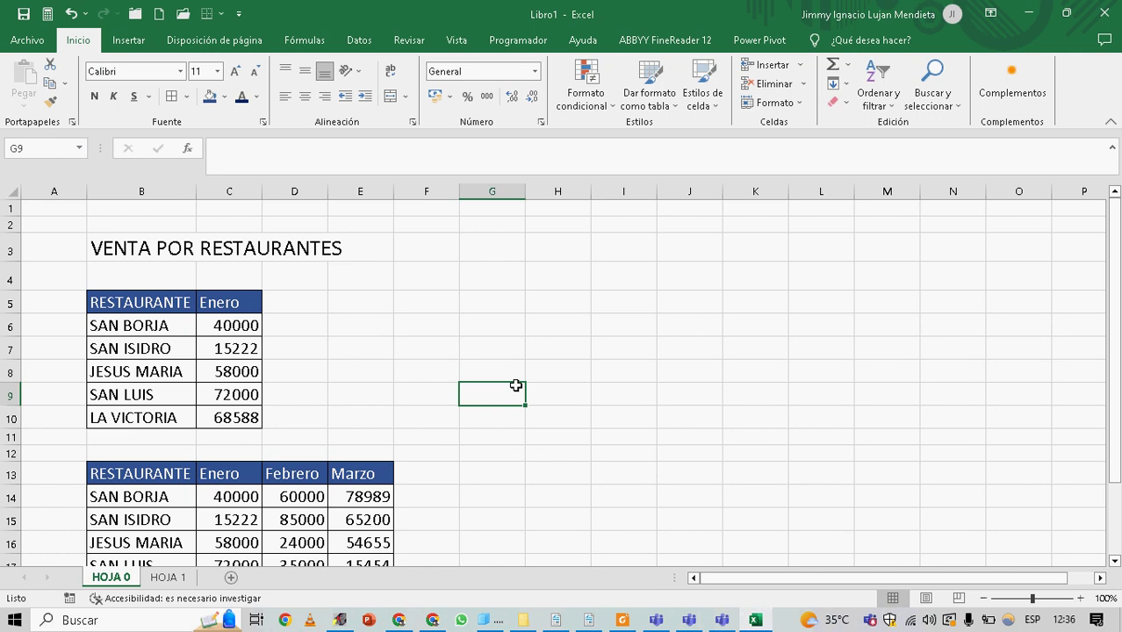
pyautogui.click(342, 620)
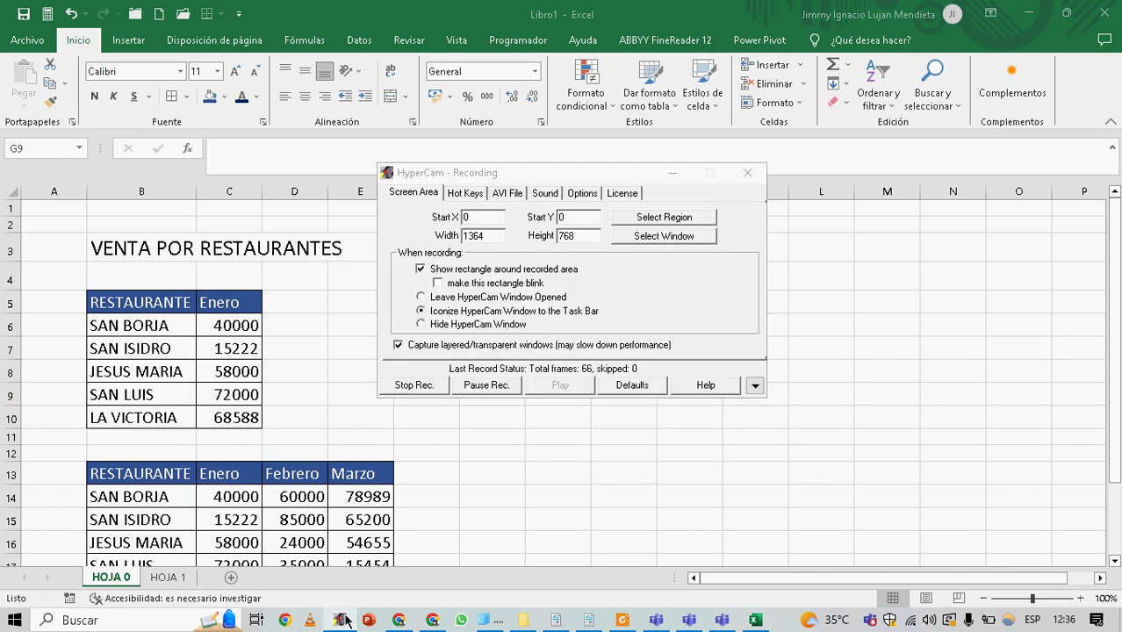
pyautogui.click(341, 620)
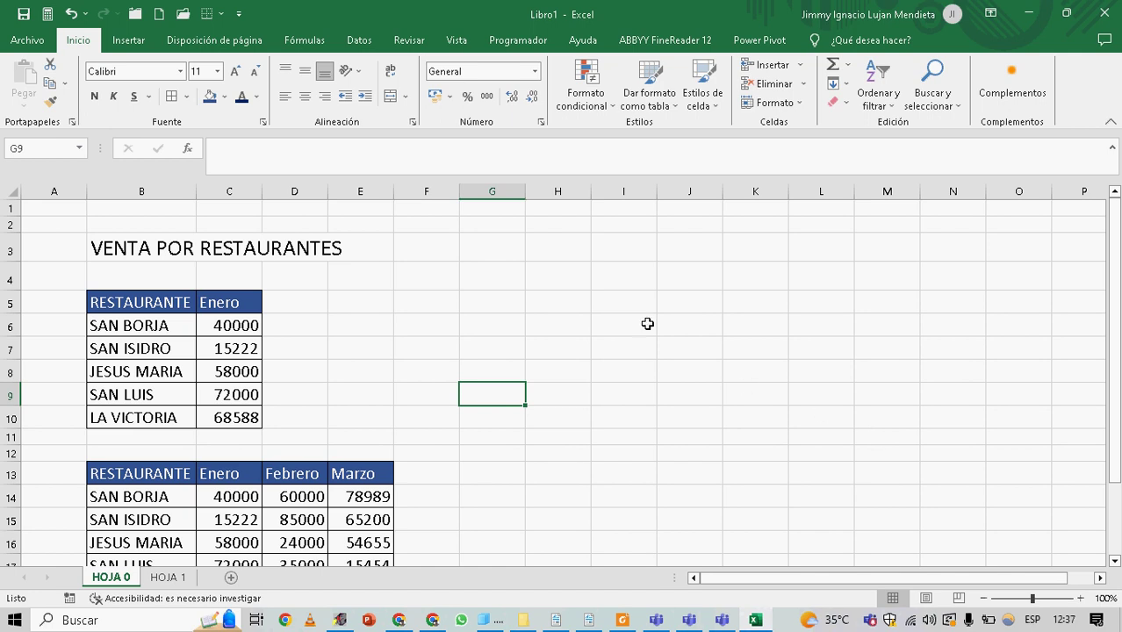
pyautogui.moveTo(104, 302); pyautogui.dragTo(264, 415)
pyautogui.click(408, 400)
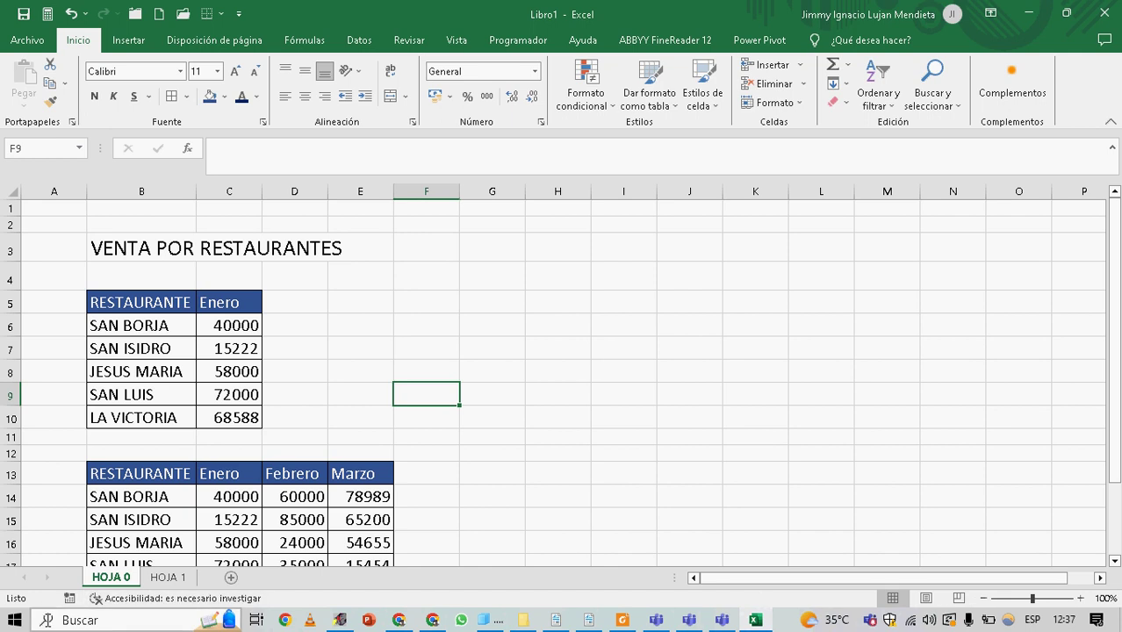
# Launch the CursorAttention application and turn on its pen or mouse highlight
pyautogui.click(97, 619)
pyautogui.write('CURS')
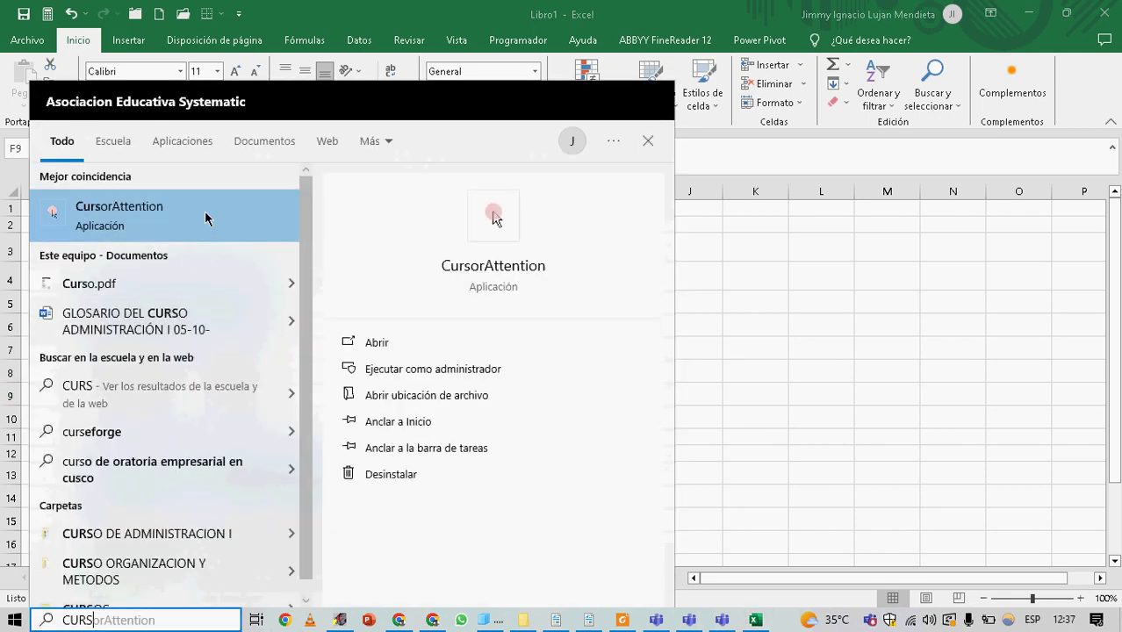
pyautogui.press('Escape')
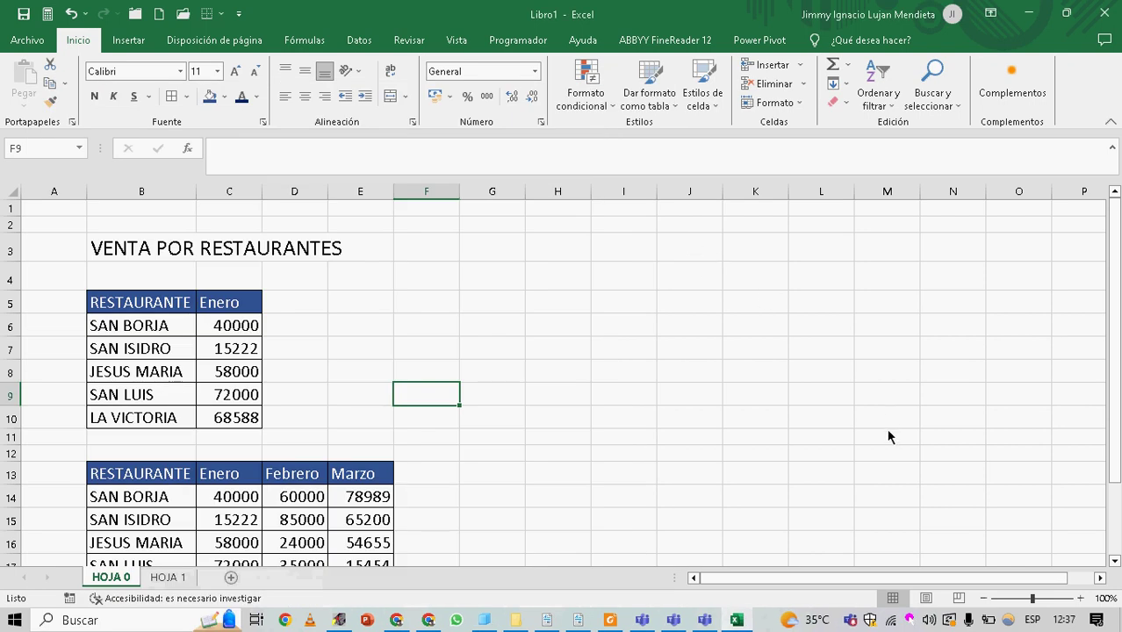
pyautogui.click(912, 619)
pyautogui.rightClick(912, 619)
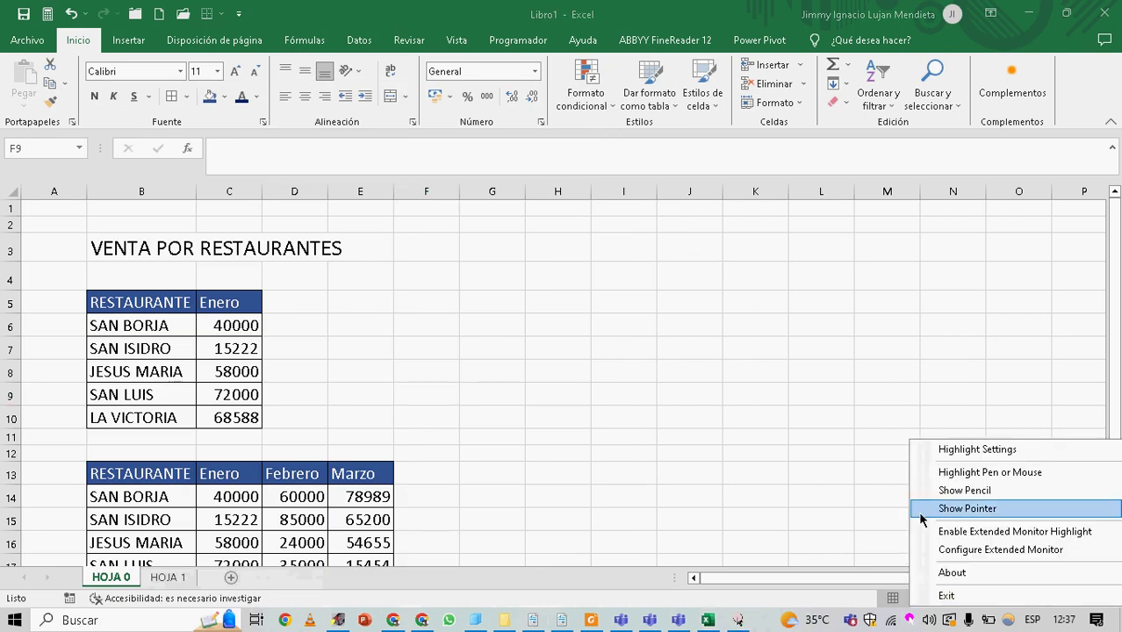
pyautogui.click(970, 472)
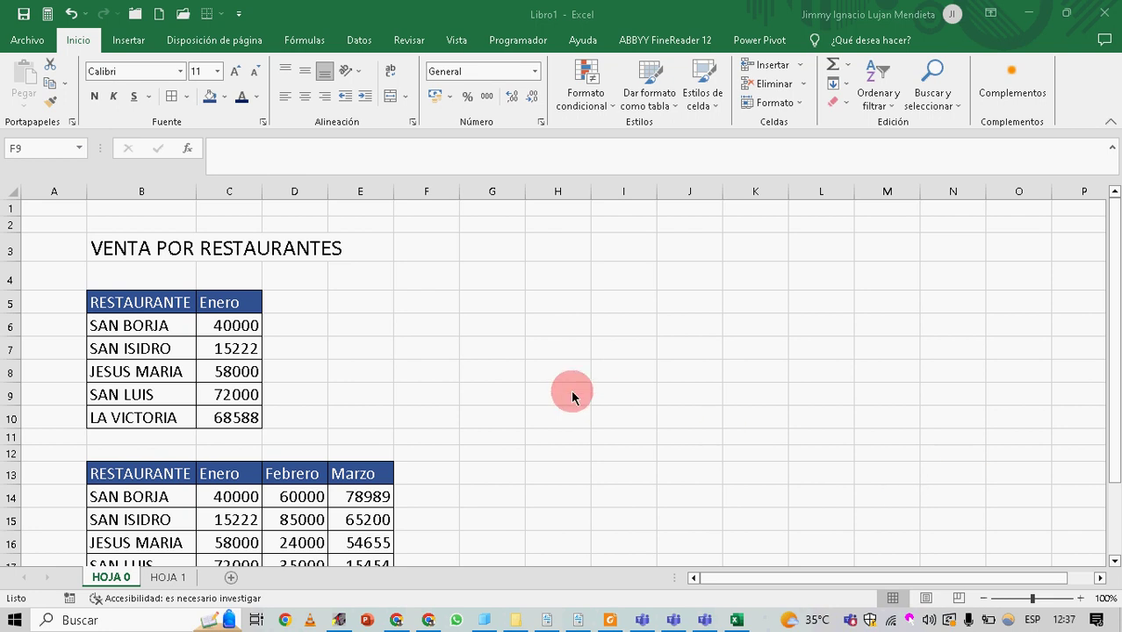
# Format the January sales amounts in C6:C10 as accounting values in Peruvian soles (S/ Español (Perú))
pyautogui.scroll(-1, 321, 358)
pyautogui.scroll(1, 317, 335)
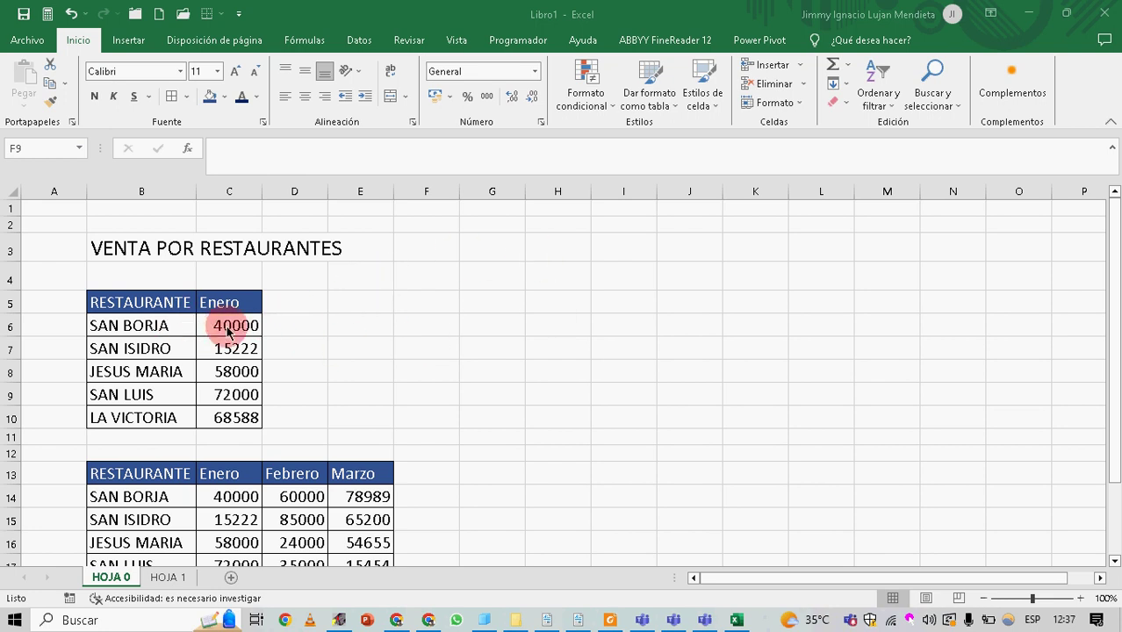
pyautogui.click(255, 411)
pyautogui.moveTo(255, 409); pyautogui.dragTo(271, 326)
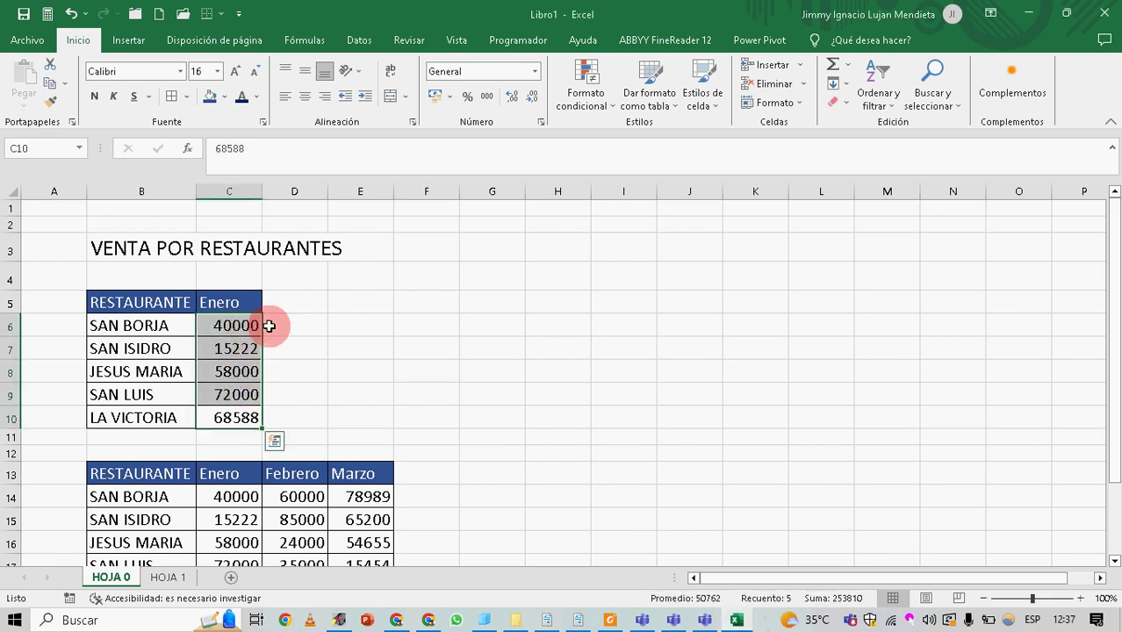
pyautogui.click(450, 97)
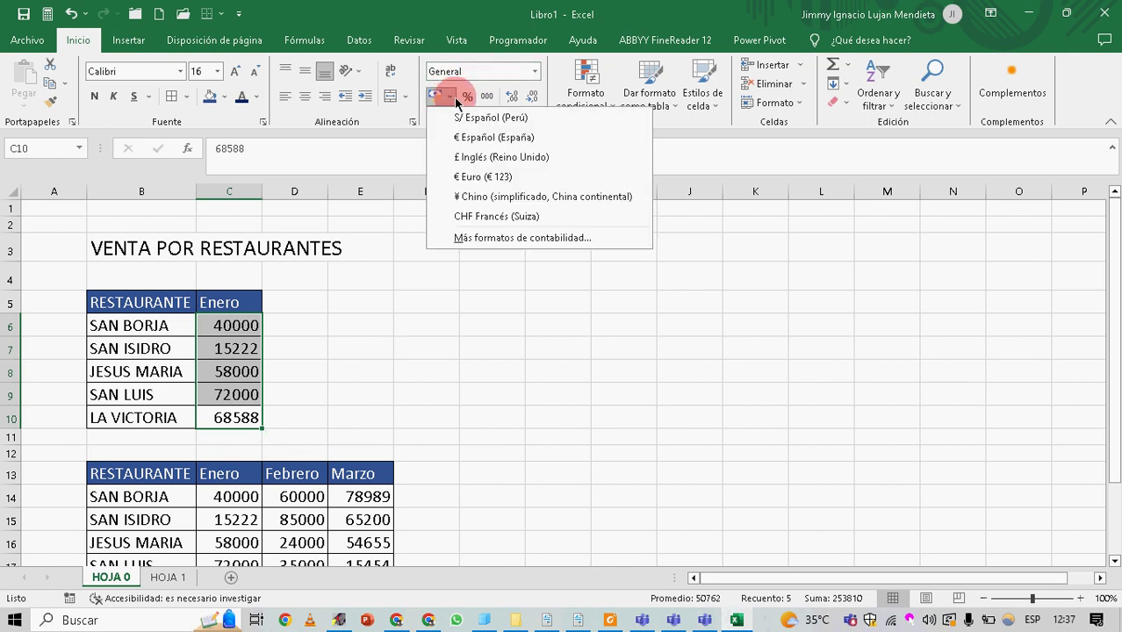
pyautogui.click(481, 117)
pyautogui.click(464, 300)
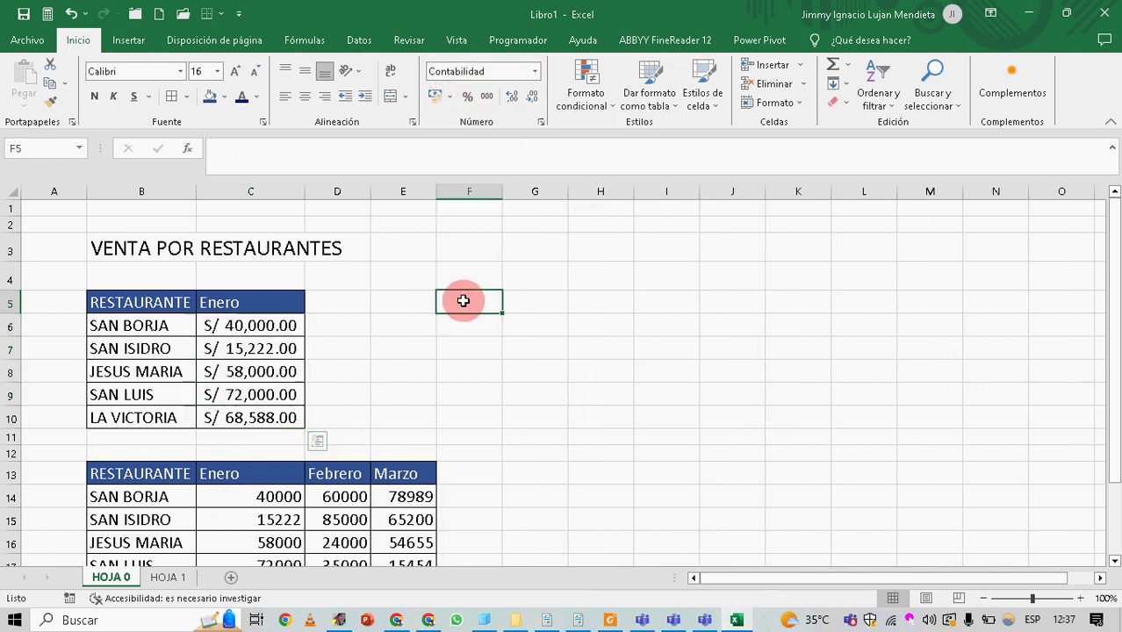
pyautogui.click(176, 319)
pyautogui.moveTo(177, 316); pyautogui.dragTo(289, 327)
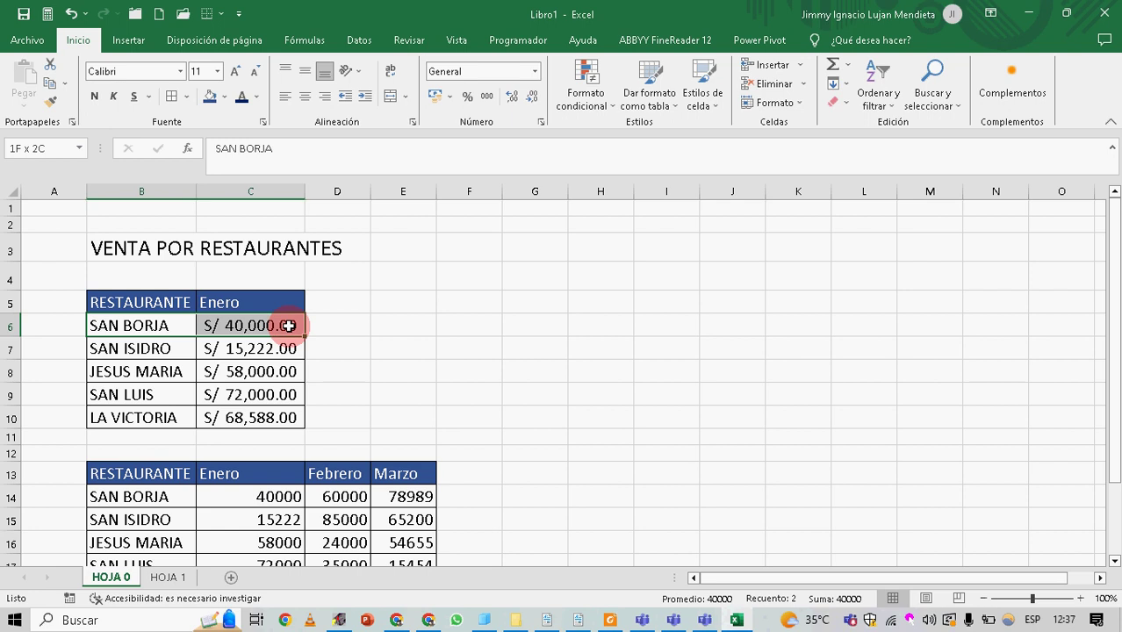
pyautogui.moveTo(180, 349); pyautogui.dragTo(278, 349)
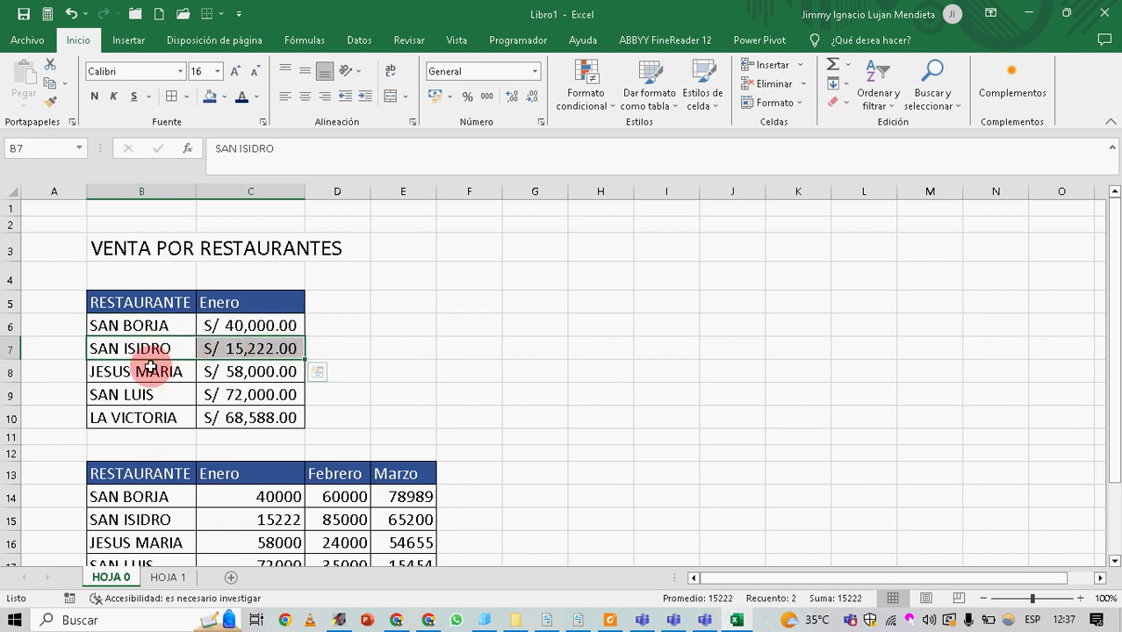
pyautogui.moveTo(156, 369); pyautogui.dragTo(250, 353)
pyautogui.click(448, 226)
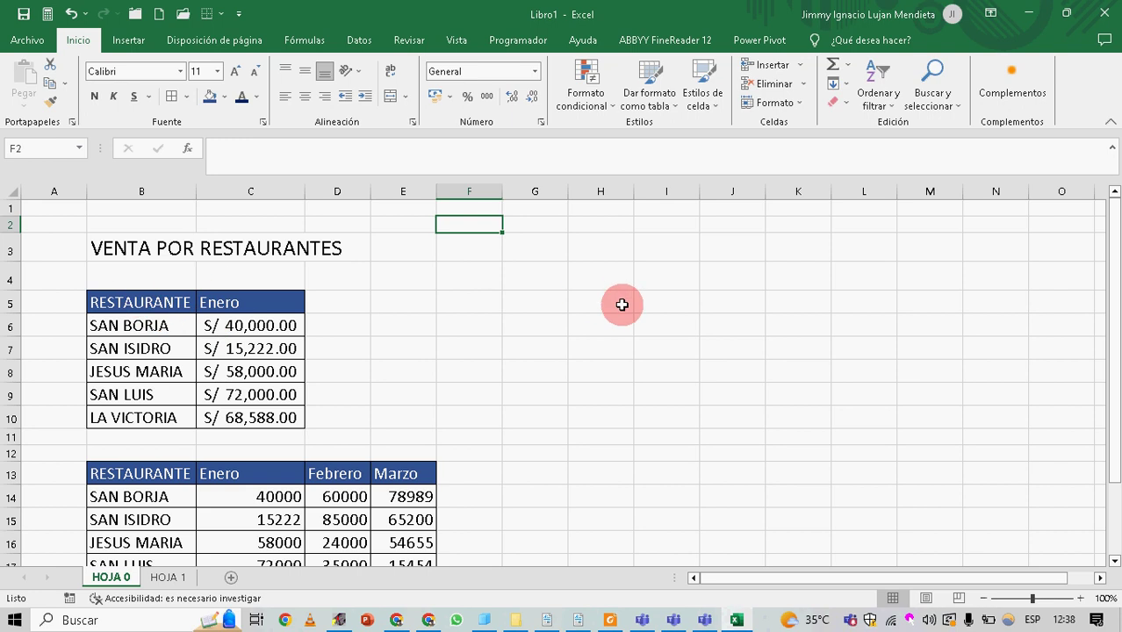
# Insert a 2D pie chart from the January sales table B5:C10 and place it beside the table near the sheet's top
pyautogui.moveTo(130, 303); pyautogui.dragTo(276, 419)
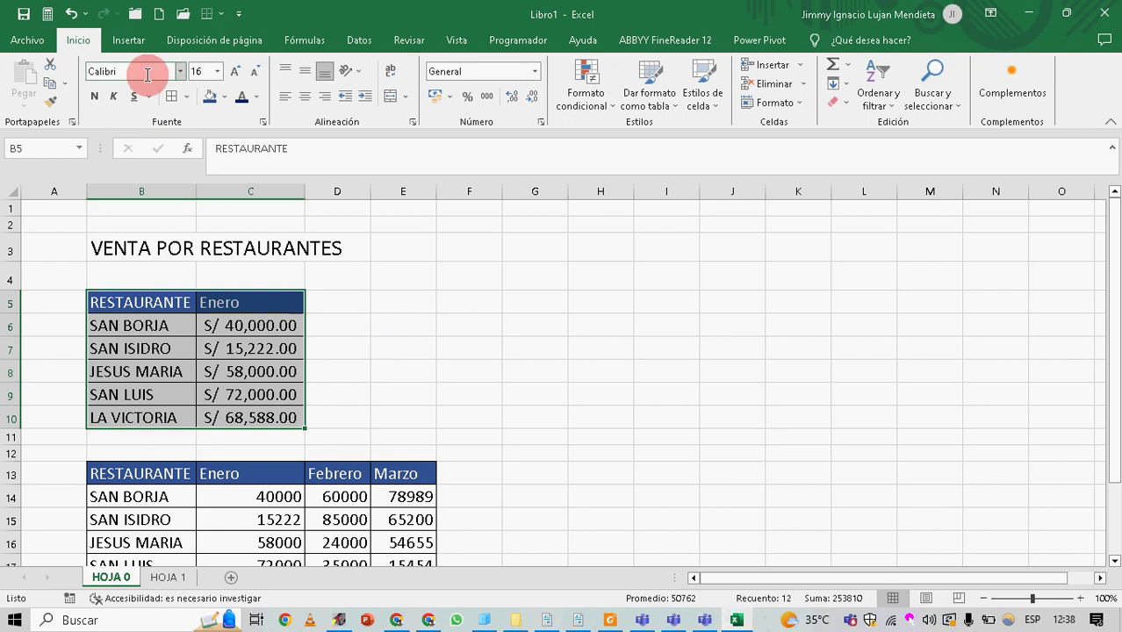
pyautogui.click(127, 40)
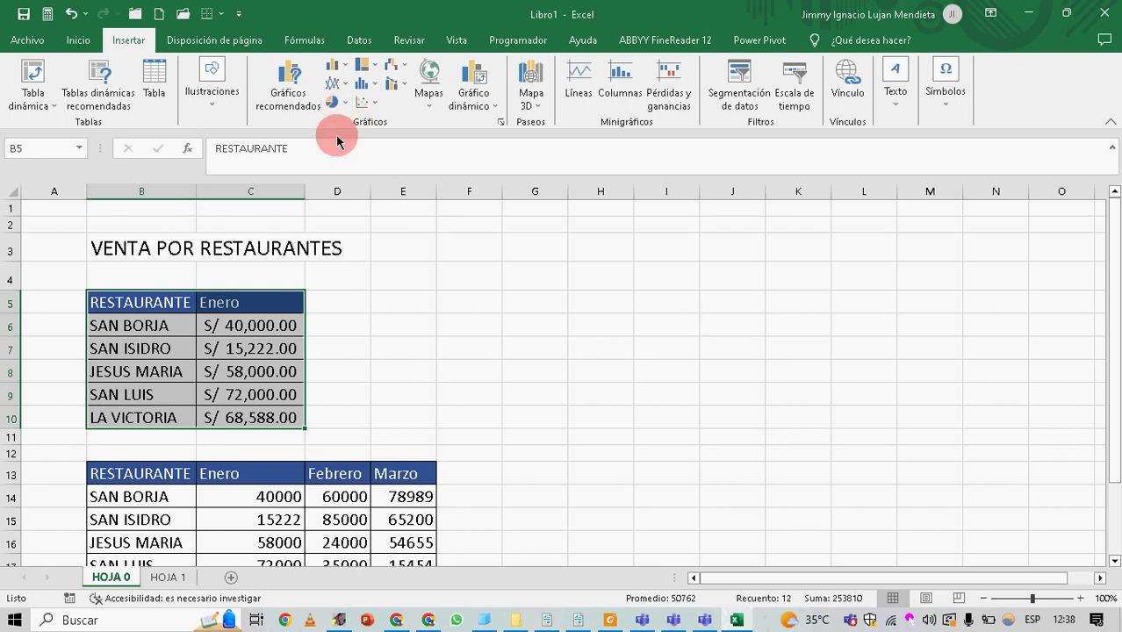
pyautogui.click(342, 103)
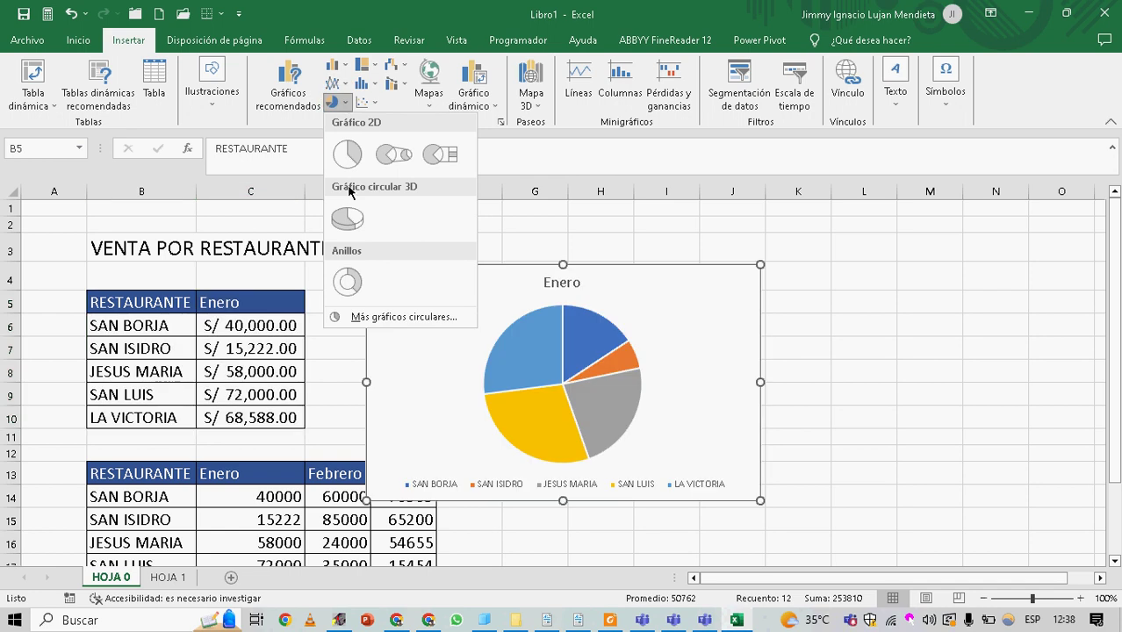
pyautogui.click(348, 159)
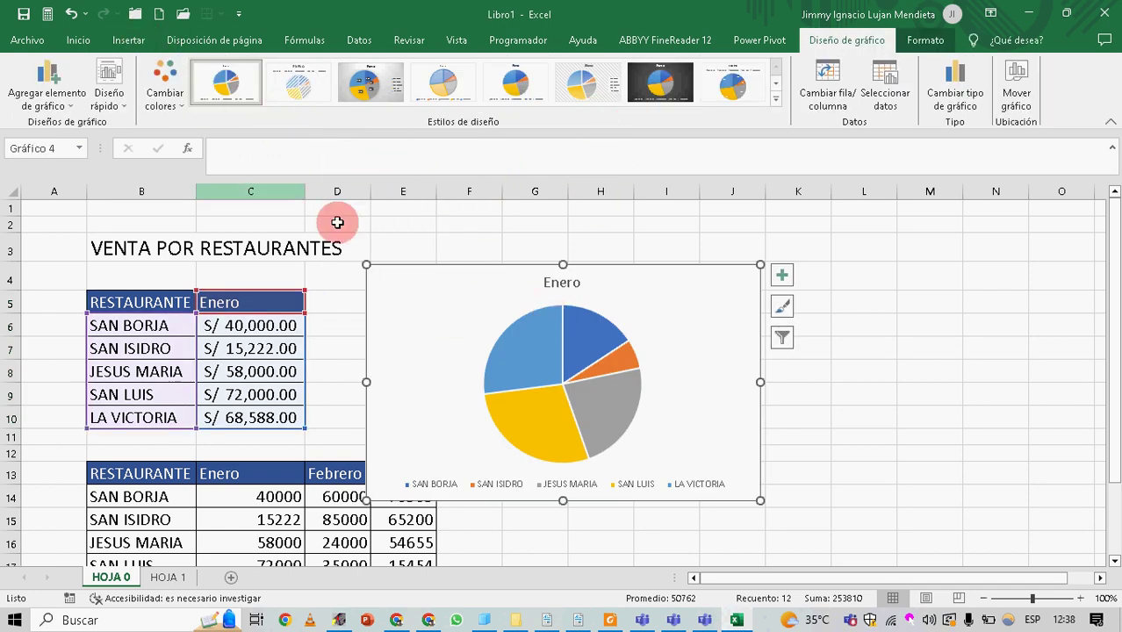
pyautogui.moveTo(458, 305); pyautogui.dragTo(503, 247)
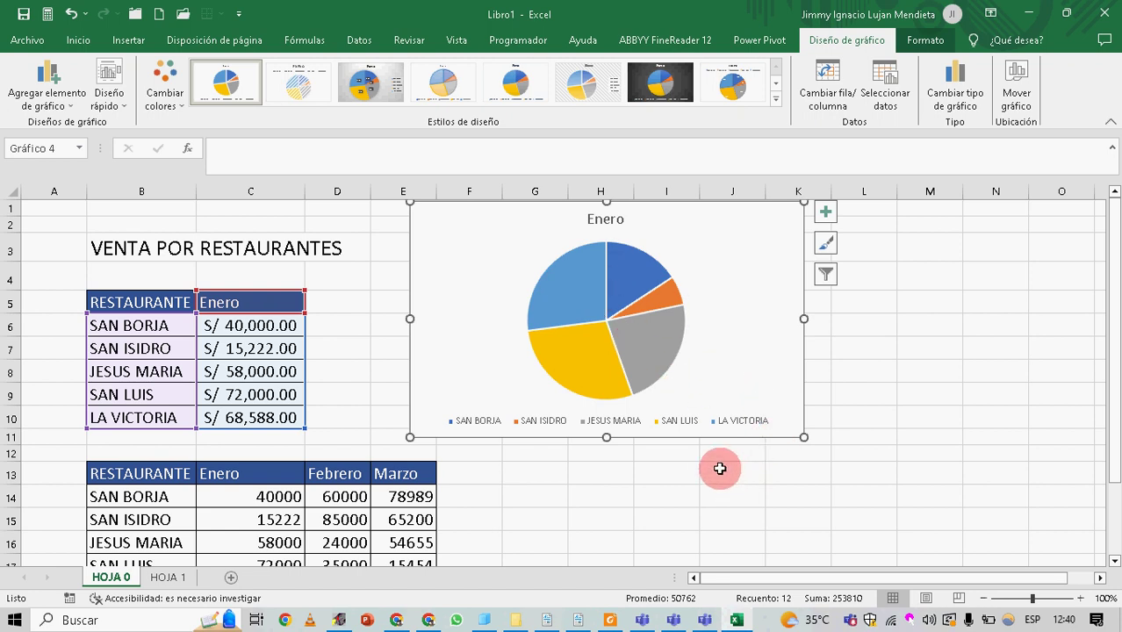
# Delete the January pie chart from the sheet
pyautogui.click(669, 496)
pyautogui.click(716, 337)
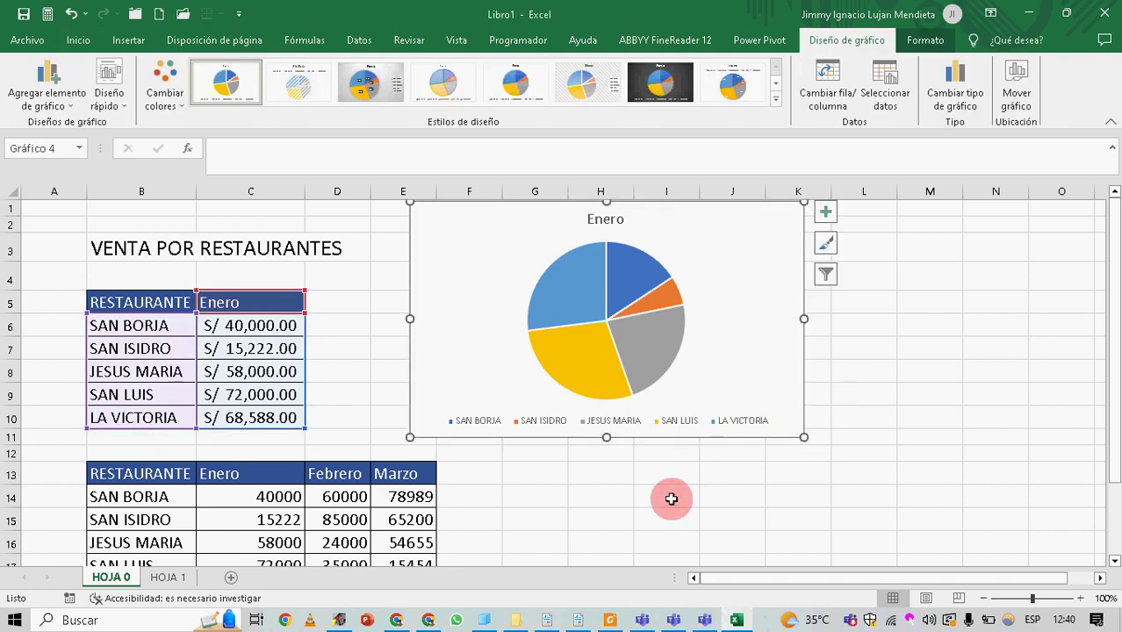
pyautogui.press('Delete')
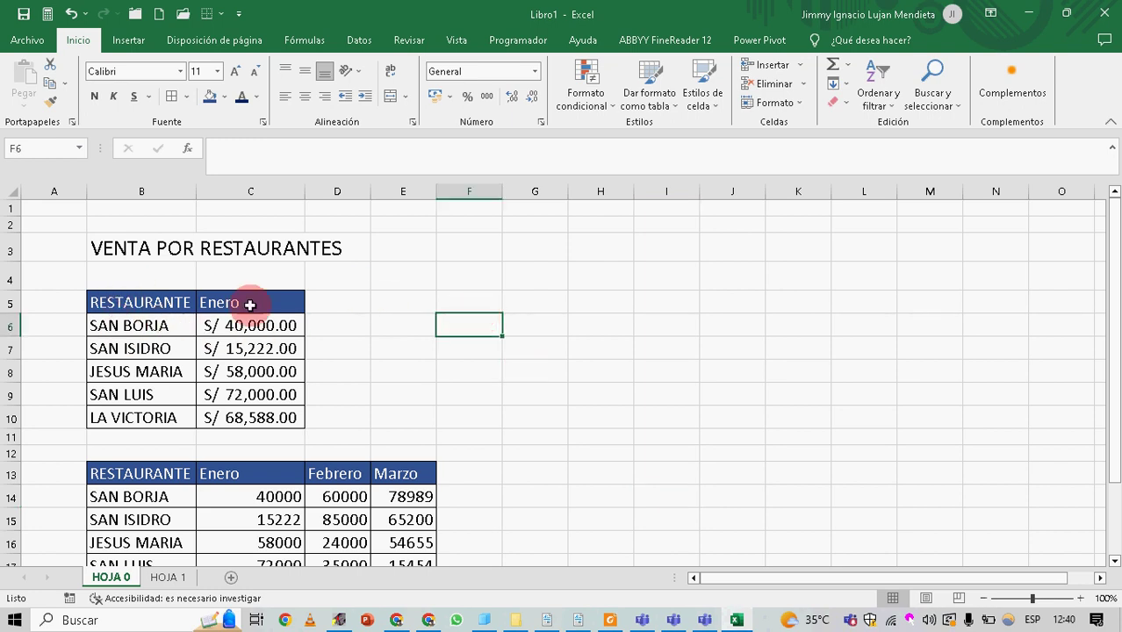
# Create the 2D pie chart from B5:C10 again and move it clear of both sales tables
pyautogui.moveTo(138, 302); pyautogui.dragTo(281, 418)
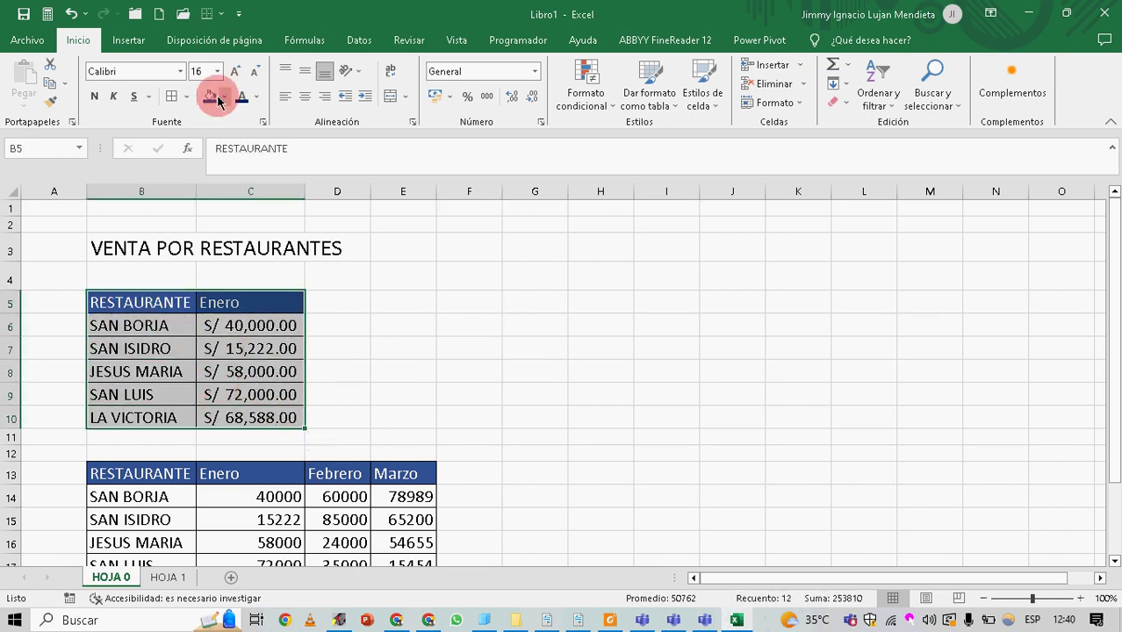
pyautogui.click(128, 40)
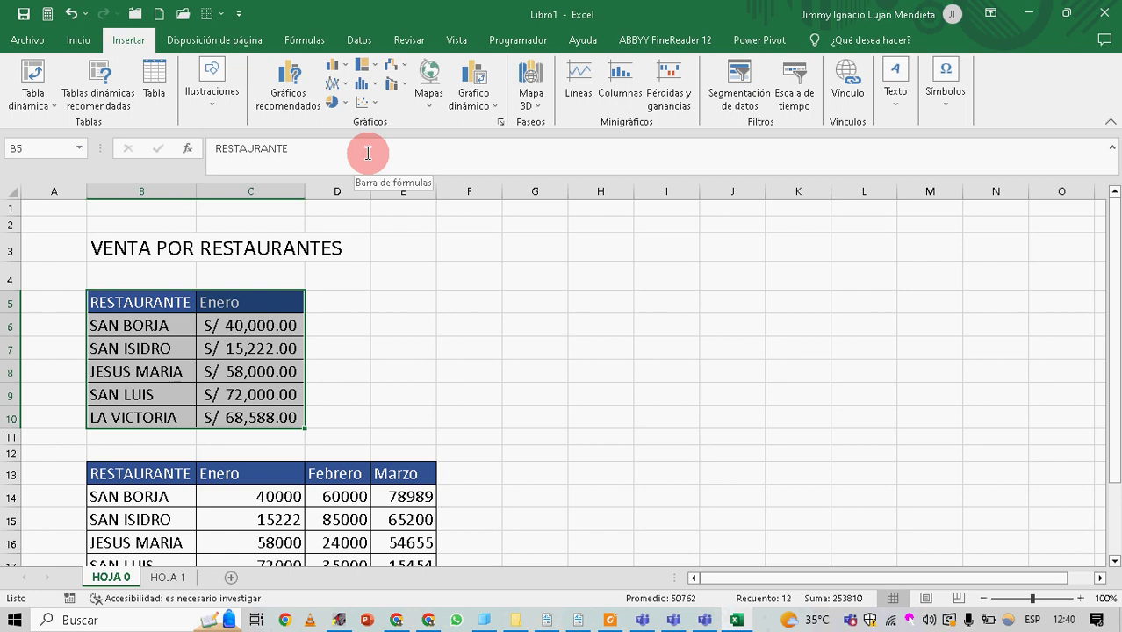
pyautogui.click(343, 103)
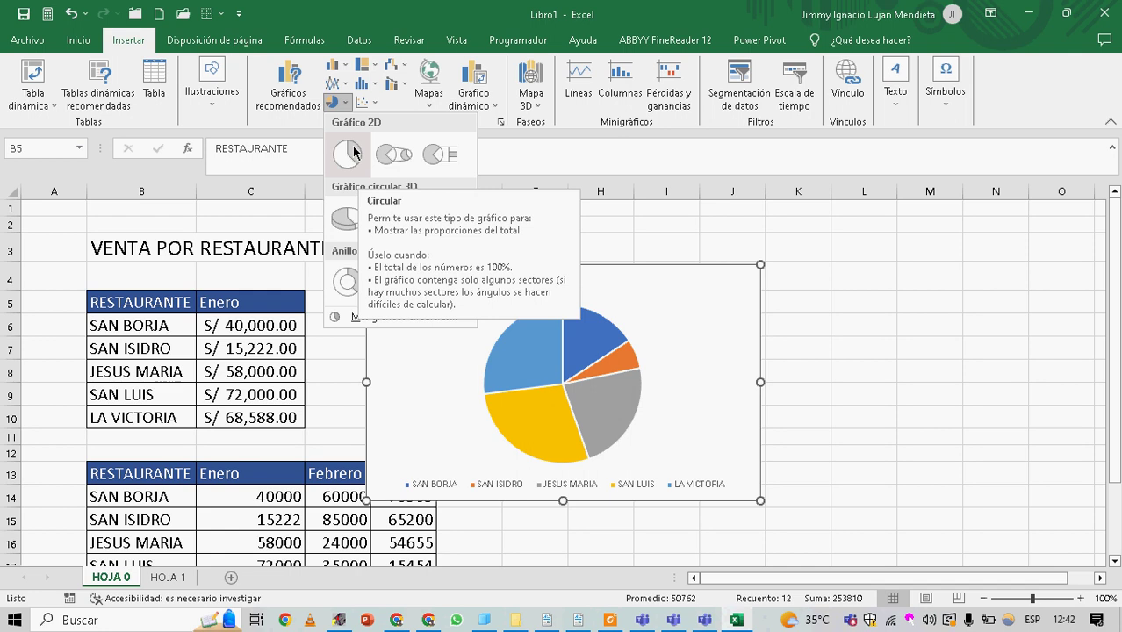
pyautogui.click(354, 153)
pyautogui.moveTo(446, 302); pyautogui.dragTo(558, 273)
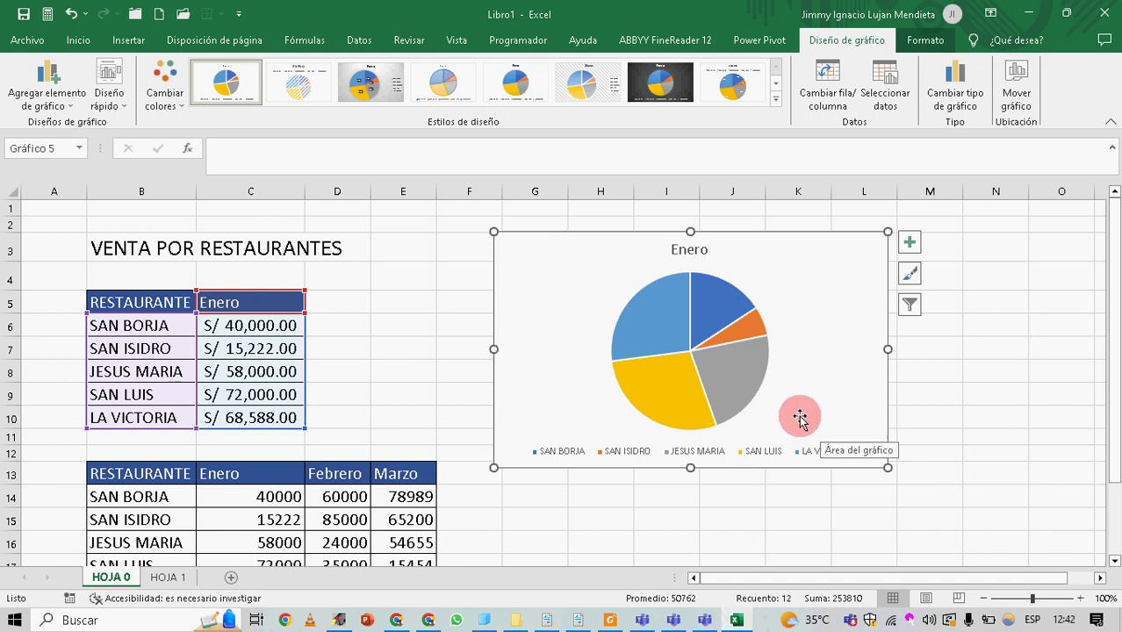
# Remove the recreated January pie chart from the sheet
pyautogui.click(448, 274)
pyautogui.click(566, 271)
pyautogui.press('Delete')
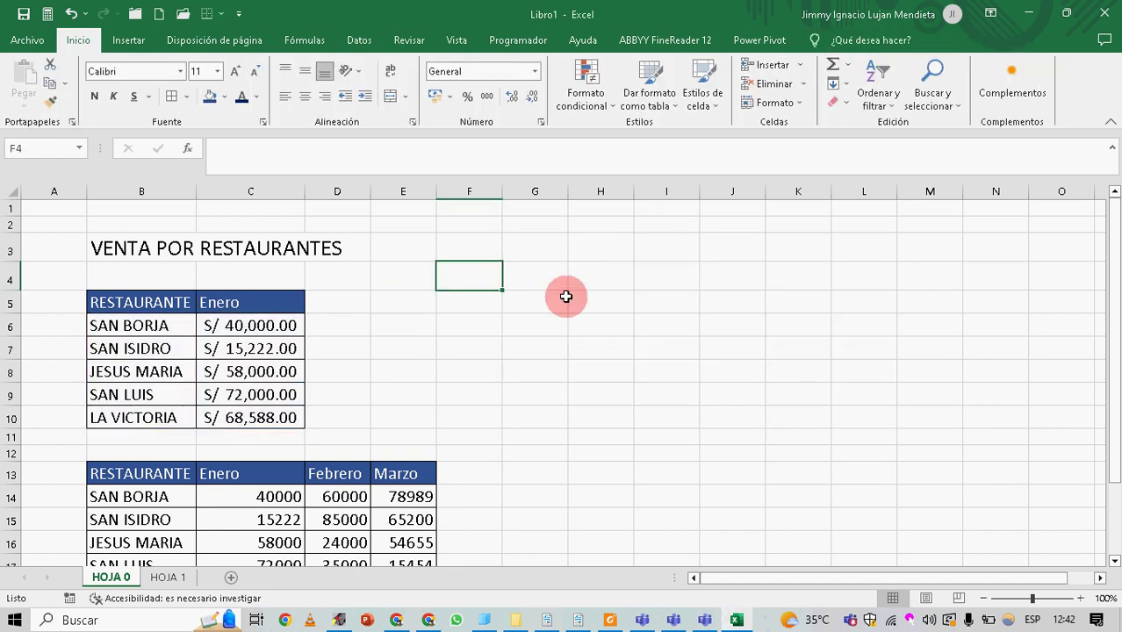
# Insert another 2D pie chart of the January sales in B5:C10 and reposition it beside the table
pyautogui.moveTo(130, 303); pyautogui.dragTo(293, 411)
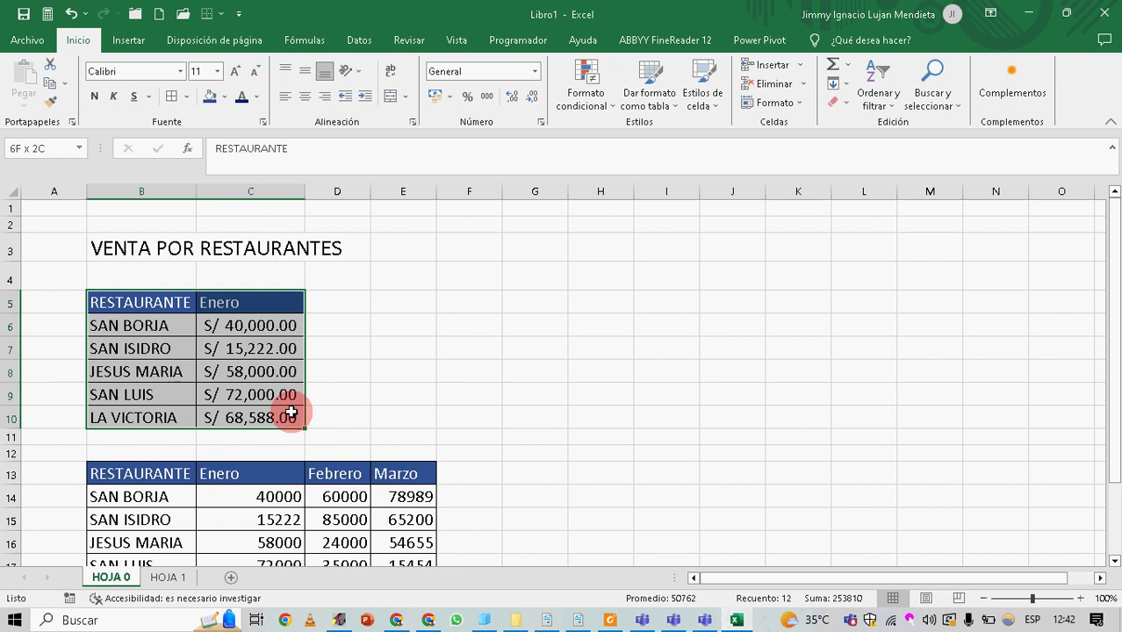
pyautogui.click(127, 41)
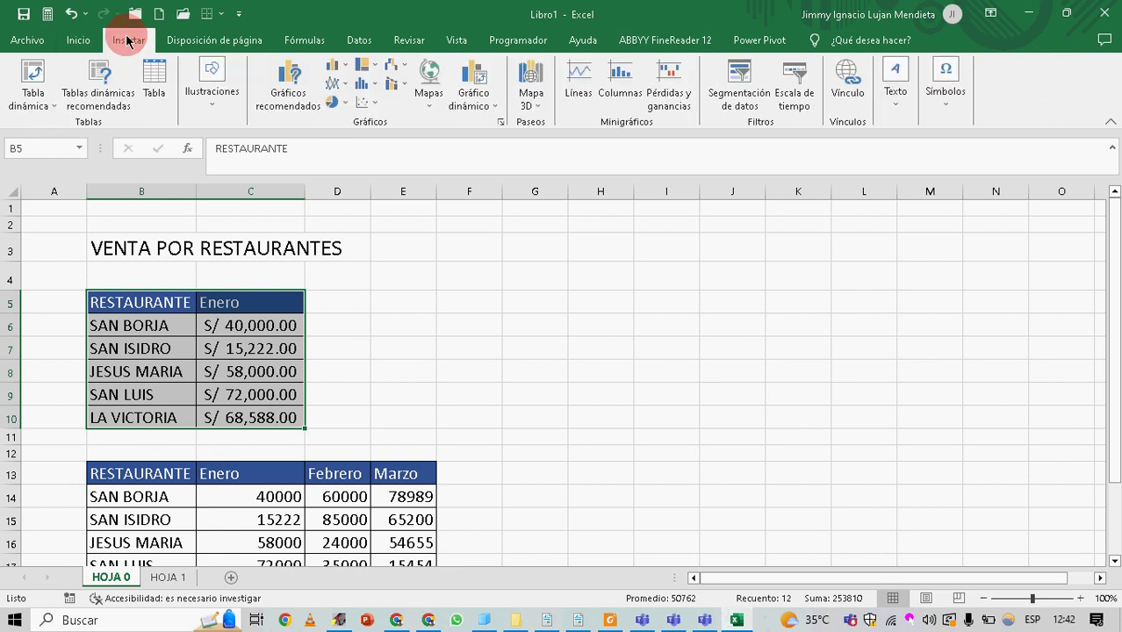
pyautogui.click(339, 102)
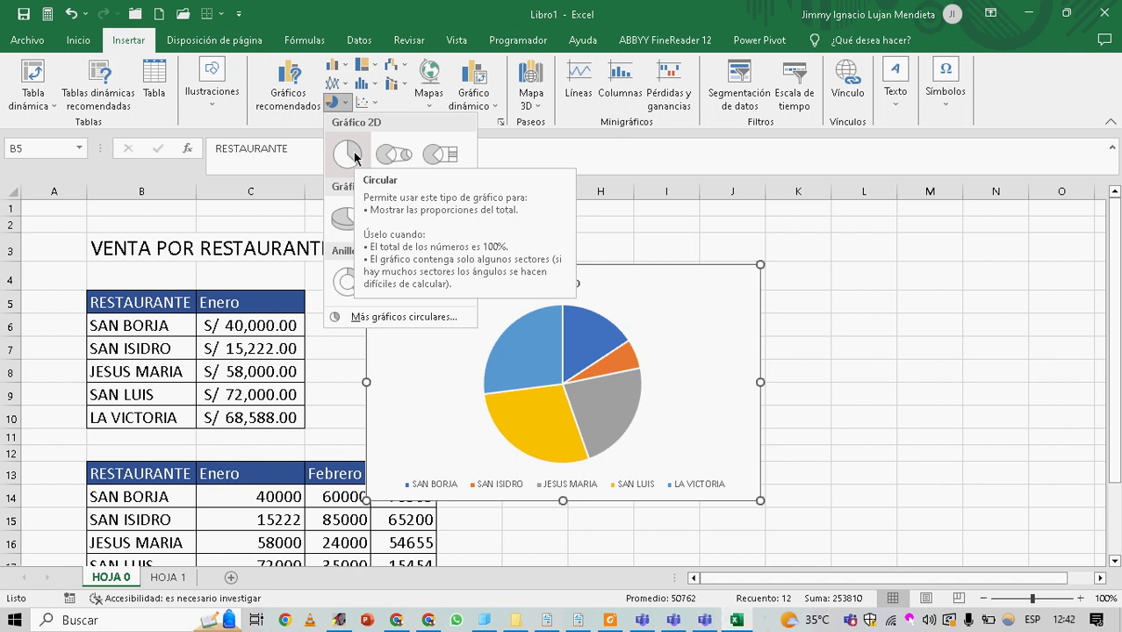
pyautogui.click(353, 156)
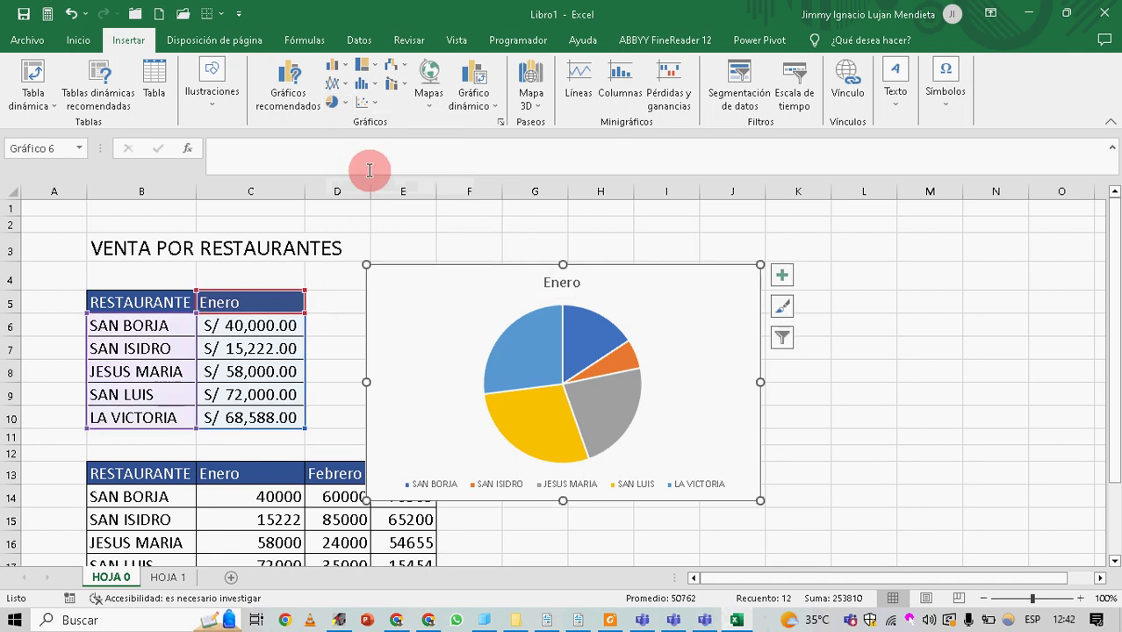
pyautogui.moveTo(463, 296); pyautogui.dragTo(541, 266)
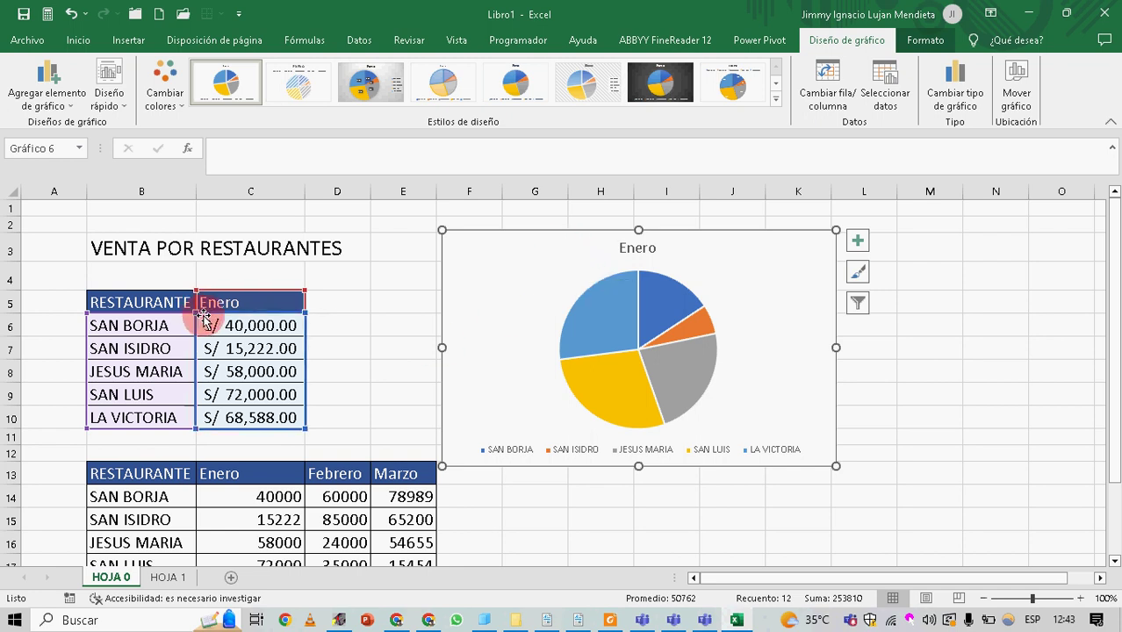
# Delete the pie chart and select the sheet's title cell B3
pyautogui.press('Delete')
pyautogui.click(162, 251)
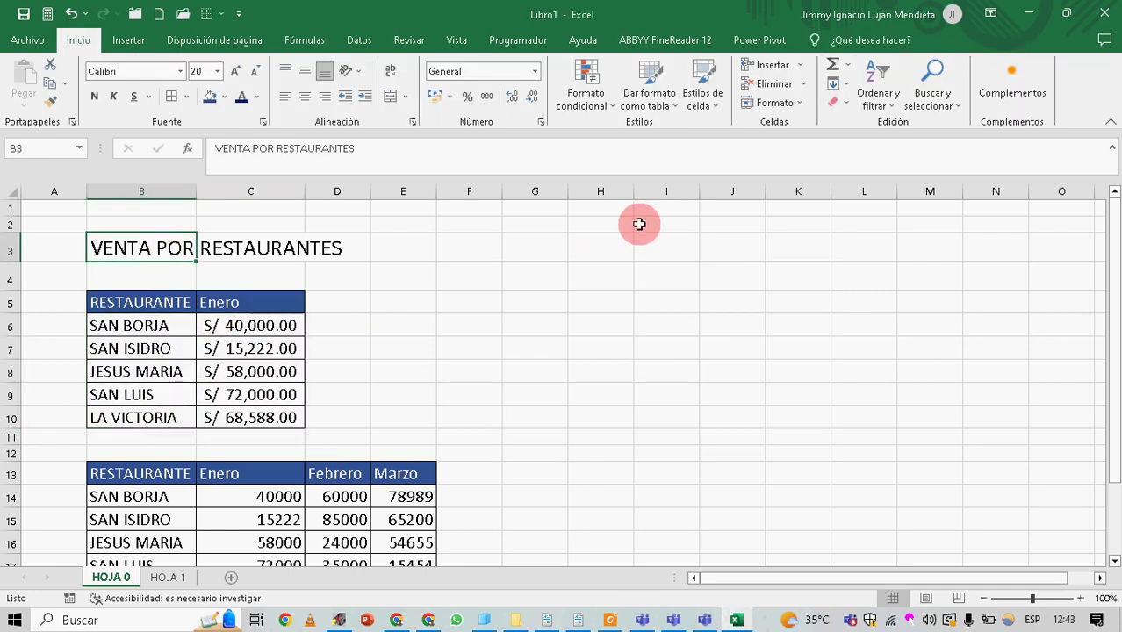
# Insert a 2D clustered column chart of the January sales in B5:C10 and move it up beside the sheet title
pyautogui.moveTo(105, 308); pyautogui.dragTo(291, 418)
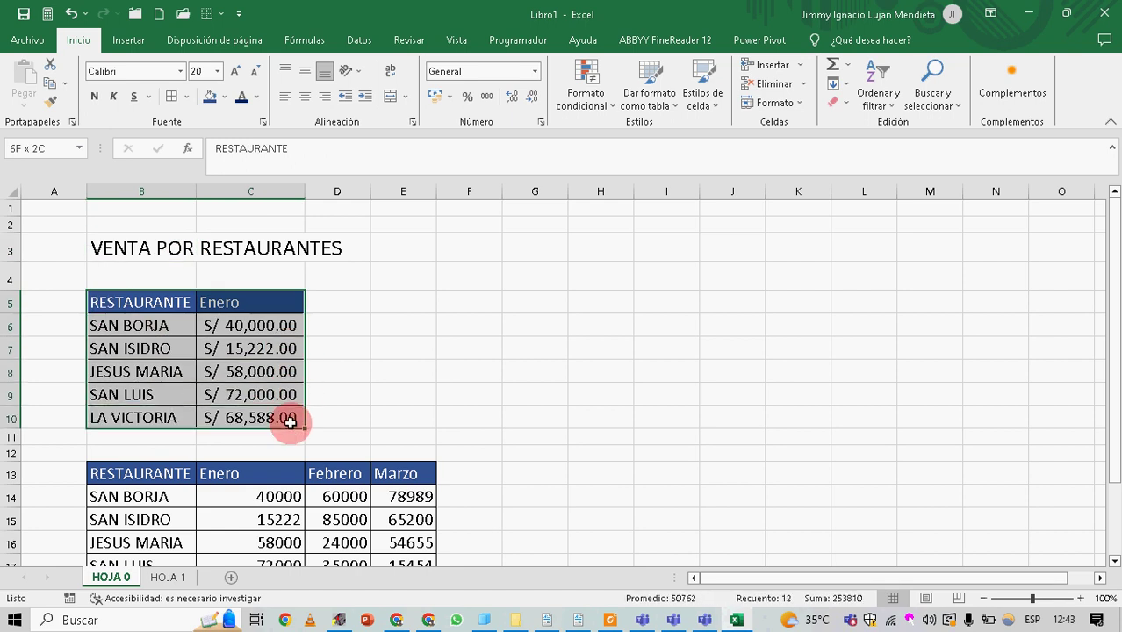
pyautogui.click(109, 40)
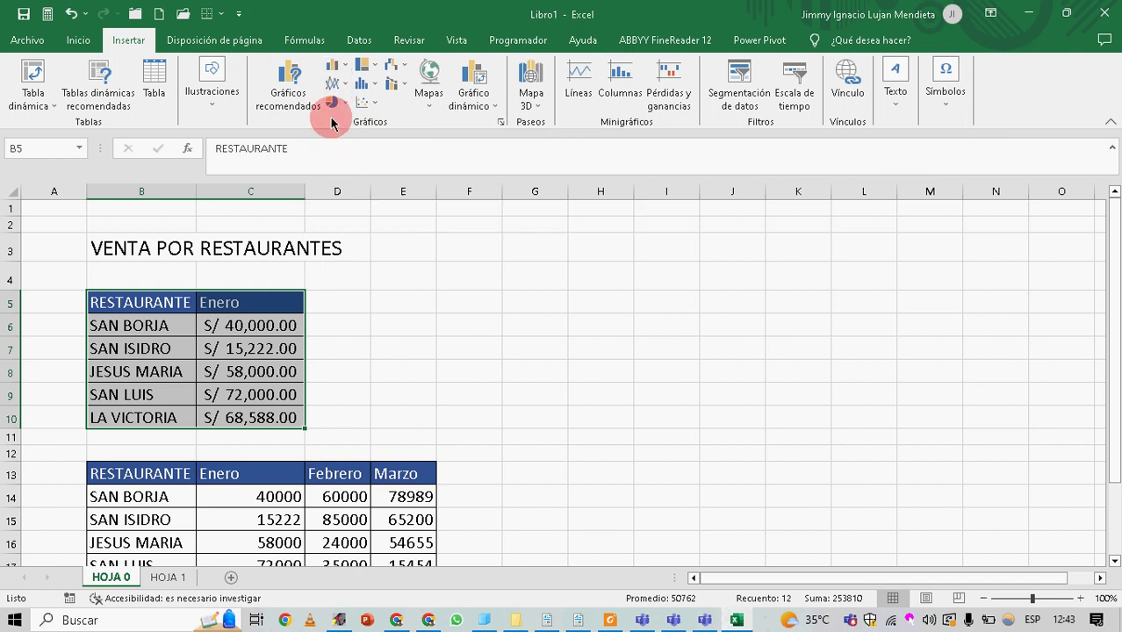
pyautogui.click(340, 67)
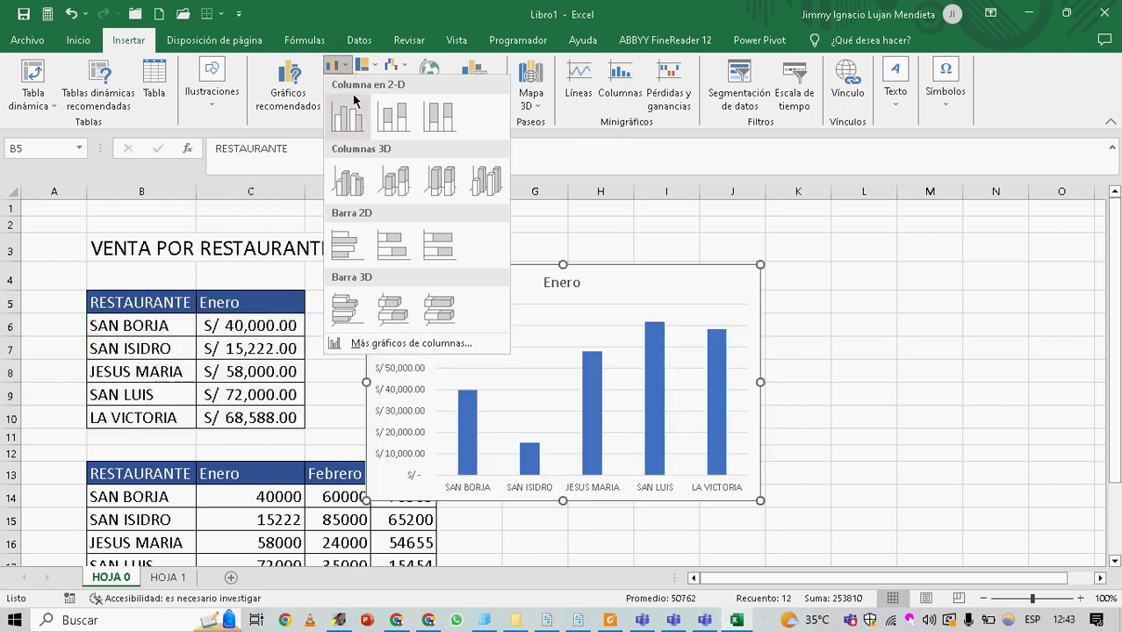
pyautogui.click(348, 127)
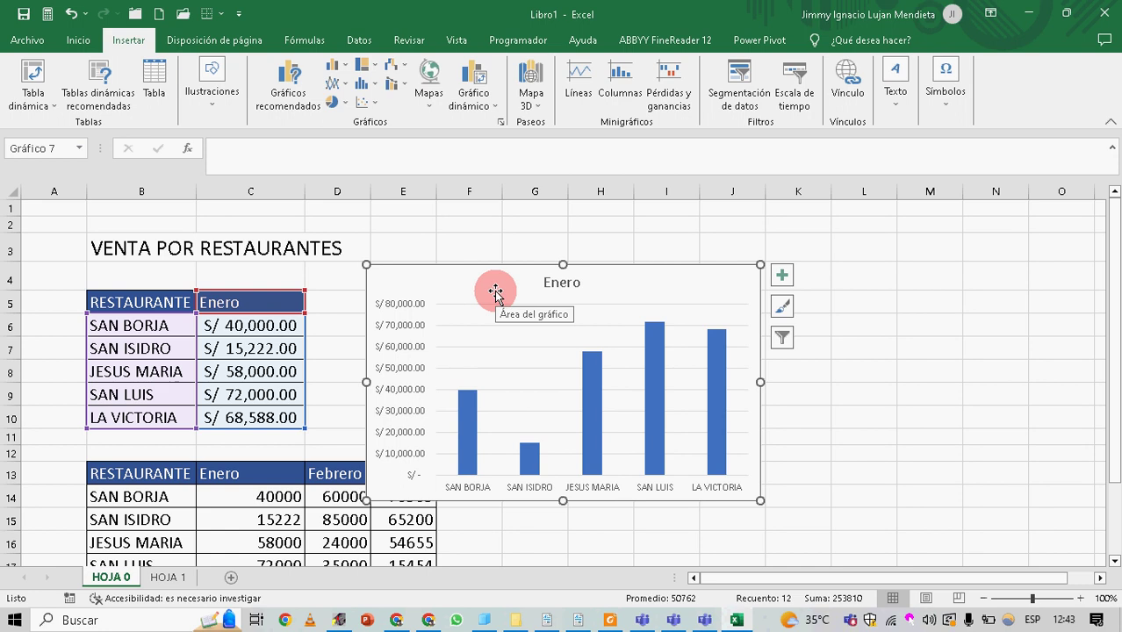
pyautogui.moveTo(496, 294); pyautogui.dragTo(524, 215)
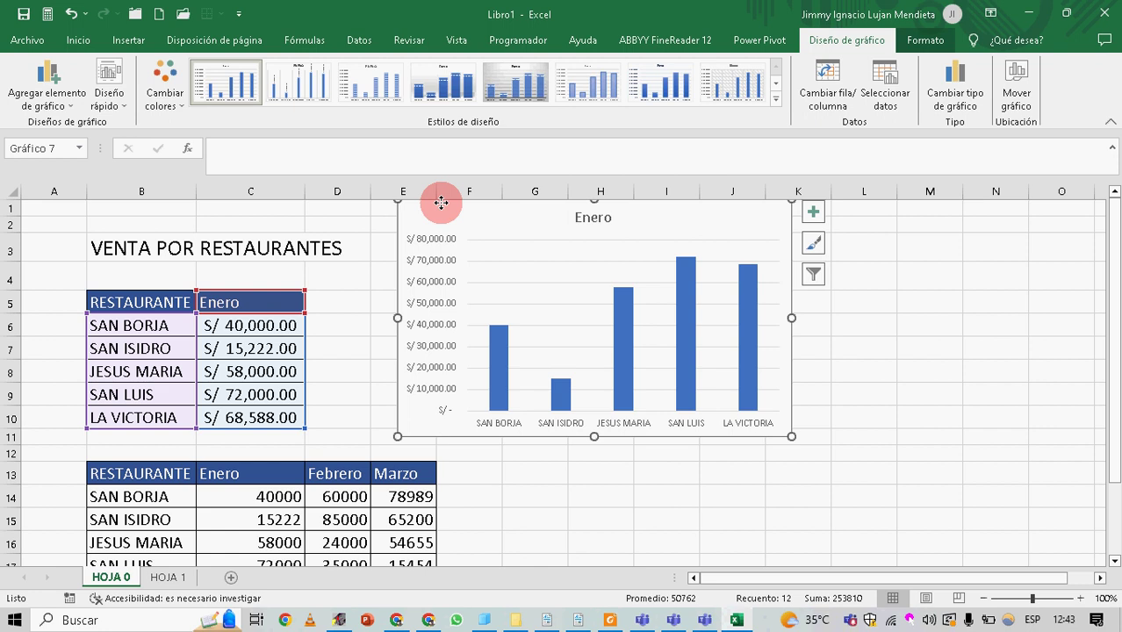
pyautogui.moveTo(441, 202); pyautogui.dragTo(413, 219)
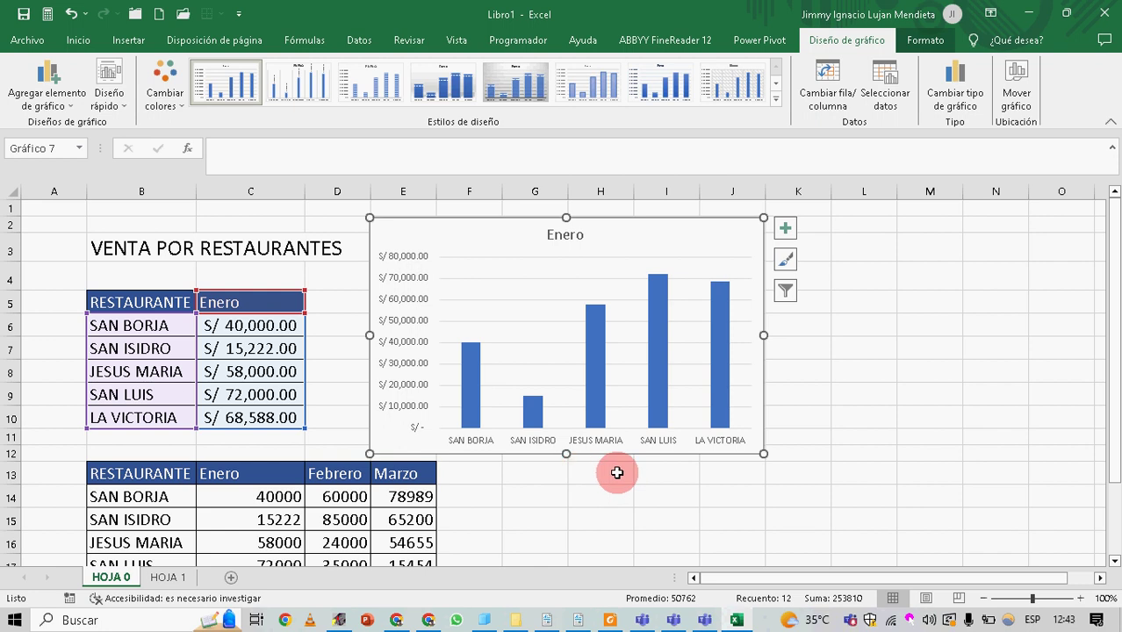
pyautogui.moveTo(724, 407)
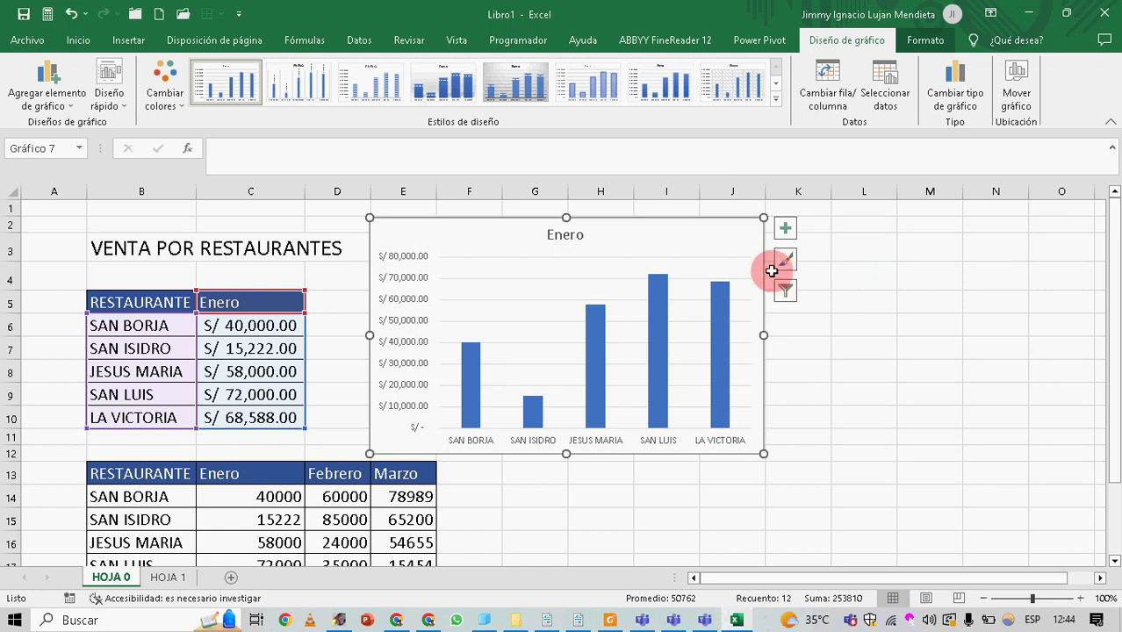
# Delete the January column chart from the sheet
pyautogui.click(866, 323)
pyautogui.click(756, 245)
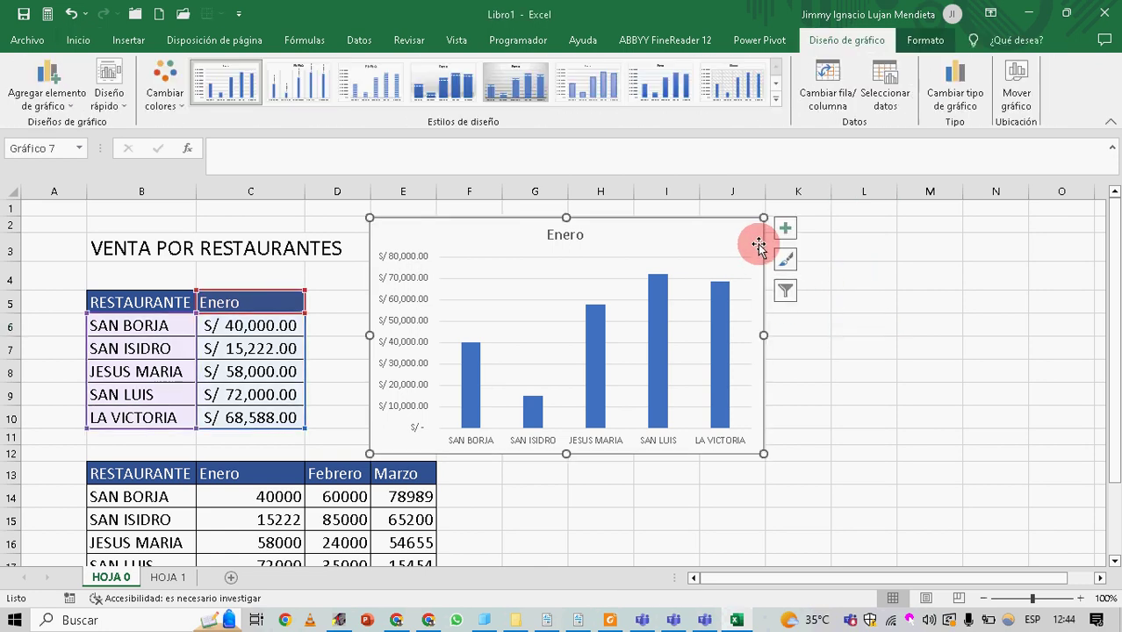
pyautogui.press('Delete')
# Create the 2D clustered column chart from B5:C10 again and move it clear of both sales tables
pyautogui.moveTo(102, 307); pyautogui.dragTo(263, 418)
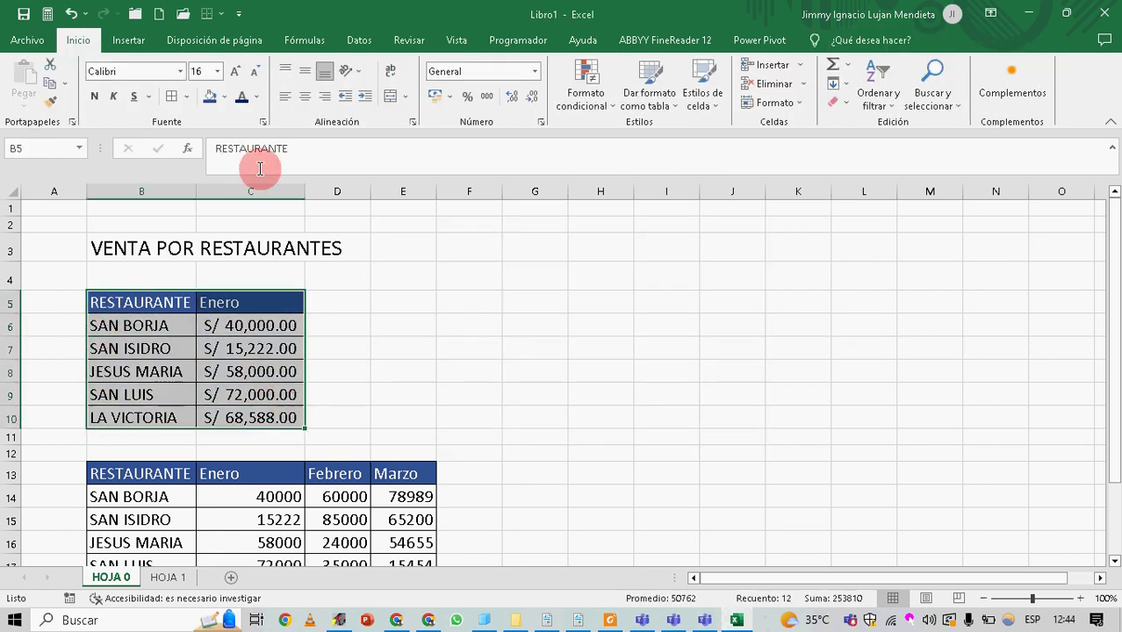
pyautogui.click(130, 40)
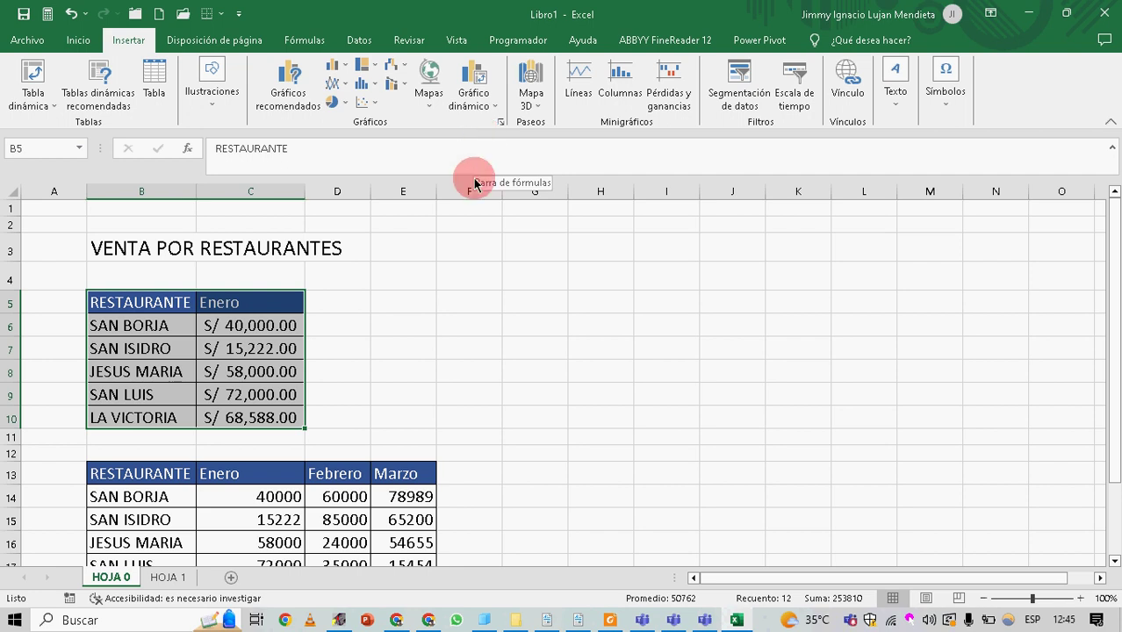
pyautogui.click(346, 67)
pyautogui.click(347, 116)
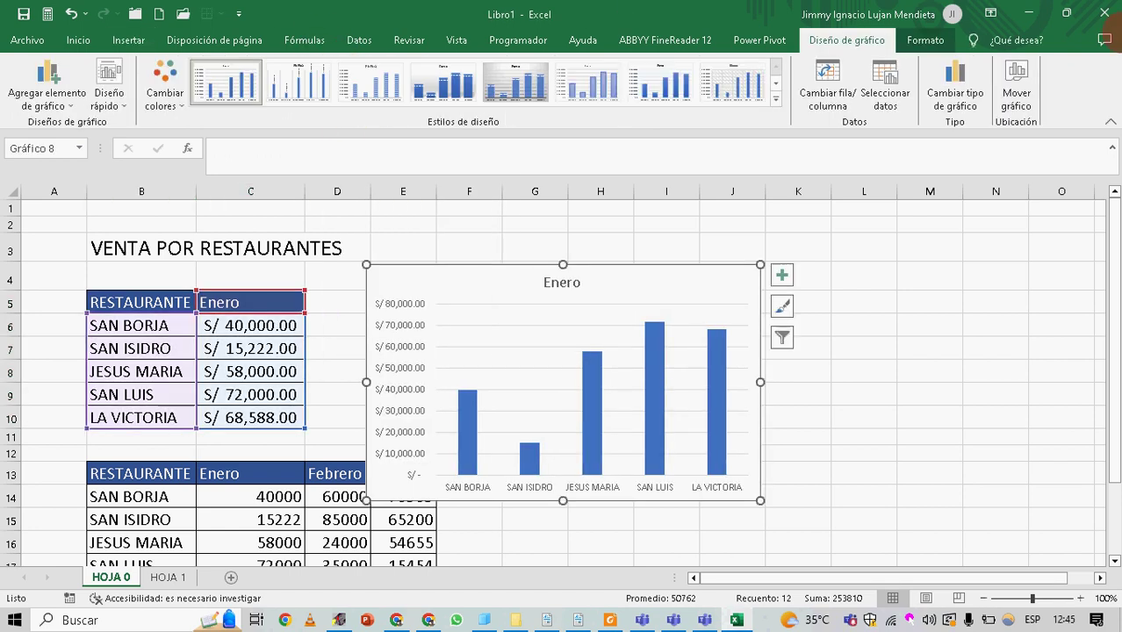
pyautogui.moveTo(490, 291); pyautogui.dragTo(625, 244)
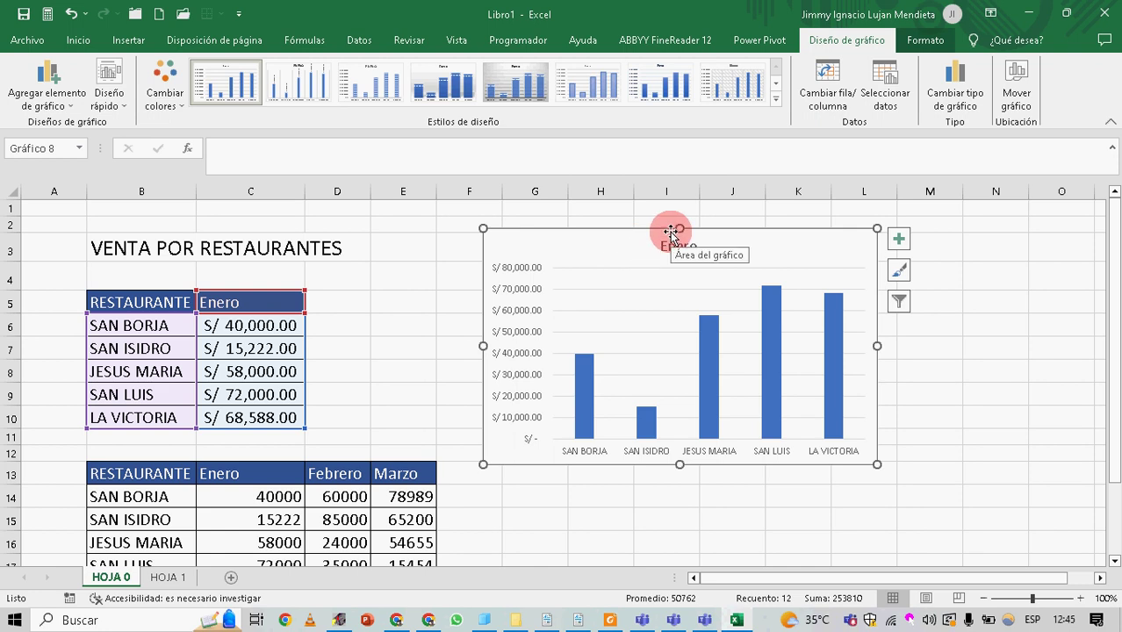
# Replace the column chart with a 2D pie chart of B5:C10 and position it beside the January table
pyautogui.press('Delete')
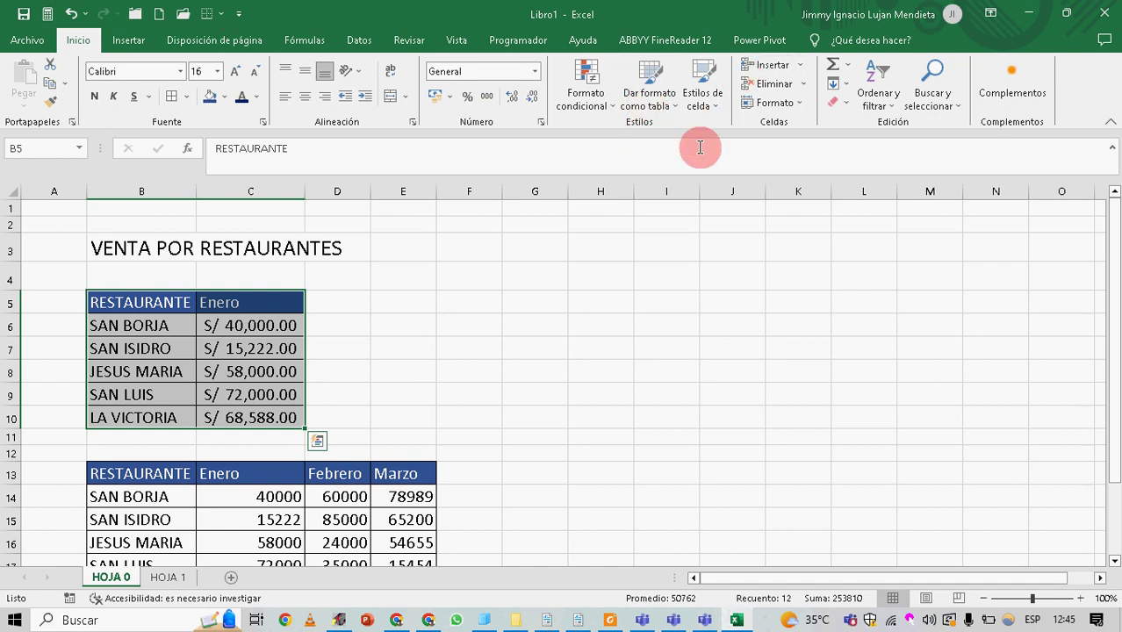
pyautogui.click(128, 40)
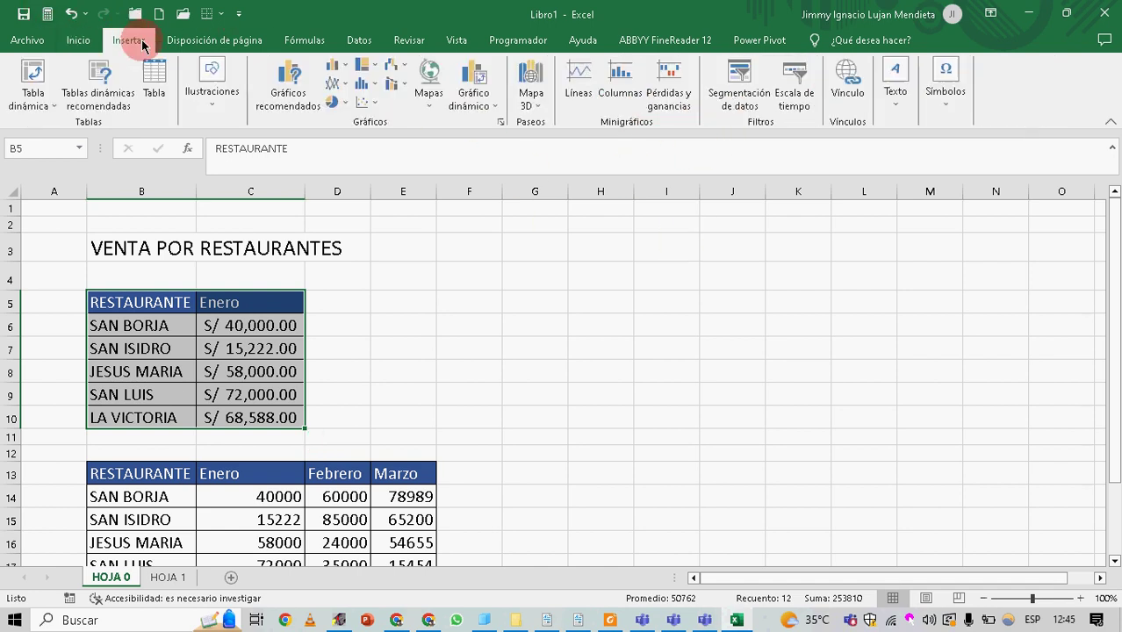
pyautogui.click(339, 102)
pyautogui.click(392, 156)
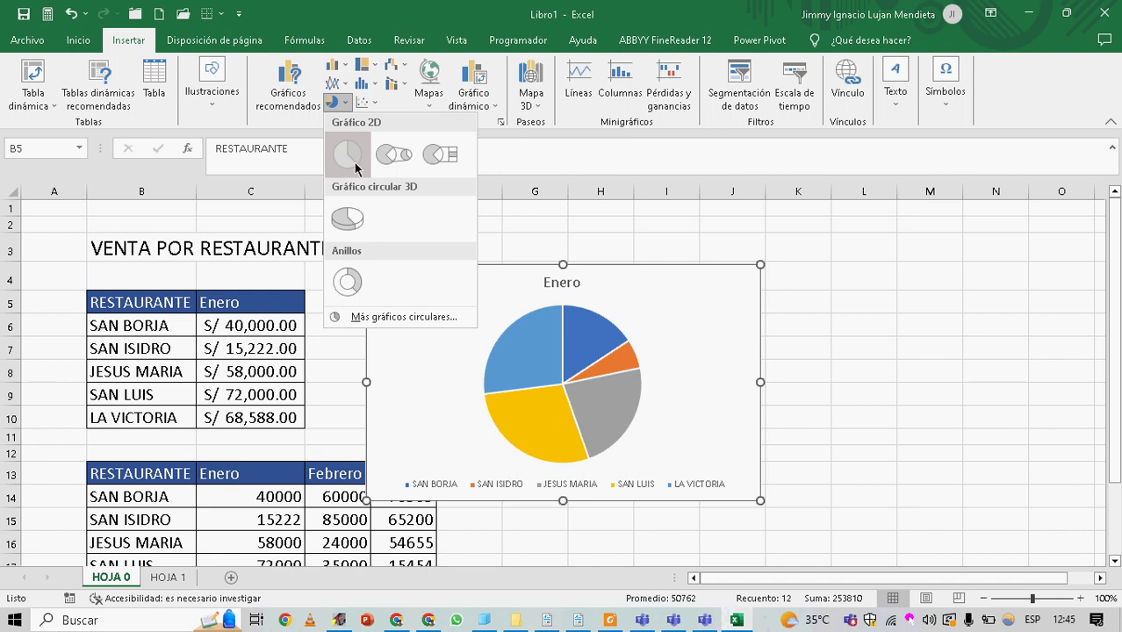
pyautogui.moveTo(393, 320); pyautogui.dragTo(502, 276)
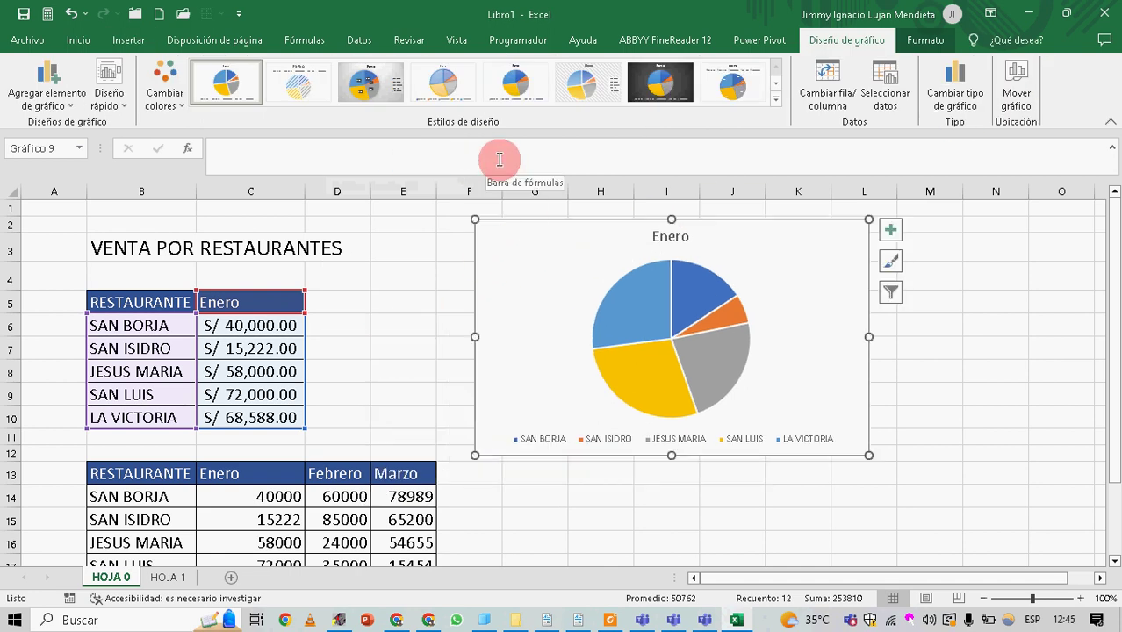
pyautogui.moveTo(534, 343); pyautogui.dragTo(476, 316)
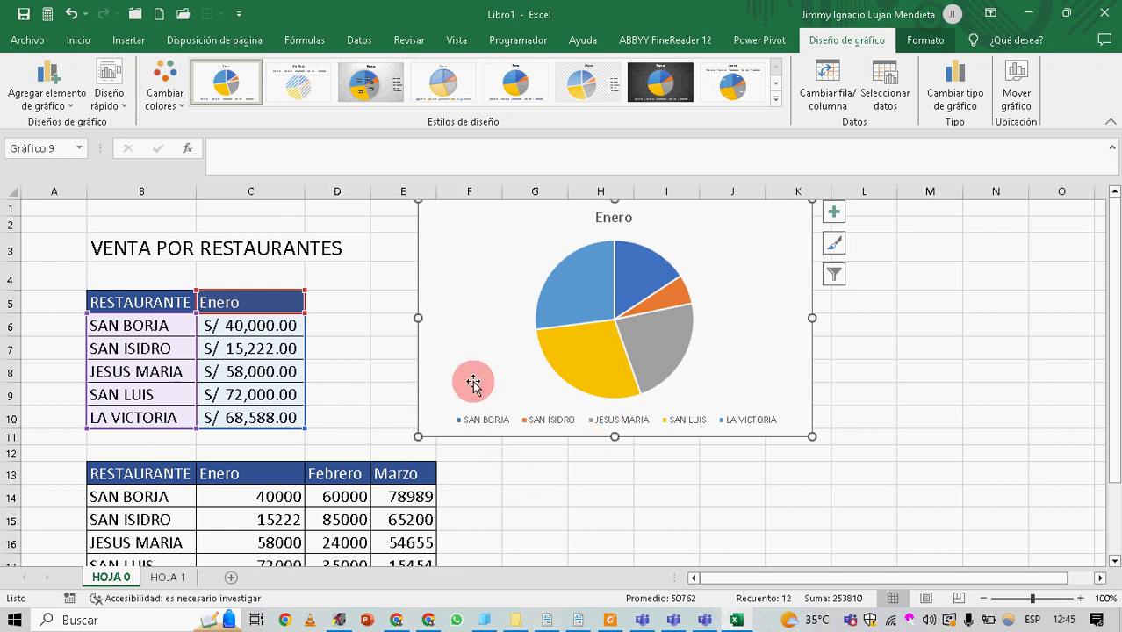
pyautogui.moveTo(470, 381); pyautogui.dragTo(436, 389)
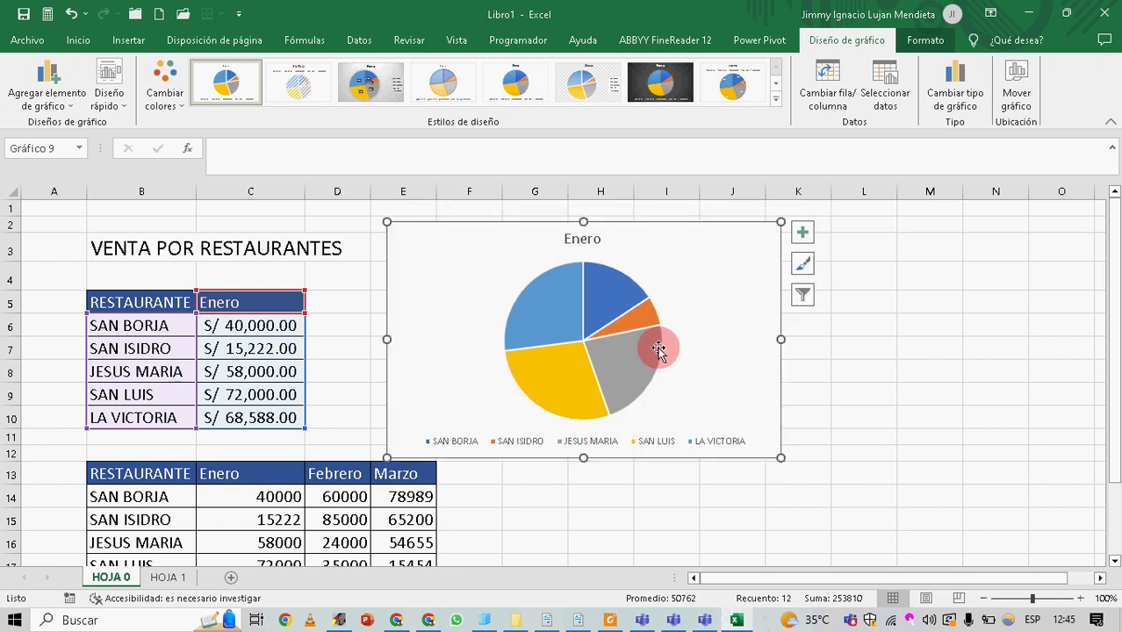
pyautogui.moveTo(741, 363); pyautogui.dragTo(738, 352)
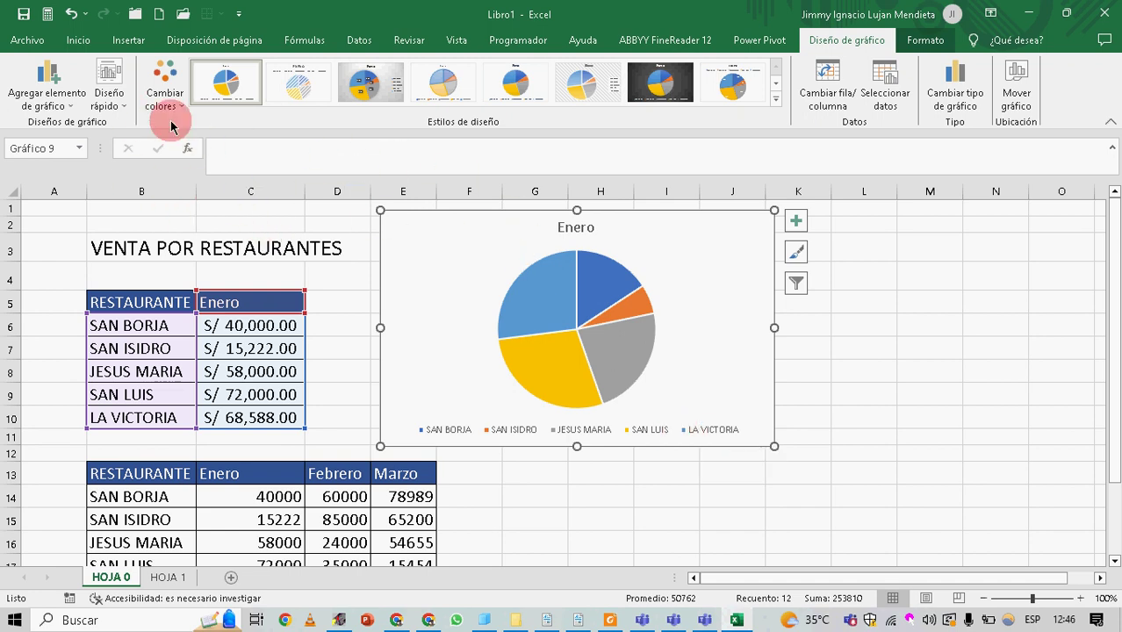
# Change the January pie chart to a markers-only scatter chart and deselect it
pyautogui.click(129, 42)
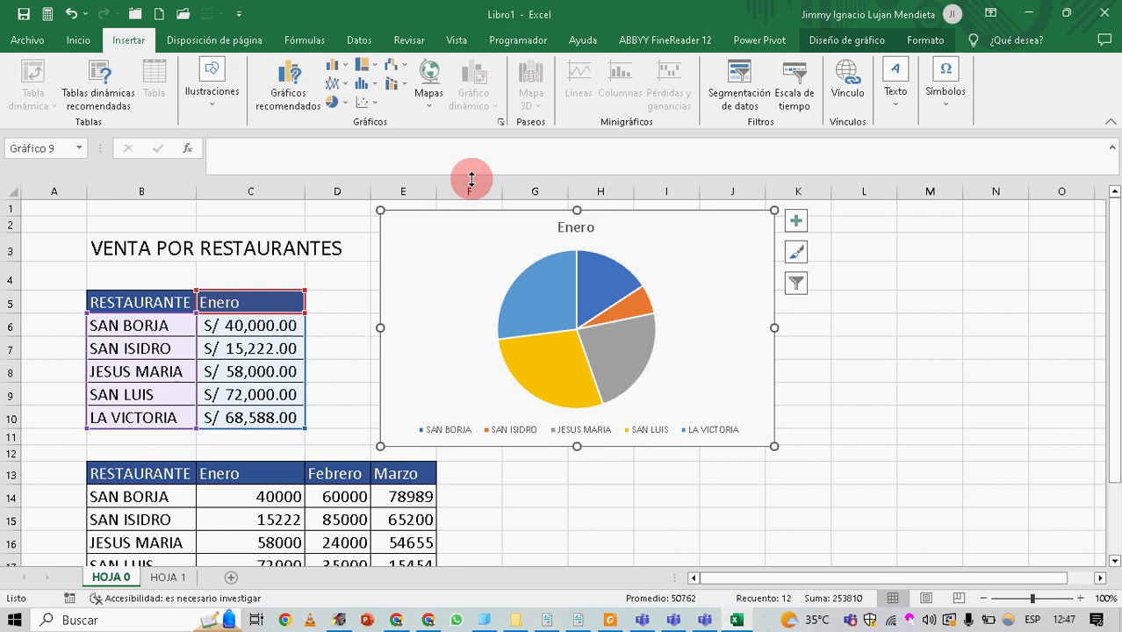
pyautogui.click(367, 100)
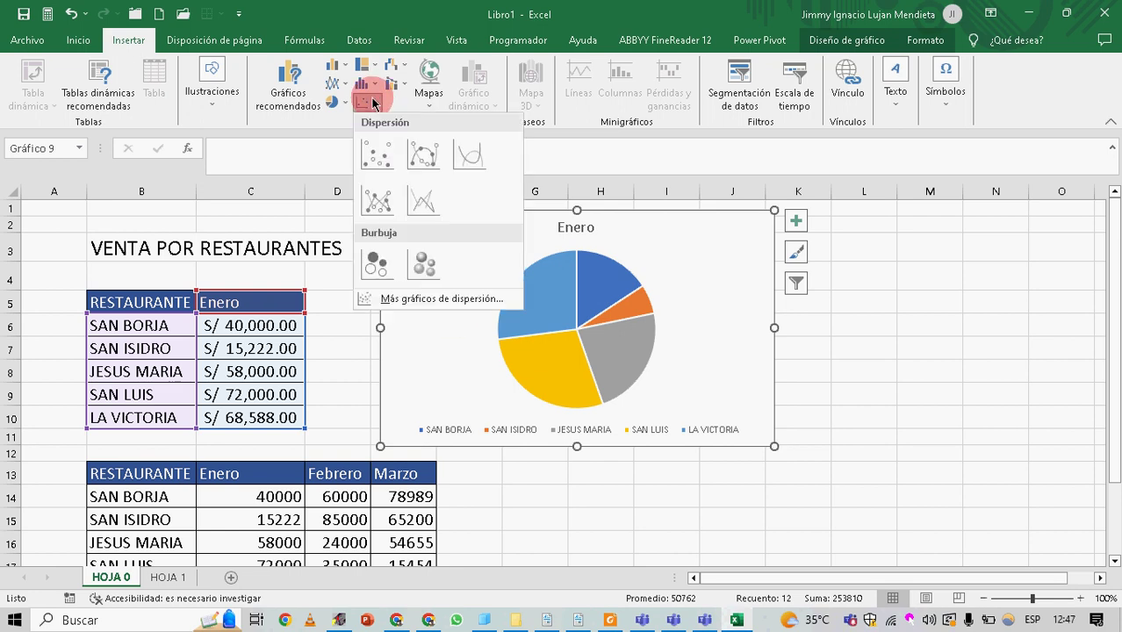
pyautogui.click(378, 158)
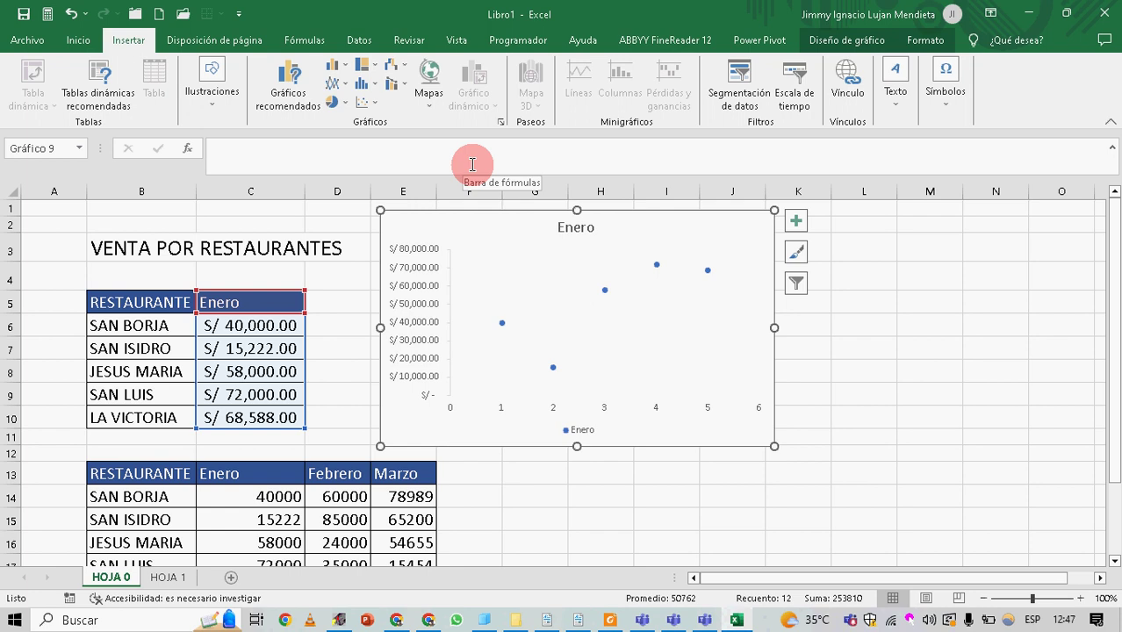
pyautogui.click(306, 281)
pyautogui.click(449, 342)
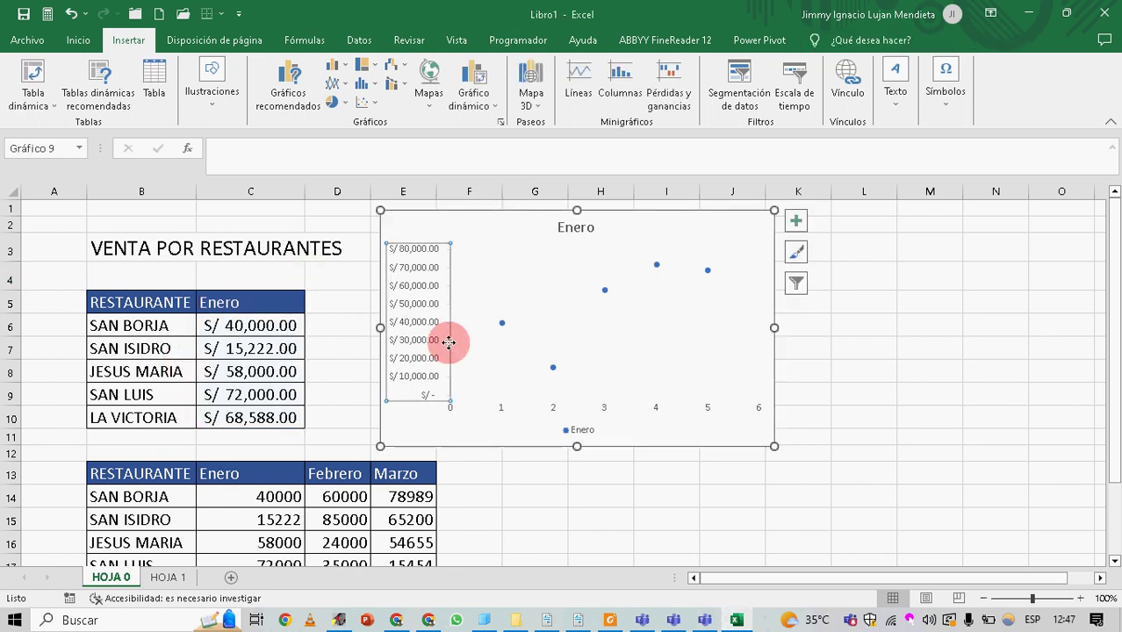
pyautogui.moveTo(694, 473); pyautogui.dragTo(737, 473)
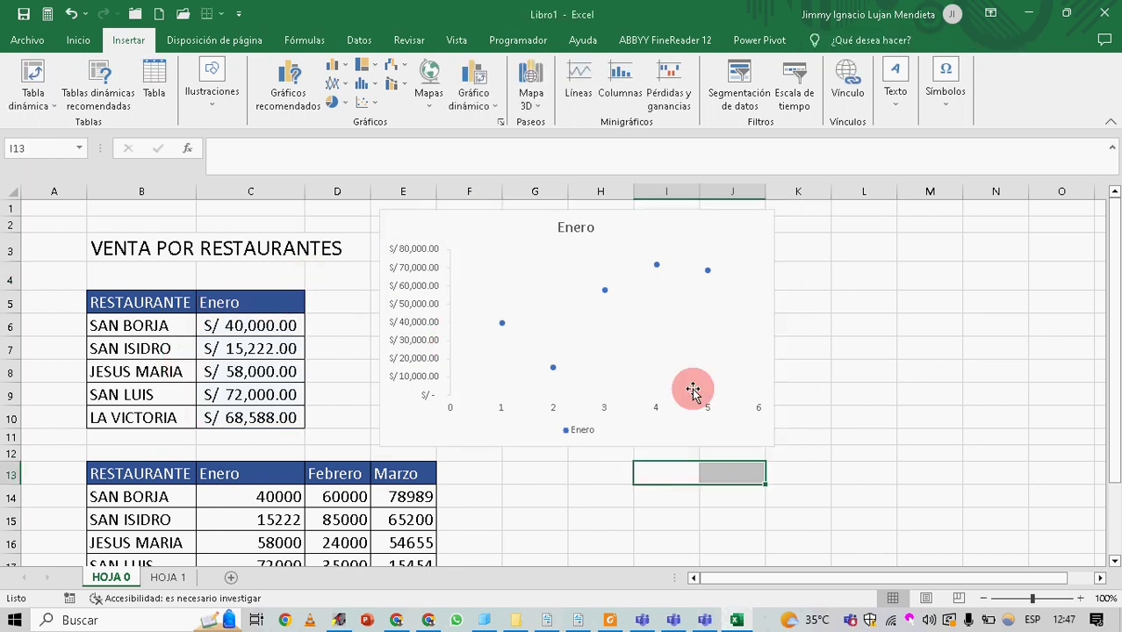
pyautogui.click(419, 236)
pyautogui.click(643, 497)
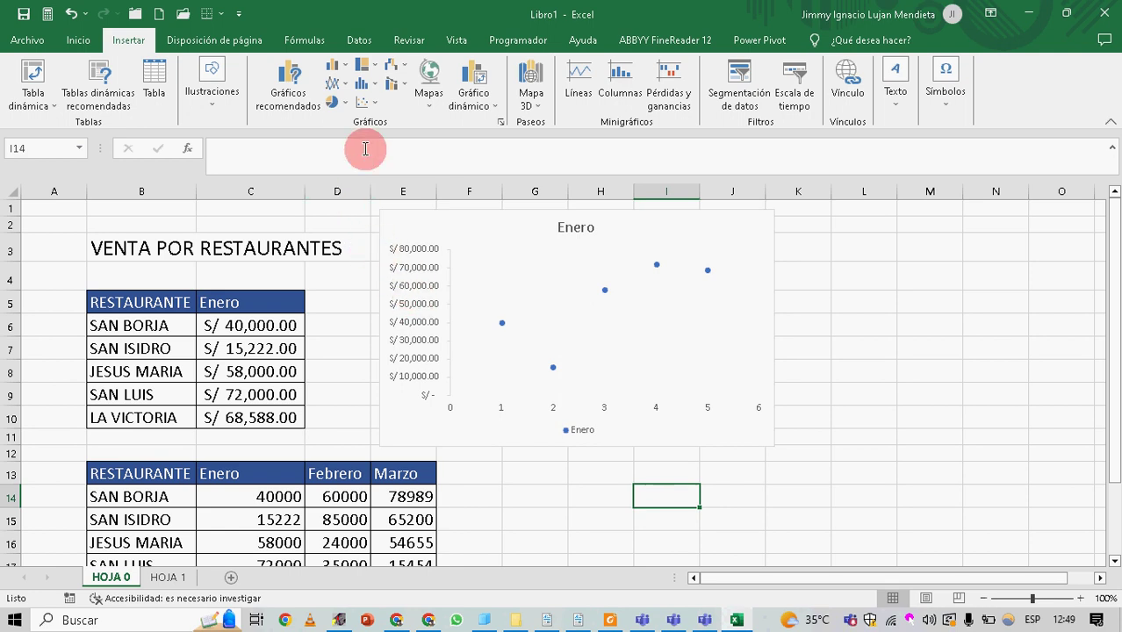
pyautogui.click(351, 80)
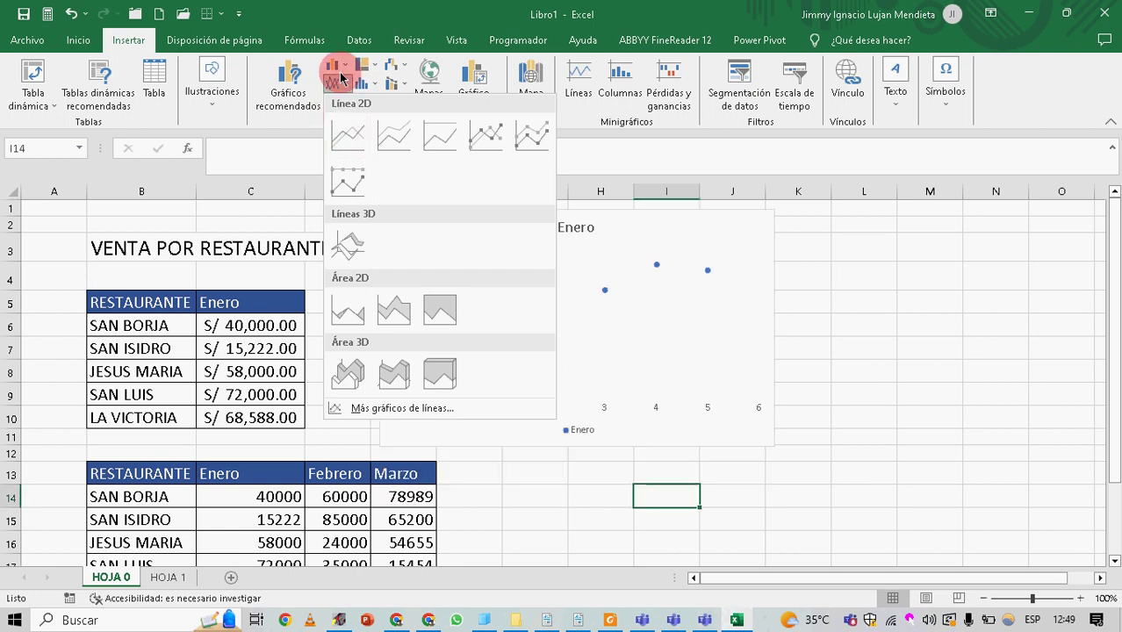
pyautogui.click(356, 79)
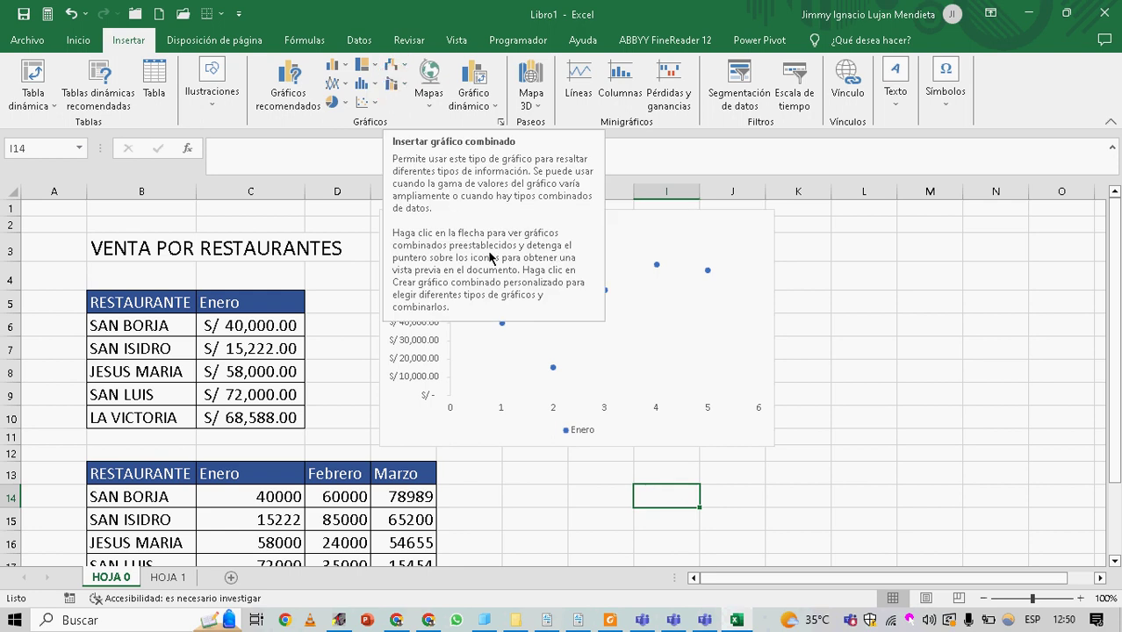
pyautogui.click(459, 340)
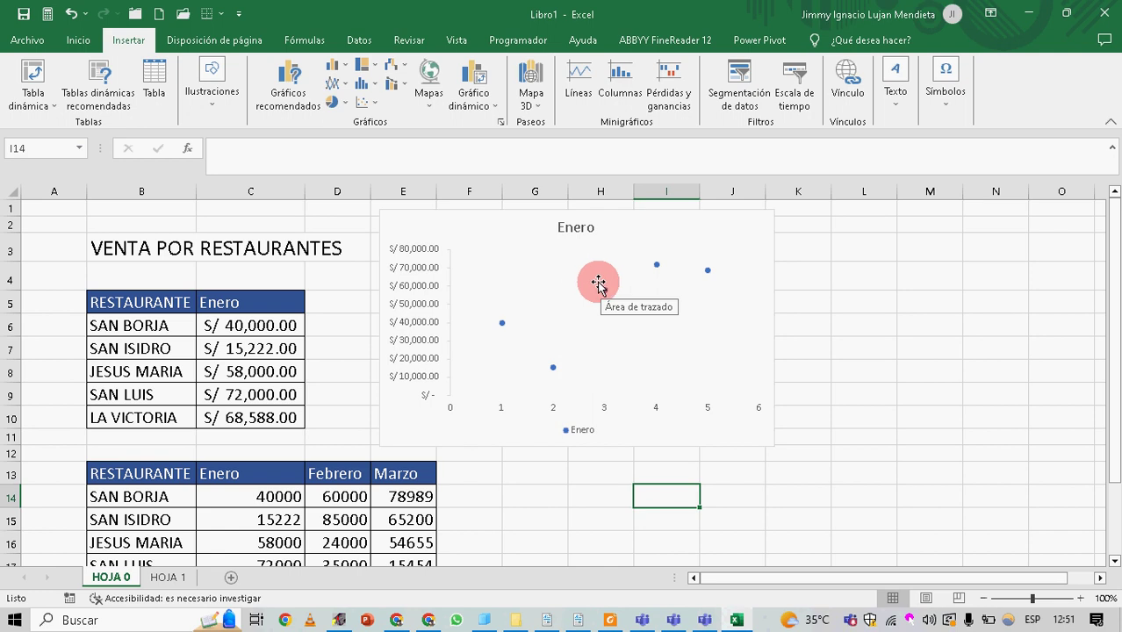
# Delete the January scatter chart from the sheet
pyautogui.click(543, 264)
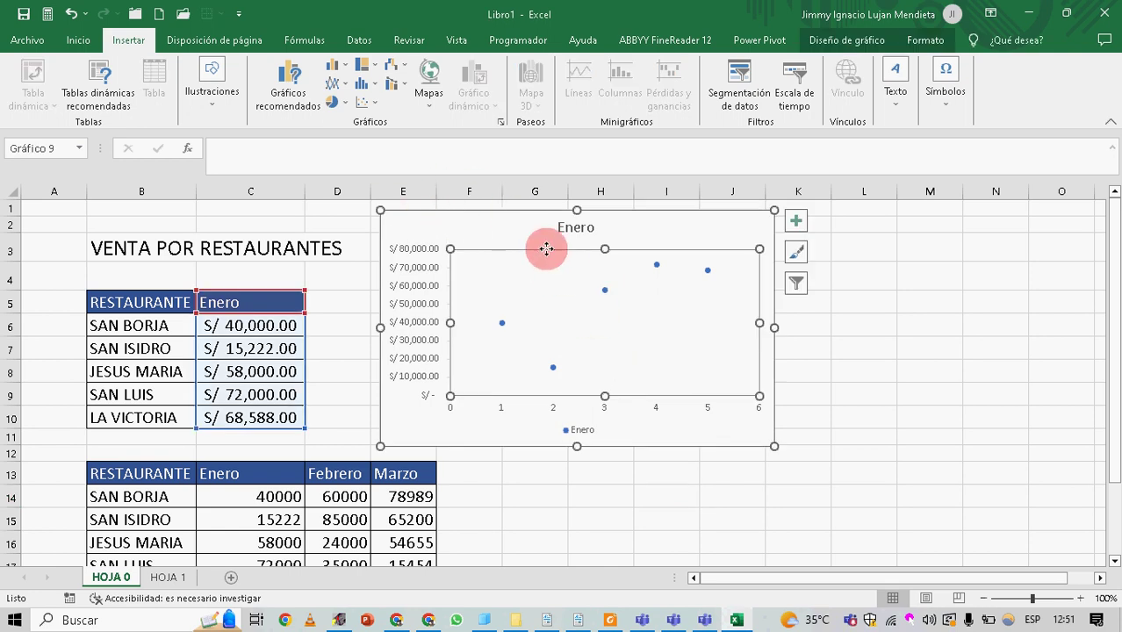
pyautogui.click(384, 249)
pyautogui.press('Delete')
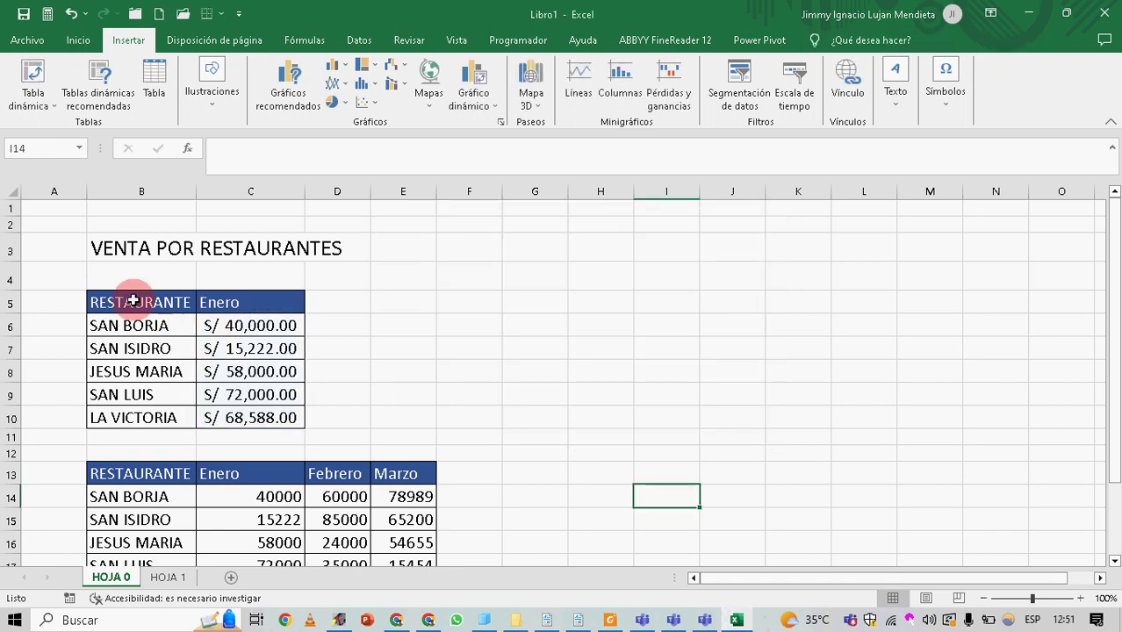
# Insert a 2D clustered column chart based on the restaurant names and January sales in B5:C10
pyautogui.moveTo(142, 303); pyautogui.dragTo(296, 416)
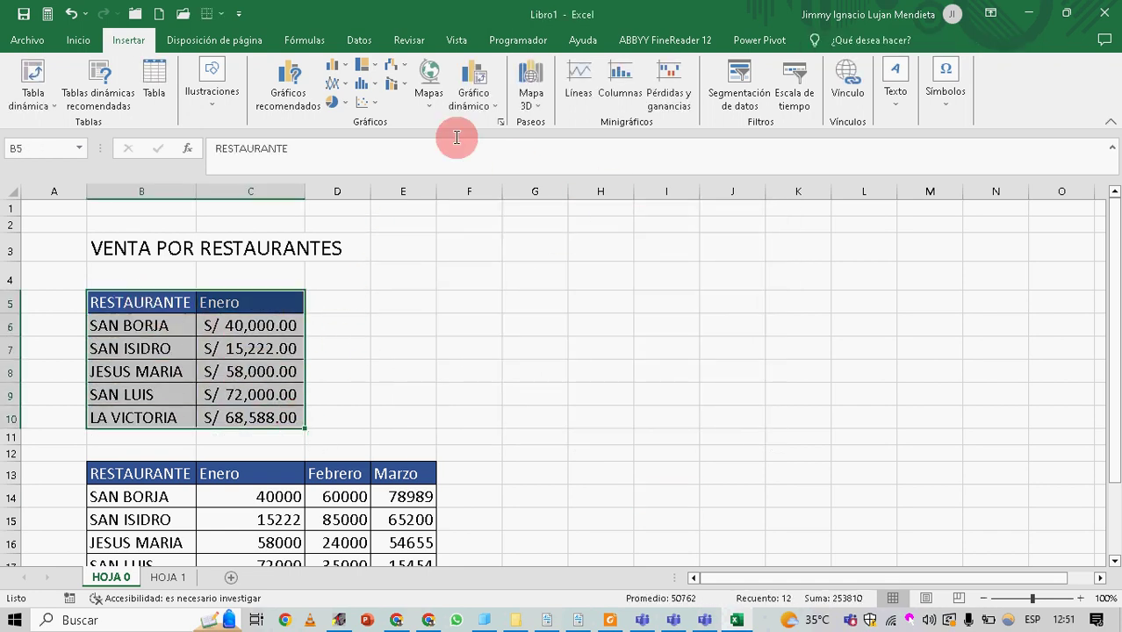
pyautogui.click(334, 65)
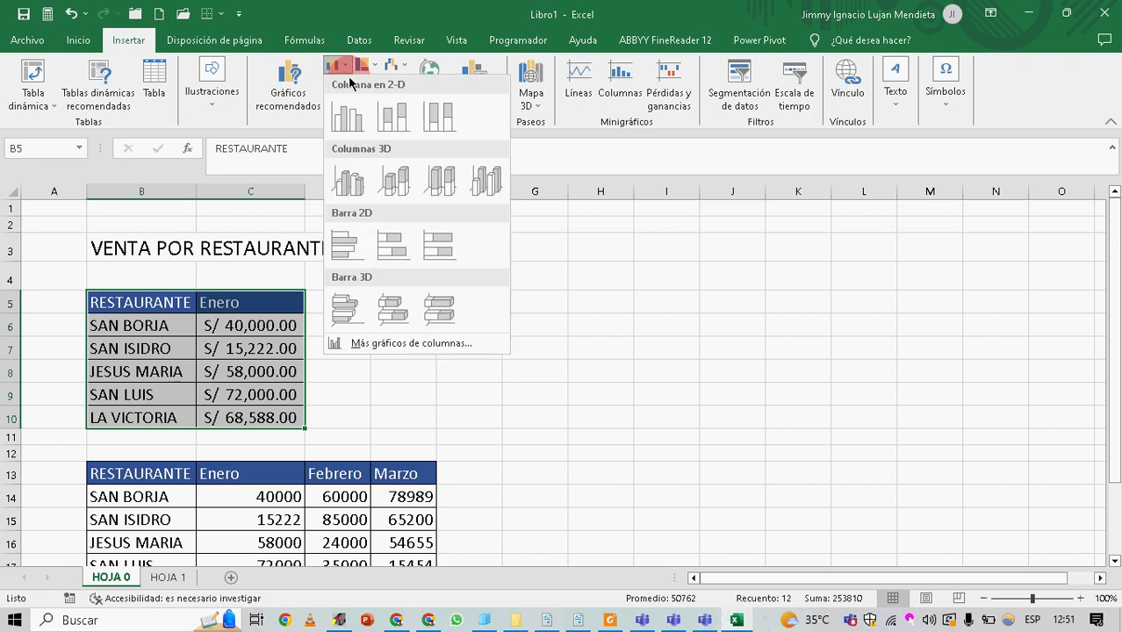
pyautogui.click(349, 111)
pyautogui.moveTo(560, 283); pyautogui.dragTo(639, 255)
pyautogui.press('ctrl')
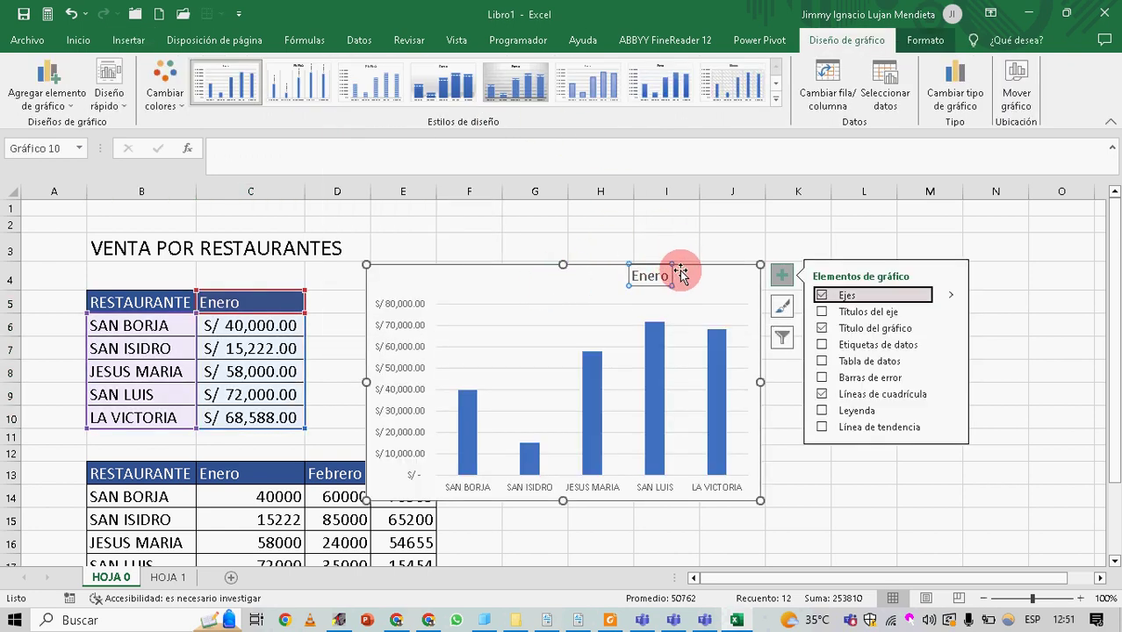
pyautogui.click(694, 222)
pyautogui.hotkey('ctrl', 'z')
# Move the whole column chart clear of both sales tables, starting near column G, and deselect it
pyautogui.moveTo(672, 275); pyautogui.dragTo(807, 226)
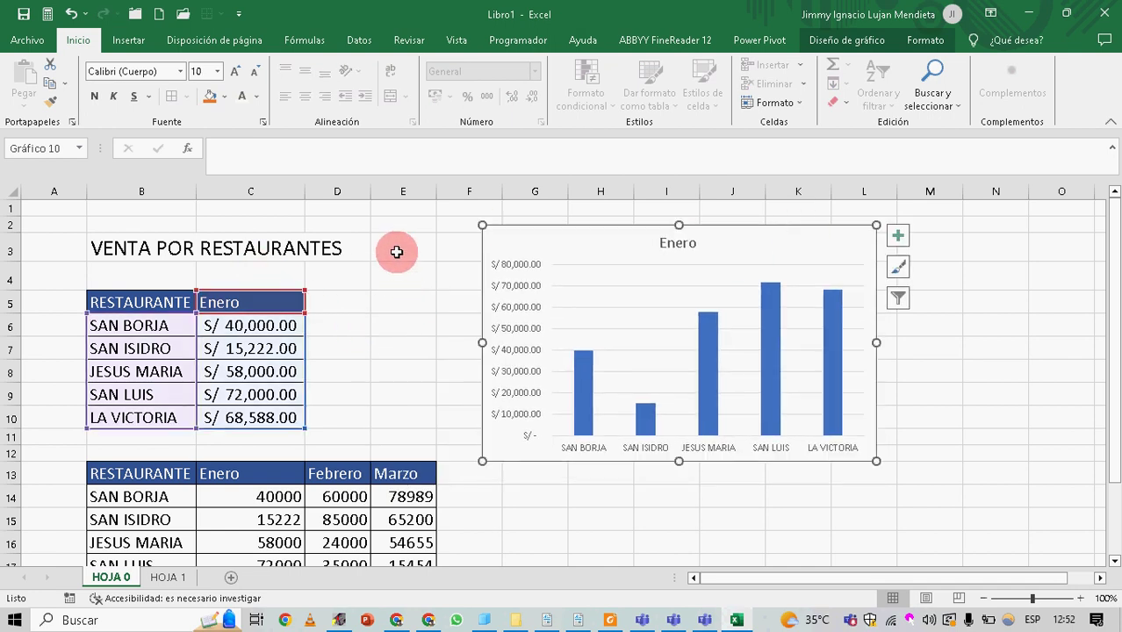
pyautogui.click(438, 230)
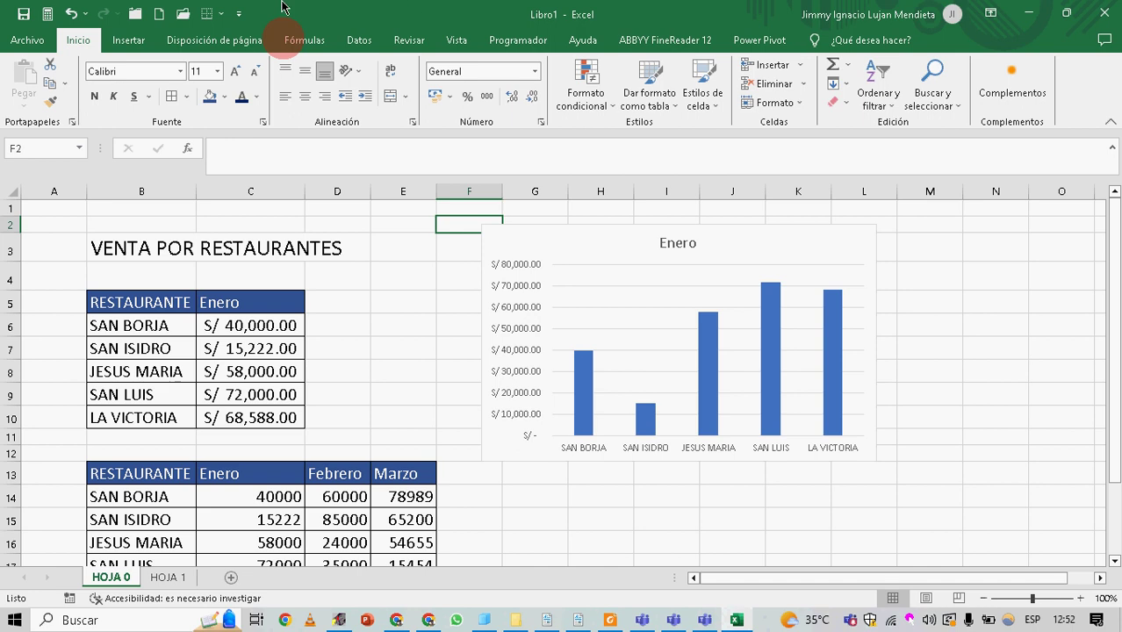
# Move the January column chart closer to the first sales table, starting in column E, and deselect it
pyautogui.moveTo(501, 230); pyautogui.dragTo(418, 233)
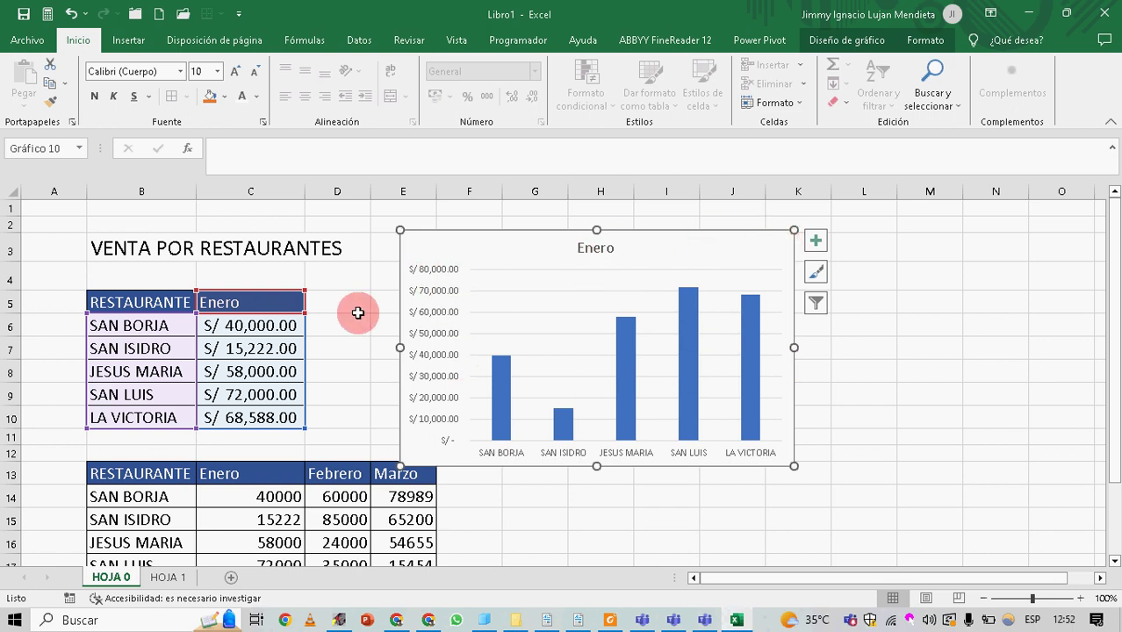
pyautogui.click(351, 287)
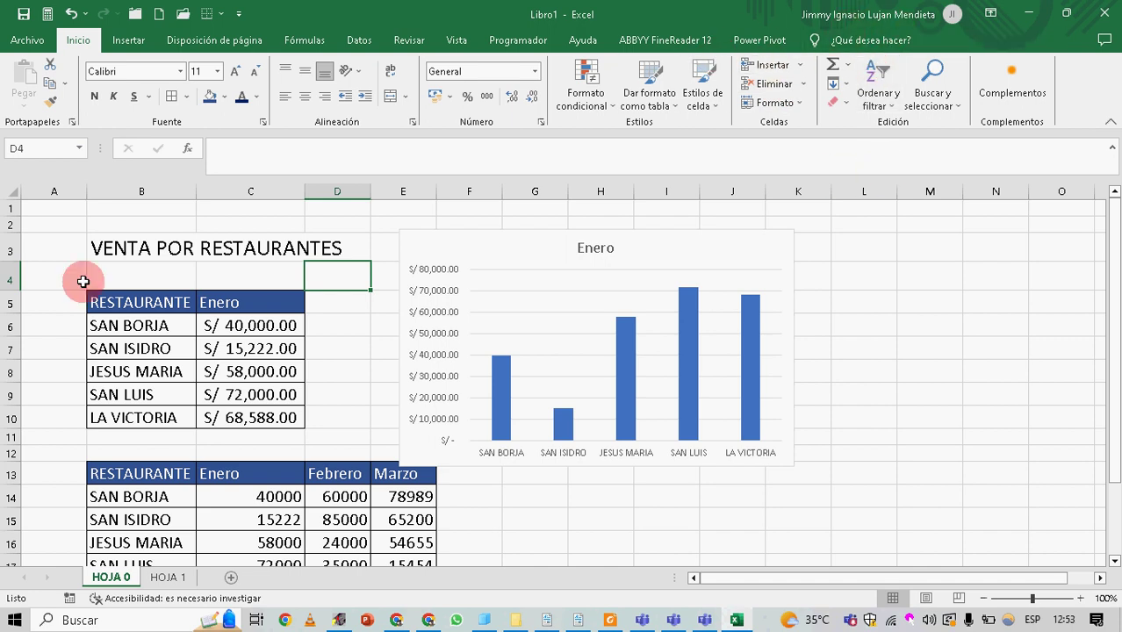
# Select the January column chart and review its chart design and format options
pyautogui.click(507, 240)
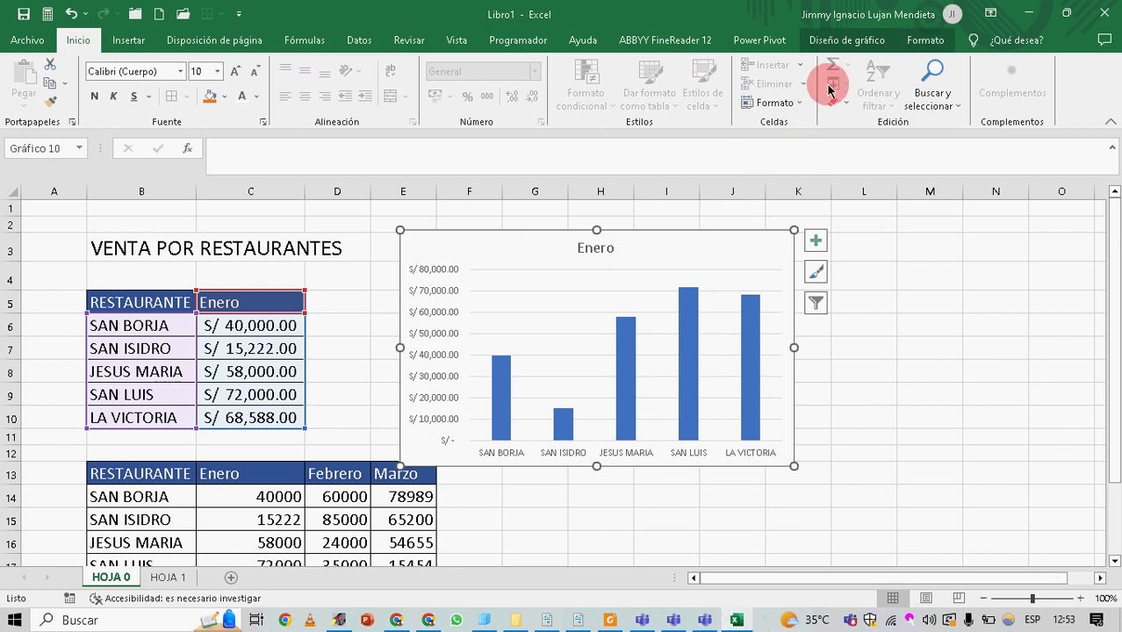
pyautogui.click(845, 41)
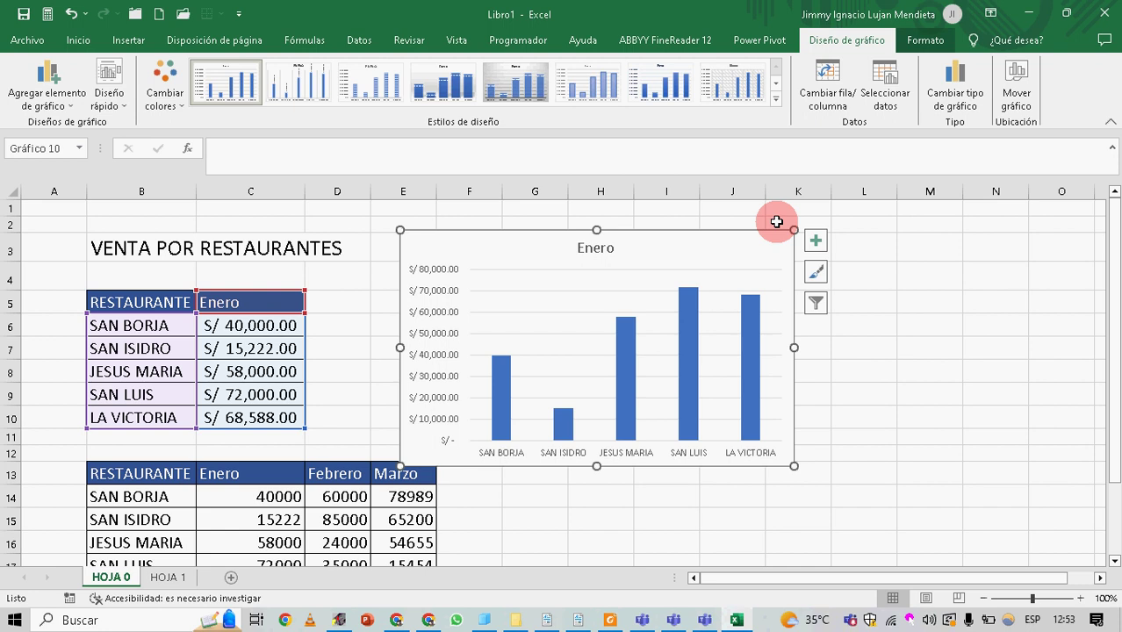
pyautogui.click(937, 41)
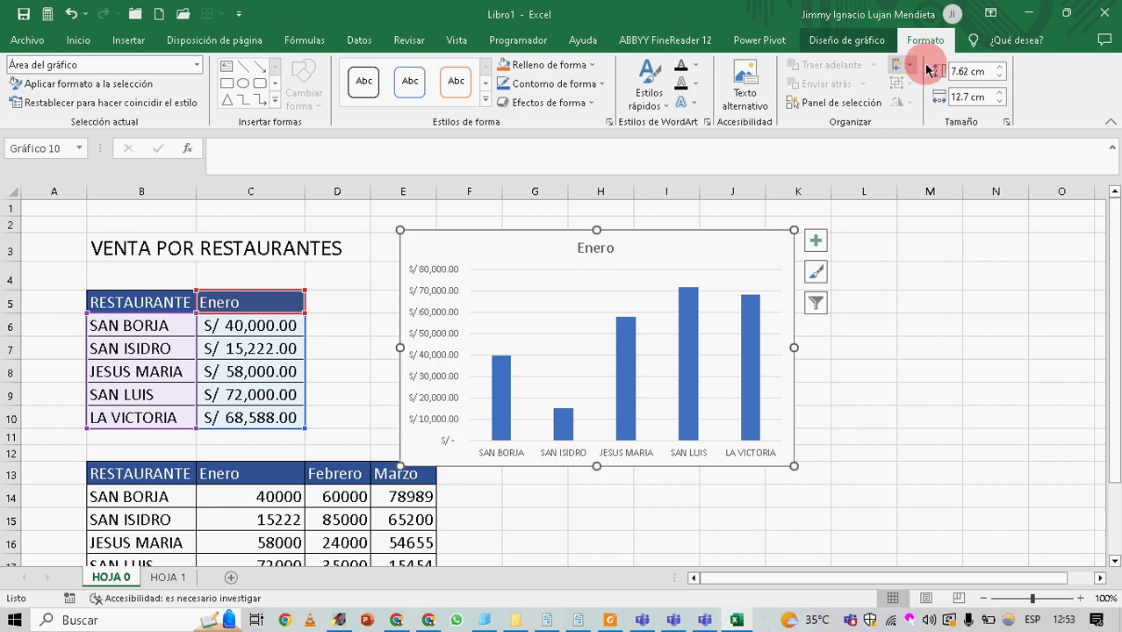
pyautogui.click(865, 48)
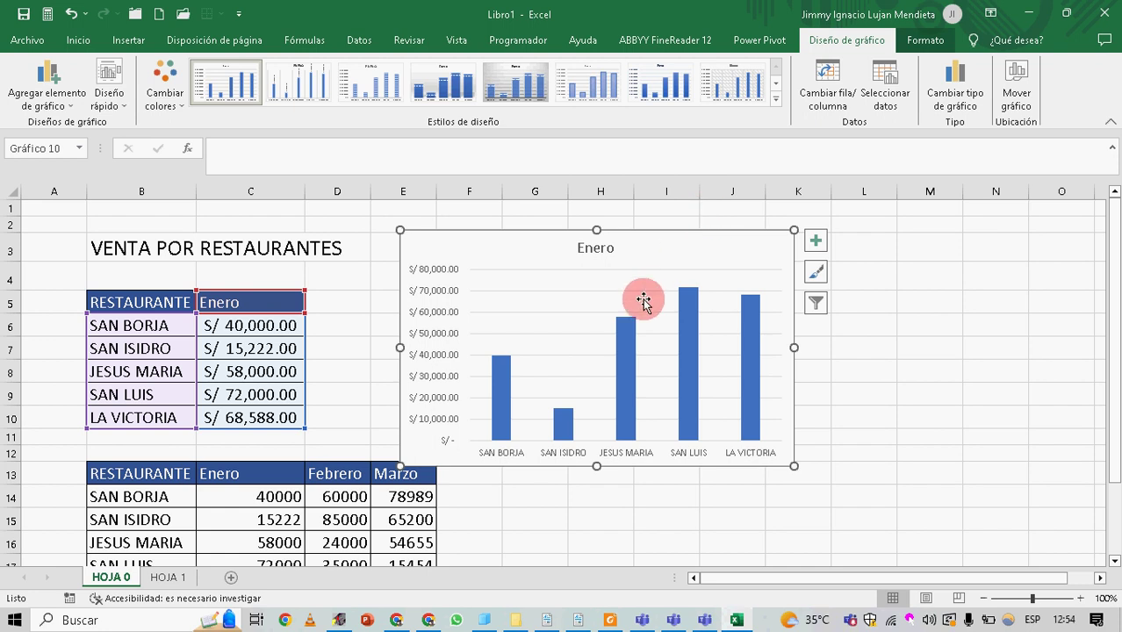
# Move the whole January column chart clear of both sales tables so that it starts in column F
pyautogui.click(342, 622)
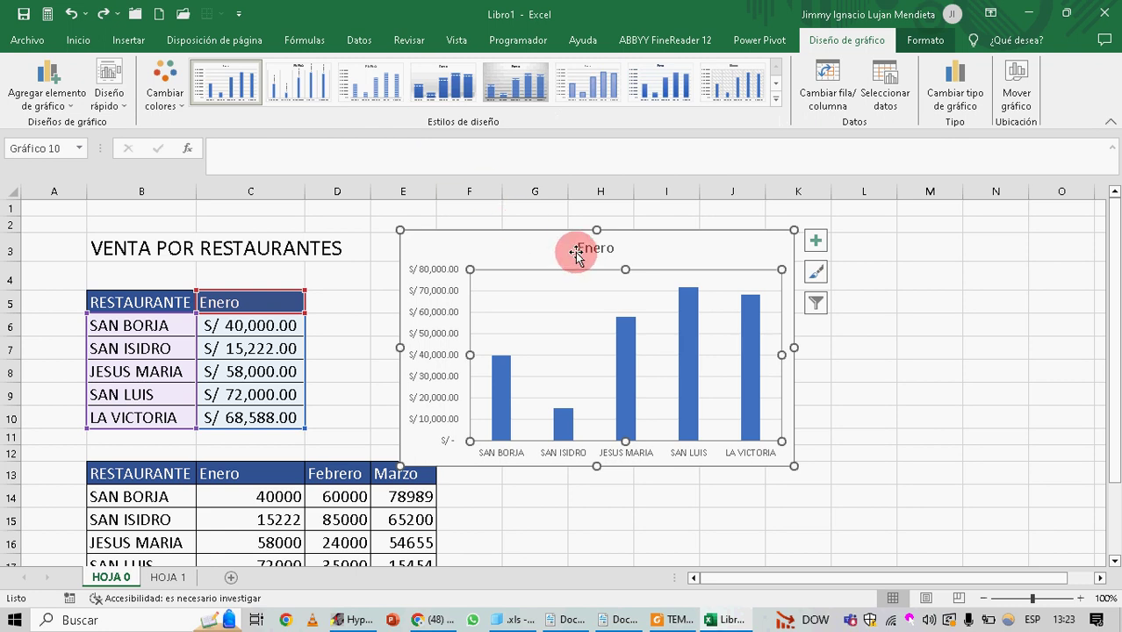
pyautogui.click(505, 242)
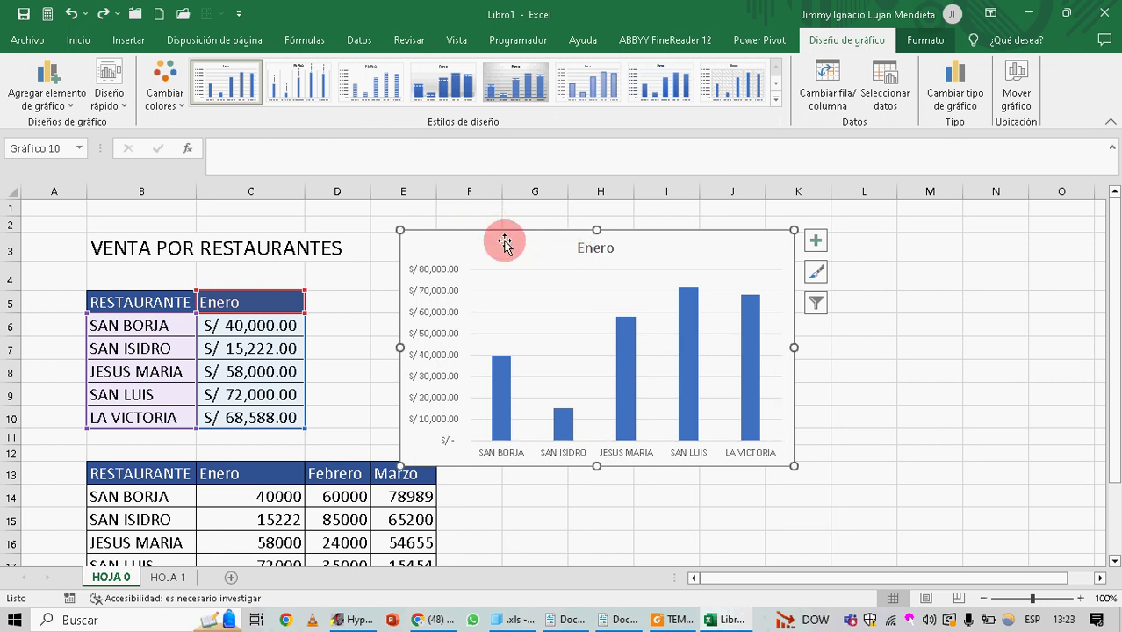
pyautogui.moveTo(505, 242); pyautogui.dragTo(577, 255)
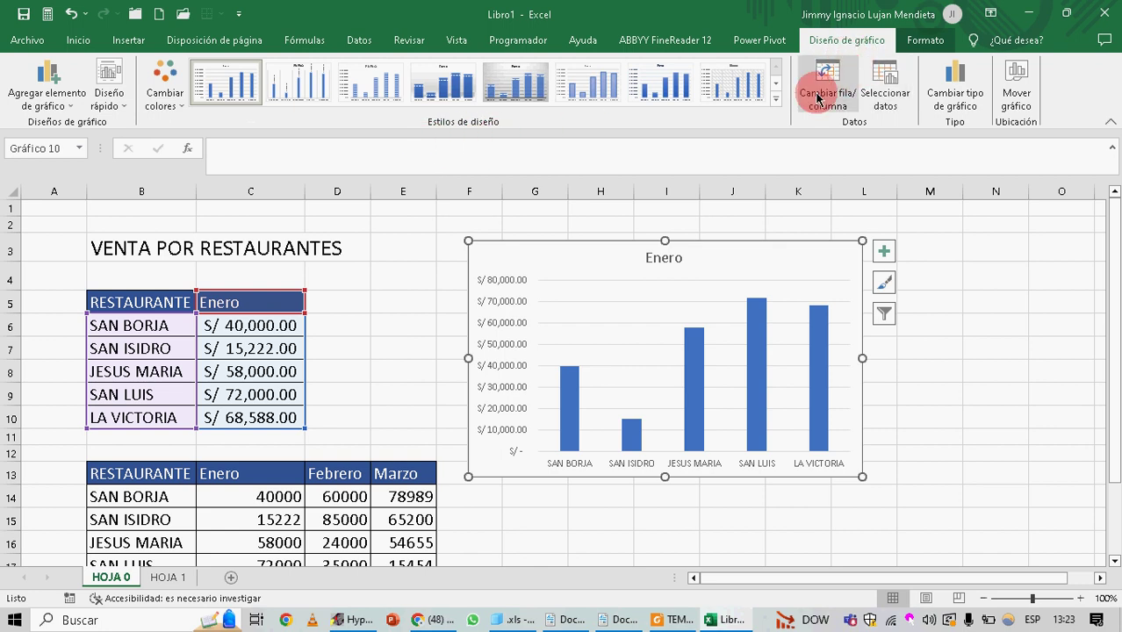
# Apply chart style Estilo 9 to the January column chart, followed by the style with outlined, unfilled columns
pyautogui.click(777, 98)
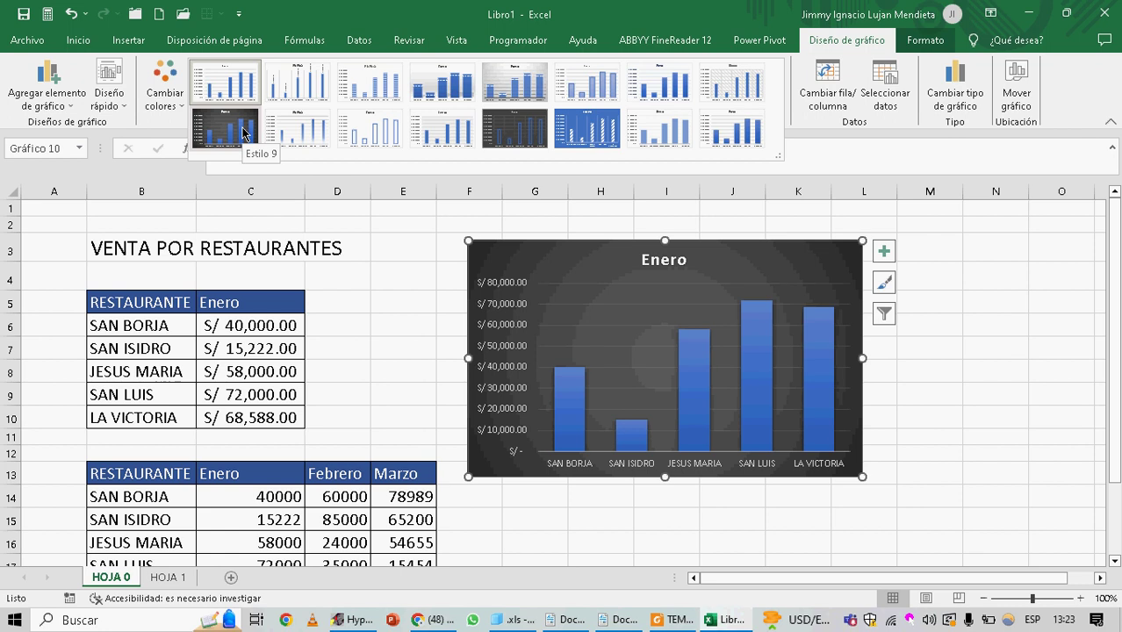
pyautogui.click(243, 134)
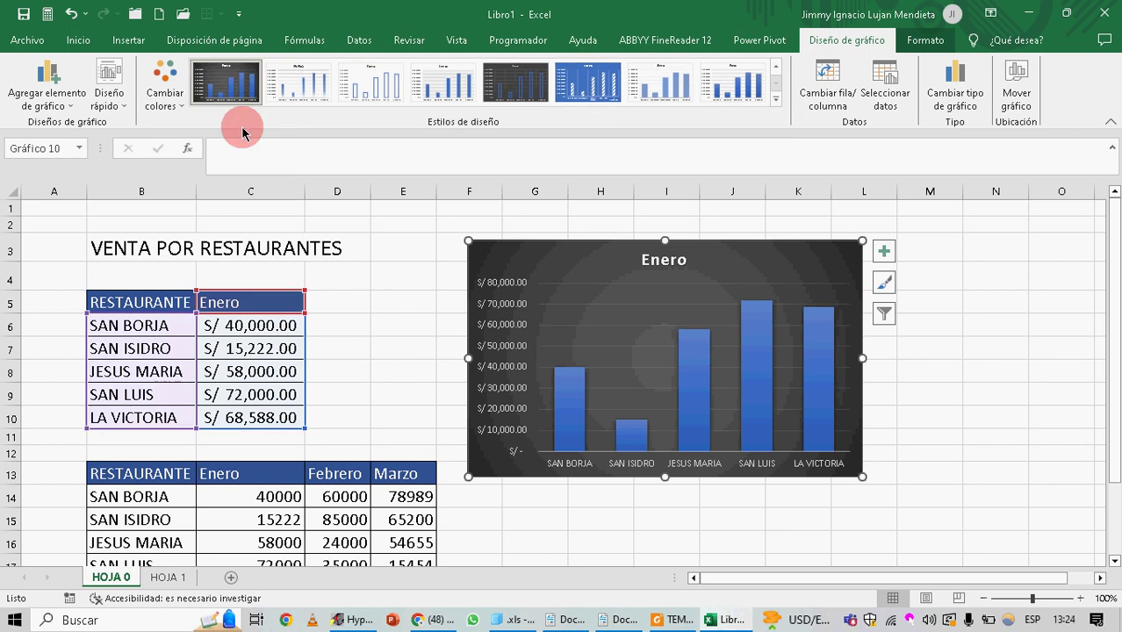
pyautogui.click(773, 96)
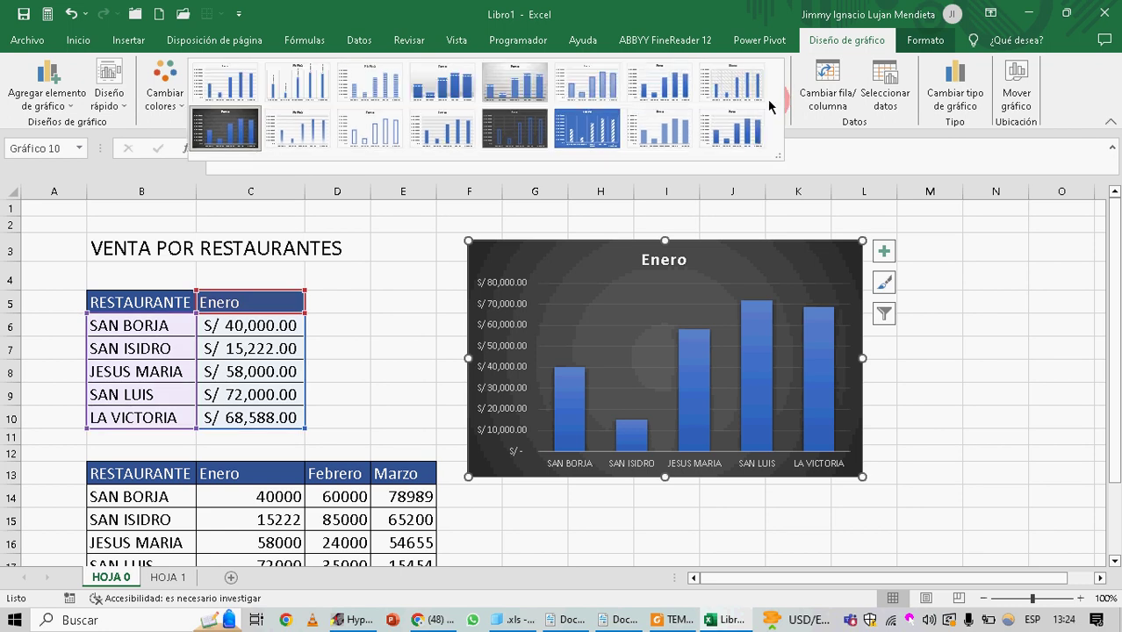
pyautogui.click(396, 123)
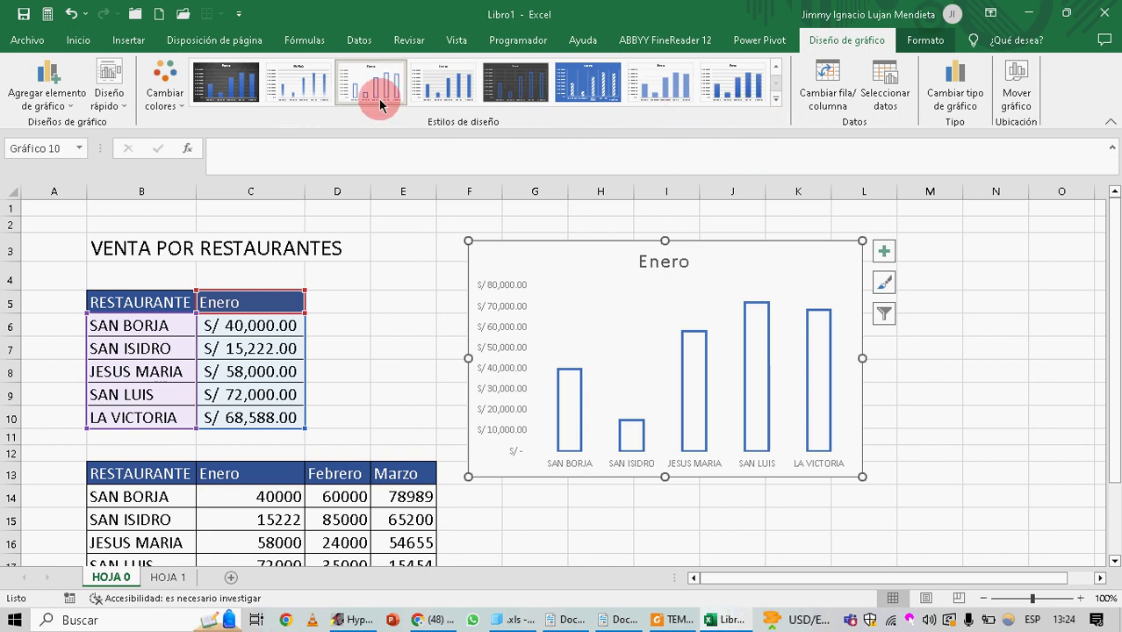
# Browse the chart styles again and return the January column chart to its original plain style with solid blue columns
pyautogui.click(777, 99)
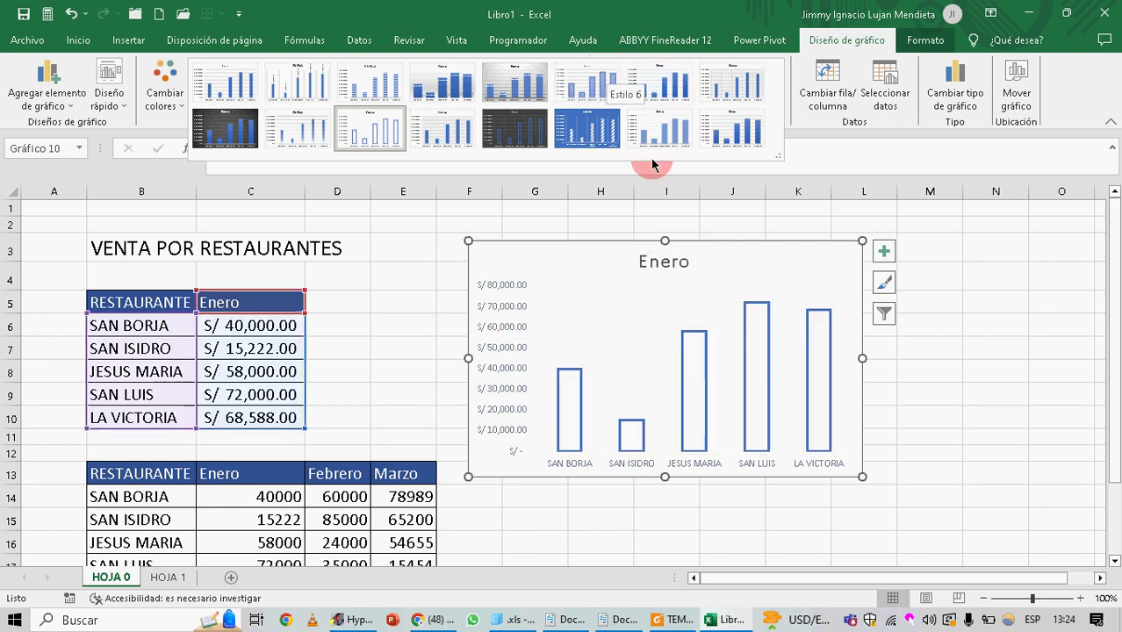
pyautogui.click(648, 222)
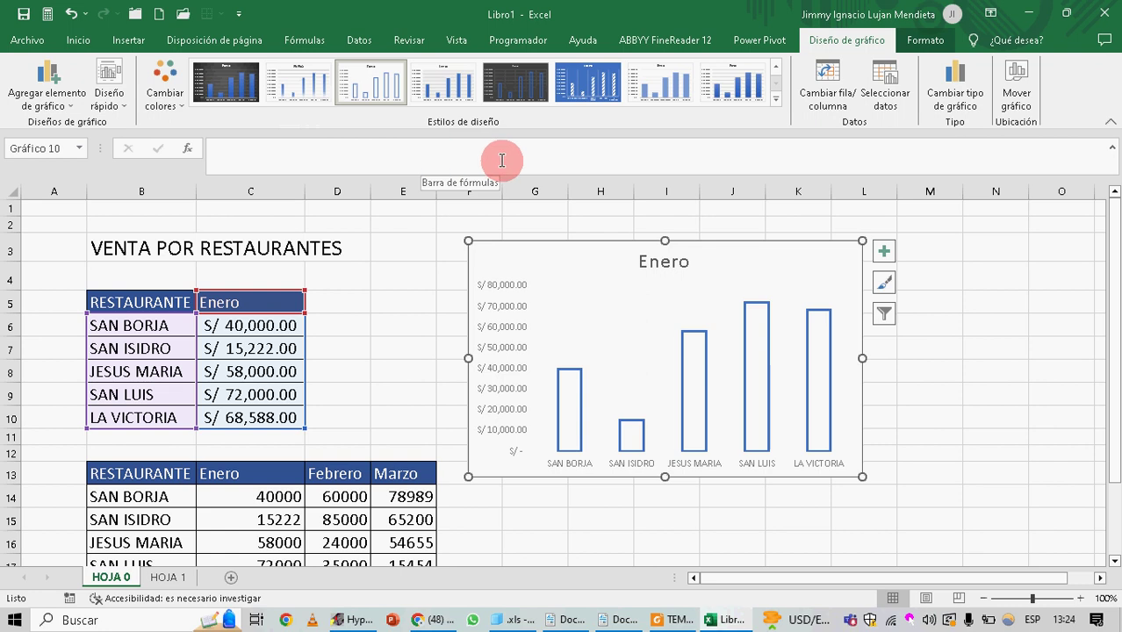
pyautogui.click(775, 100)
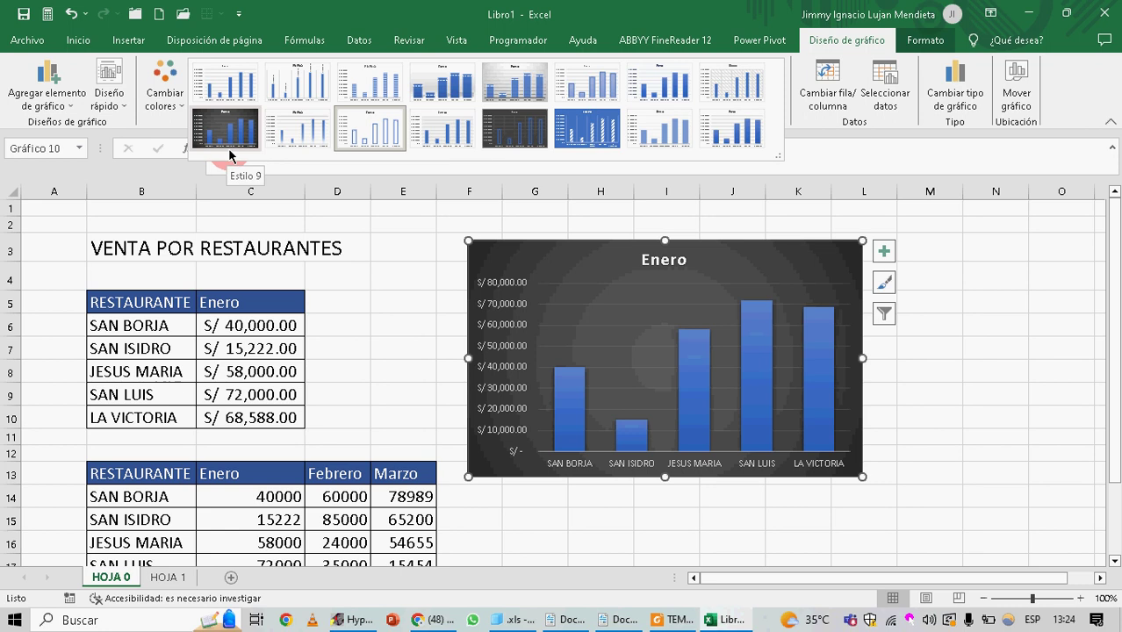
pyautogui.press('Escape')
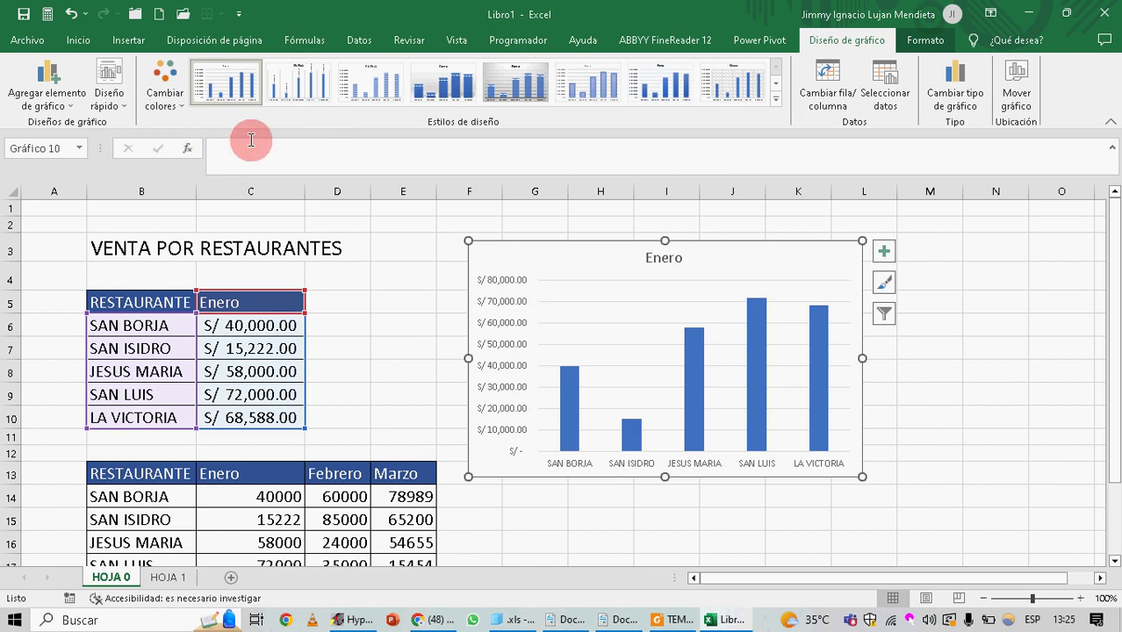
# Try the blue, orange and green multicolour palettes one after another on the January column chart
pyautogui.click(163, 86)
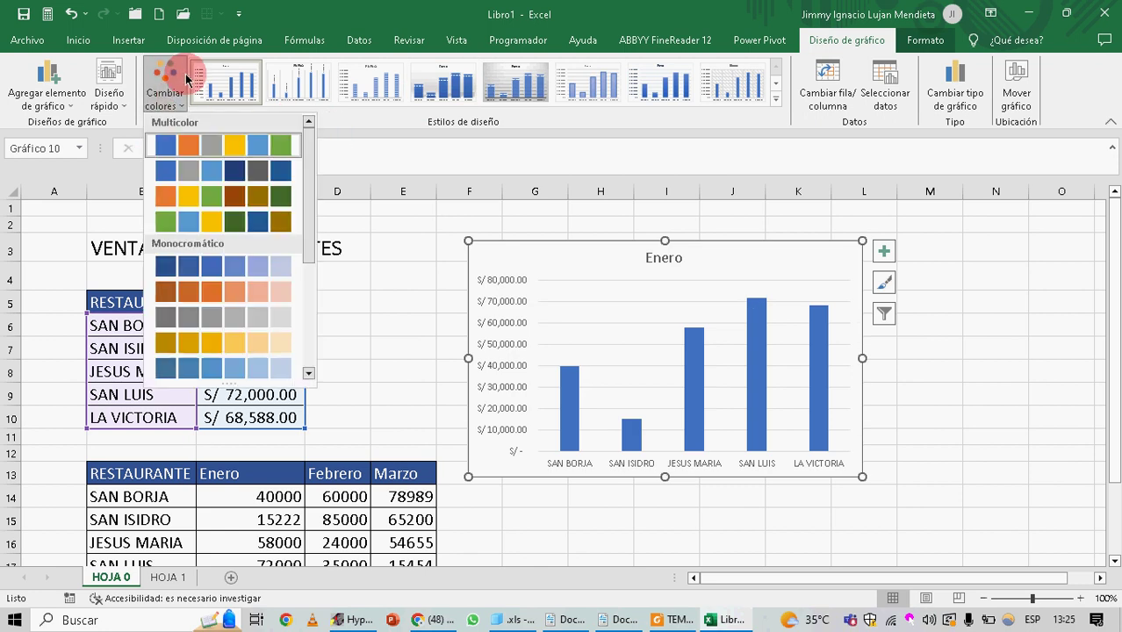
pyautogui.click(204, 171)
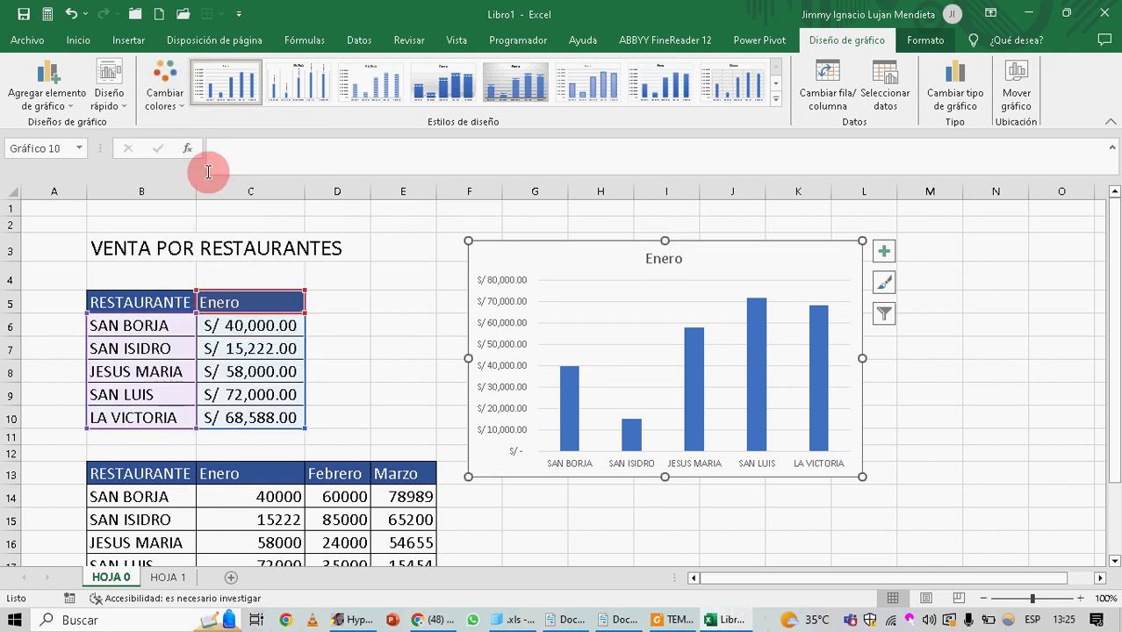
pyautogui.click(164, 92)
pyautogui.click(190, 194)
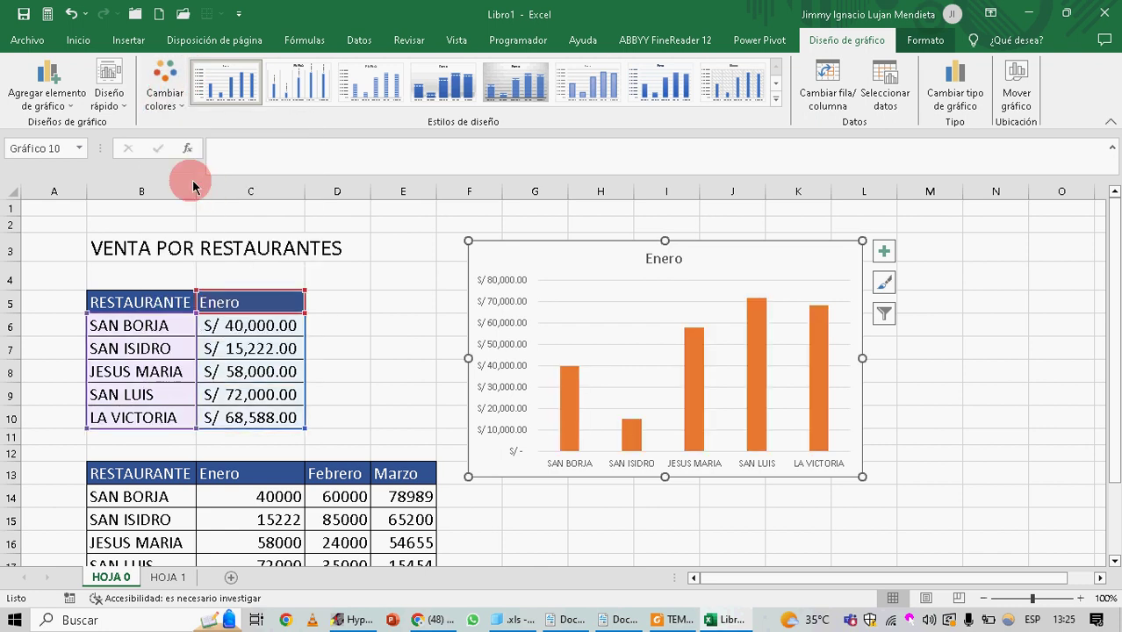
pyautogui.click(169, 119)
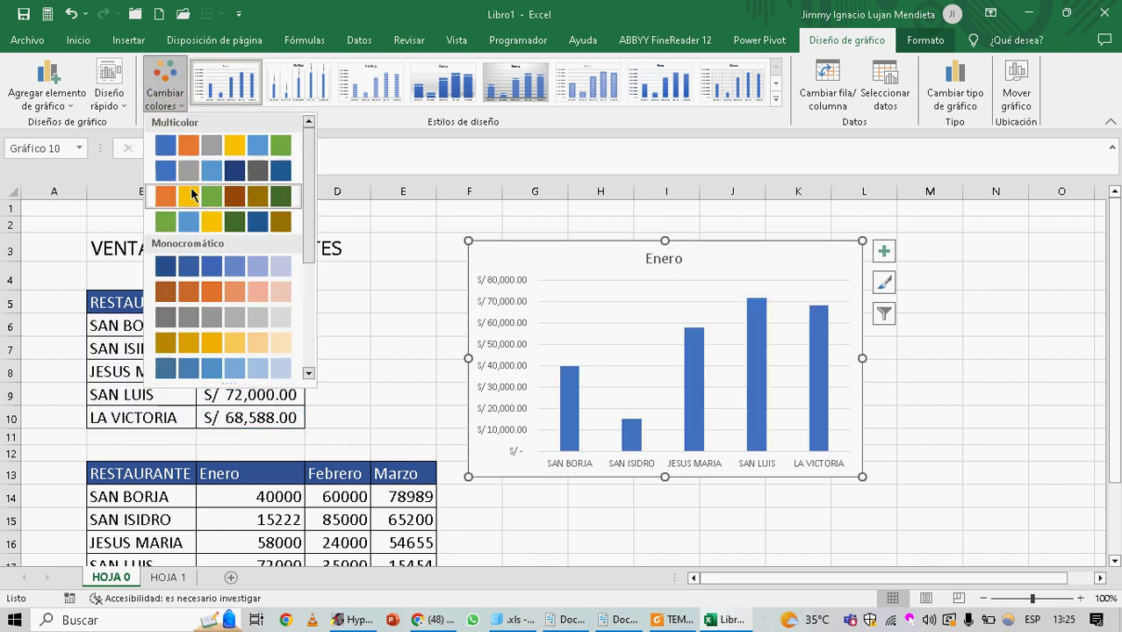
pyautogui.click(198, 226)
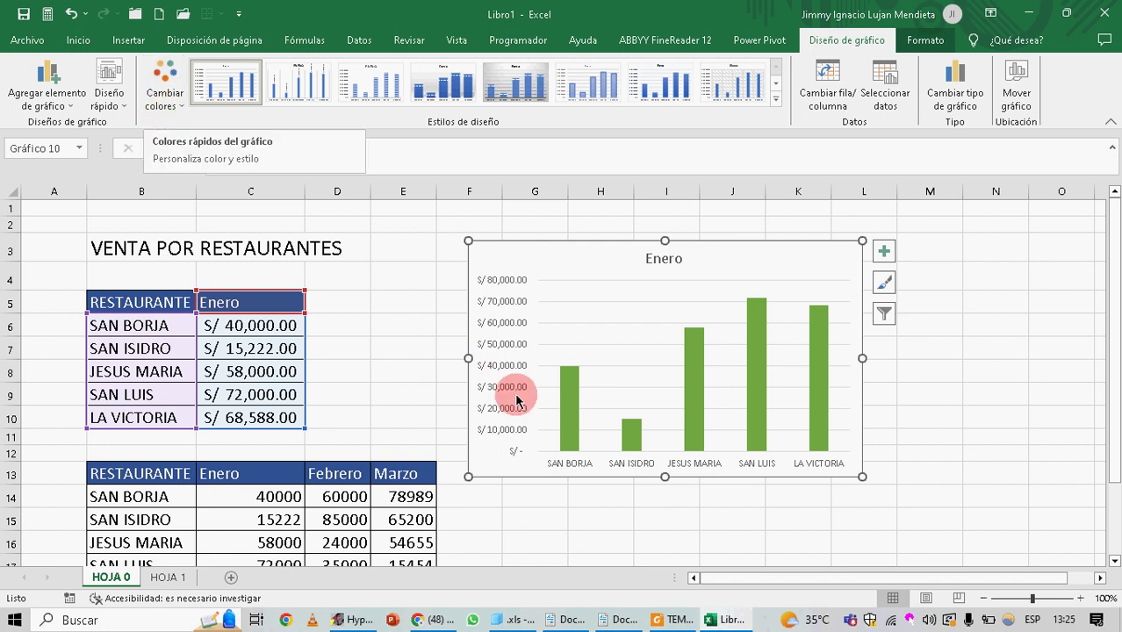
# Recolour the January column chart with the multicolour palette that starts with orange
pyautogui.click(171, 109)
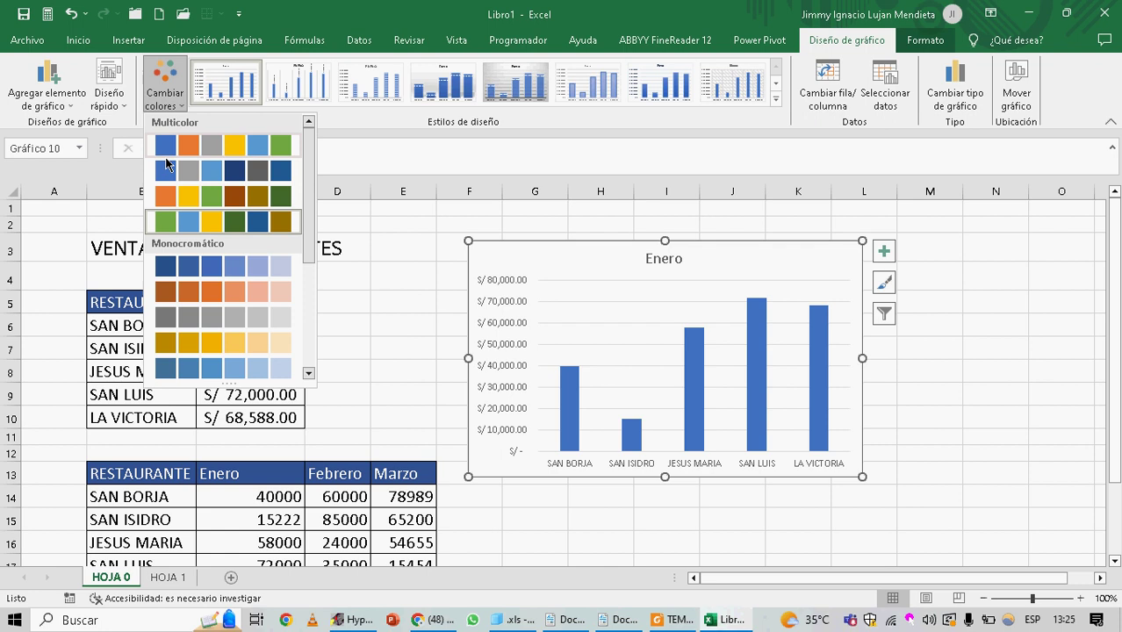
pyautogui.click(290, 183)
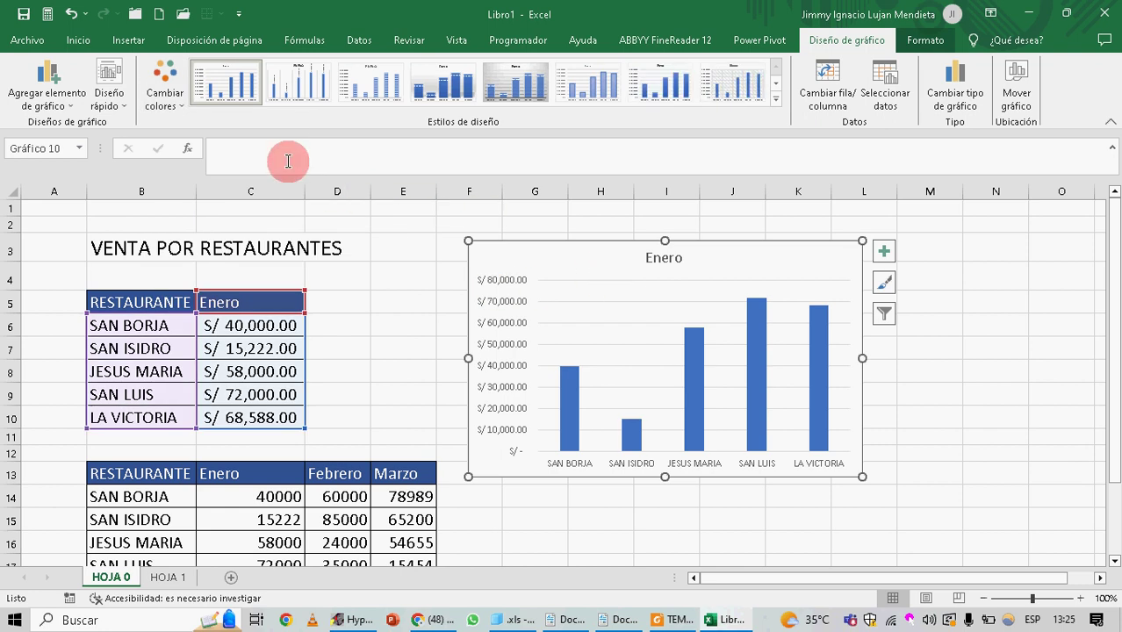
pyautogui.click(164, 83)
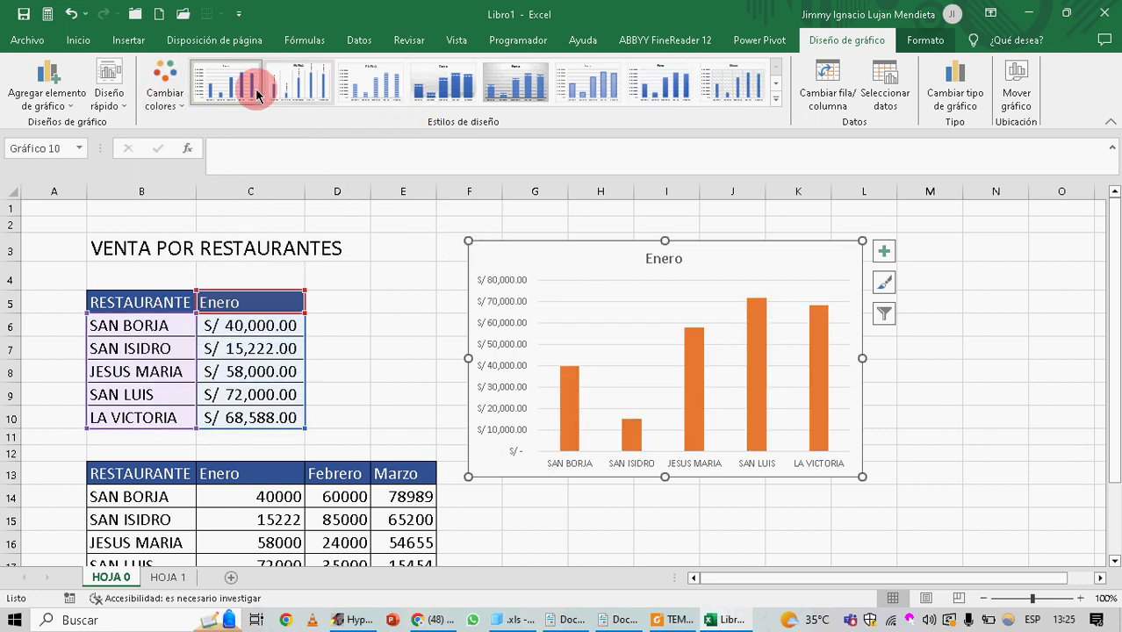
pyautogui.click(165, 88)
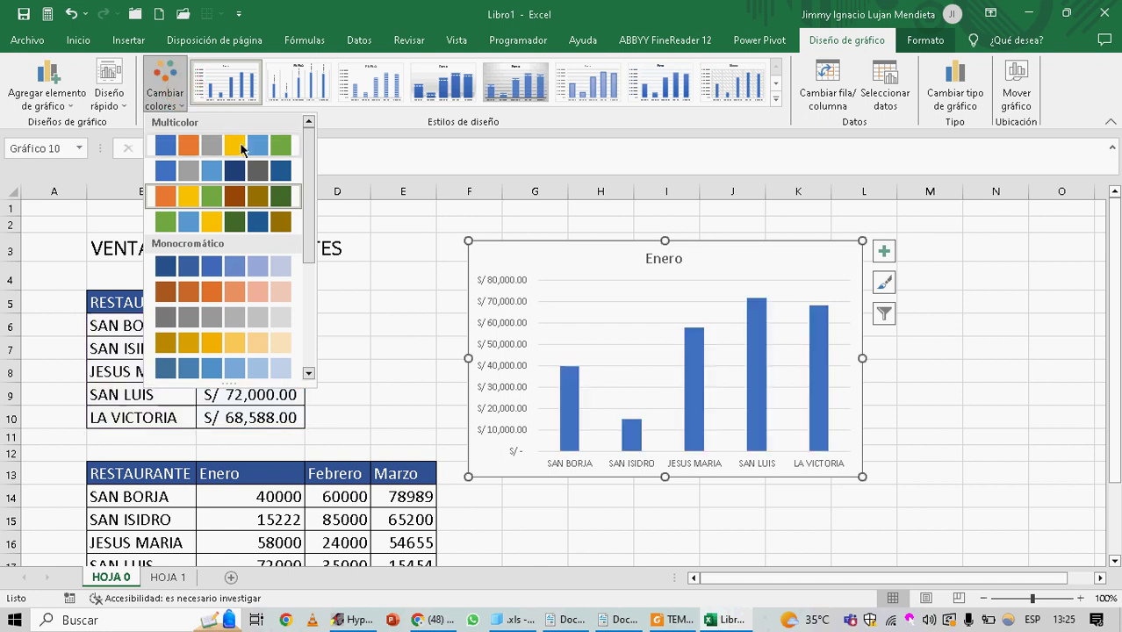
pyautogui.click(431, 263)
# Select the whole January to March sales table, B13:E18
pyautogui.scroll(-2, 395, 266)
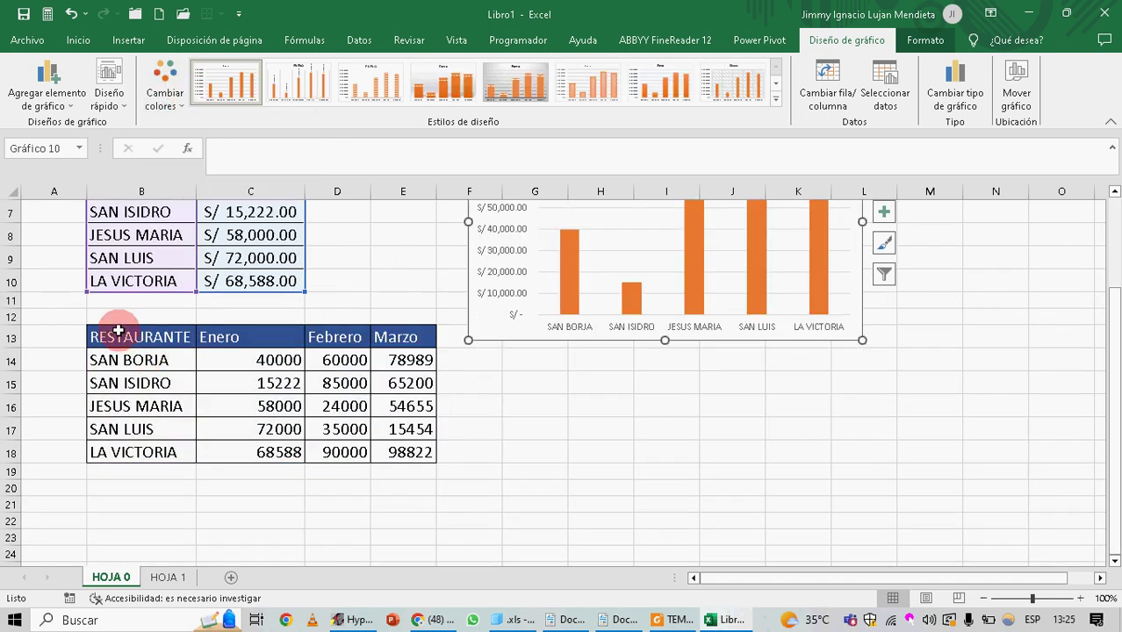
pyautogui.moveTo(123, 338); pyautogui.dragTo(390, 453)
pyautogui.scroll(2, 413, 413)
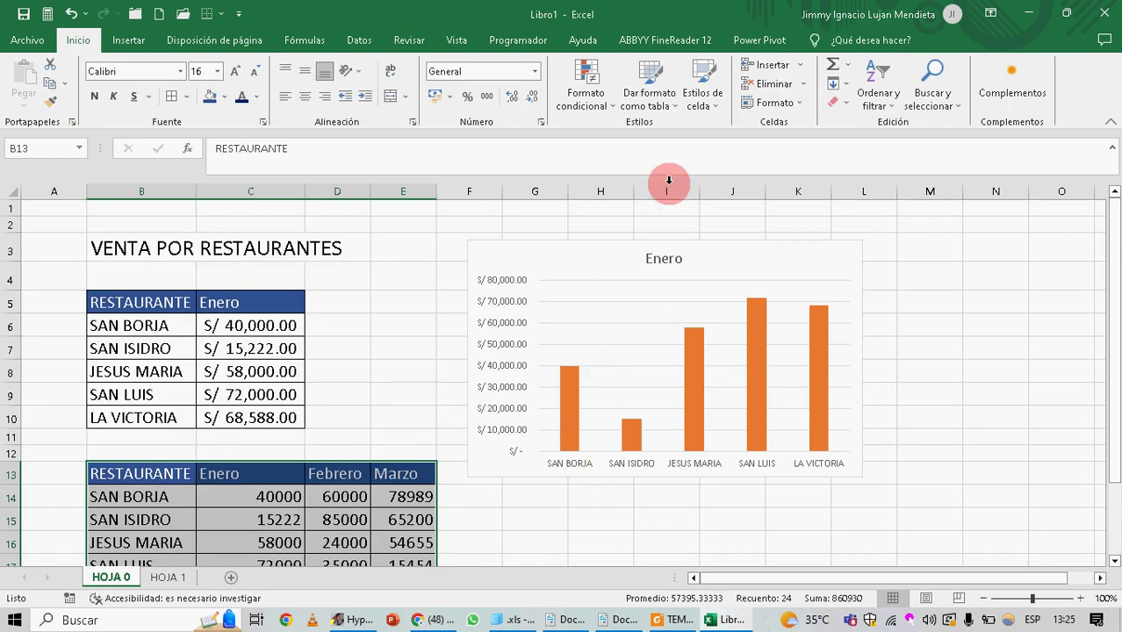
# Select the January column chart and change its columns back to blue with a multicolour palette
pyautogui.click(553, 254)
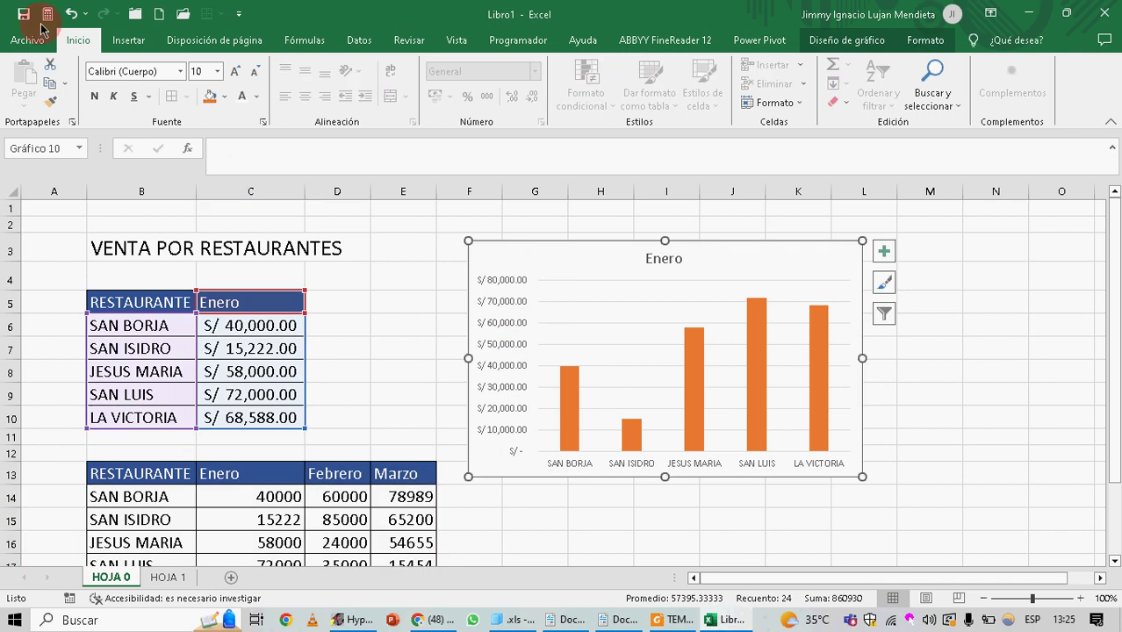
pyautogui.click(847, 40)
pyautogui.click(183, 97)
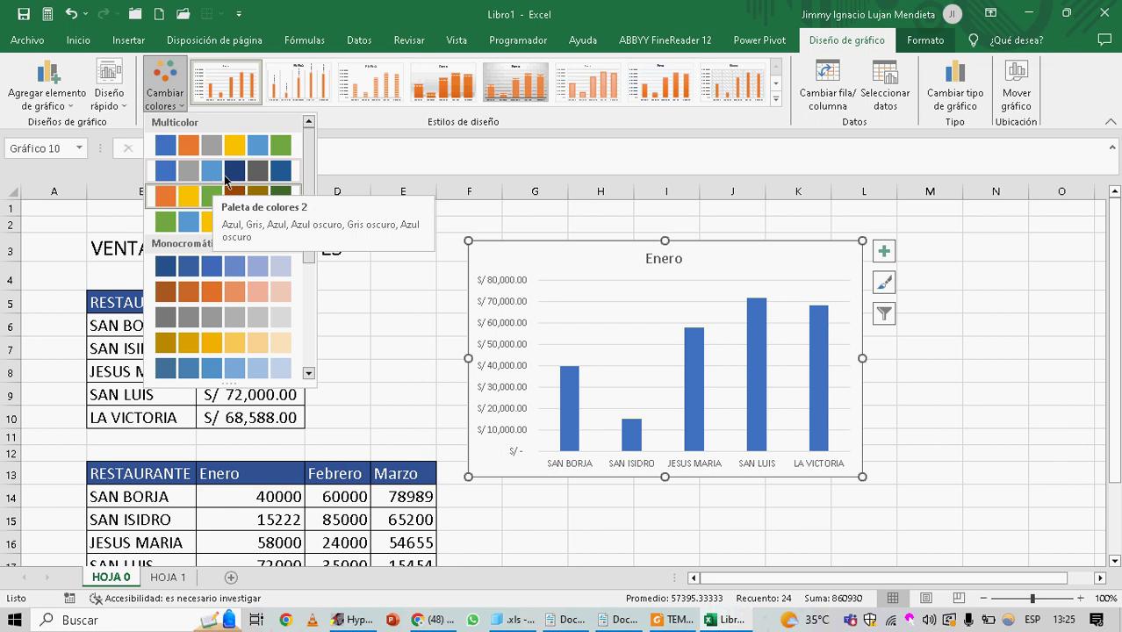
pyautogui.click(278, 171)
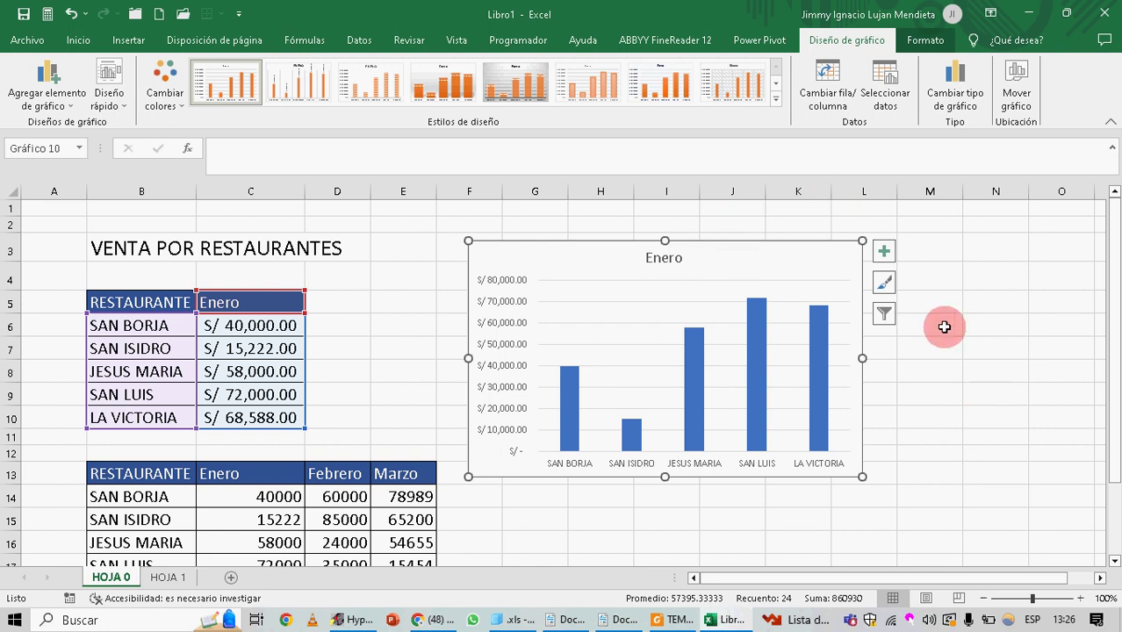
# Delete the January column chart from the sheet
pyautogui.scroll(-2, 934, 329)
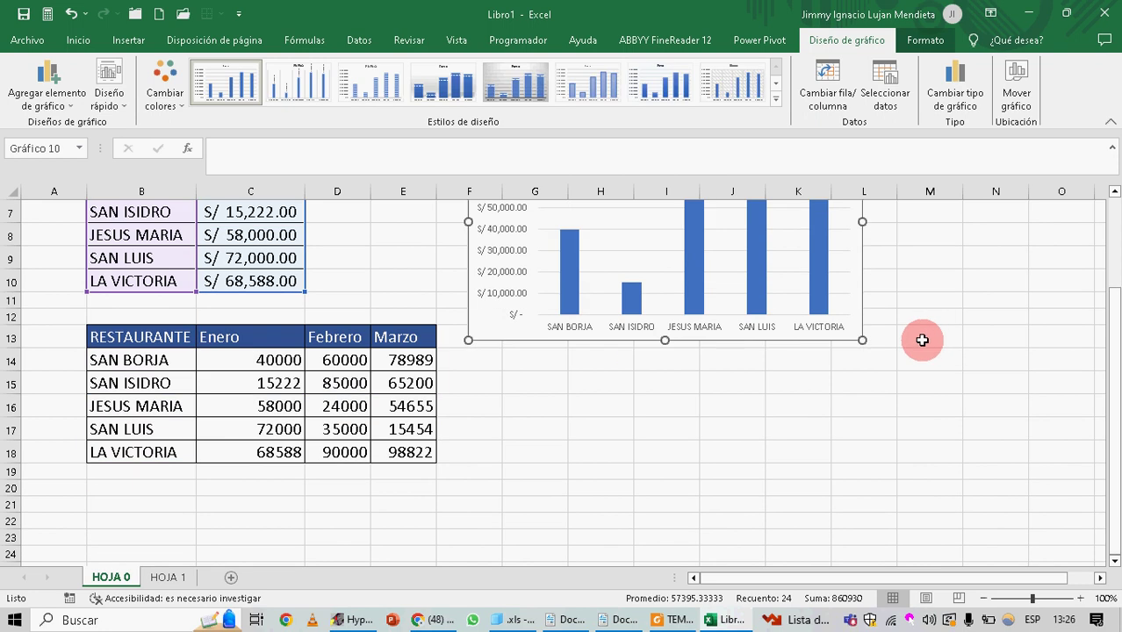
pyautogui.scroll(2, 922, 336)
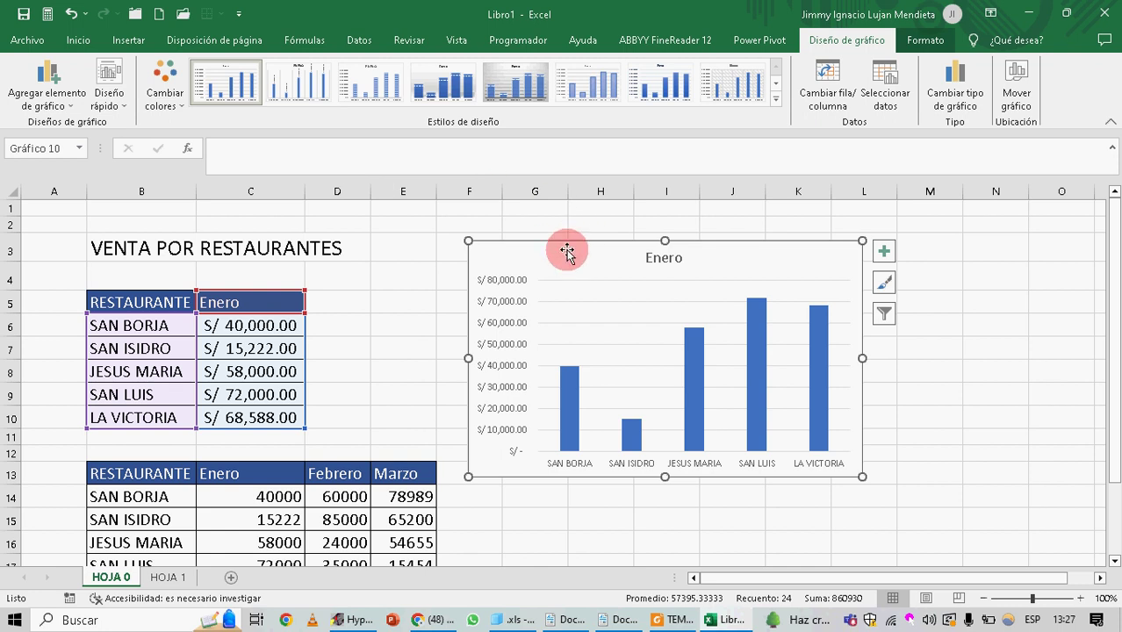
pyautogui.press('Delete')
# Insert a 2D pie chart based on the January to March sales table in B13:E18
pyautogui.click(147, 44)
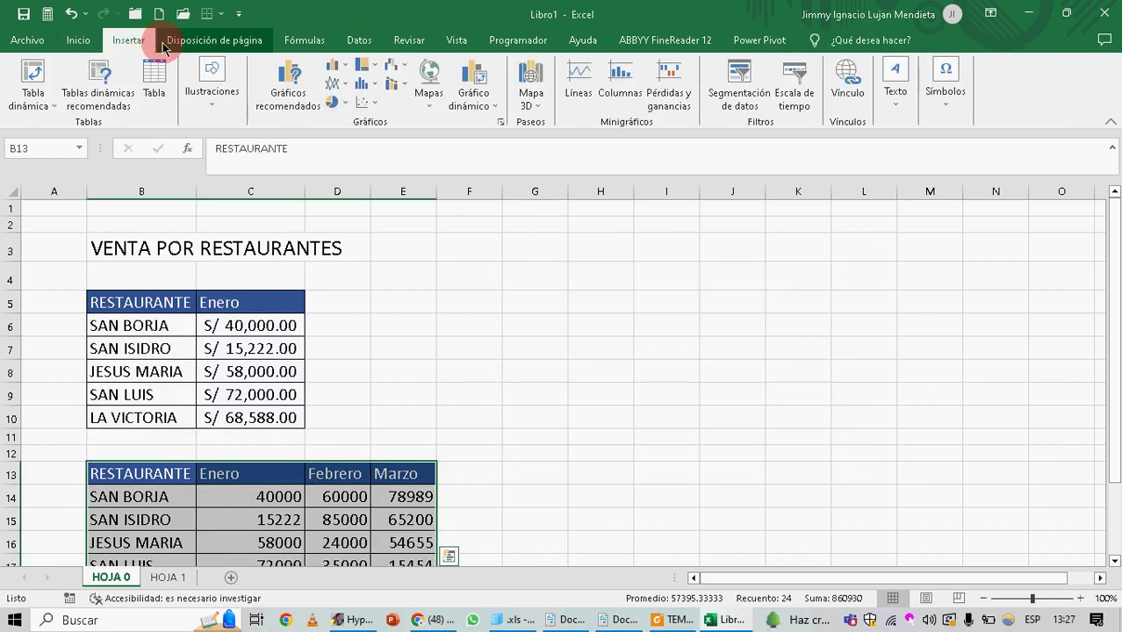
pyautogui.click(334, 104)
pyautogui.click(350, 156)
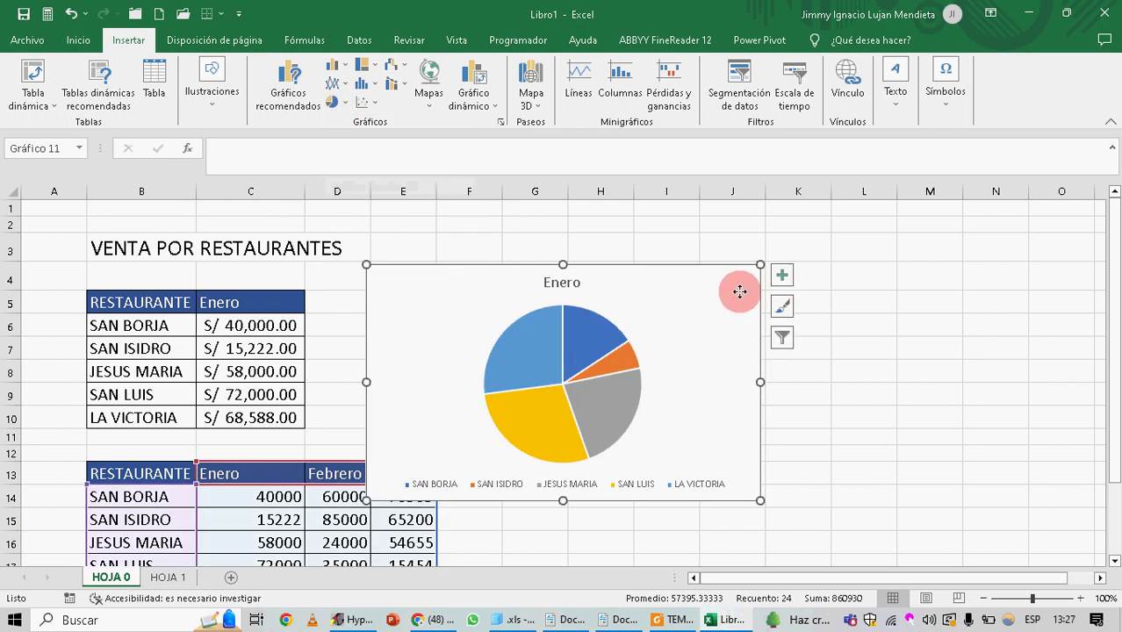
# Move the pie chart clear of both sales tables, over columns G to L, and leave it selected
pyautogui.moveTo(737, 291); pyautogui.dragTo(882, 269)
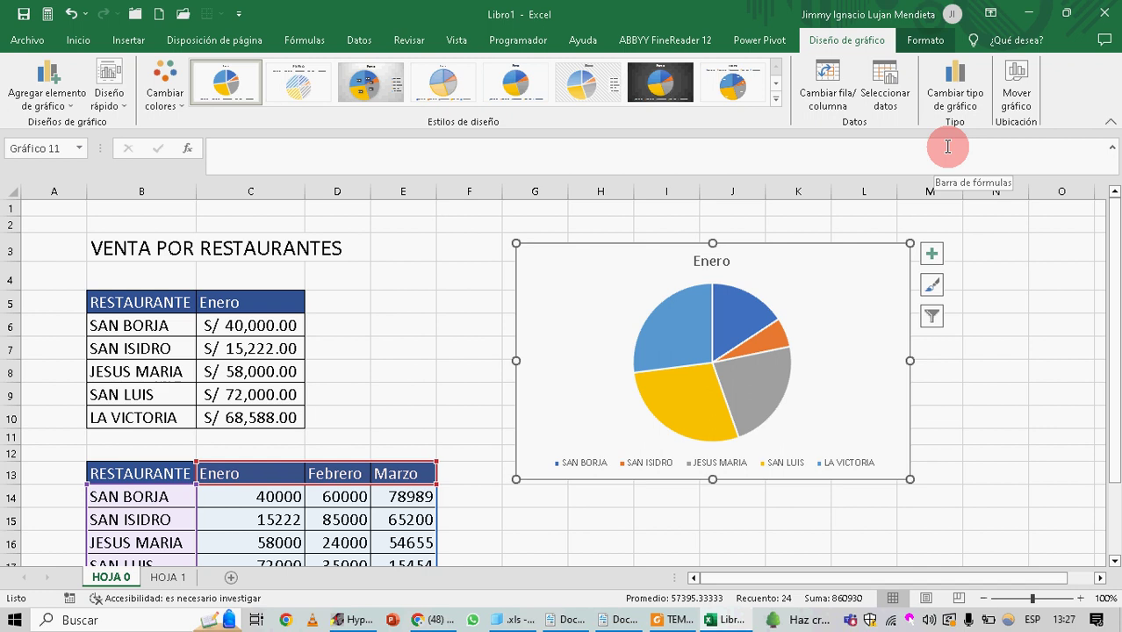
pyautogui.click(348, 620)
pyautogui.click(348, 620)
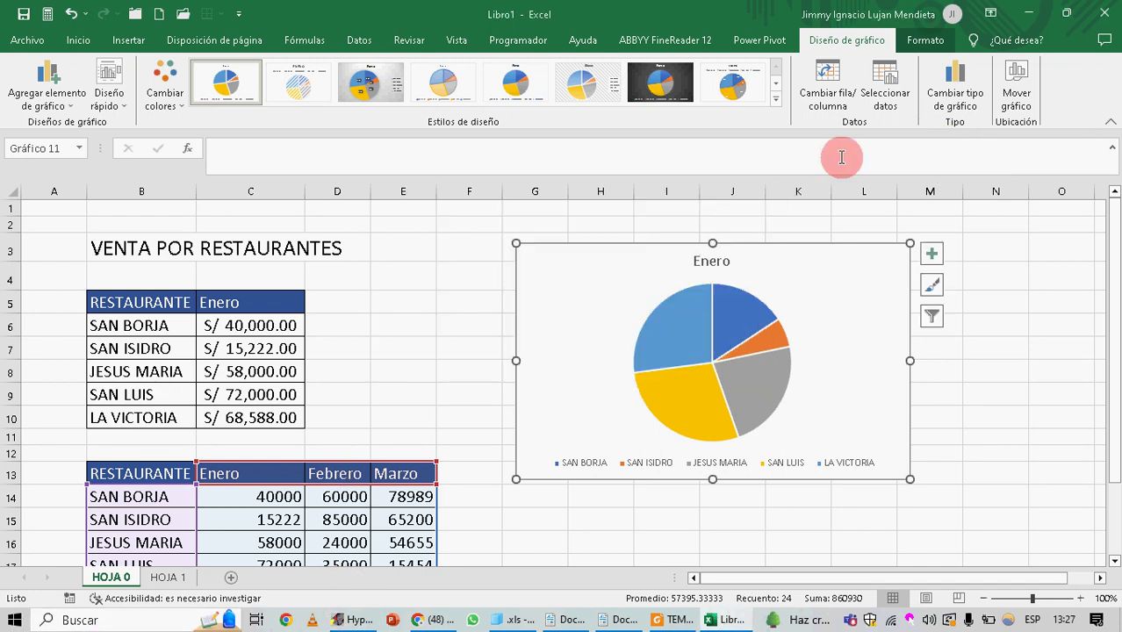
pyautogui.click(397, 367)
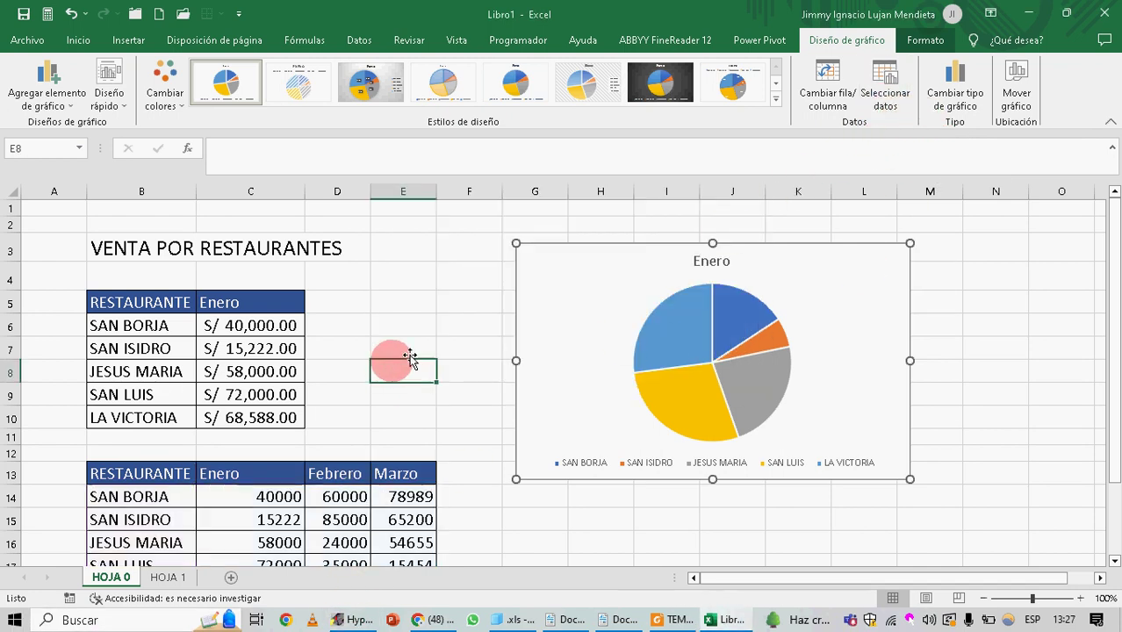
pyautogui.click(549, 303)
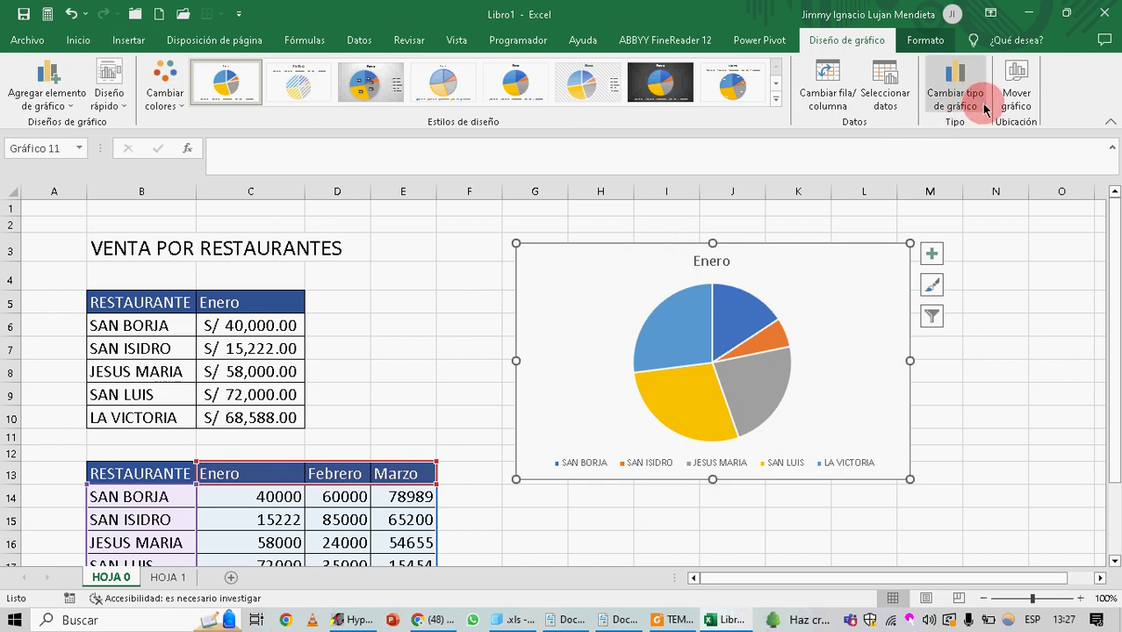
# Preview the available pie subtypes for the chart, including 3D, bar-of-pie and doughnut, without applying any of them
pyautogui.click(985, 109)
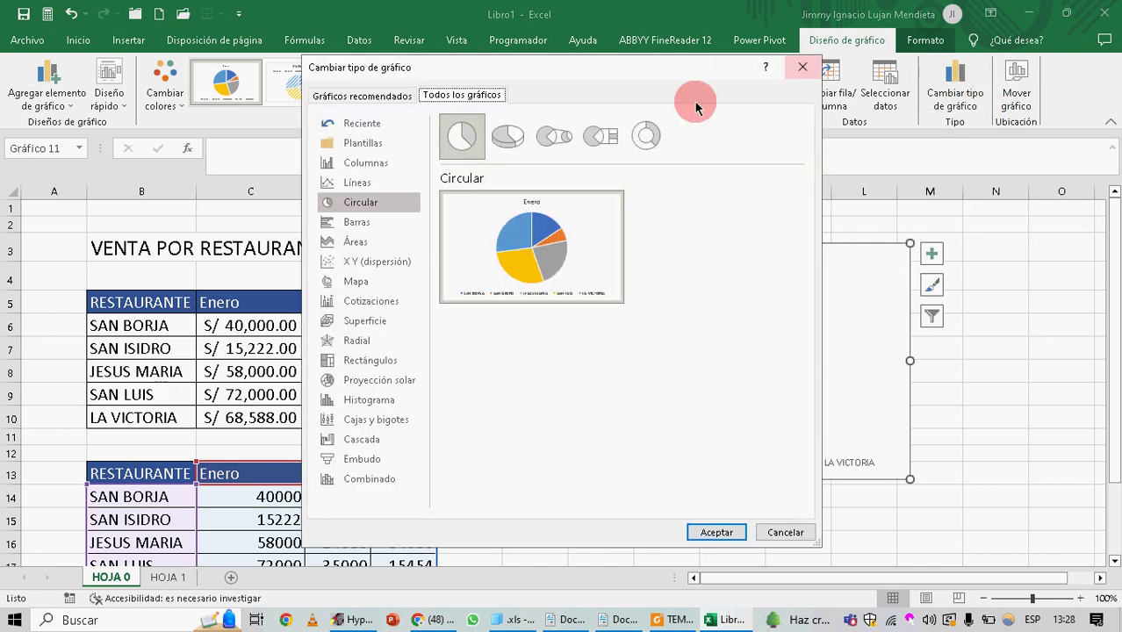
pyautogui.moveTo(601, 82); pyautogui.dragTo(313, 180)
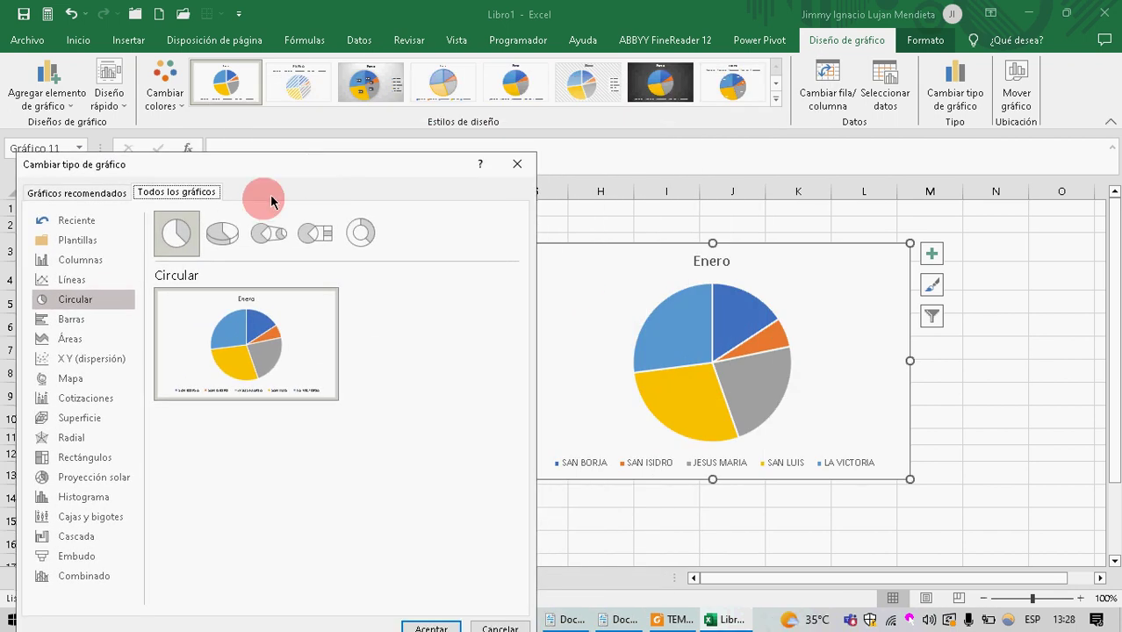
pyautogui.click(219, 242)
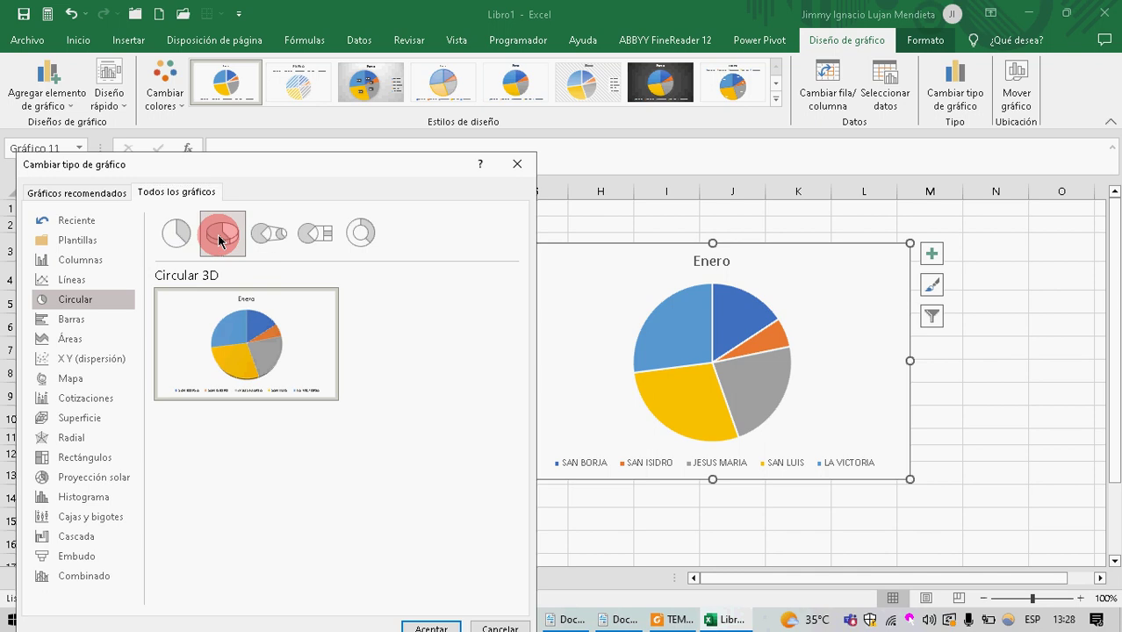
pyautogui.click(265, 231)
pyautogui.click(245, 230)
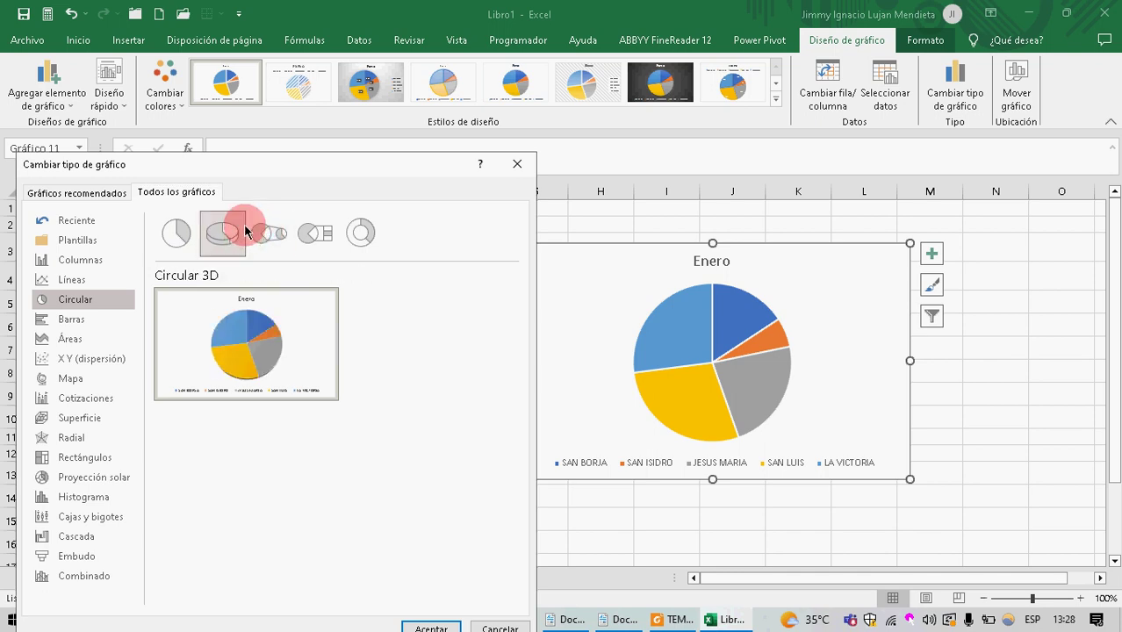
pyautogui.moveTo(271, 170); pyautogui.dragTo(297, 95)
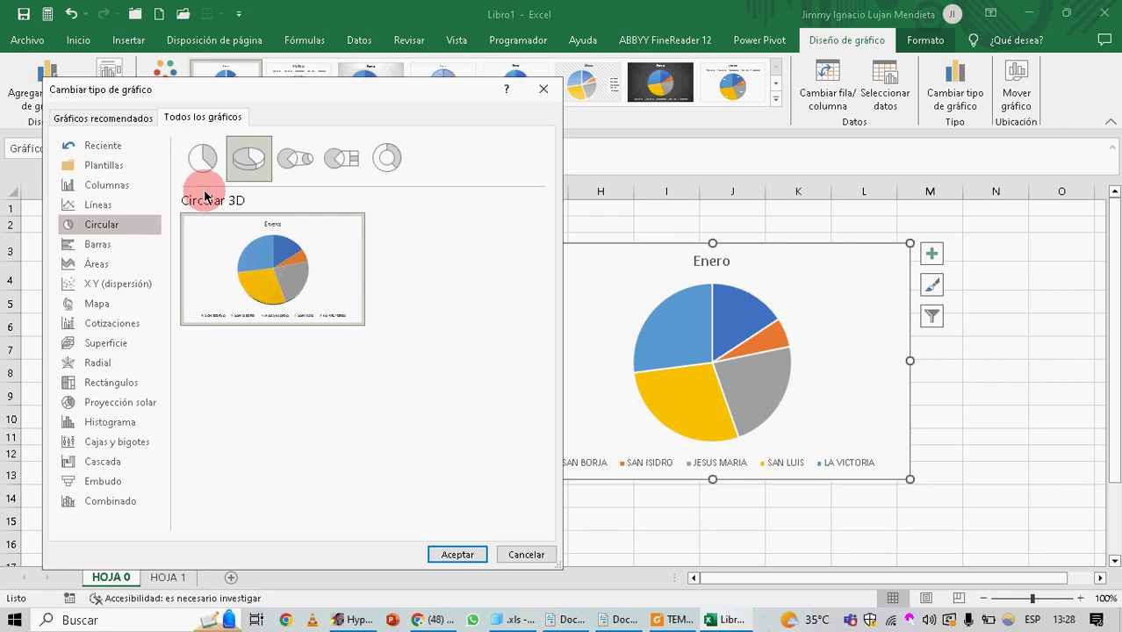
pyautogui.click(297, 161)
pyautogui.click(338, 163)
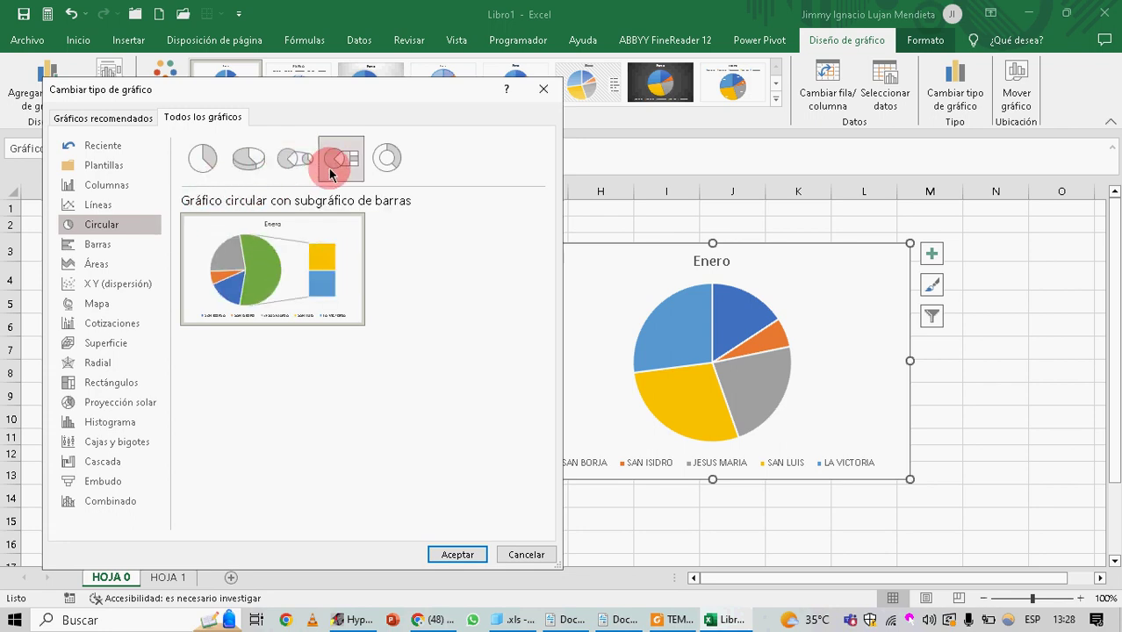
pyautogui.click(388, 158)
pyautogui.click(244, 156)
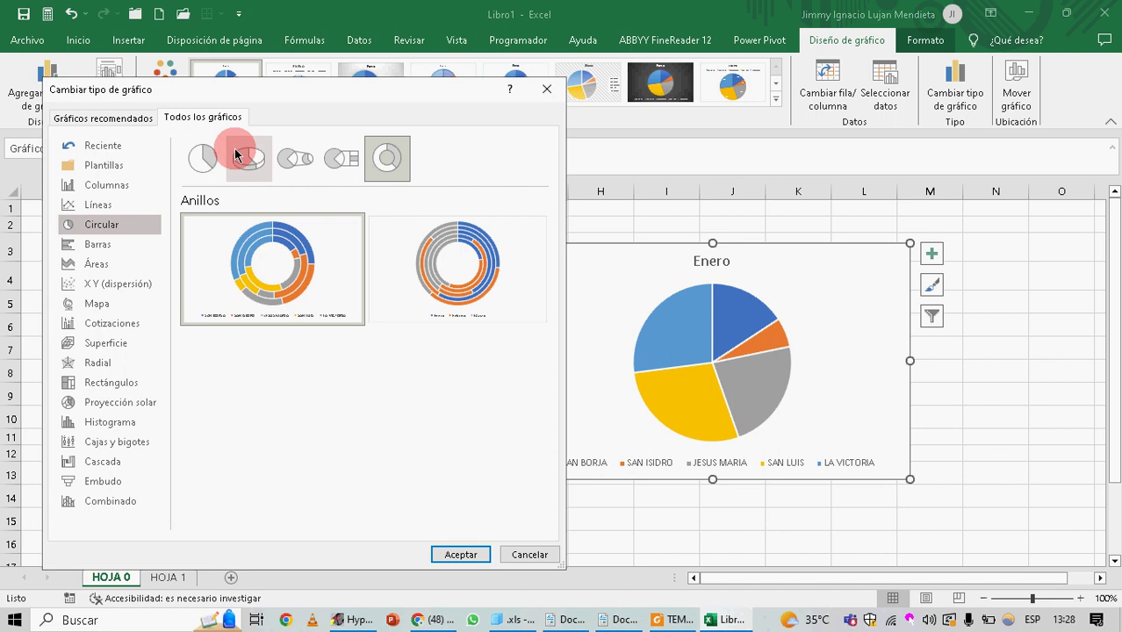
pyautogui.click(219, 156)
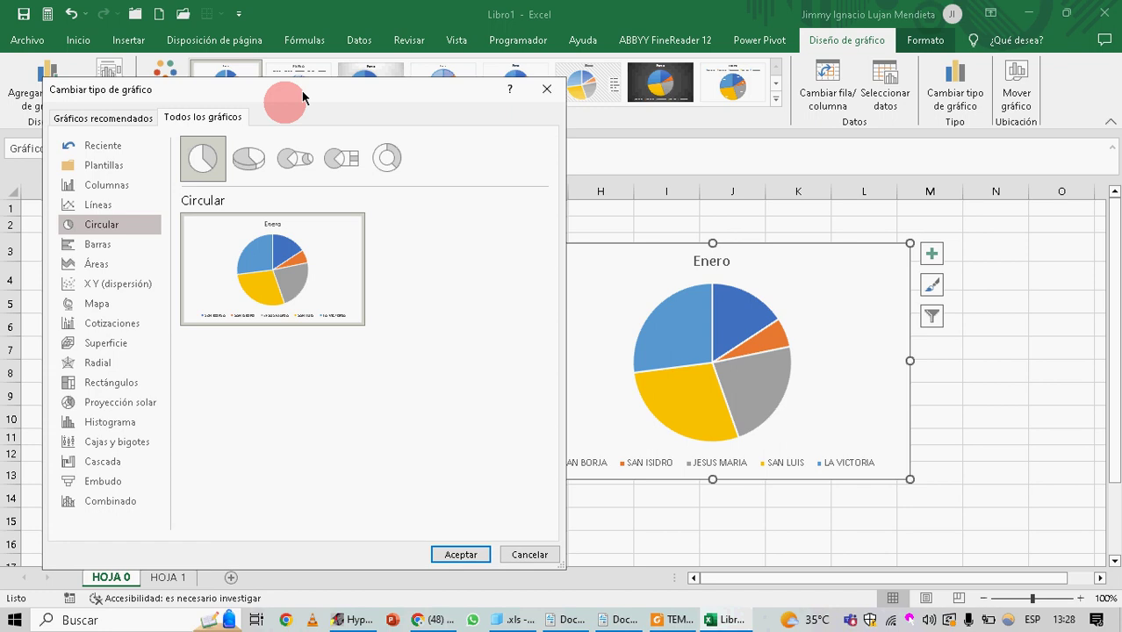
pyautogui.moveTo(303, 97); pyautogui.dragTo(294, 75)
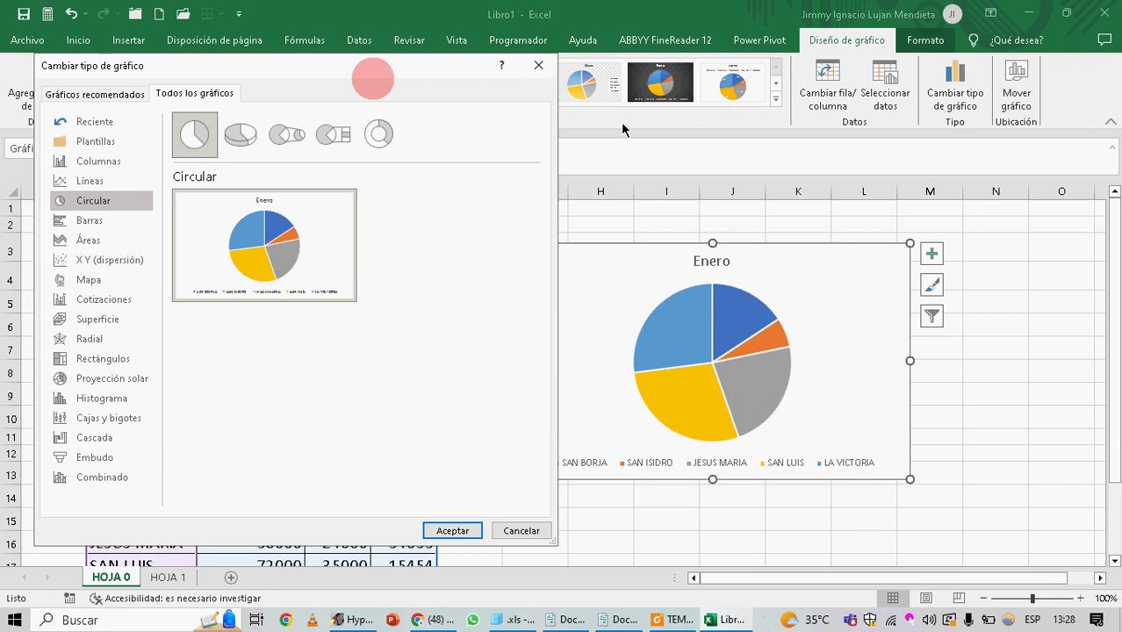
pyautogui.click(538, 65)
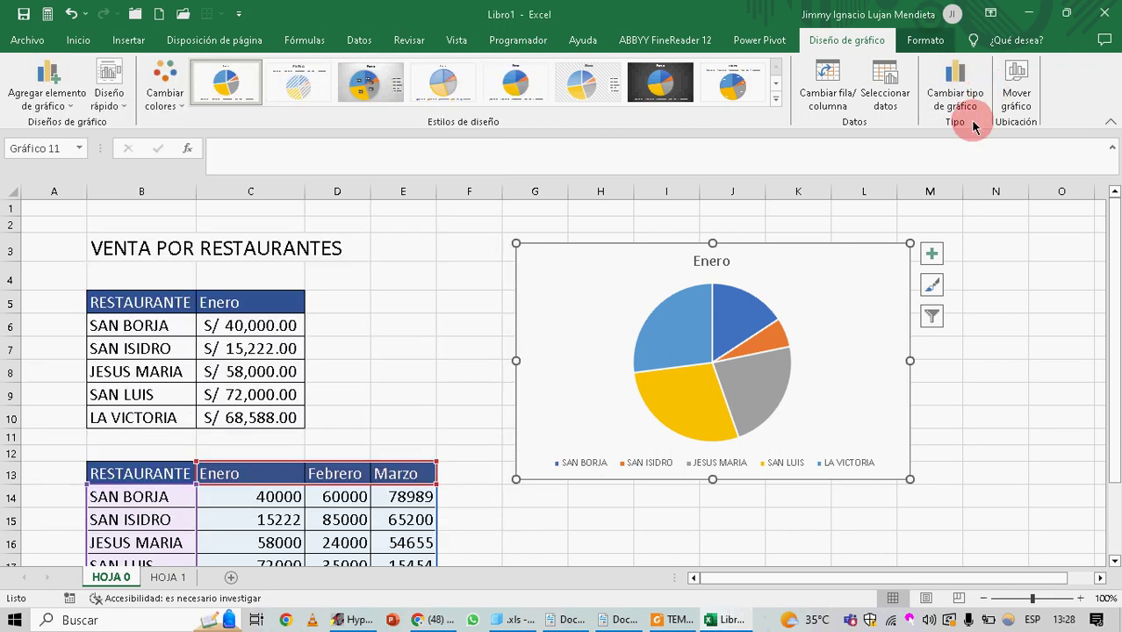
# Change the January pie chart to the 3D pie type (Circular 3D)
pyautogui.click(956, 89)
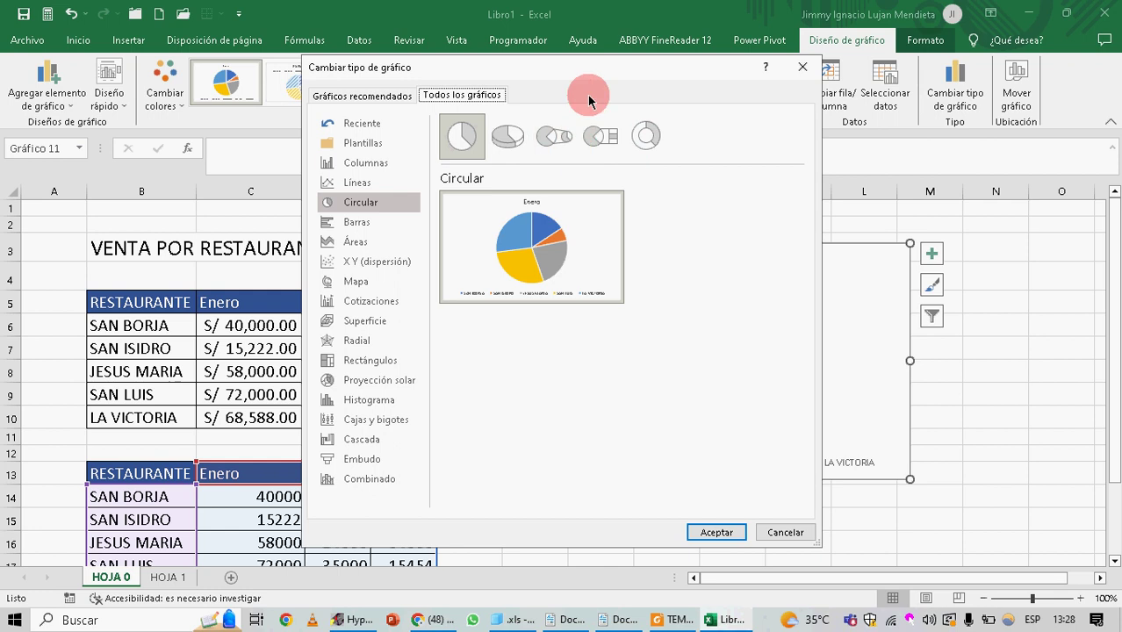
pyautogui.moveTo(593, 60); pyautogui.dragTo(189, 78)
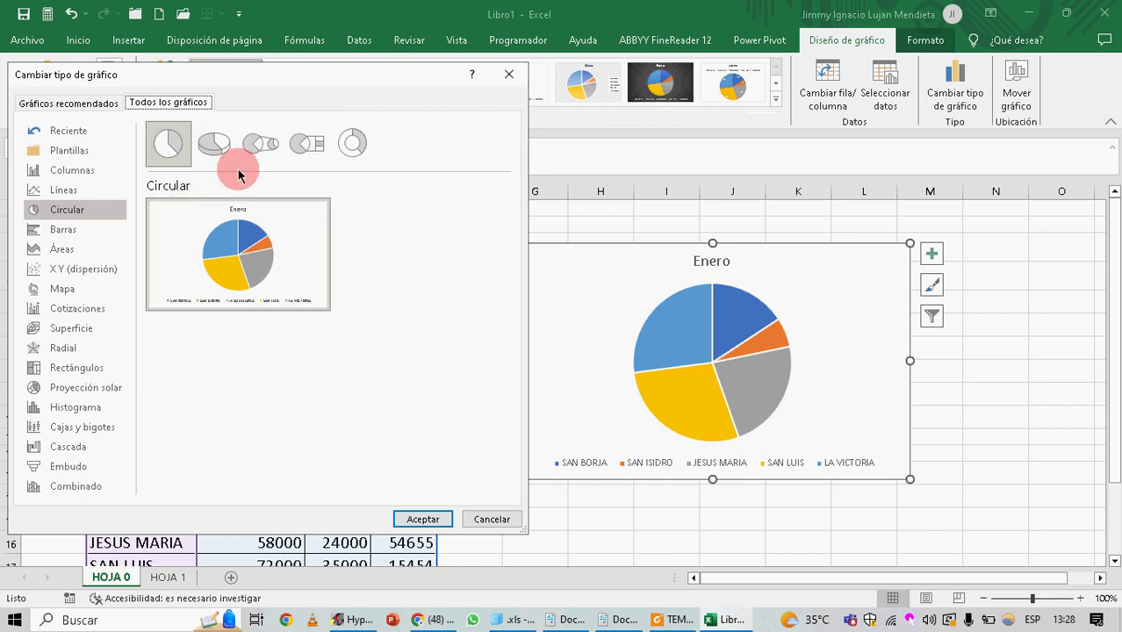
pyautogui.click(219, 143)
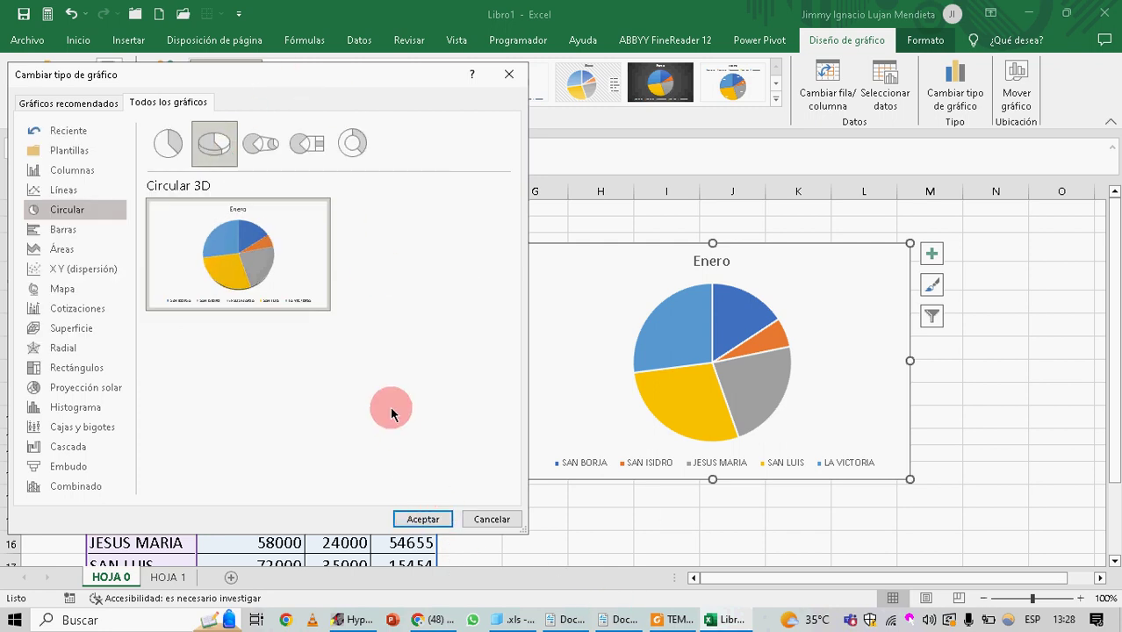
pyautogui.click(422, 519)
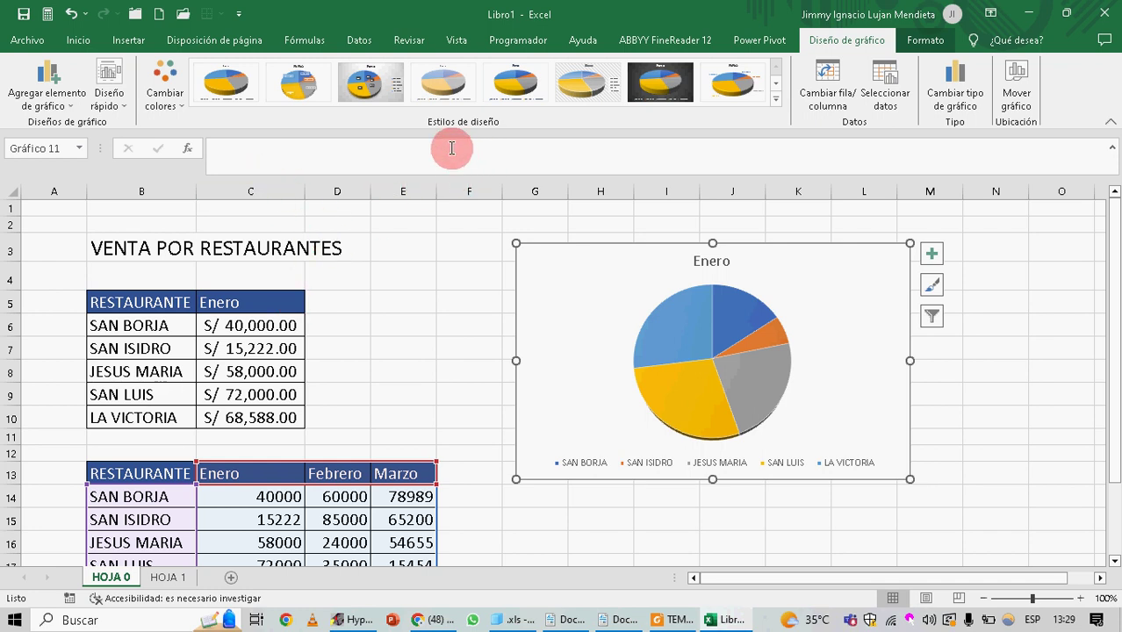
# Try several predefined chart styles on the 3D pie, including the dark background and the last style in the gallery
pyautogui.click(230, 88)
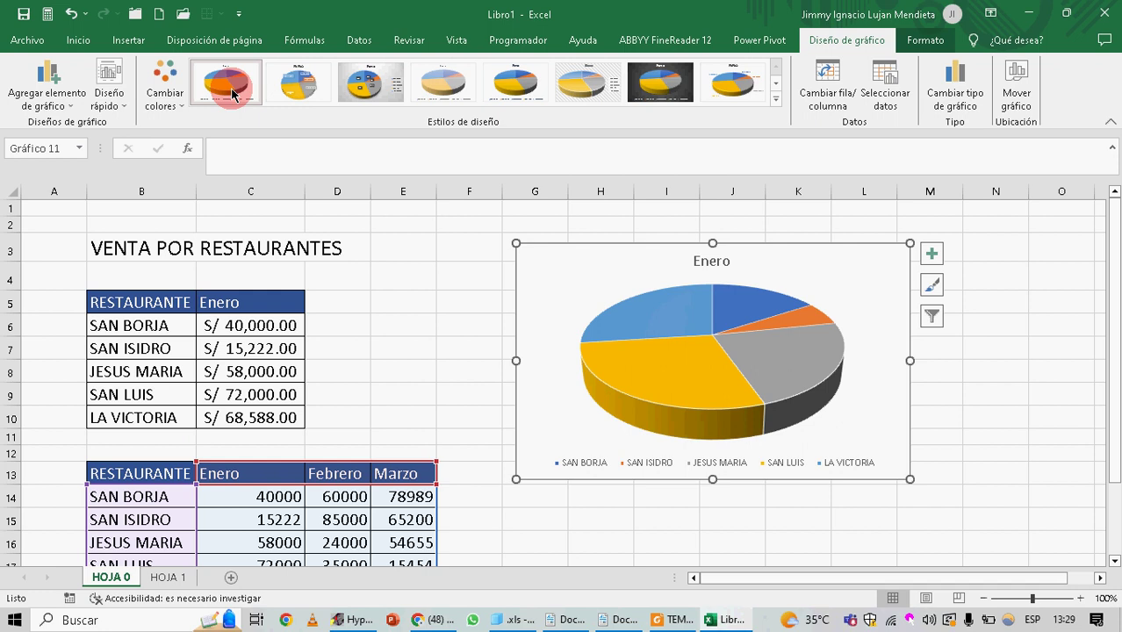
pyautogui.click(298, 84)
pyautogui.click(348, 89)
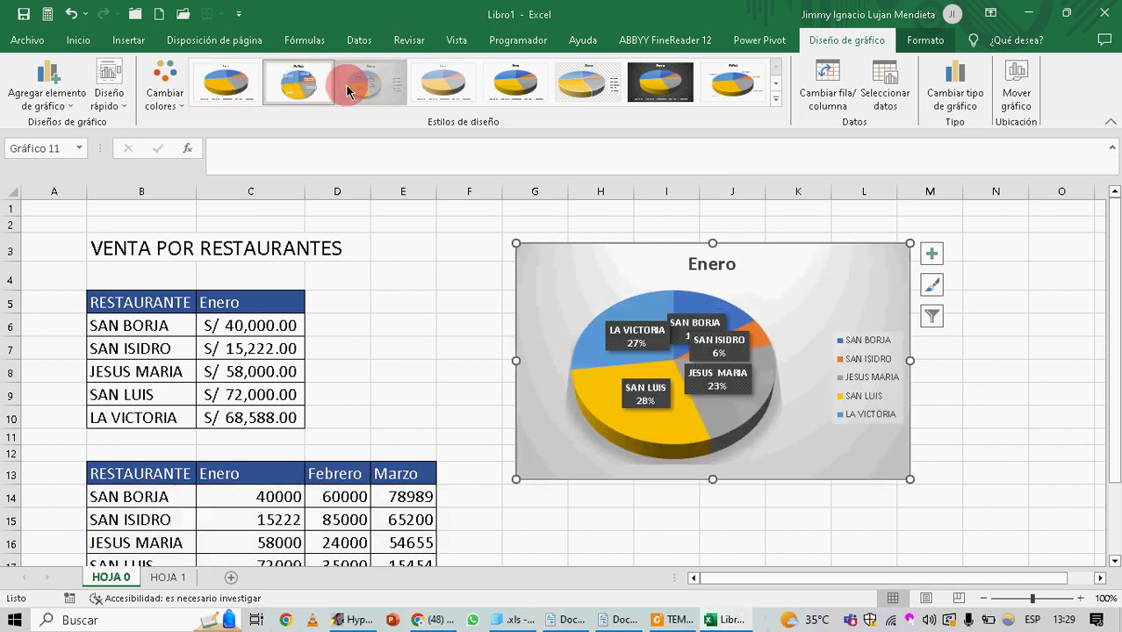
pyautogui.click(413, 79)
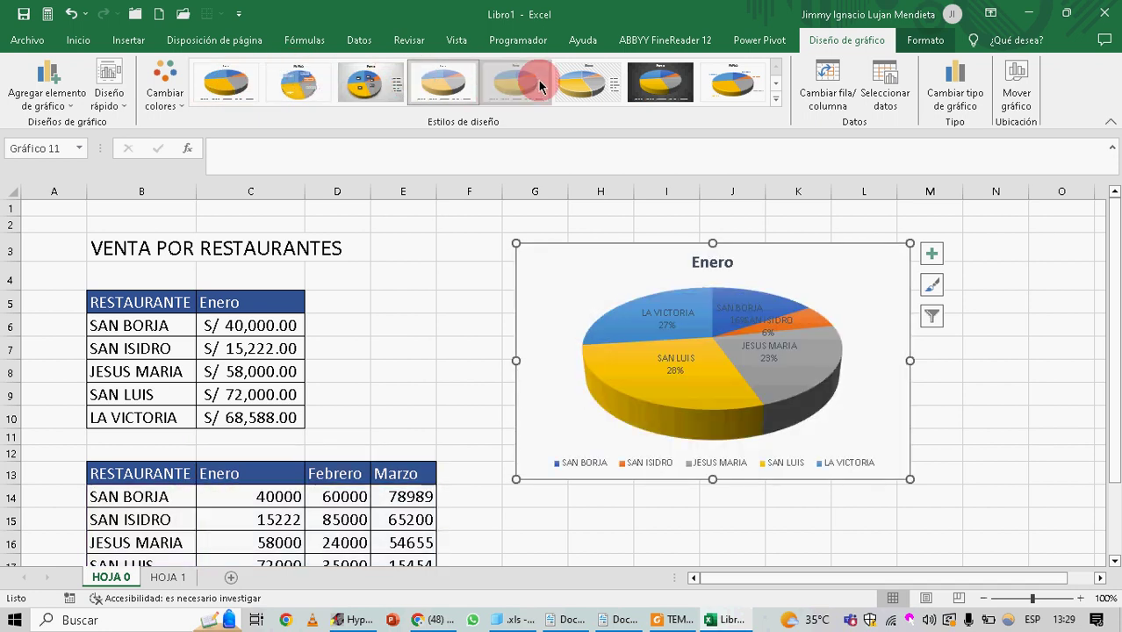
pyautogui.click(661, 84)
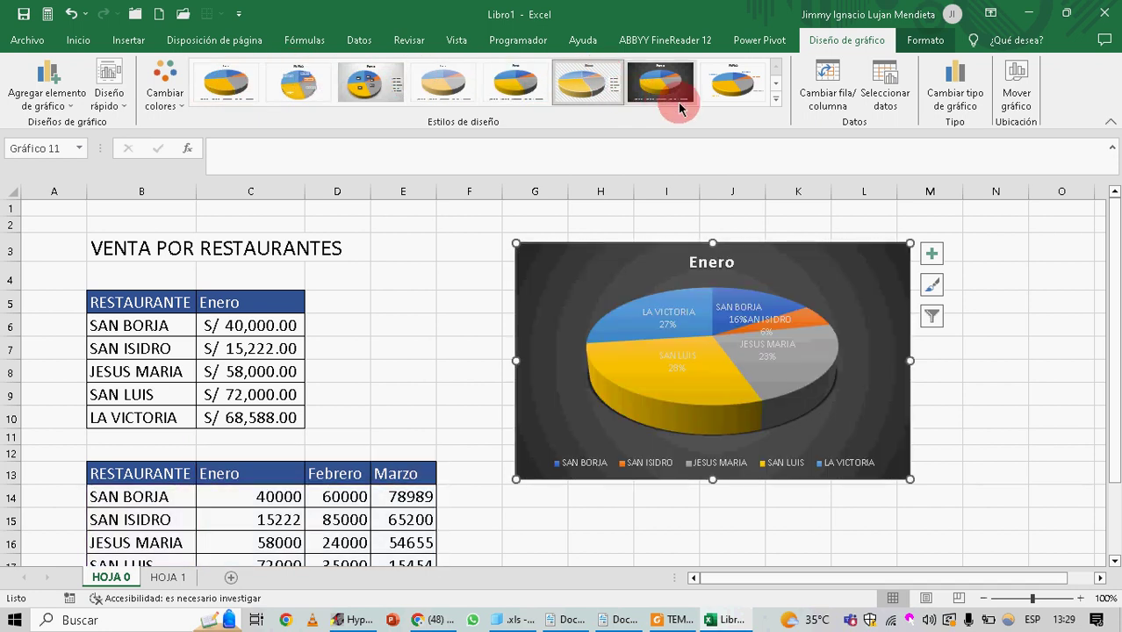
pyautogui.click(727, 86)
pyautogui.click(775, 99)
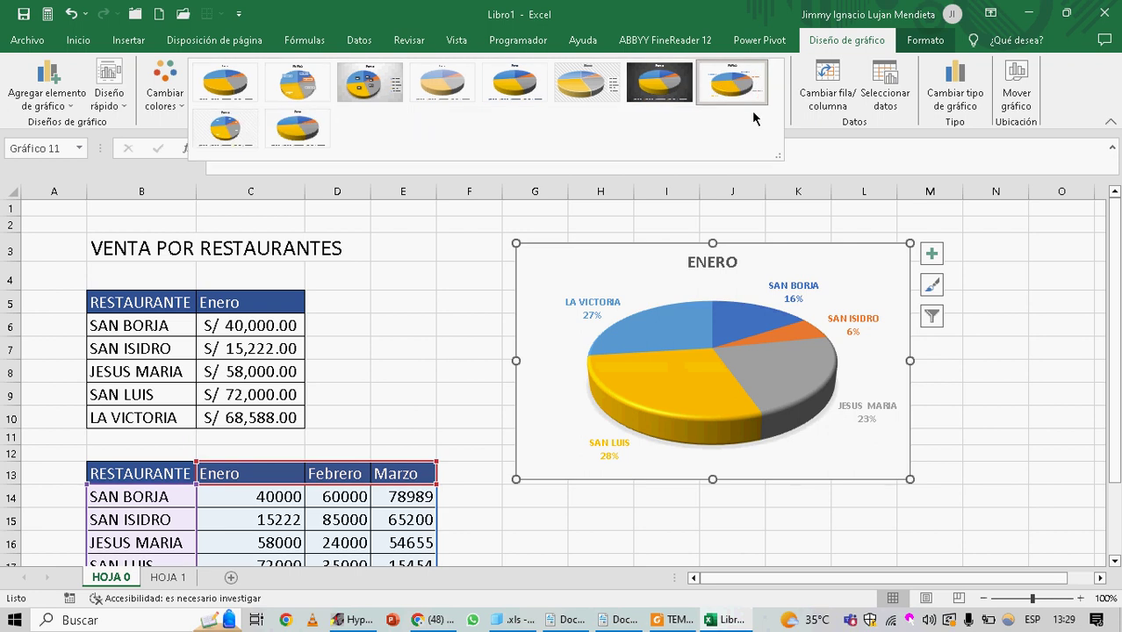
pyautogui.click(298, 132)
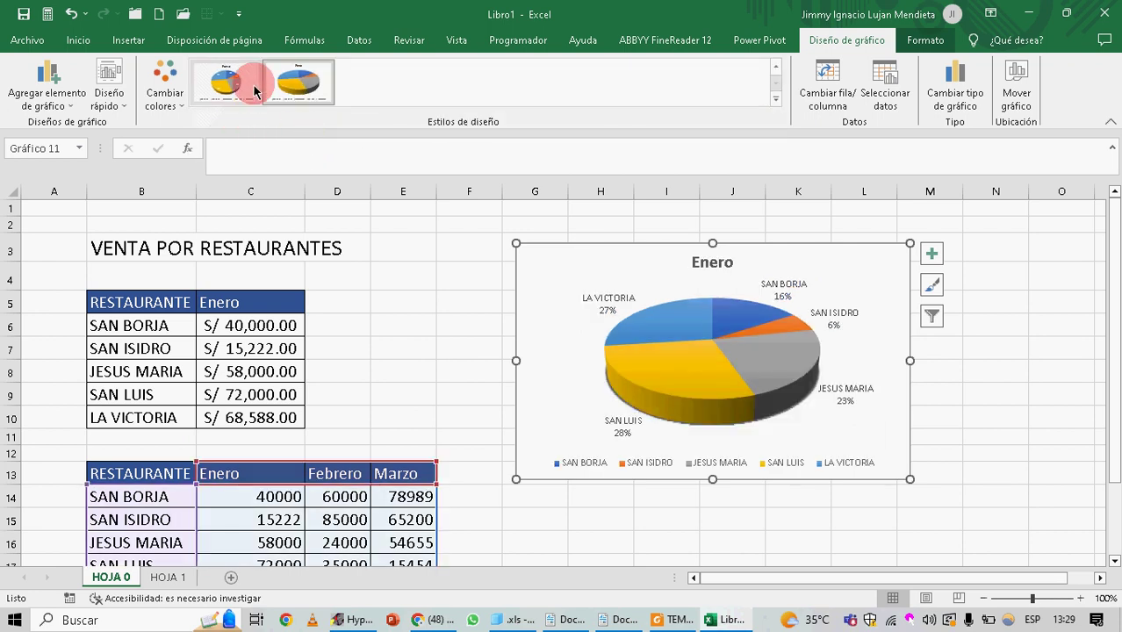
# Apply the fifth predefined chart style to the 3D pie, with restaurant names and percentages outside the slices
pyautogui.click(776, 99)
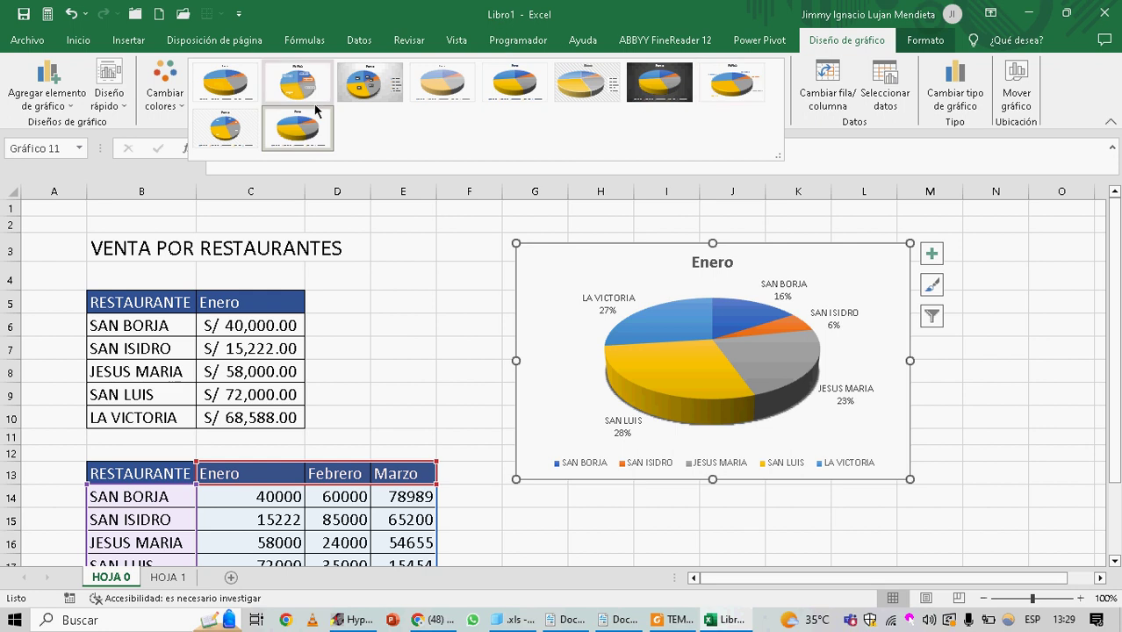
pyautogui.click(548, 74)
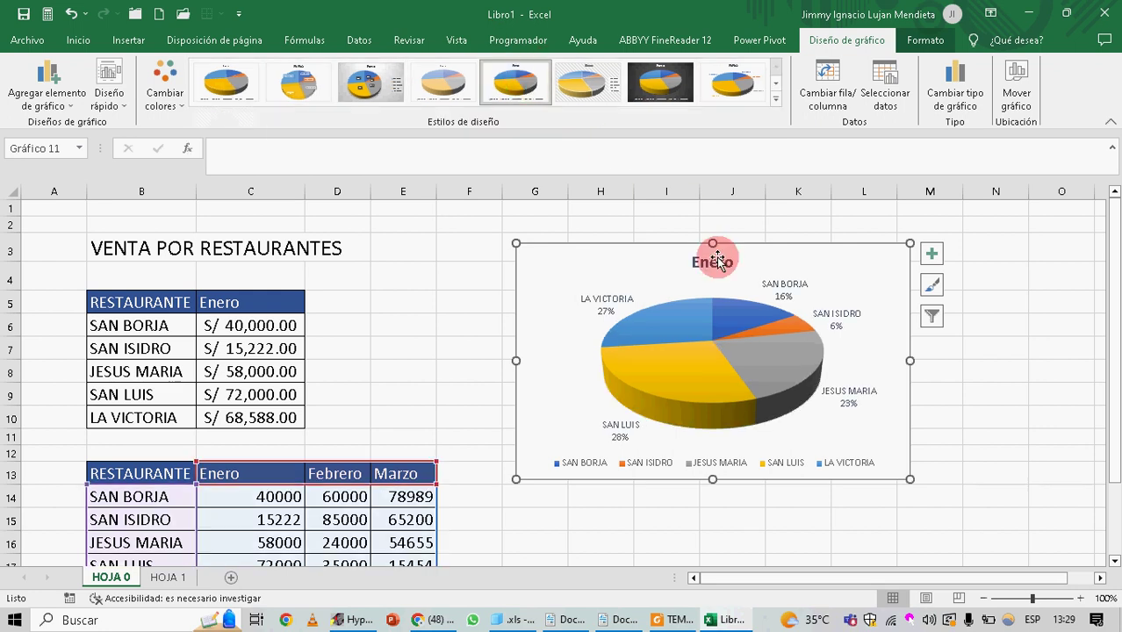
pyautogui.click(776, 103)
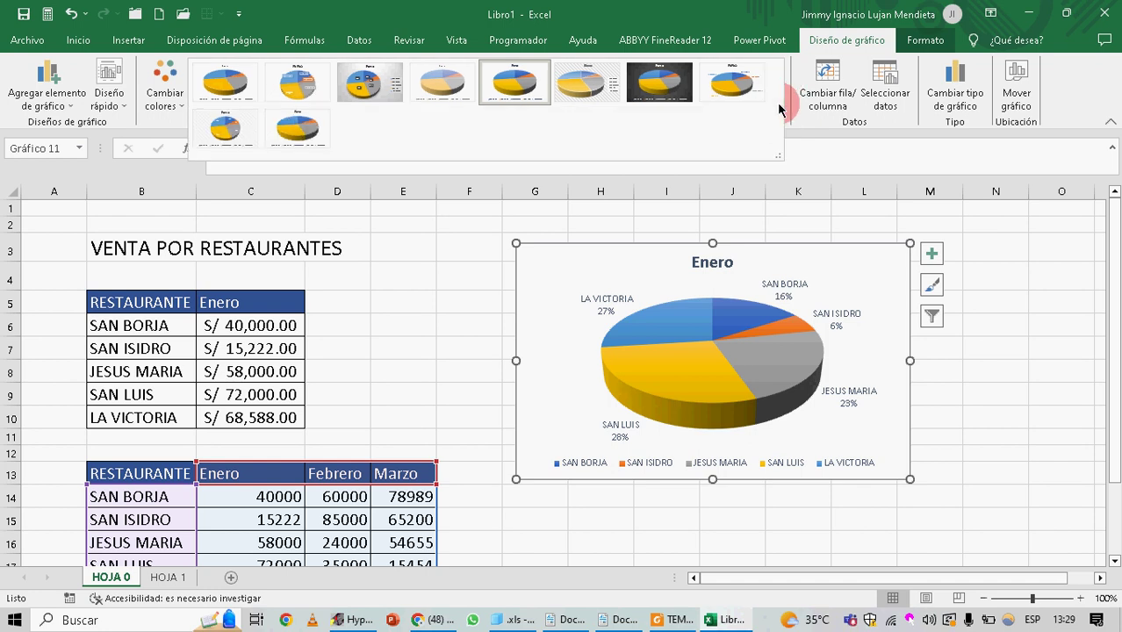
pyautogui.click(307, 297)
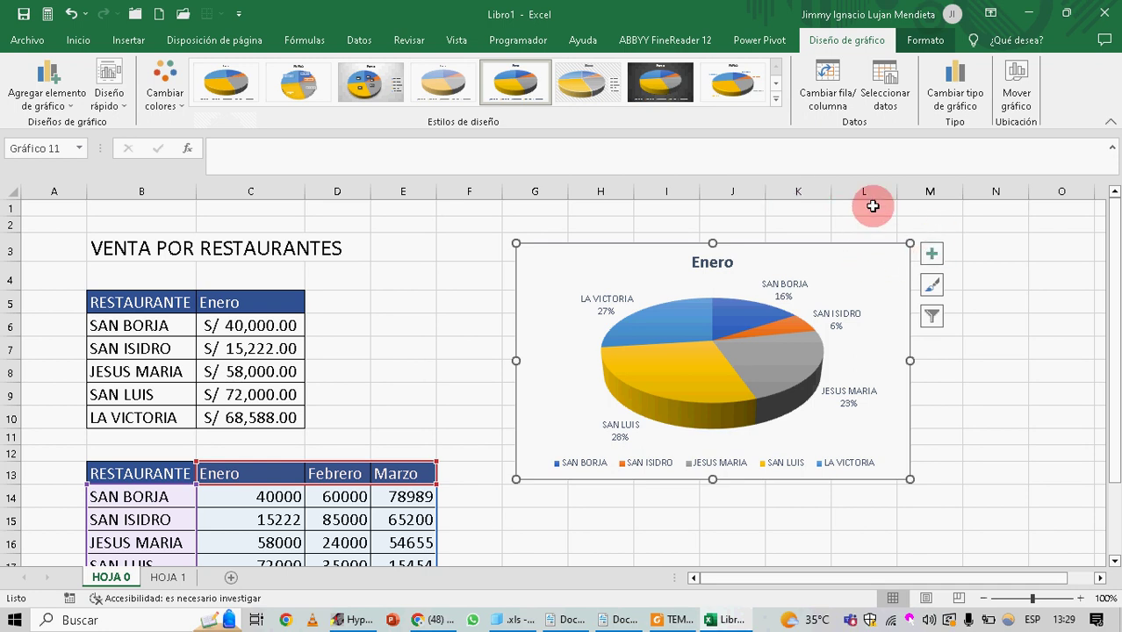
pyautogui.click(953, 103)
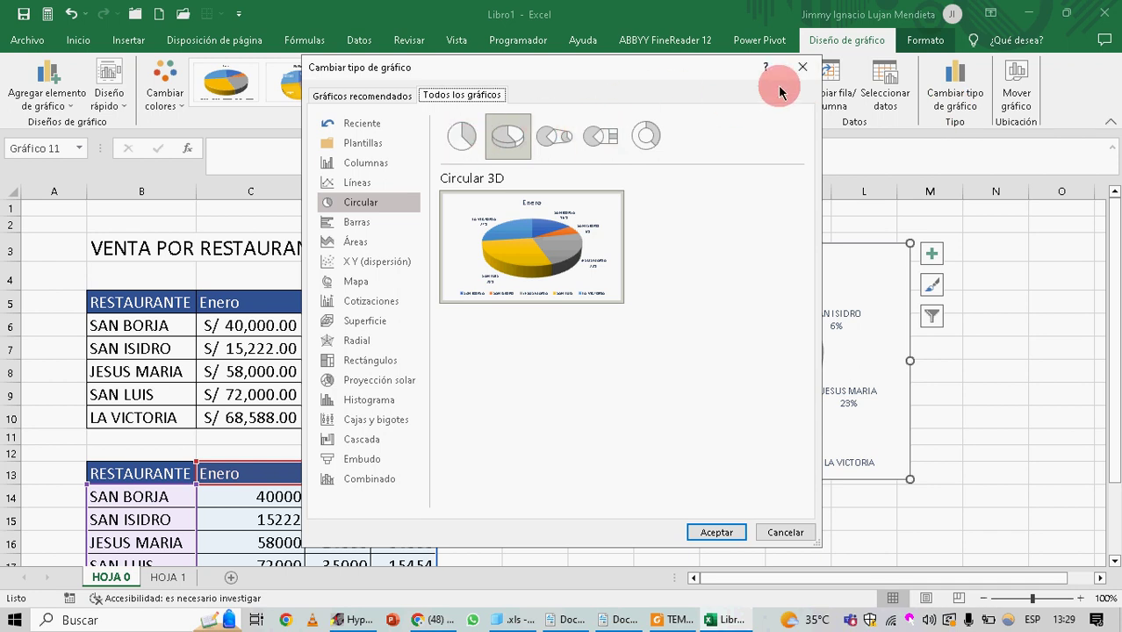
pyautogui.click(800, 69)
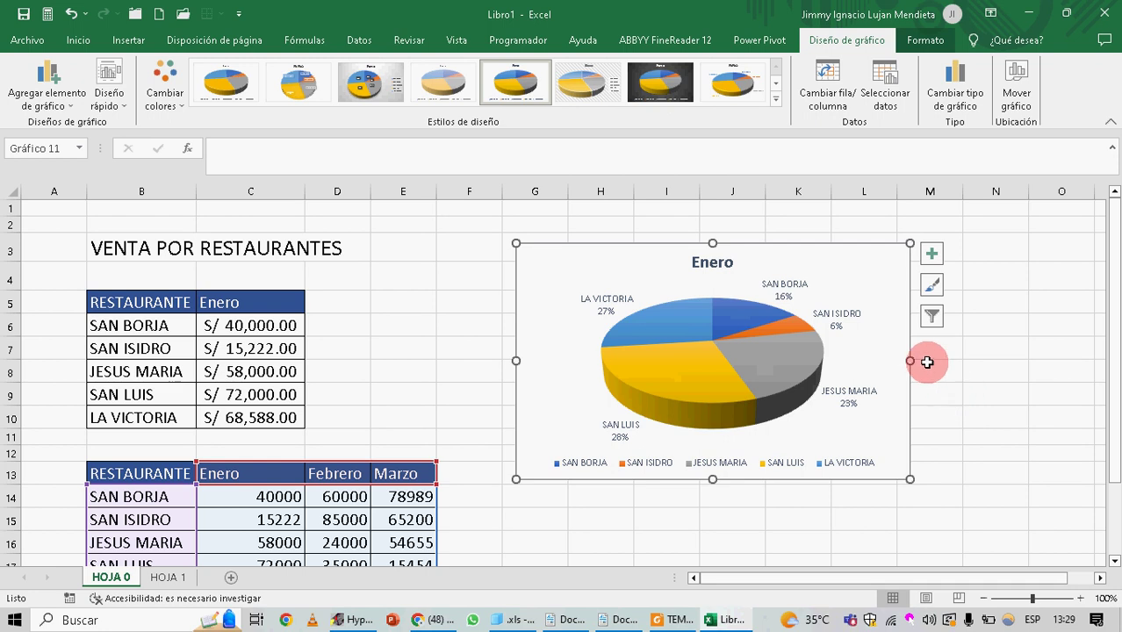
pyautogui.click(938, 101)
pyautogui.click(804, 75)
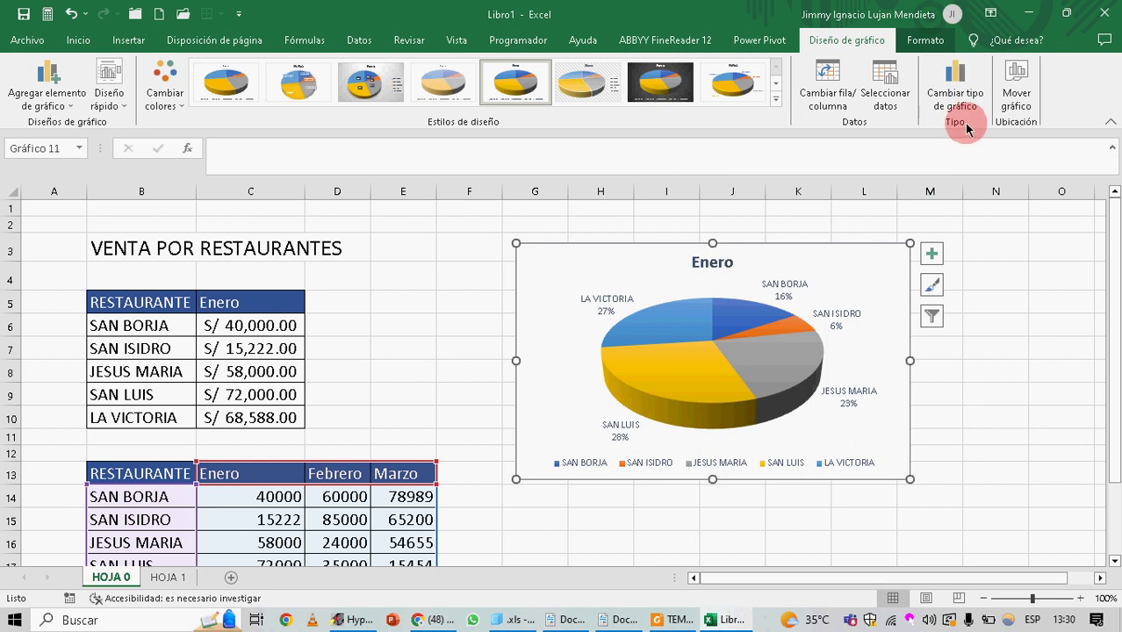
# Change the 3D pie to the Columna agrupada 3D chart type, using the variant with restaurants along the axis and months as series
pyautogui.click(955, 93)
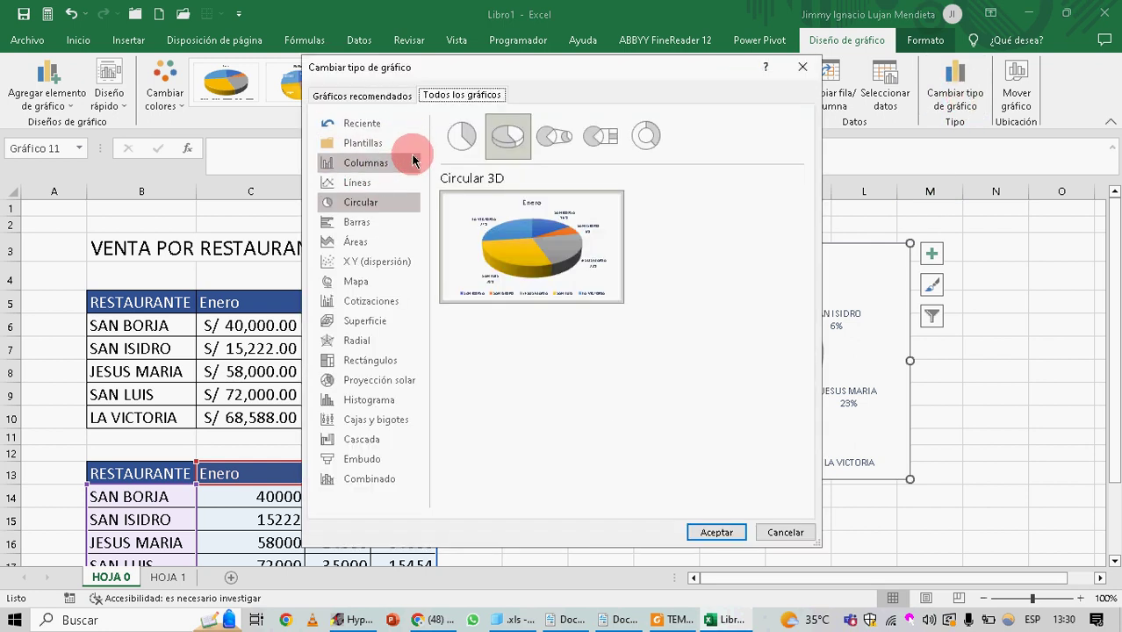
pyautogui.click(412, 162)
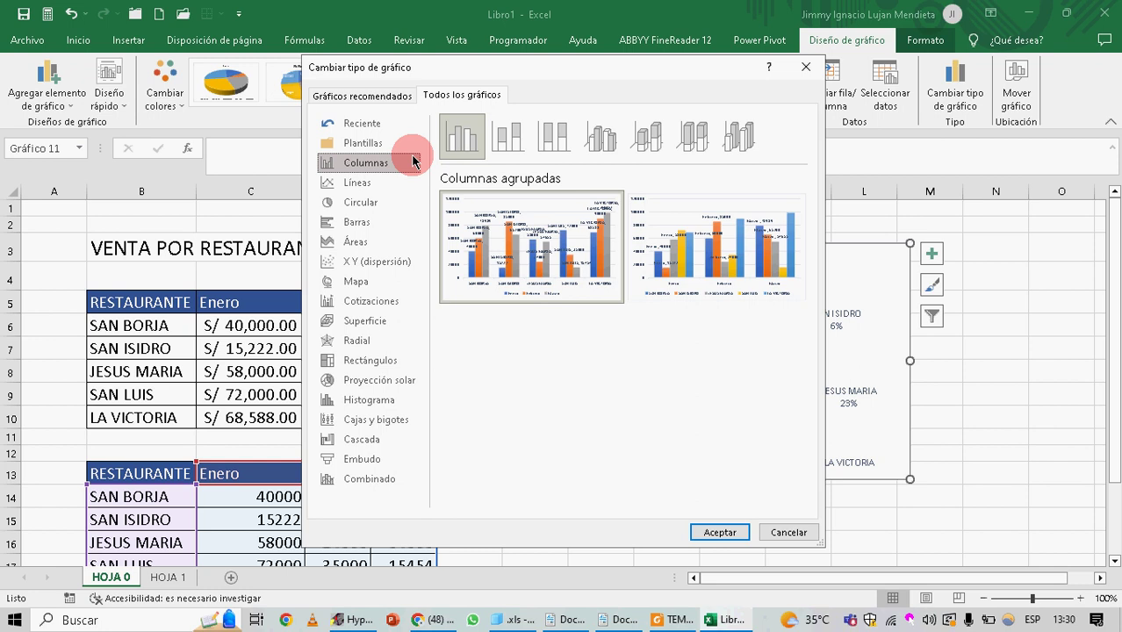
pyautogui.moveTo(548, 233)
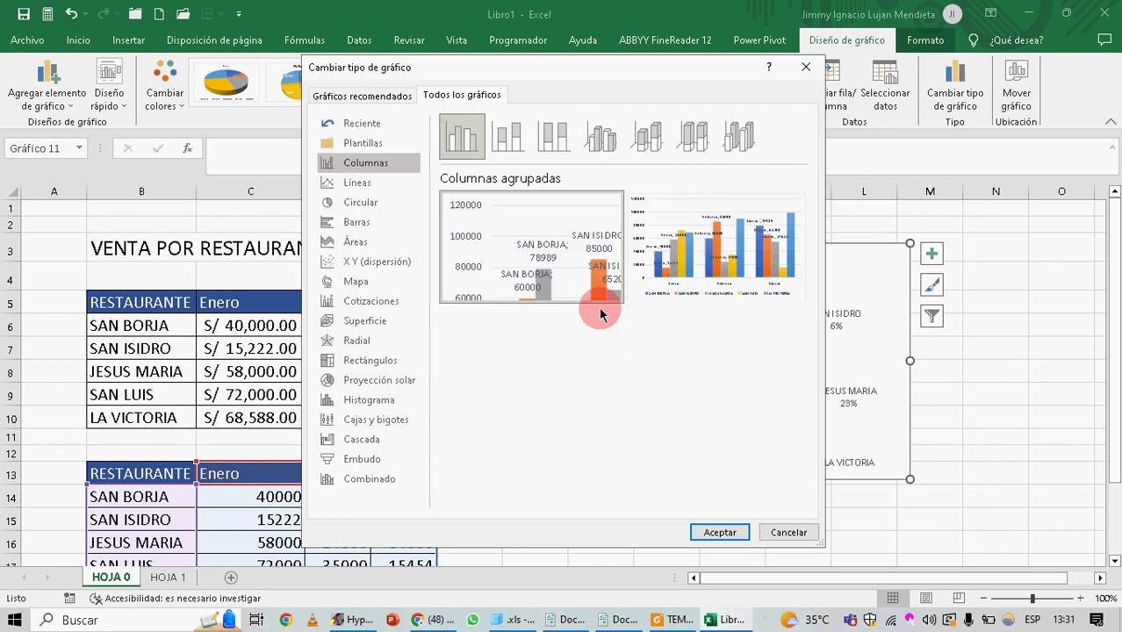
pyautogui.click(604, 140)
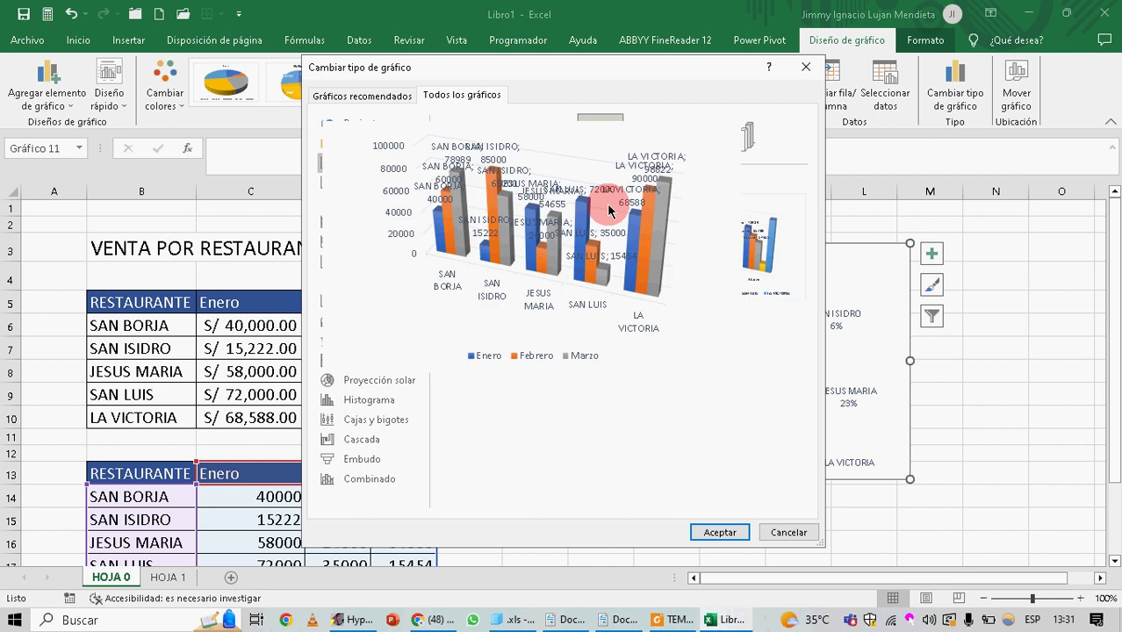
pyautogui.moveTo(658, 269)
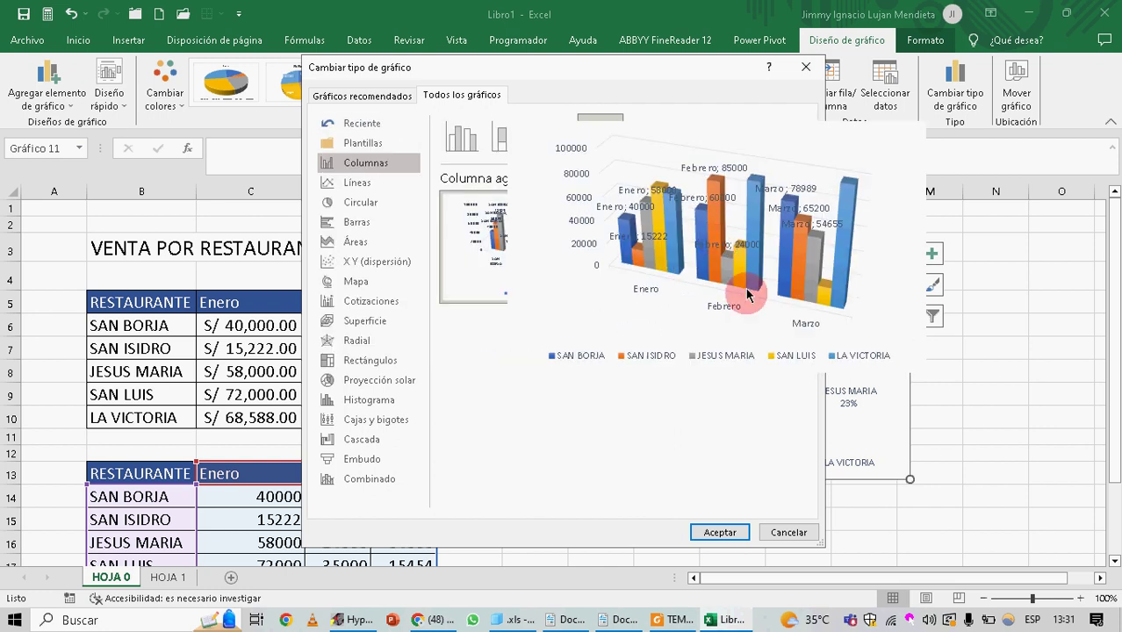
pyautogui.moveTo(566, 249)
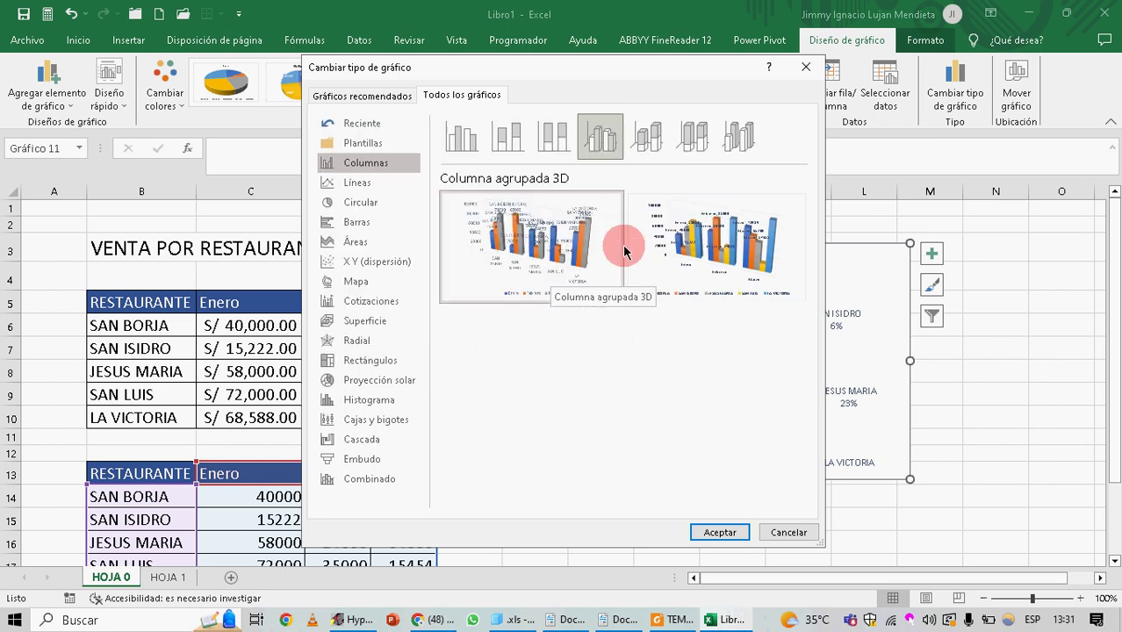
pyautogui.moveTo(784, 266)
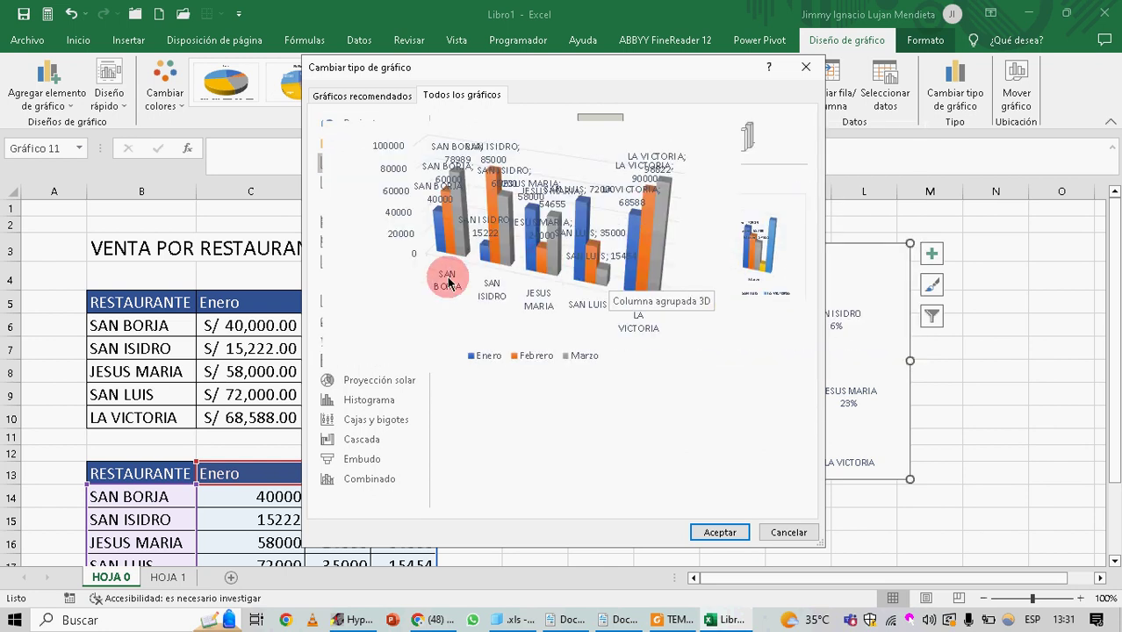
pyautogui.moveTo(468, 268)
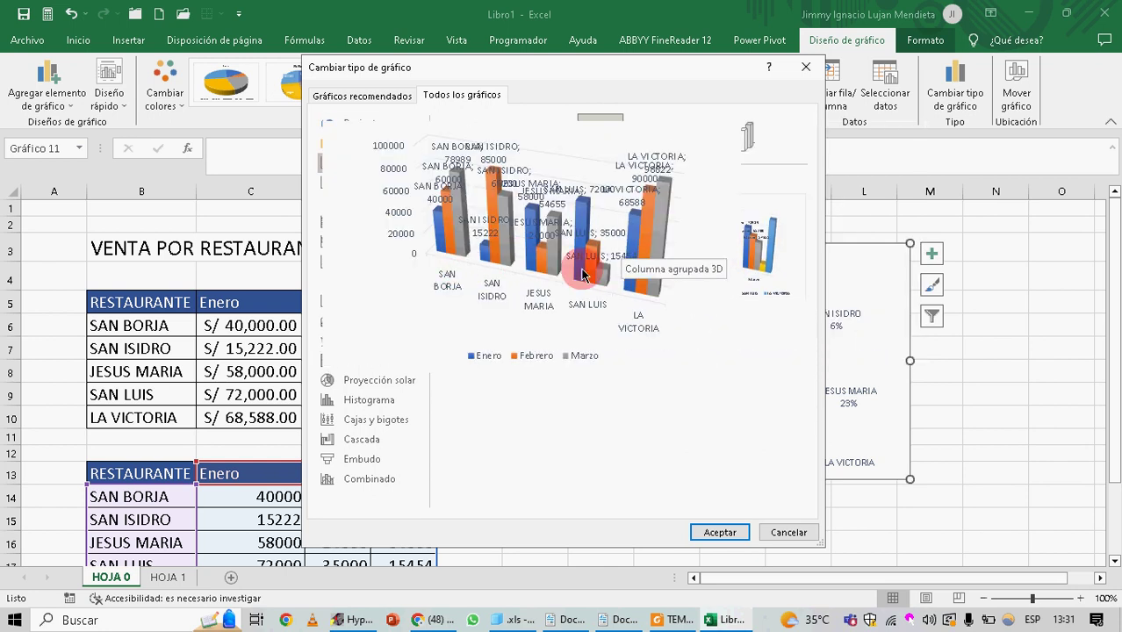
pyautogui.moveTo(747, 250)
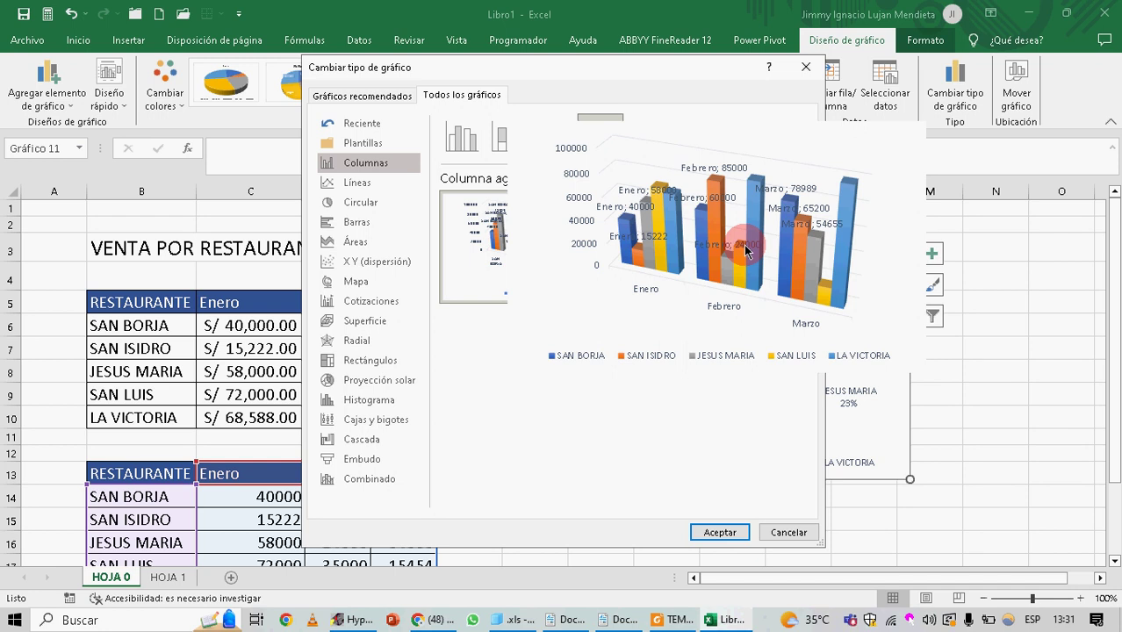
pyautogui.moveTo(571, 241)
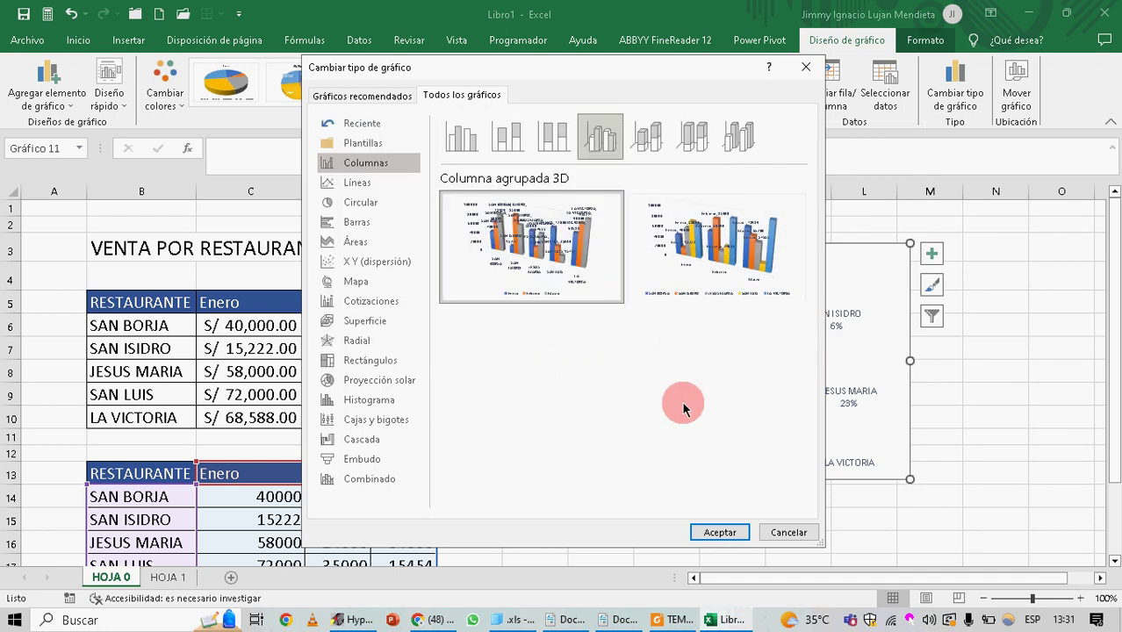
pyautogui.click(719, 532)
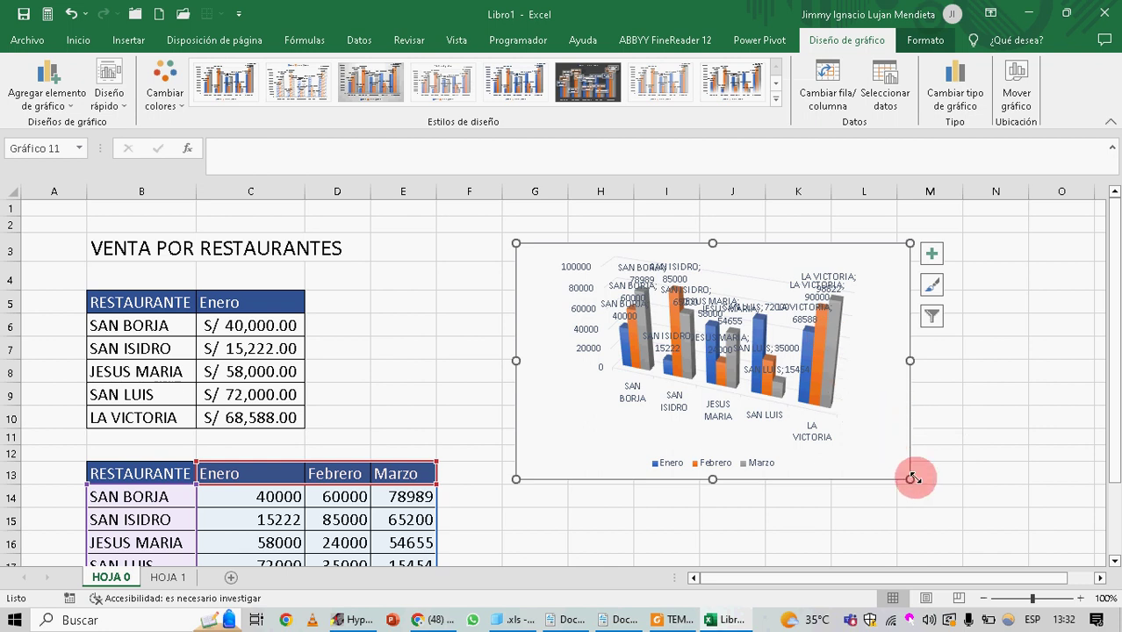
# Enlarge the 3D column chart to span about columns G to N and compare it with the January to March table
pyautogui.moveTo(913, 479); pyautogui.dragTo(1028, 559)
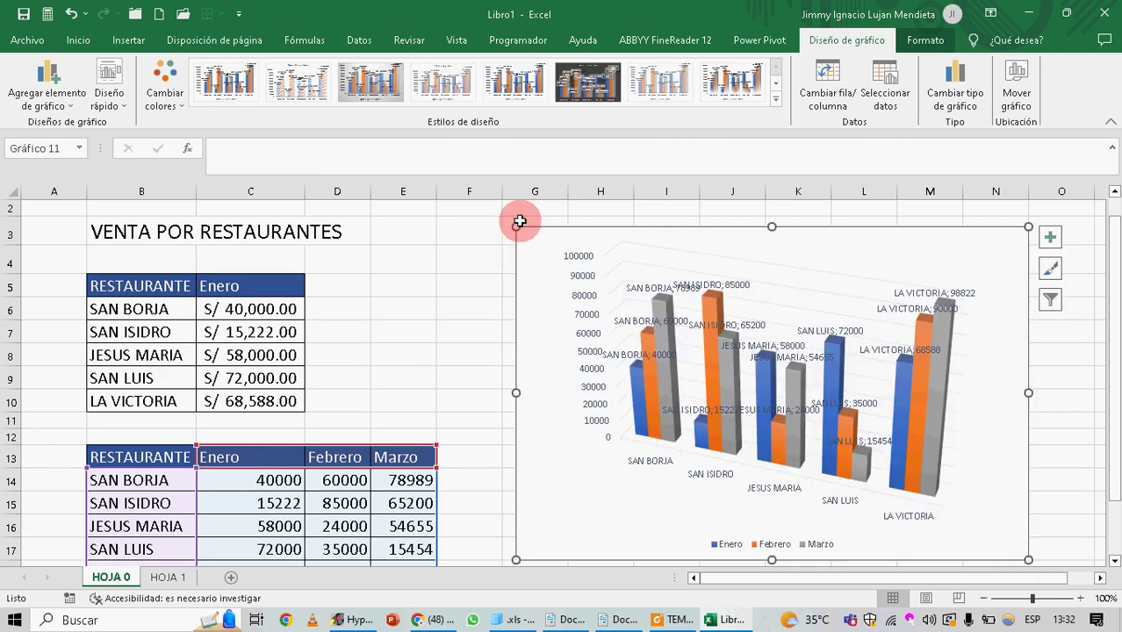
pyautogui.moveTo(518, 227); pyautogui.dragTo(505, 225)
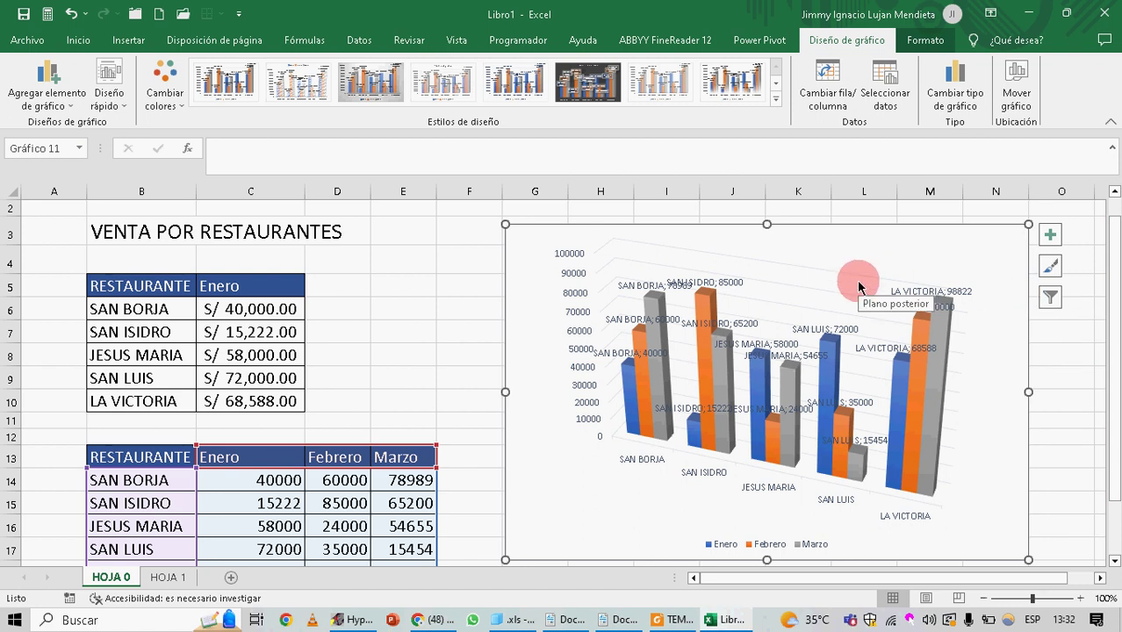
pyautogui.scroll(-1, 860, 287)
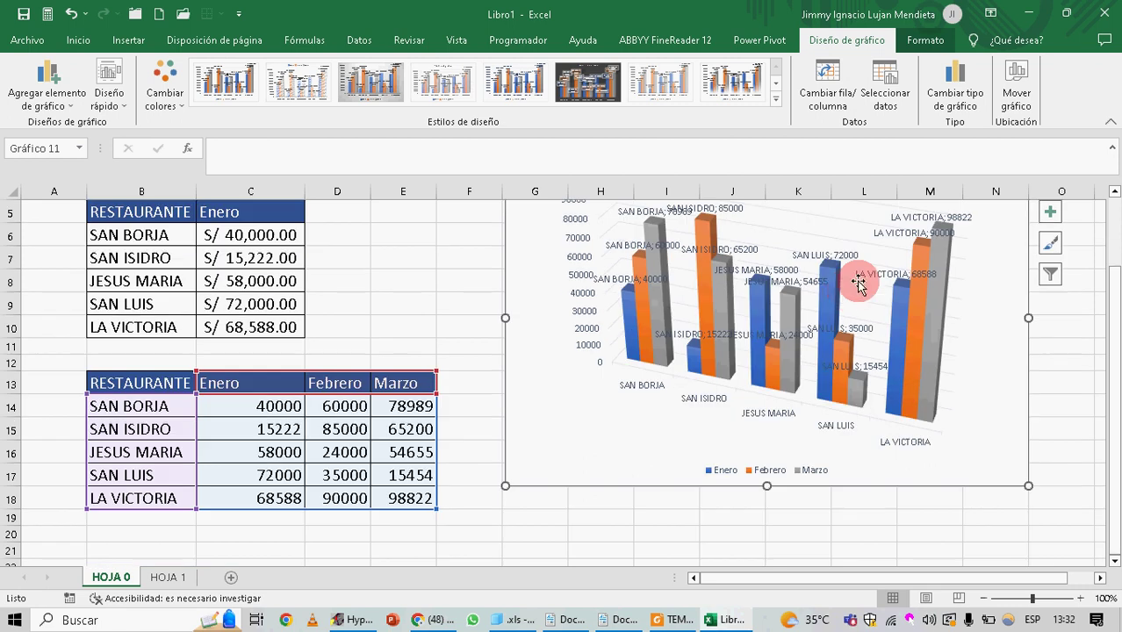
pyautogui.scroll(1, 835, 301)
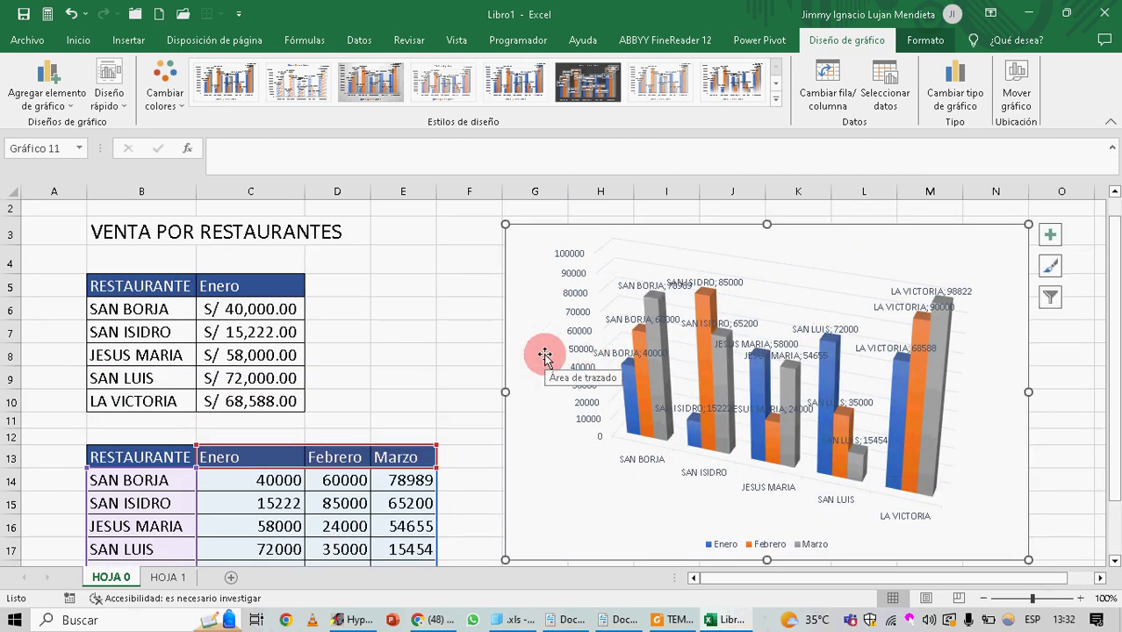
pyautogui.scroll(-1, 430, 387)
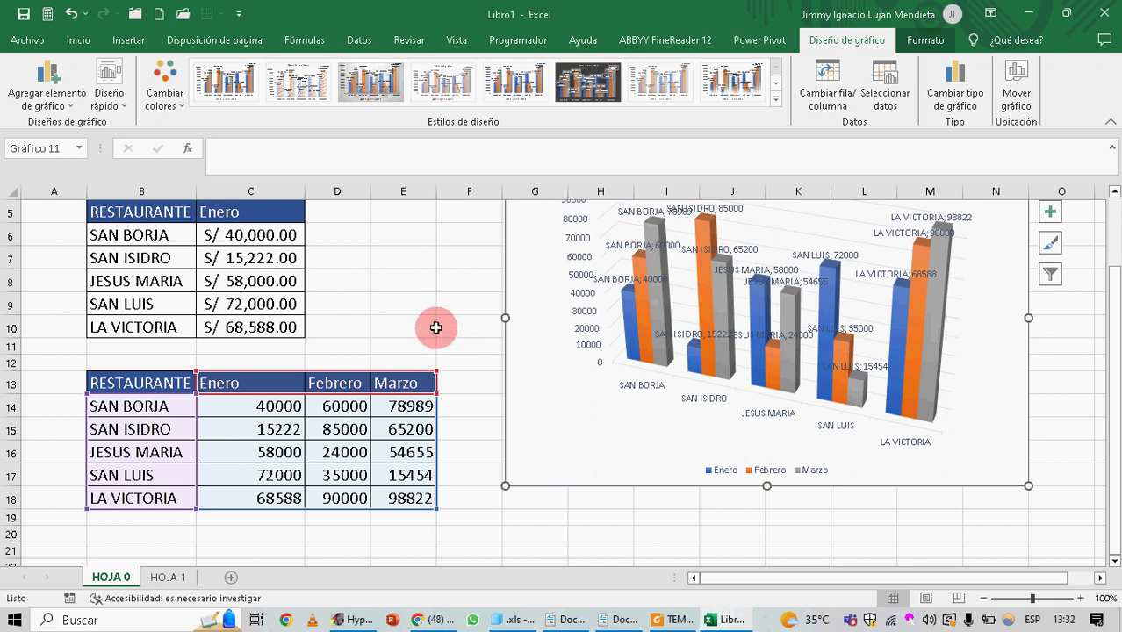
pyautogui.press('Escape')
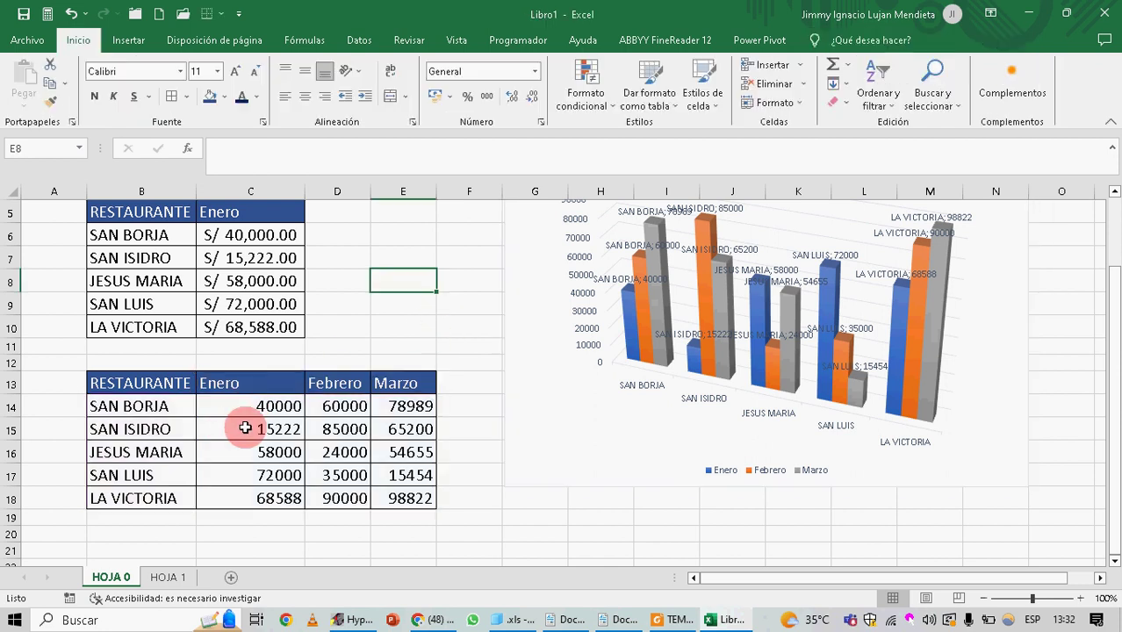
# Undo the resizing and the chart type change of the 3D column chart
pyautogui.scroll(1, 474, 326)
pyautogui.click(530, 336)
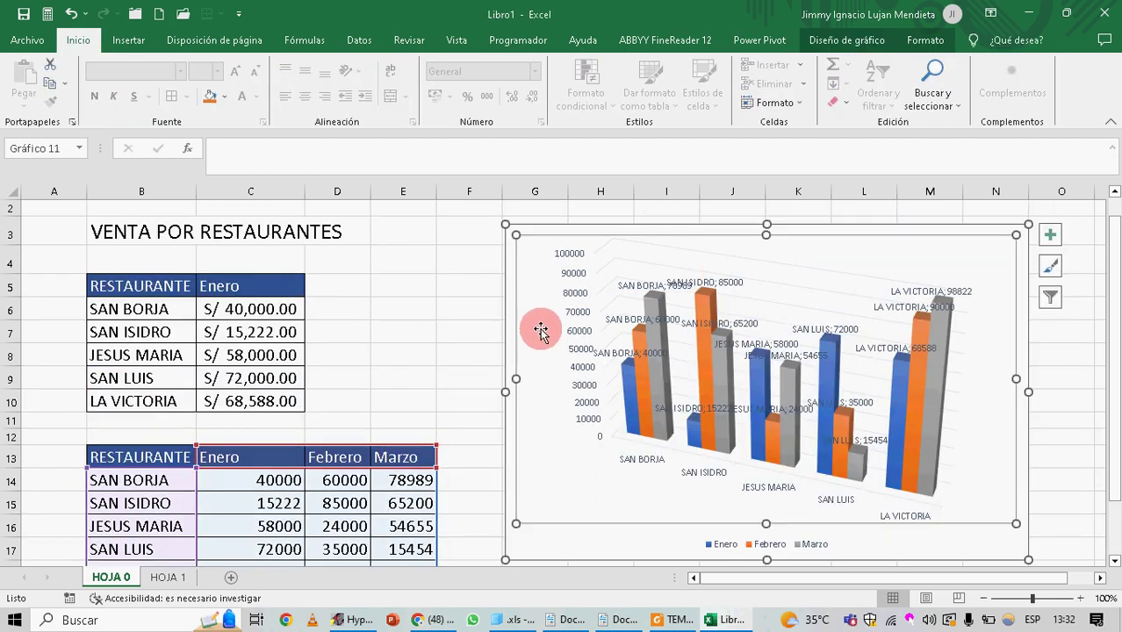
pyautogui.hotkey('ctrl', 'z')
pyautogui.hotkey('ctrl', 'z')
pyautogui.hotkey('ctrl', 'z')
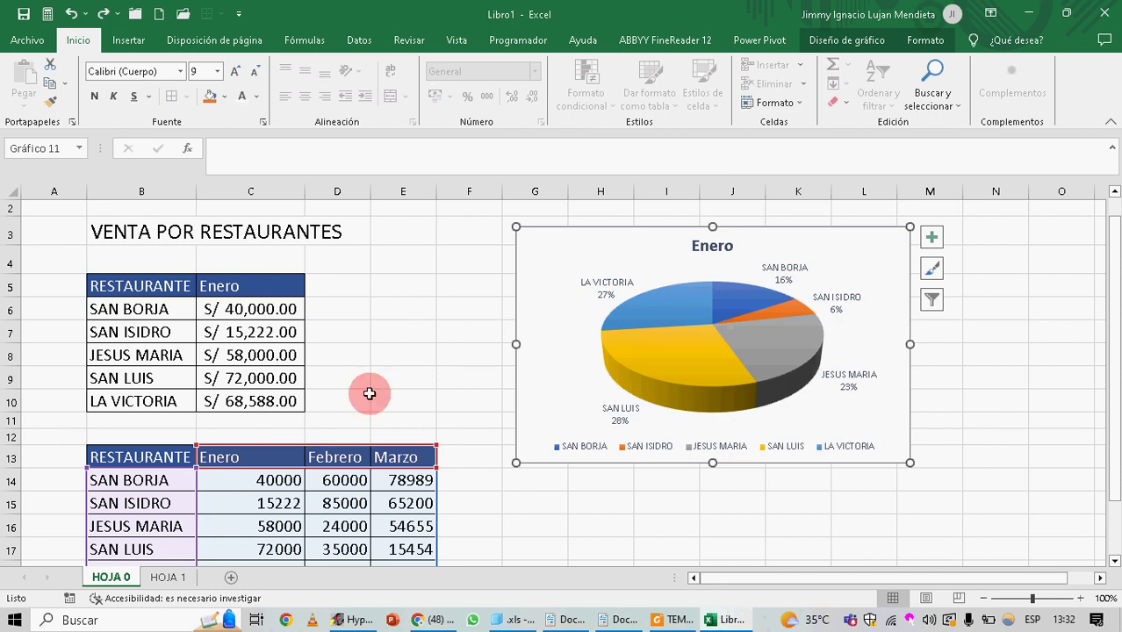
# Delete the data labels of the January 3D pie, and delete the whole chart from the sheet
pyautogui.click(393, 349)
pyautogui.click(597, 278)
pyautogui.press('Delete')
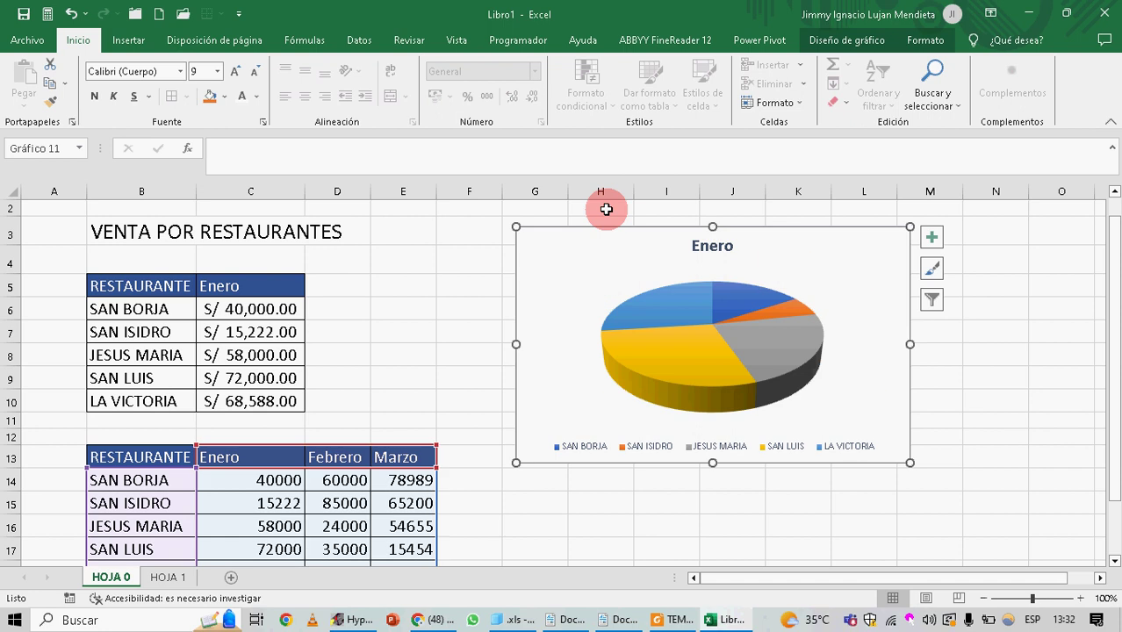
pyautogui.click(581, 255)
pyautogui.click(571, 237)
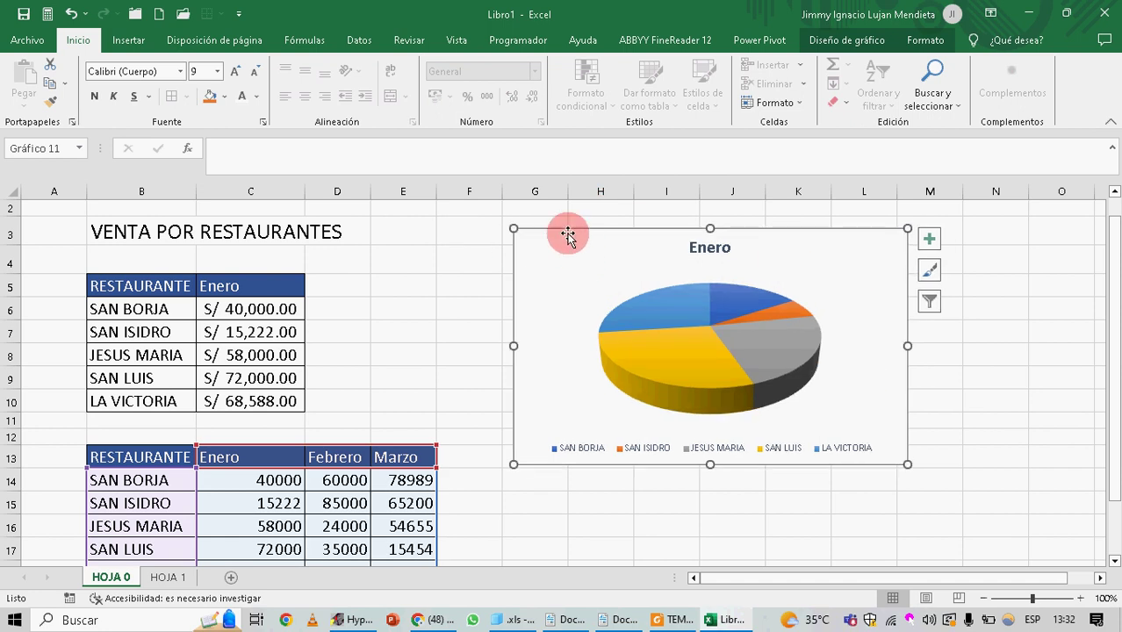
pyautogui.press('Delete')
pyautogui.click(545, 348)
pyautogui.scroll(-1, 474, 349)
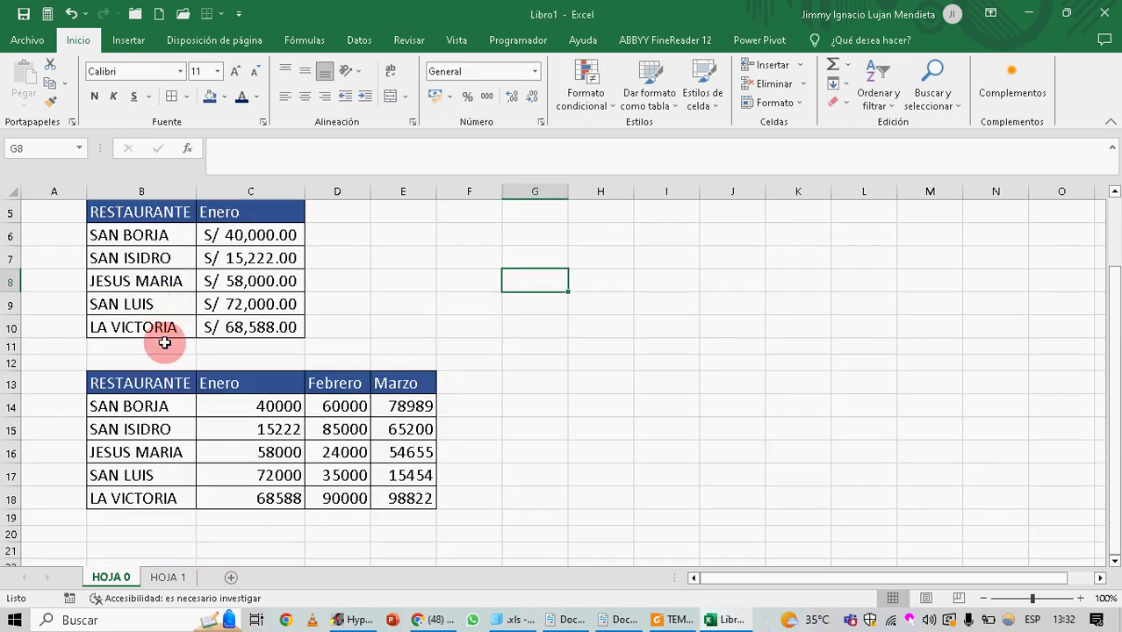
pyautogui.click(126, 384)
pyautogui.moveTo(127, 384); pyautogui.dragTo(376, 502)
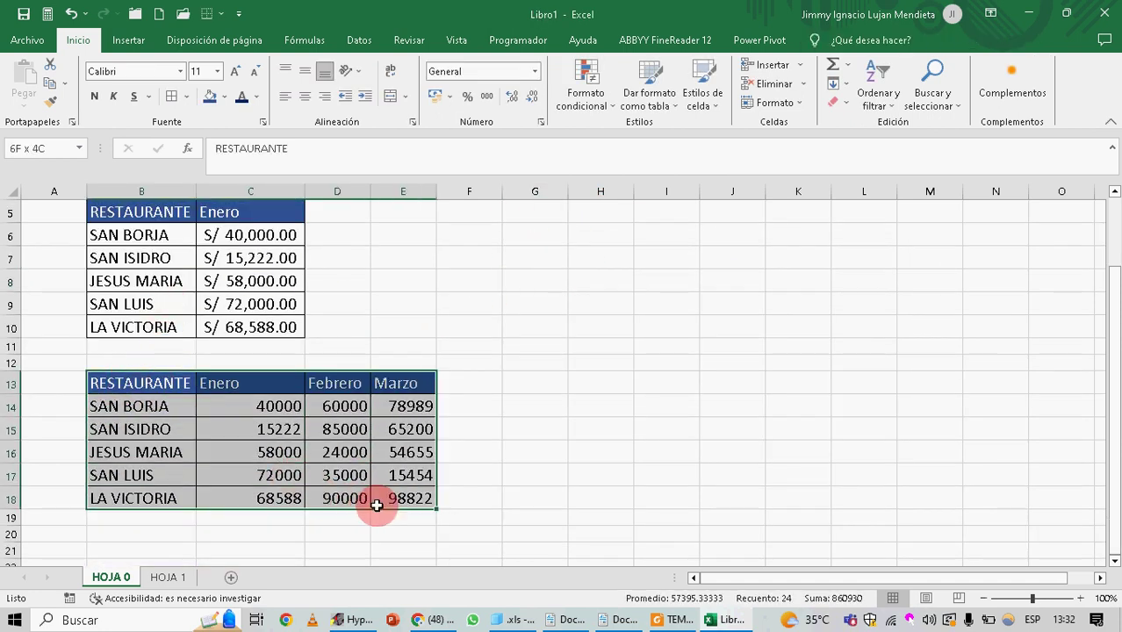
pyautogui.click(541, 435)
# Insert a 2D pie chart from the January sales table B5:C10 and place it beside the table, around columns G to M
pyautogui.scroll(2, 521, 418)
pyautogui.moveTo(140, 303); pyautogui.dragTo(293, 417)
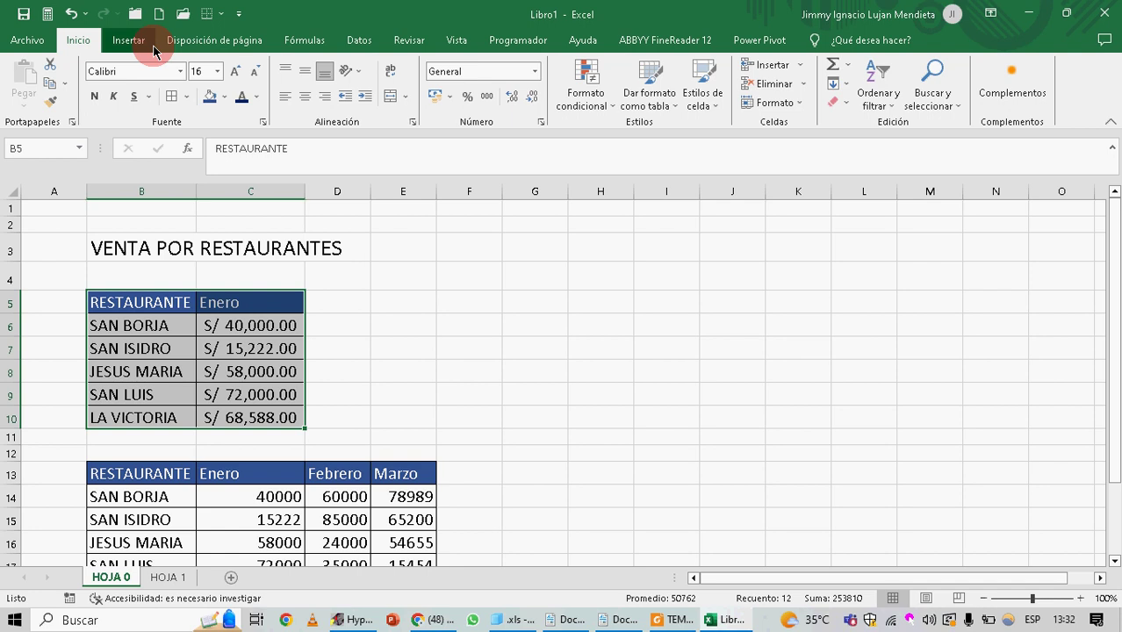
pyautogui.click(593, 79)
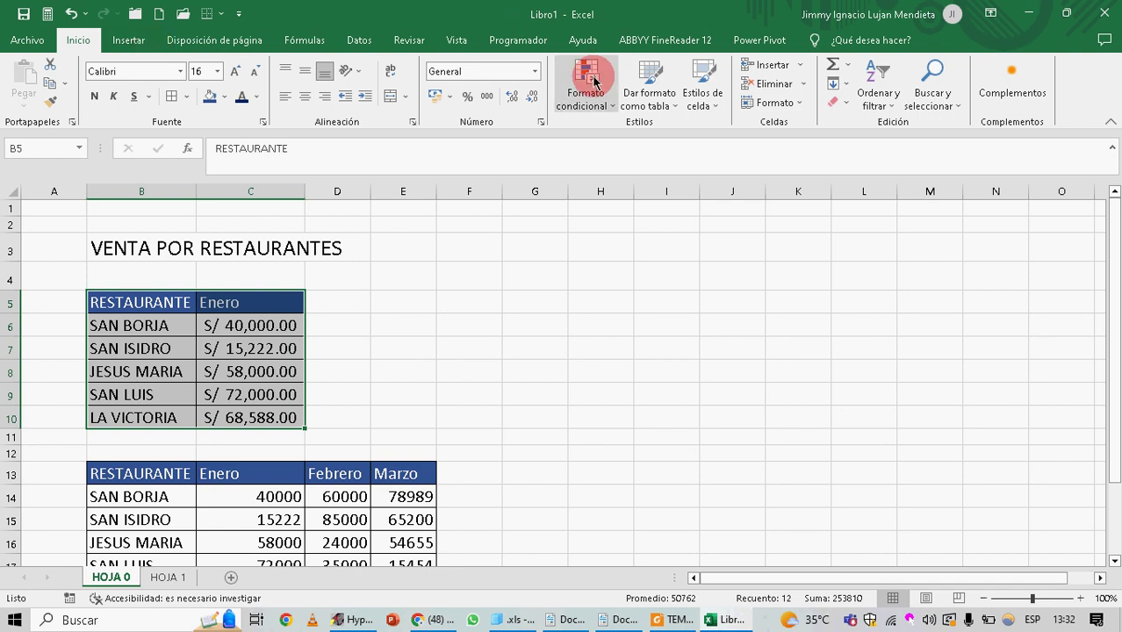
pyautogui.click(129, 40)
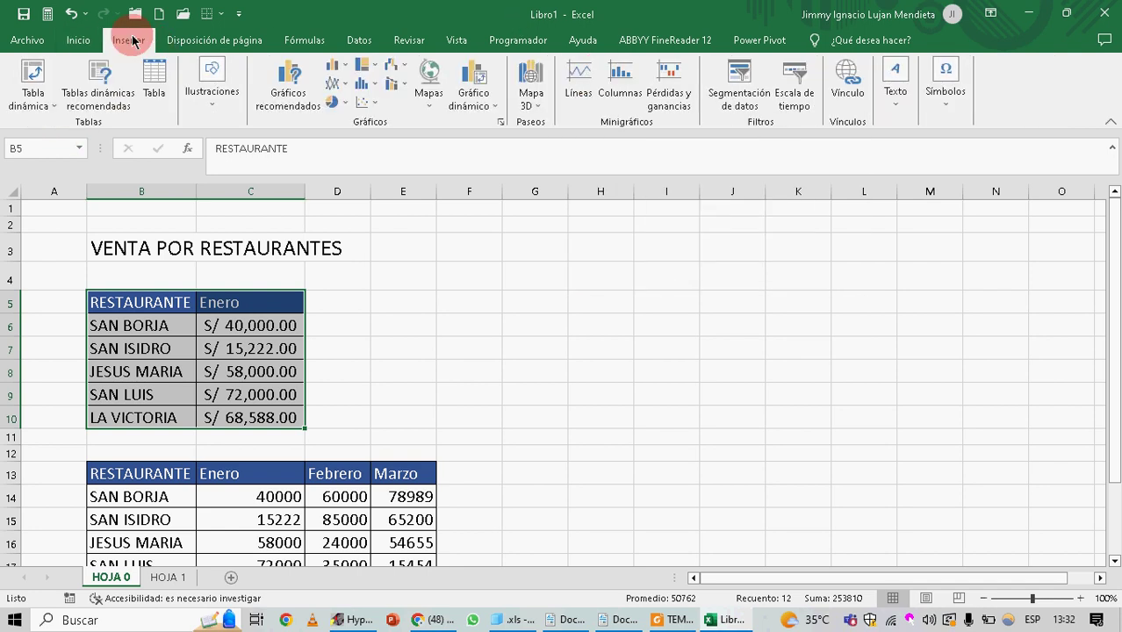
pyautogui.click(335, 103)
pyautogui.click(352, 151)
pyautogui.moveTo(626, 280); pyautogui.dragTo(820, 276)
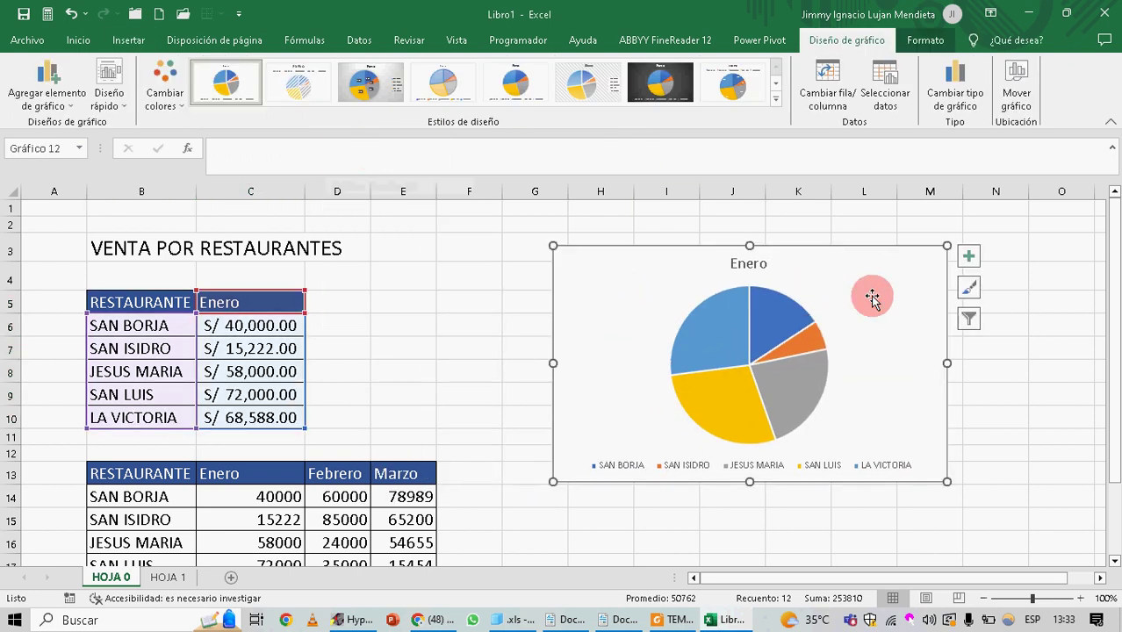
# Change the January pie to the Columna agrupada 3D chart type, using the variant with one colored series per restaurant
pyautogui.click(987, 95)
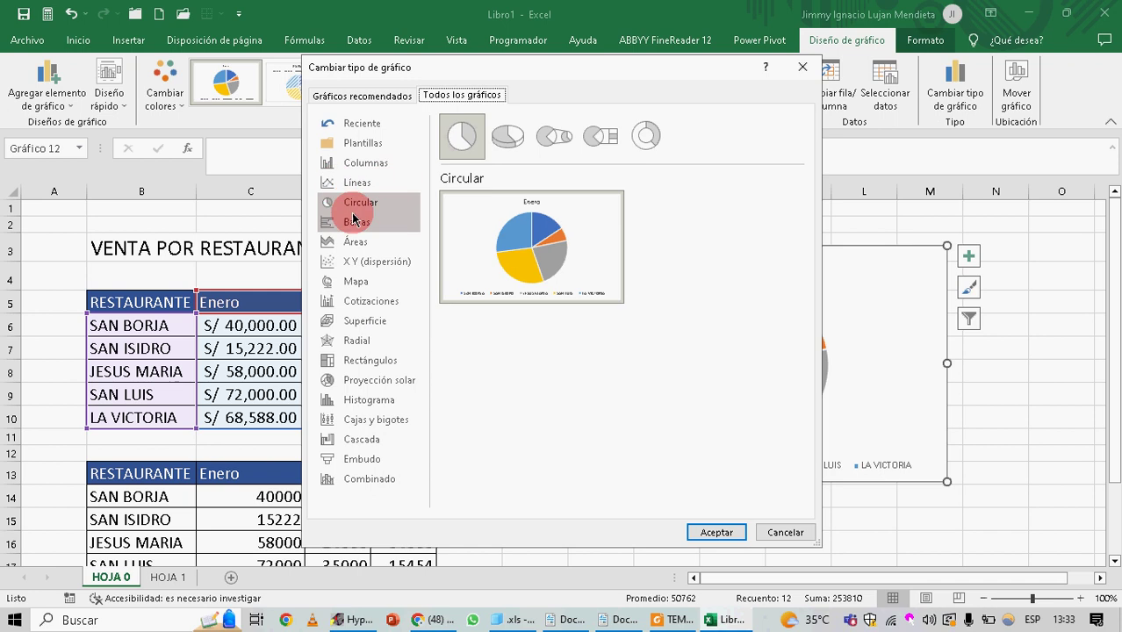
pyautogui.click(368, 162)
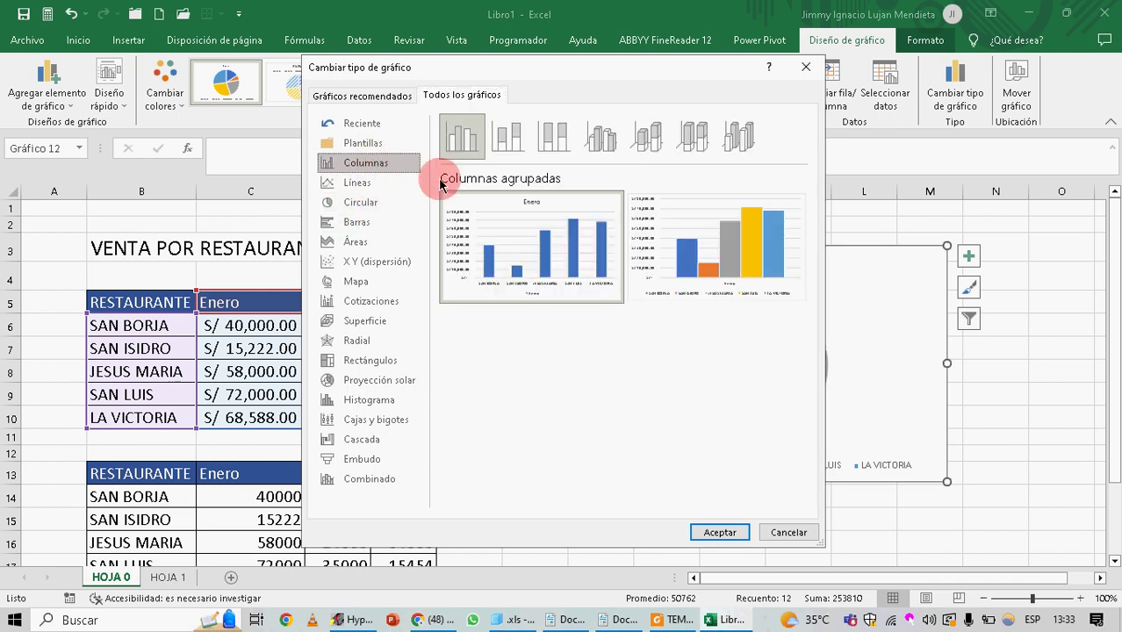
pyautogui.click(602, 134)
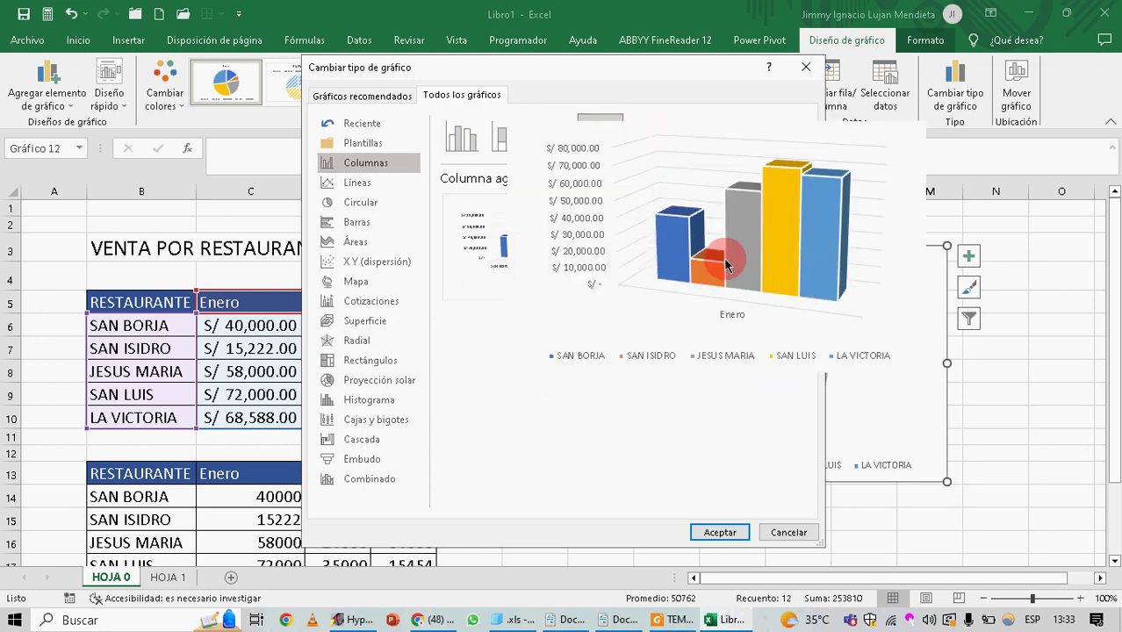
pyautogui.click(726, 243)
pyautogui.click(720, 532)
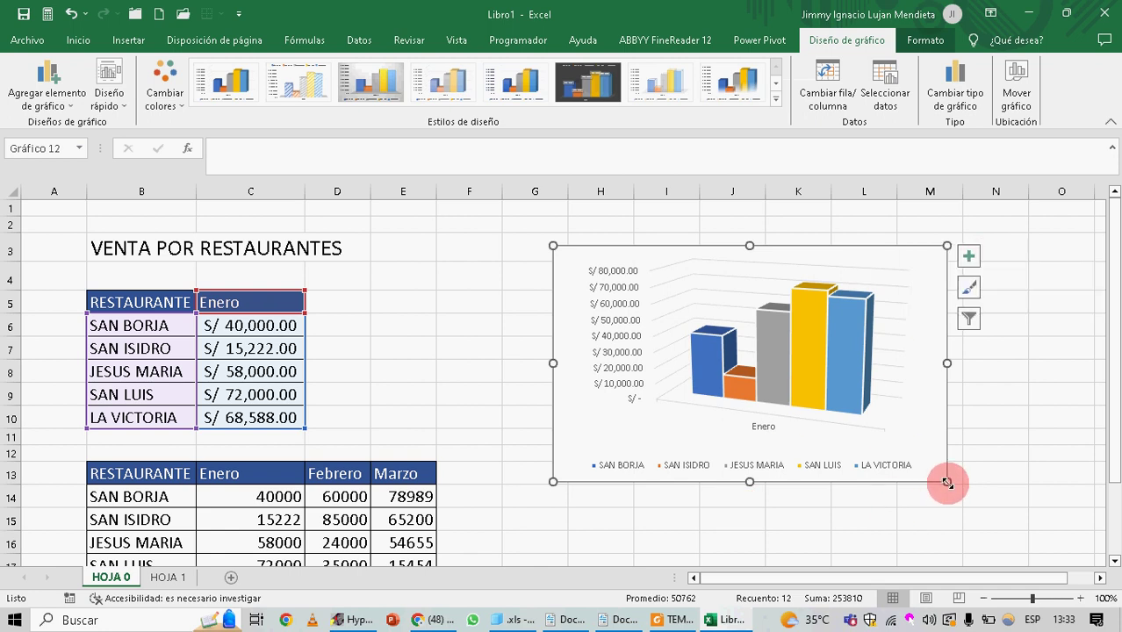
# Enlarge the January column chart down to about row 16 and shift its plot area toward the chart's upper-left corner
pyautogui.moveTo(947, 482); pyautogui.dragTo(973, 553)
pyautogui.click(932, 384)
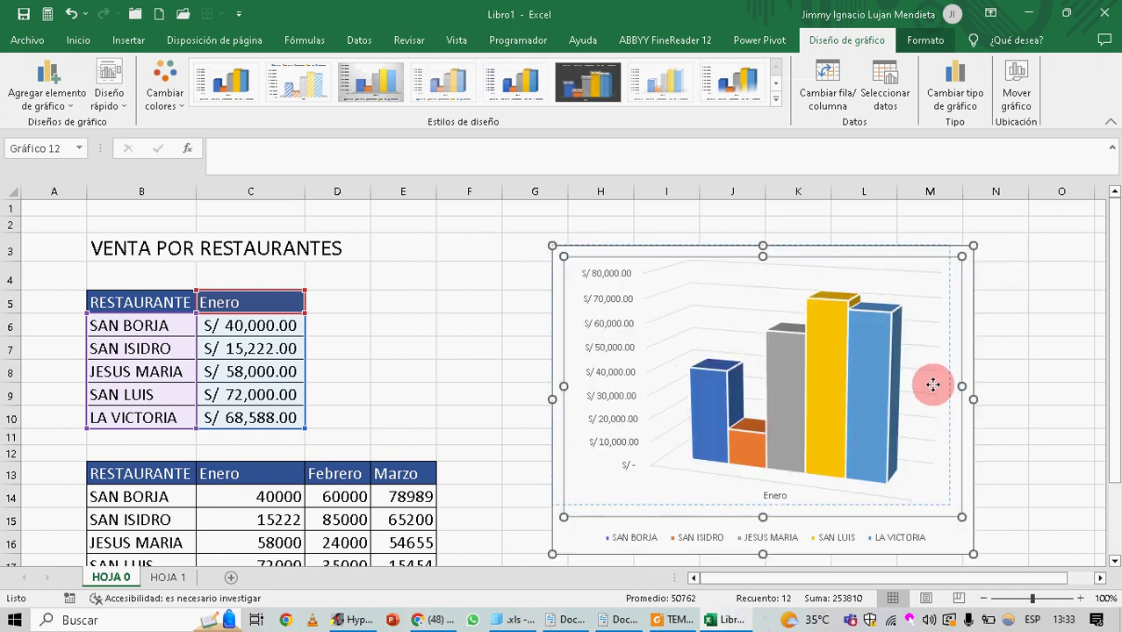
pyautogui.click(478, 327)
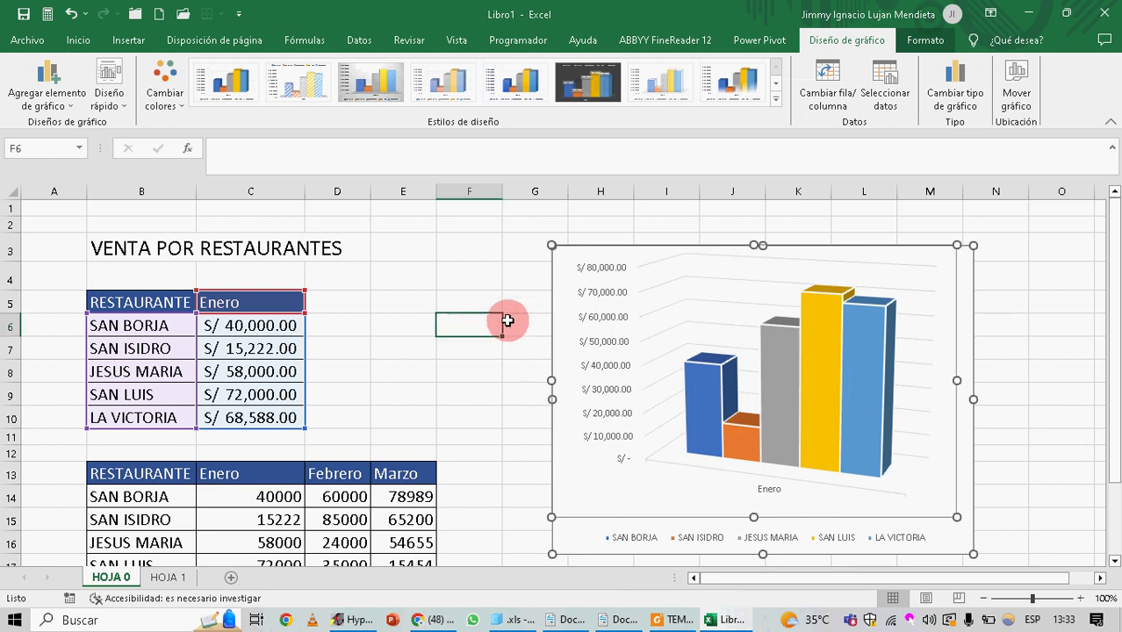
pyautogui.click(516, 274)
pyautogui.click(586, 275)
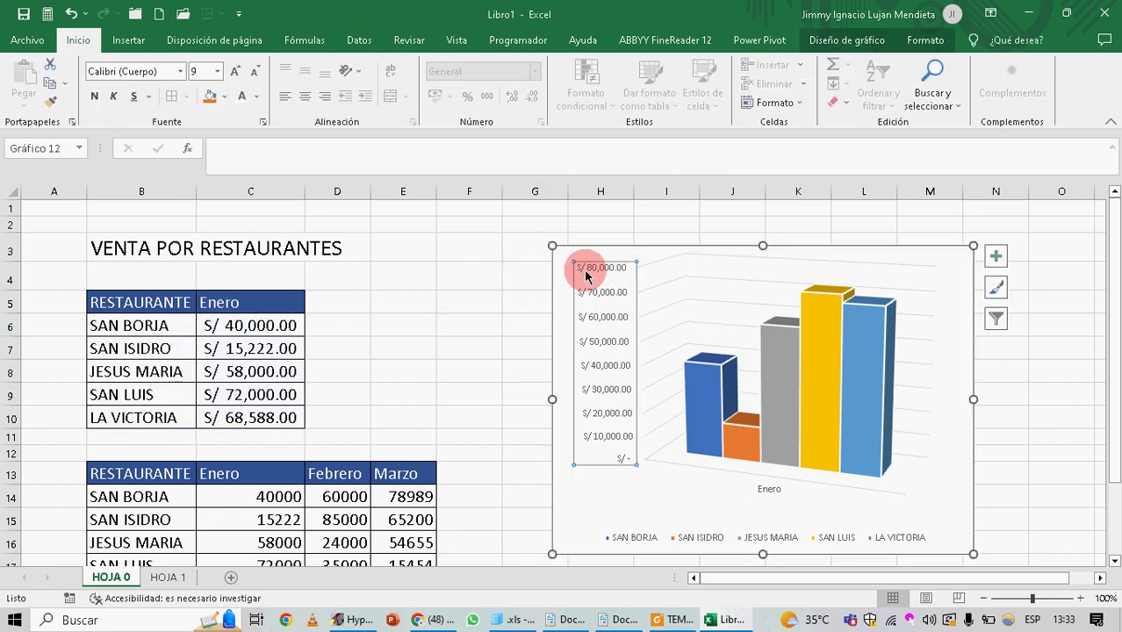
pyautogui.click(555, 264)
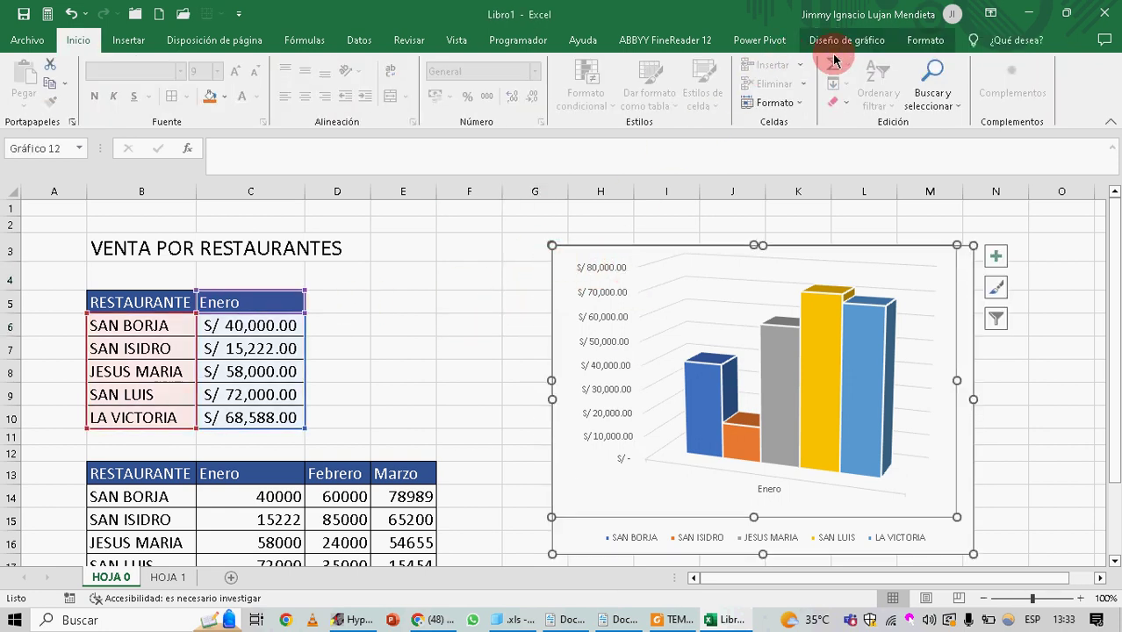
# Apply the multicolor palette Paleta de colores 3 to the January 3D column chart
pyautogui.click(856, 40)
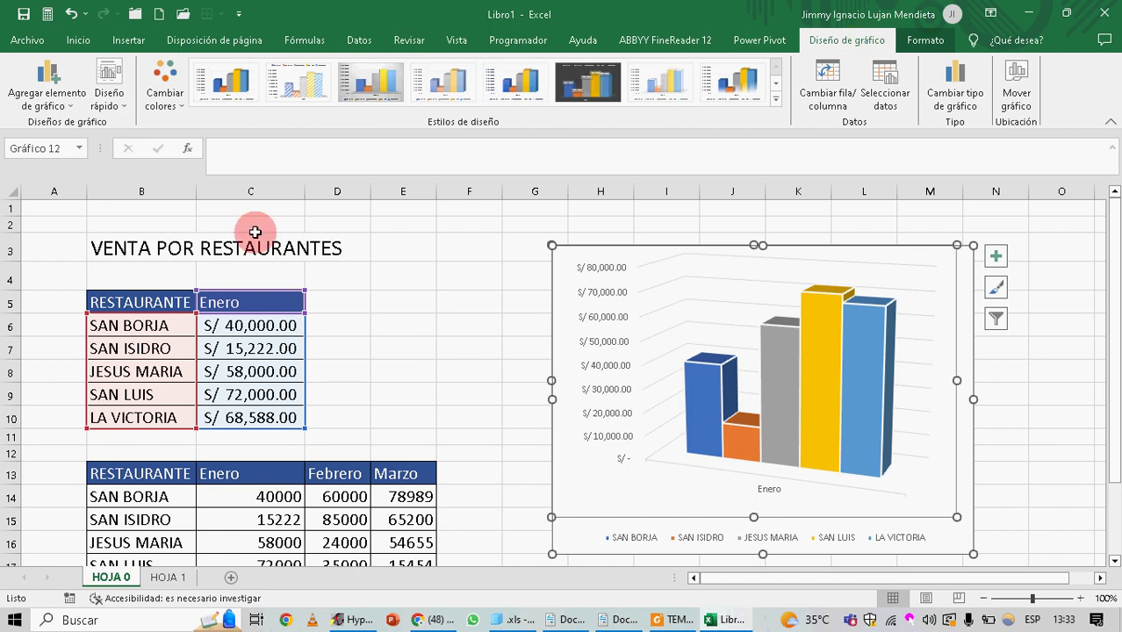
pyautogui.click(173, 119)
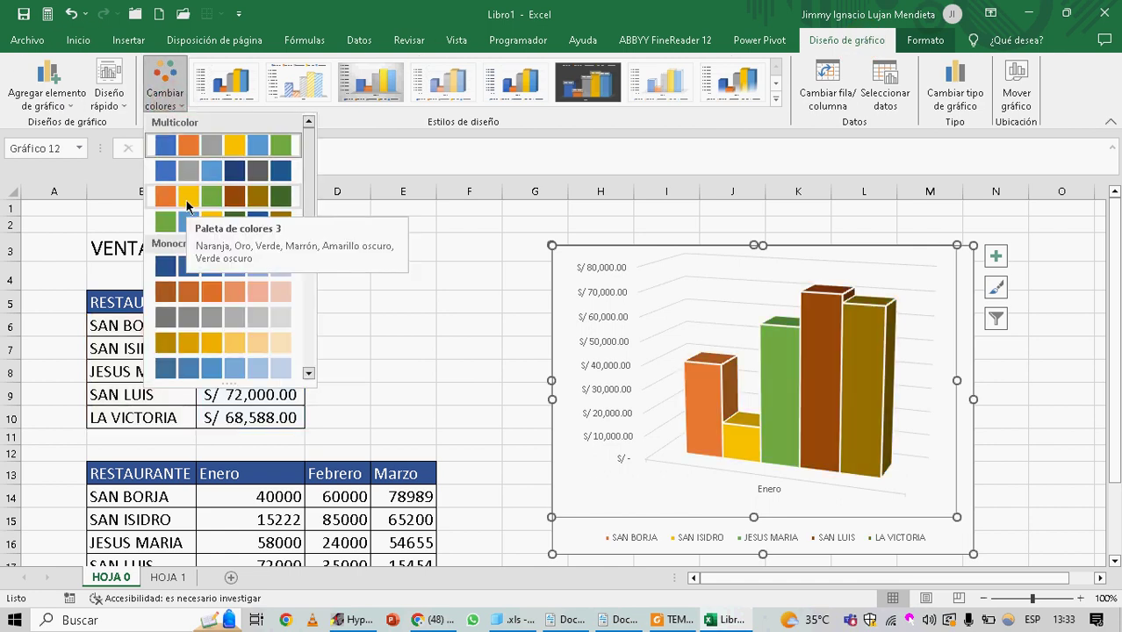
pyautogui.click(186, 204)
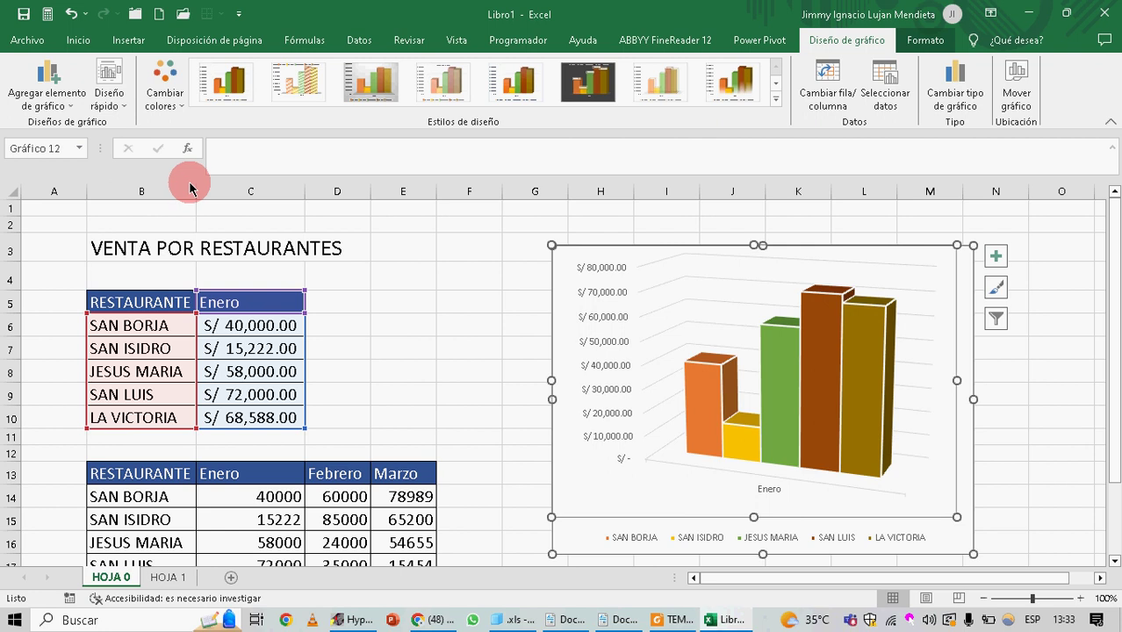
# Browse the multicolor and monochromatic color palettes available for the January column chart without choosing one
pyautogui.click(180, 114)
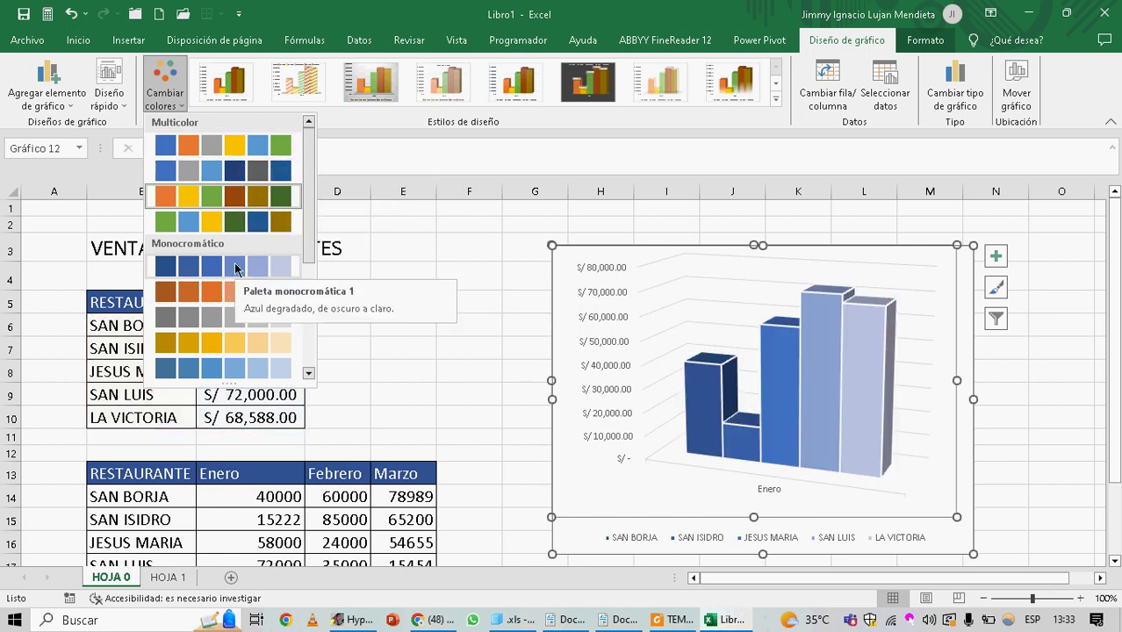
pyautogui.moveTo(308, 231); pyautogui.dragTo(310, 280)
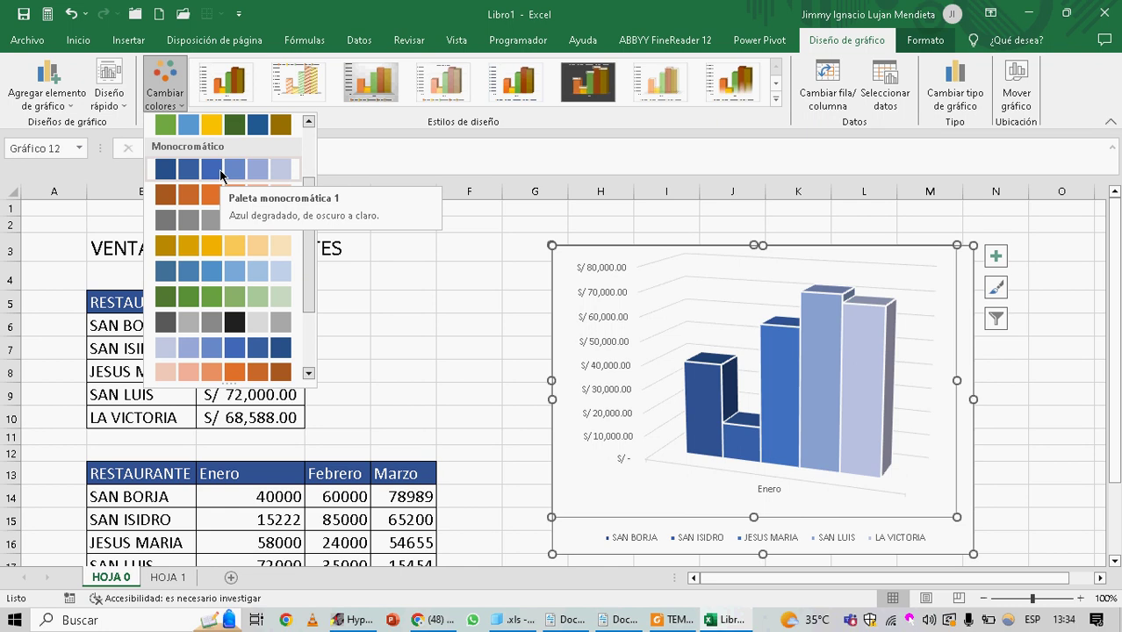
pyautogui.scroll(-3, 251, 263)
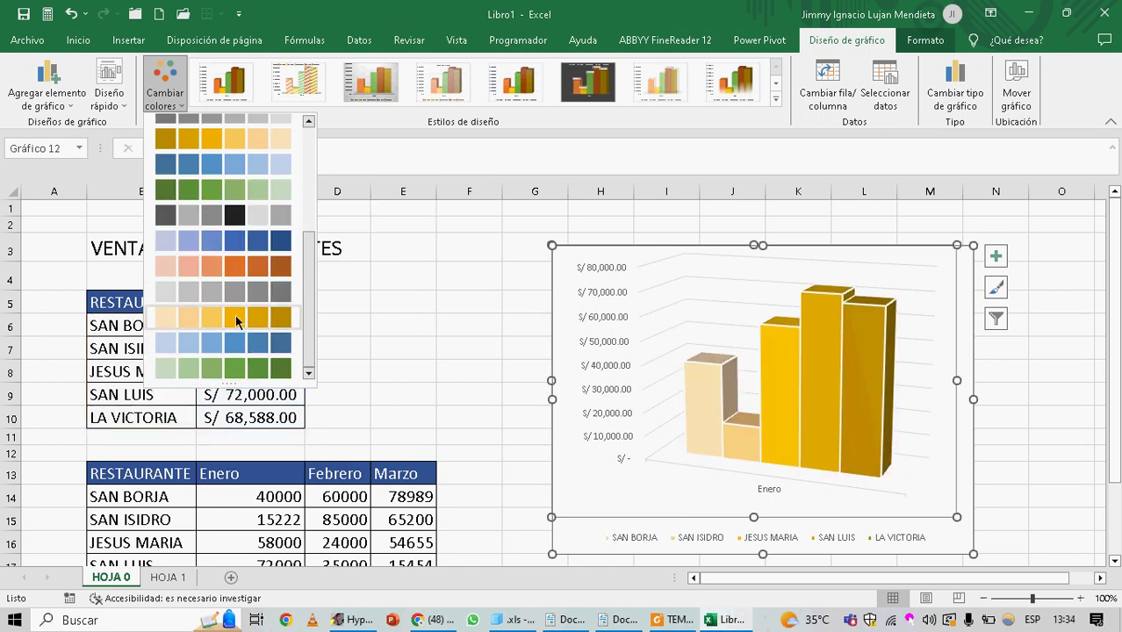
pyautogui.click(357, 253)
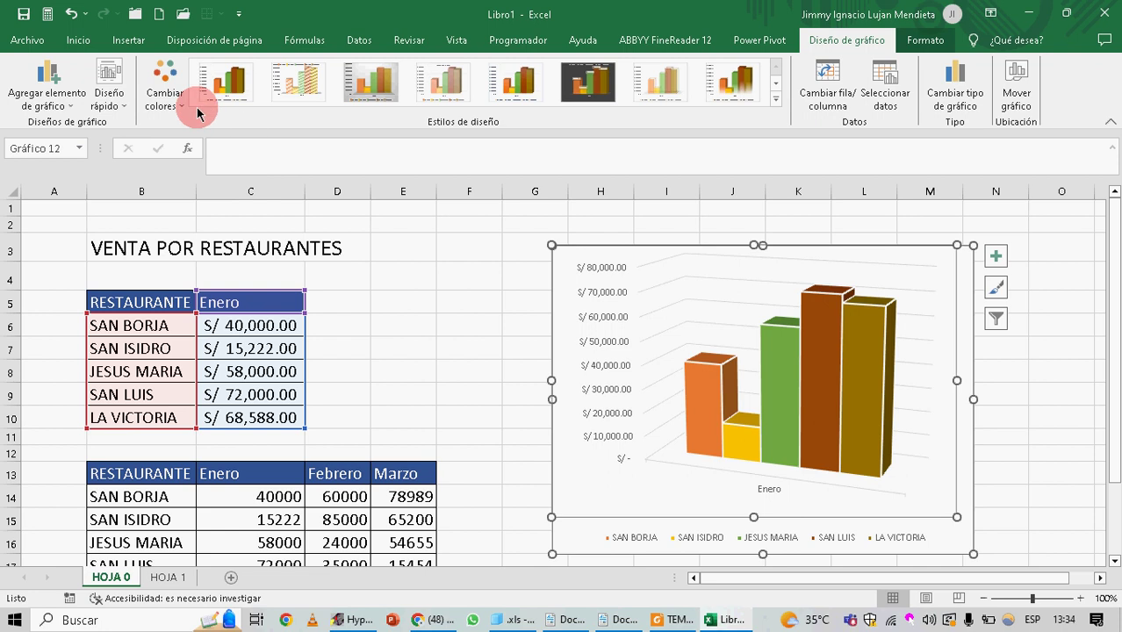
pyautogui.click(165, 88)
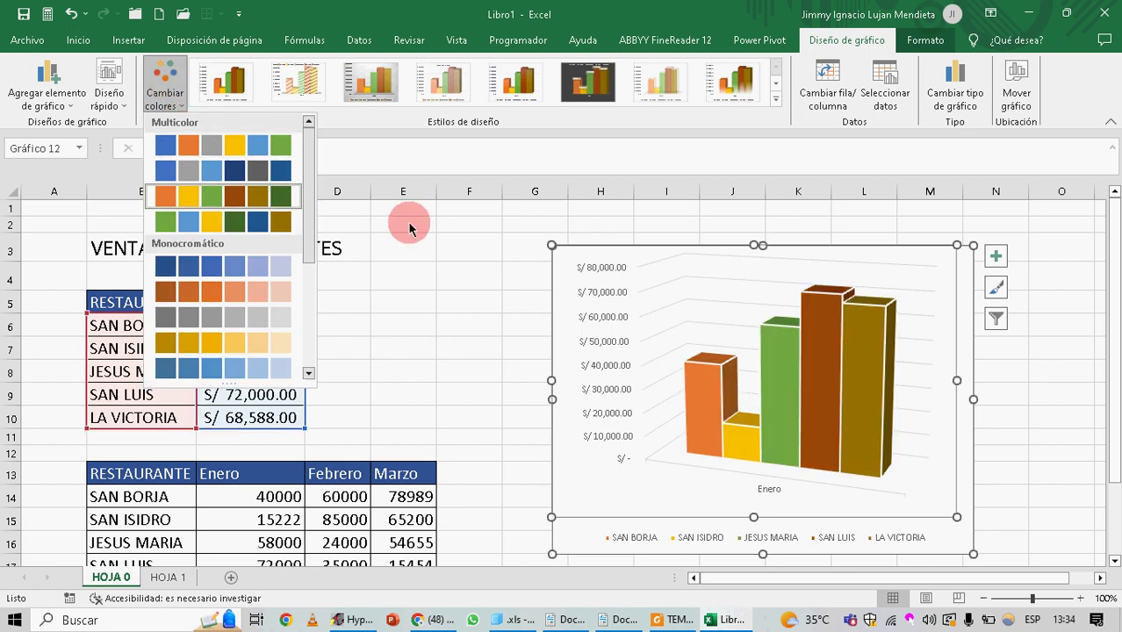
pyautogui.scroll(-4, 369, 228)
pyautogui.scroll(-3, 273, 259)
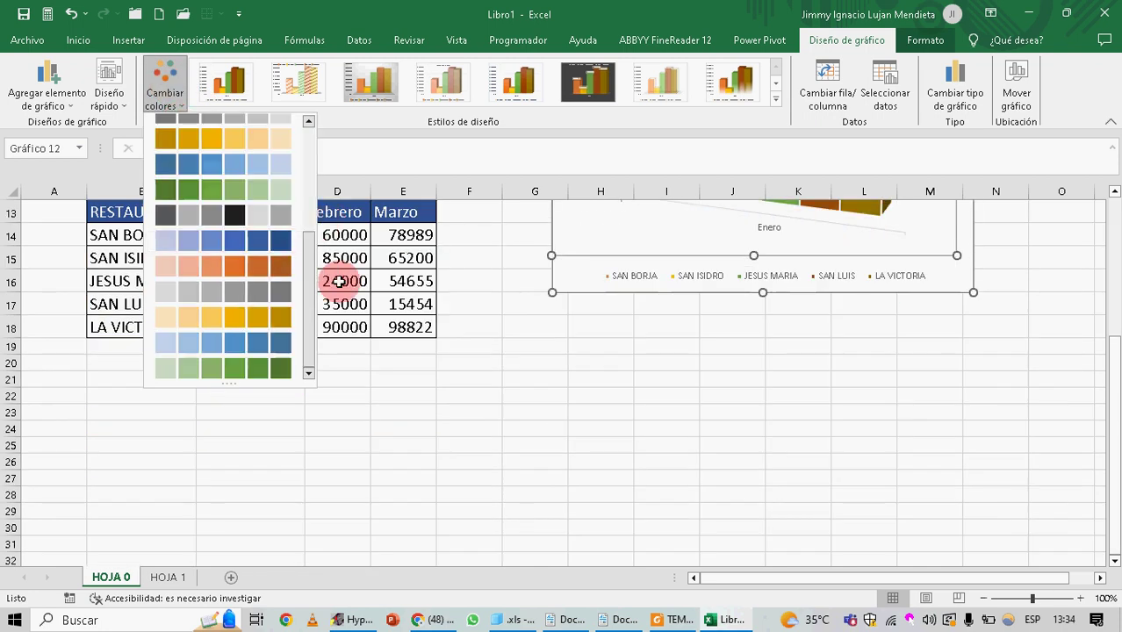
pyautogui.moveTo(232, 385); pyautogui.dragTo(238, 239)
pyautogui.click(601, 351)
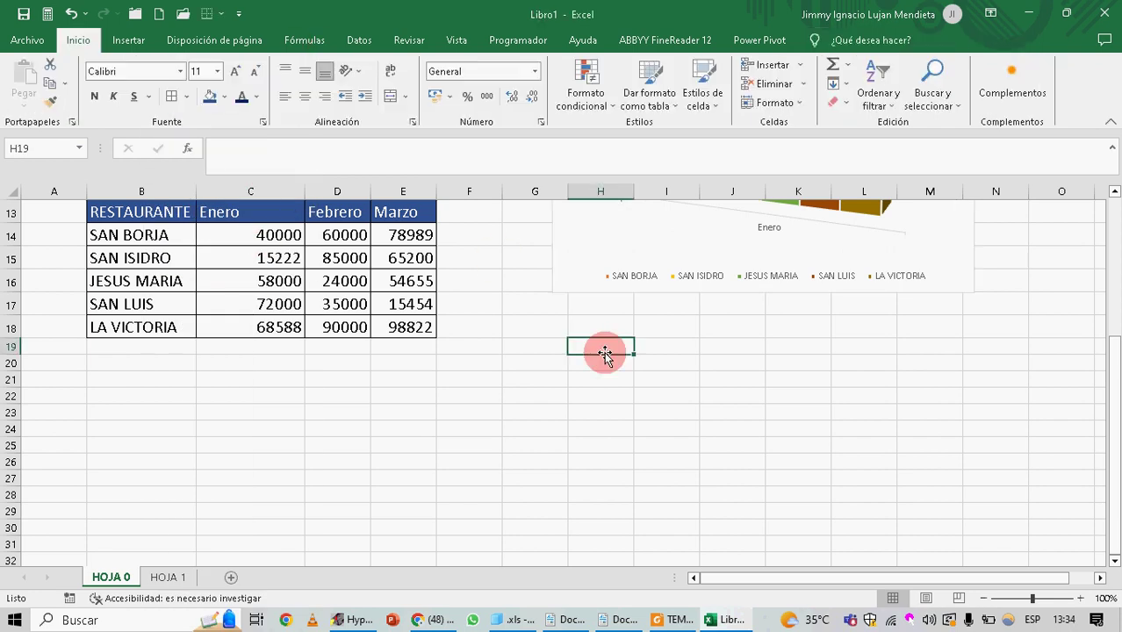
pyautogui.scroll(4, 599, 353)
pyautogui.click(504, 295)
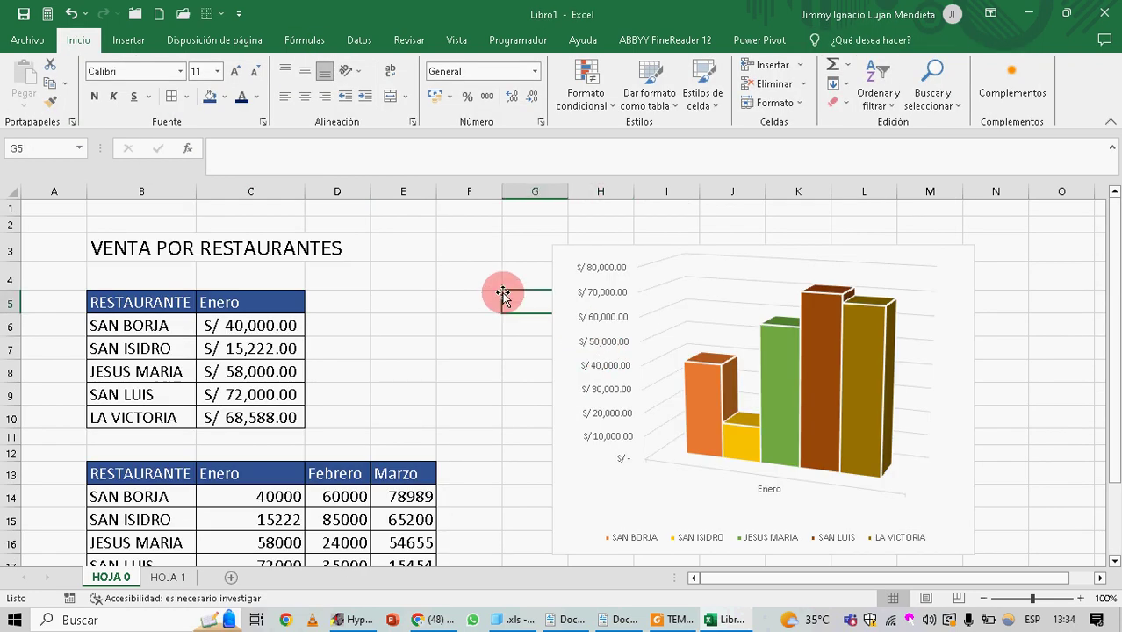
# Apply the blue dark-to-light color scheme Paleta monocromática 1 to the January column chart
pyautogui.click(790, 362)
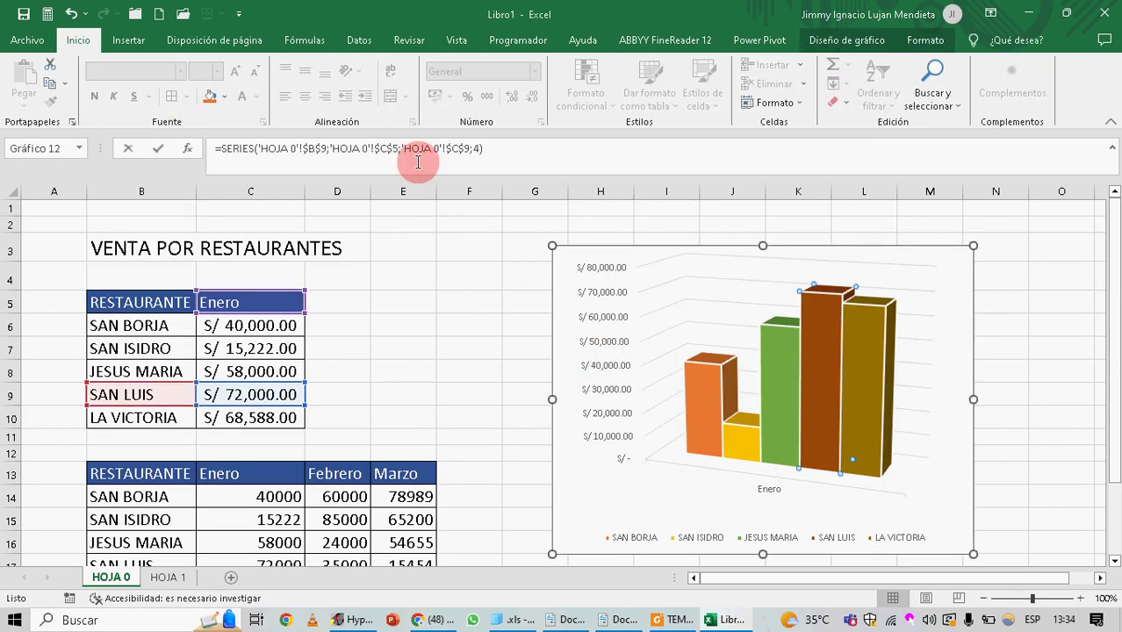
pyautogui.click(468, 296)
pyautogui.click(556, 301)
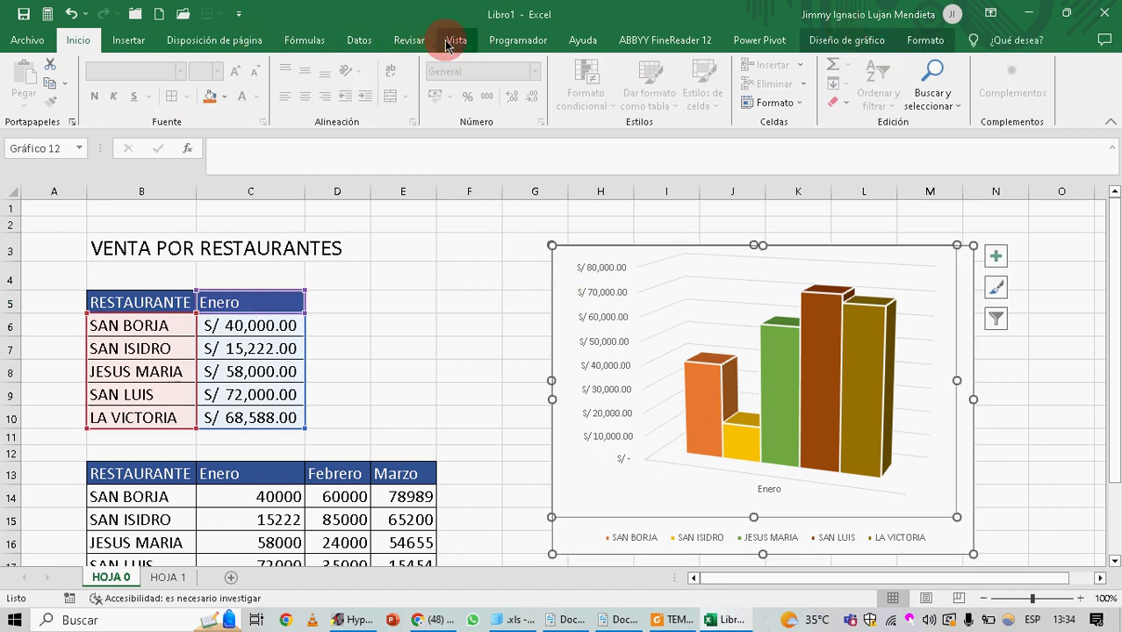
pyautogui.doubleClick(852, 28)
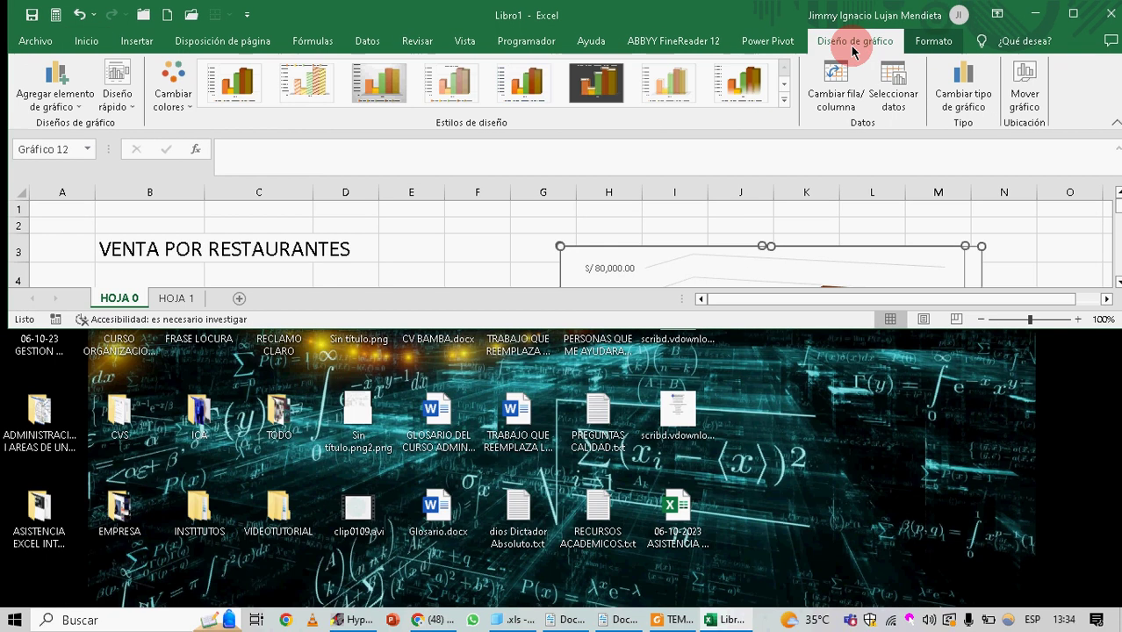
pyautogui.click(1067, 14)
pyautogui.click(164, 83)
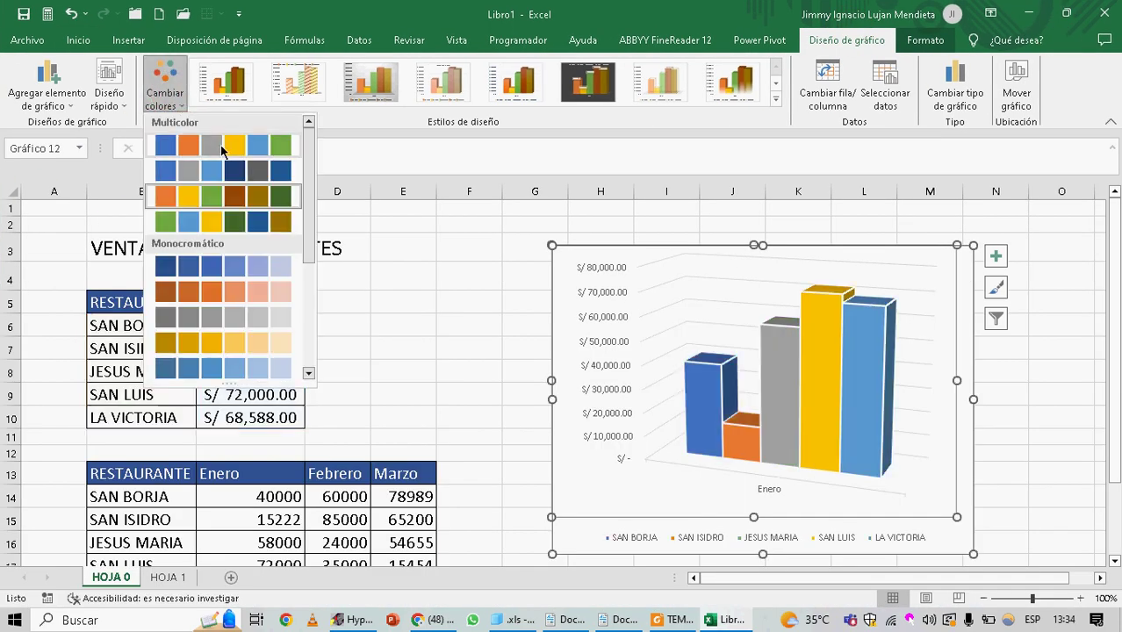
pyautogui.click(241, 267)
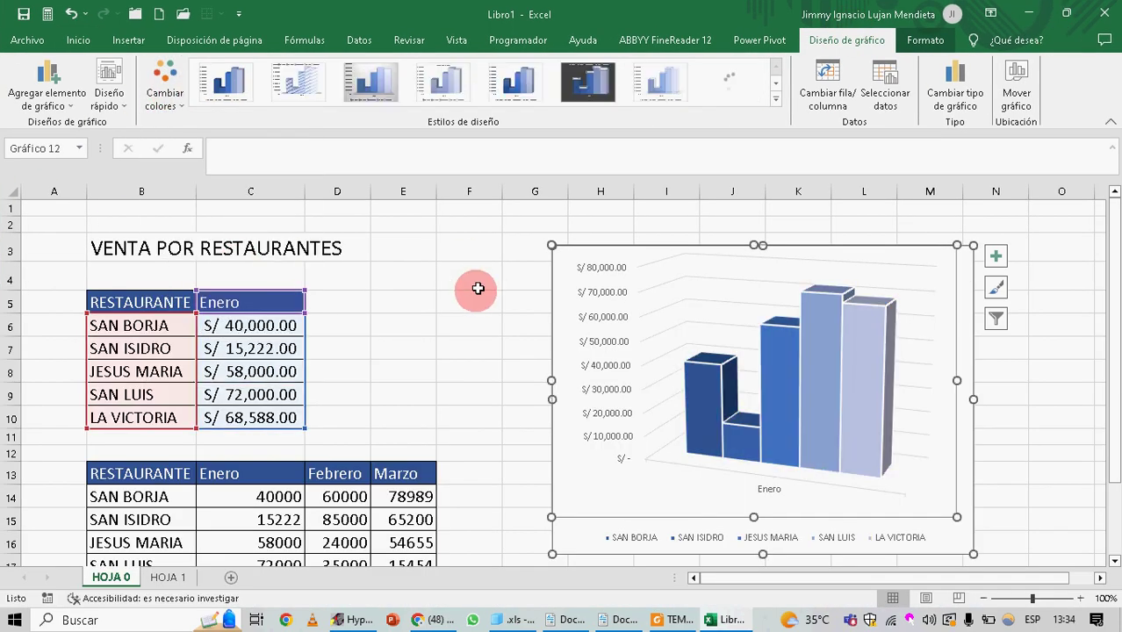
pyautogui.click(474, 297)
pyautogui.click(666, 276)
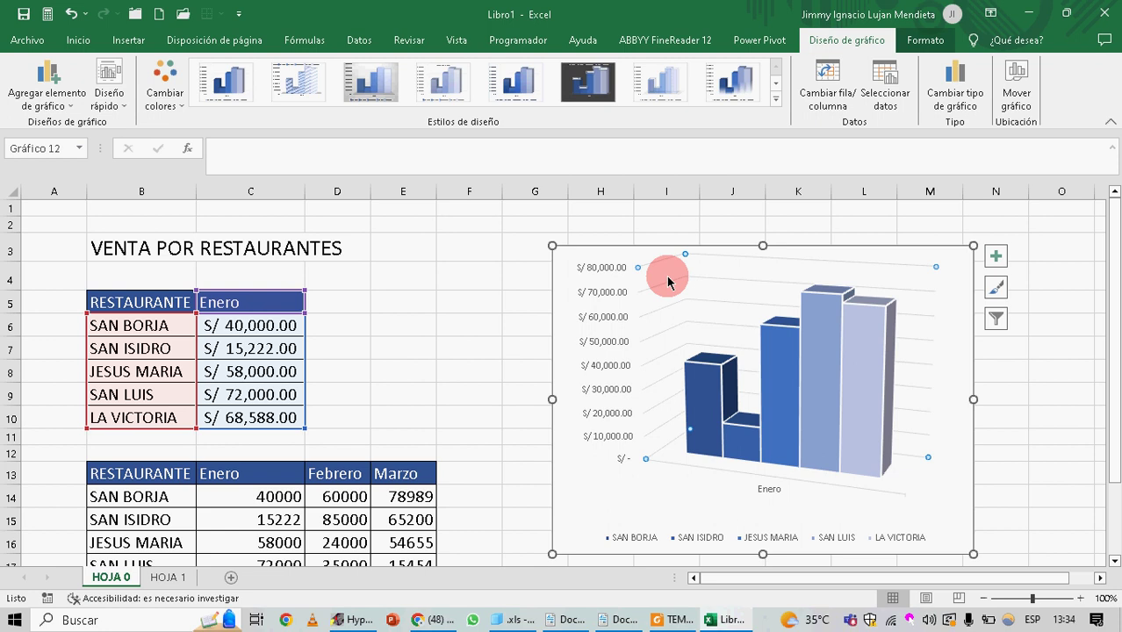
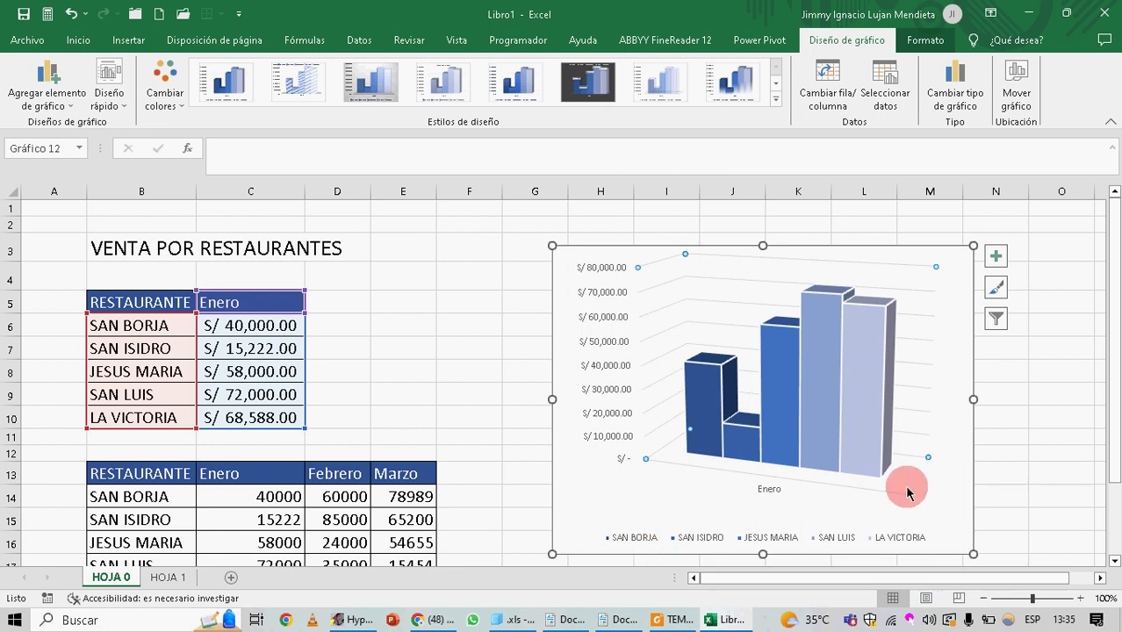
# Switch the January chart's rows and columns back and forth, ending with the restaurants as horizontal-axis categories and Enero as the single series
pyautogui.click(940, 395)
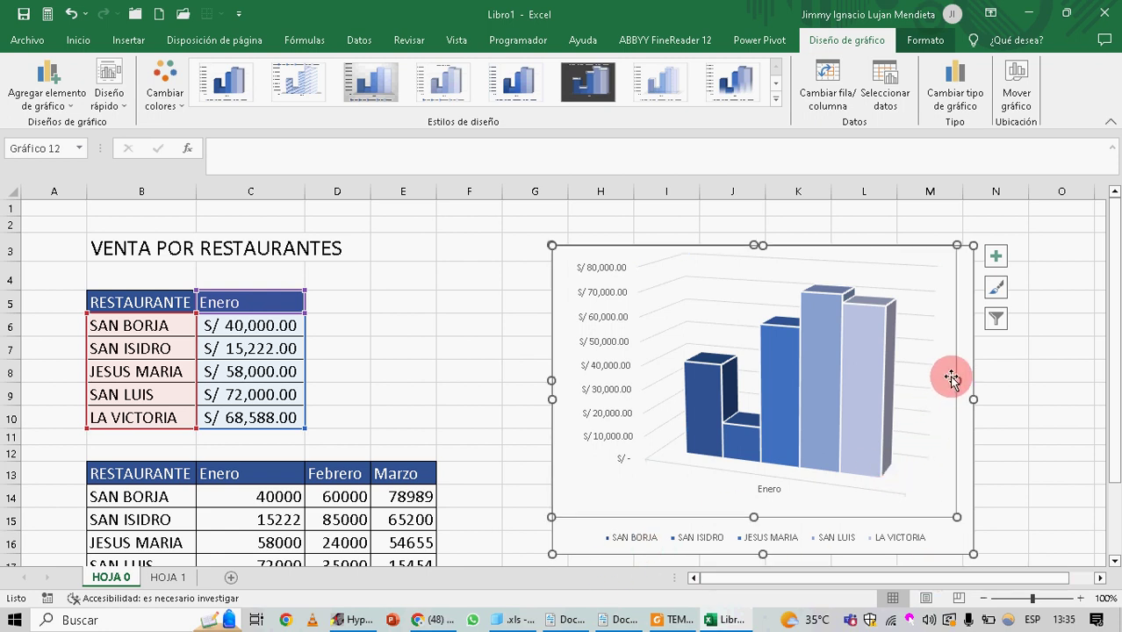
pyautogui.click(963, 396)
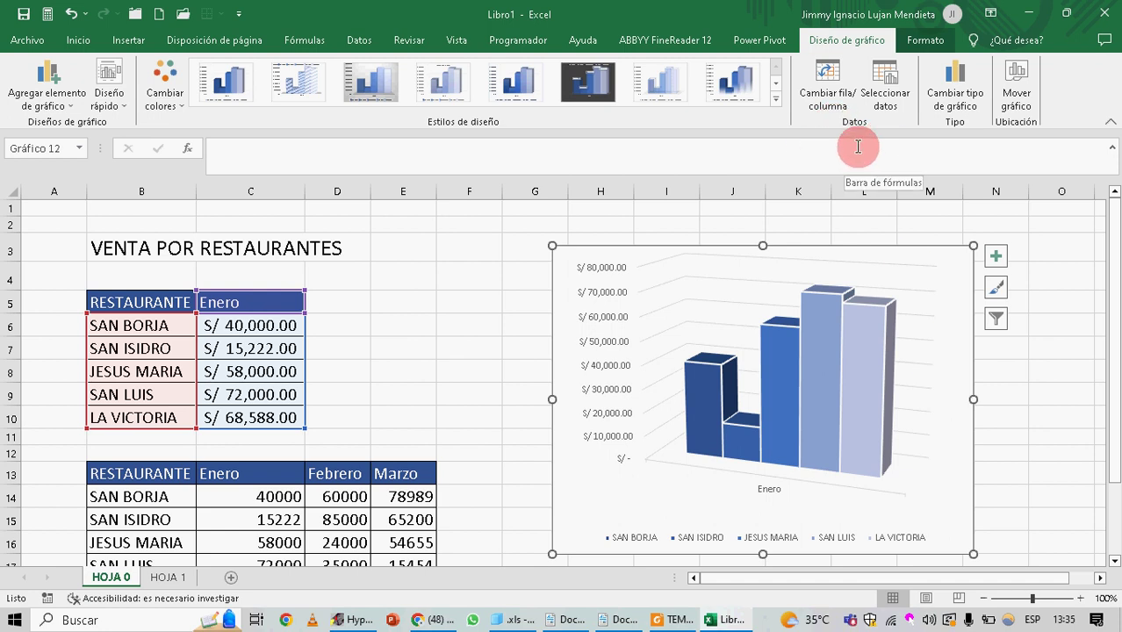
pyautogui.click(837, 81)
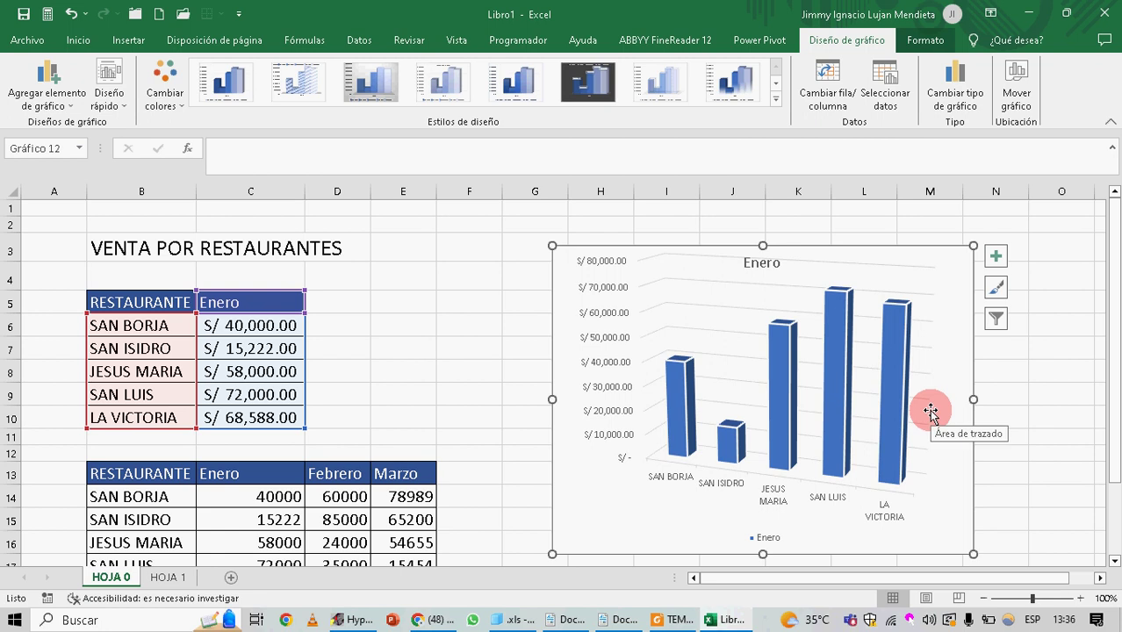
pyautogui.click(832, 105)
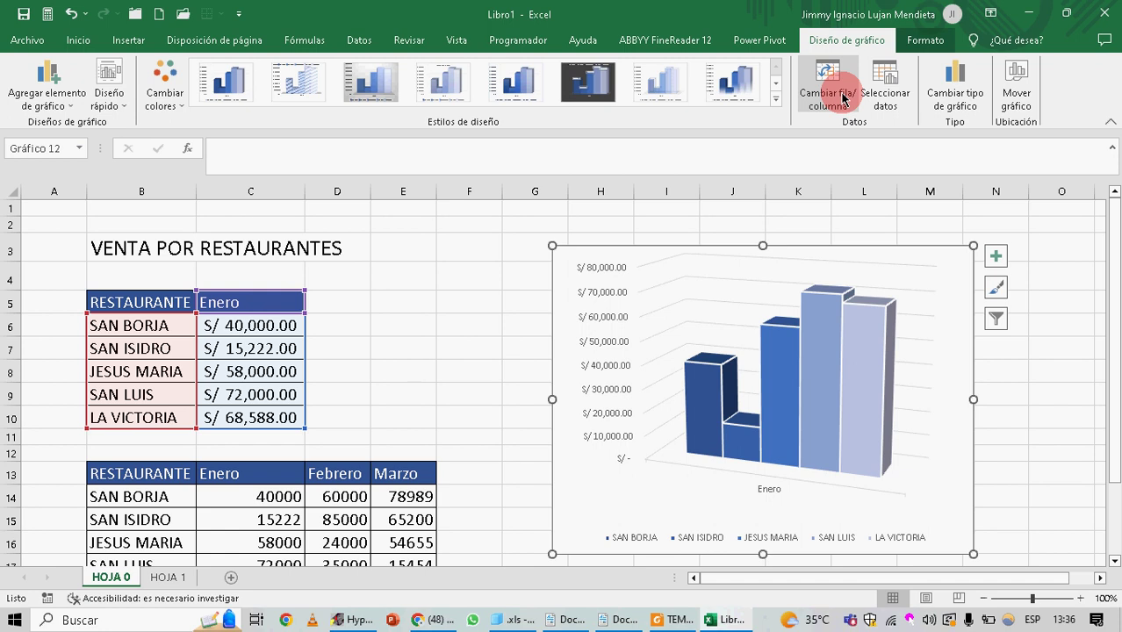
pyautogui.click(842, 97)
pyautogui.click(842, 98)
pyautogui.click(842, 98)
pyautogui.click(842, 98)
pyautogui.click(843, 98)
pyautogui.click(842, 97)
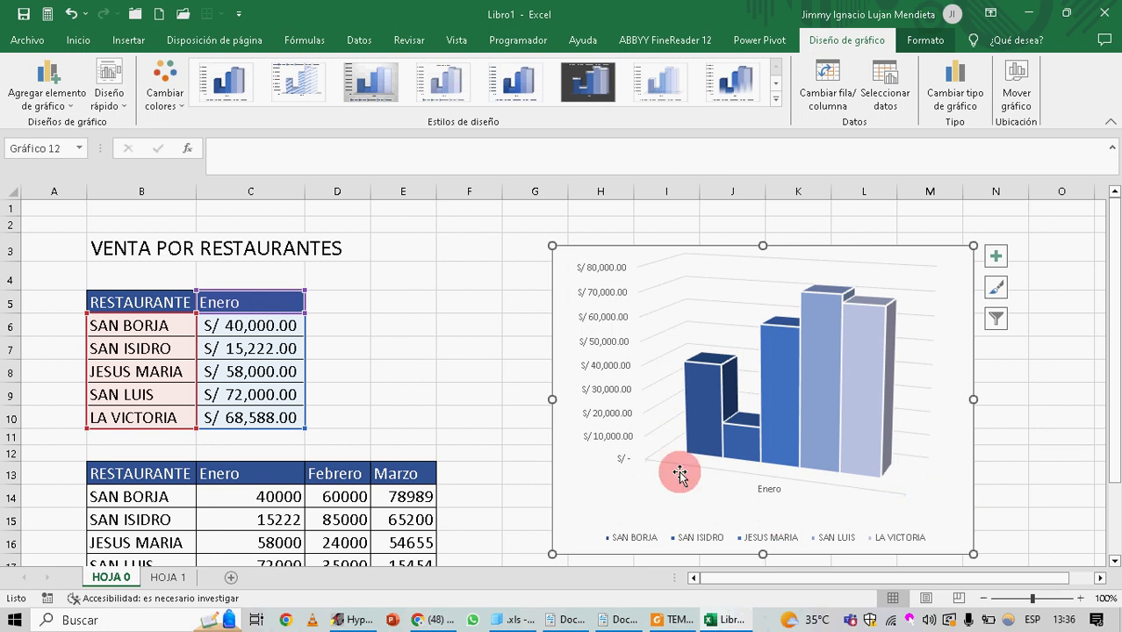
pyautogui.click(842, 105)
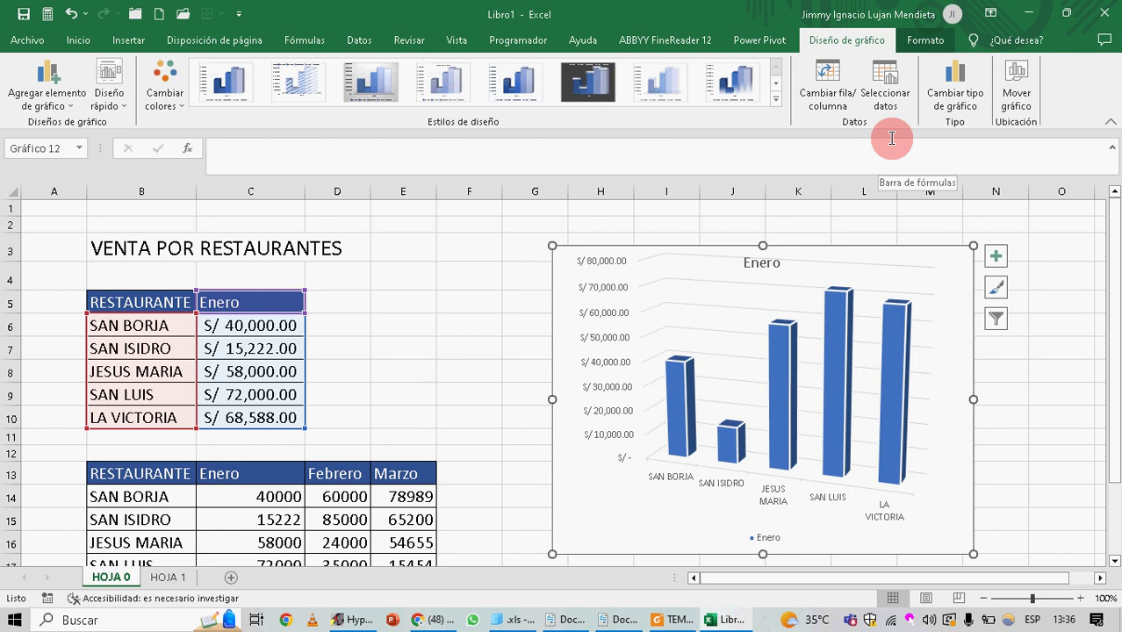
# Open the January chart's data source settings and examine the chart data range and the Enero series entry
pyautogui.click(894, 89)
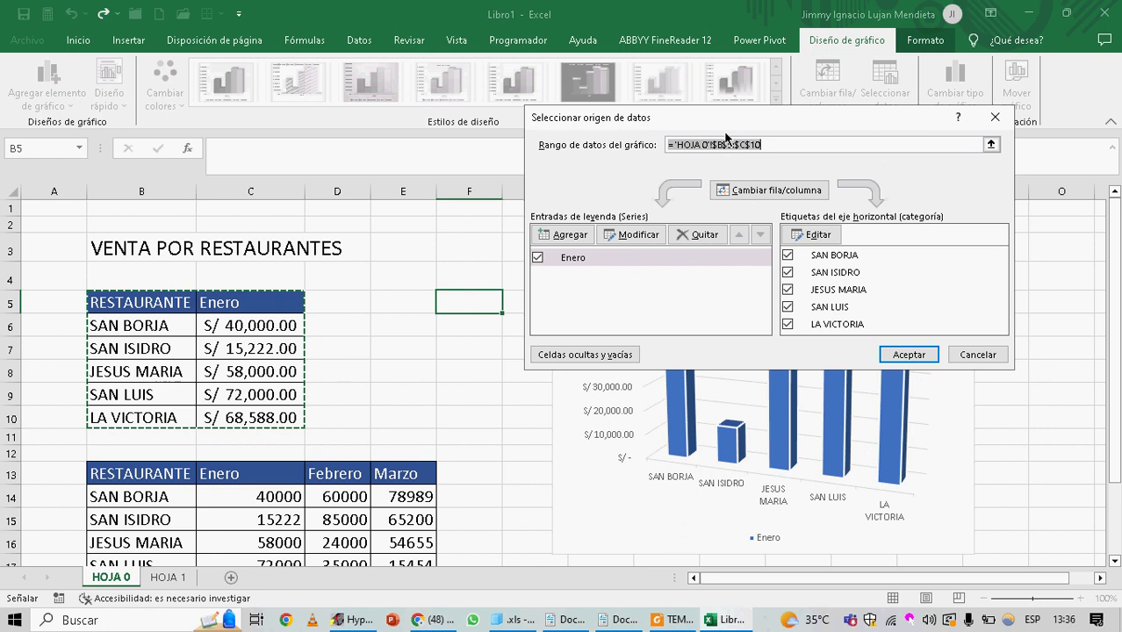
pyautogui.moveTo(726, 131); pyautogui.dragTo(646, 189)
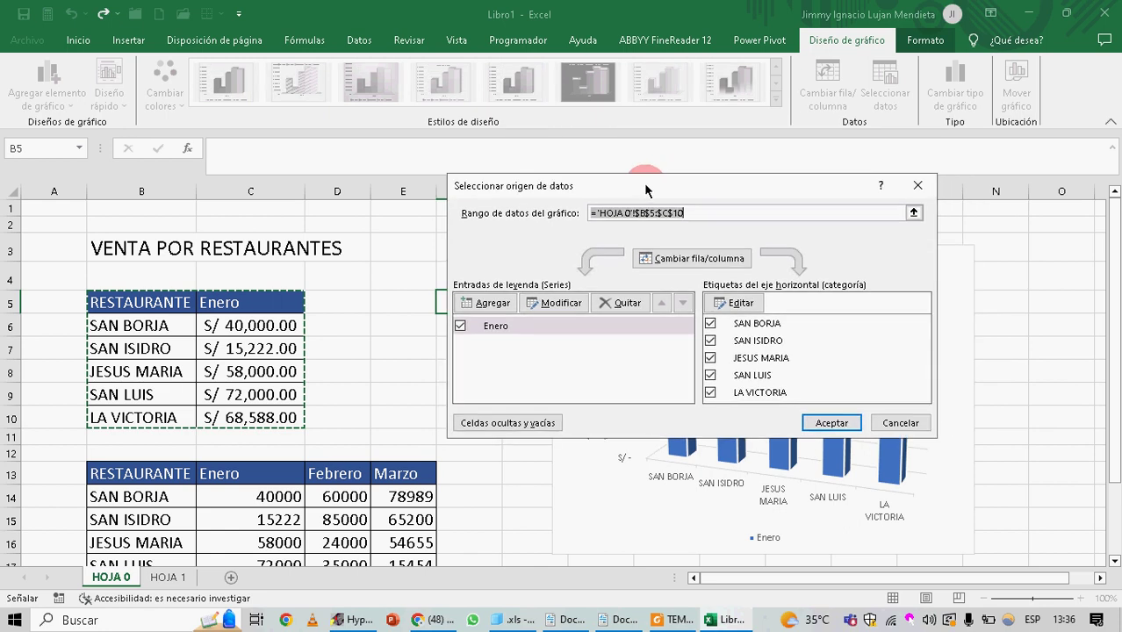
pyautogui.click(728, 213)
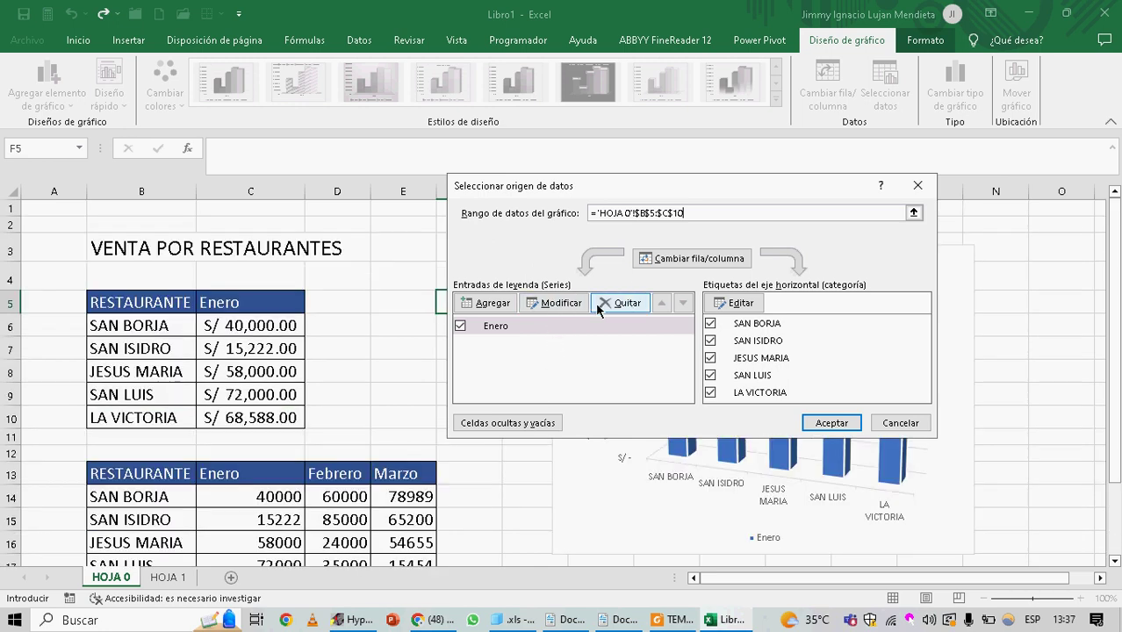
pyautogui.click(559, 327)
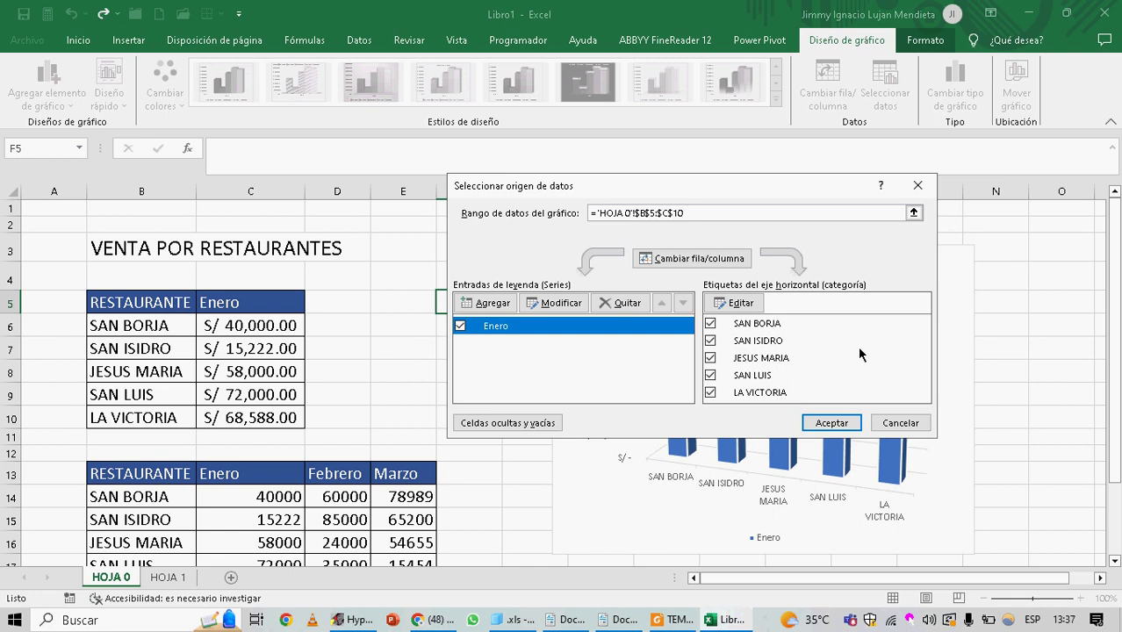
# Open the Enero series for editing, examine its name and values references, and try to alter the values range
pyautogui.click(534, 301)
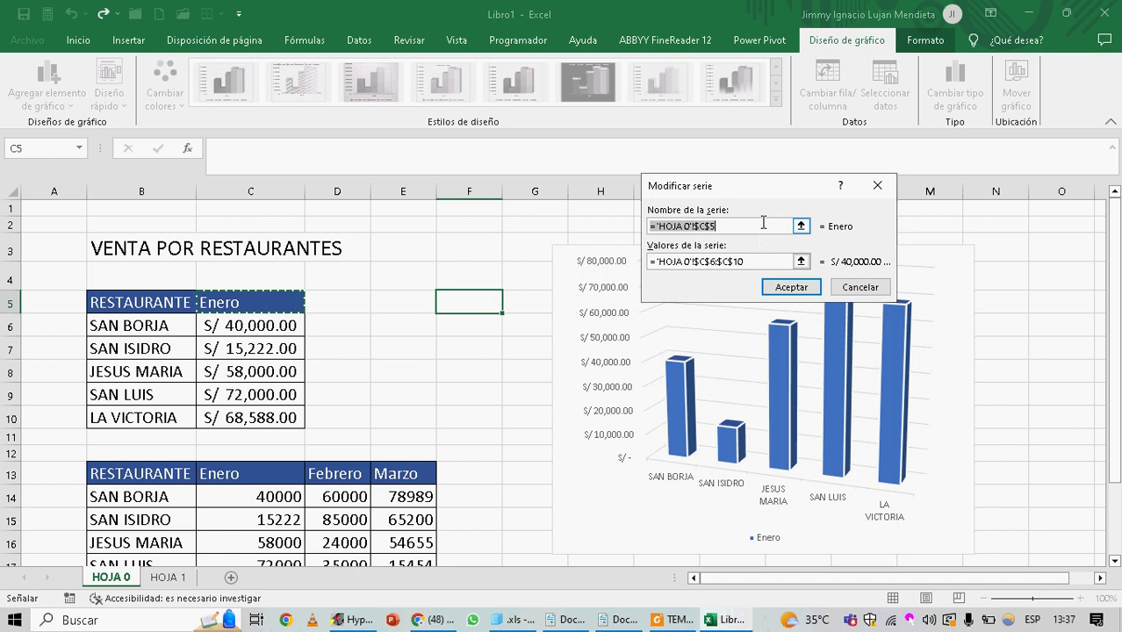
pyautogui.click(763, 223)
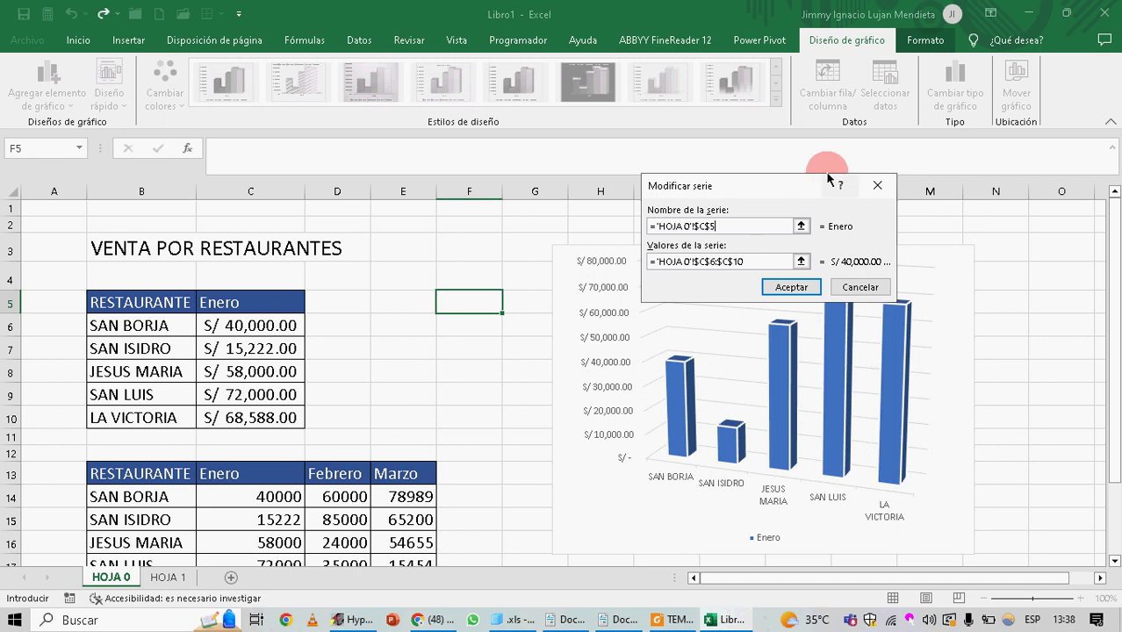
pyautogui.click(825, 325)
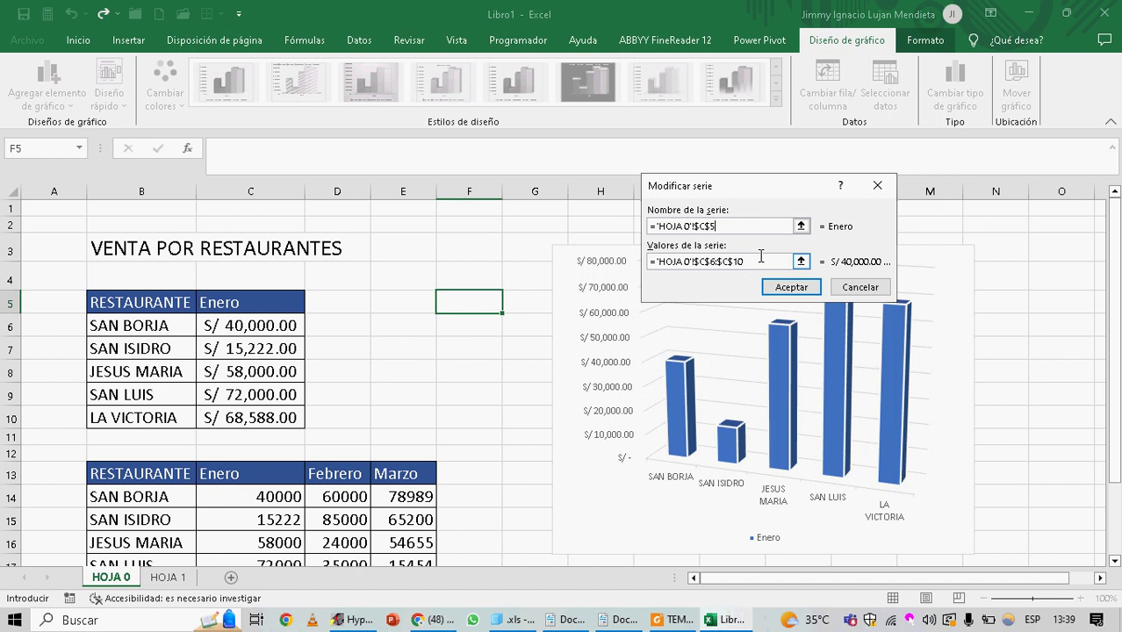
pyautogui.click(699, 262)
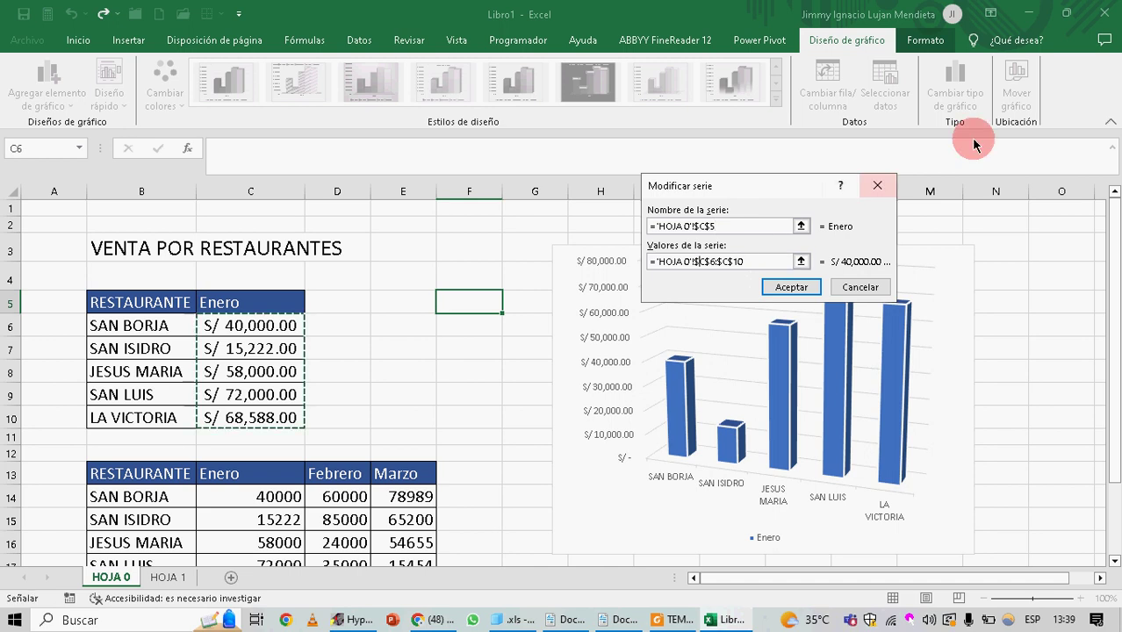
pyautogui.click(978, 142)
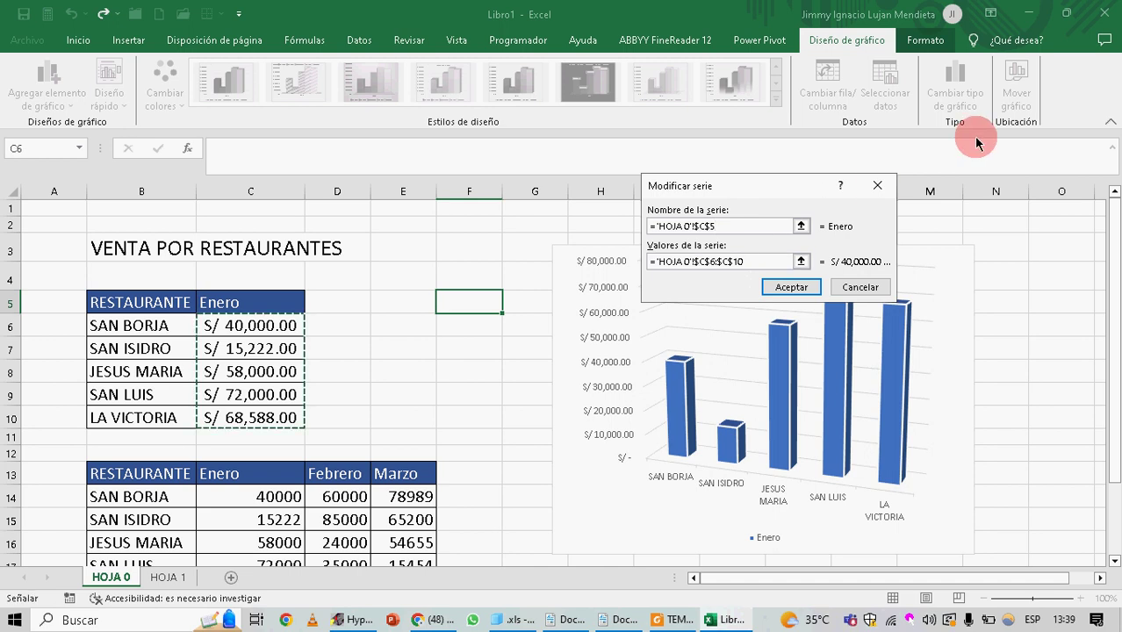
pyautogui.press('BackSpace')
pyautogui.press('Right')
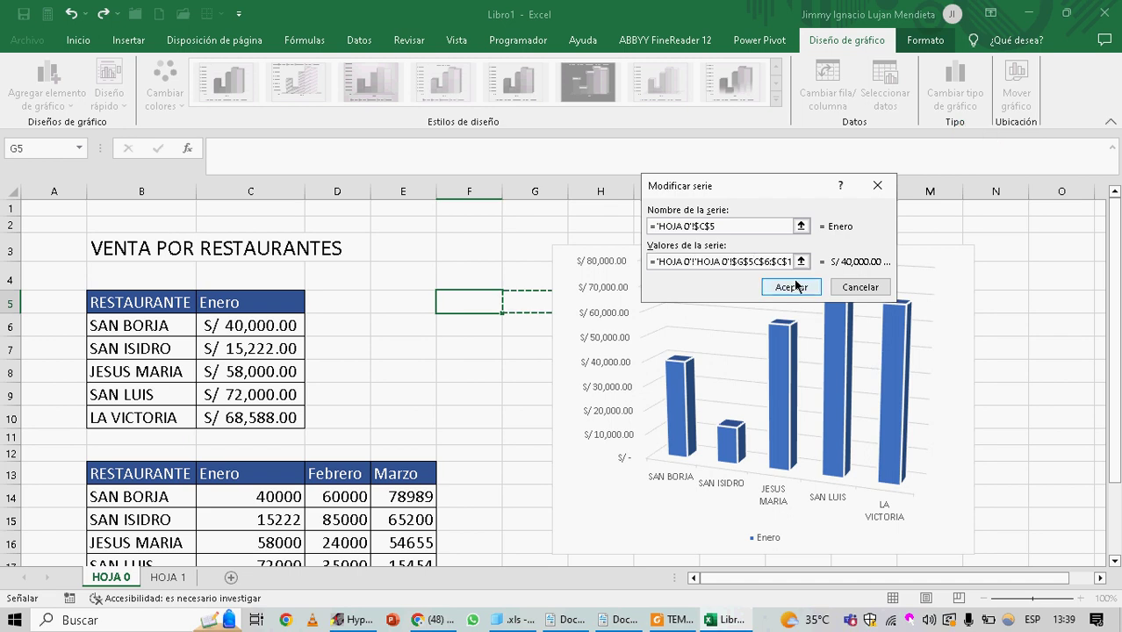
pyautogui.click(780, 287)
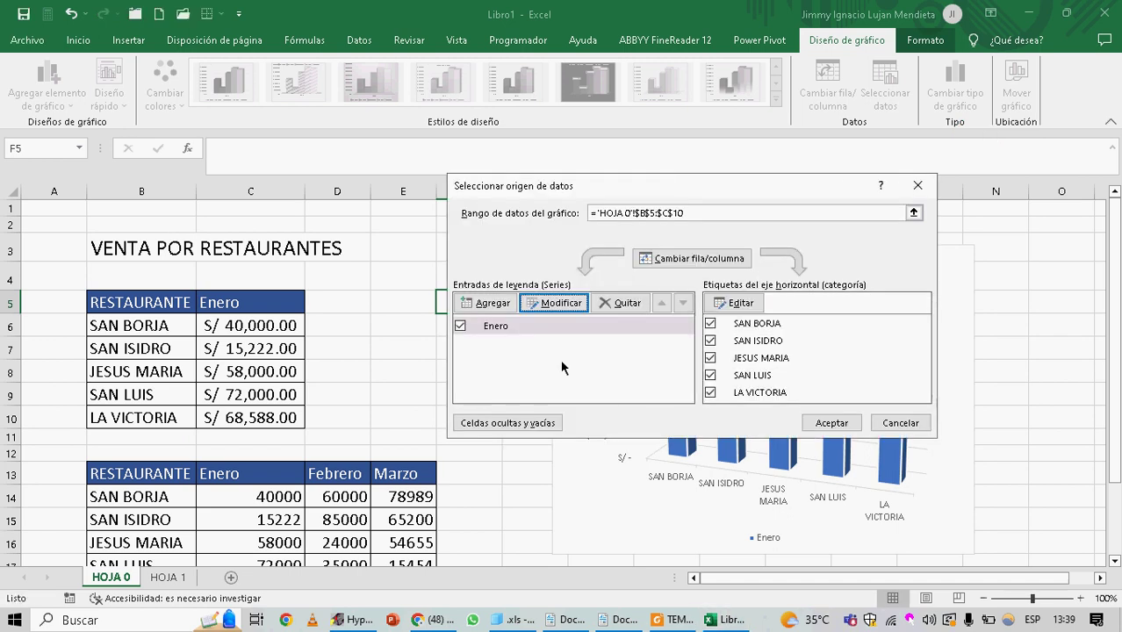
pyautogui.click(551, 325)
pyautogui.click(558, 303)
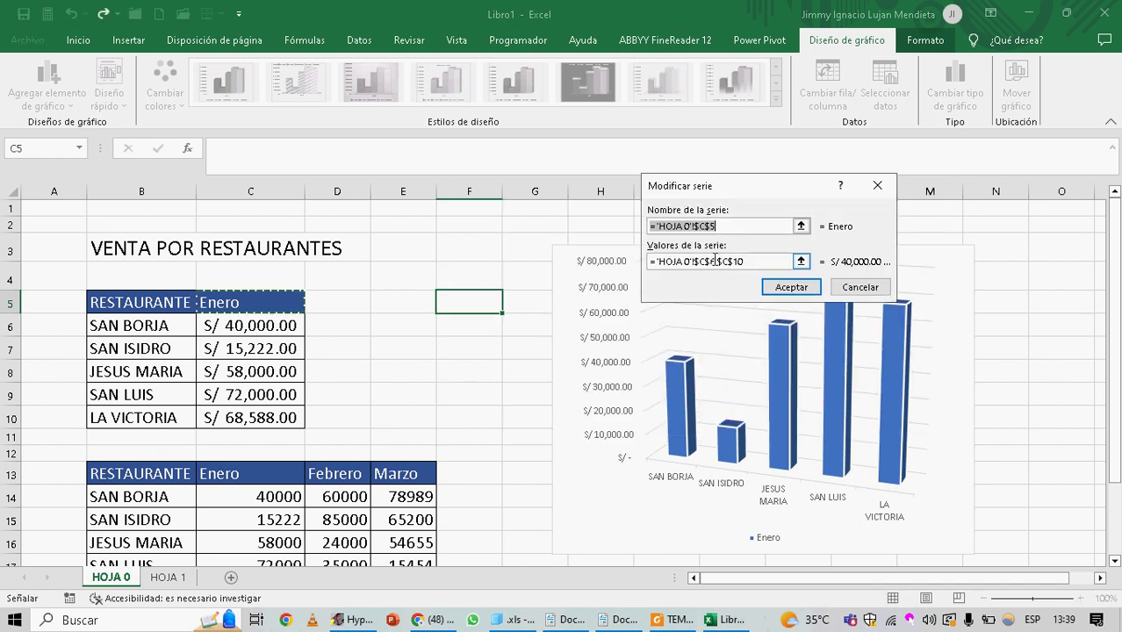
pyautogui.click(736, 261)
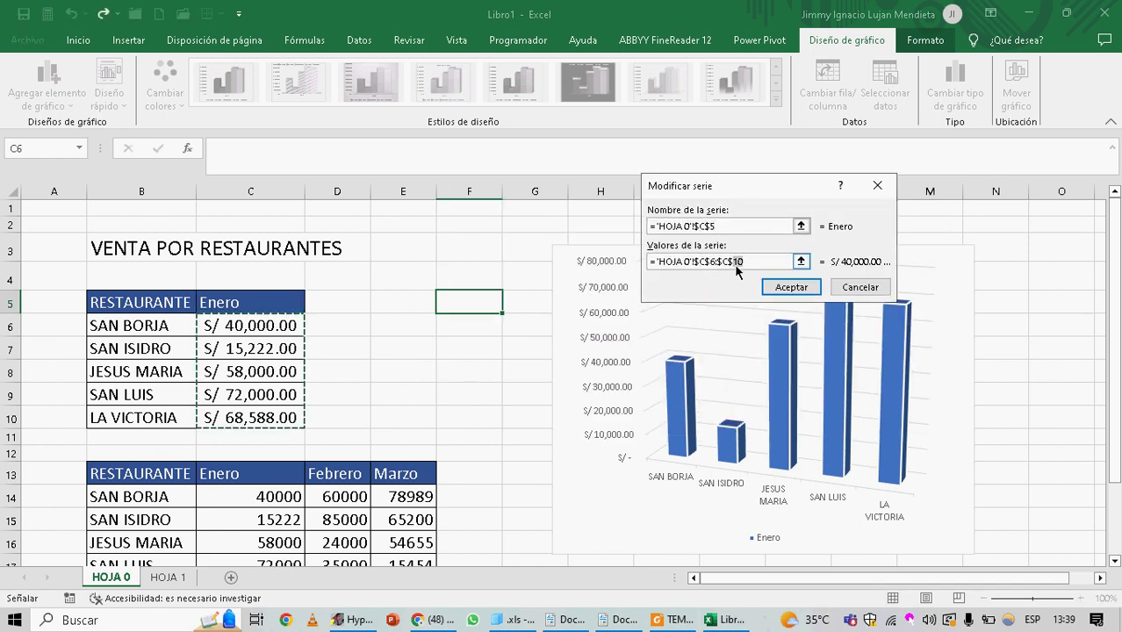
pyautogui.click(707, 262)
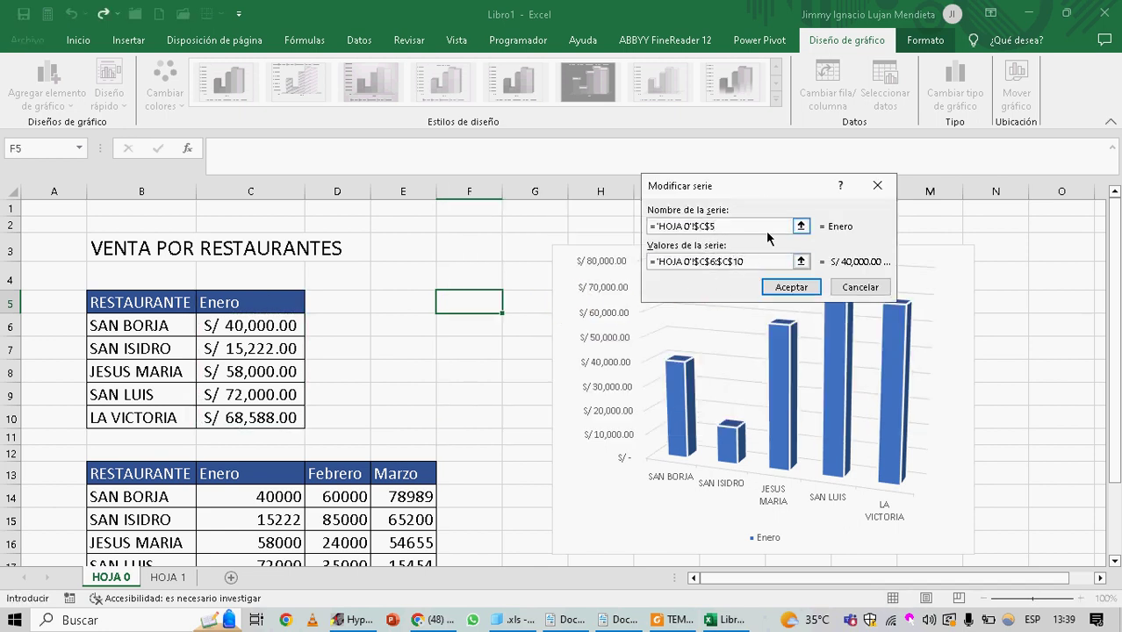
pyautogui.write('+')
pyautogui.press('Right')
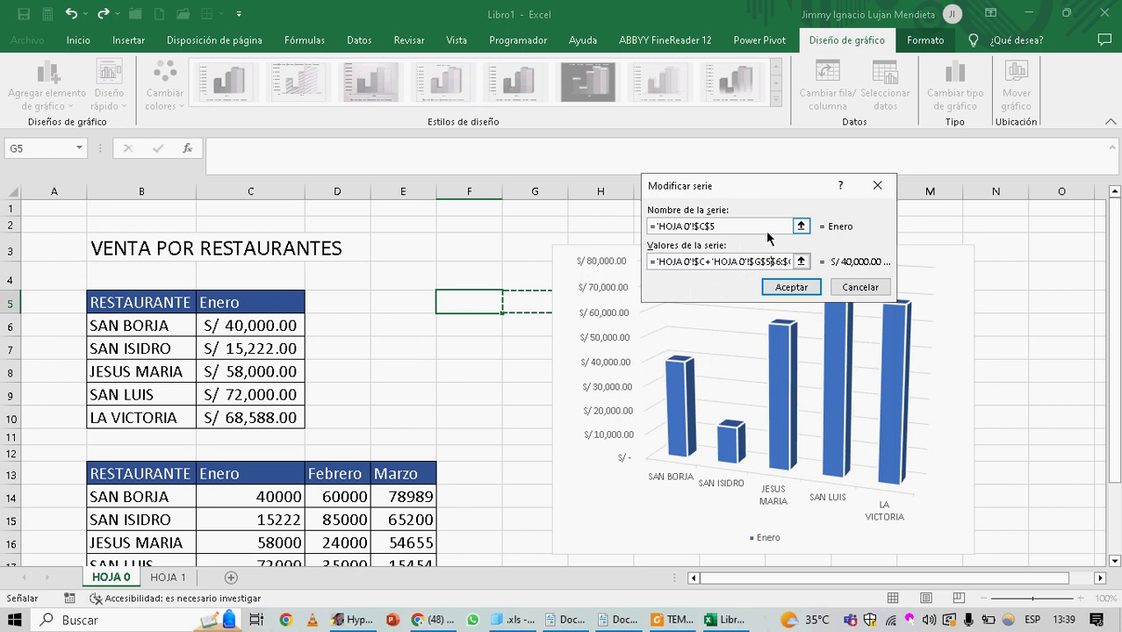
pyautogui.press('Escape')
# Open the Enero series for editing and remove the dollar signs from its values reference, making it 'HOJA 0'!C6:C10
pyautogui.click(549, 301)
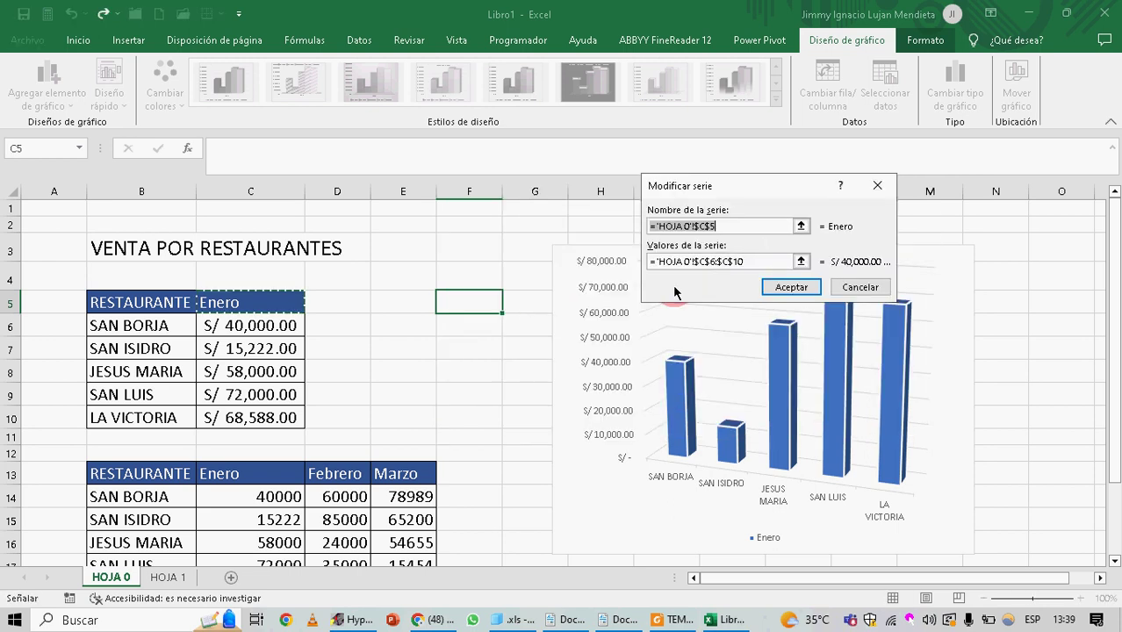
pyautogui.click(743, 260)
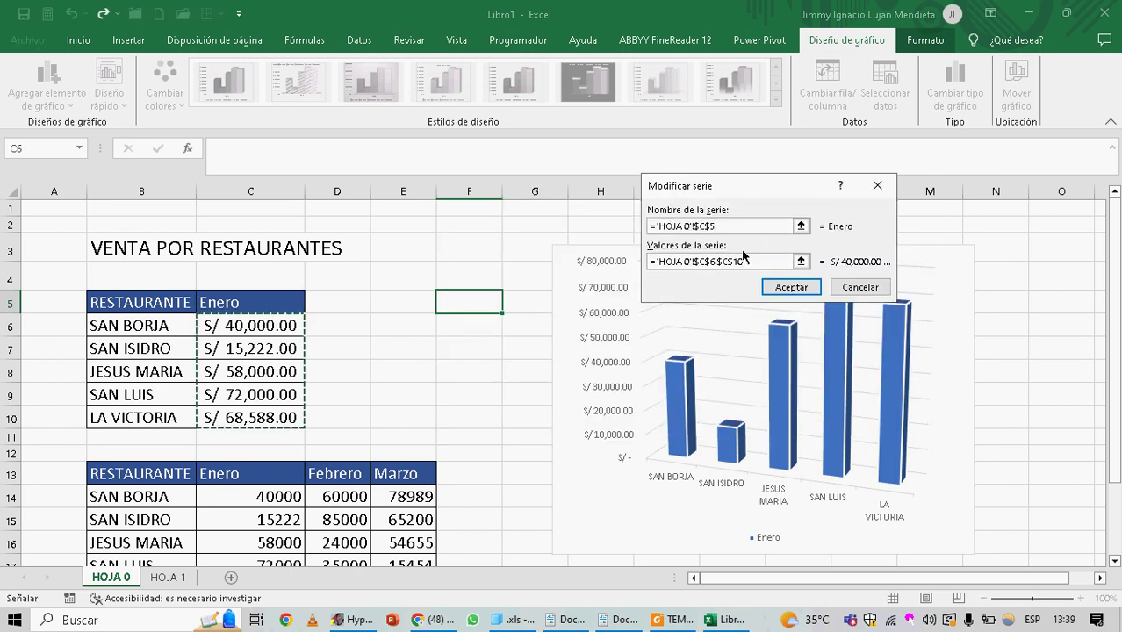
pyautogui.press('Delete')
pyautogui.click(702, 262)
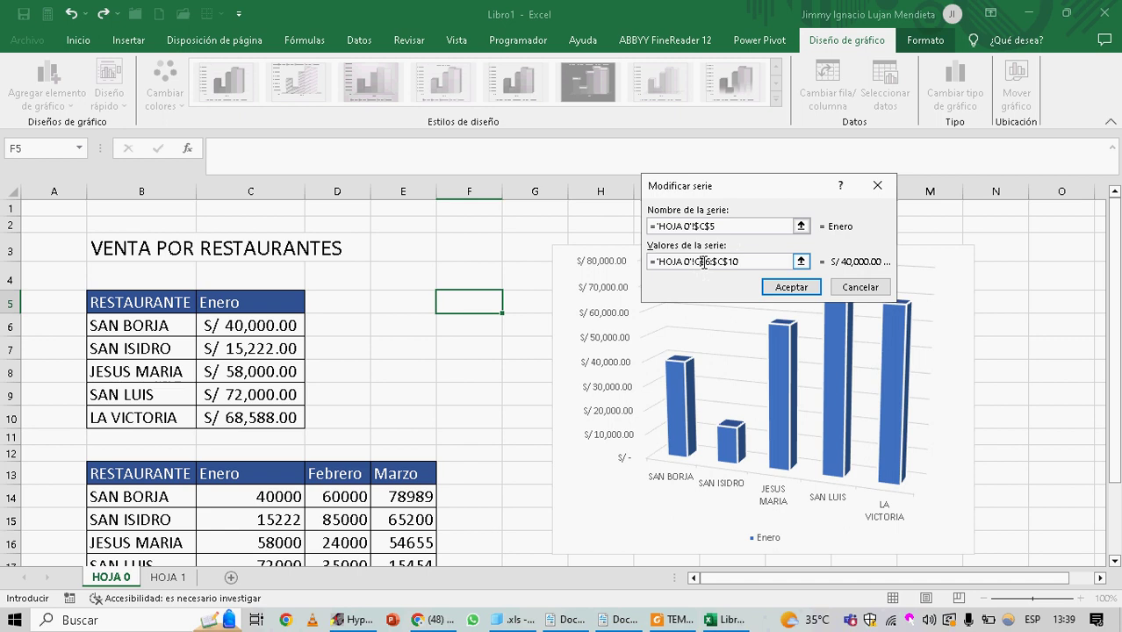
pyautogui.press('Delete')
pyautogui.click(716, 262)
pyautogui.press('Delete')
# Change the Enero series name reference to the relative form 'HOJA 0'!C5, check the values reference, and discard the series edits
pyautogui.click(708, 226)
pyautogui.click(675, 263)
pyautogui.click(698, 226)
pyautogui.press('BackSpace')
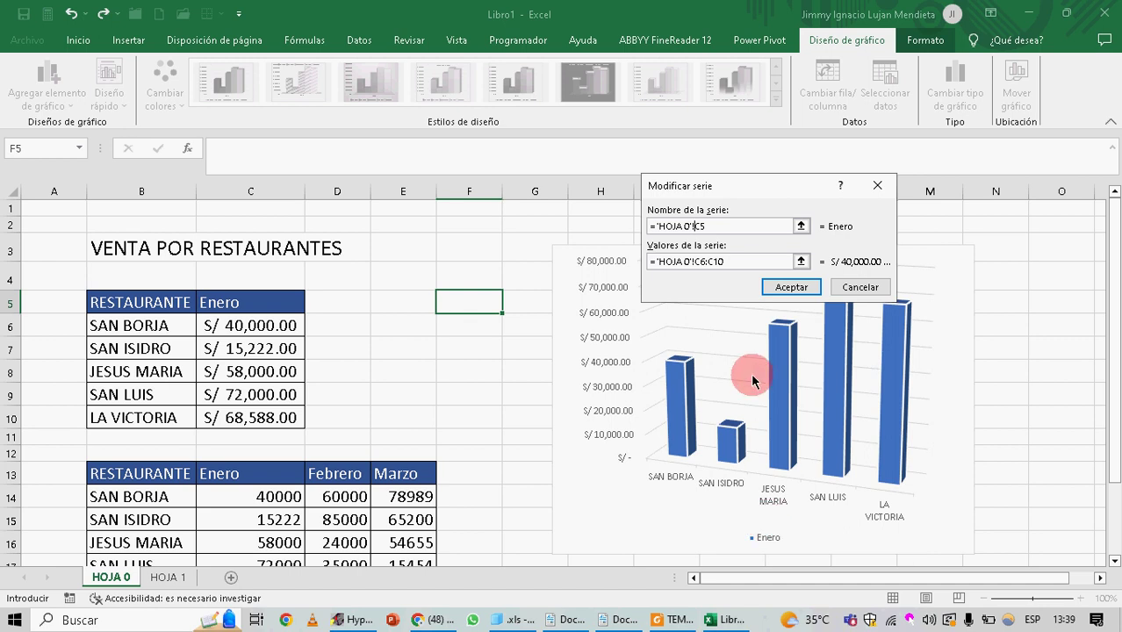
pyautogui.click(742, 261)
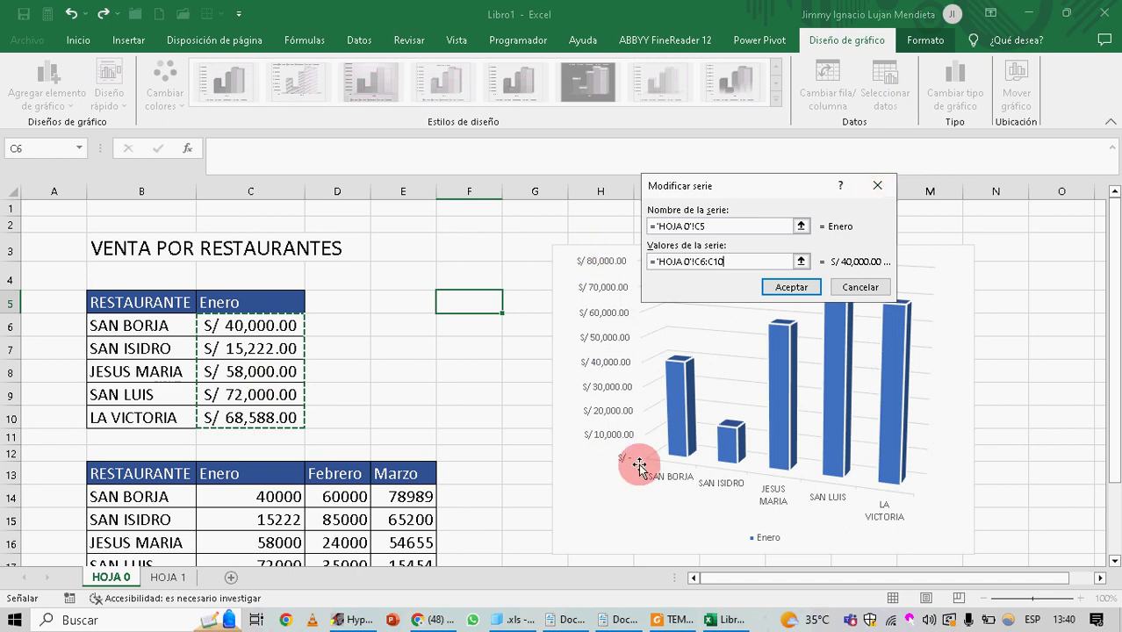
pyautogui.click(860, 288)
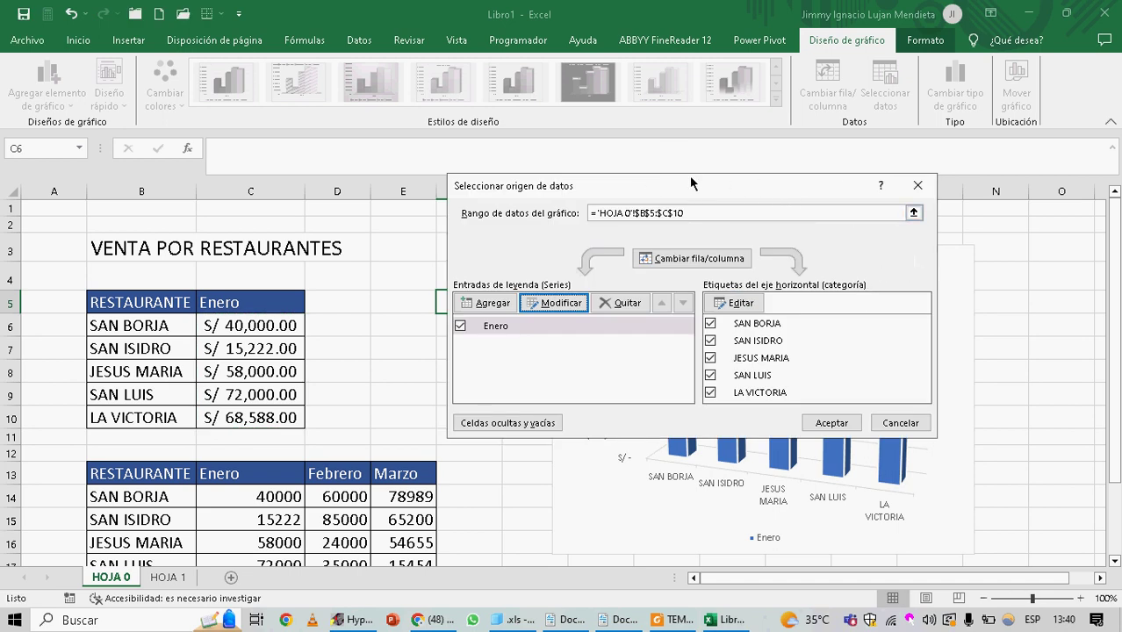
# Move the data source dialog higher and examine the cell range used for the horizontal axis labels
pyautogui.moveTo(691, 182); pyautogui.dragTo(685, 114)
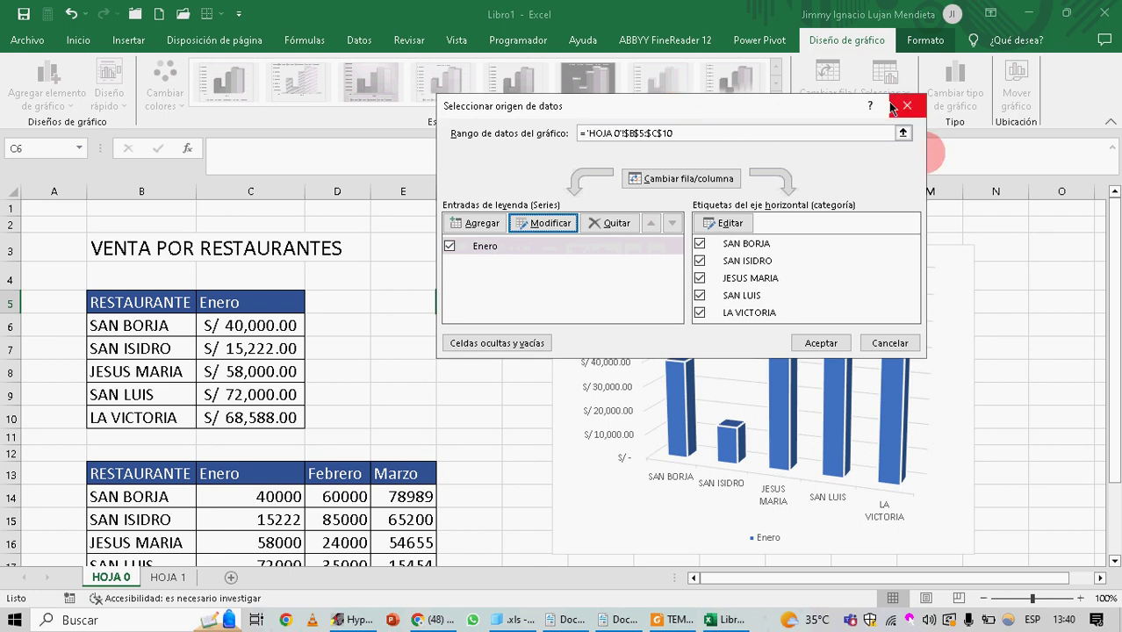
pyautogui.click(729, 223)
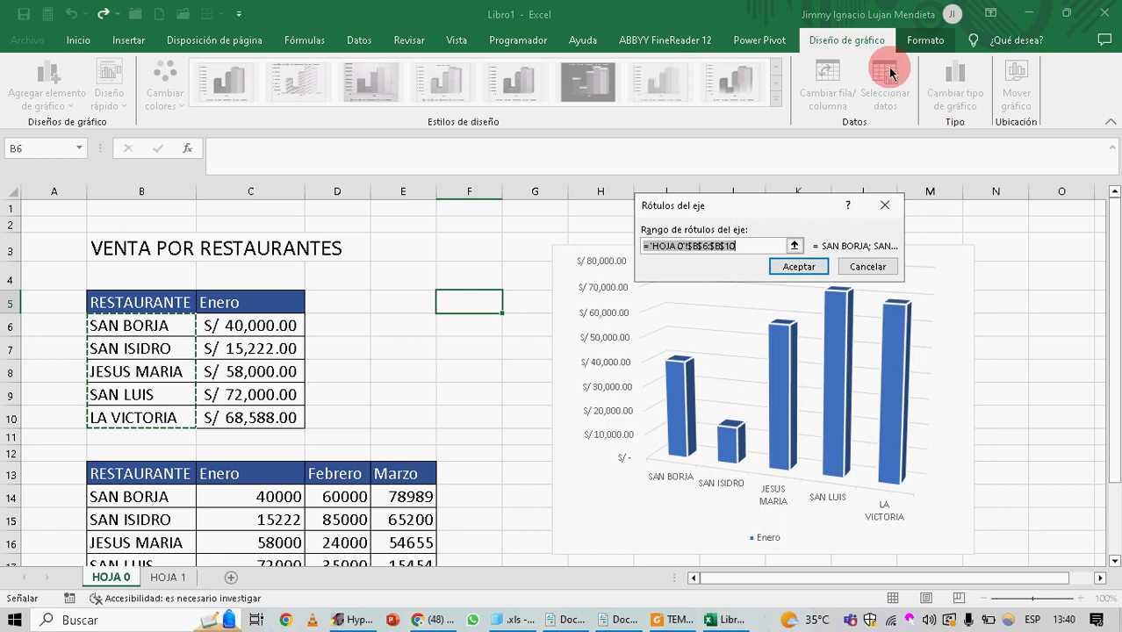
pyautogui.click(869, 274)
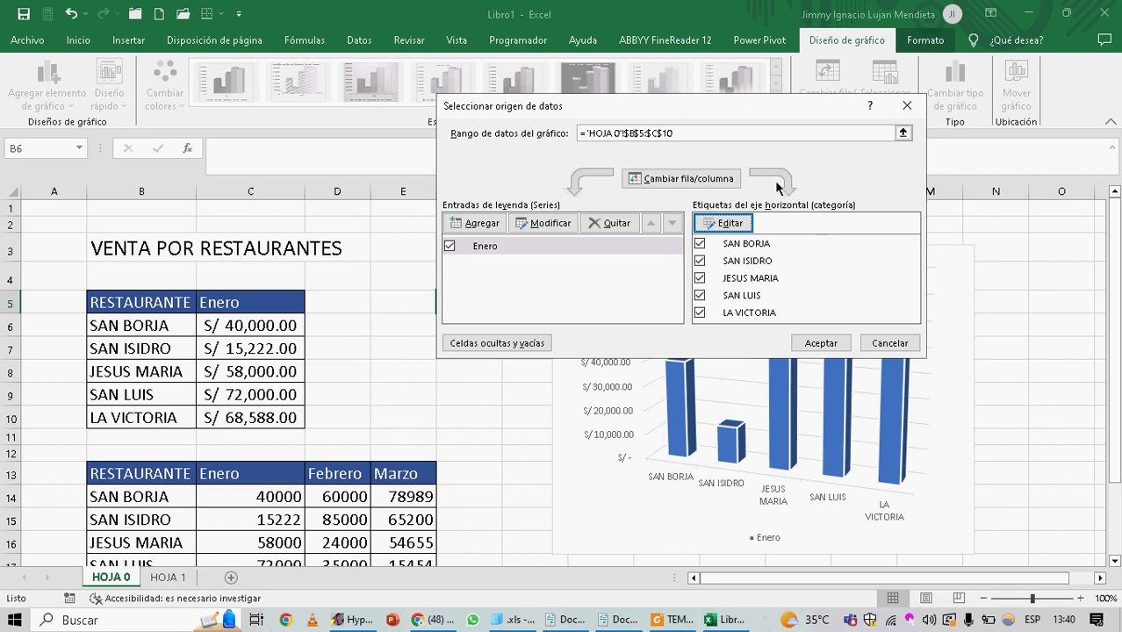
pyautogui.click(742, 224)
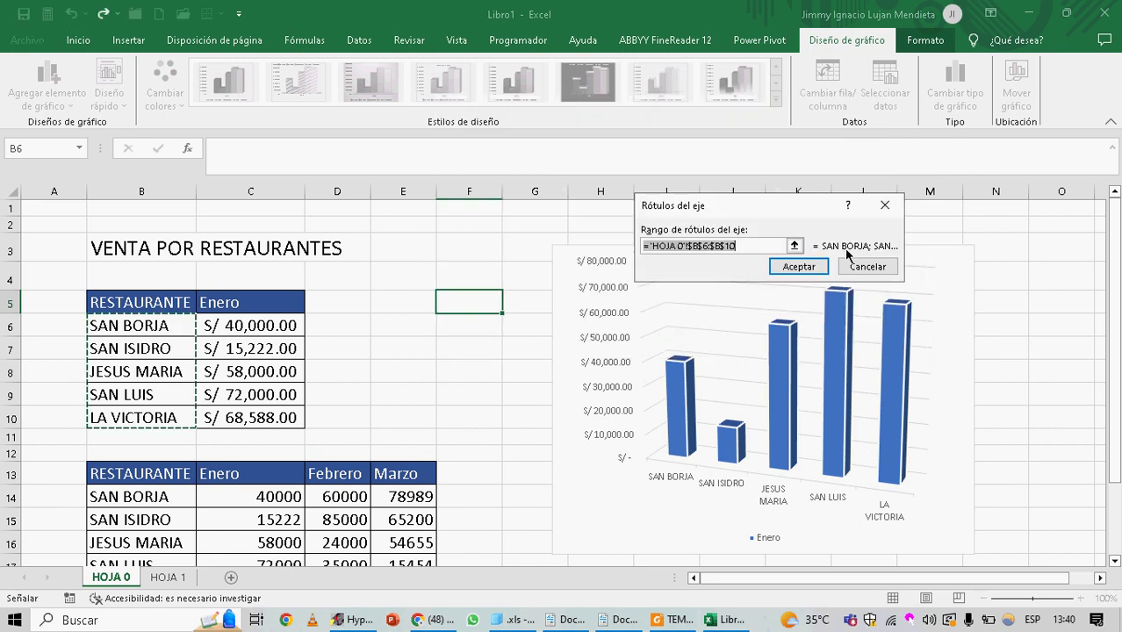
pyautogui.click(751, 247)
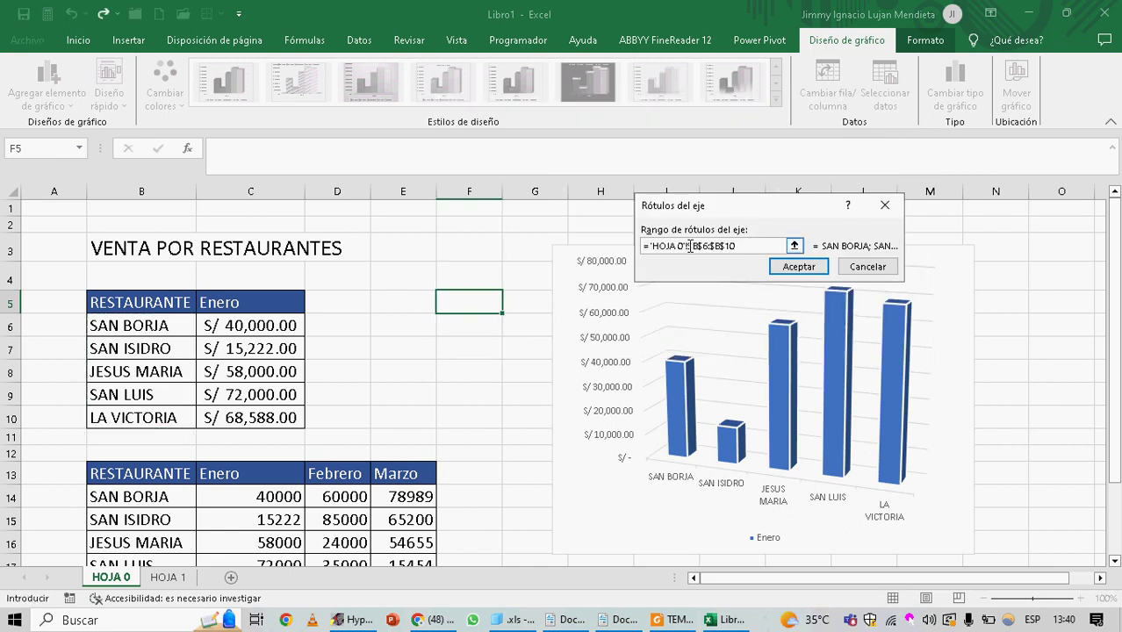
pyautogui.press('Right')
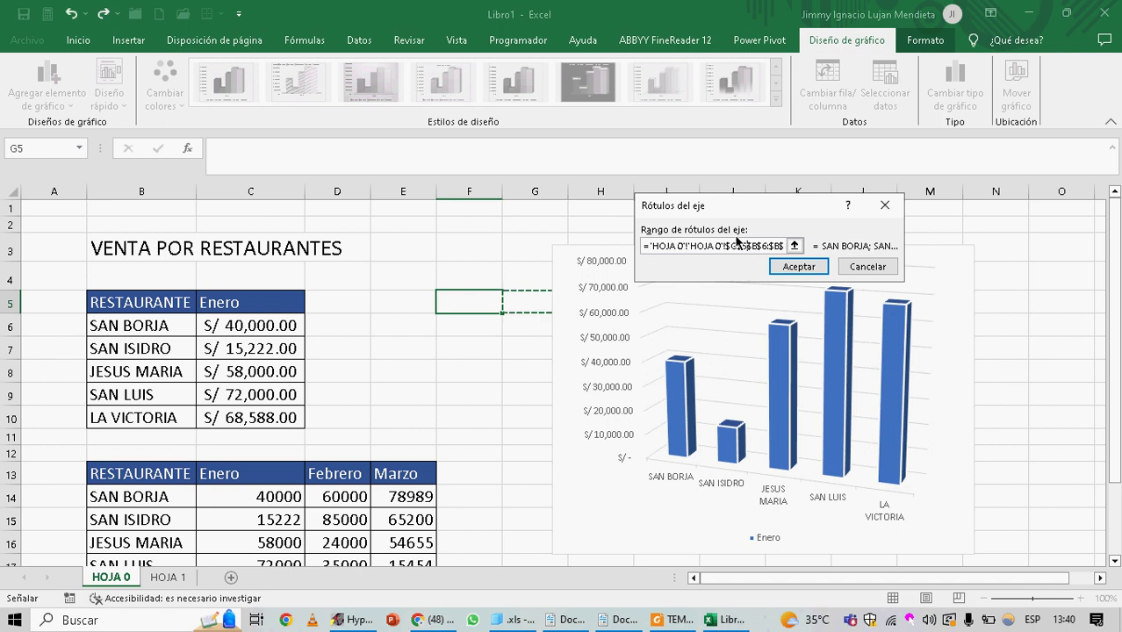
pyautogui.press('Escape')
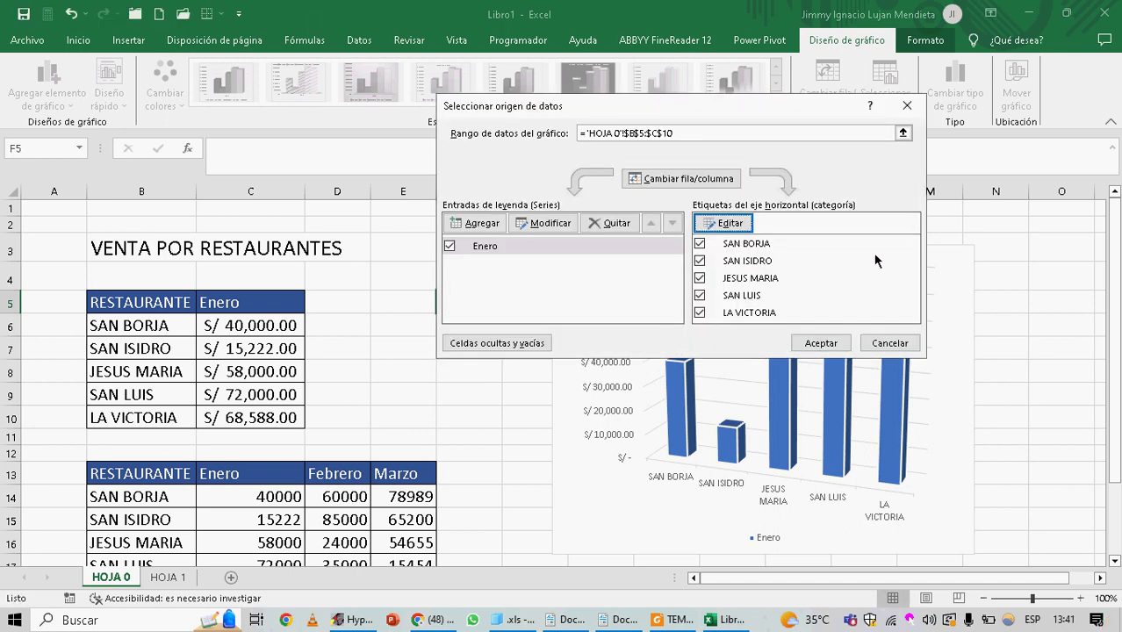
# Make the axis label range relative as 'HOJA 0'!B6:B10, and cancel both the label edit and the data source settings
pyautogui.click(728, 223)
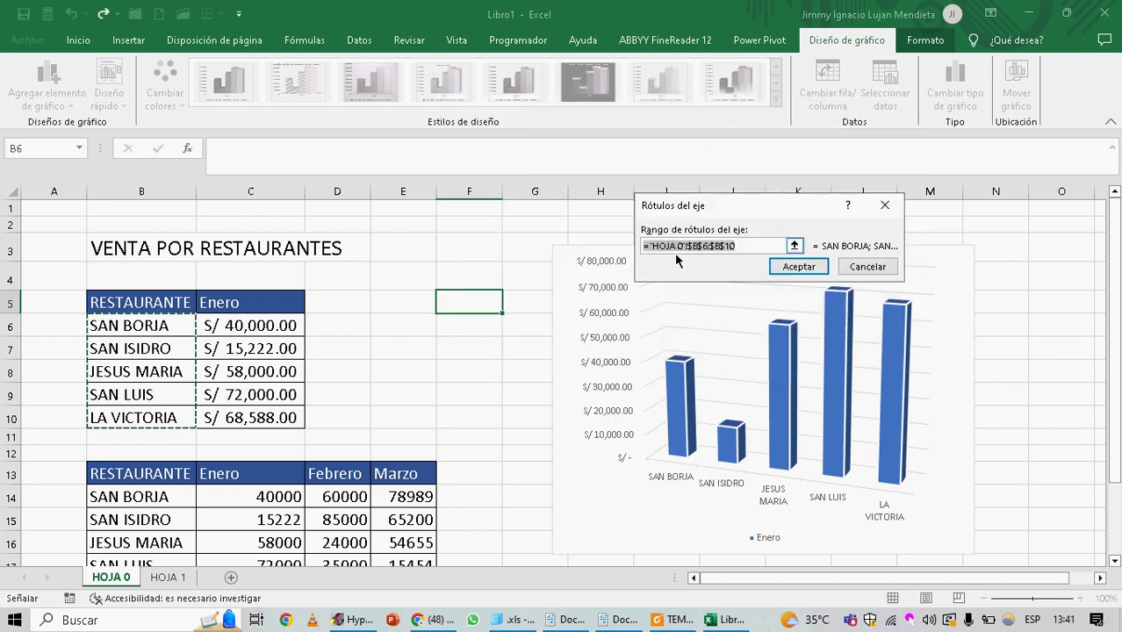
pyautogui.click(685, 246)
pyautogui.press('F4')
pyautogui.press('F4')
pyautogui.press('F4')
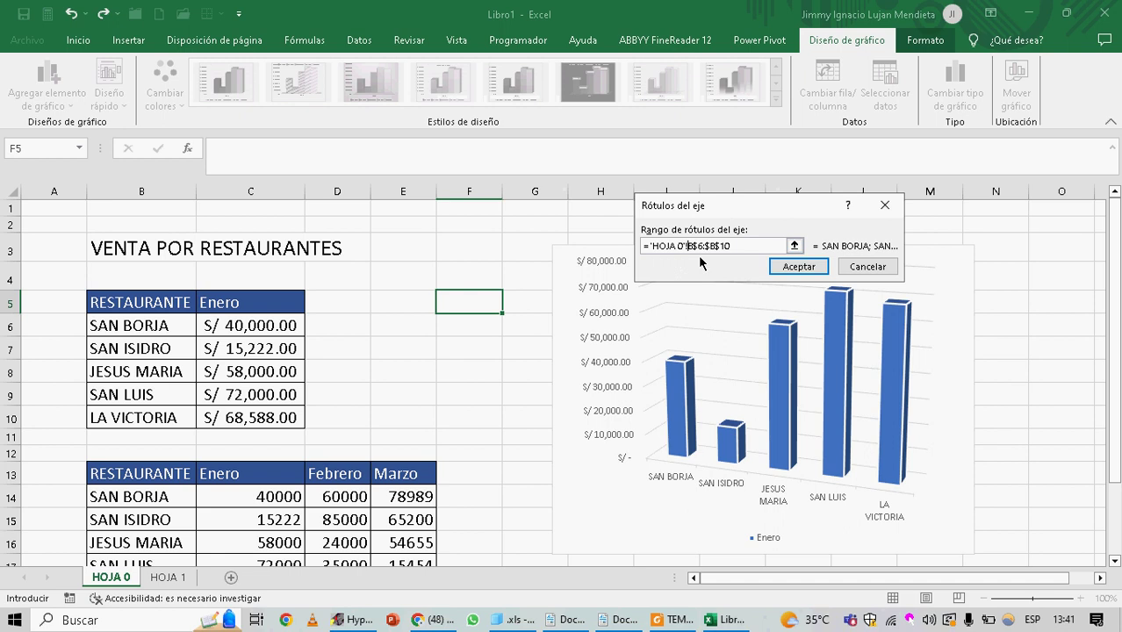
pyautogui.click(701, 246)
pyautogui.press('F4')
pyautogui.press('F4')
pyautogui.press('F4')
pyautogui.click(751, 151)
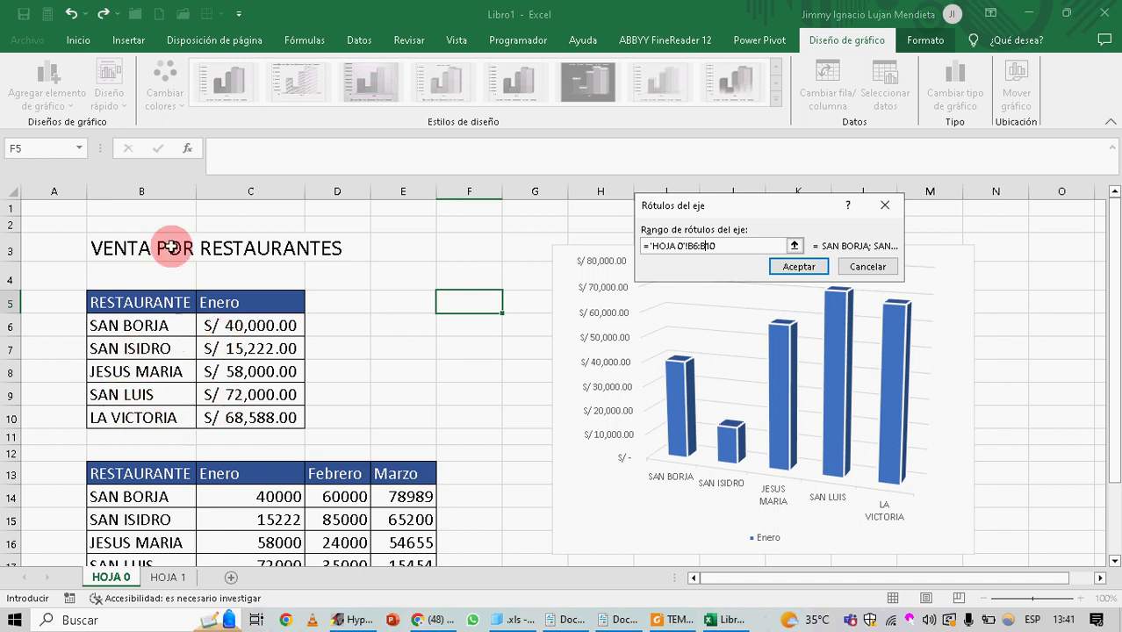
pyautogui.click(870, 267)
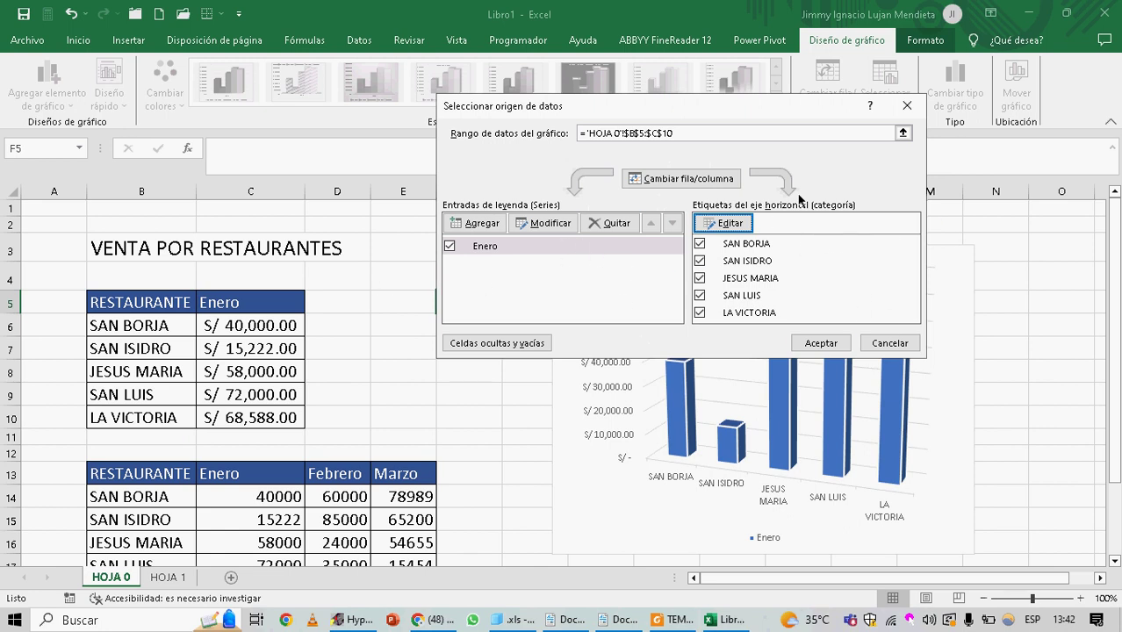
pyautogui.click(890, 343)
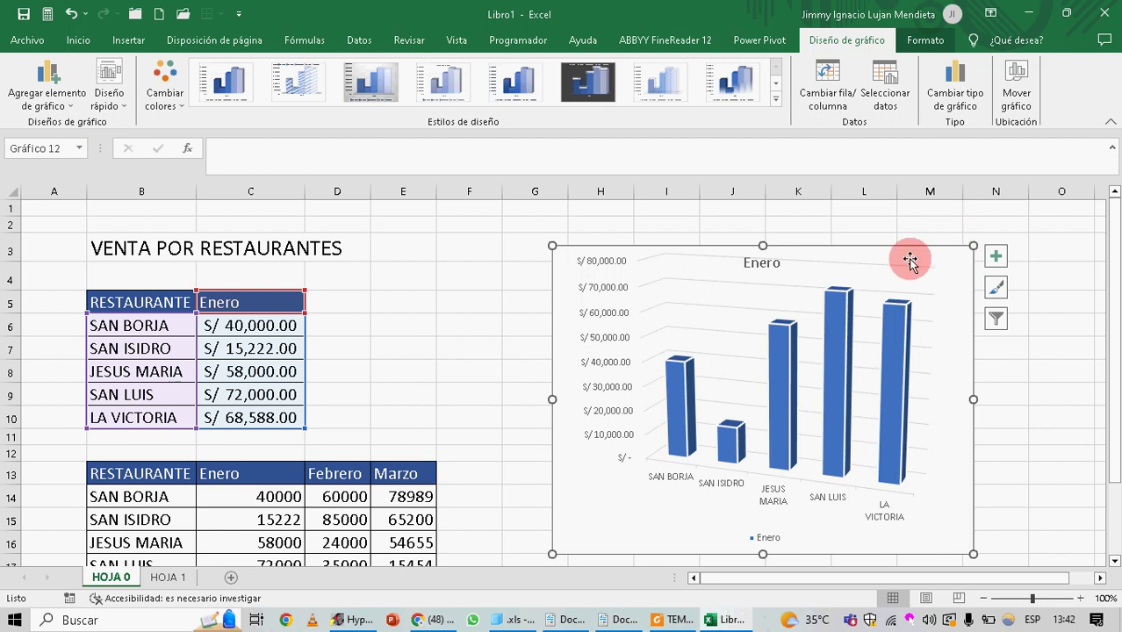
# Reopen the January chart's data source settings and review the Enero series' name and values references without changing them
pyautogui.click(902, 117)
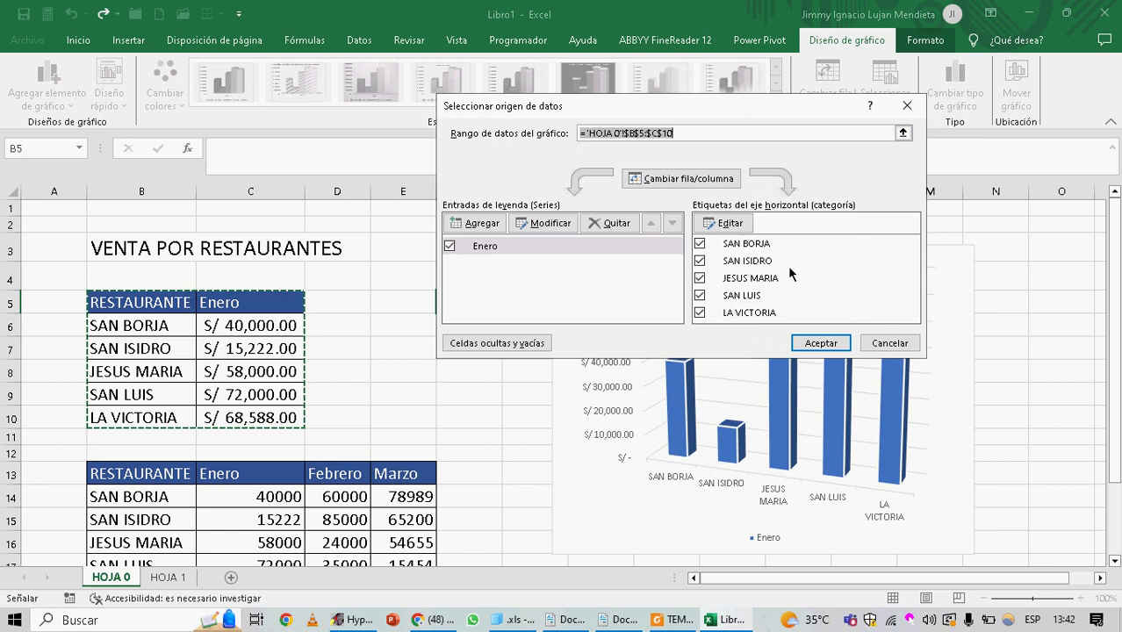
pyautogui.click(541, 270)
pyautogui.click(541, 270)
pyautogui.click(545, 225)
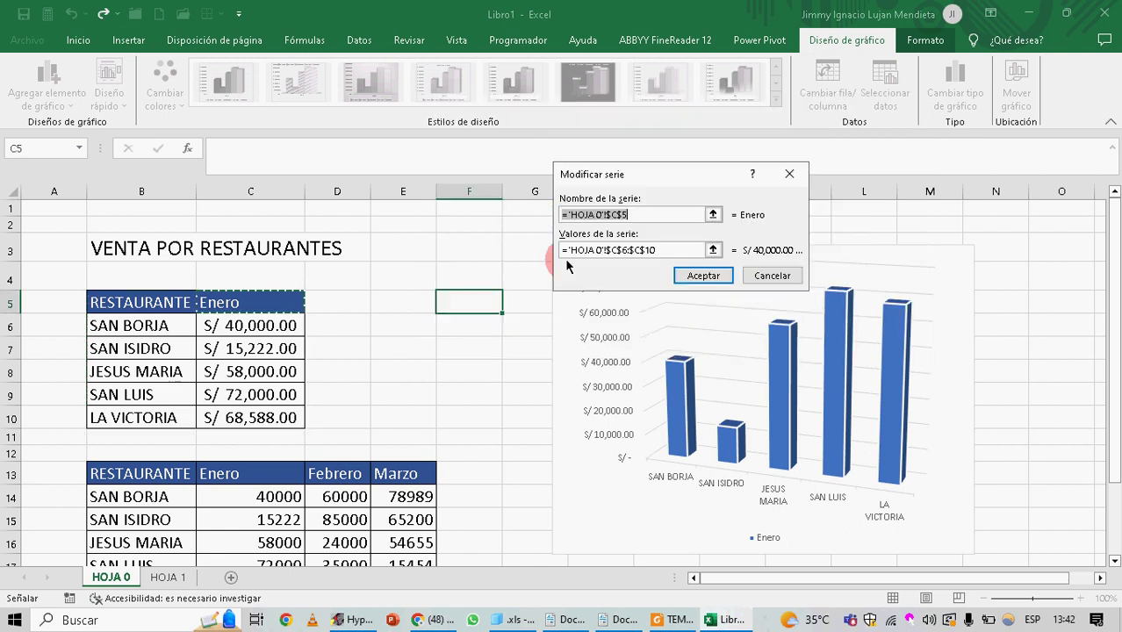
pyautogui.click(663, 214)
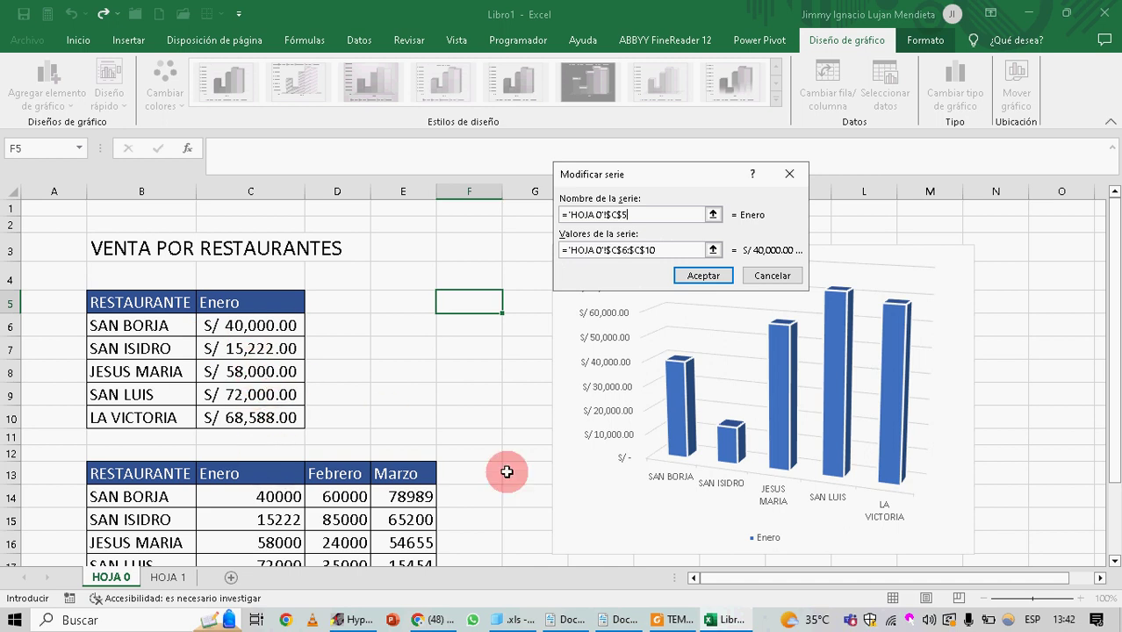
pyautogui.click(781, 278)
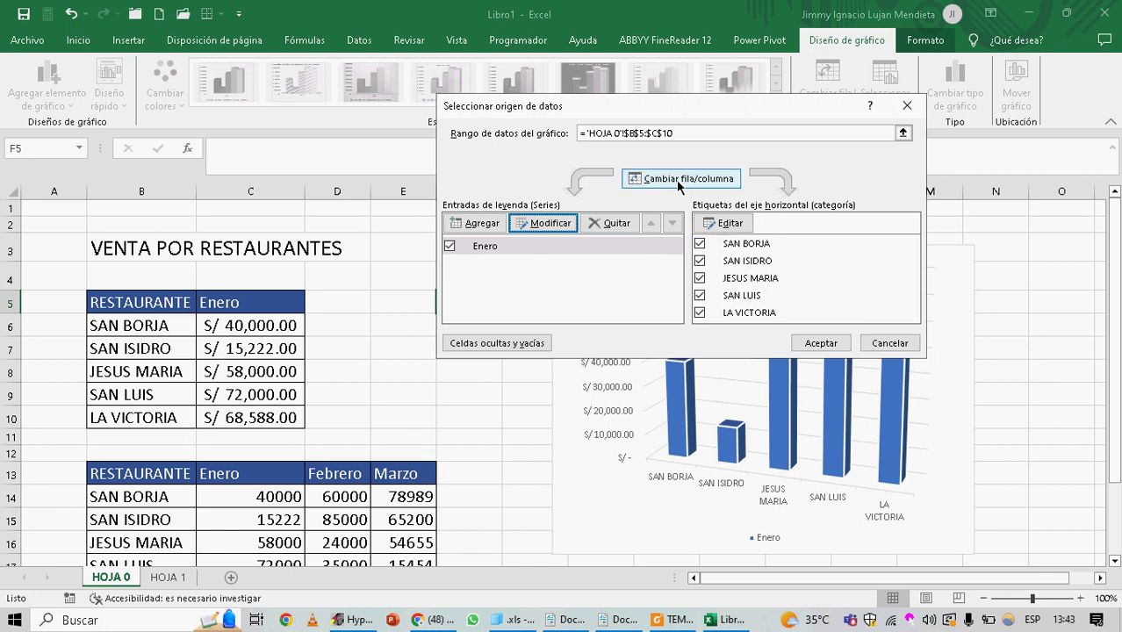
# Swap rows and columns repeatedly in the data source settings, ending with Enero as the series and the restaurants as categories
pyautogui.click(705, 184)
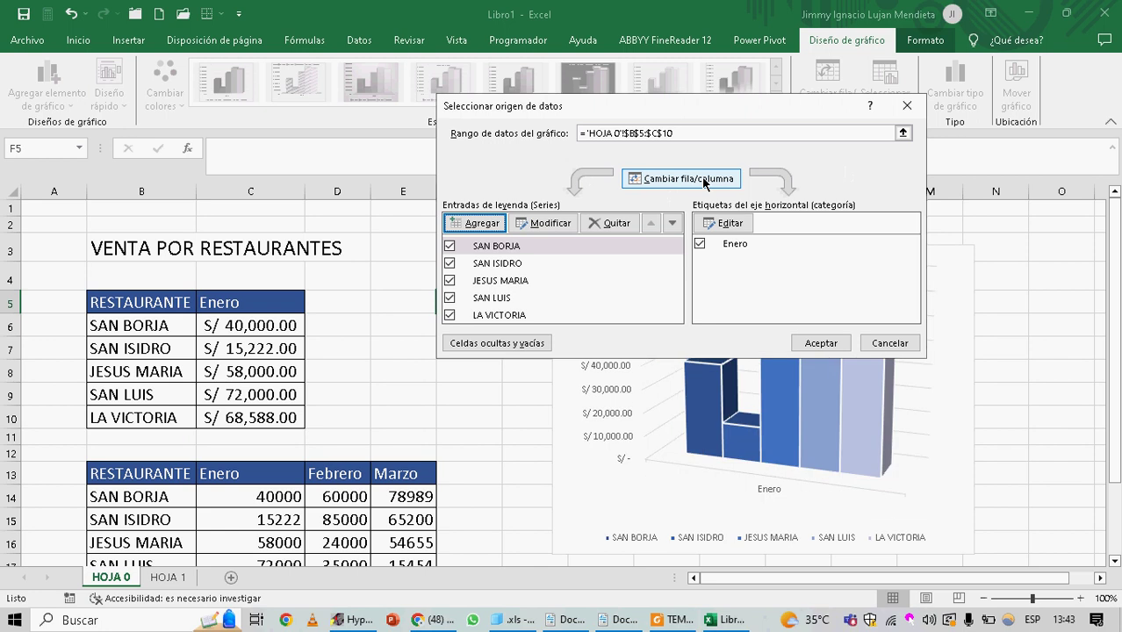
pyautogui.moveTo(738, 108); pyautogui.dragTo(707, 218)
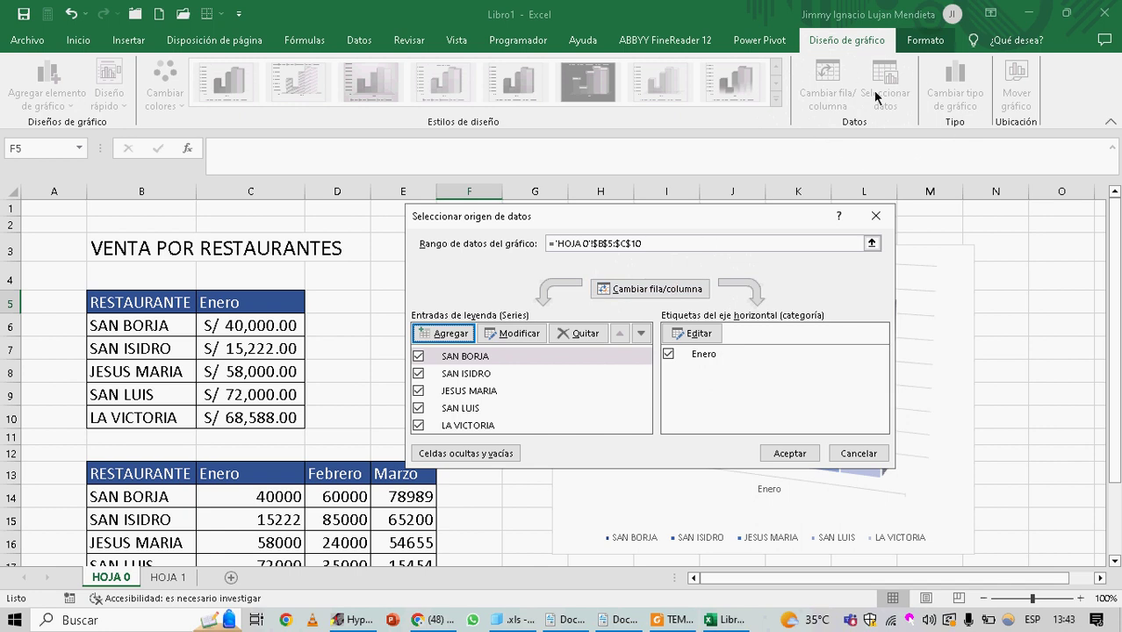
pyautogui.click(662, 294)
pyautogui.click(662, 294)
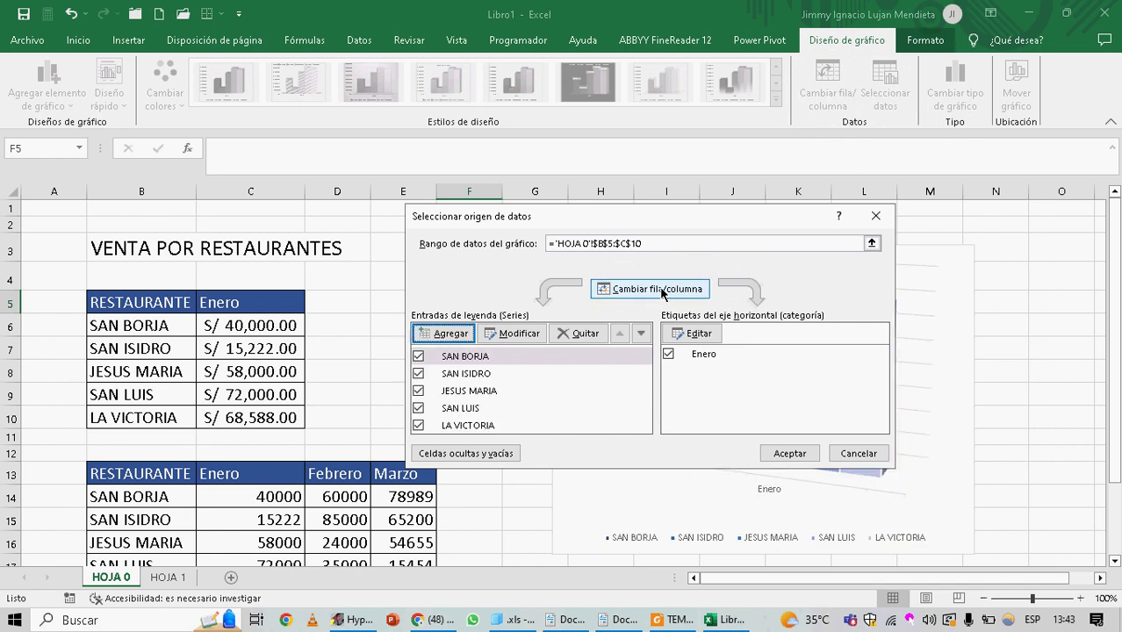
pyautogui.click(662, 294)
pyautogui.click(662, 295)
pyautogui.click(662, 294)
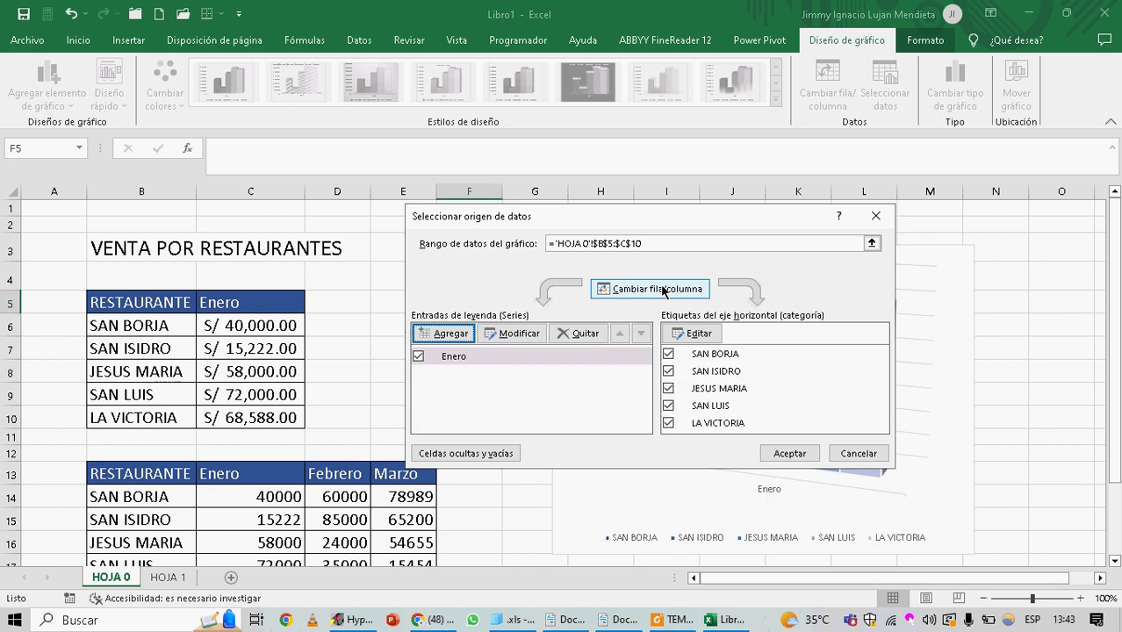
pyautogui.click(662, 292)
pyautogui.click(662, 293)
pyautogui.click(662, 292)
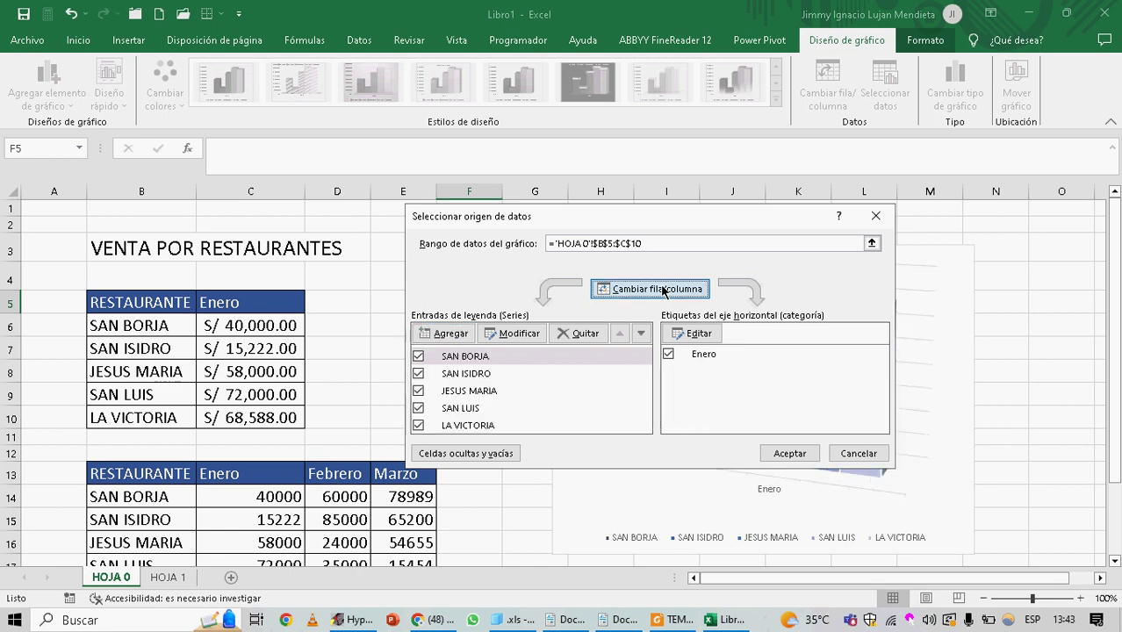
pyautogui.click(662, 292)
# Move the data source dialog off the chart, toggle rows and columns to compare both layouts, and cancel the settings
pyautogui.moveTo(659, 225); pyautogui.dragTo(397, 130)
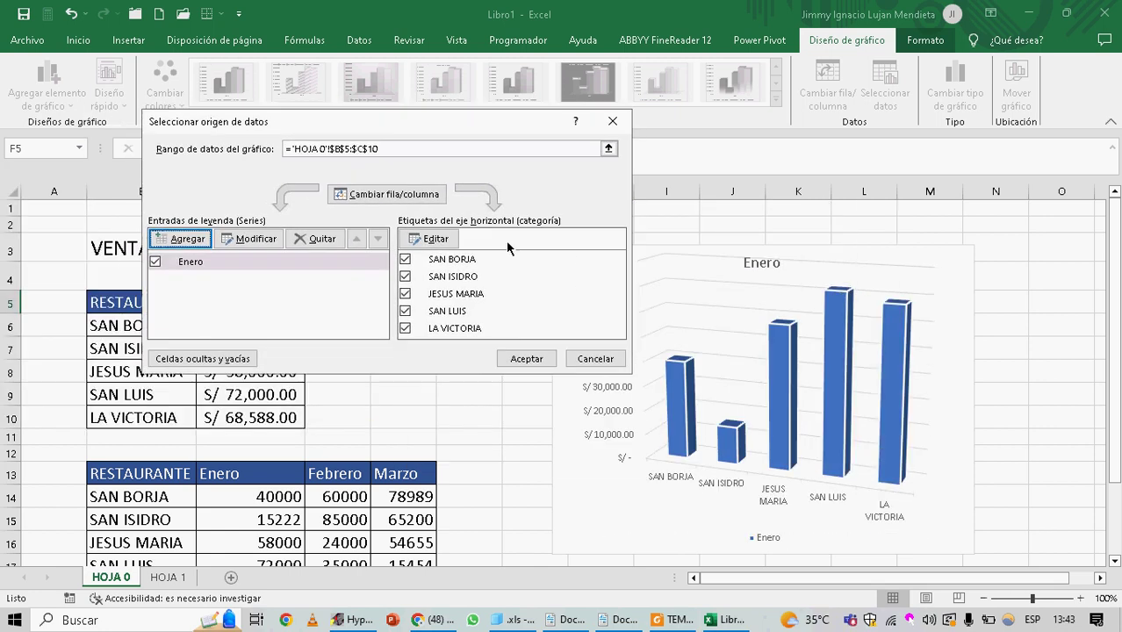
pyautogui.click(1121, 527)
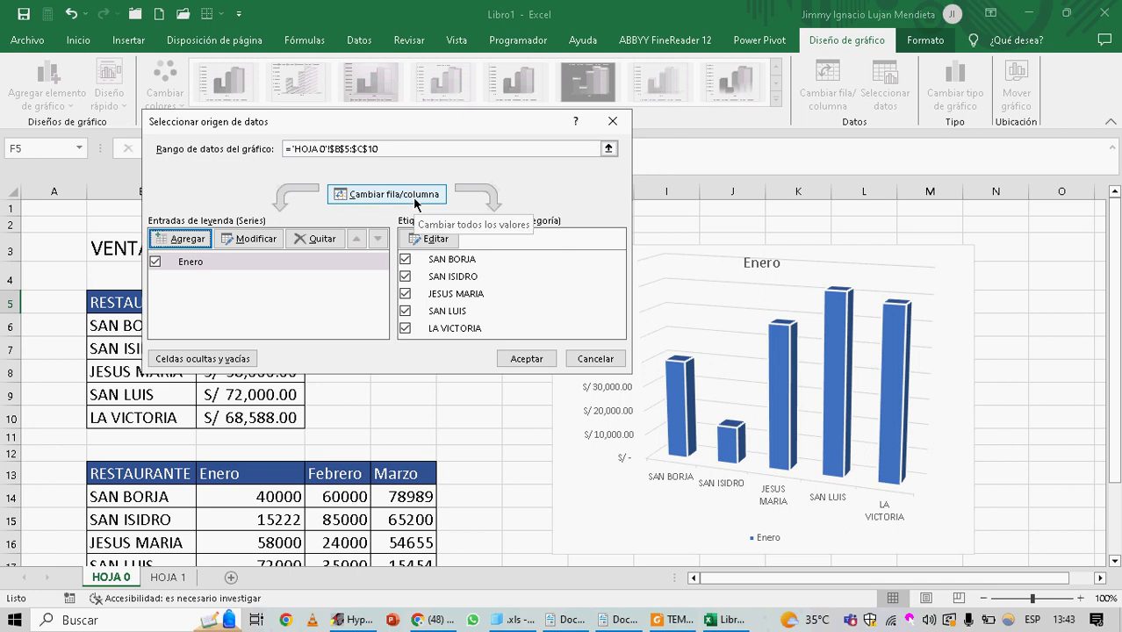
pyautogui.click(412, 195)
pyautogui.click(413, 195)
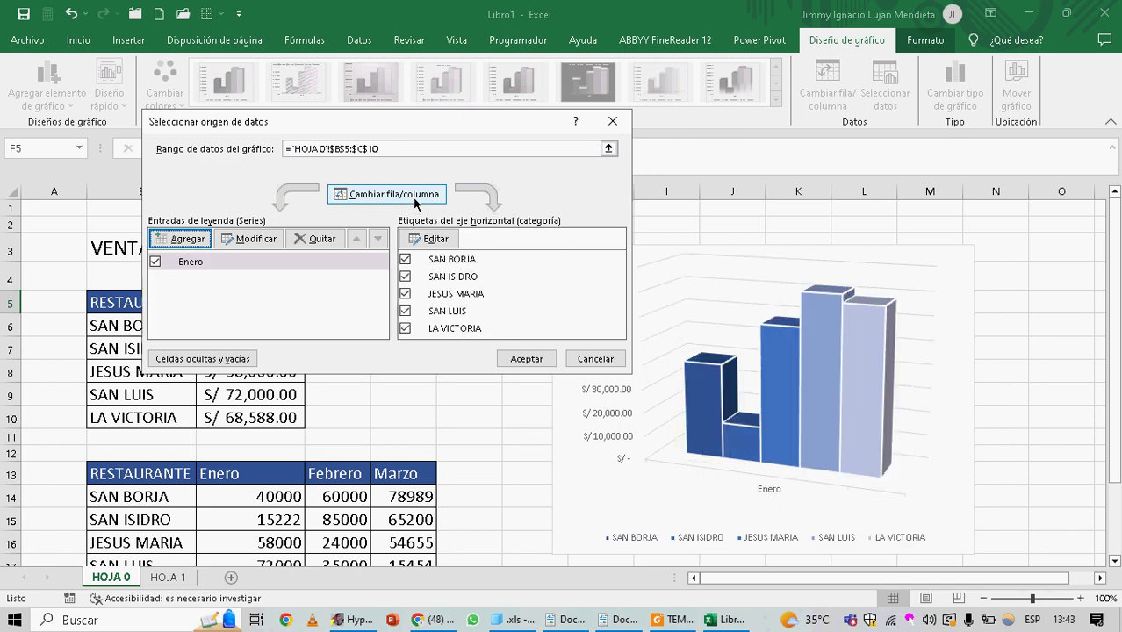
pyautogui.click(413, 195)
pyautogui.click(413, 195)
pyautogui.click(604, 360)
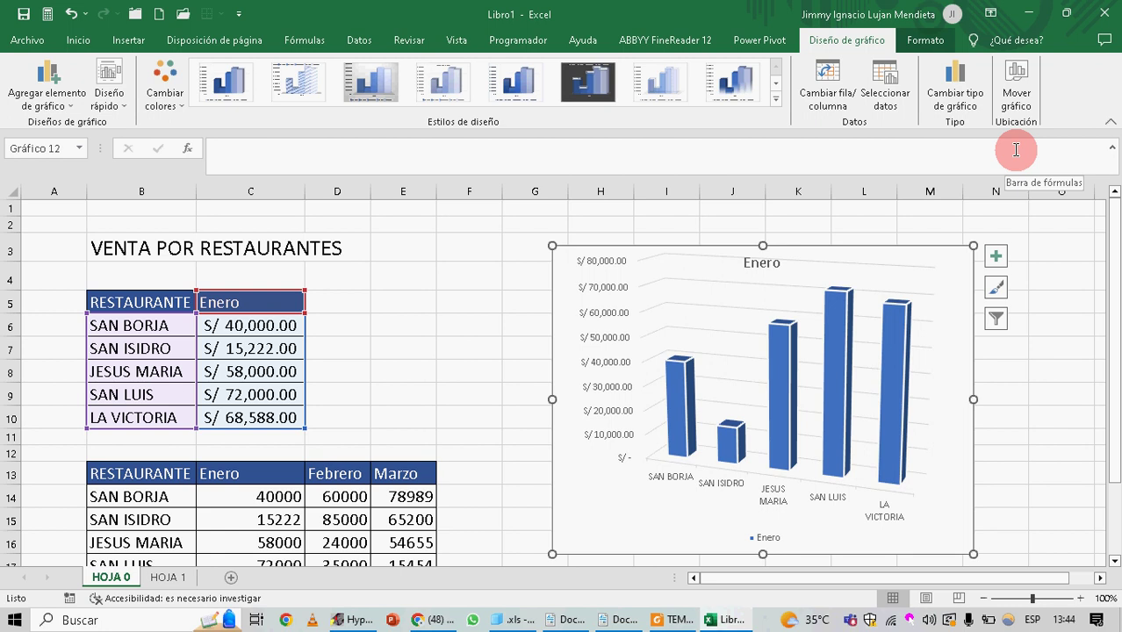
# Open the January chart's Move Chart settings and compare the new-sheet option with placing it as an object in a sheet
pyautogui.click(392, 302)
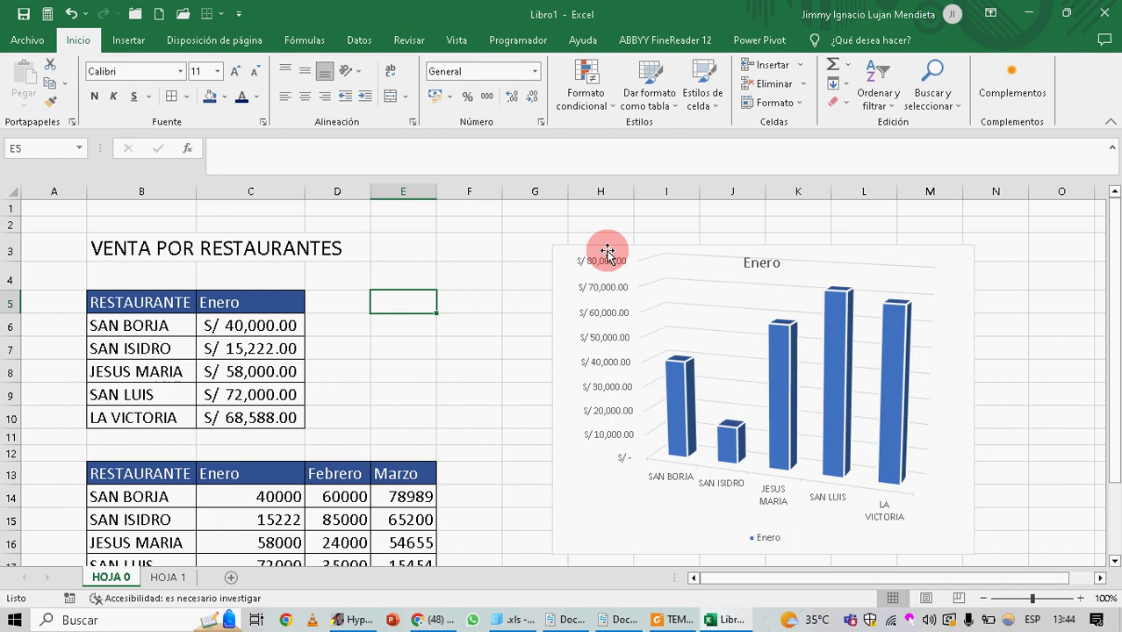
pyautogui.click(554, 257)
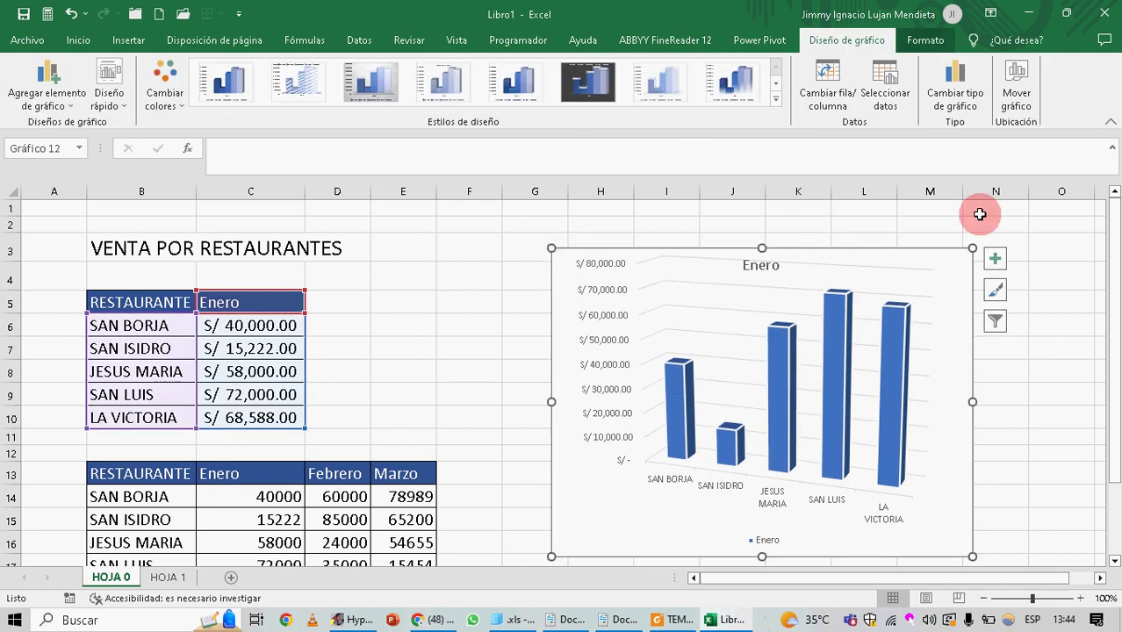
pyautogui.click(1031, 95)
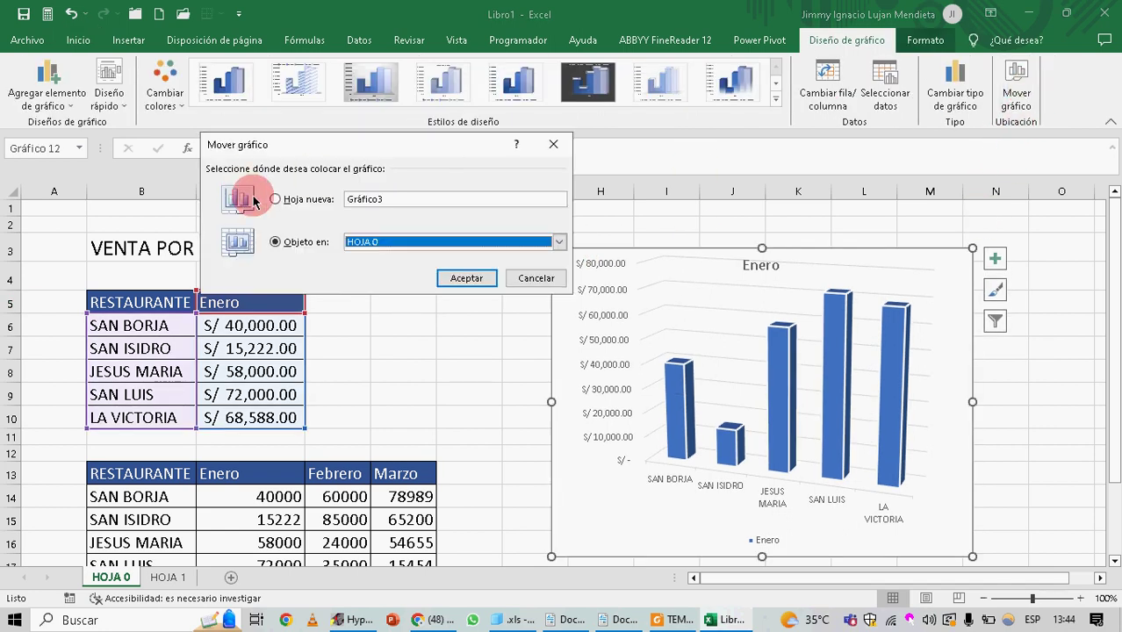
pyautogui.moveTo(312, 155); pyautogui.dragTo(554, 234)
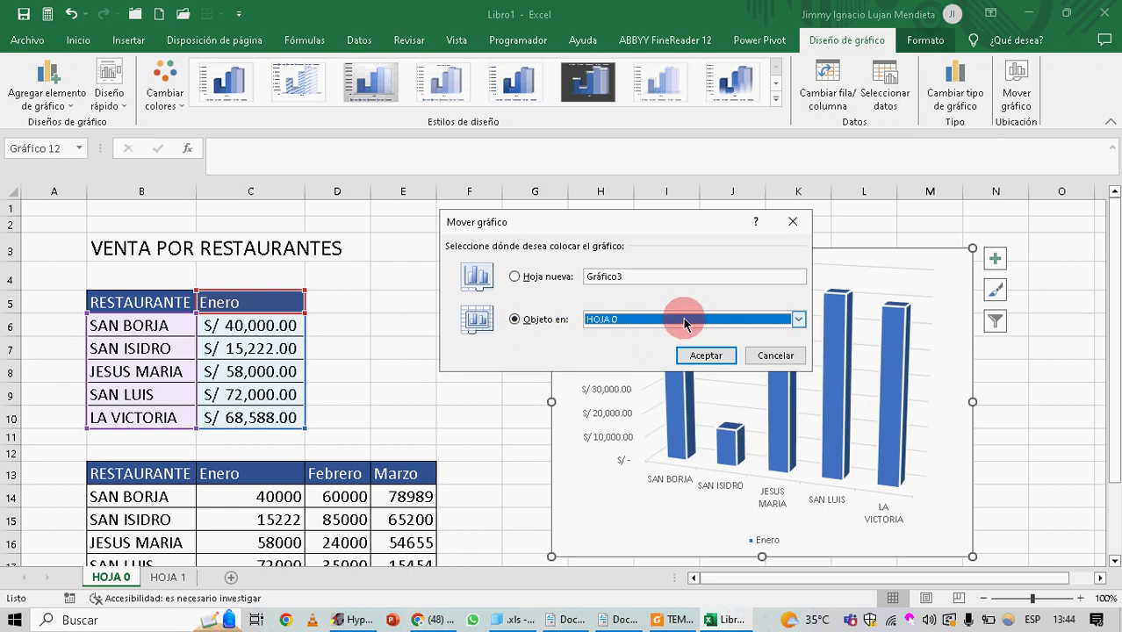
pyautogui.click(530, 274)
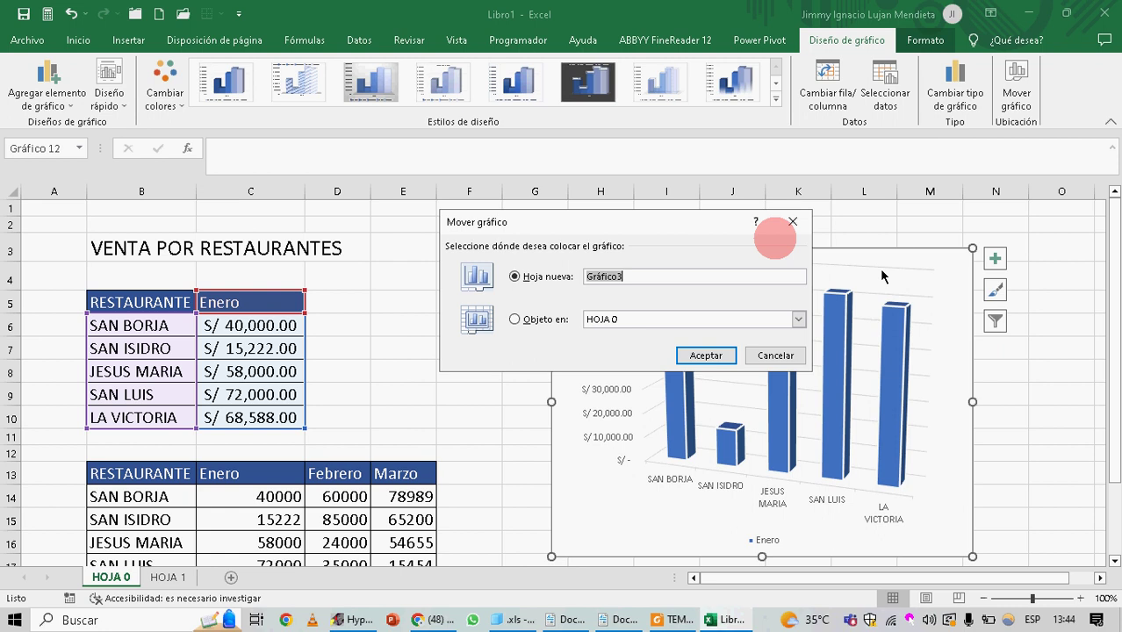
pyautogui.click(519, 320)
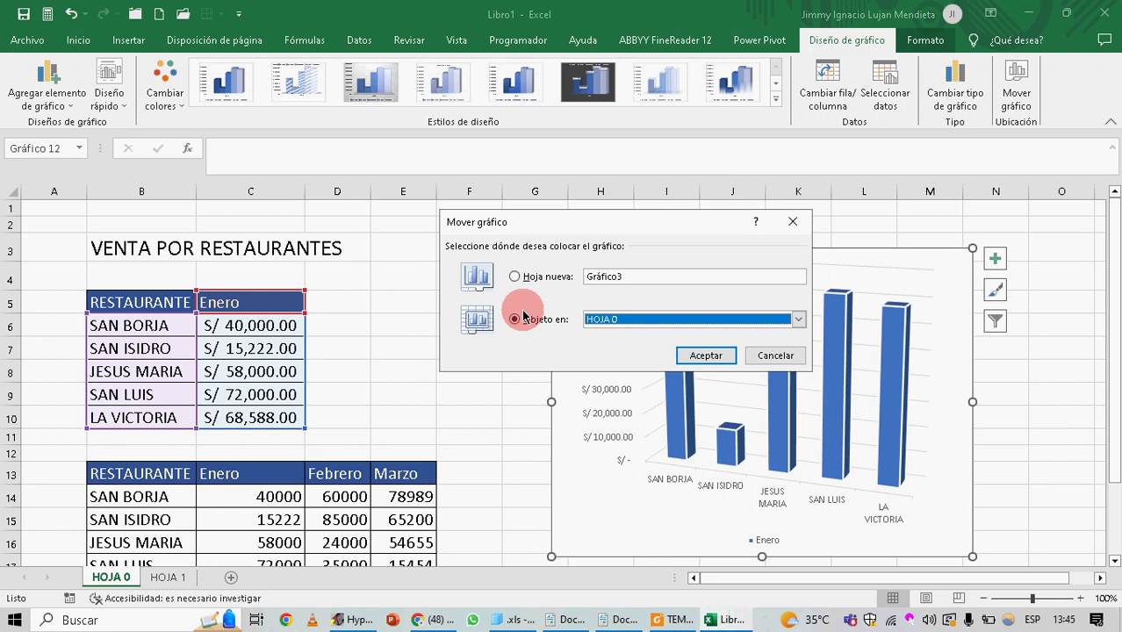
# Review the destination sheets available for placing the chart as an object, keeping HOJA 0 as the choice
pyautogui.click(668, 318)
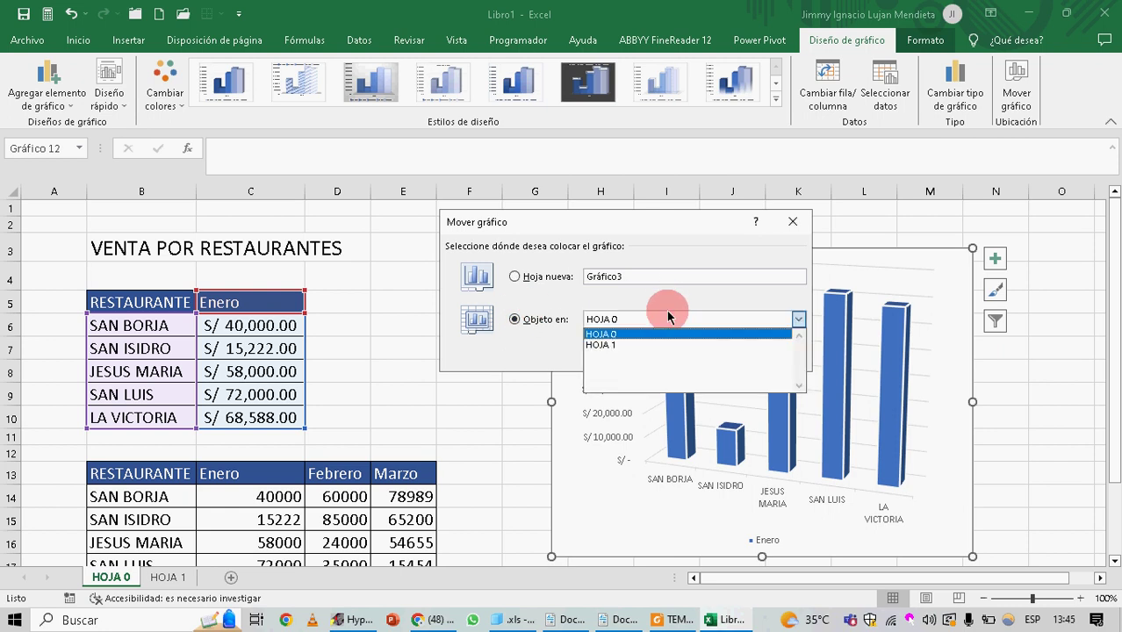
pyautogui.click(668, 316)
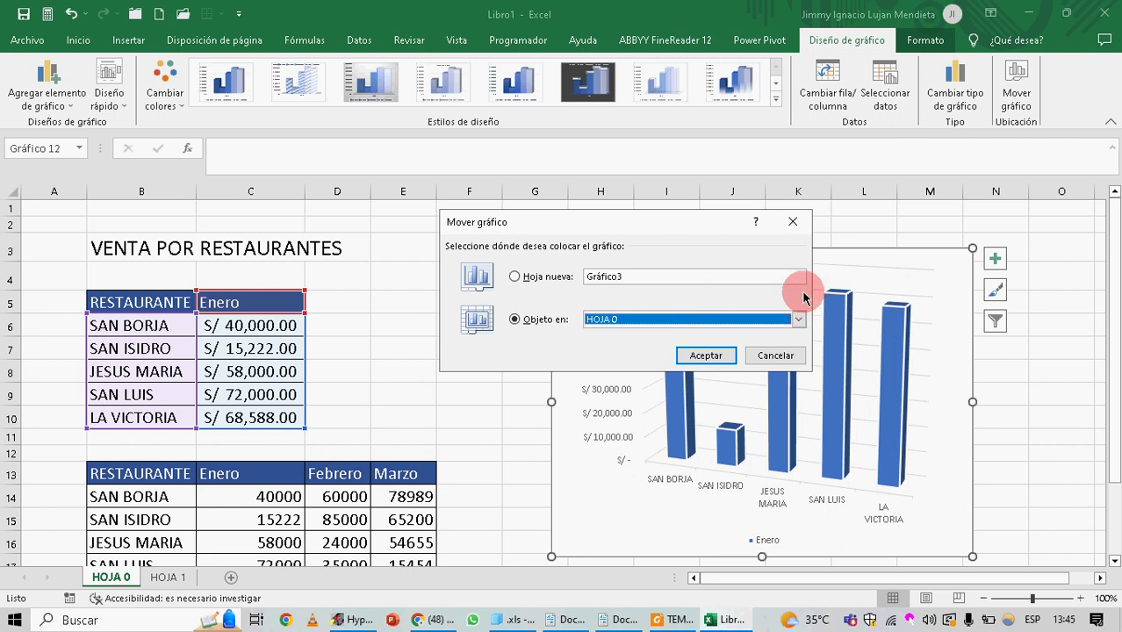
pyautogui.click(687, 319)
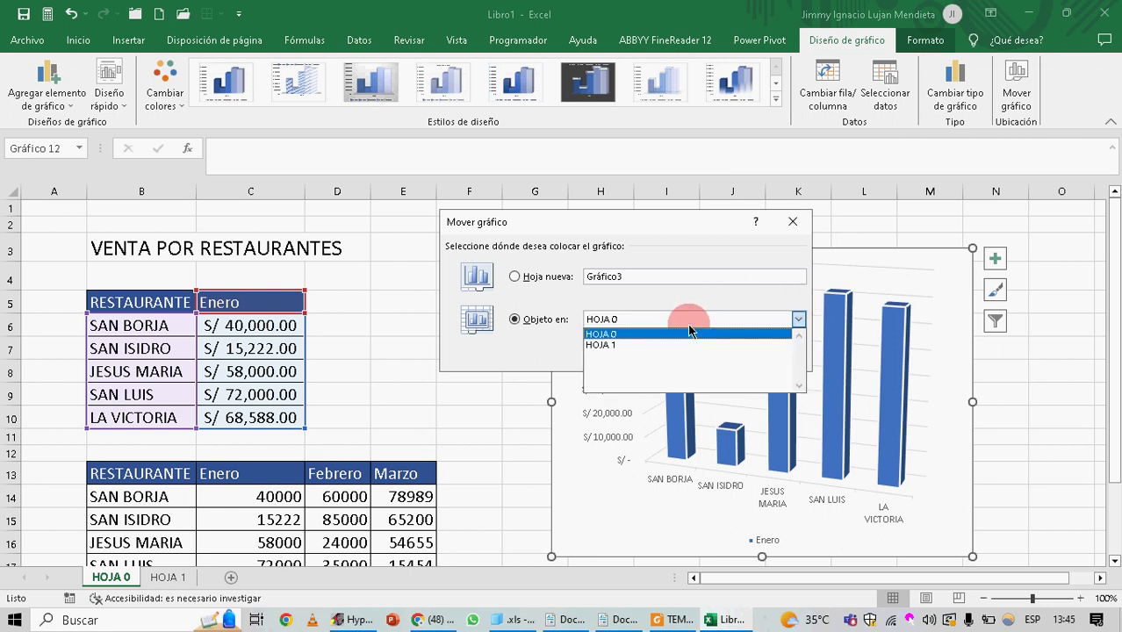
pyautogui.click(689, 332)
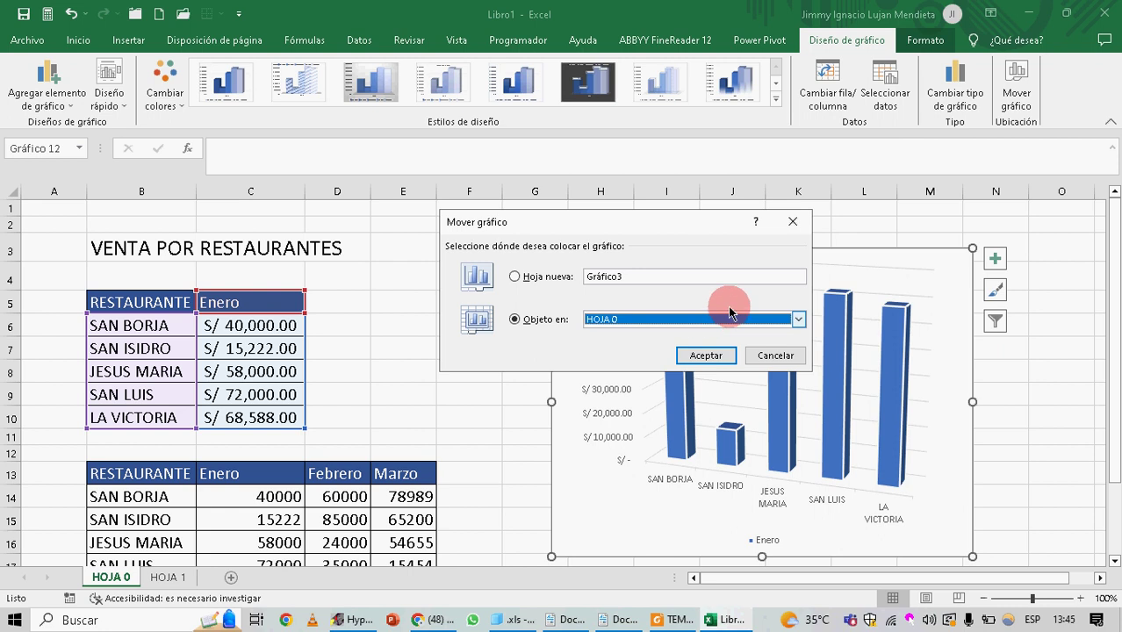
pyautogui.click(792, 319)
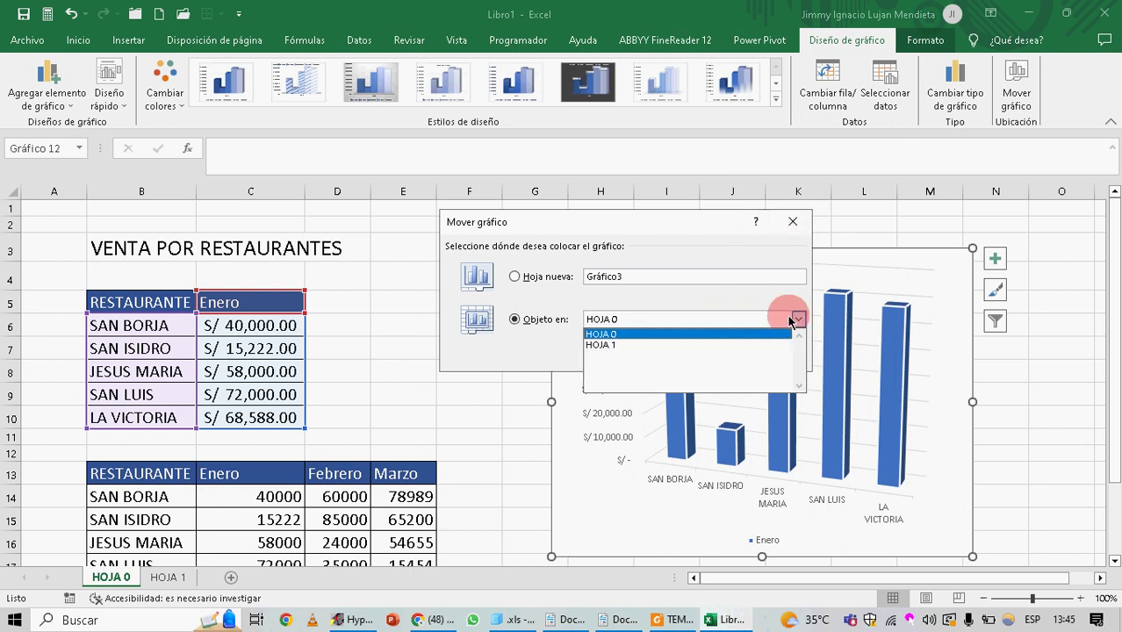
pyautogui.click(792, 319)
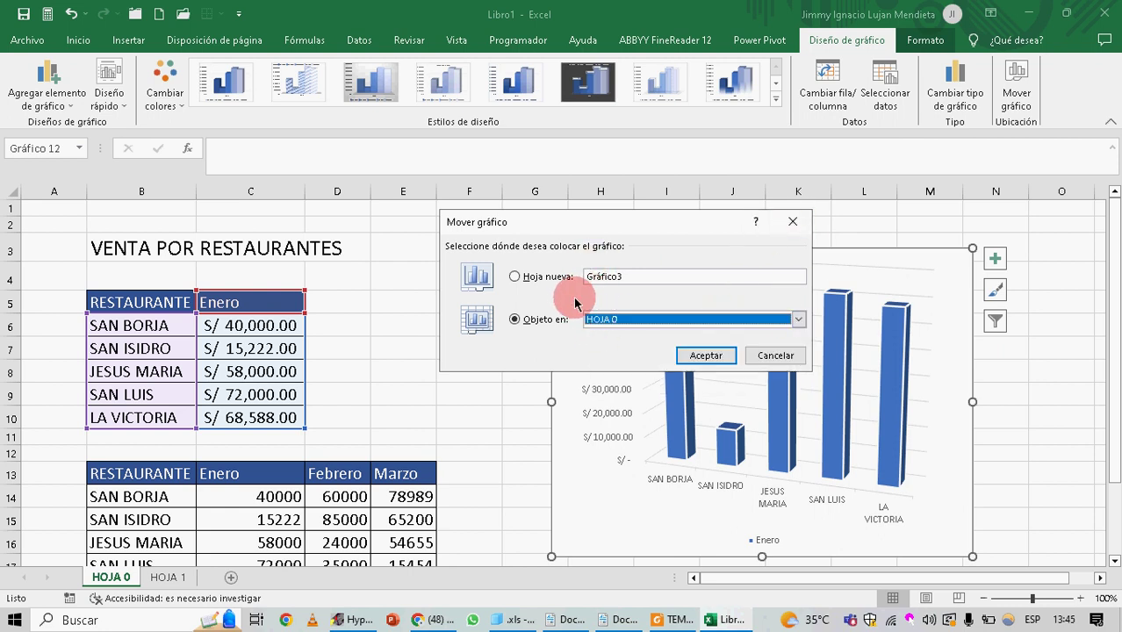
# Move the January chart to a new sheet named Gráfico
pyautogui.click(525, 277)
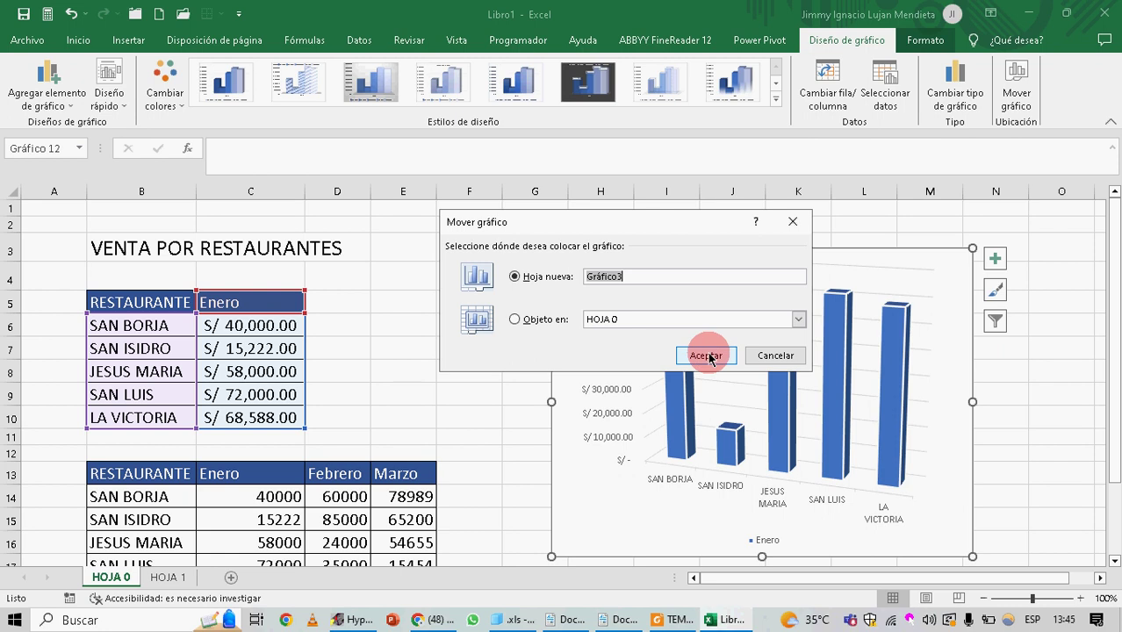
pyautogui.click(659, 275)
pyautogui.press('BackSpace')
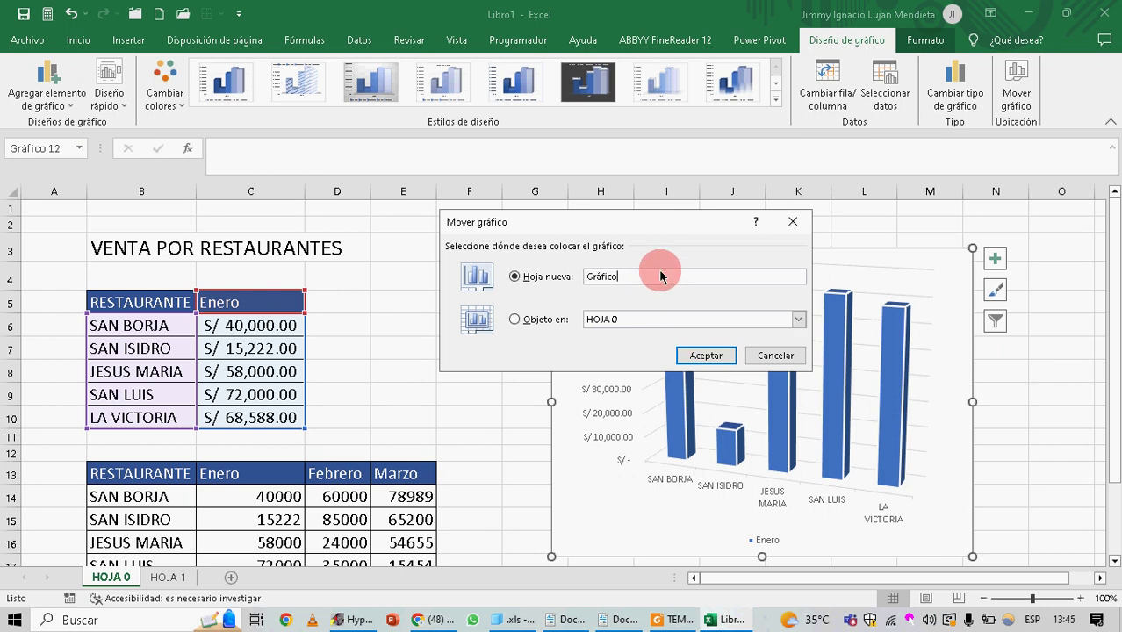
pyautogui.click(720, 356)
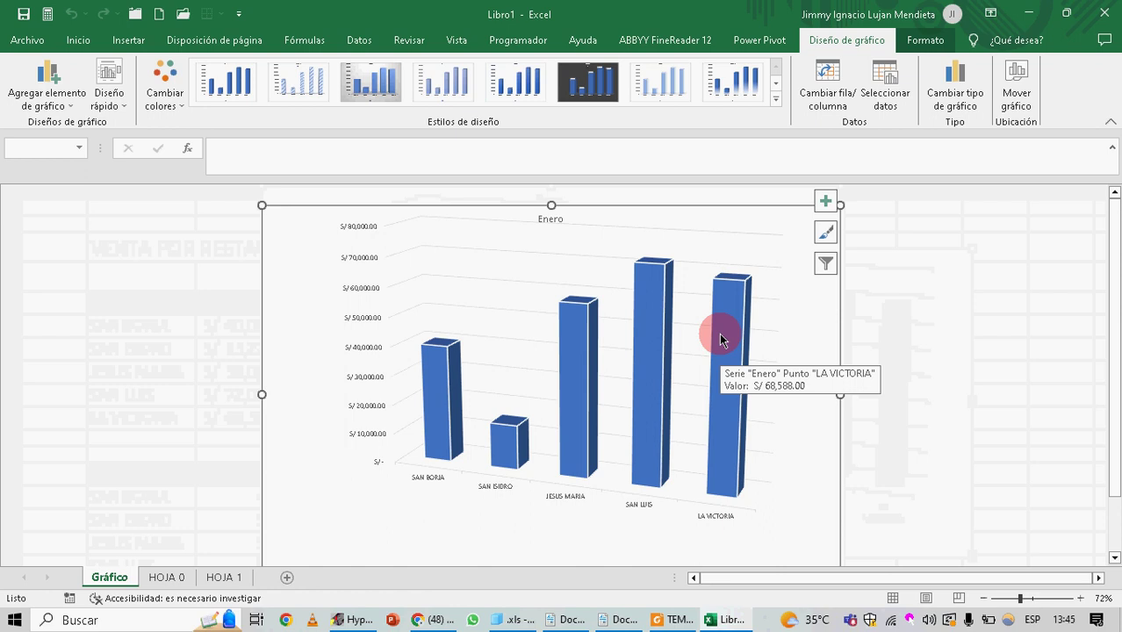
# Examine the chart on the Gráfico sheet from top to bottom and compare that sheet with HOJA 0
pyautogui.click(984, 346)
pyautogui.scroll(-1, 971, 303)
pyautogui.scroll(1, 971, 303)
pyautogui.scroll(-1, 971, 303)
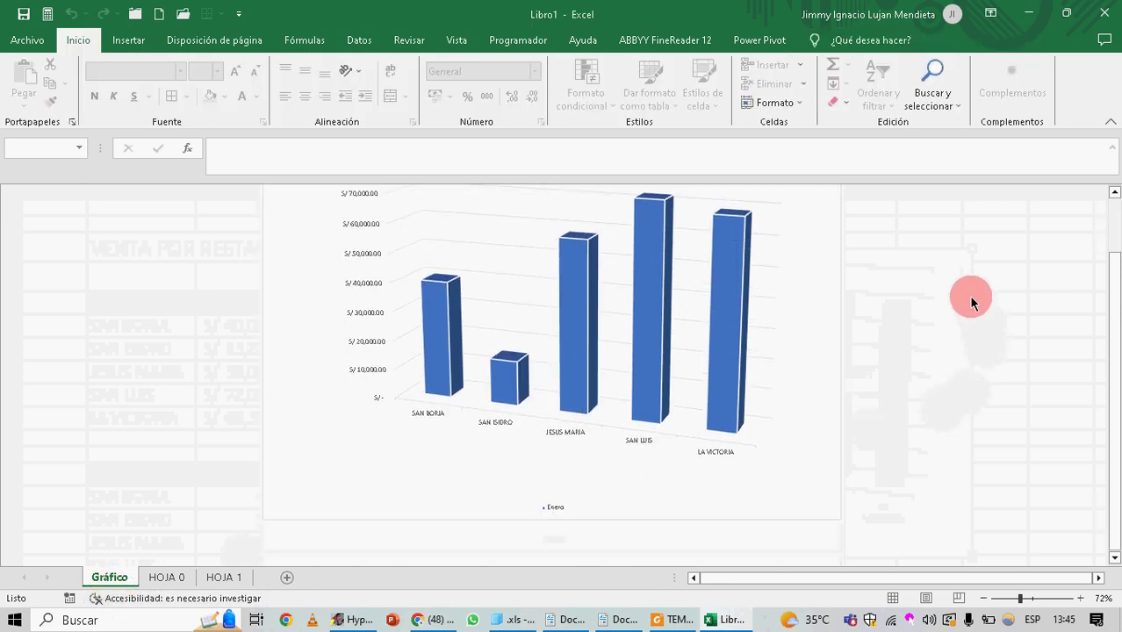
pyautogui.scroll(1, 972, 303)
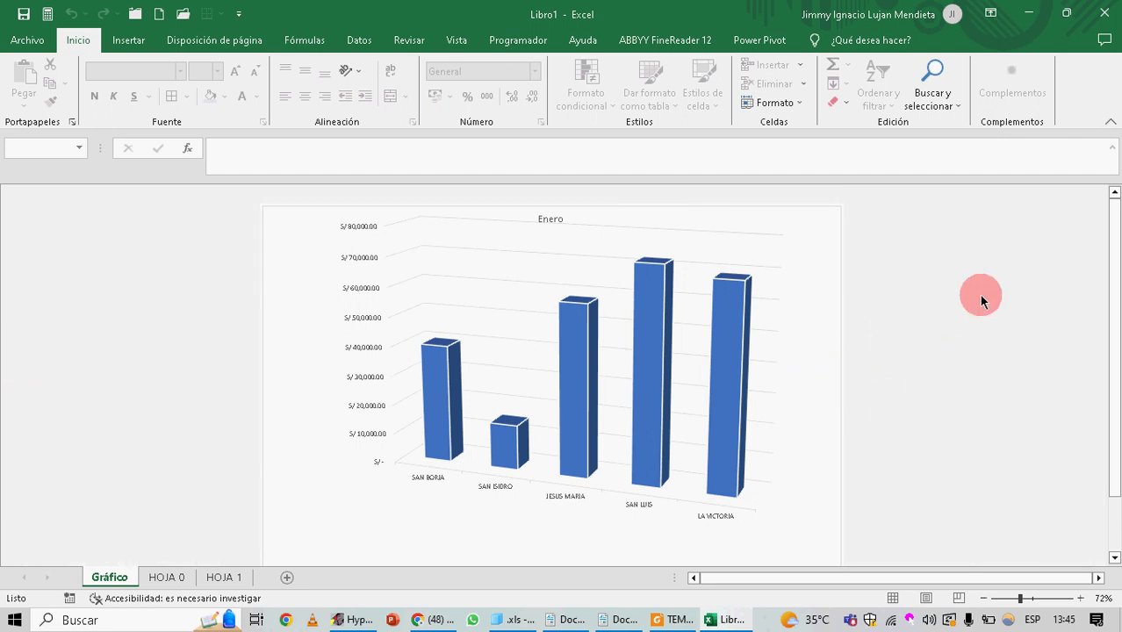
pyautogui.scroll(-1, 958, 307)
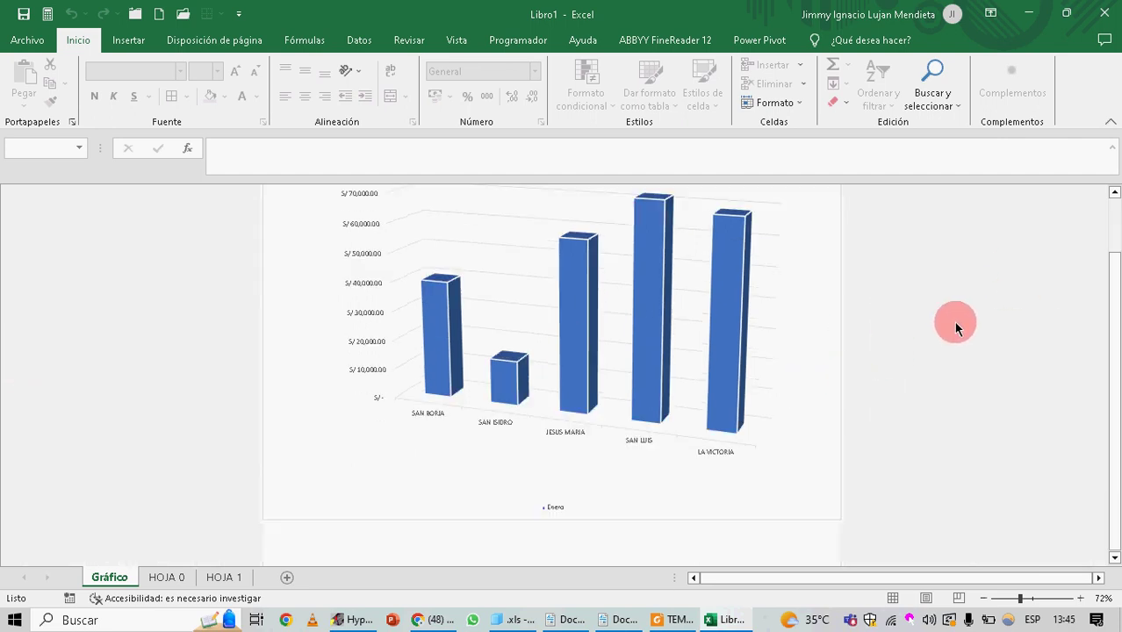
pyautogui.scroll(1, 930, 333)
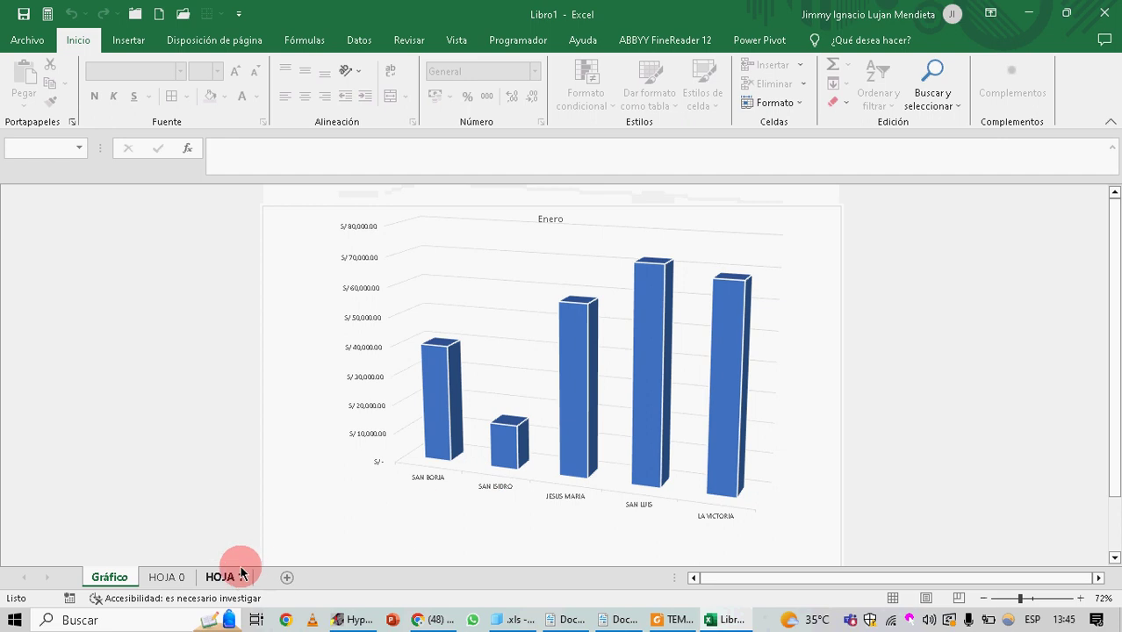
pyautogui.click(171, 581)
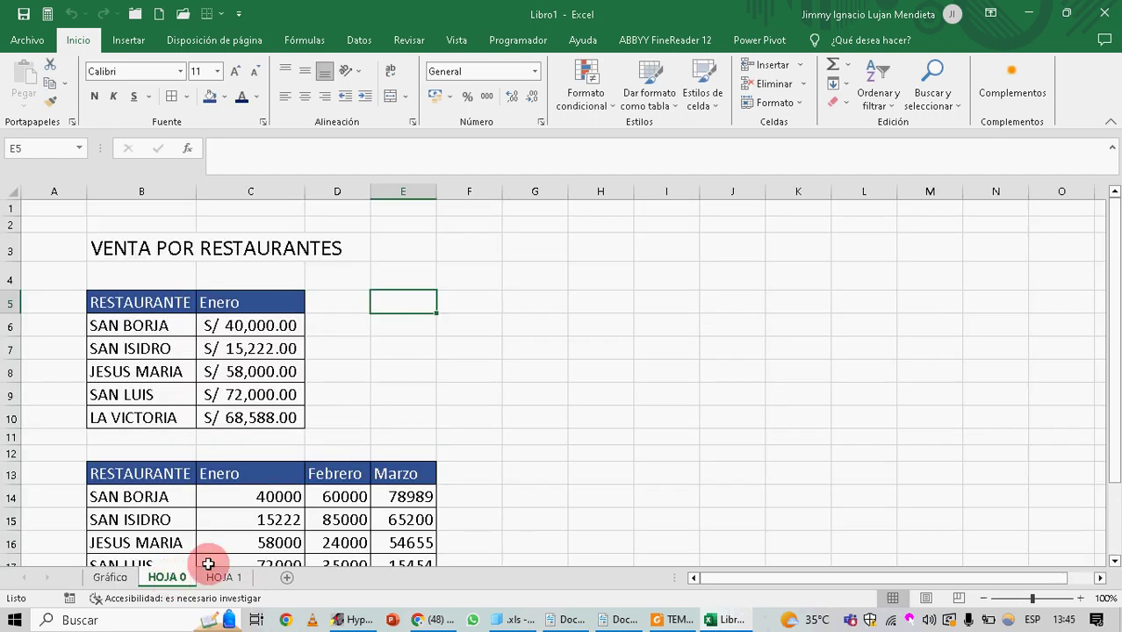
pyautogui.click(106, 581)
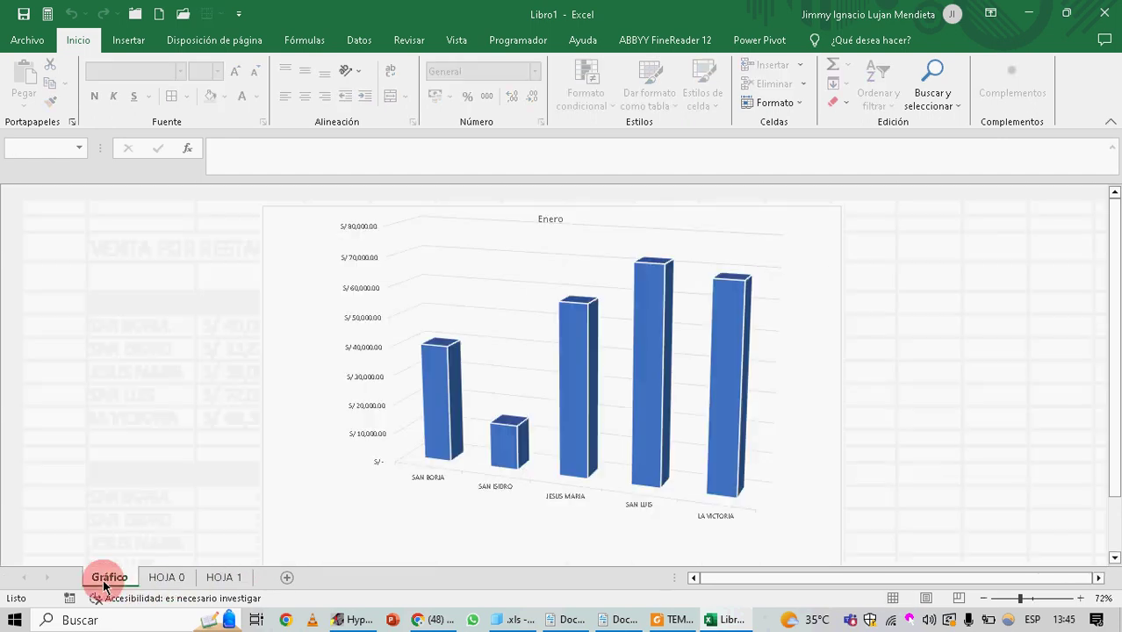
pyautogui.click(163, 577)
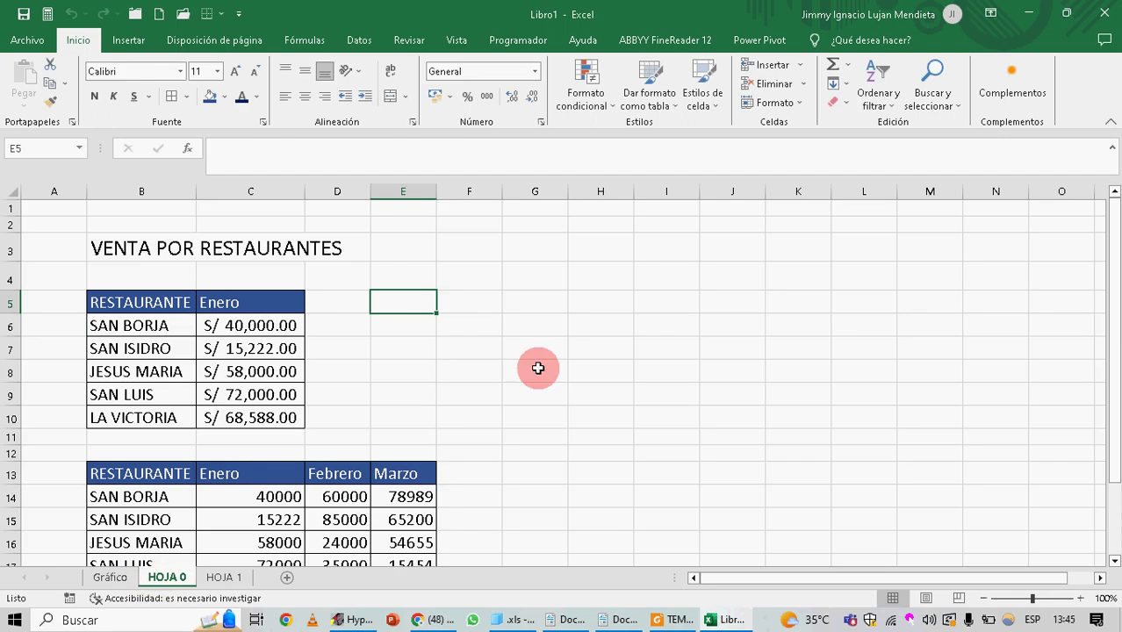
pyautogui.click(625, 309)
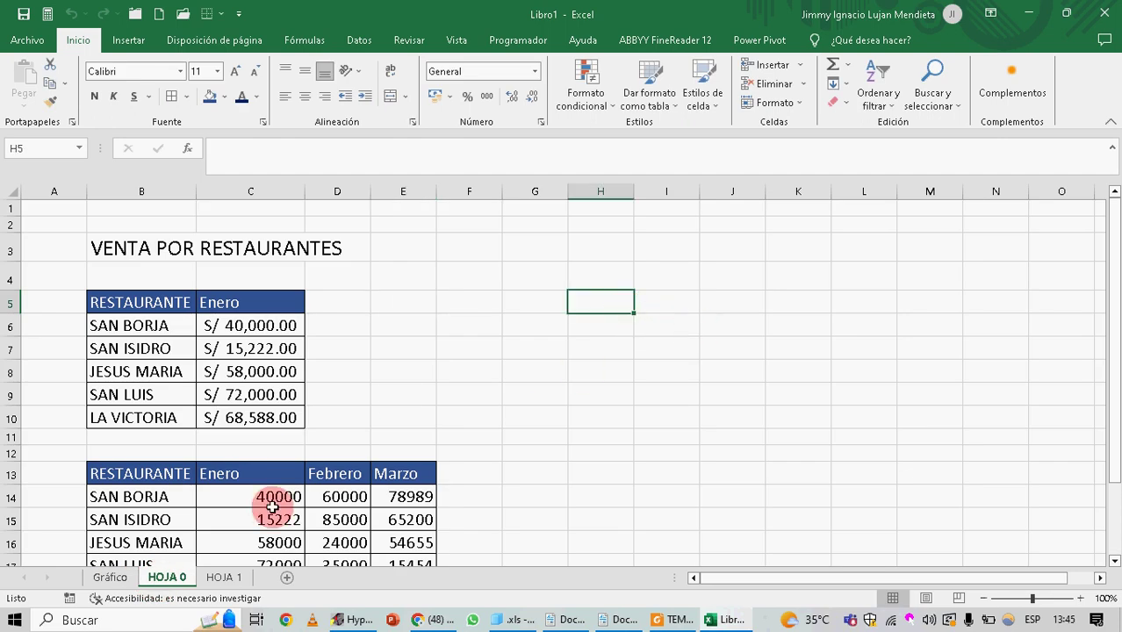
# Delete the Gráfico chart sheet permanently
pyautogui.click(111, 578)
pyautogui.rightClick(116, 580)
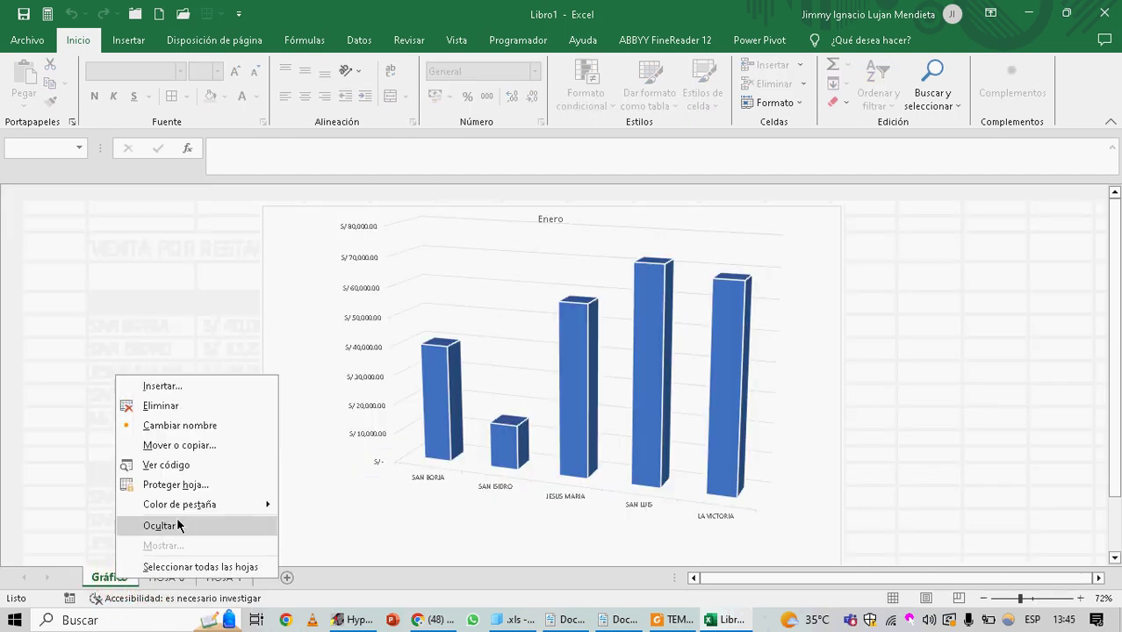
pyautogui.click(189, 410)
pyautogui.click(534, 357)
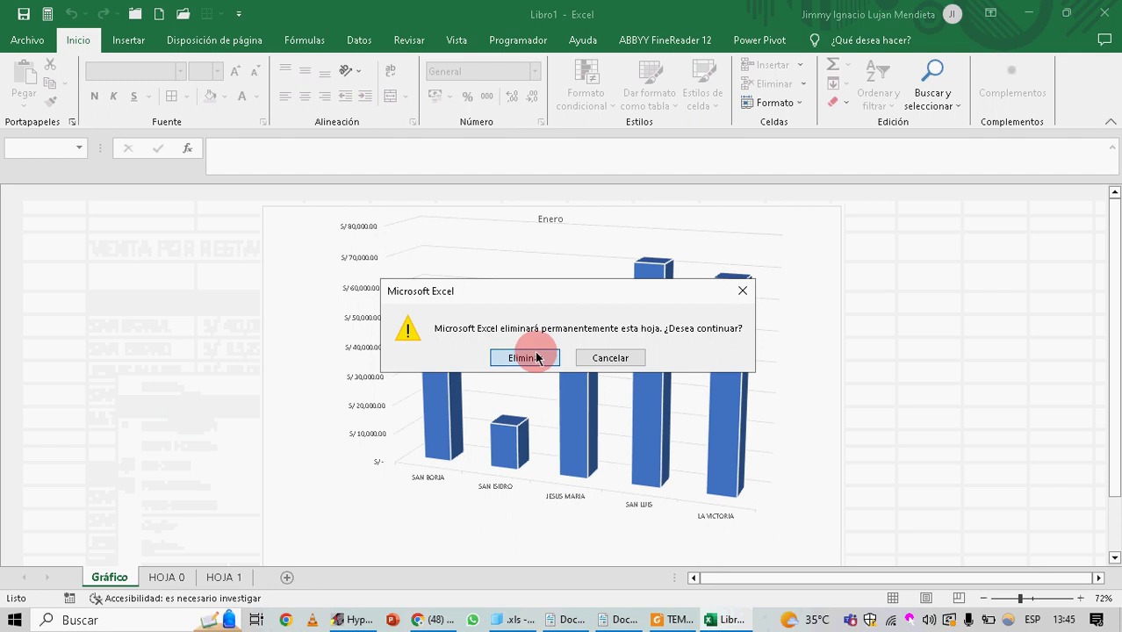
pyautogui.click(469, 417)
# Insert a 2D clustered column chart from the January table B5:C10 and place it to the right of the tables
pyautogui.click(145, 285)
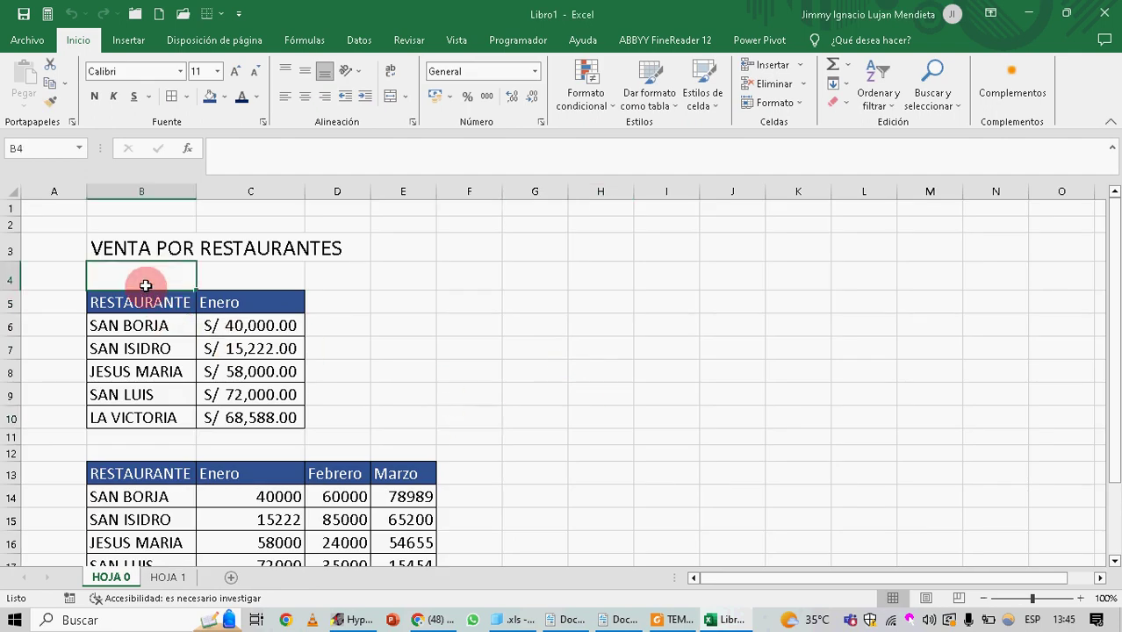
pyautogui.moveTo(139, 299); pyautogui.dragTo(296, 414)
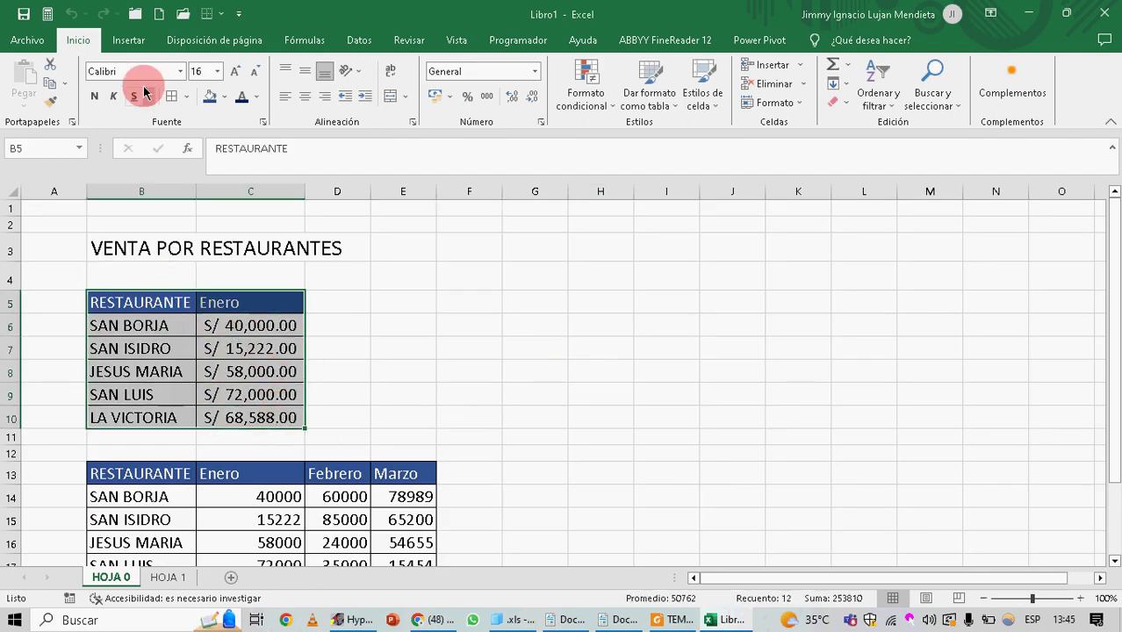
pyautogui.click(126, 40)
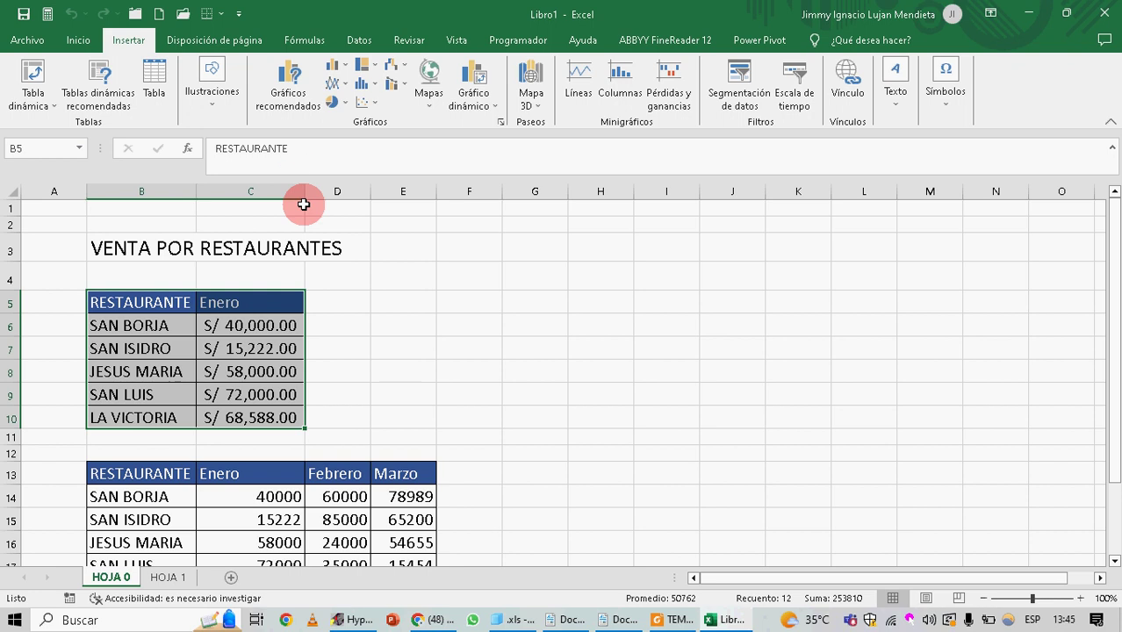
pyautogui.click(340, 67)
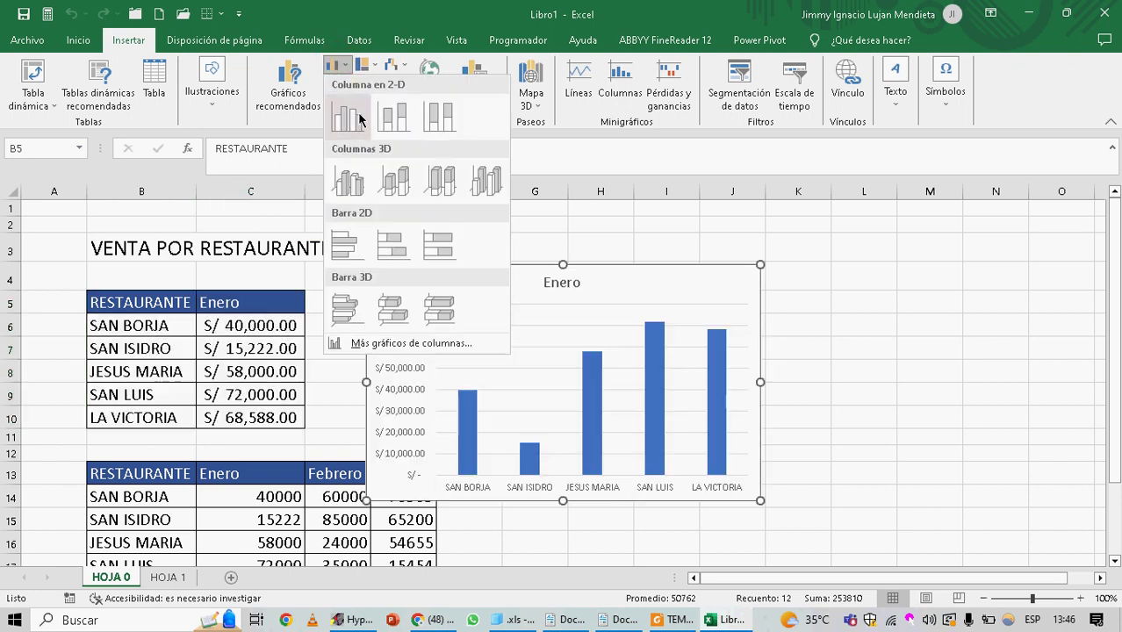
pyautogui.click(359, 116)
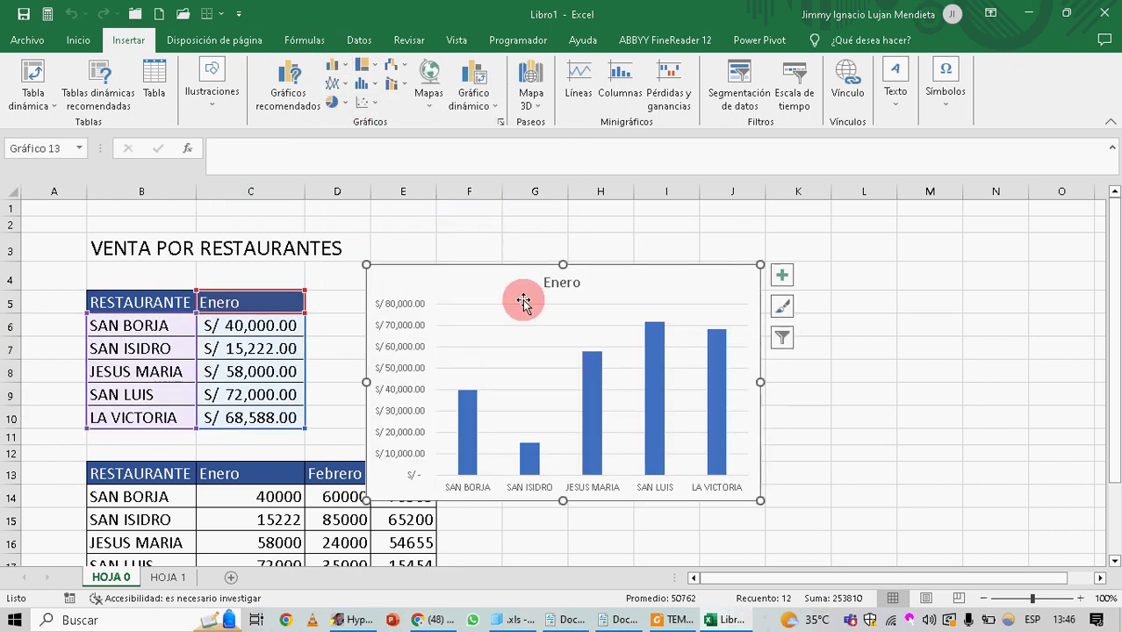
pyautogui.moveTo(612, 283); pyautogui.dragTo(713, 256)
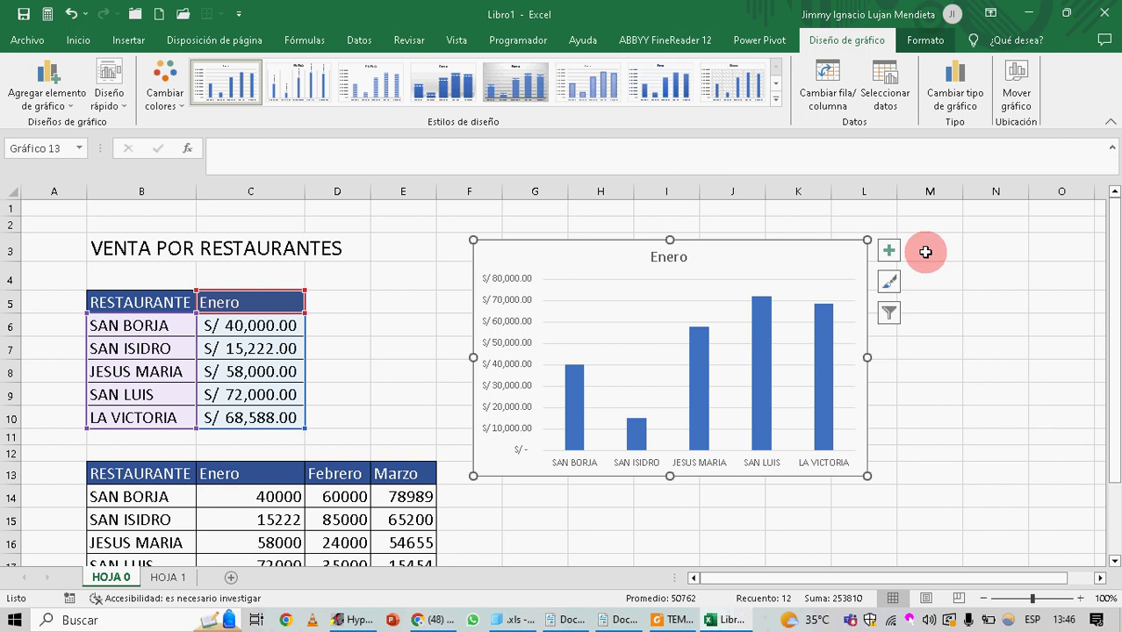
# Replace the January chart's title with GRAFICO ERR-2050
pyautogui.click(889, 251)
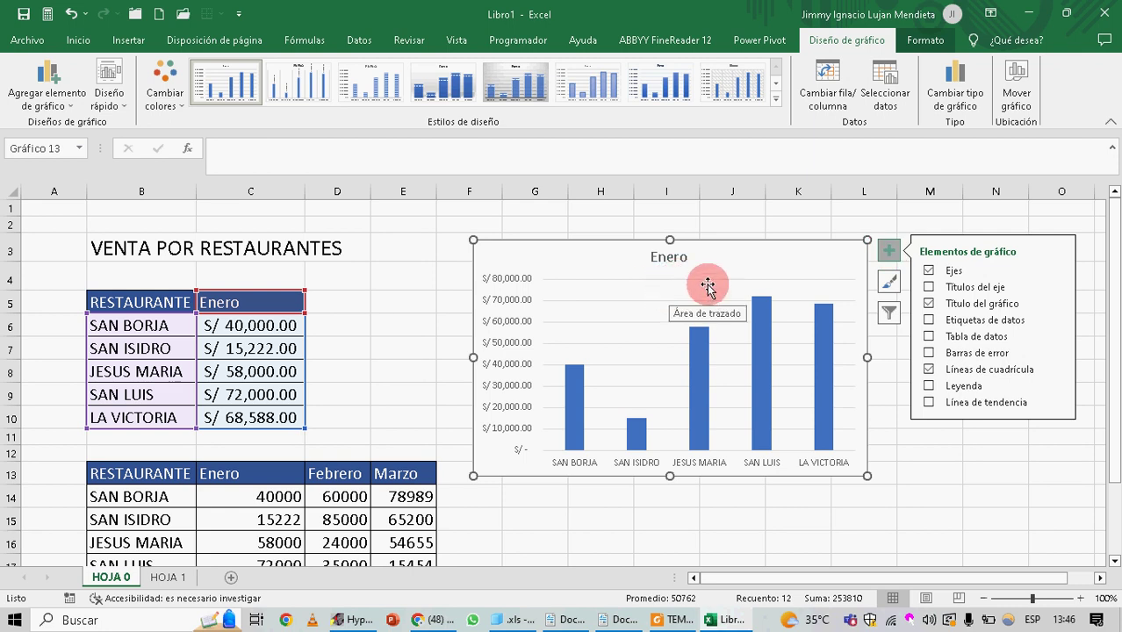
pyautogui.click(687, 264)
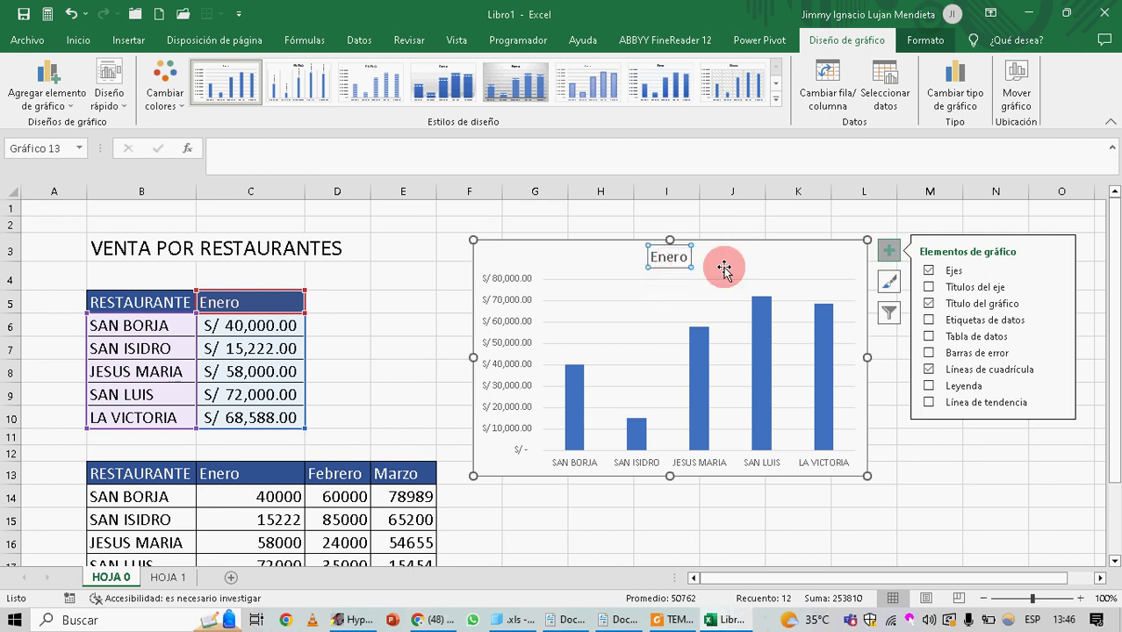
pyautogui.click(931, 447)
pyautogui.click(689, 256)
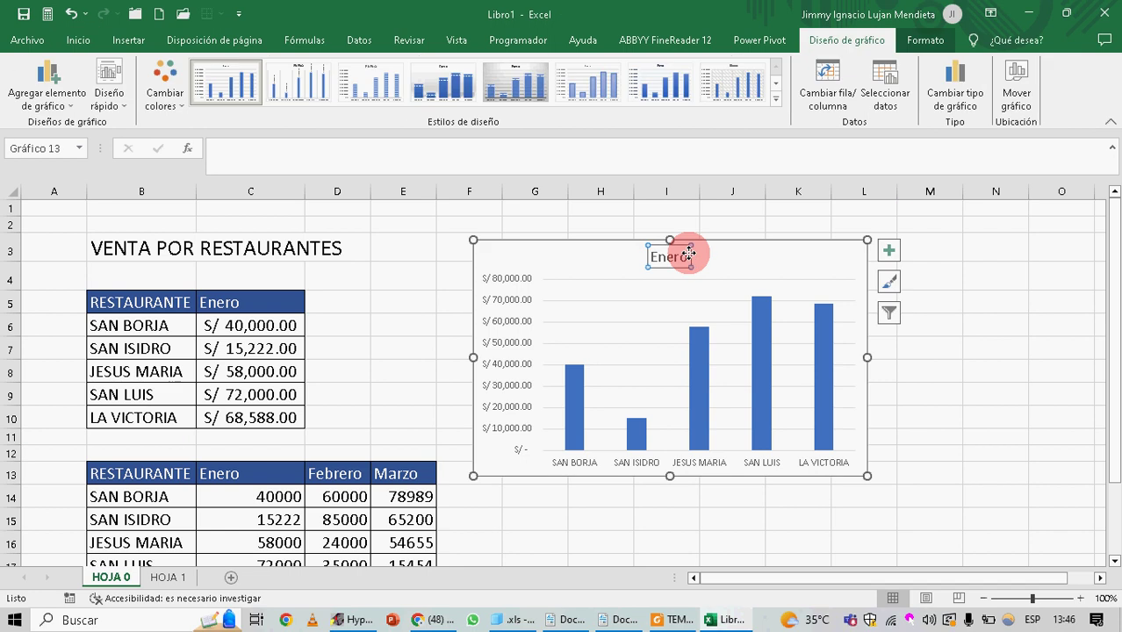
pyautogui.doubleClick(672, 255)
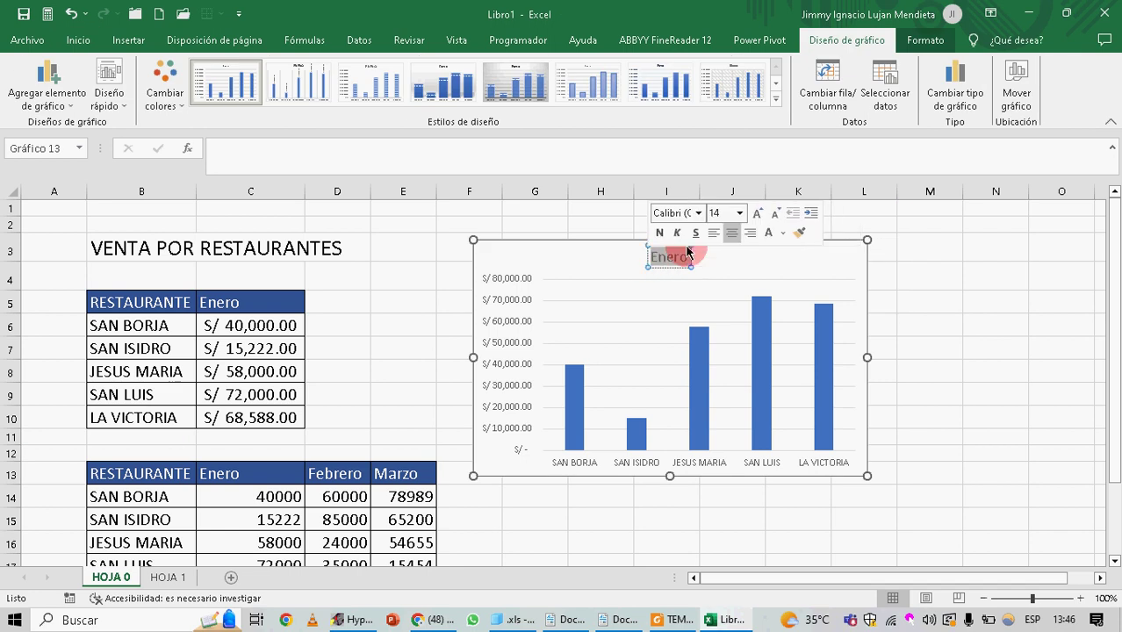
pyautogui.write('GRAFI')
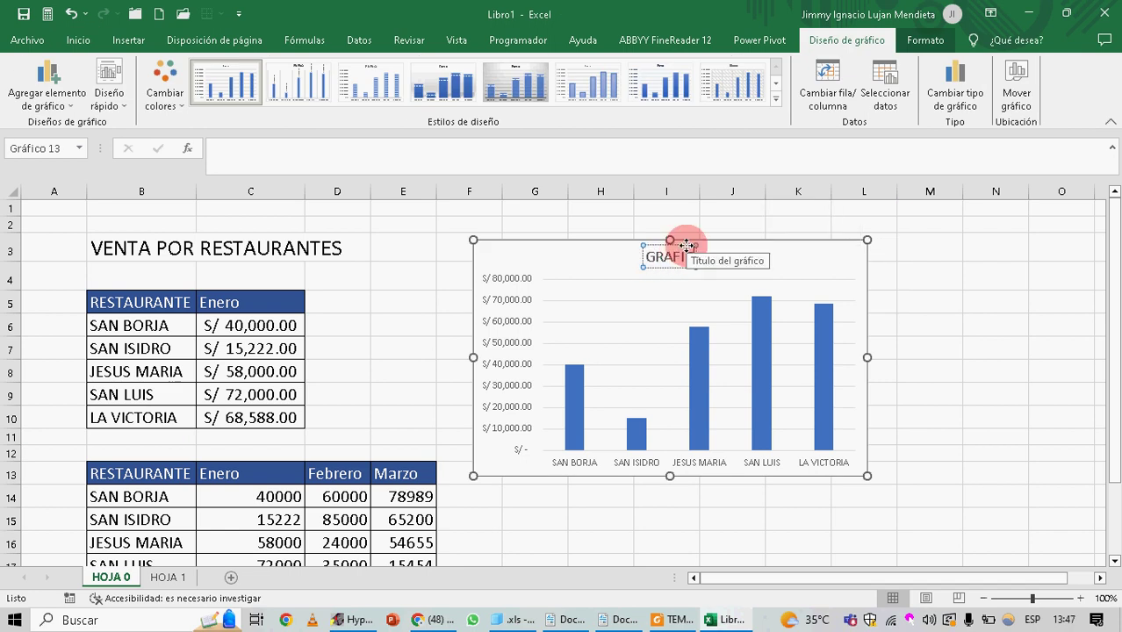
pyautogui.write('CO ERR')
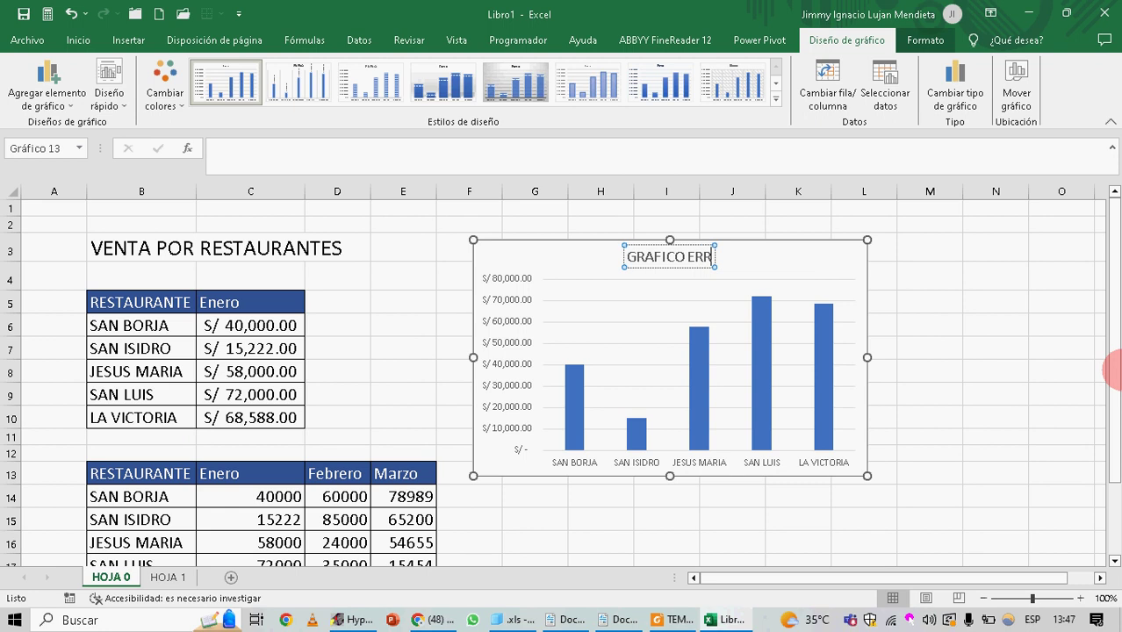
pyautogui.write('-2')
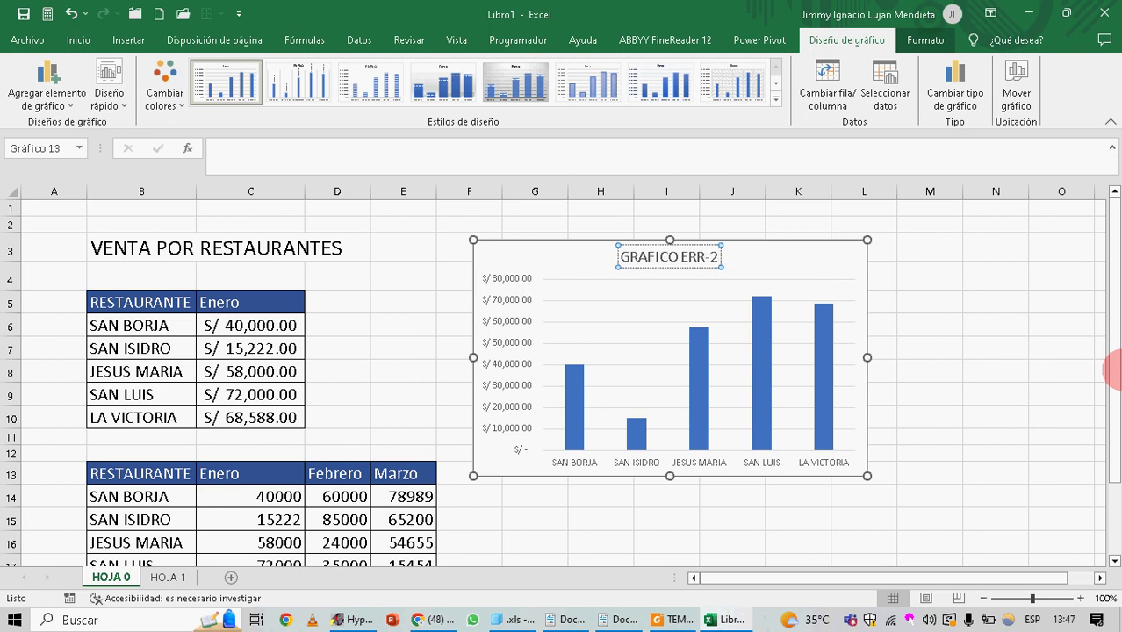
pyautogui.write('050')
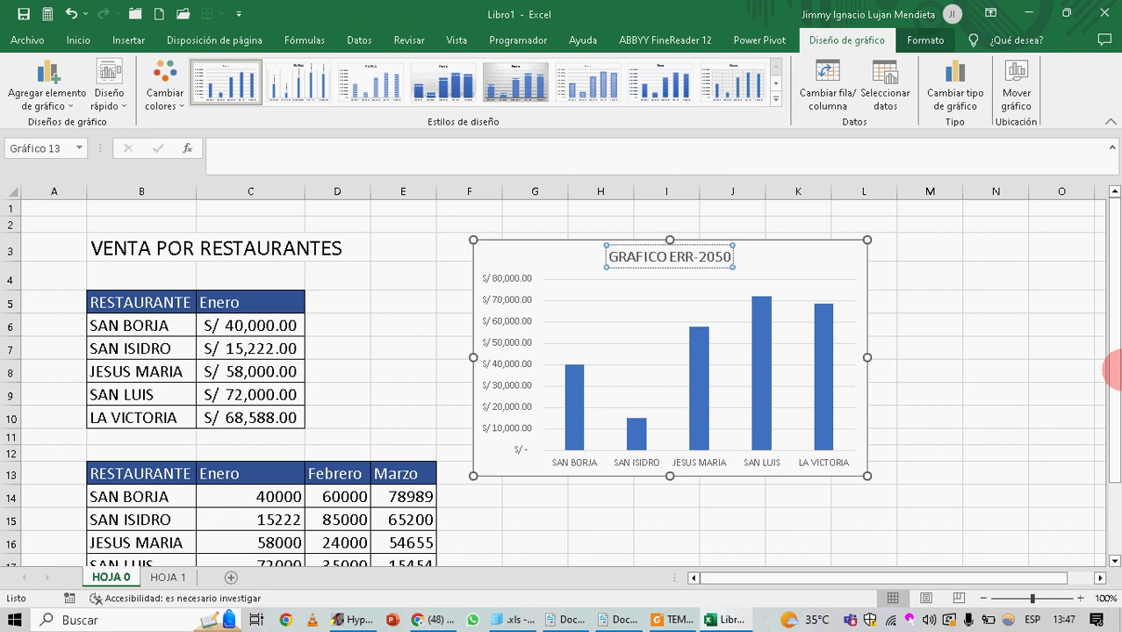
pyautogui.click(742, 252)
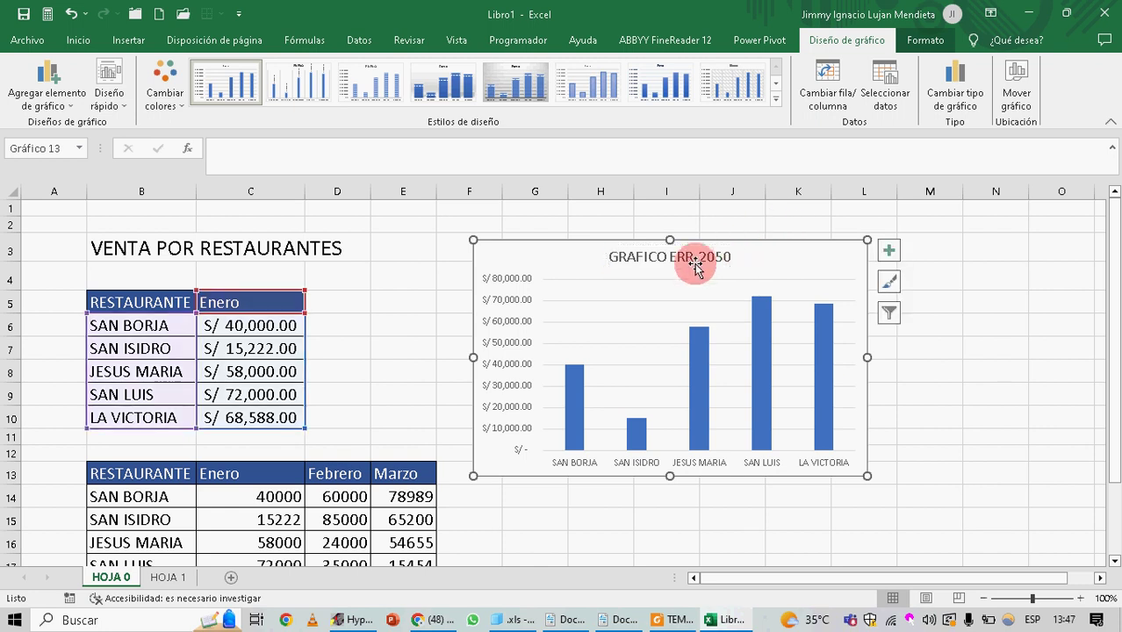
# Change the chart title to GRAFICO 3993 and move the chart slightly upward on the sheet
pyautogui.click(693, 262)
pyautogui.click(722, 251)
pyautogui.click(722, 256)
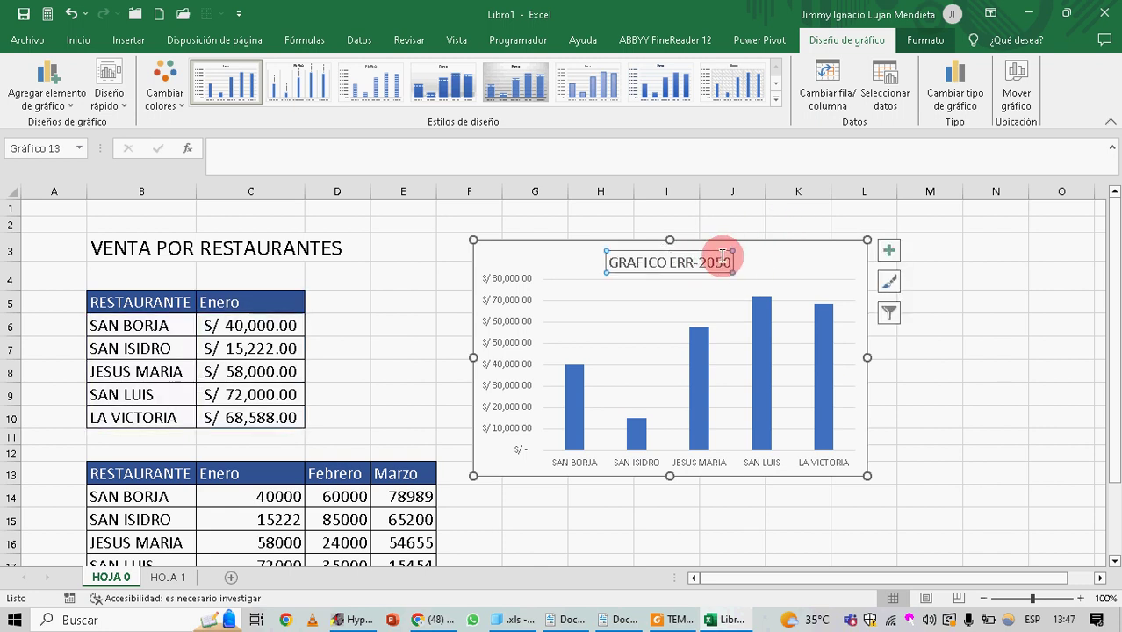
pyautogui.click(728, 261)
pyautogui.click(727, 261)
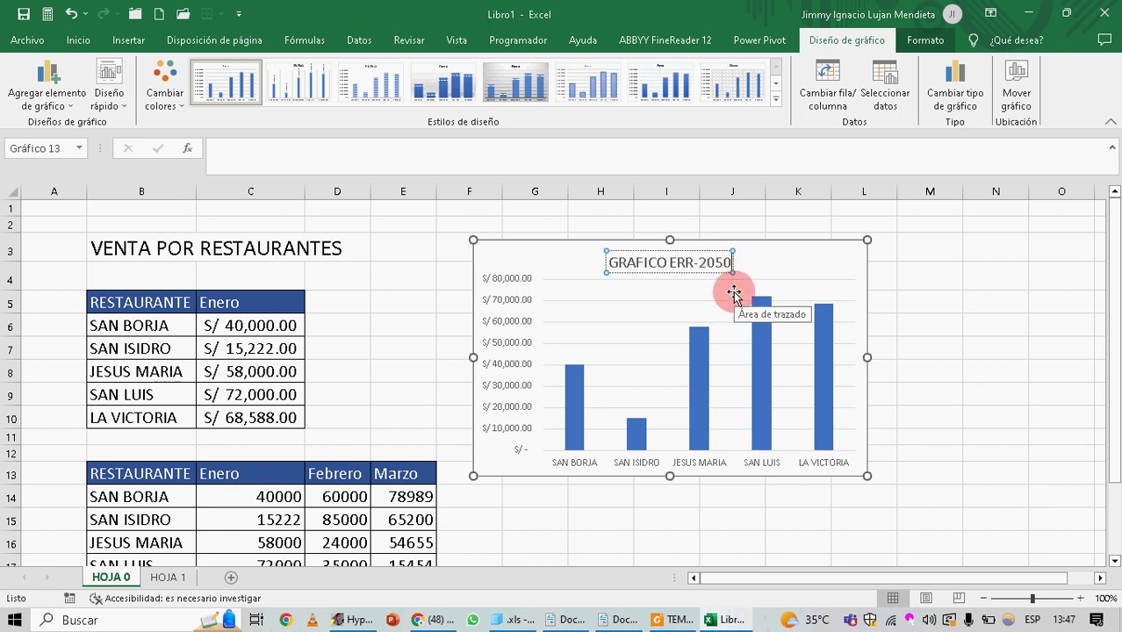
pyautogui.press('BackSpace')
pyautogui.press('BackSpace')
pyautogui.press('BackSpace')
pyautogui.press('BackSpace')
pyautogui.press('BackSpace')
pyautogui.press('BackSpace')
pyautogui.press('BackSpace')
pyautogui.press('BackSpace')
pyautogui.press('BackSpace')
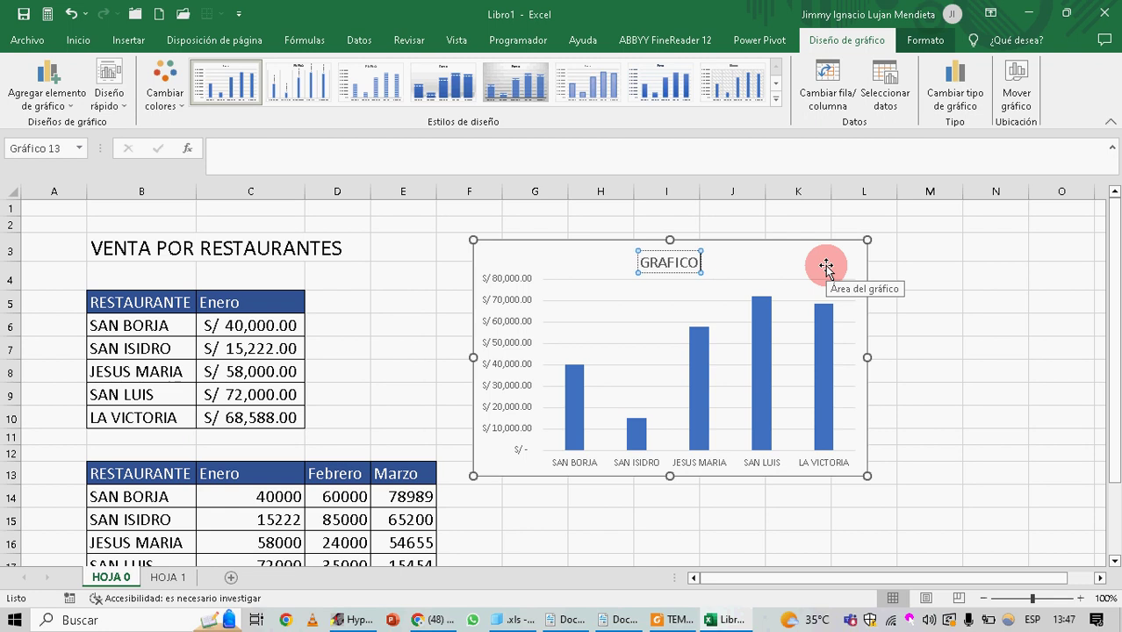
pyautogui.write('3993')
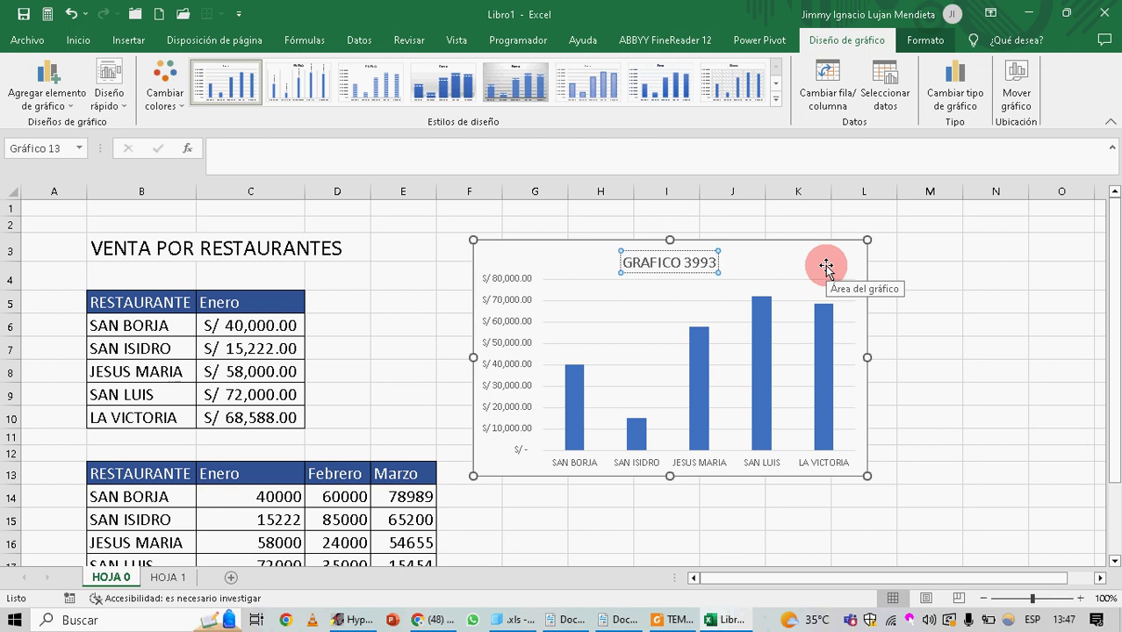
pyautogui.click(929, 268)
pyautogui.moveTo(766, 245); pyautogui.dragTo(768, 224)
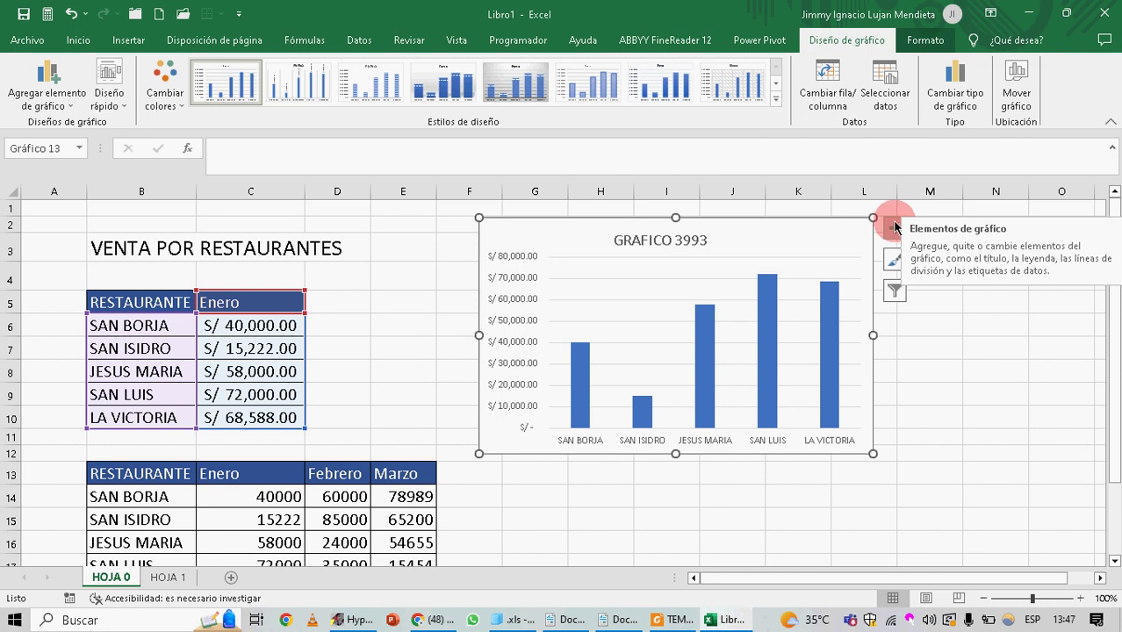
# Remove the chart title and add it back through the chart elements
pyautogui.click(895, 227)
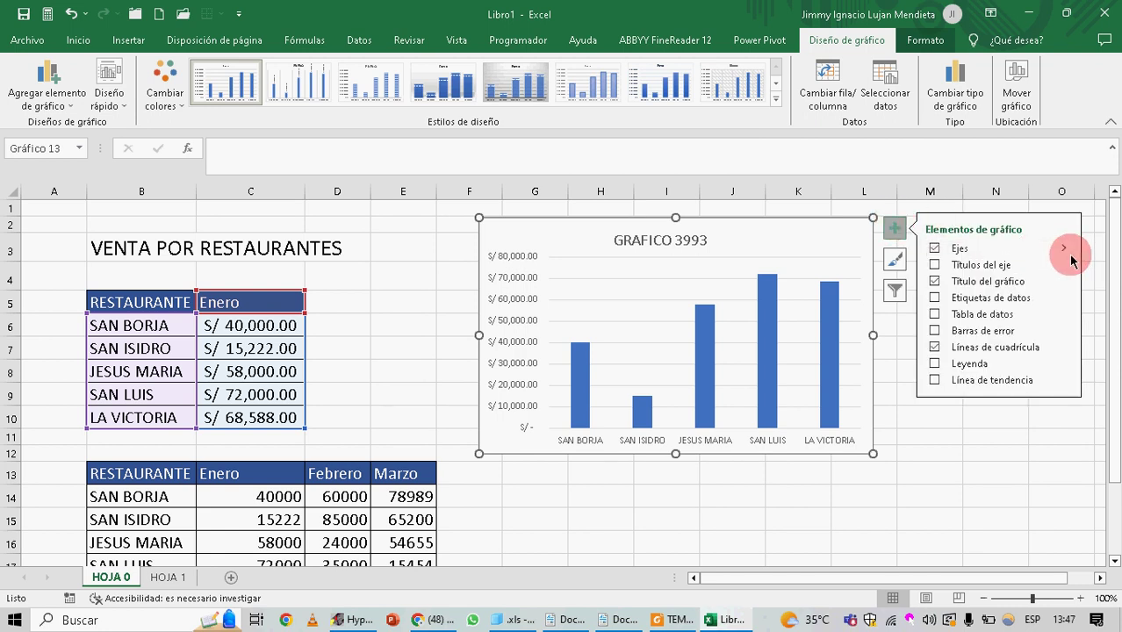
pyautogui.click(936, 282)
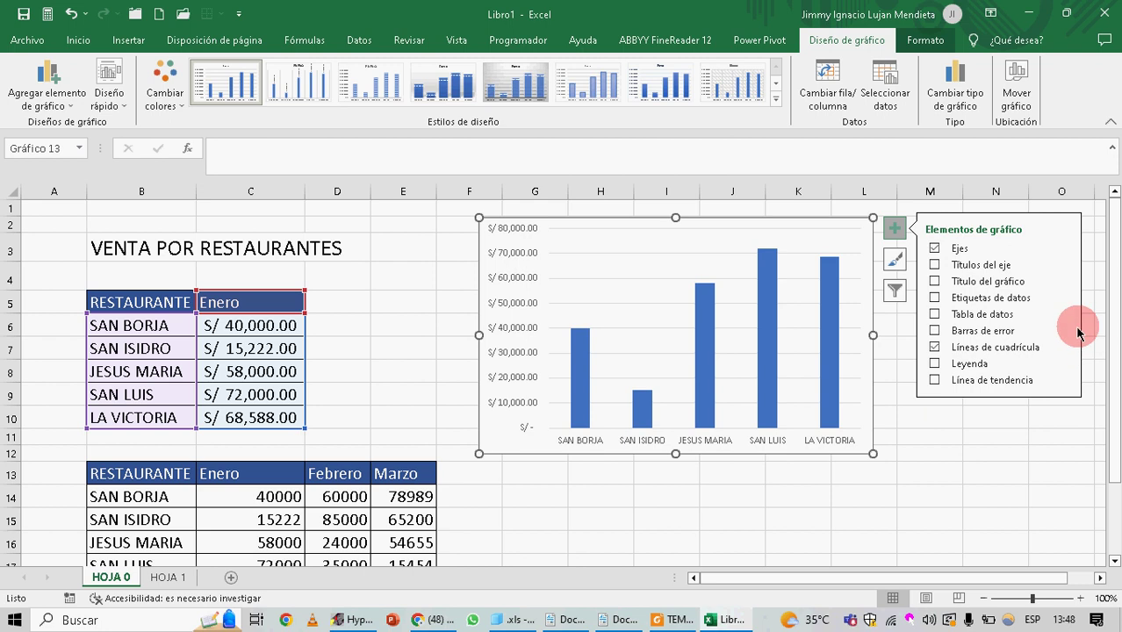
pyautogui.click(935, 281)
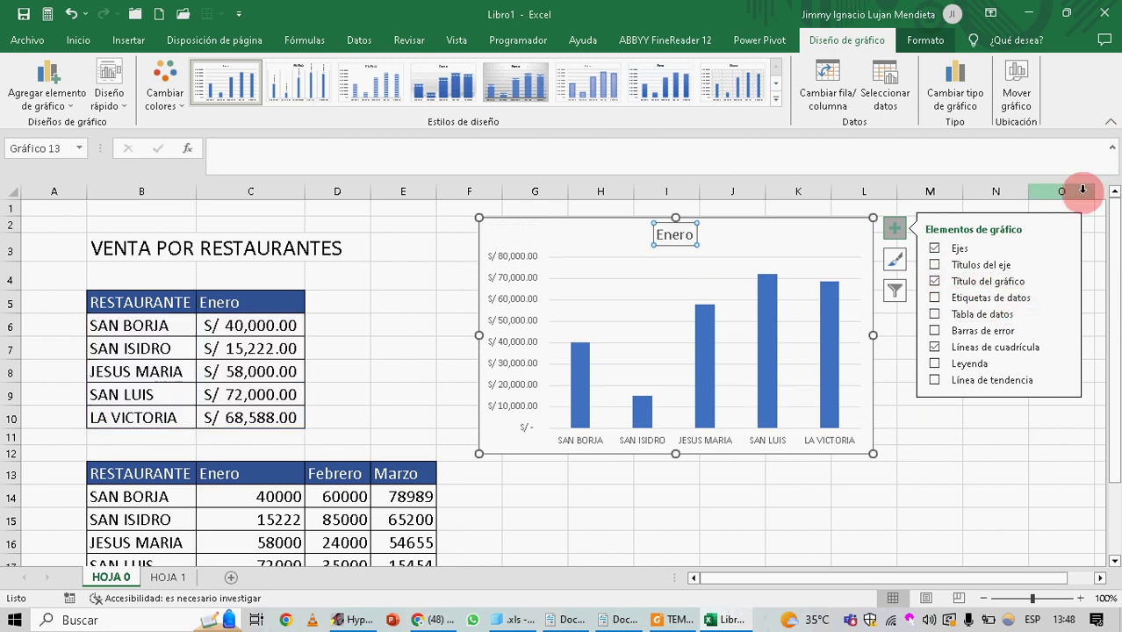
# Try hiding the axes and showing the axis titles and data labels, restoring each element after its trial
pyautogui.click(936, 249)
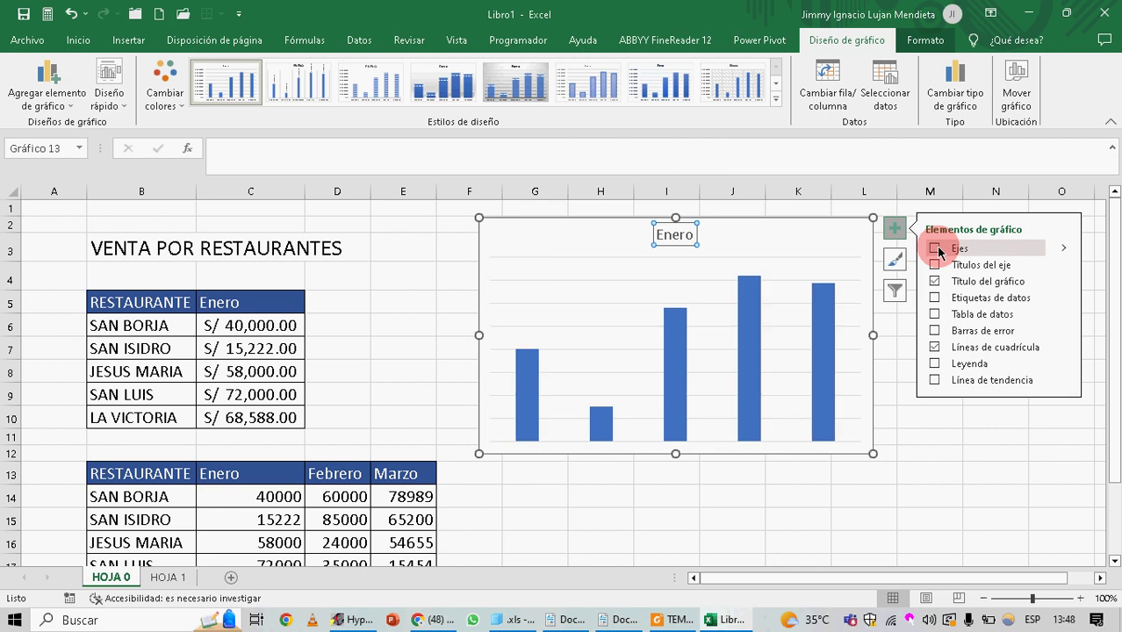
pyautogui.click(936, 249)
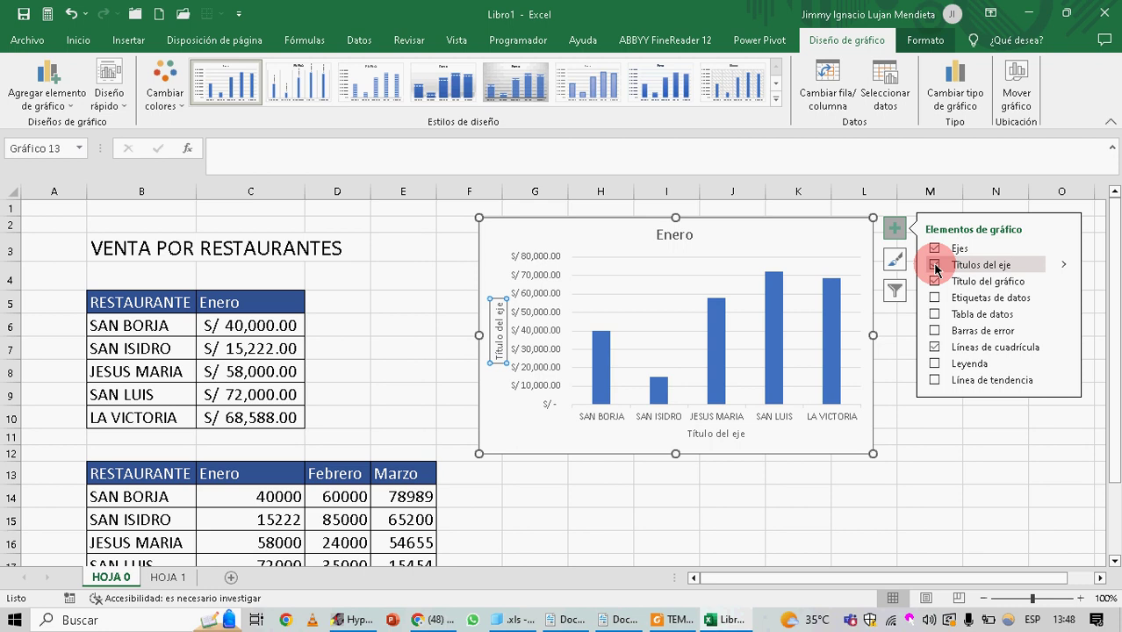
pyautogui.click(937, 266)
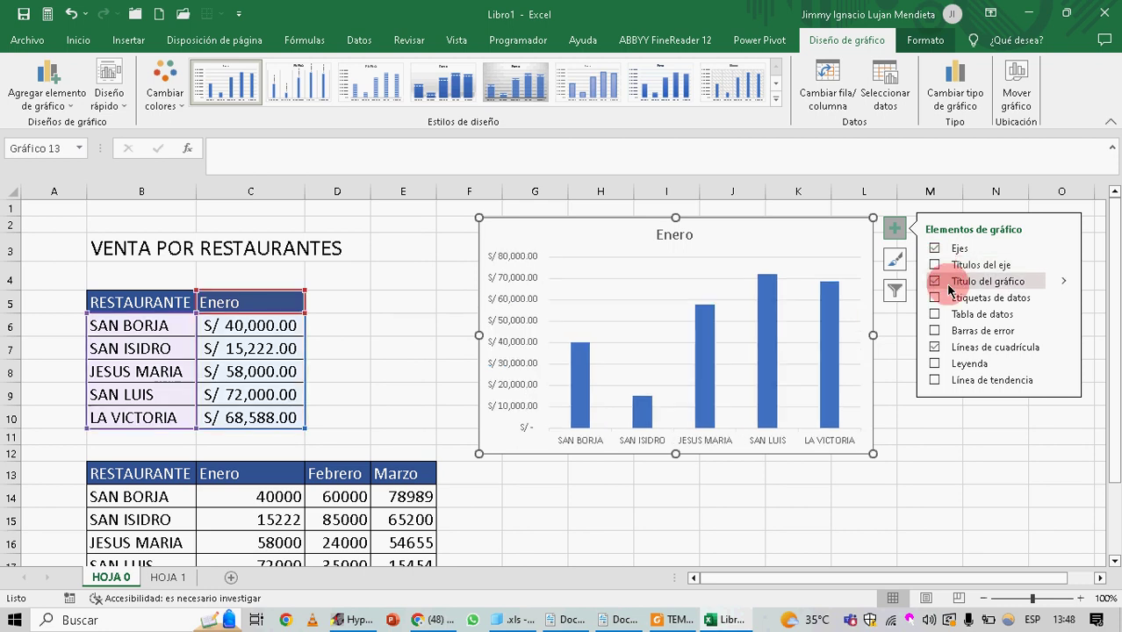
pyautogui.click(933, 298)
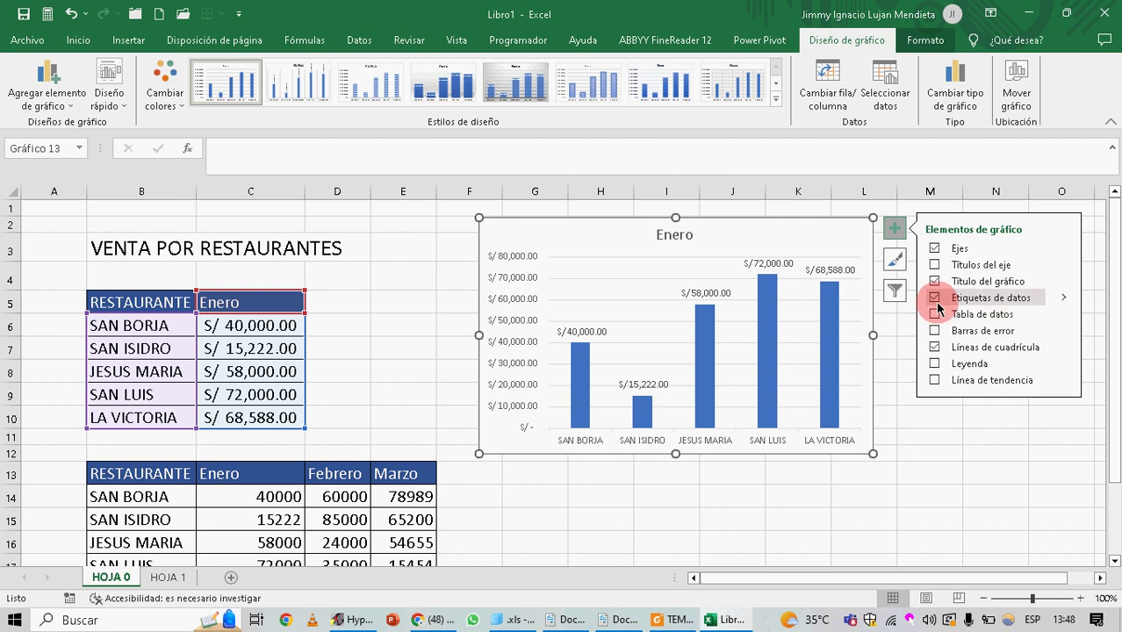
pyautogui.click(936, 301)
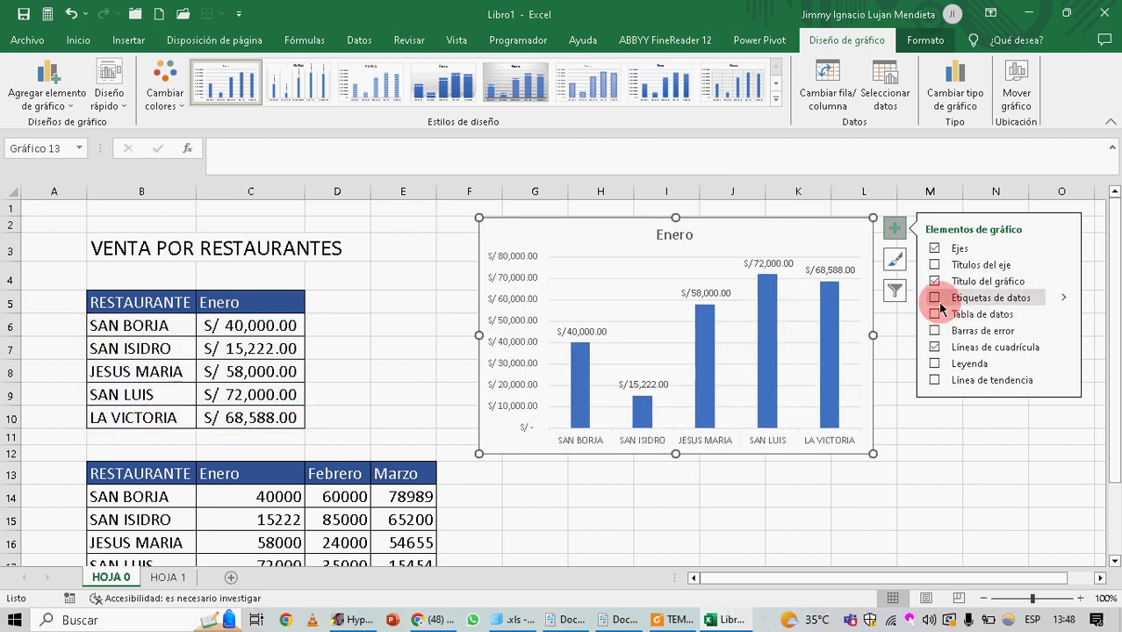
# Add axis titles, data labels, a data table, error bars, a legend and a trendline to the chart
pyautogui.click(934, 264)
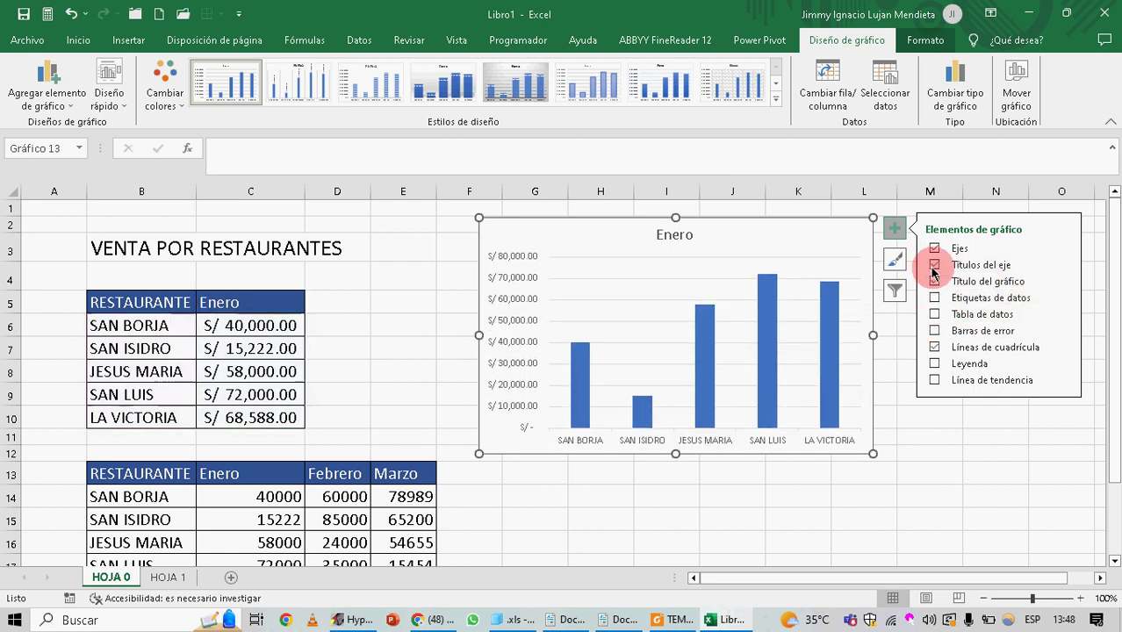
pyautogui.click(935, 297)
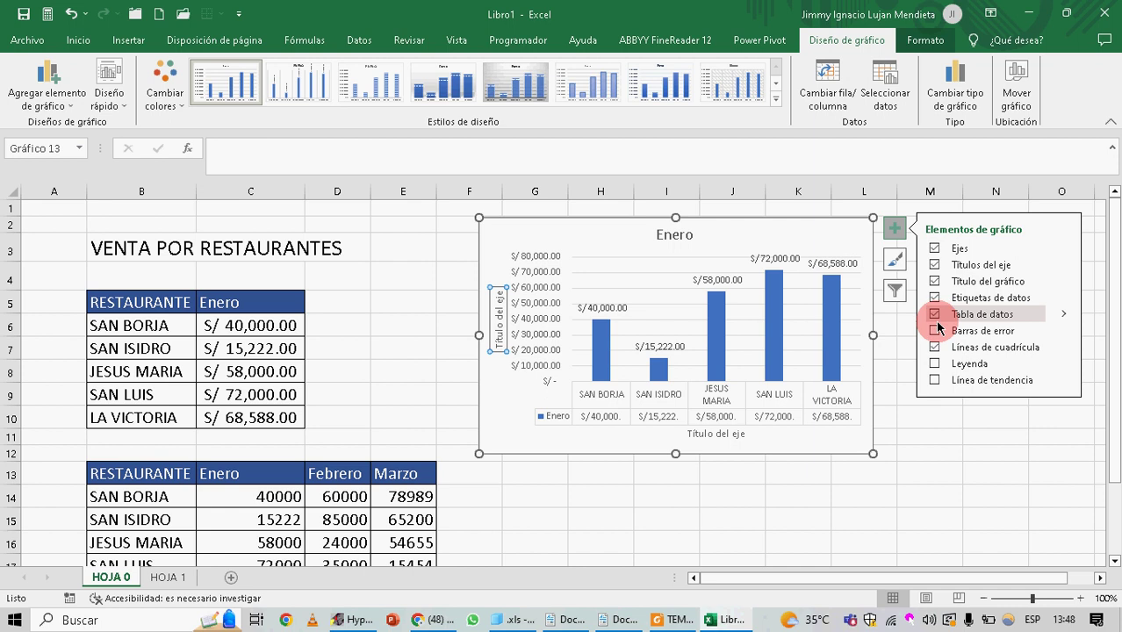
pyautogui.click(935, 331)
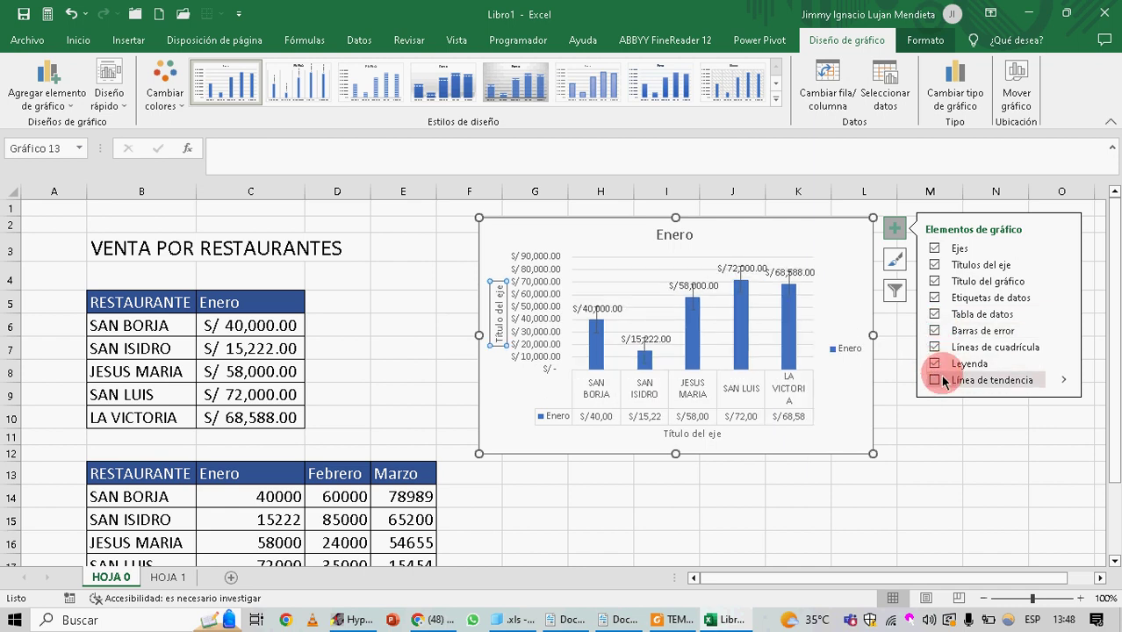
pyautogui.click(934, 380)
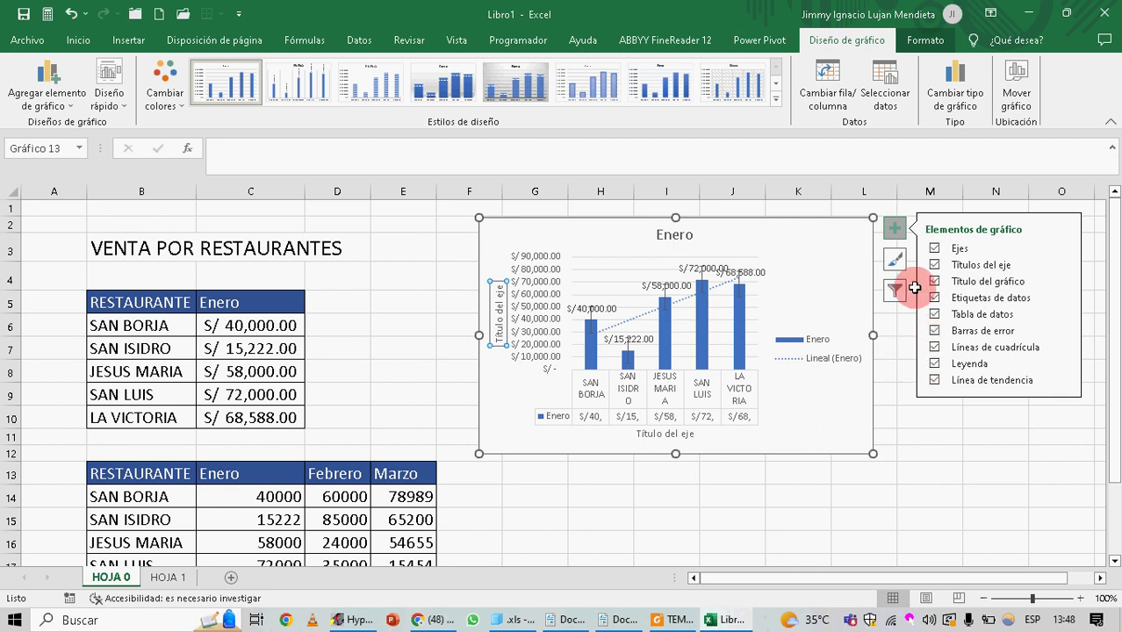
# Remove the legend, trendline, gridlines, error bars, data table and chart title, keeping the axes, axis titles and data labels
pyautogui.click(934, 364)
pyautogui.click(933, 380)
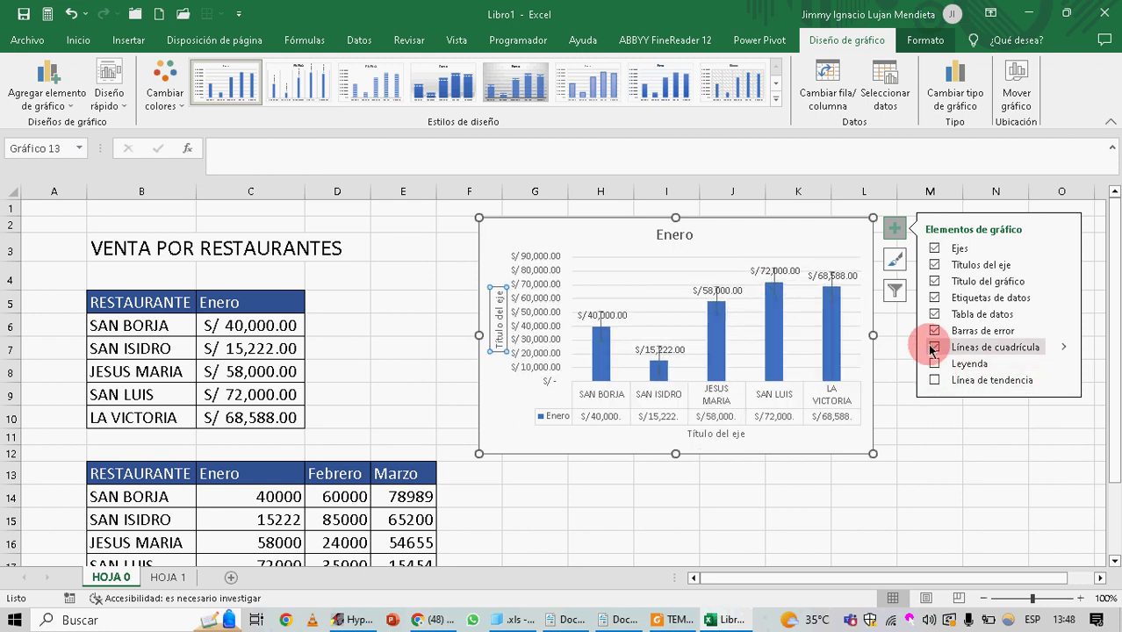
pyautogui.click(934, 347)
pyautogui.click(933, 330)
pyautogui.click(934, 315)
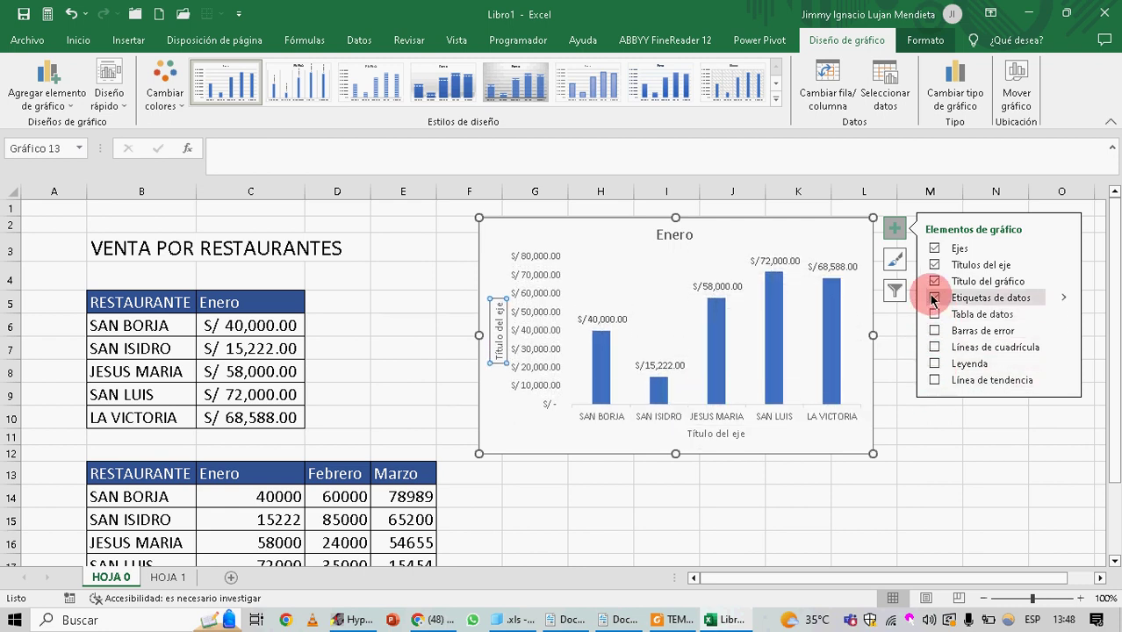
pyautogui.click(934, 314)
pyautogui.click(933, 314)
pyautogui.click(934, 281)
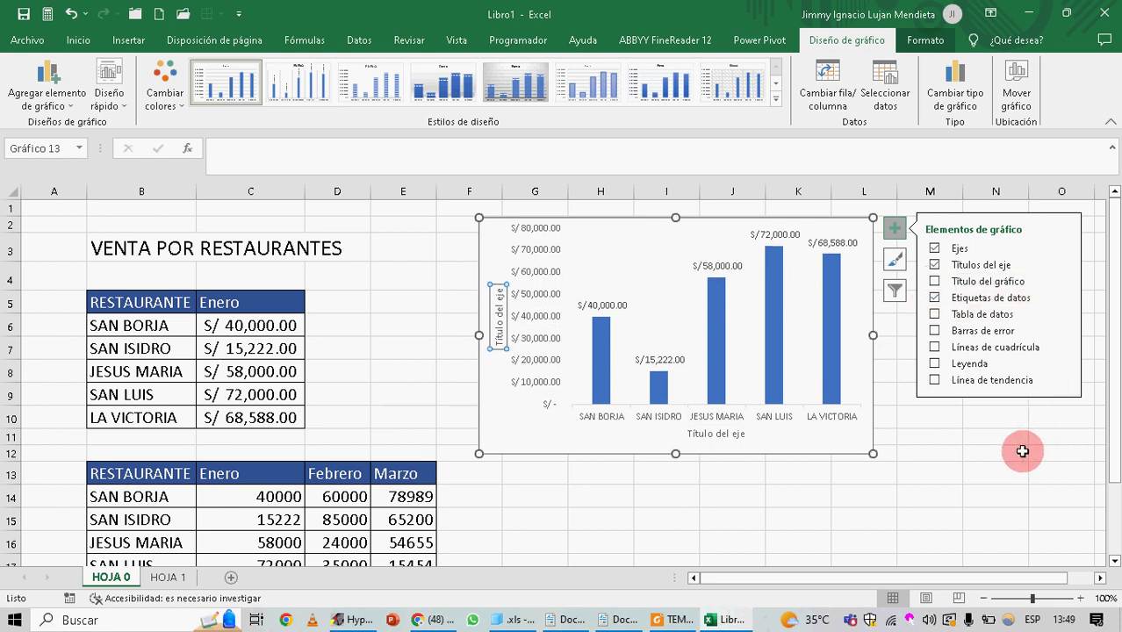
pyautogui.click(942, 366)
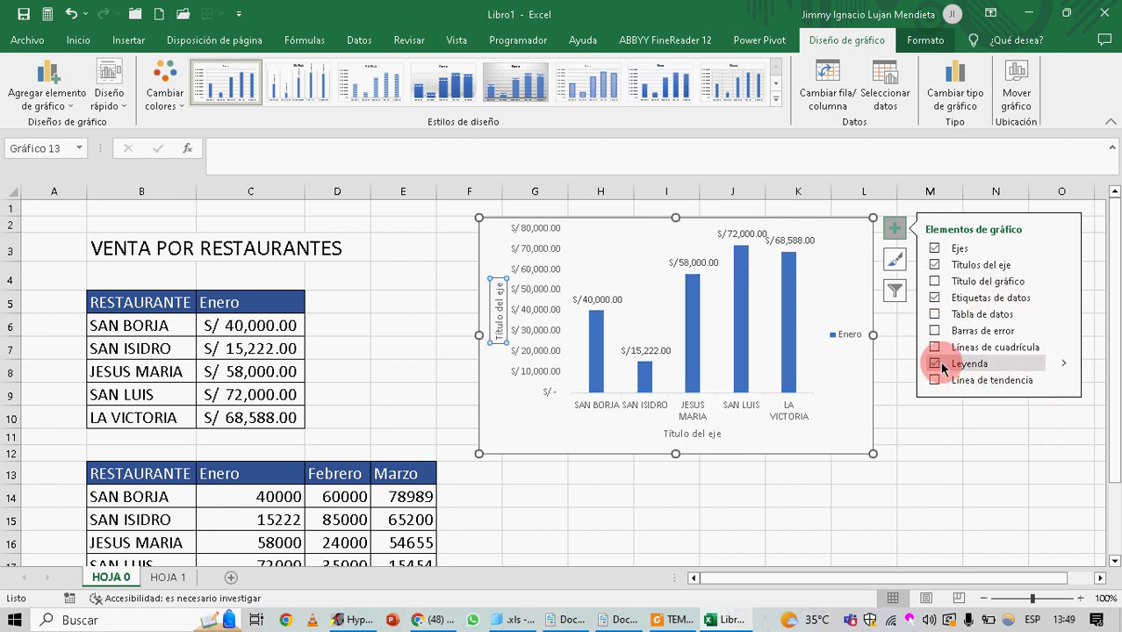
pyautogui.click(942, 366)
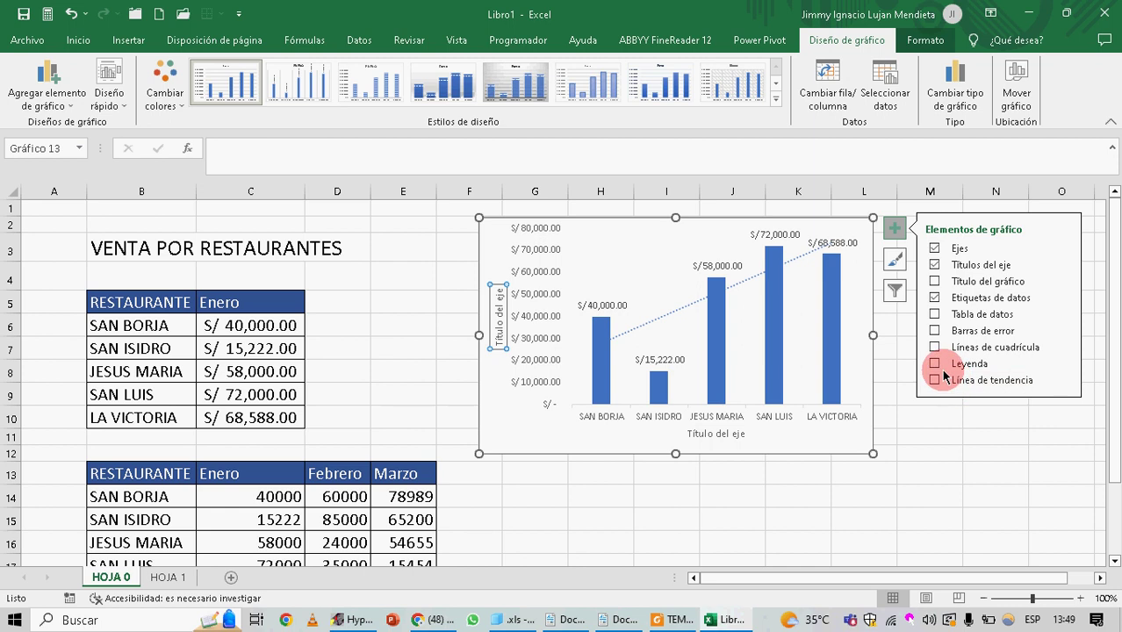
# Hide the axis titles and show the chart title on the restaurant sales column chart
pyautogui.click(767, 308)
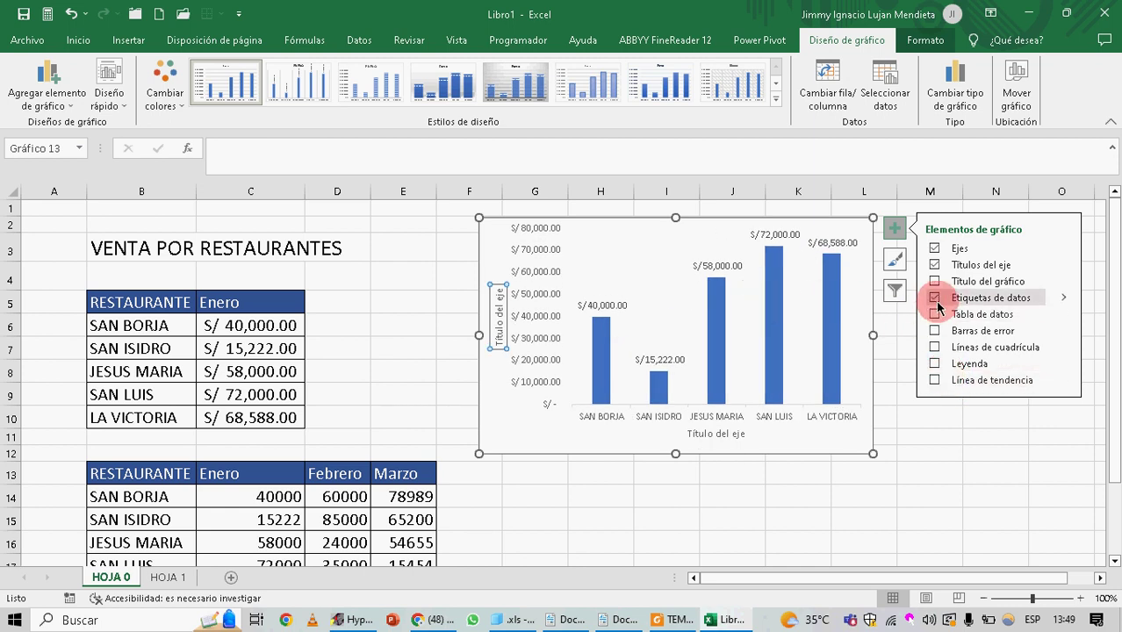
pyautogui.click(934, 264)
pyautogui.click(1001, 281)
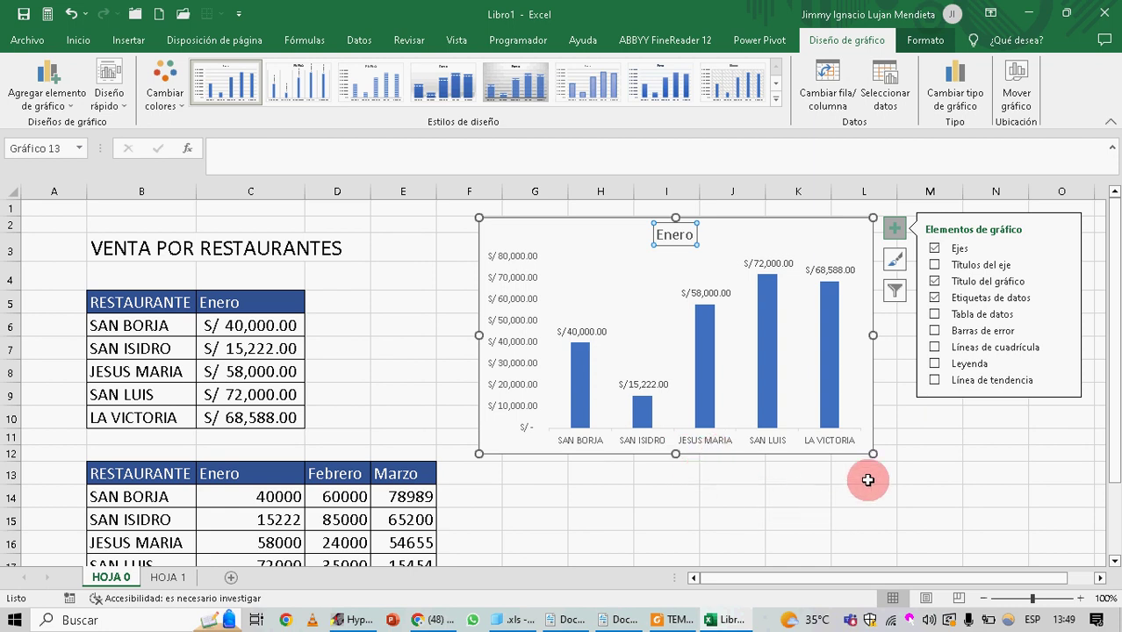
# Add the data table, error bars, gridlines, legend and trendline to the Enero chart
pyautogui.click(935, 314)
pyautogui.click(934, 330)
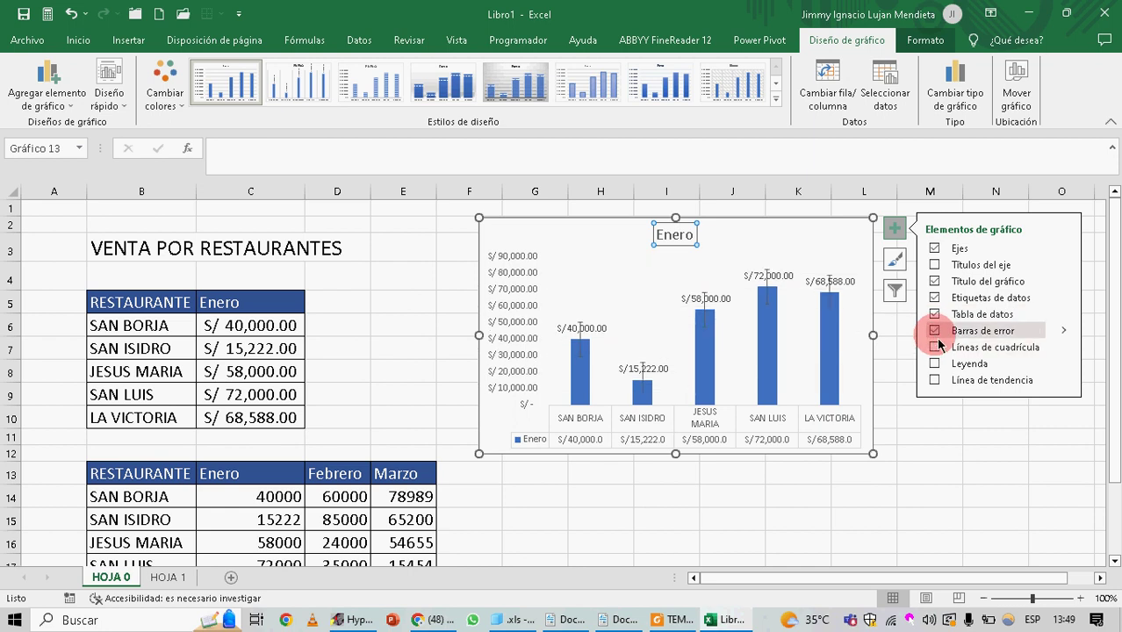
pyautogui.click(935, 347)
pyautogui.click(935, 363)
pyautogui.click(934, 380)
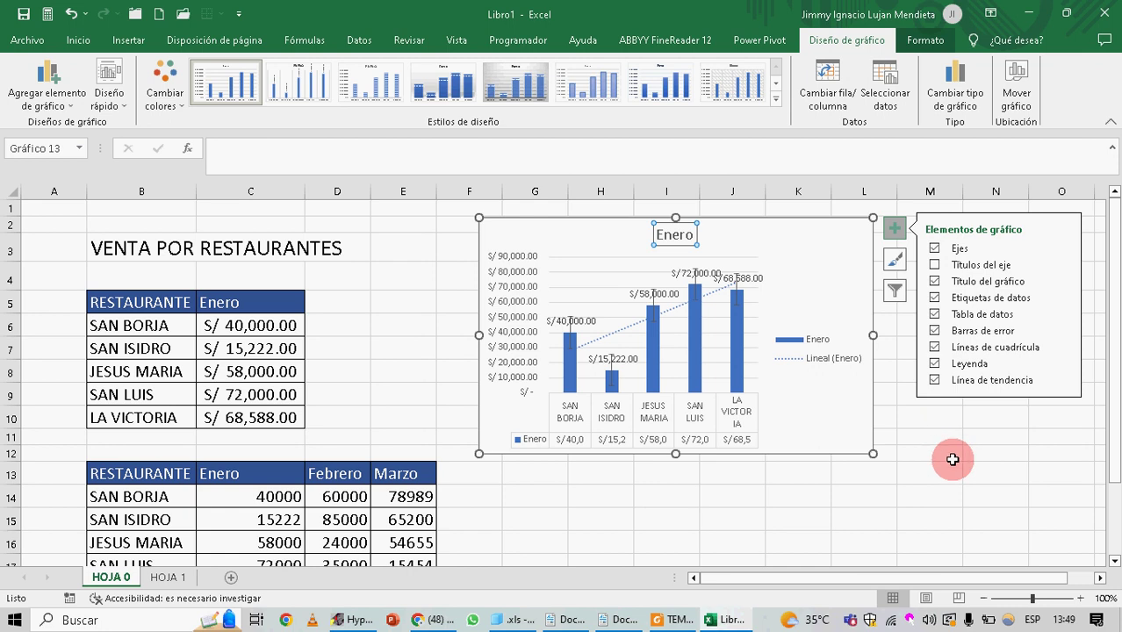
# Remove the data table, error bars, gridlines, legend and trendline from the Enero chart and deselect it
pyautogui.click(934, 314)
pyautogui.click(936, 331)
pyautogui.click(934, 348)
pyautogui.click(934, 363)
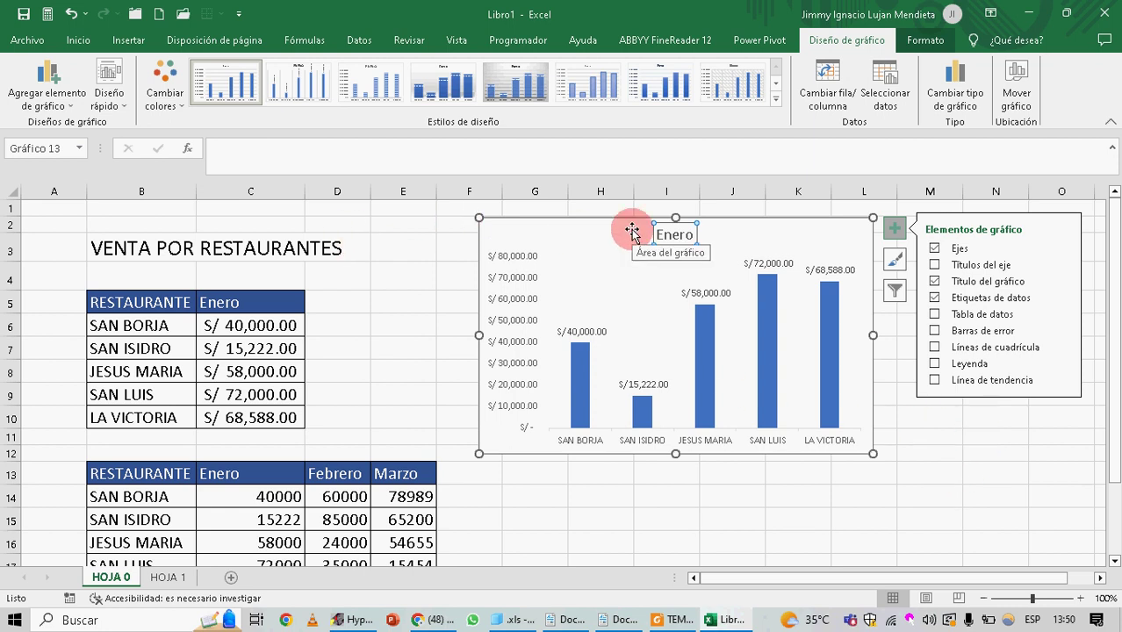
pyautogui.click(413, 265)
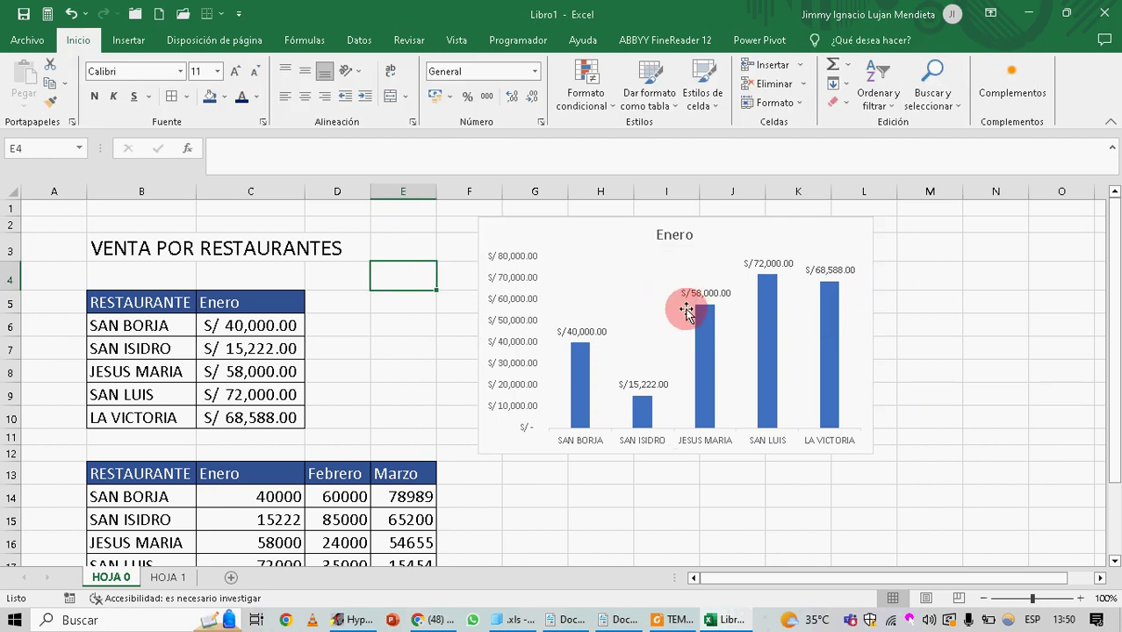
# Browse the available styles and colour palettes for the Enero chart, keeping Estilo 1
pyautogui.click(630, 250)
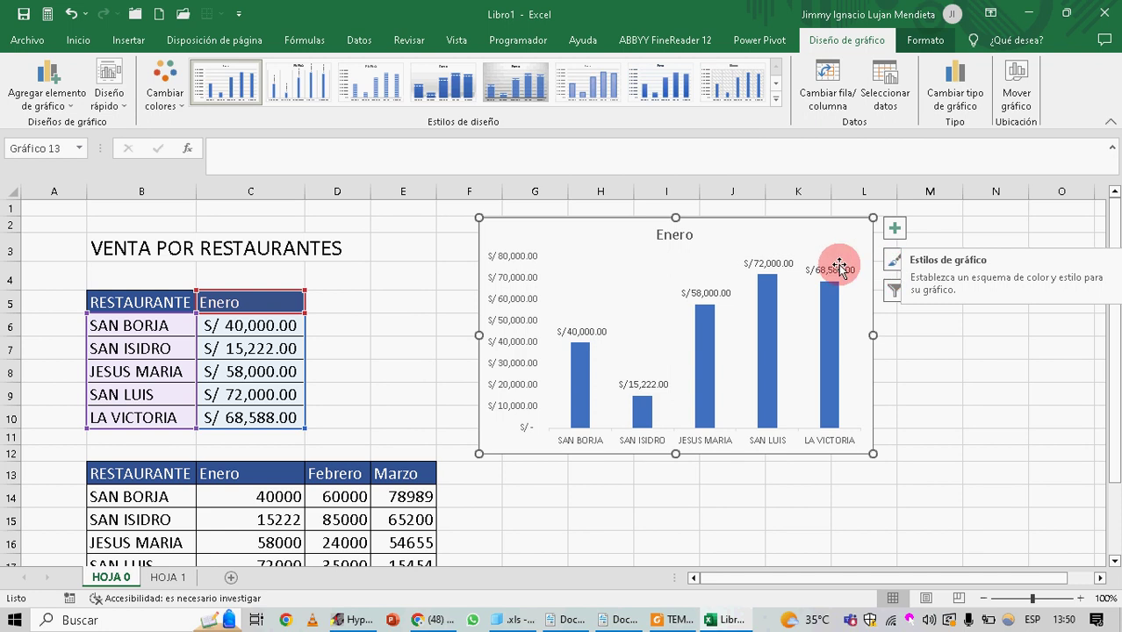
pyautogui.click(896, 259)
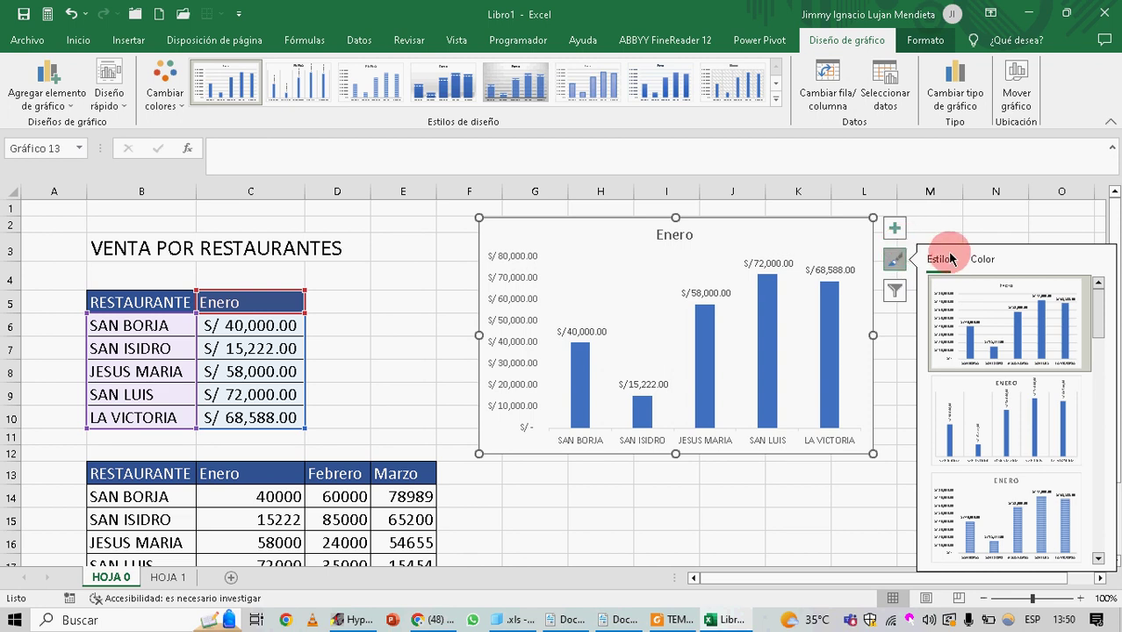
pyautogui.scroll(-3, 1016, 443)
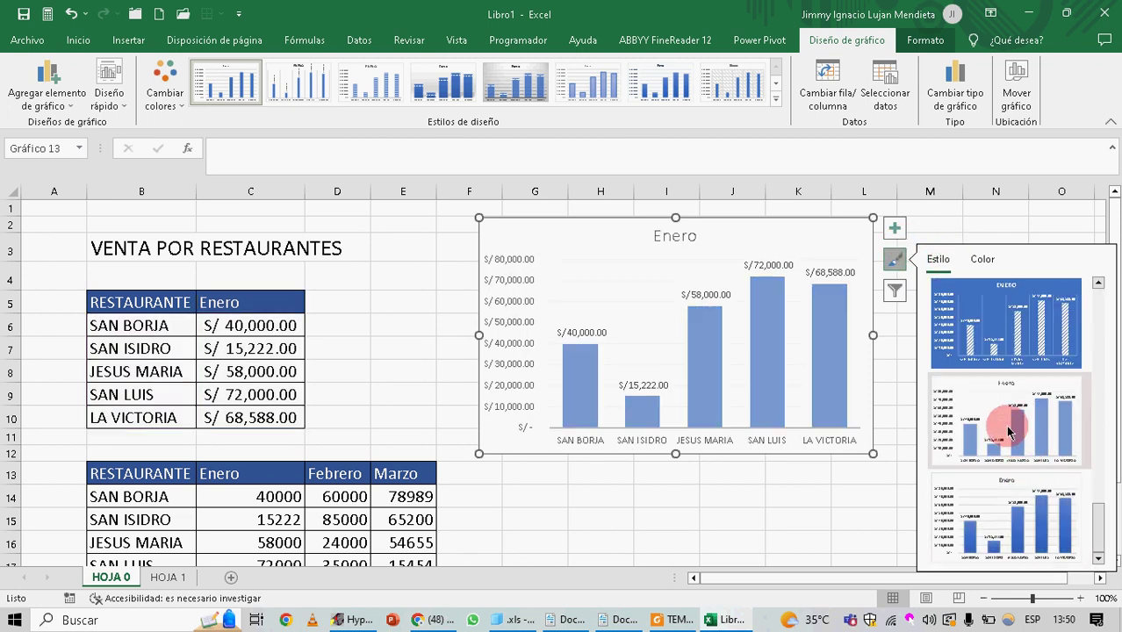
pyautogui.scroll(3, 1019, 395)
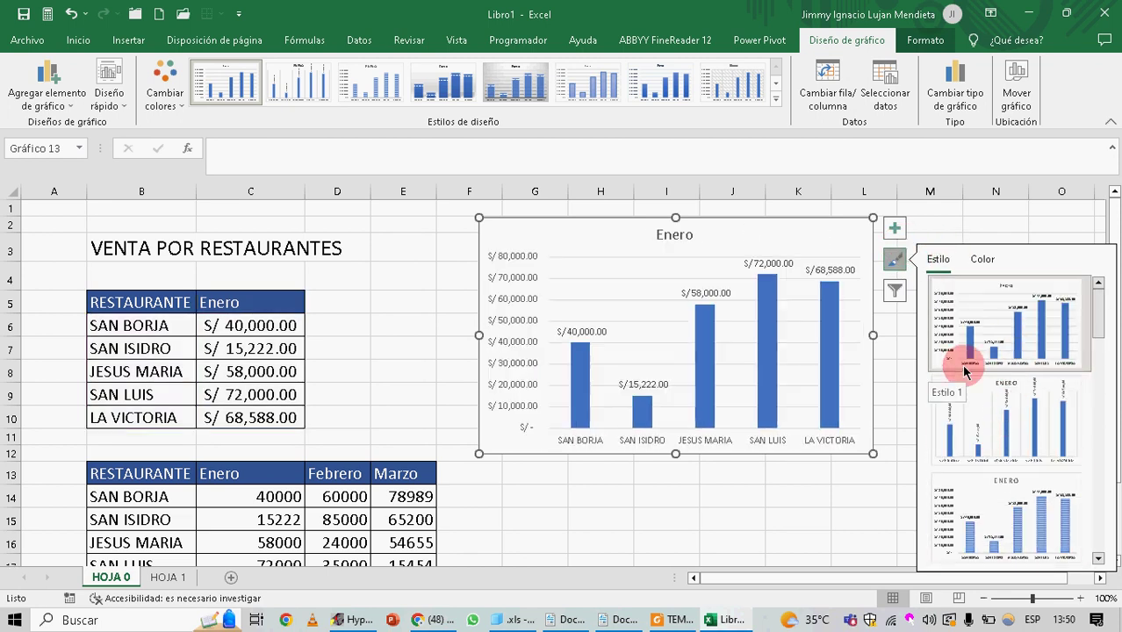
pyautogui.click(1001, 422)
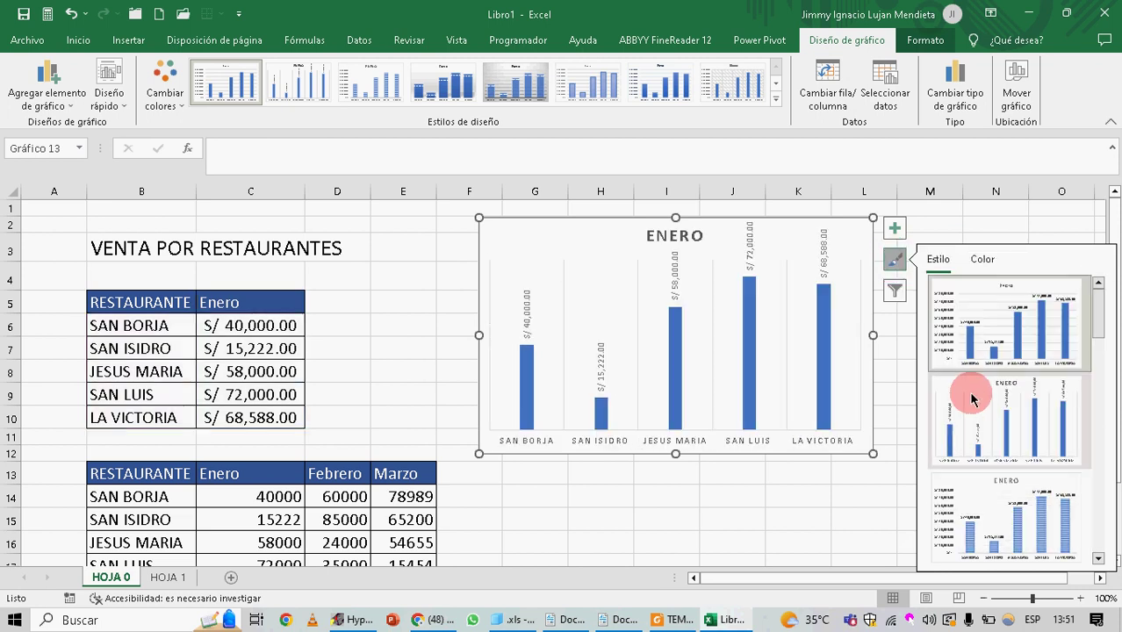
pyautogui.click(985, 351)
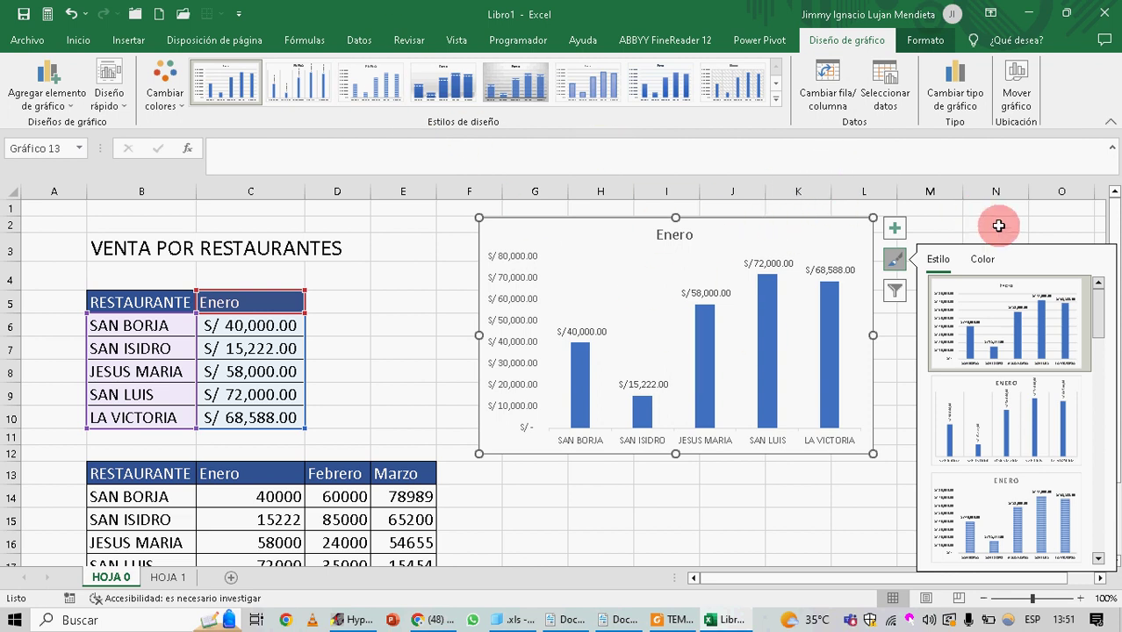
pyautogui.click(990, 262)
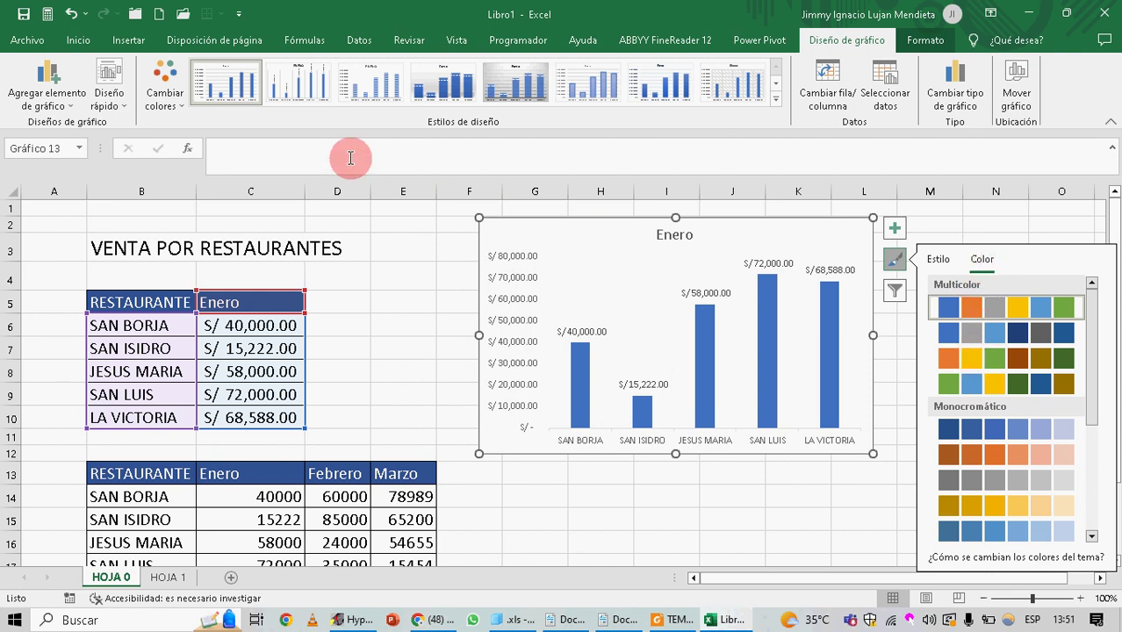
pyautogui.click(176, 107)
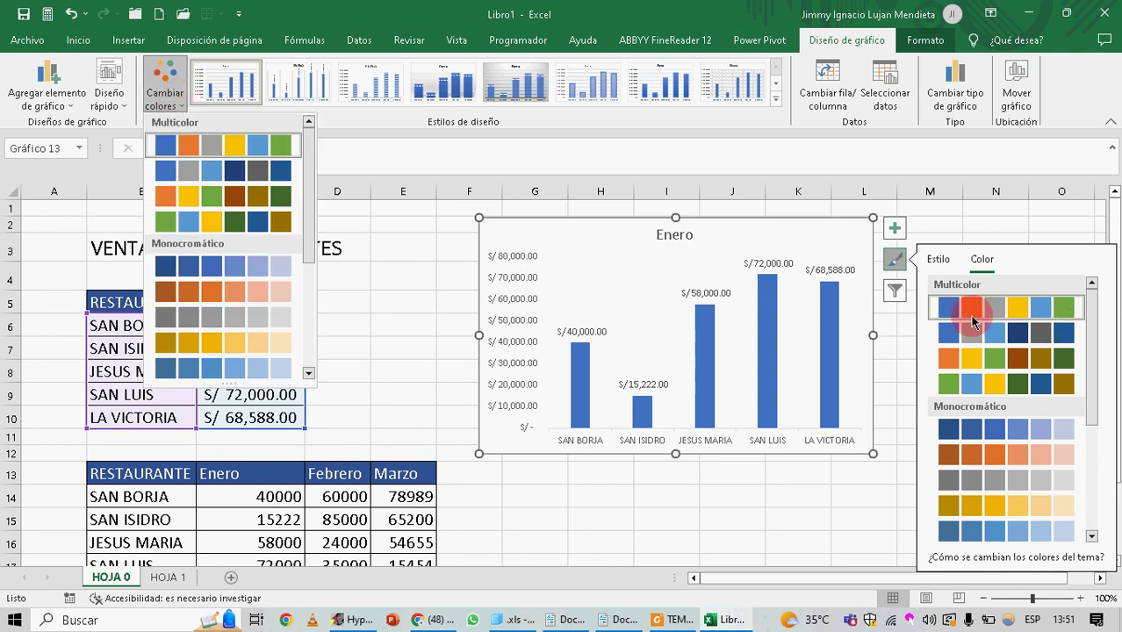
# Filter the Enero chart to hide the SAN LUIS, LA VICTORIA and JESUS MARIA categories
pyautogui.click(897, 297)
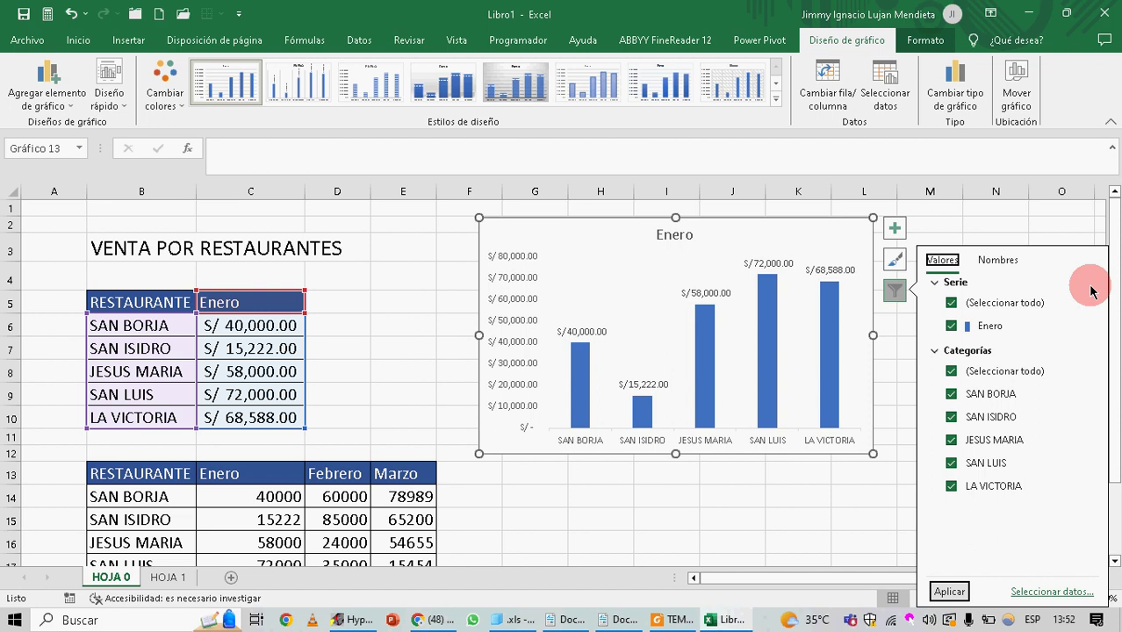
pyautogui.click(951, 488)
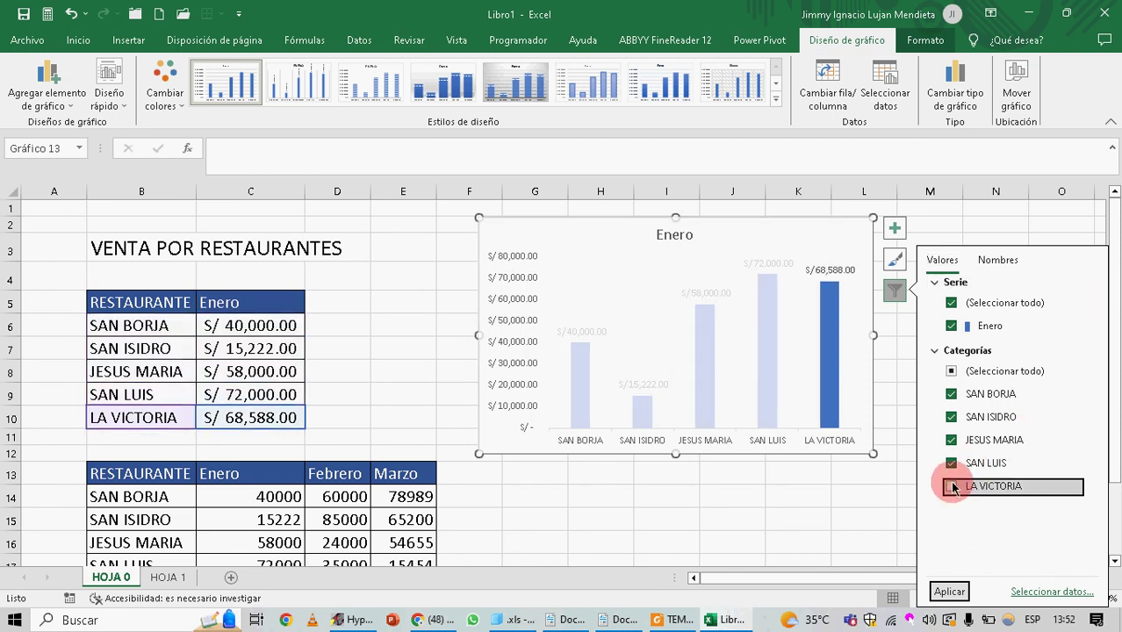
pyautogui.click(951, 463)
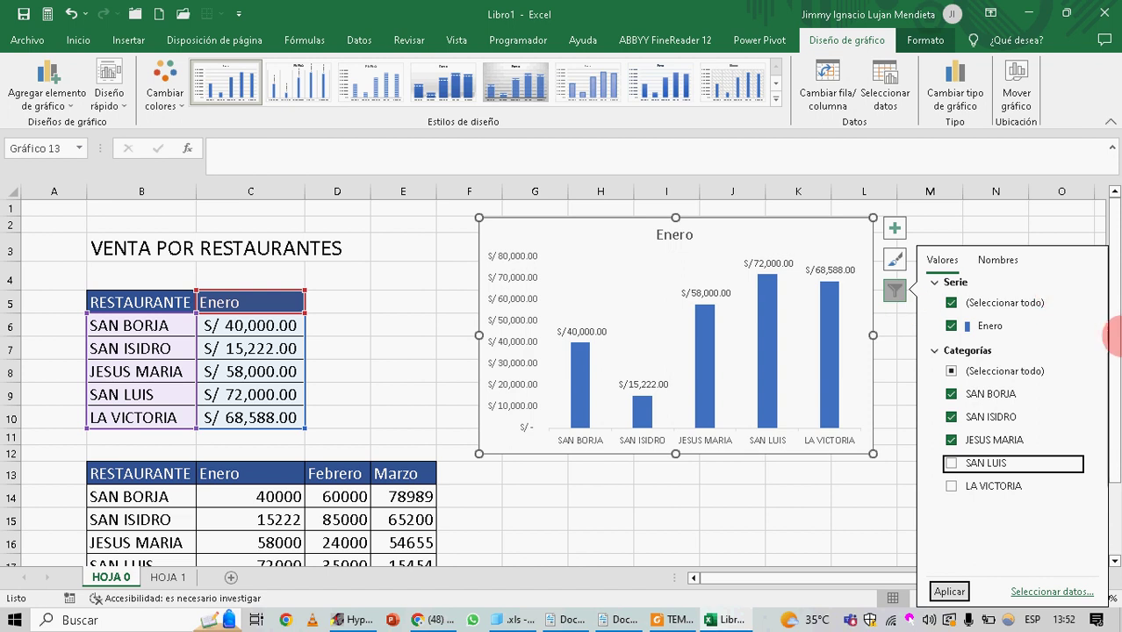
pyautogui.click(951, 486)
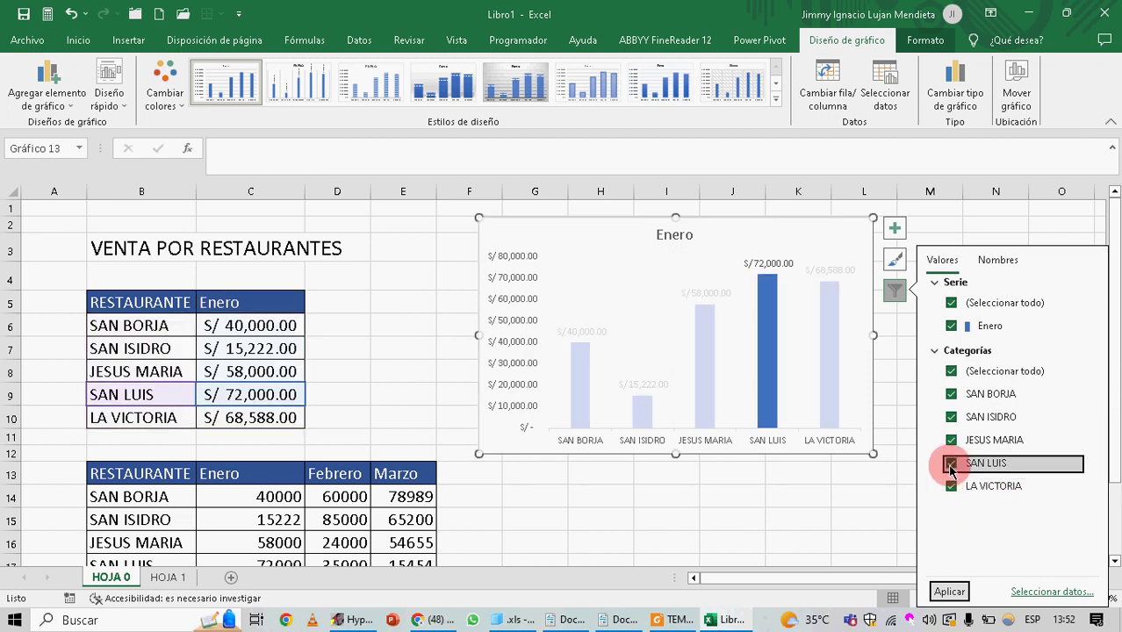
pyautogui.click(951, 486)
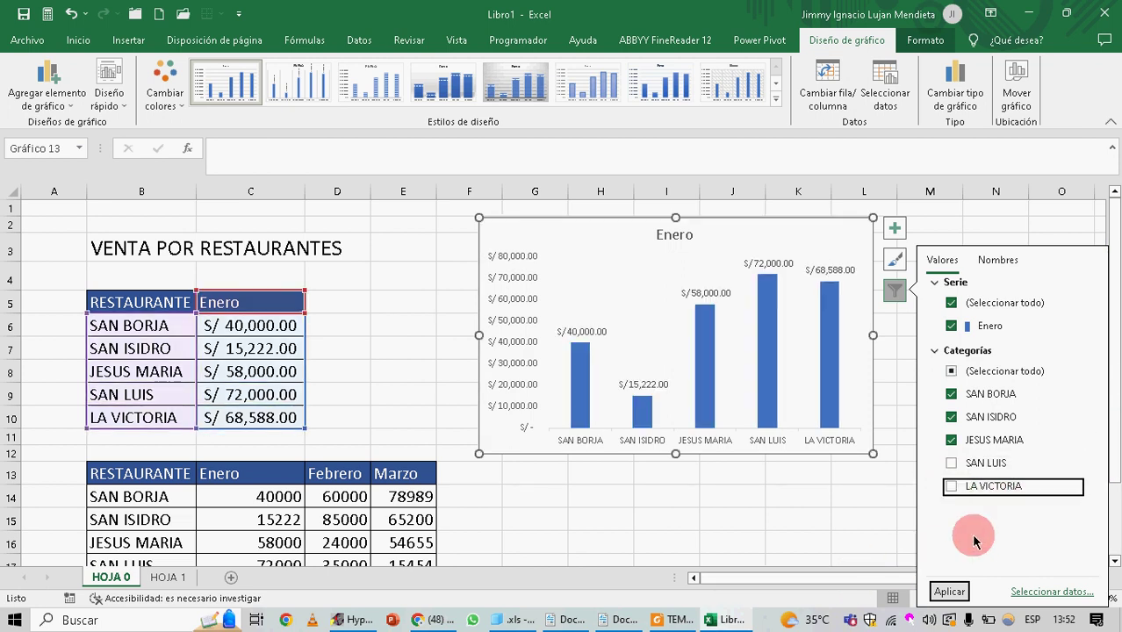
pyautogui.click(950, 592)
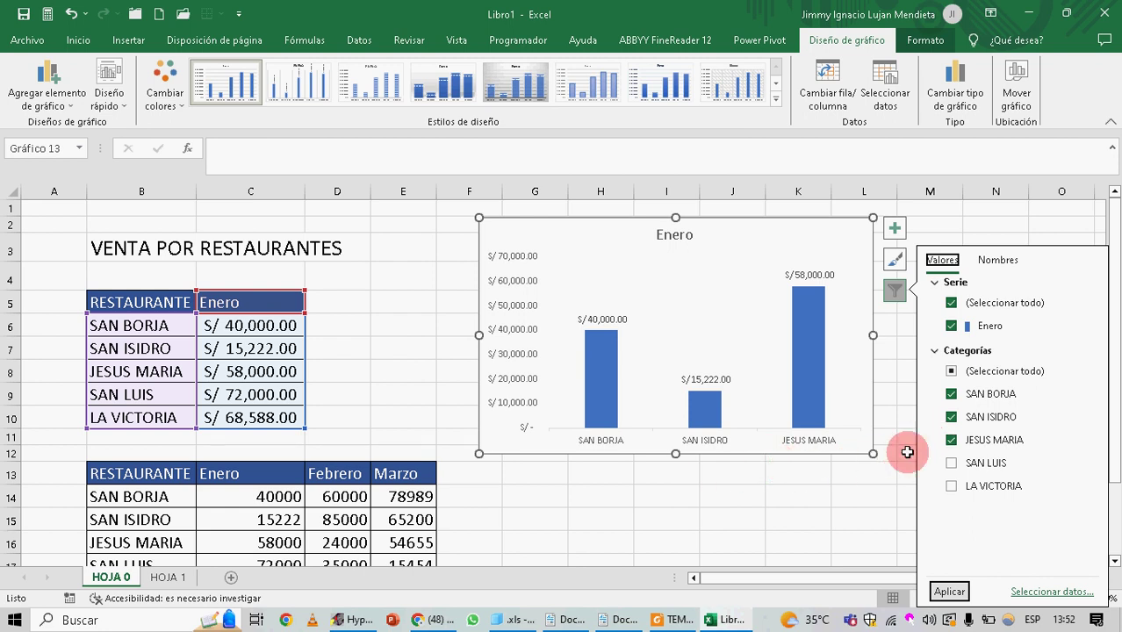
pyautogui.click(951, 440)
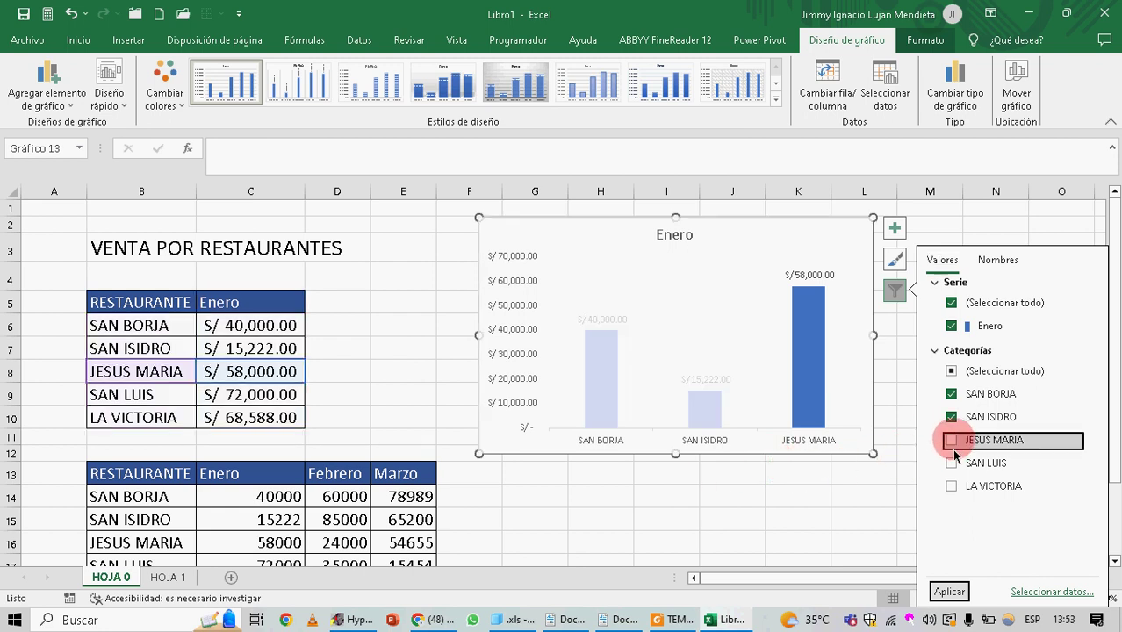
pyautogui.click(947, 591)
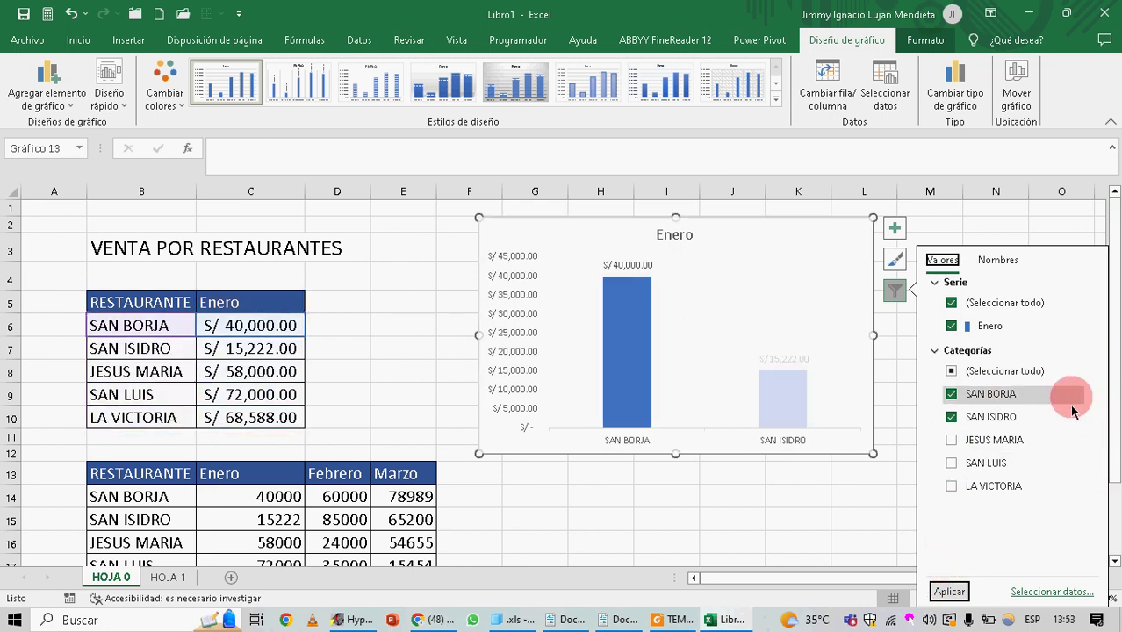
# Restore the JESUS MARIA, SAN LUIS and LA VICTORIA categories in the chart filter and apply it
pyautogui.click(951, 440)
pyautogui.click(951, 464)
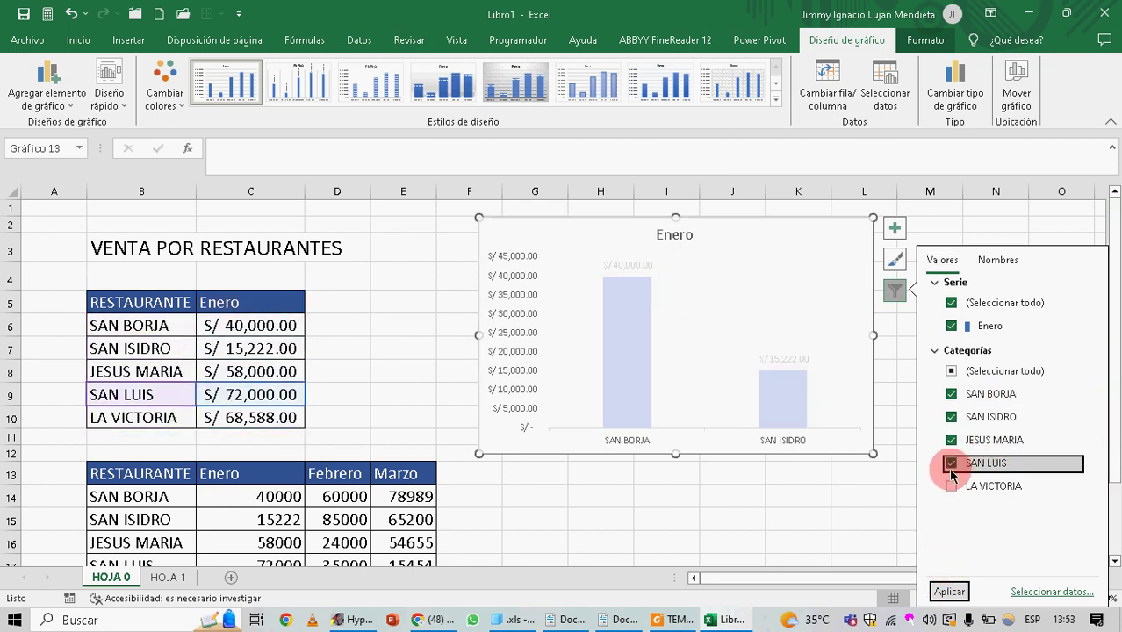
pyautogui.click(951, 486)
pyautogui.click(954, 594)
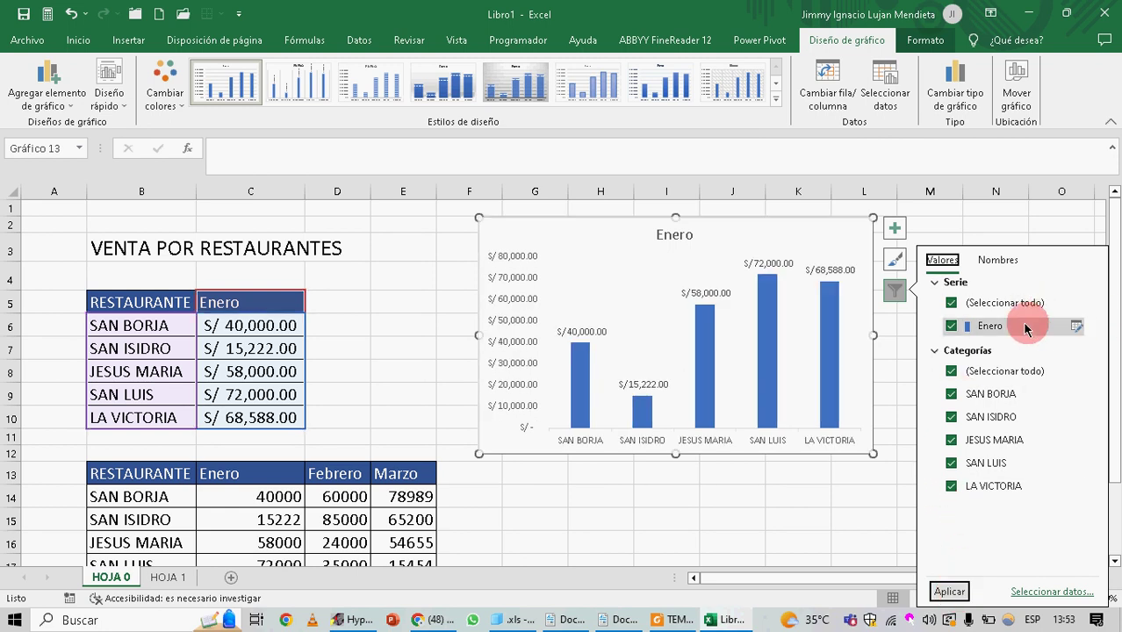
# Turn the Enero series off and back on in the chart filter, apply it and deselect the chart
pyautogui.click(952, 327)
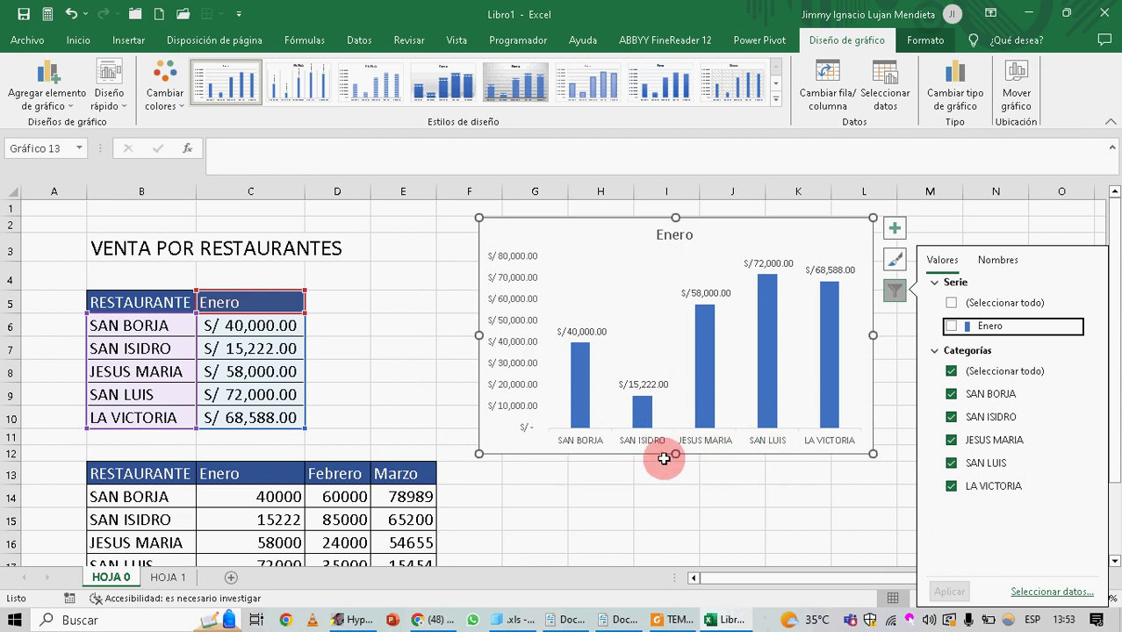
pyautogui.click(950, 327)
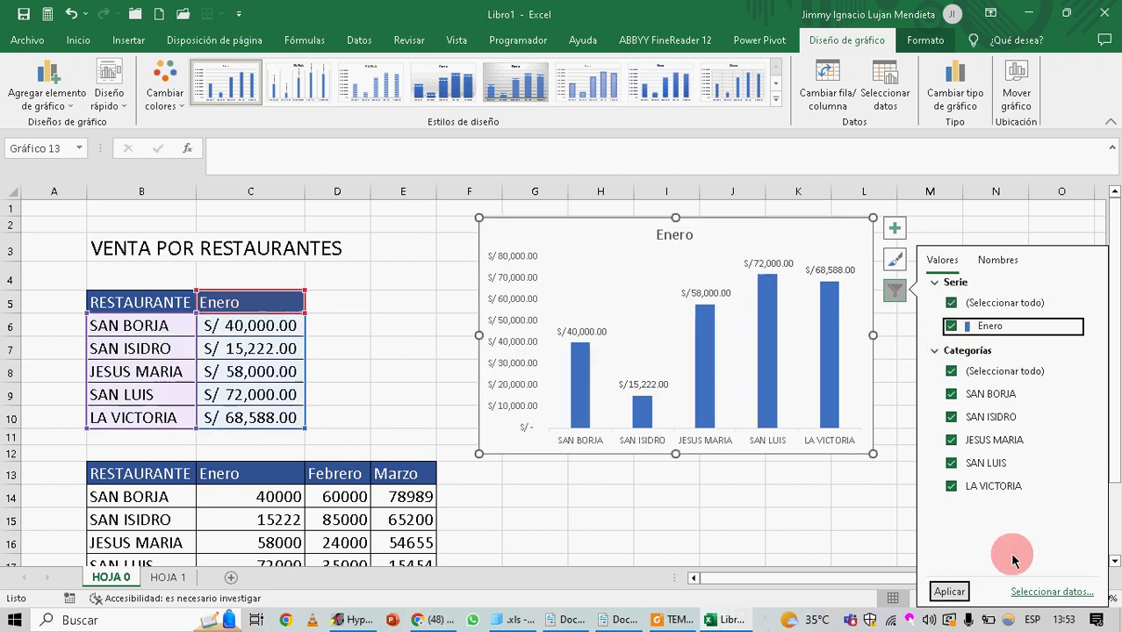
pyautogui.click(956, 587)
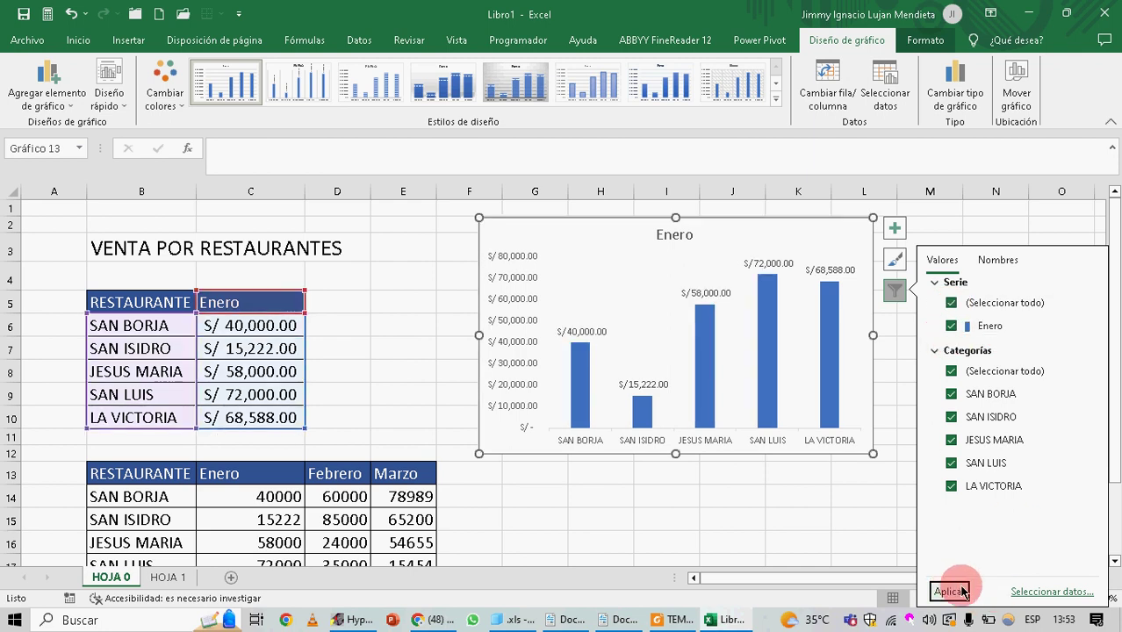
pyautogui.click(840, 490)
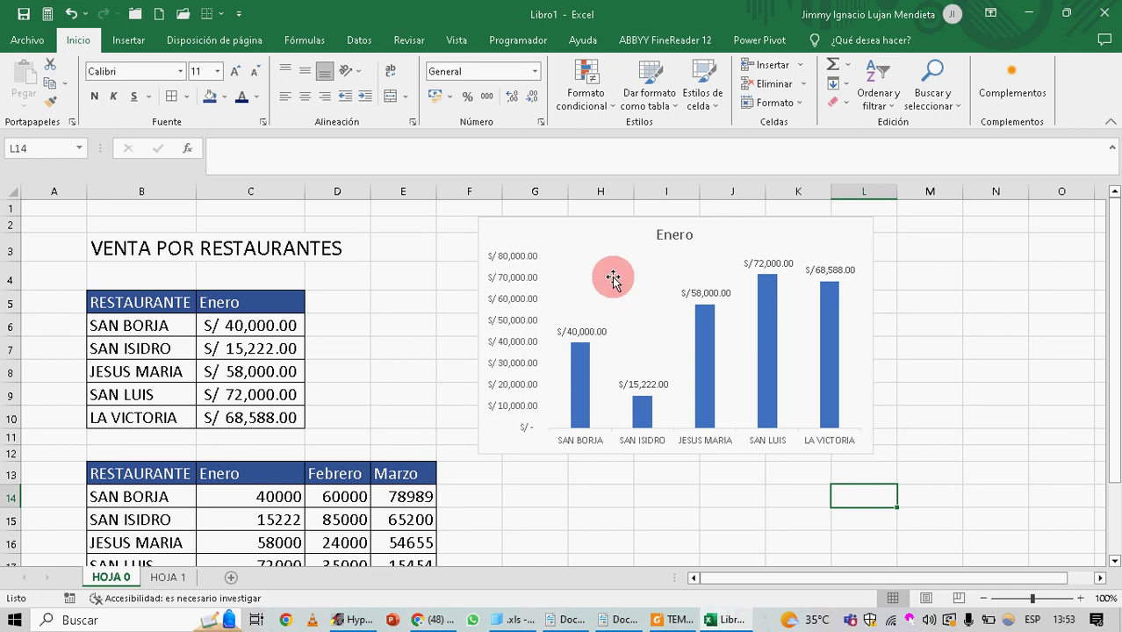
# Open the chart area formatting options for the Enero chart
pyautogui.click(590, 248)
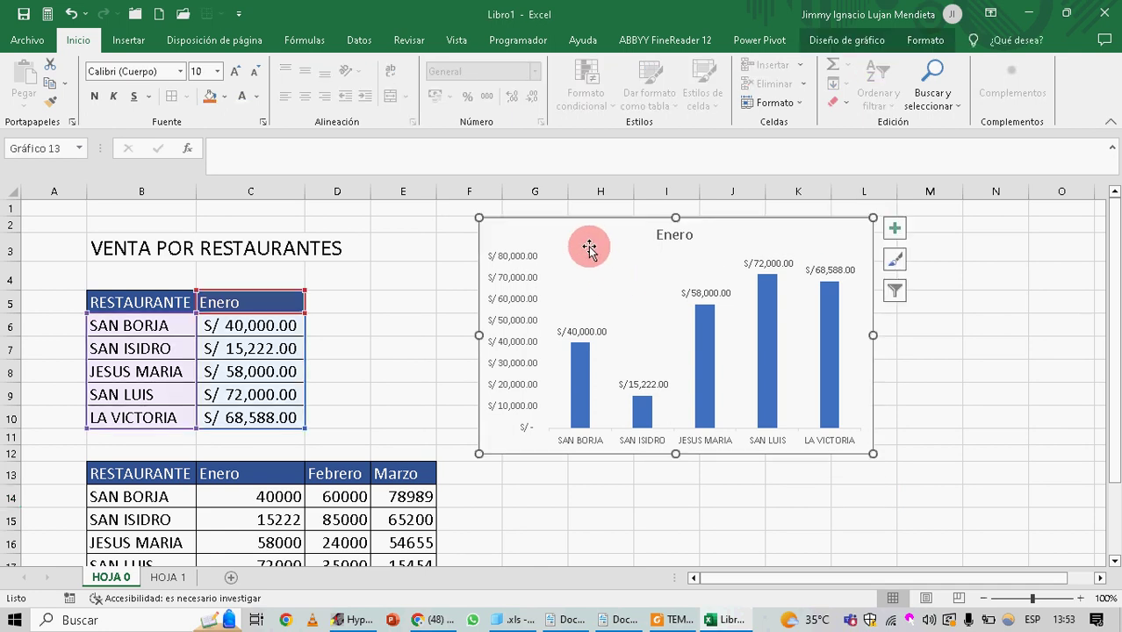
pyautogui.doubleClick(589, 248)
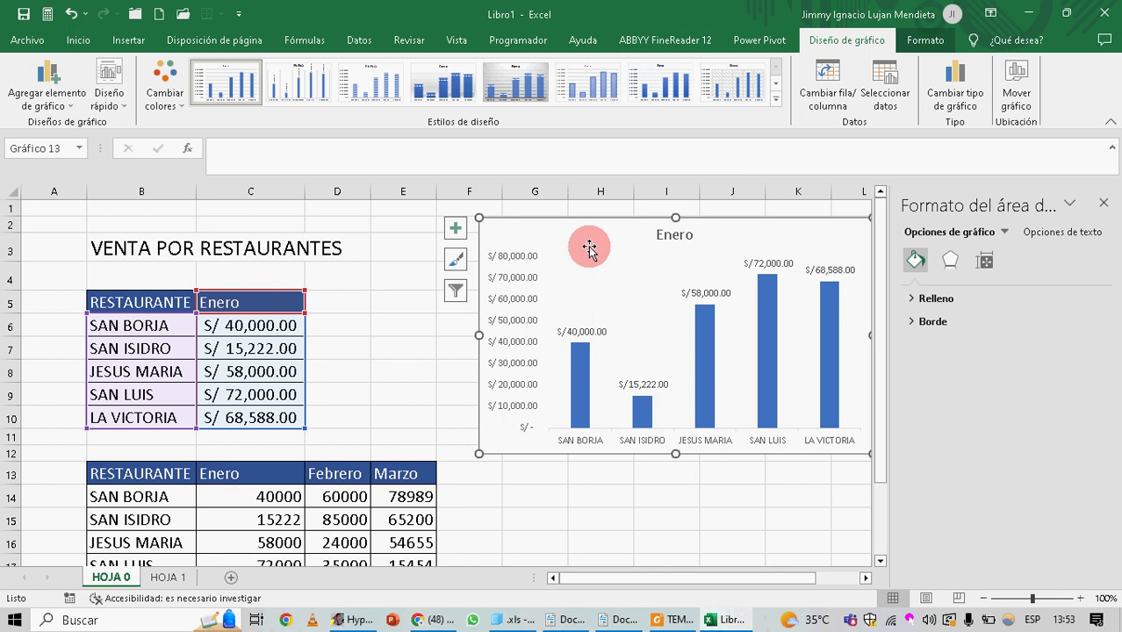
# Examine the Enero chart together with the one-month and three-month restaurant sales tables
pyautogui.scroll(-2, 589, 246)
pyautogui.scroll(2, 518, 376)
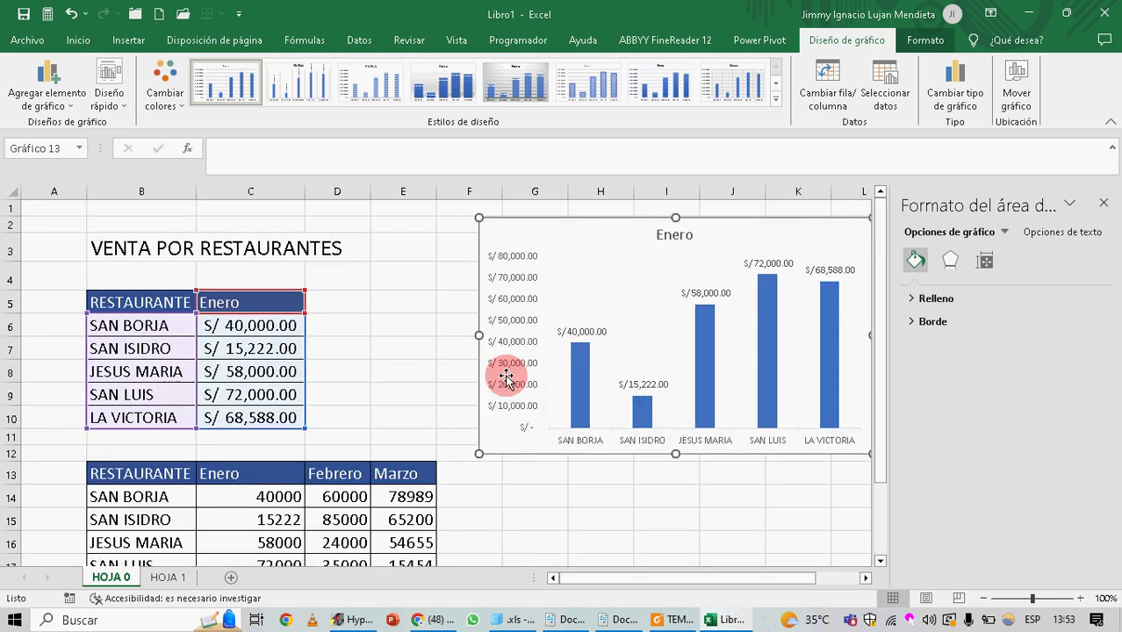
pyautogui.scroll(-1, 232, 421)
pyautogui.scroll(1, 438, 364)
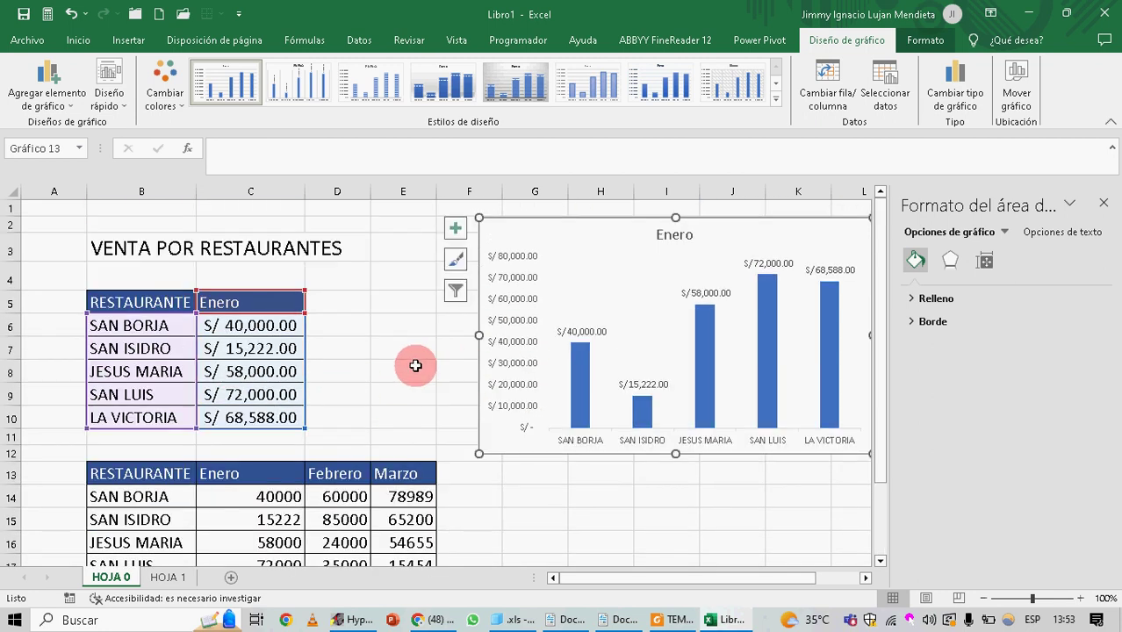
pyautogui.scroll(-2, 415, 366)
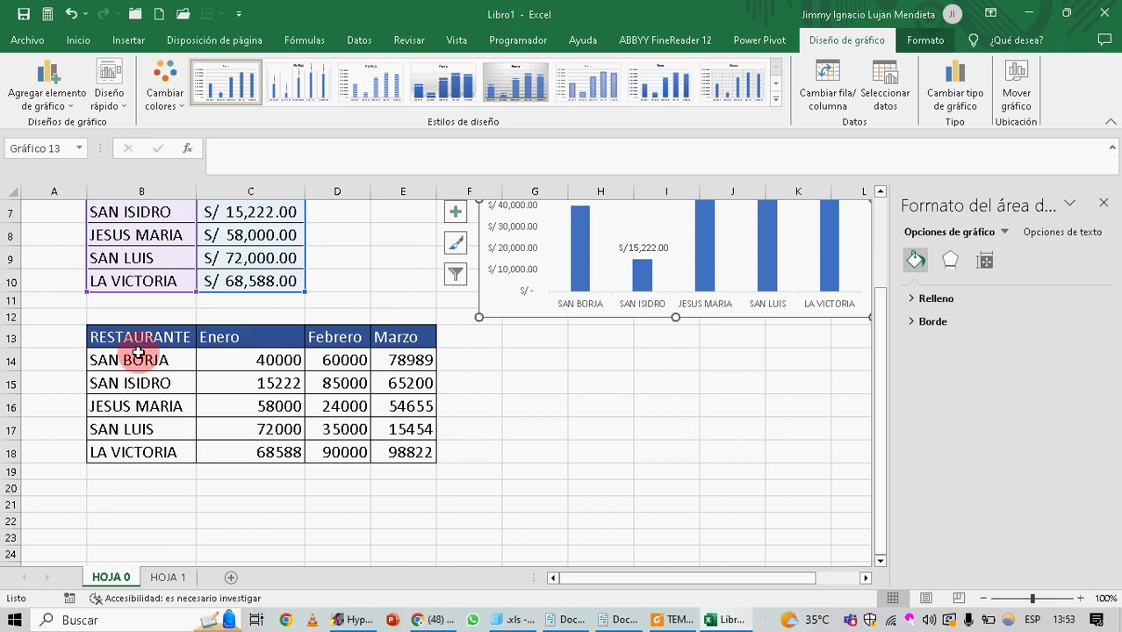
pyautogui.scroll(2, 296, 318)
pyautogui.scroll(-1, 298, 386)
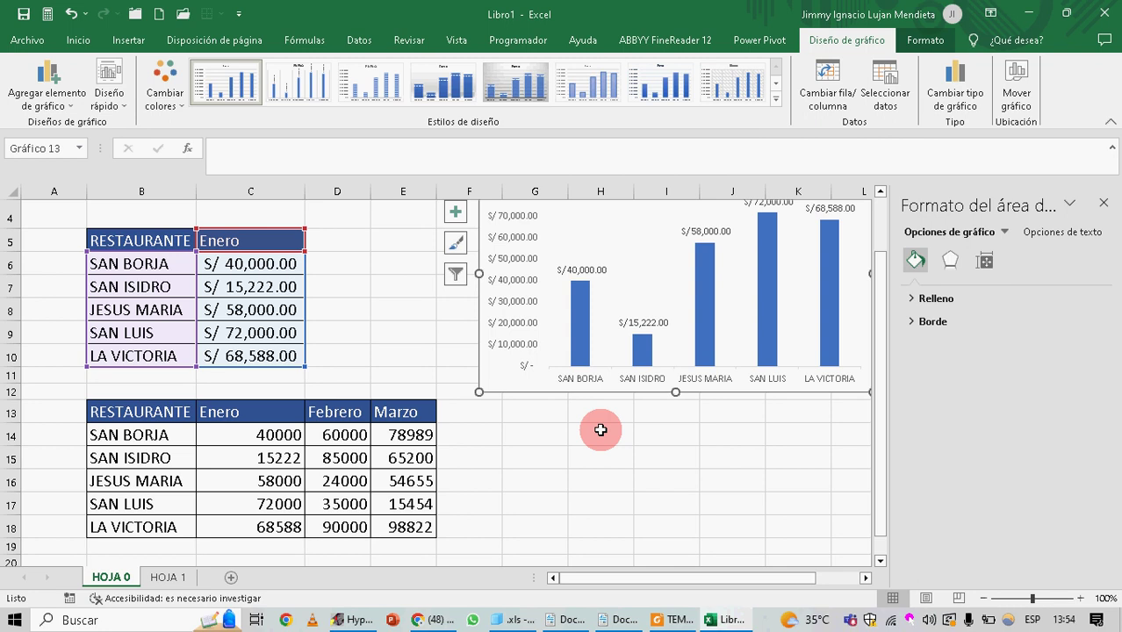
pyautogui.scroll(1, 693, 467)
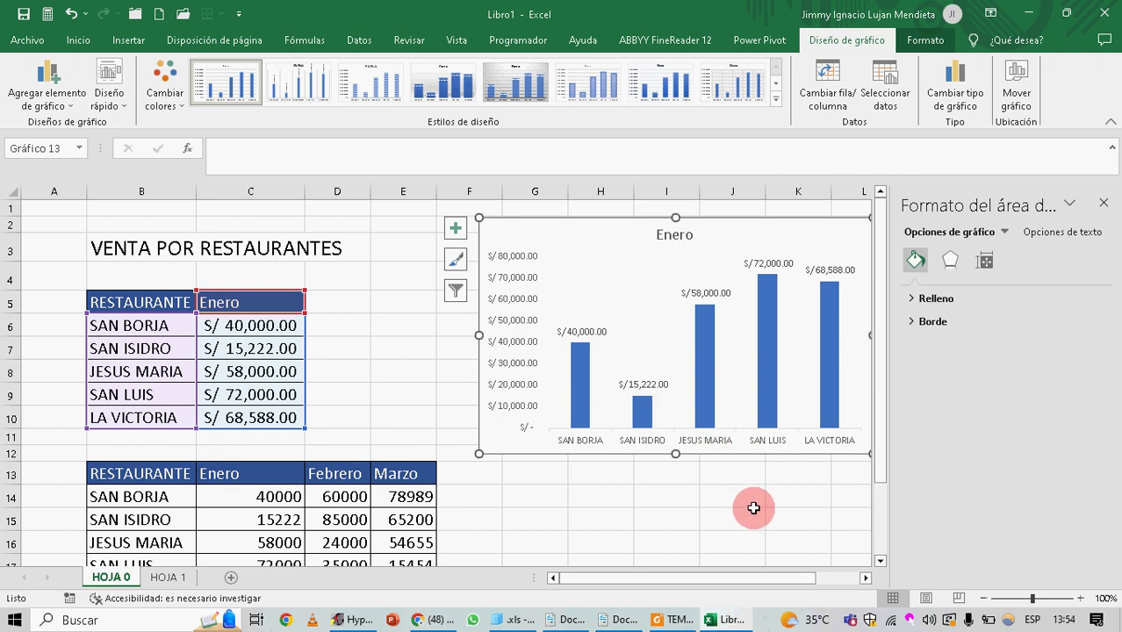
# Fill the Enero chart's area with the theme colour Gris claro, Fondo 2, Oscuro 10%
pyautogui.click(924, 40)
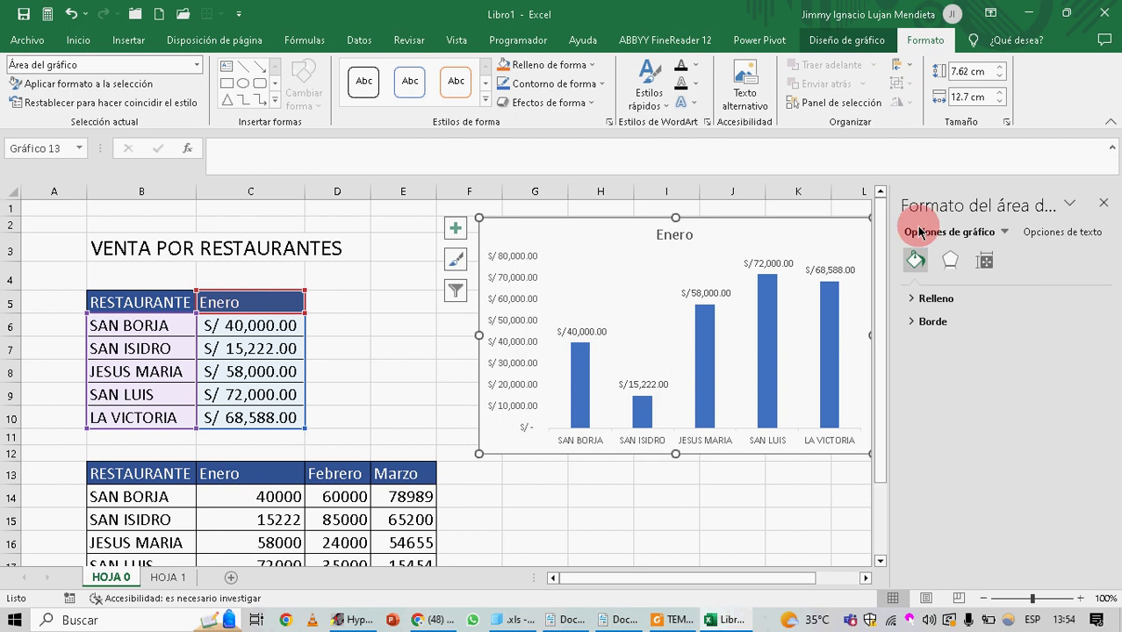
pyautogui.click(694, 545)
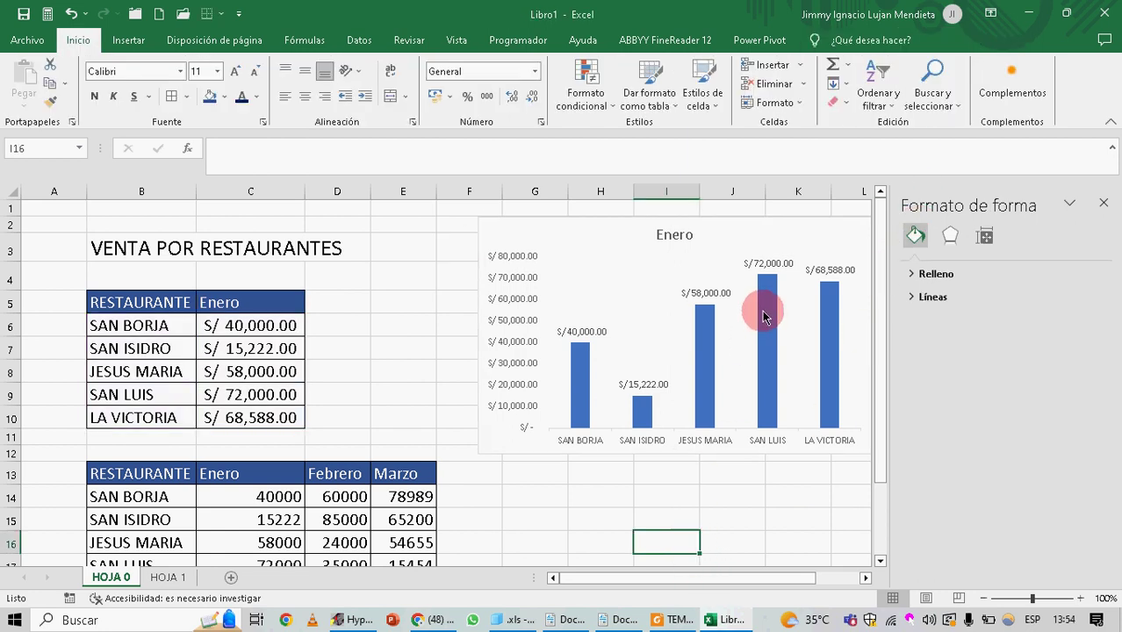
pyautogui.click(786, 229)
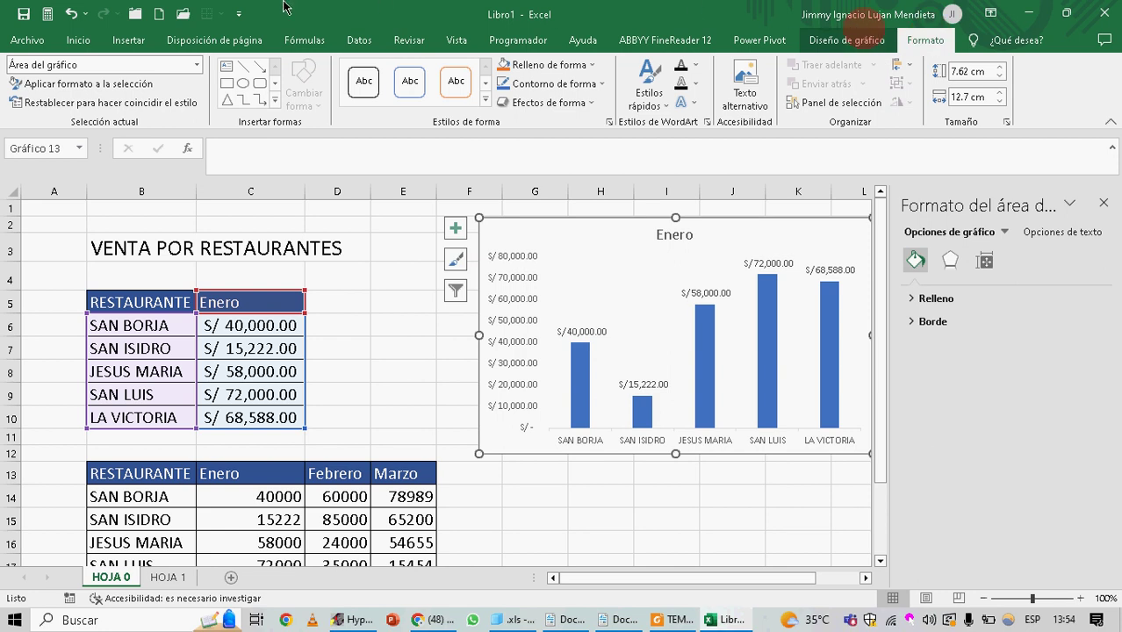
pyautogui.click(592, 61)
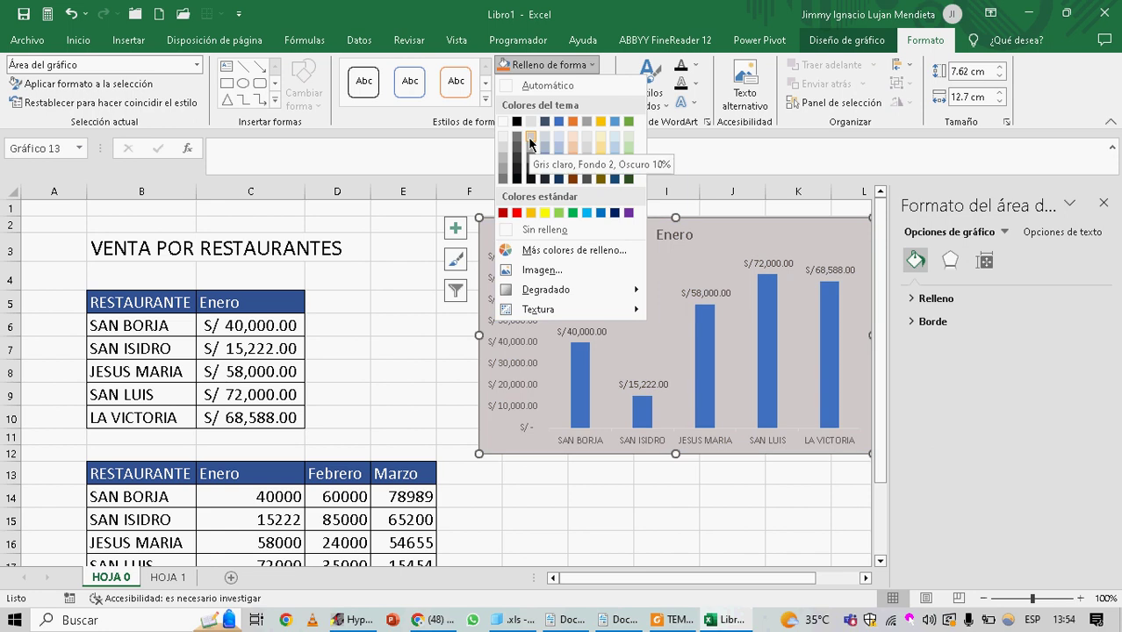
pyautogui.click(530, 140)
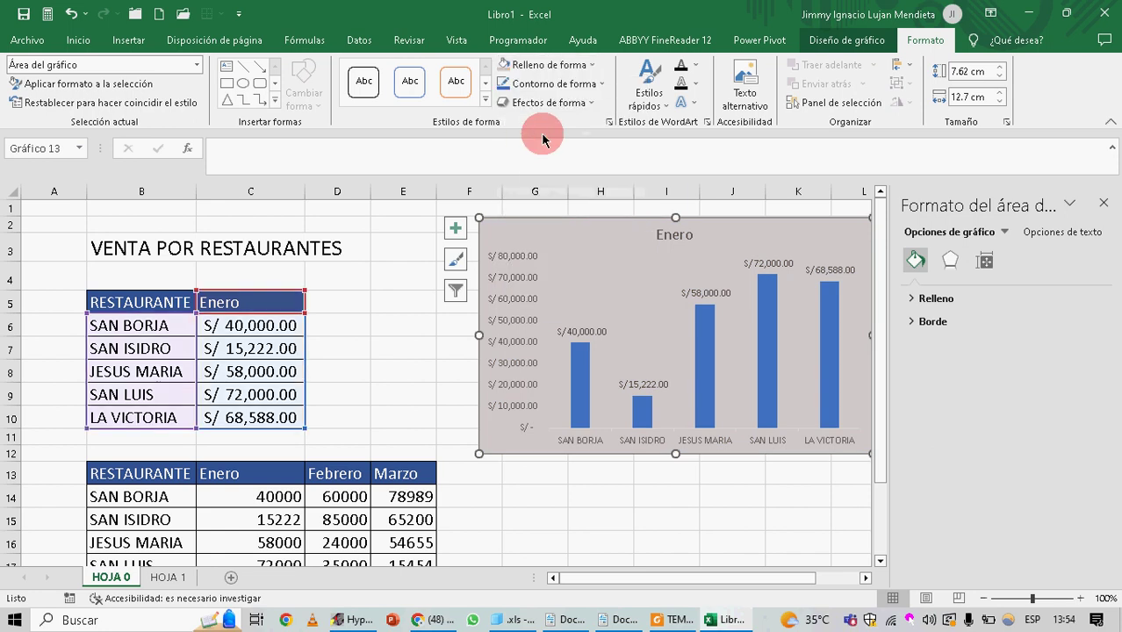
# Apply the standard red outline to the Enero chart's area and deselect the chart
pyautogui.click(602, 84)
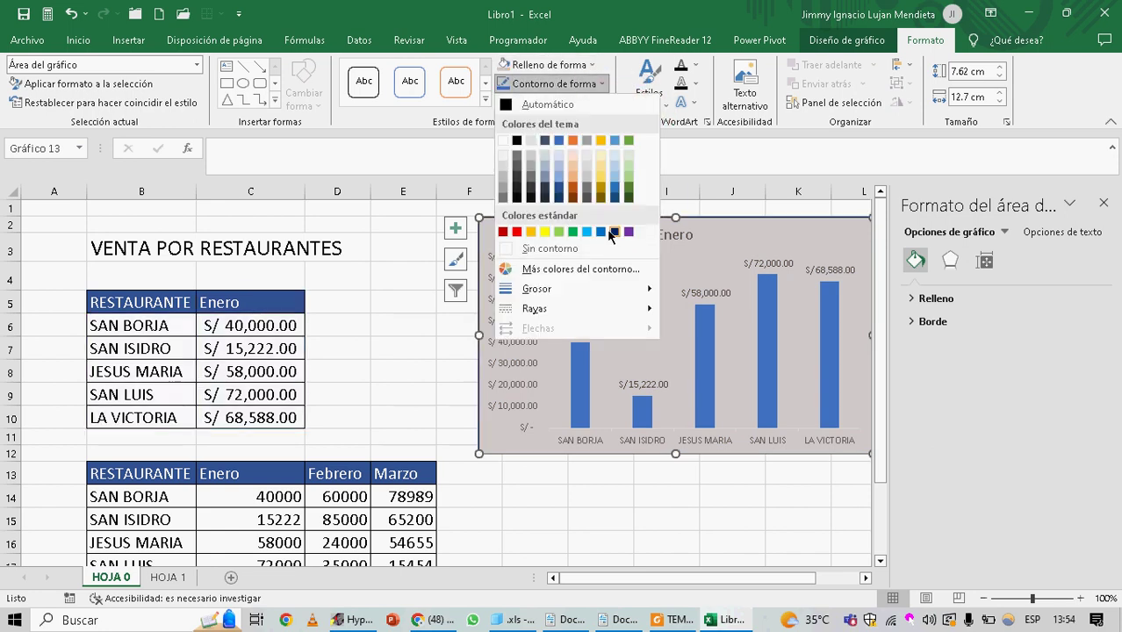
pyautogui.click(516, 232)
pyautogui.click(604, 207)
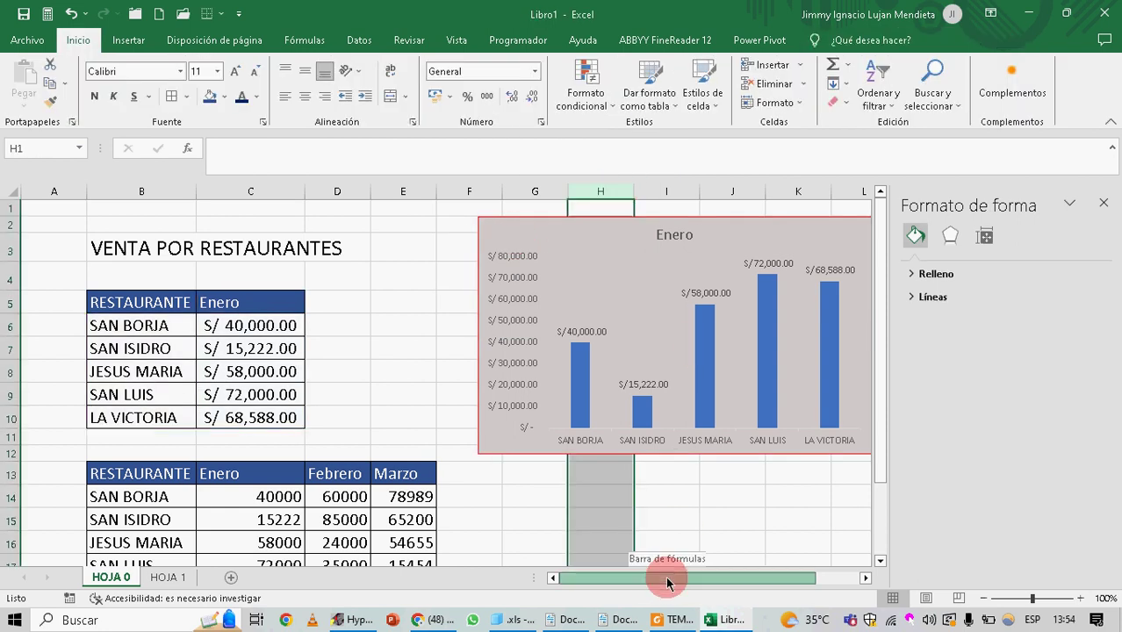
# Draw a flowchart circle with a diagonal cross, about 2.5 by 2.4 cm, above the SAN BORJA column and delete it
pyautogui.click(610, 219)
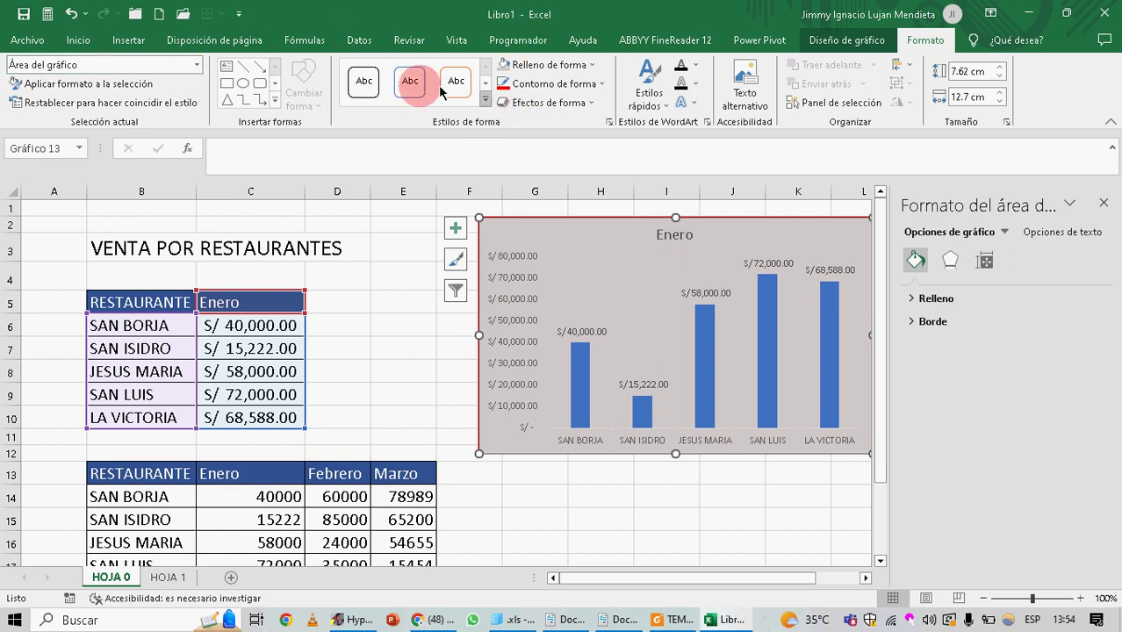
pyautogui.click(275, 100)
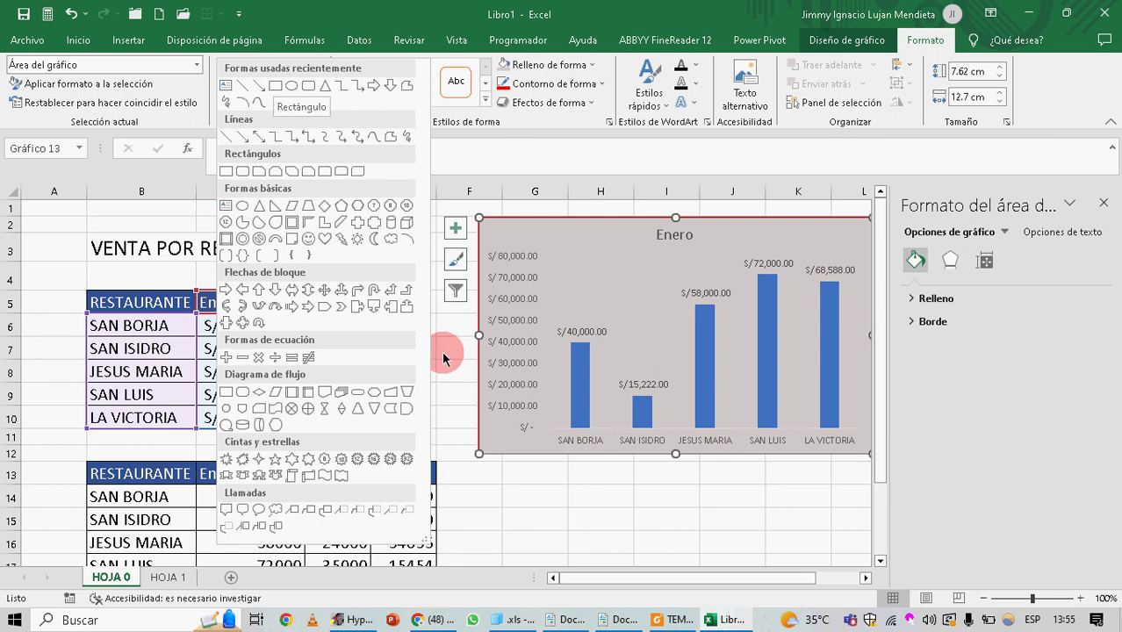
pyautogui.click(291, 409)
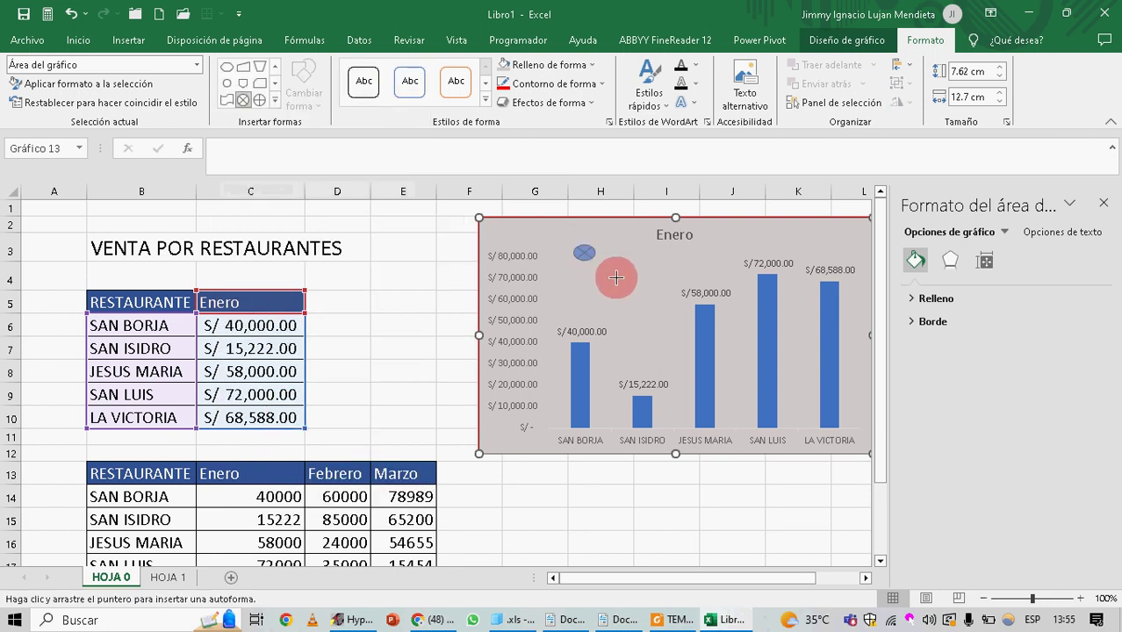
pyautogui.moveTo(616, 278); pyautogui.dragTo(646, 323)
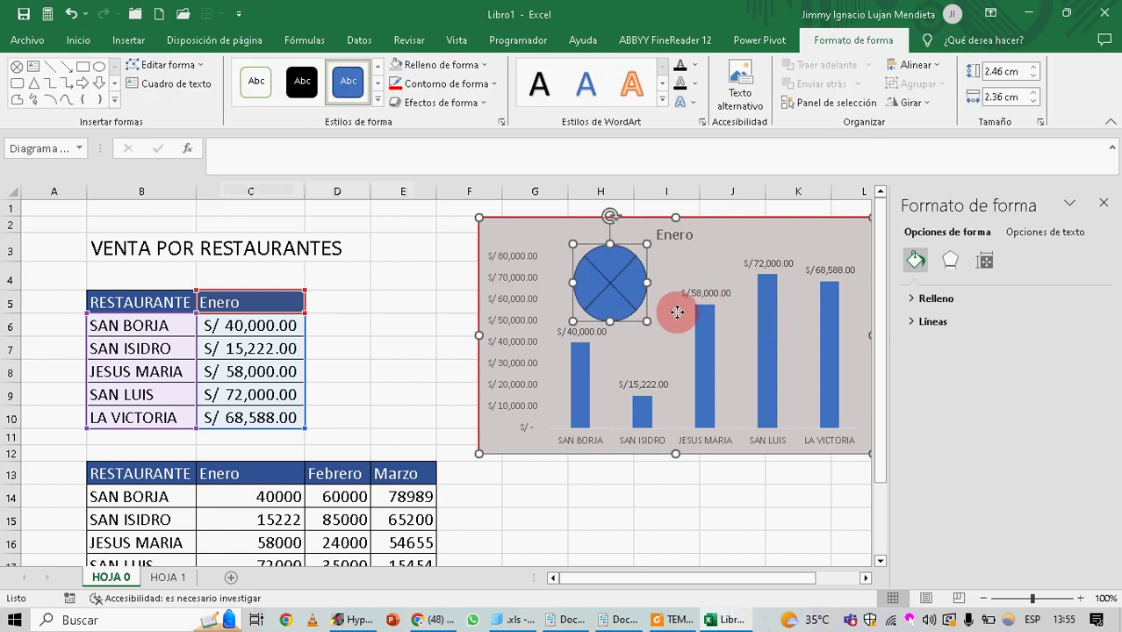
pyautogui.click(677, 312)
pyautogui.click(634, 279)
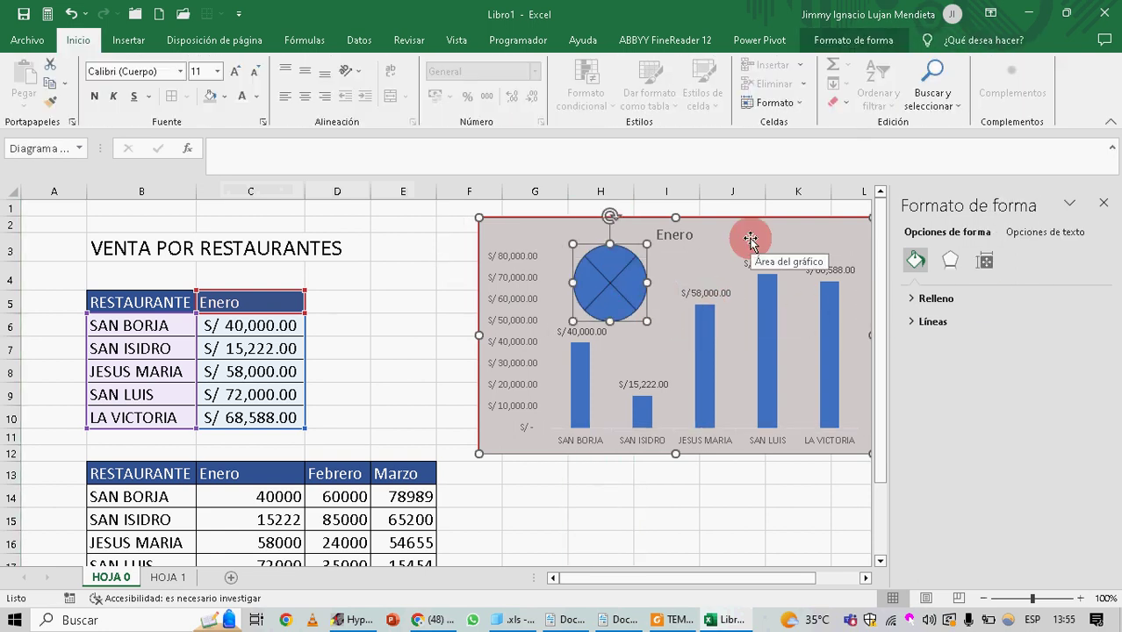
pyautogui.press('Delete')
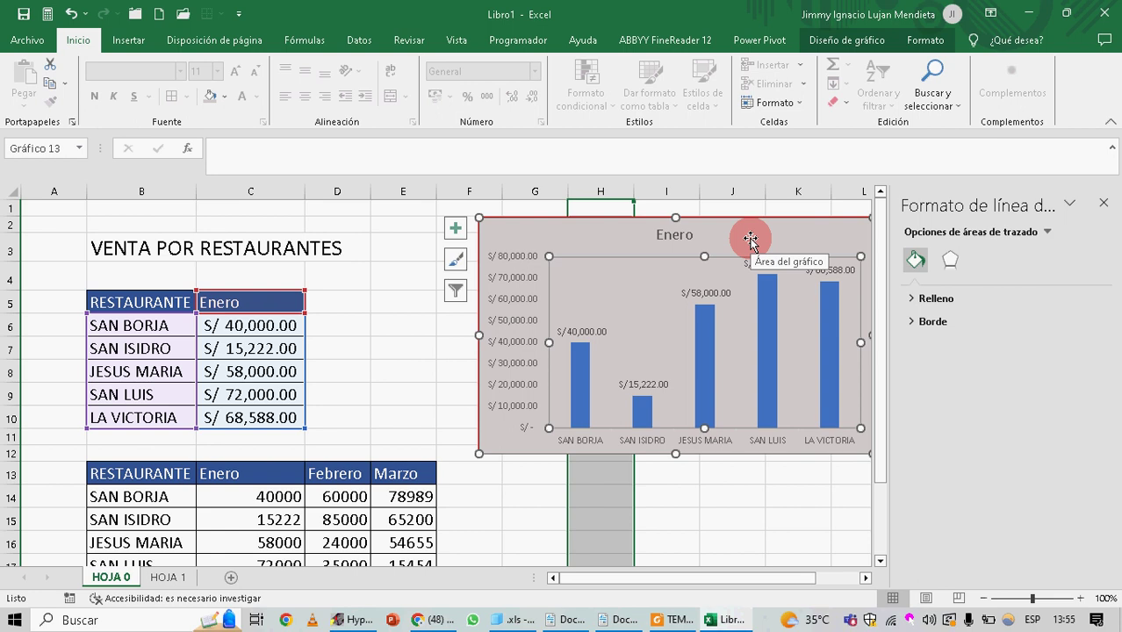
# Draw a prohibition symbol about 2.7 cm high and 2.9 cm wide beside the chart title and undo it
pyautogui.click(927, 42)
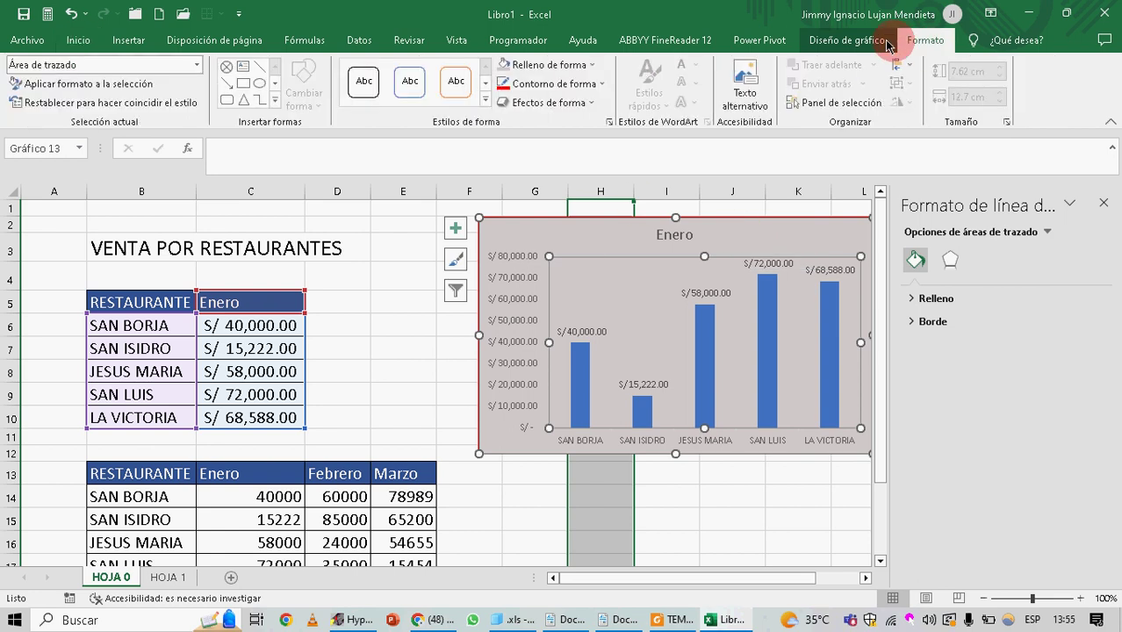
pyautogui.click(275, 102)
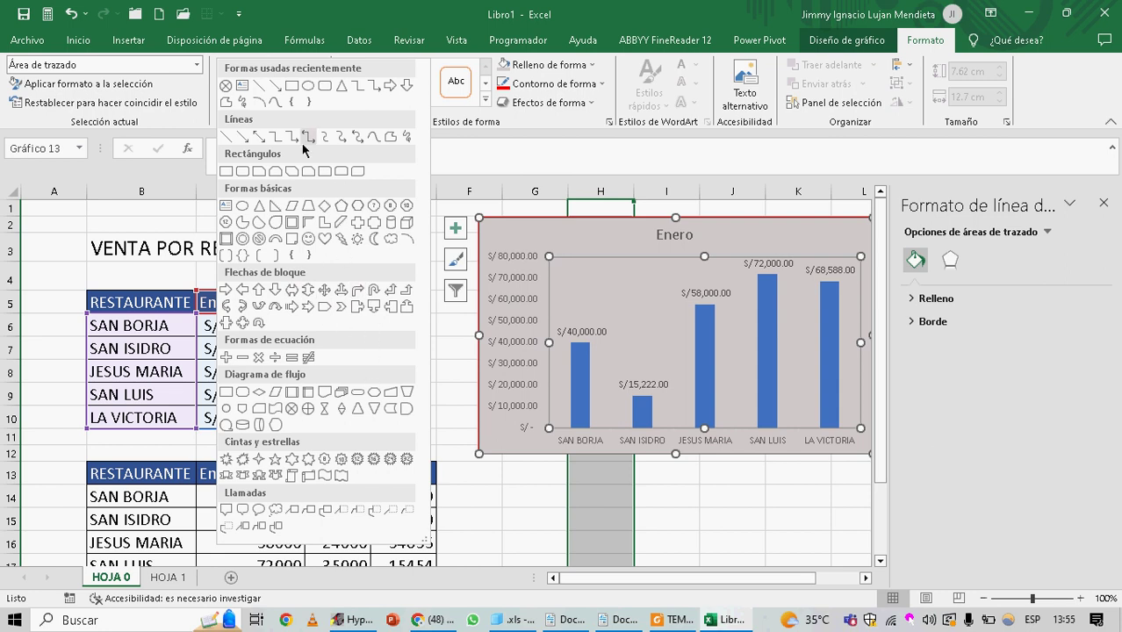
pyautogui.click(259, 239)
pyautogui.moveTo(581, 231); pyautogui.dragTo(673, 314)
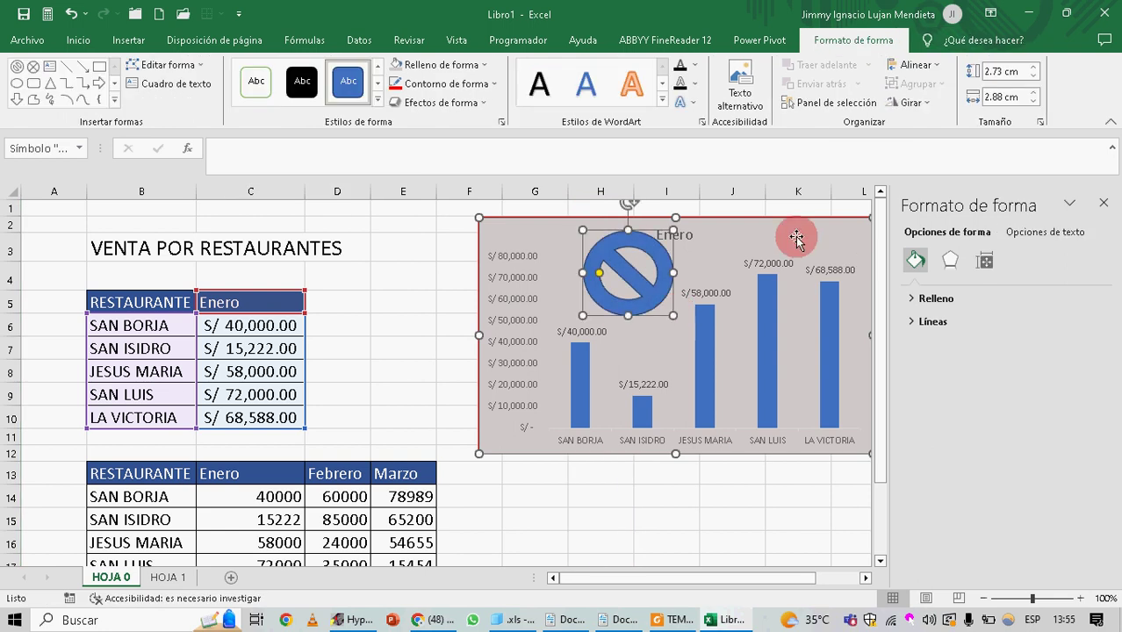
pyautogui.hotkey('ctrl', 'z')
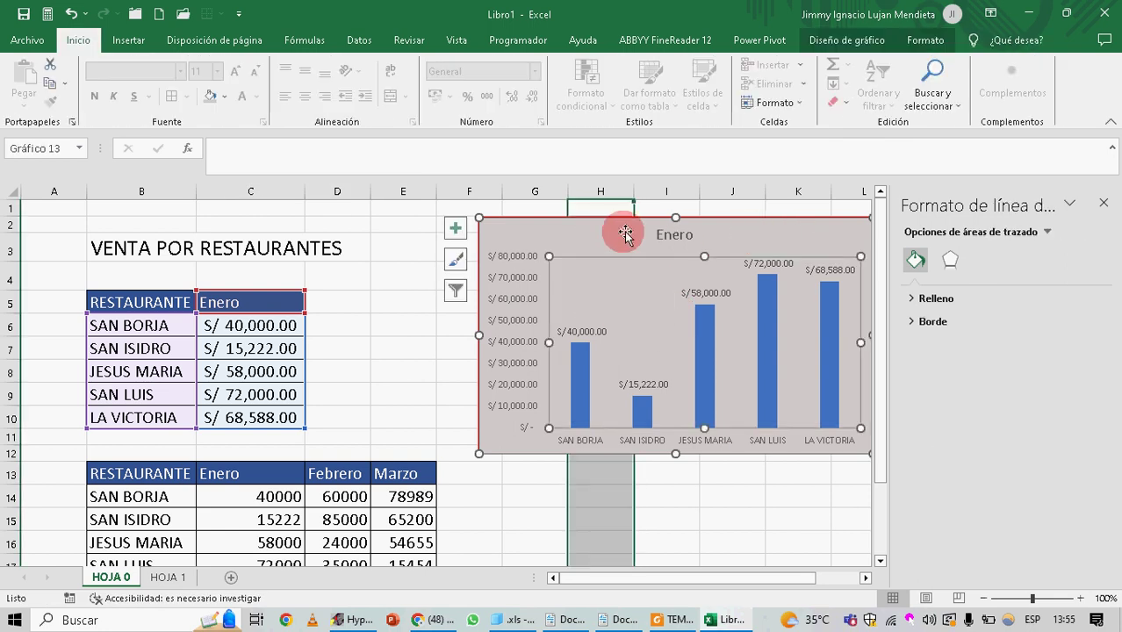
# Draw a triangle about 2.7 cm high and 2.5 cm wide beside the chart title and delete it
pyautogui.click(926, 40)
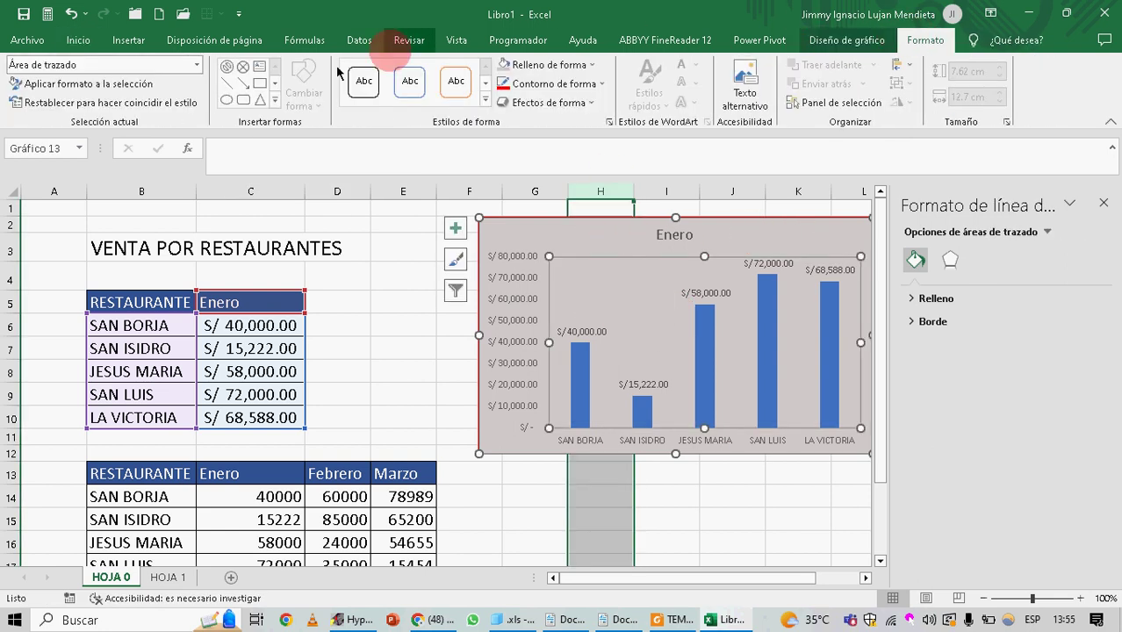
pyautogui.click(275, 99)
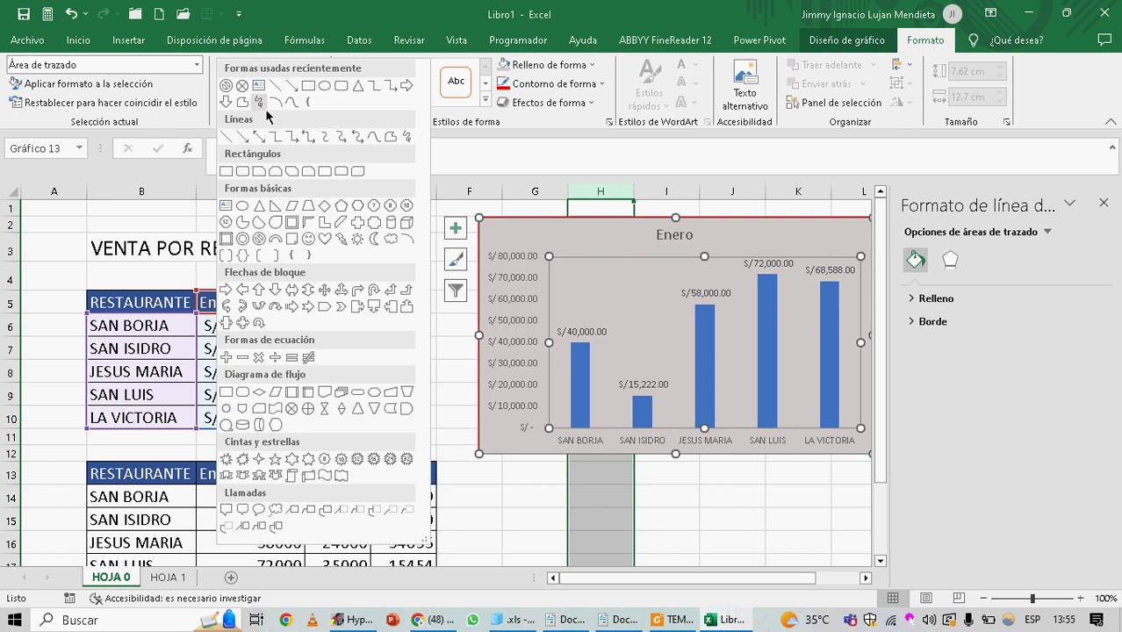
pyautogui.click(359, 86)
pyautogui.moveTo(584, 230); pyautogui.dragTo(661, 314)
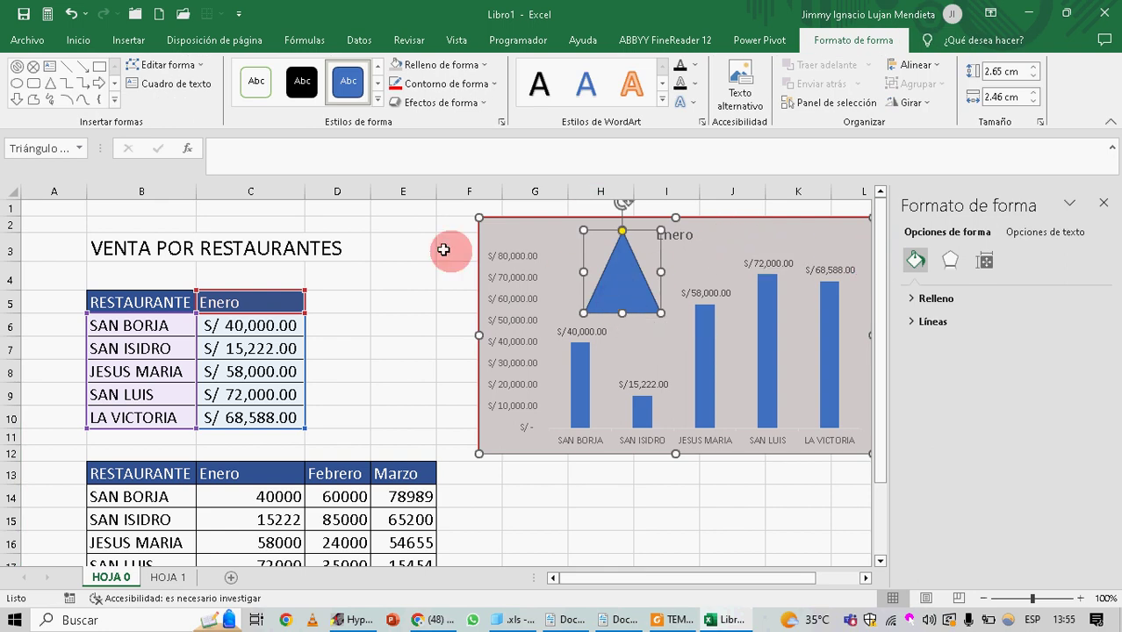
pyautogui.press('Delete')
# Draw a rectangle about 1.9 cm high and 3.7 cm wide in the chart, open its text for editing and delete it
pyautogui.click(925, 41)
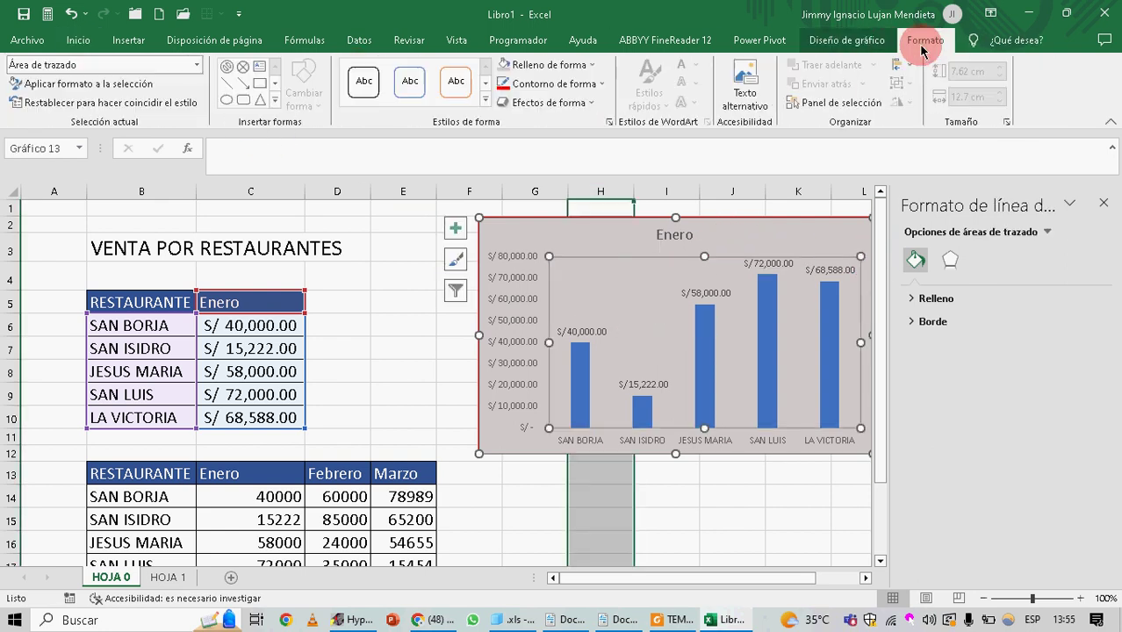
pyautogui.click(262, 85)
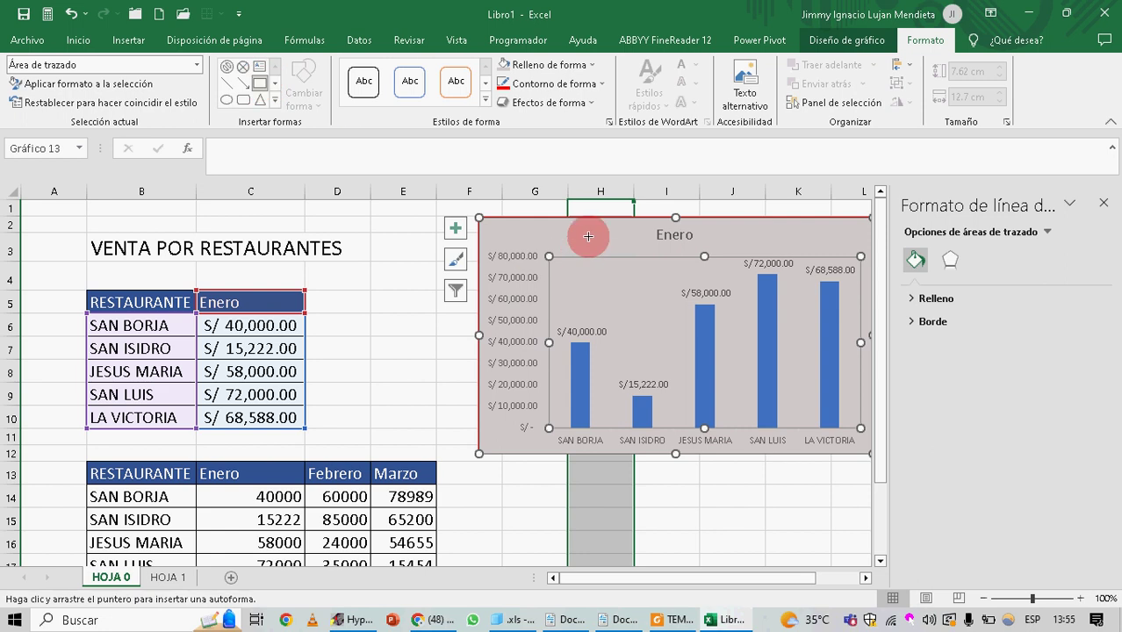
pyautogui.moveTo(554, 225); pyautogui.dragTo(668, 283)
pyautogui.rightClick(642, 266)
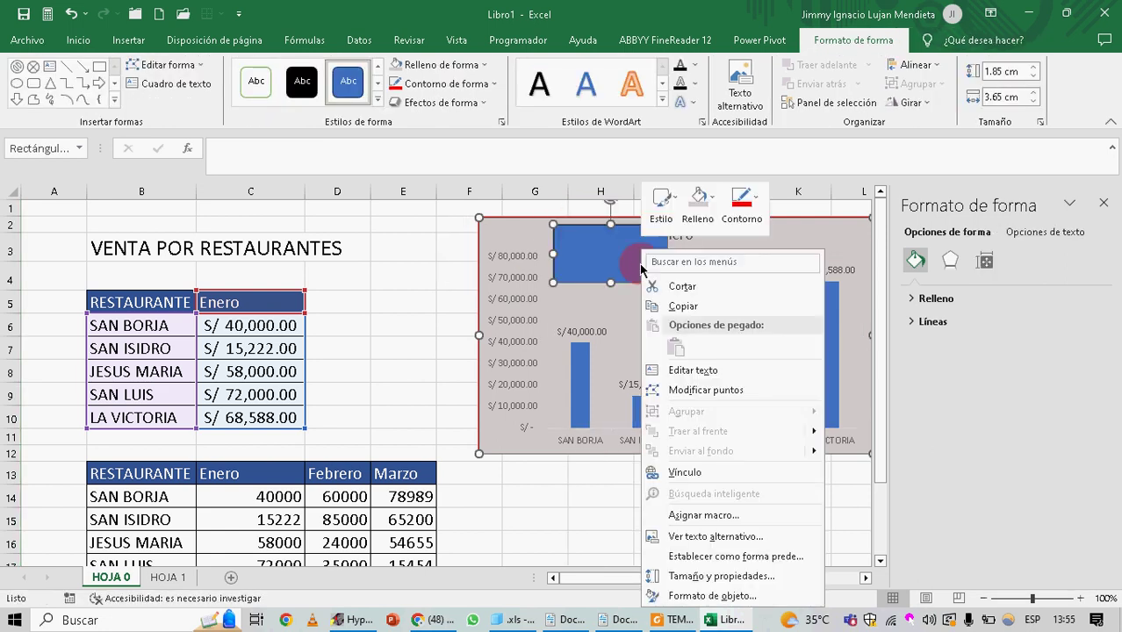
pyautogui.click(715, 369)
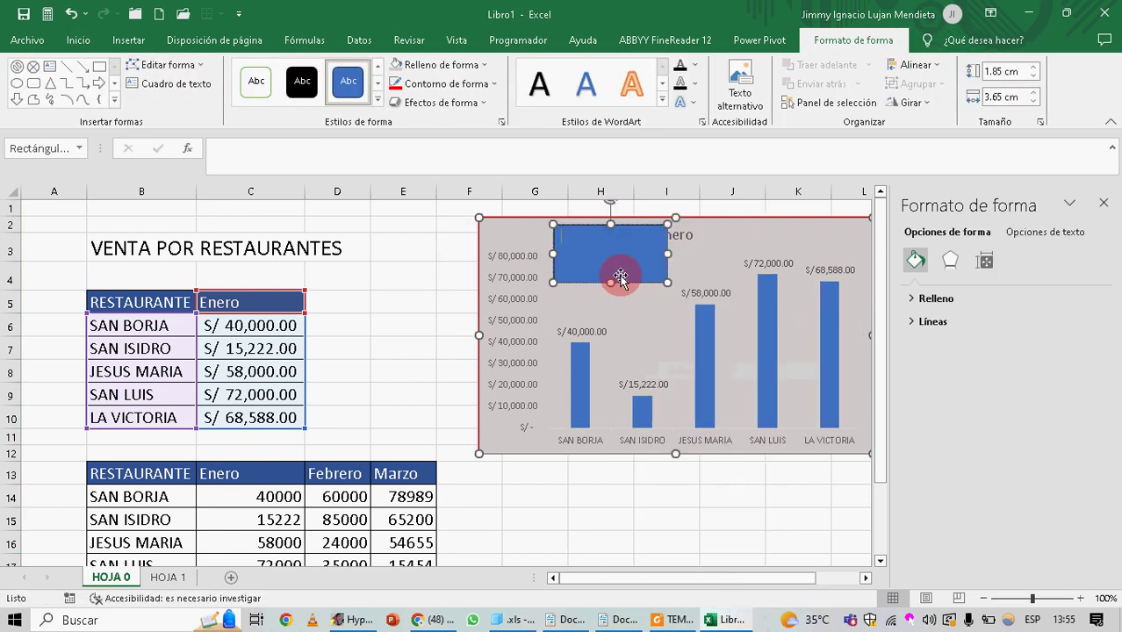
pyautogui.click(638, 255)
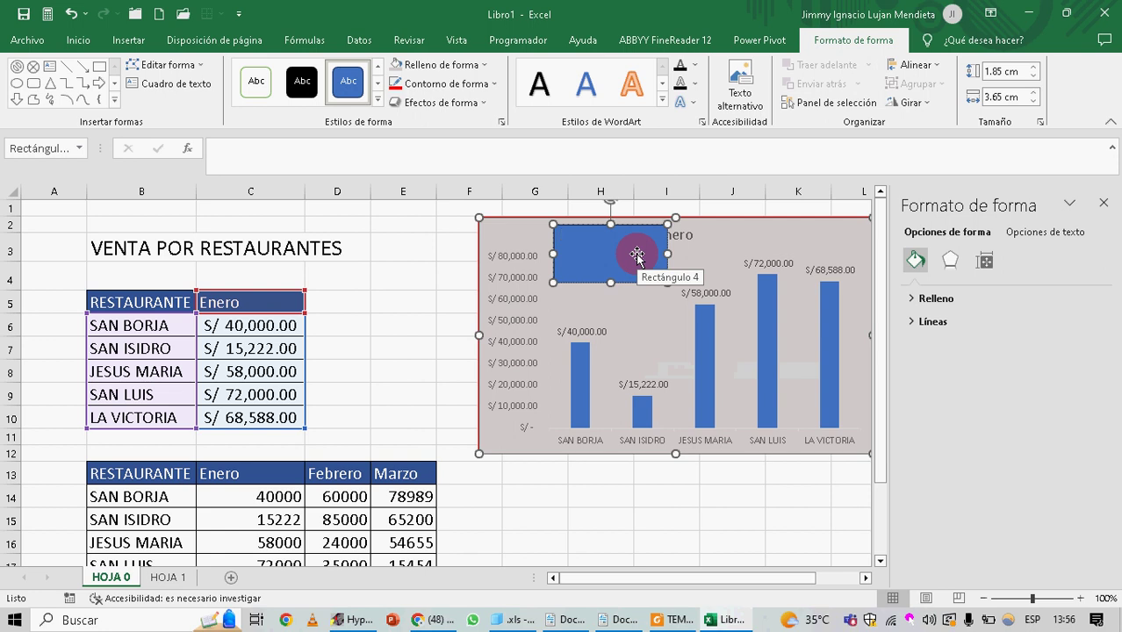
pyautogui.click(790, 349)
pyautogui.click(629, 273)
pyautogui.press('Delete')
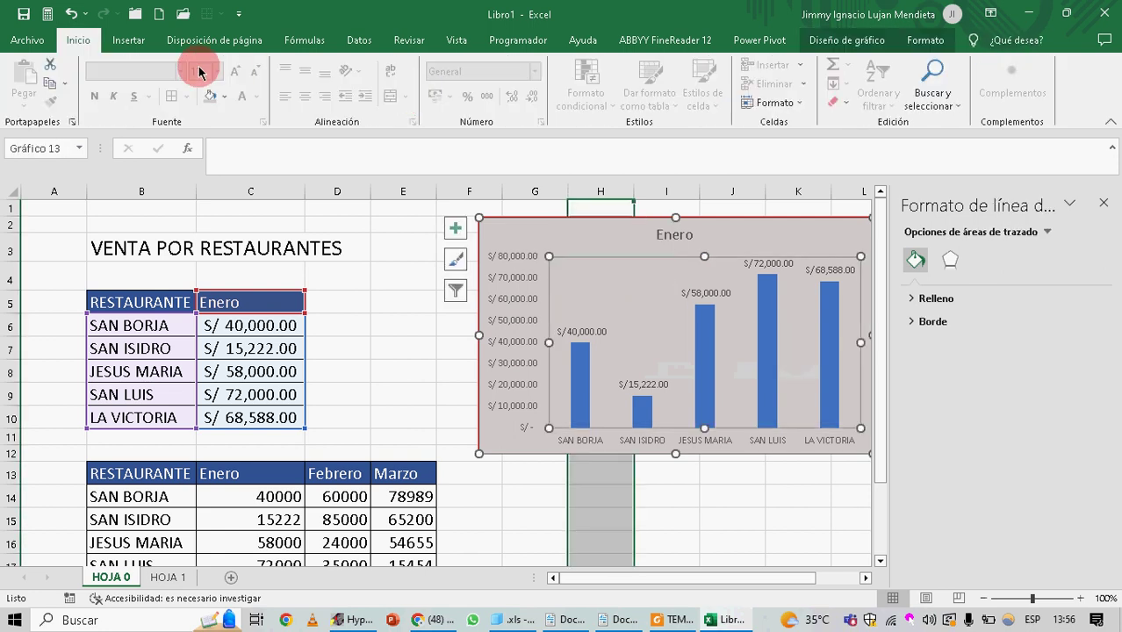
# Draw a rectangle about 1.4 by 3.2 cm above the SAN BORJA column and enter the text "UNA DESCRIPCION BREVE" in it
pyautogui.click(602, 238)
pyautogui.click(914, 45)
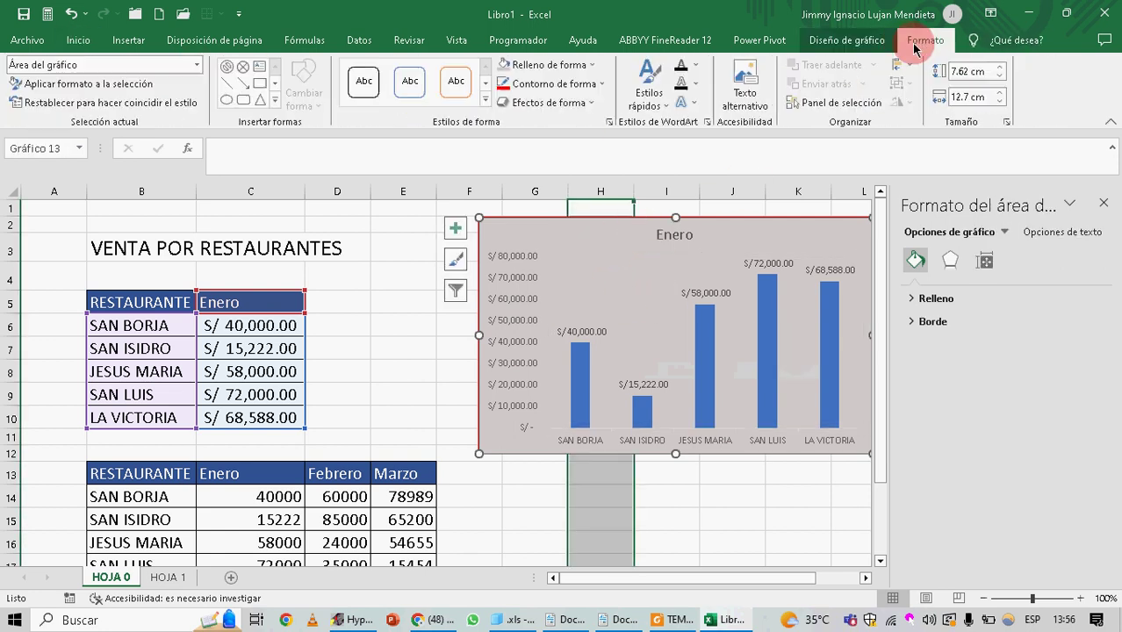
pyautogui.click(258, 88)
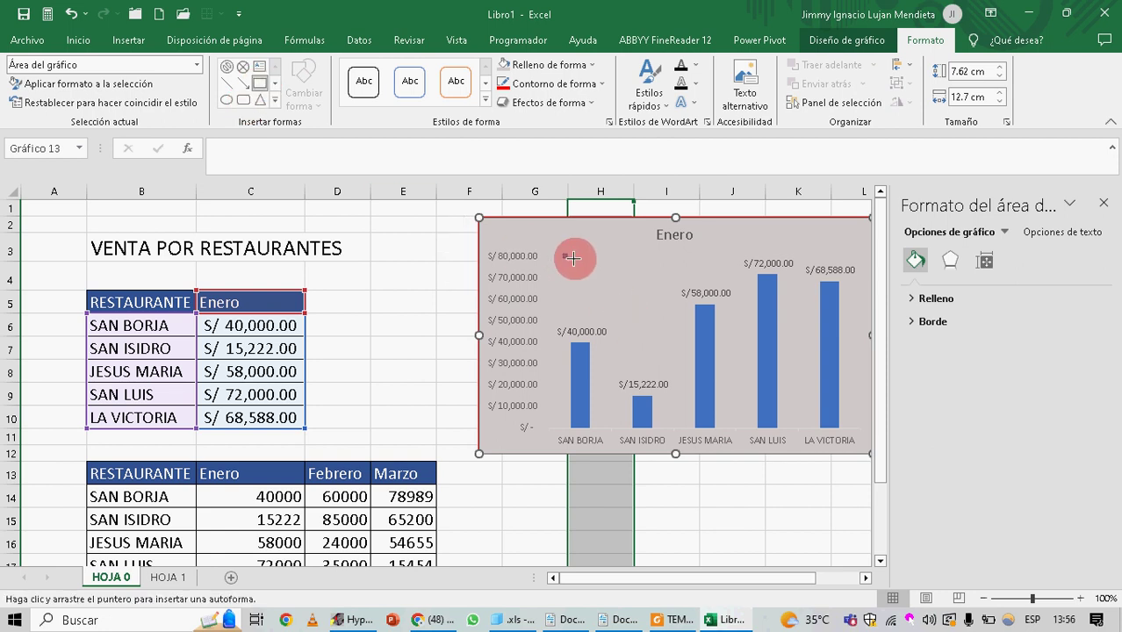
pyautogui.moveTo(572, 258); pyautogui.dragTo(666, 299)
pyautogui.rightClick(602, 279)
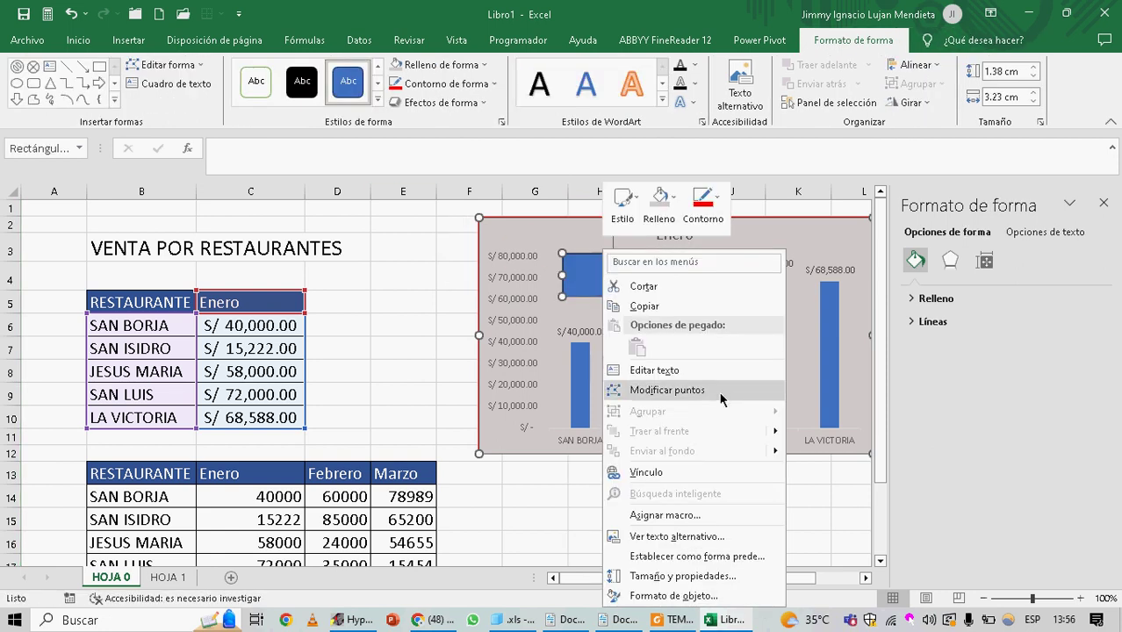
pyautogui.click(652, 370)
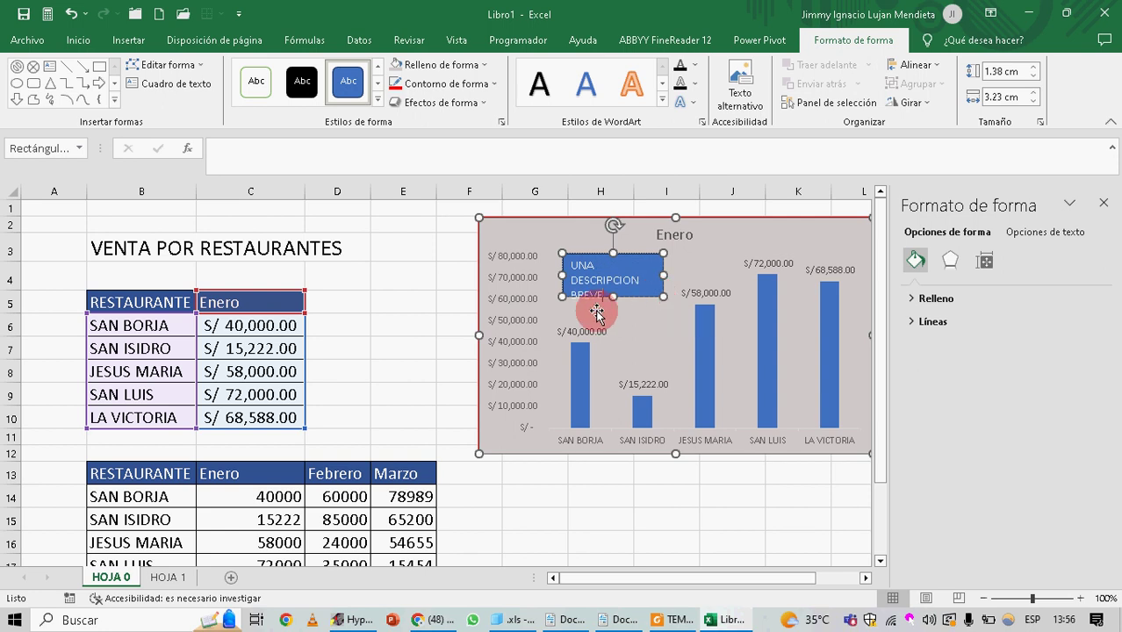
# Enlarge the description rectangle to a height of about 1.8 cm and fill it with the gold theme colour
pyautogui.moveTo(612, 297); pyautogui.dragTo(571, 260)
pyautogui.click(482, 65)
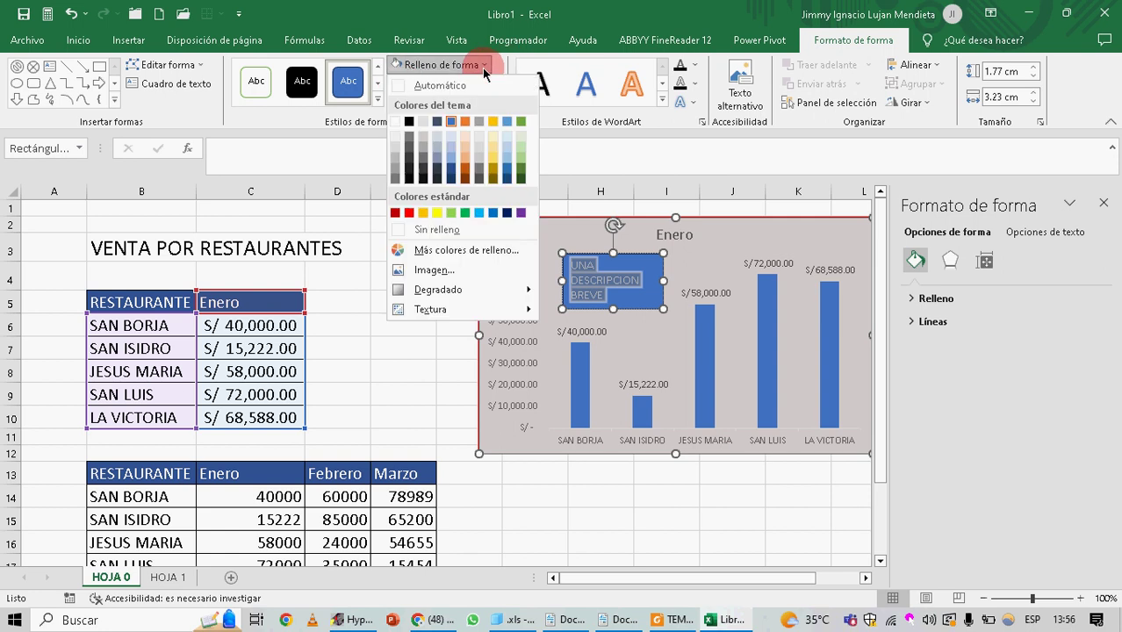
pyautogui.click(493, 122)
pyautogui.click(751, 301)
# Apply the plain blue WordArt style to the text of the gold description rectangle
pyautogui.click(630, 286)
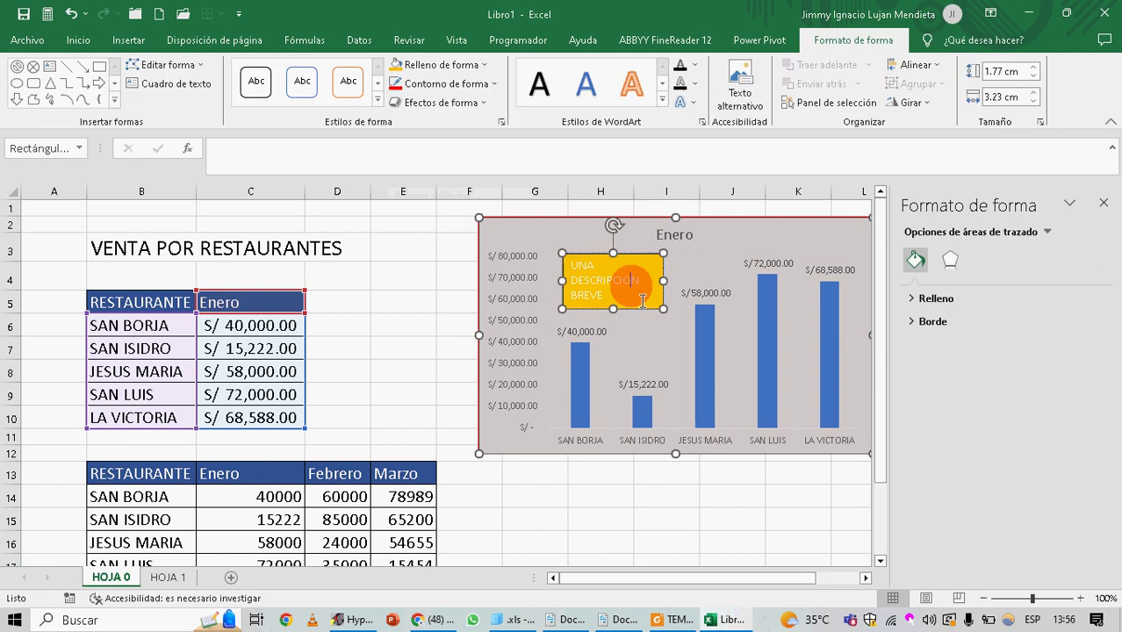
pyautogui.click(643, 301)
pyautogui.click(645, 303)
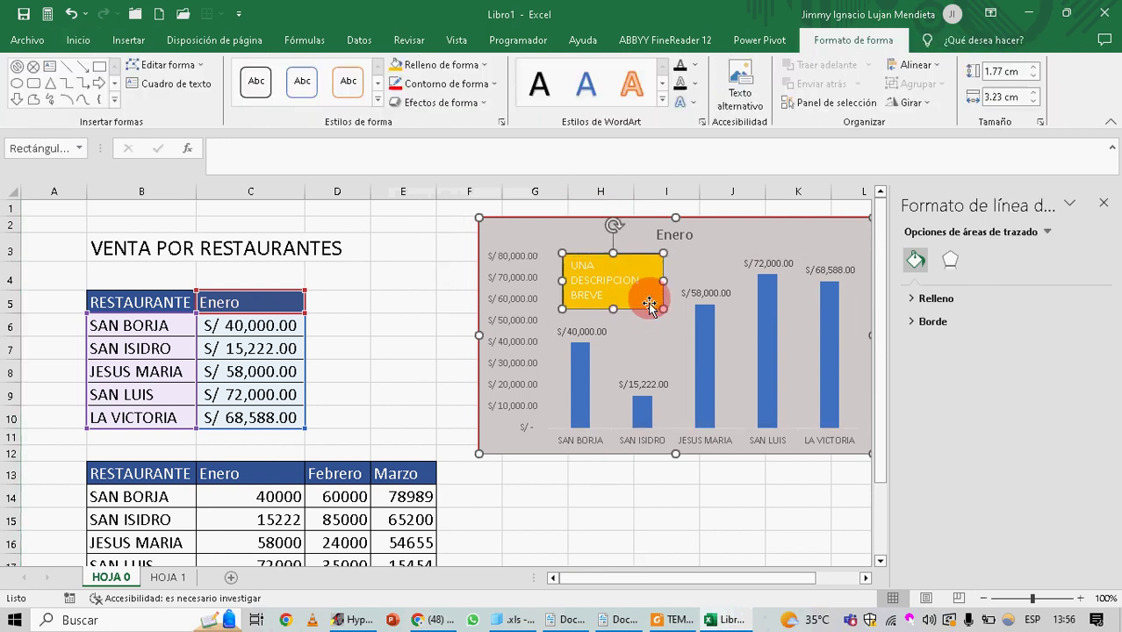
pyautogui.click(632, 109)
pyautogui.click(663, 97)
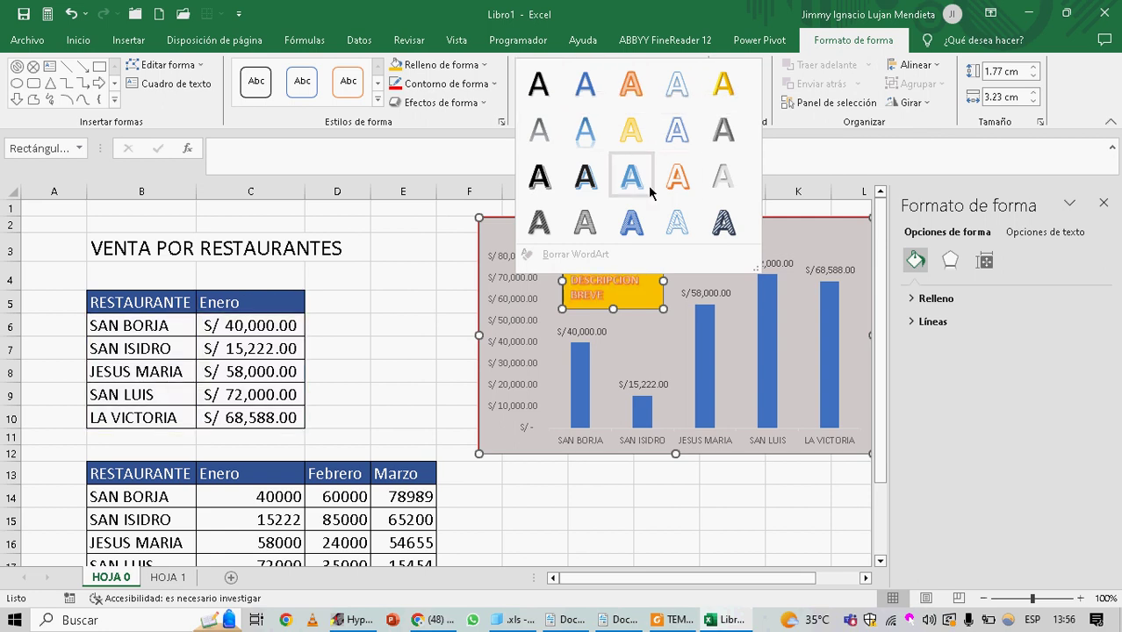
pyautogui.click(604, 93)
pyautogui.click(661, 377)
pyautogui.click(612, 286)
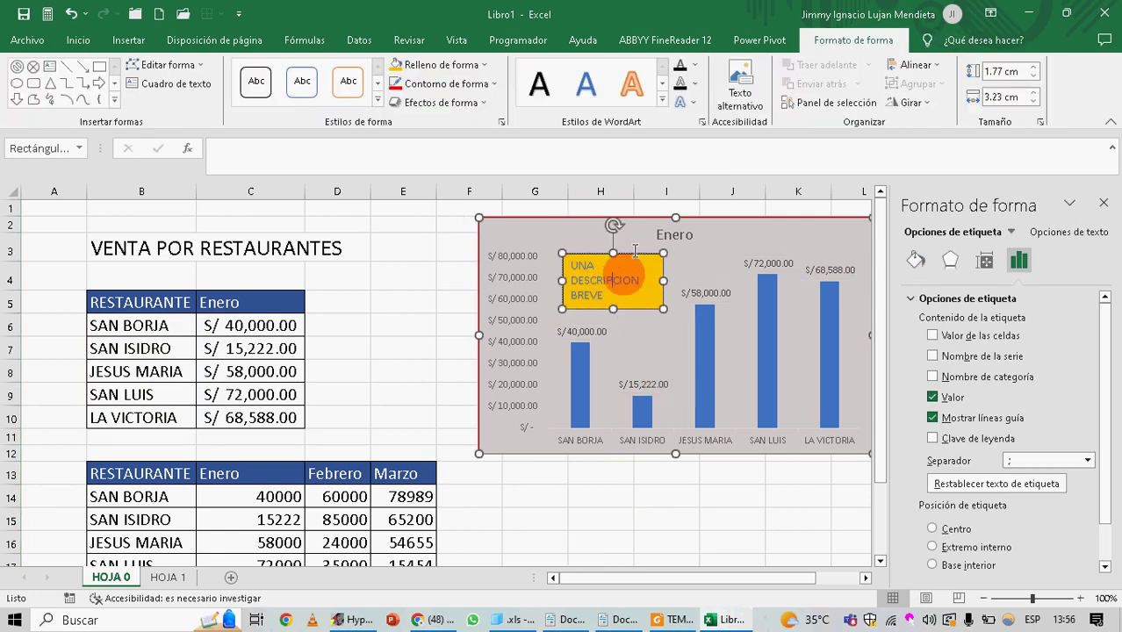
# Delete the gold description rectangle from the Enero chart and deselect the chart
pyautogui.press('Delete')
pyautogui.click(737, 484)
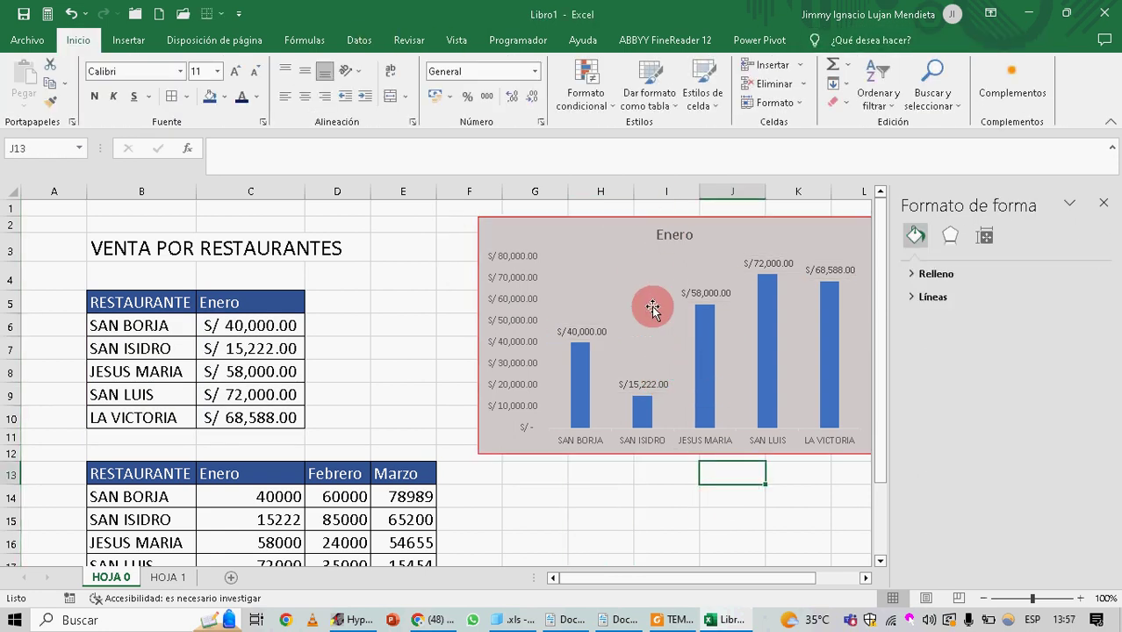
pyautogui.scroll(-2, 652, 306)
pyautogui.scroll(2, 652, 288)
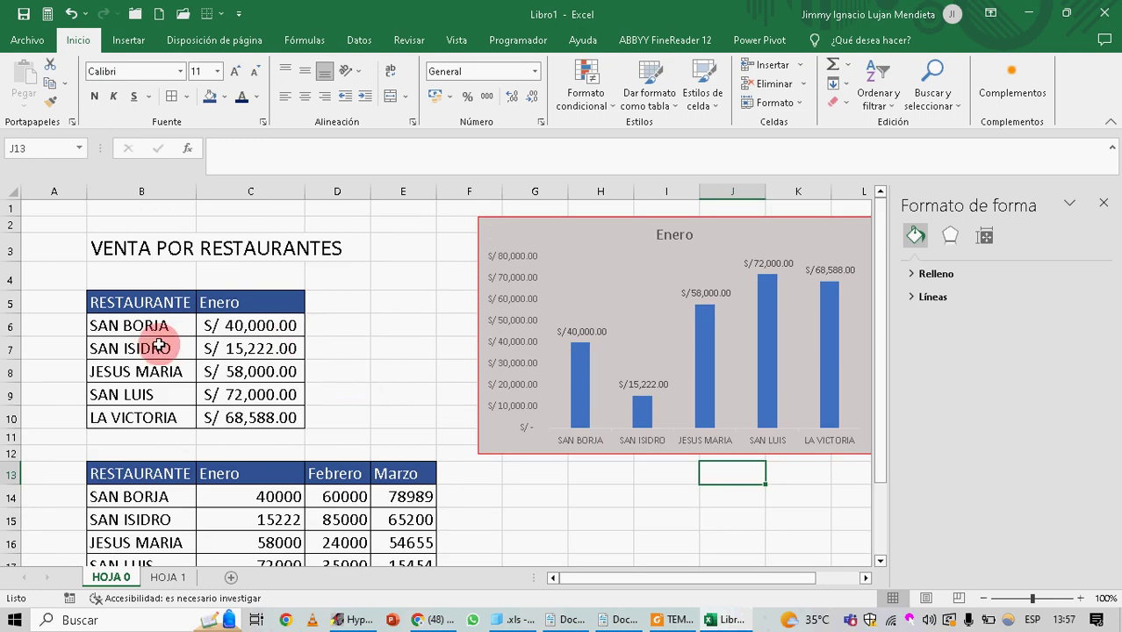
# Examine the Enero sales table and its column chart against the Enero to Marzo sales table further down the sheet
pyautogui.moveTo(107, 300); pyautogui.dragTo(293, 410)
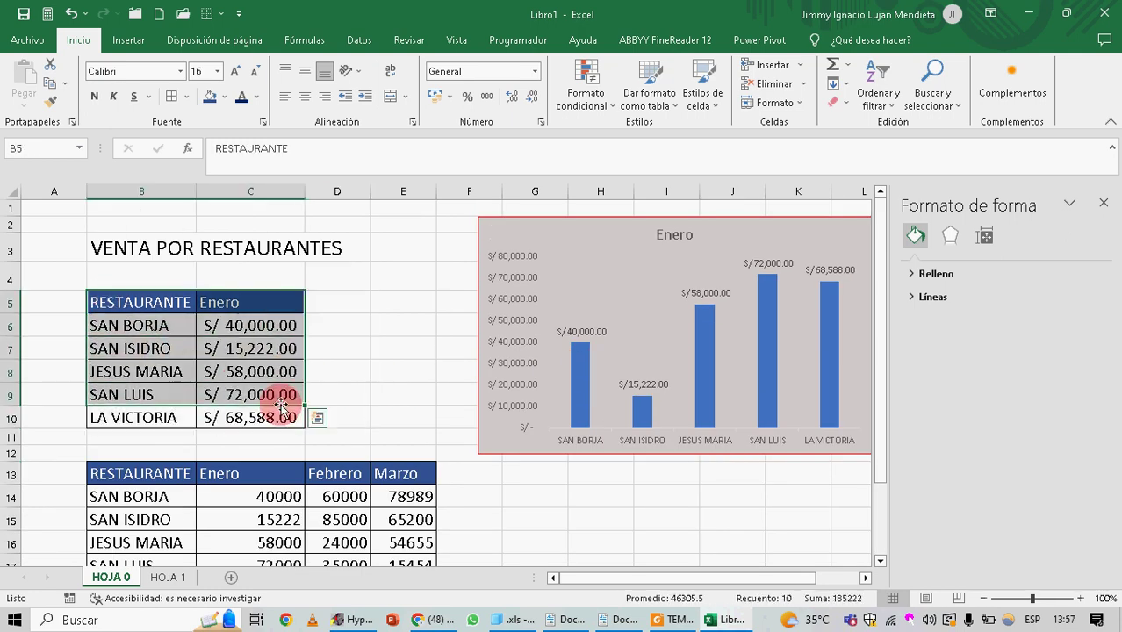
pyautogui.click(392, 402)
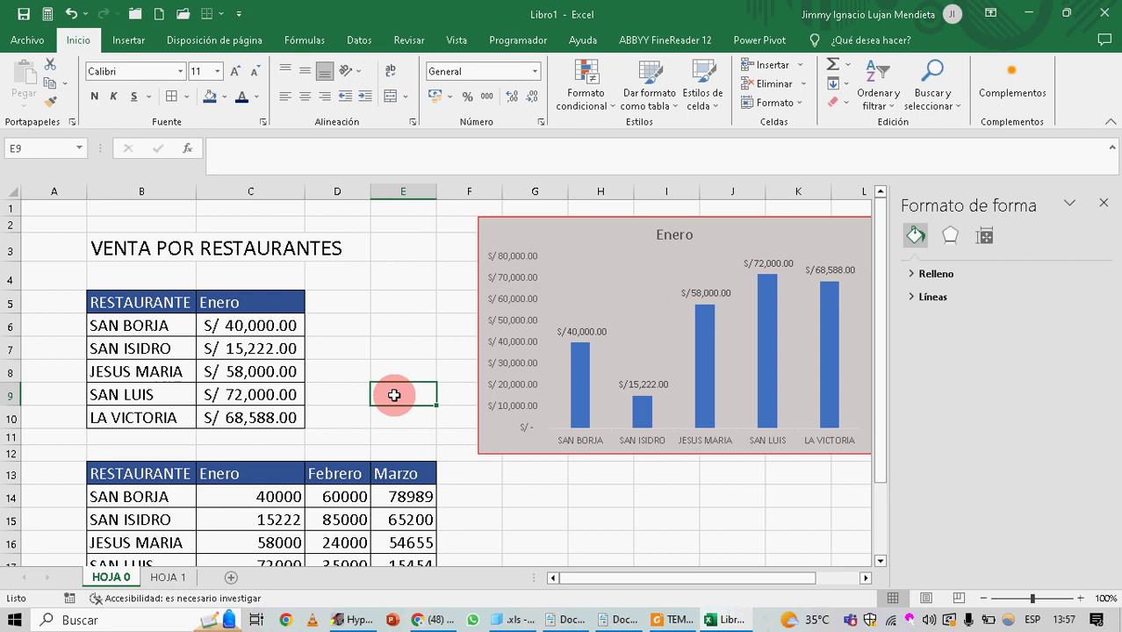
pyautogui.scroll(-2, 394, 396)
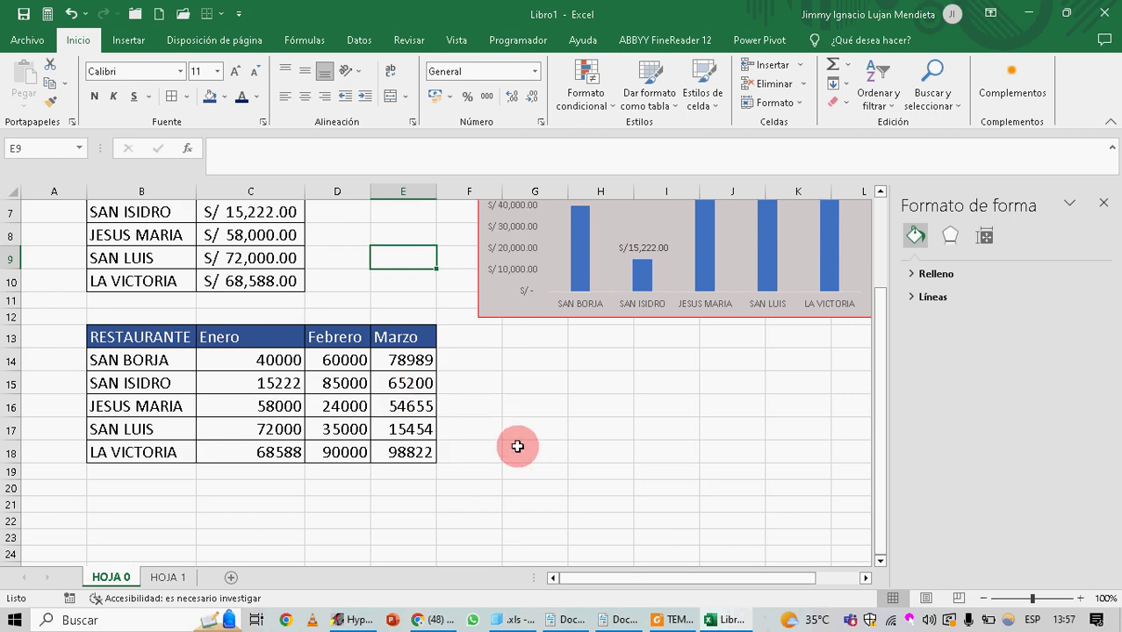
pyautogui.scroll(1, 492, 408)
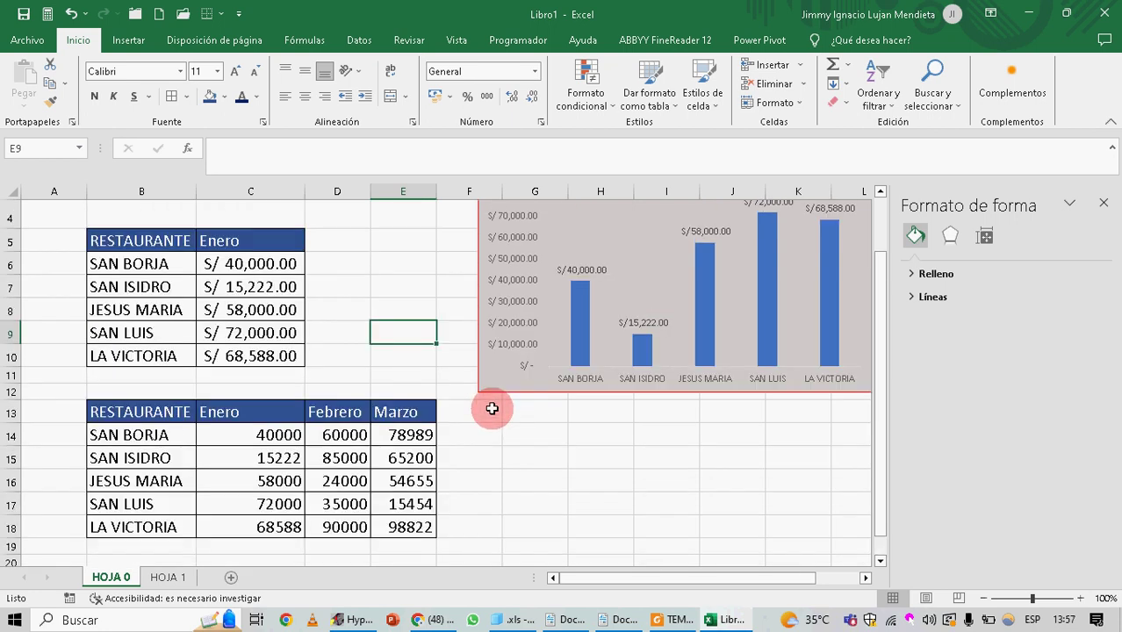
pyautogui.scroll(1, 434, 404)
pyautogui.scroll(-2, 434, 406)
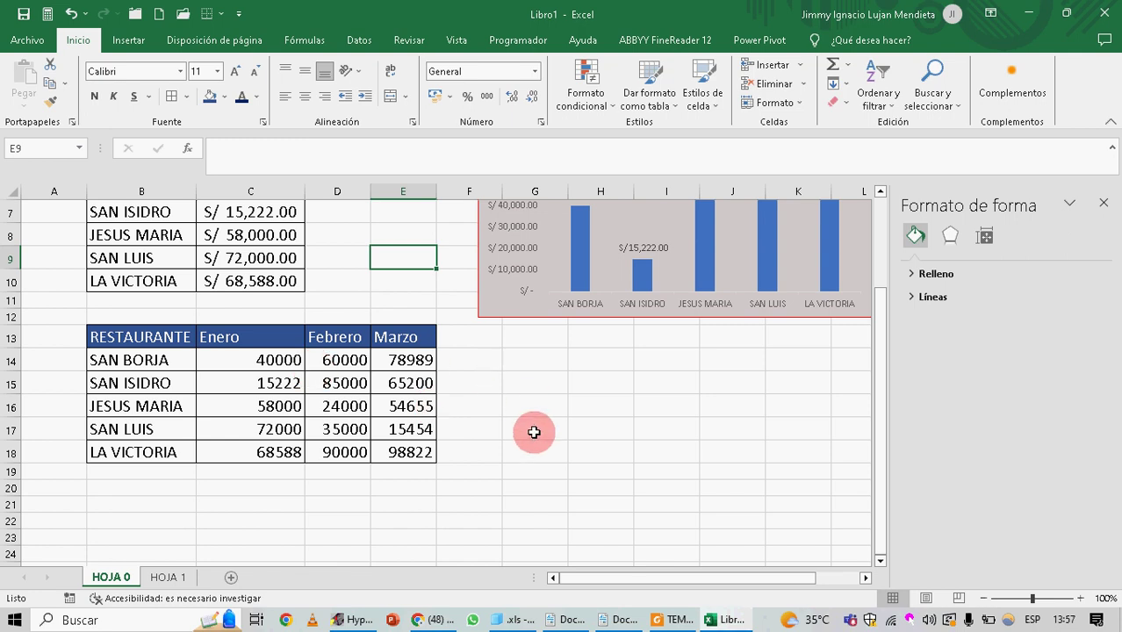
pyautogui.scroll(2, 534, 432)
pyautogui.scroll(-2, 534, 432)
pyautogui.scroll(2, 534, 432)
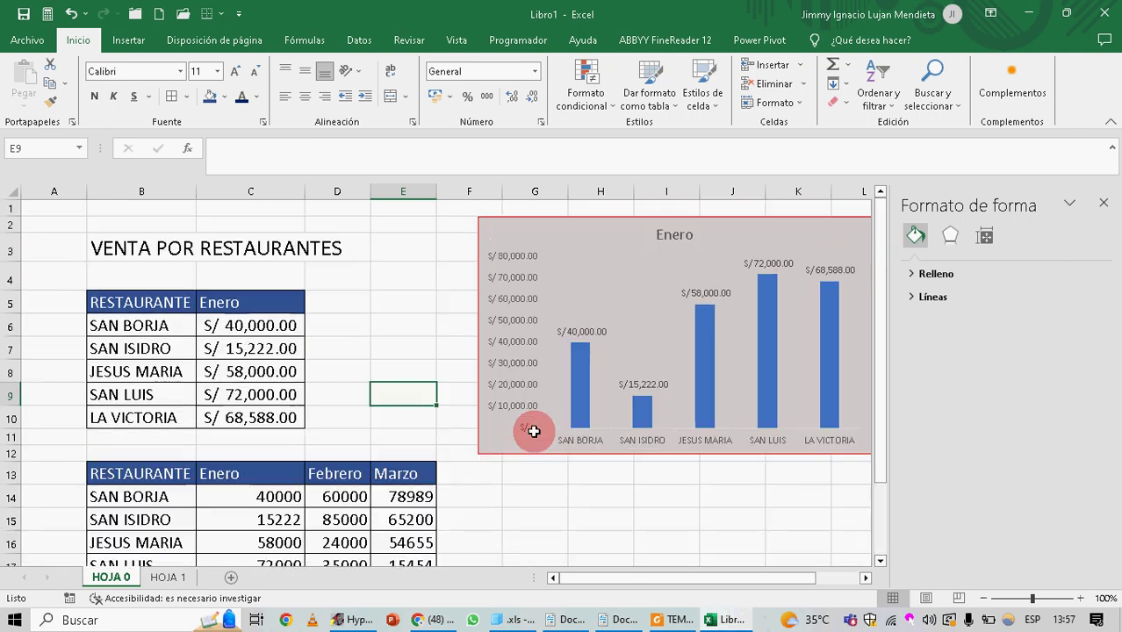
pyautogui.scroll(-3, 534, 432)
pyautogui.scroll(3, 532, 429)
# Insert one blank row at row 11 between the two restaurant sales tables
pyautogui.scroll(-2, 500, 432)
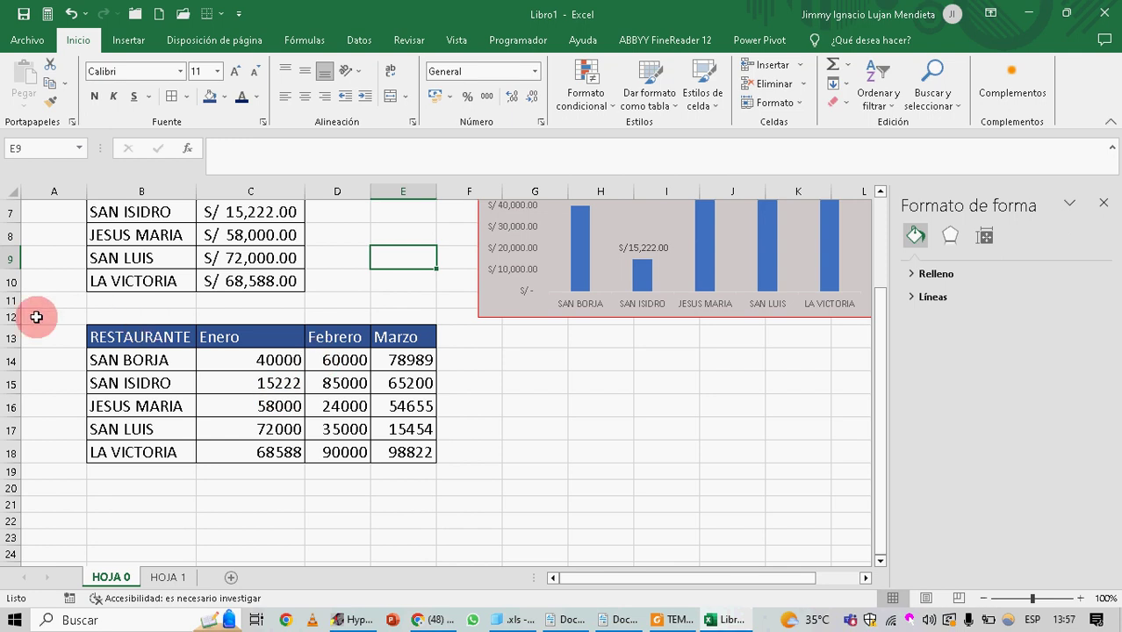
pyautogui.rightClick(10, 301)
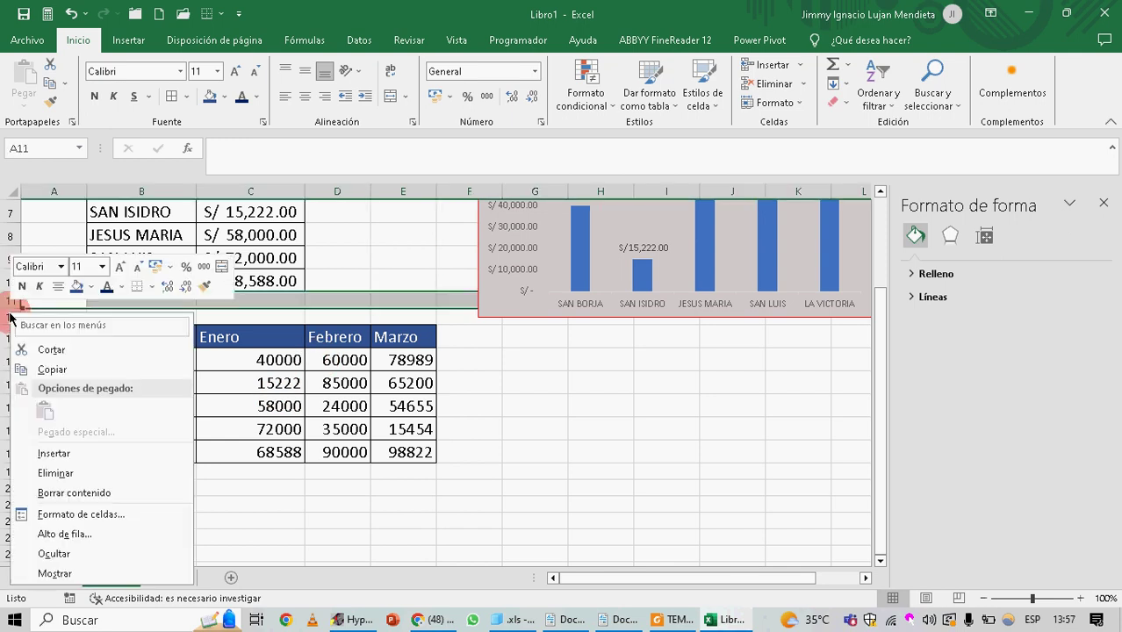
pyautogui.click(132, 453)
pyautogui.scroll(2, 630, 278)
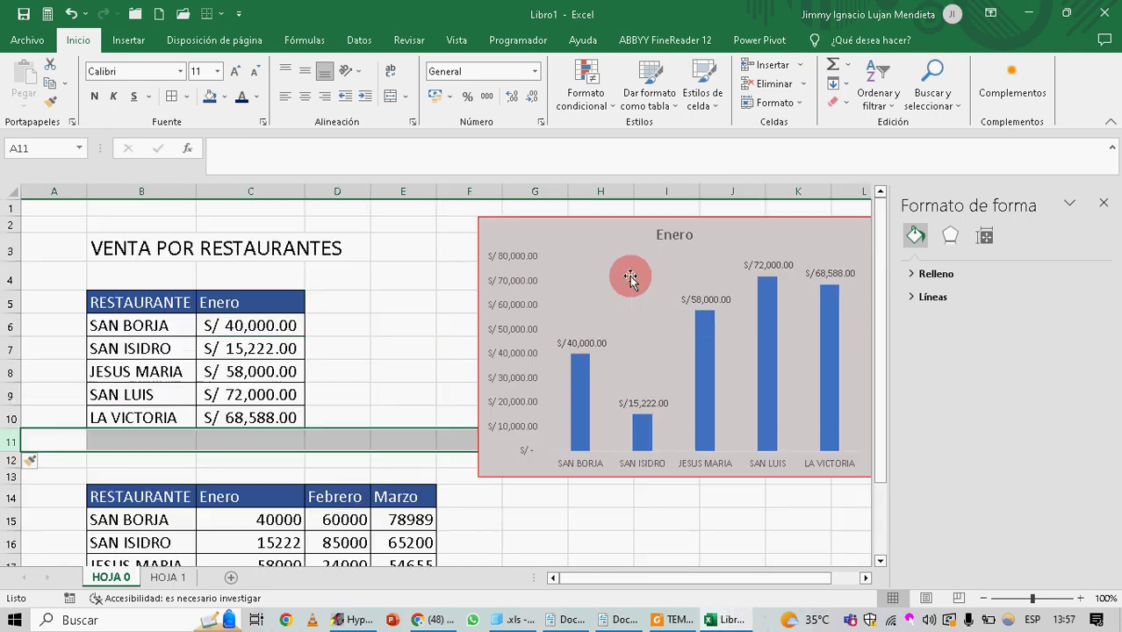
# Move the Enero chart slightly up and to the left on the sheet
pyautogui.click(408, 301)
pyautogui.click(484, 218)
pyautogui.moveTo(484, 219); pyautogui.dragTo(476, 211)
# Insert two more blank rows at row 13, above the three-month sales table
pyautogui.scroll(-3, 388, 405)
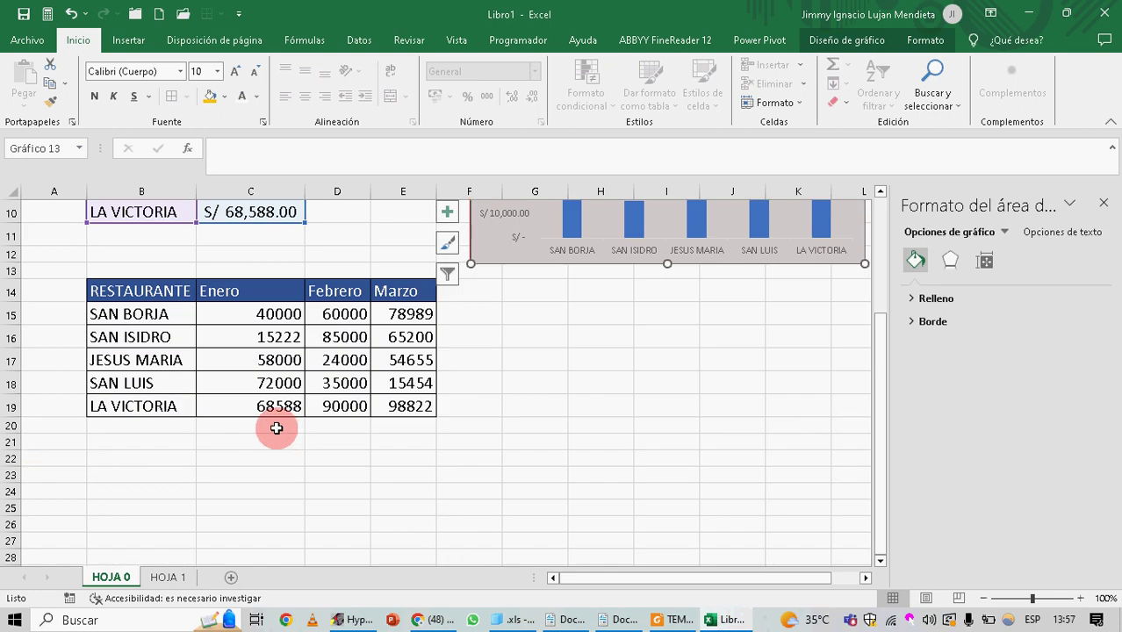
pyautogui.rightClick(10, 266)
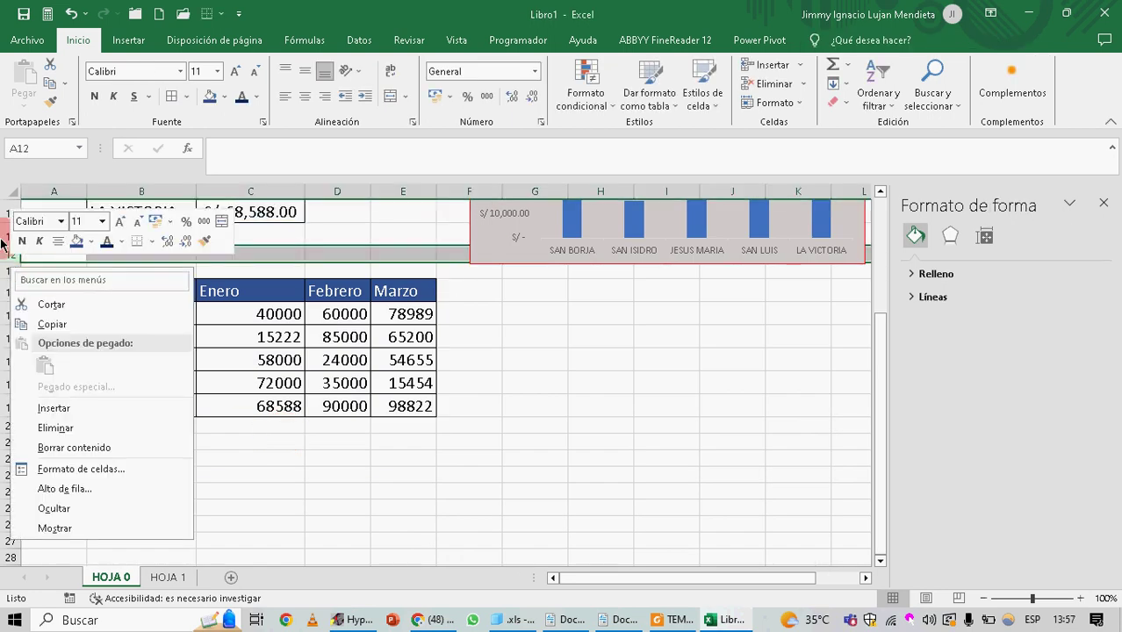
pyautogui.click(2, 266)
pyautogui.click(6, 271)
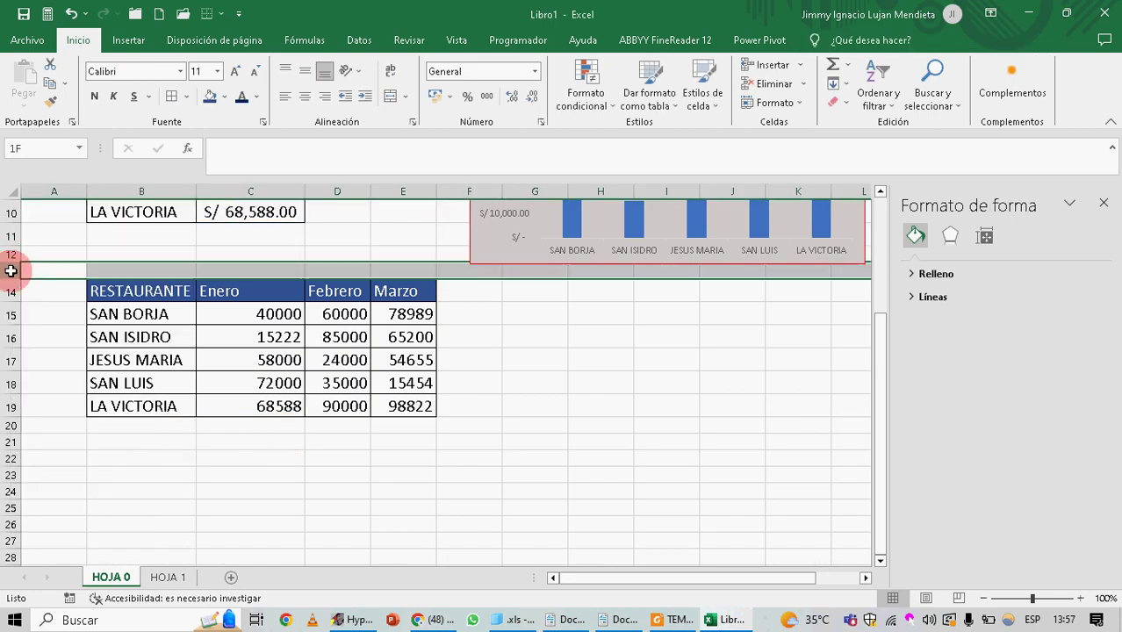
pyautogui.rightClick(5, 272)
pyautogui.click(40, 409)
pyautogui.rightClick(6, 302)
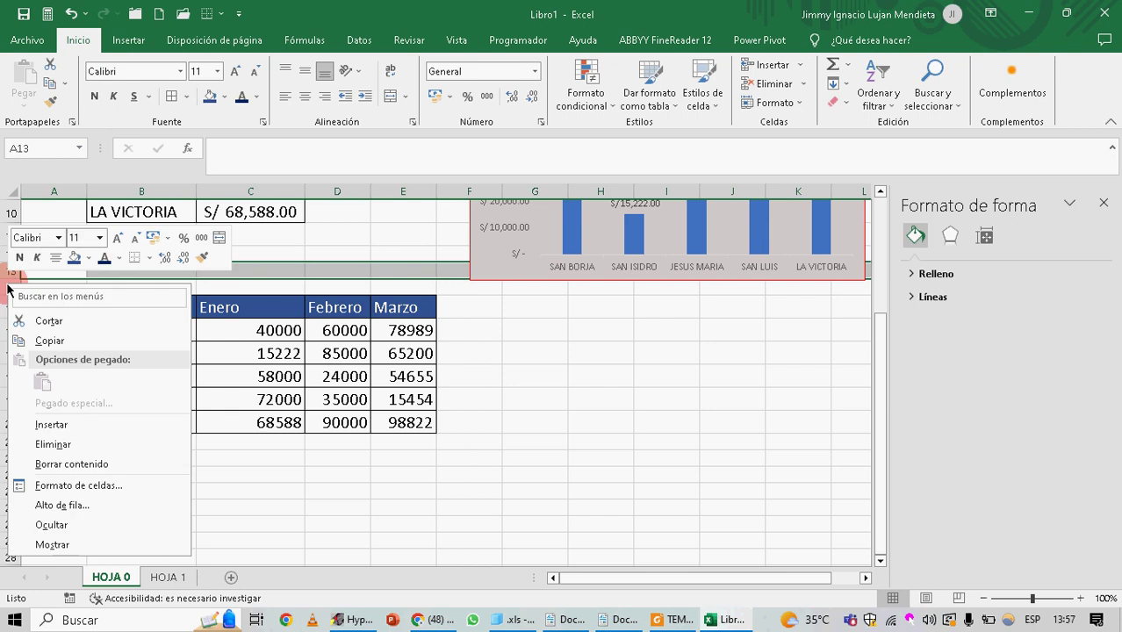
pyautogui.scroll(3, 503, 386)
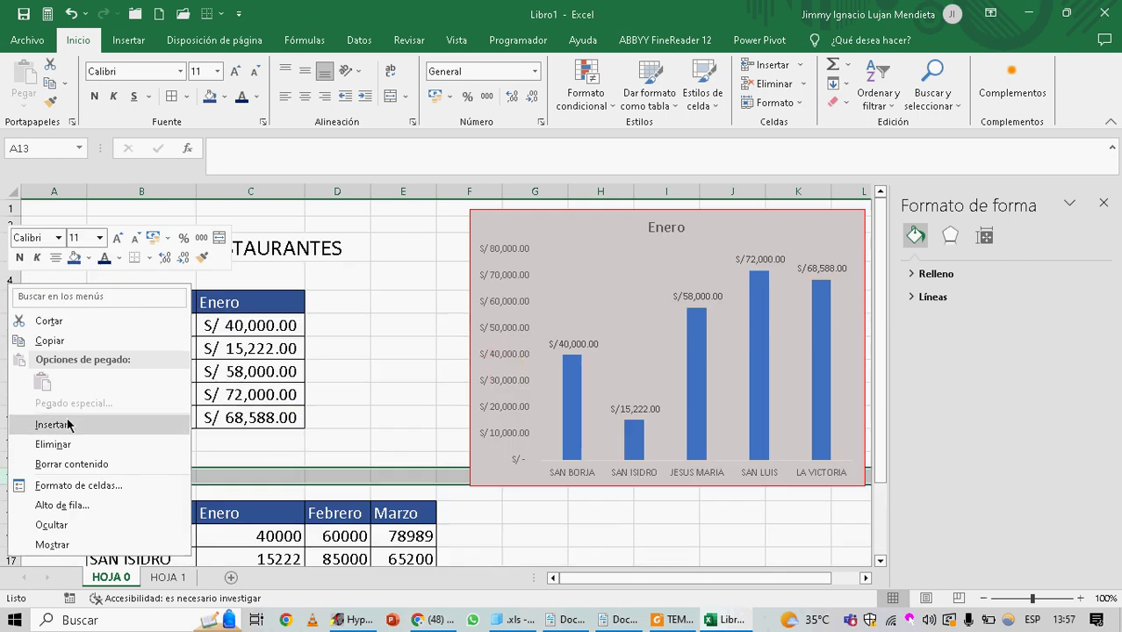
pyautogui.click(149, 424)
pyautogui.click(719, 476)
pyautogui.click(769, 509)
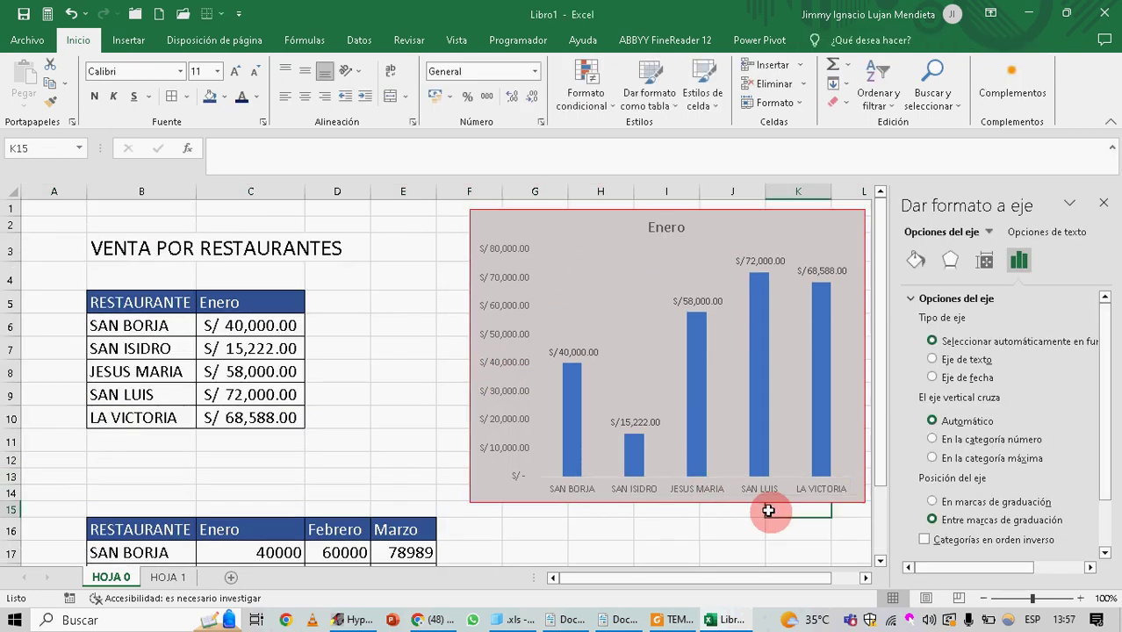
# Shorten the Enero chart from its lower edge so that it ends at the start of row 13
pyautogui.click(606, 268)
pyautogui.moveTo(677, 510); pyautogui.dragTo(663, 478)
pyautogui.click(681, 506)
# Compare the single-month table and its chart with the three-month table, highlighting the latter's Febrero and Marzo columns
pyautogui.scroll(-3, 668, 491)
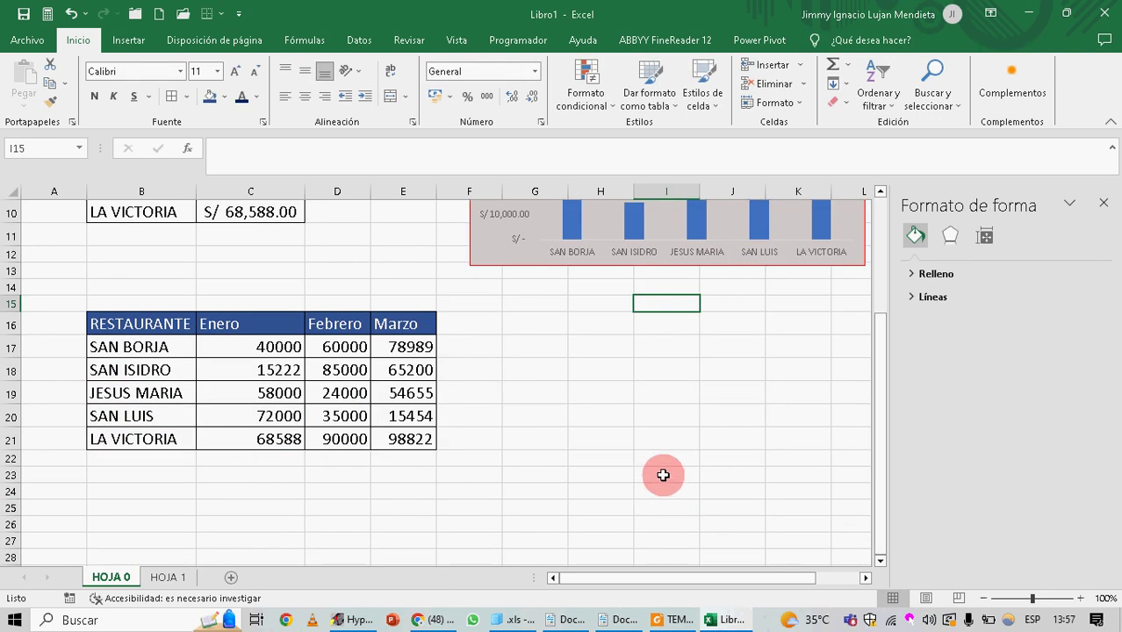
pyautogui.scroll(2, 500, 308)
pyautogui.scroll(-3, 491, 297)
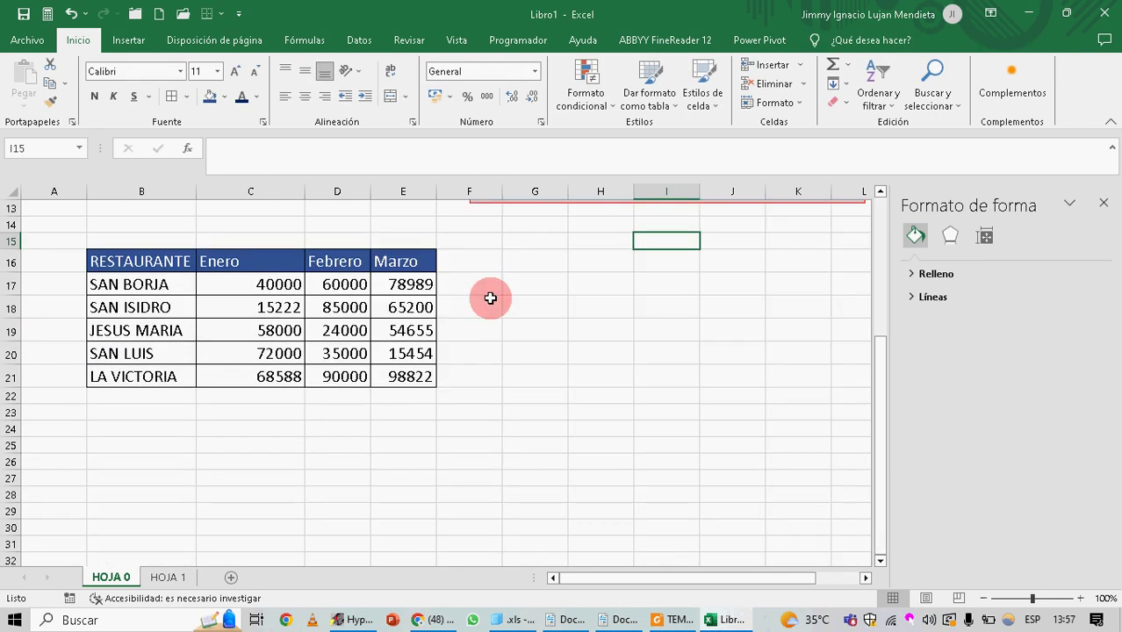
pyautogui.scroll(4, 475, 294)
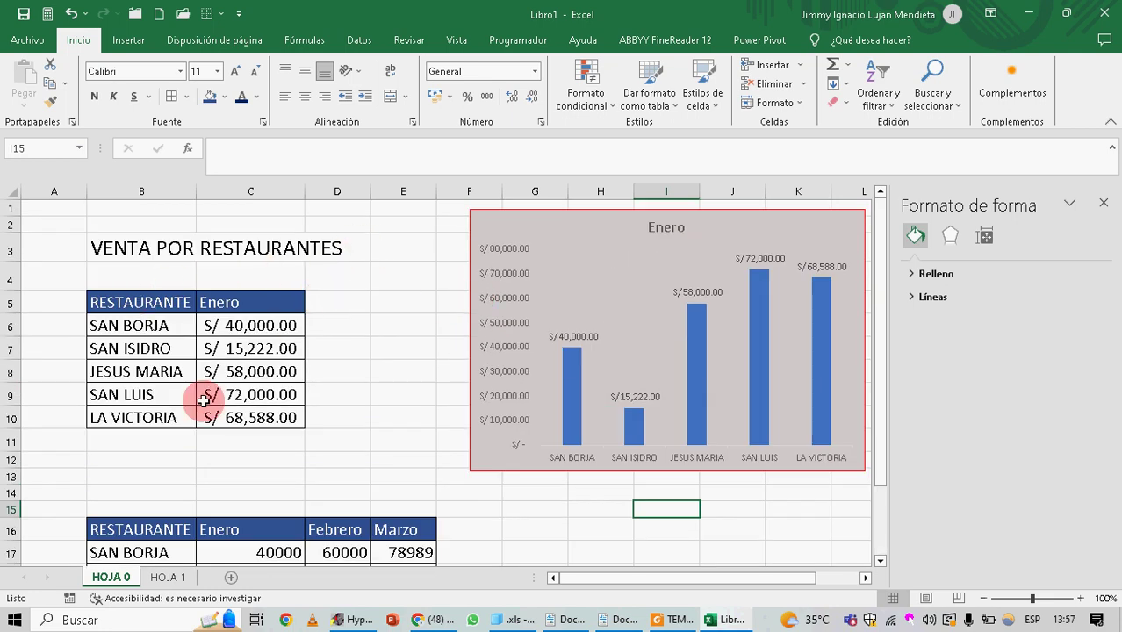
pyautogui.scroll(-3, 114, 342)
pyautogui.scroll(3, 131, 348)
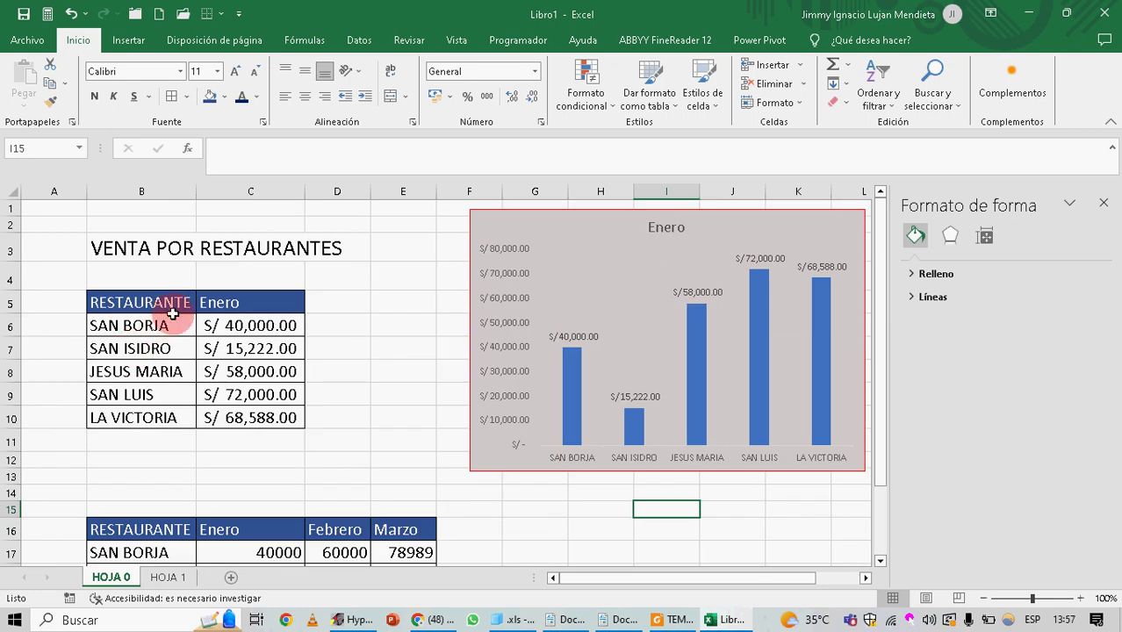
pyautogui.scroll(-4, 175, 302)
pyautogui.scroll(3, 200, 301)
pyautogui.scroll(-3, 233, 296)
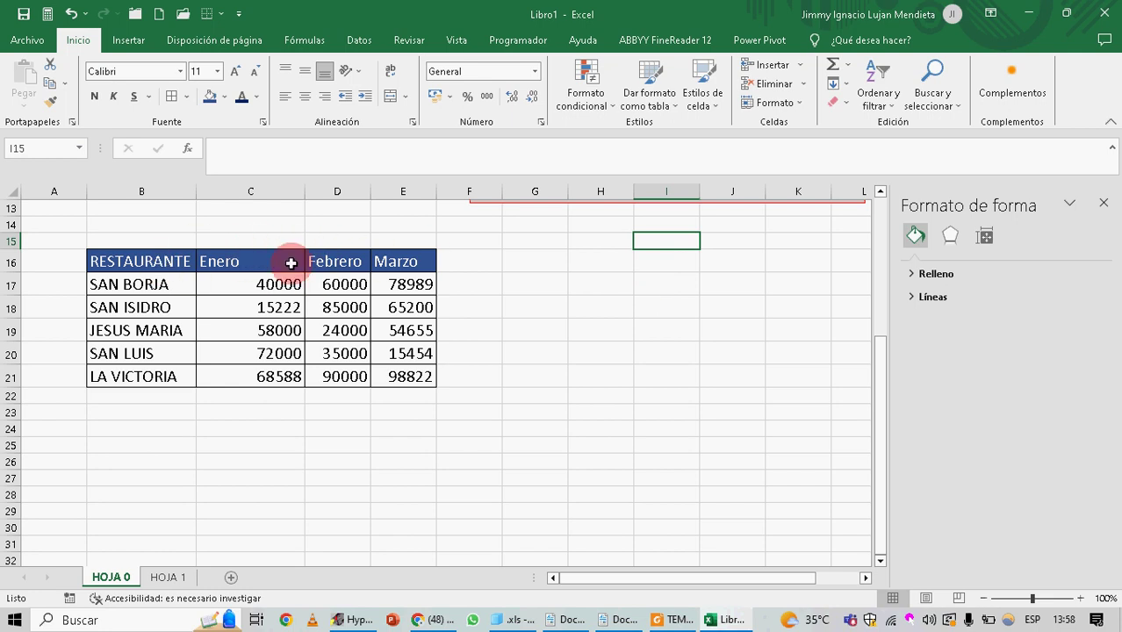
pyautogui.moveTo(422, 351); pyautogui.dragTo(428, 369)
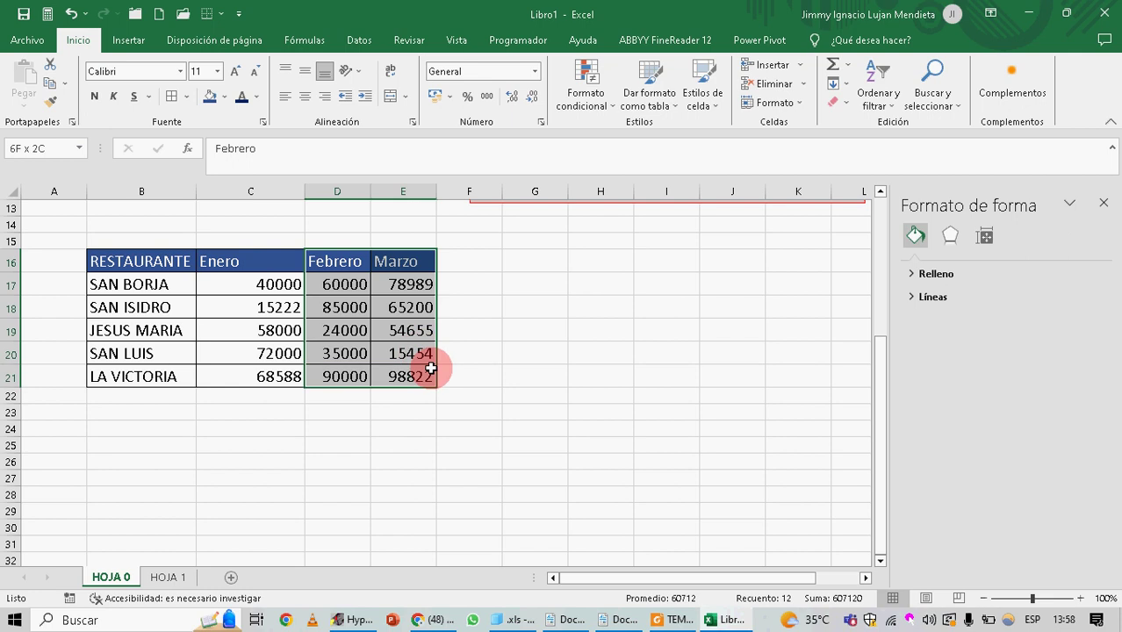
pyautogui.click(531, 257)
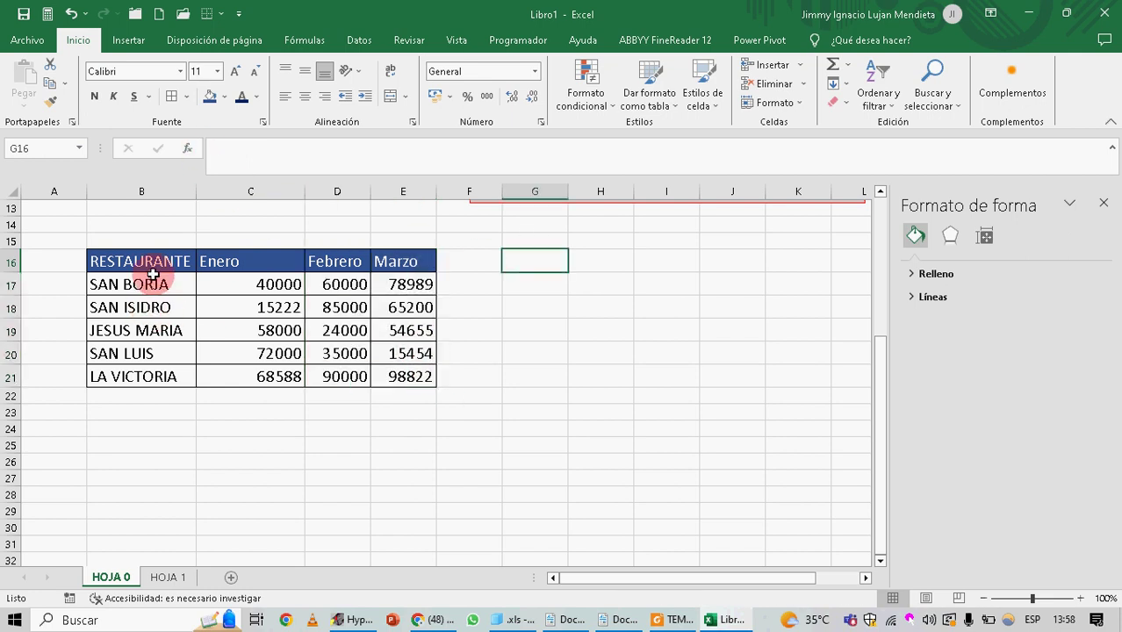
# Open the recommended charts for the three-month sales table in B16:E21 and move the dialog clear of the table
pyautogui.moveTo(112, 261); pyautogui.dragTo(428, 376)
pyautogui.click(117, 44)
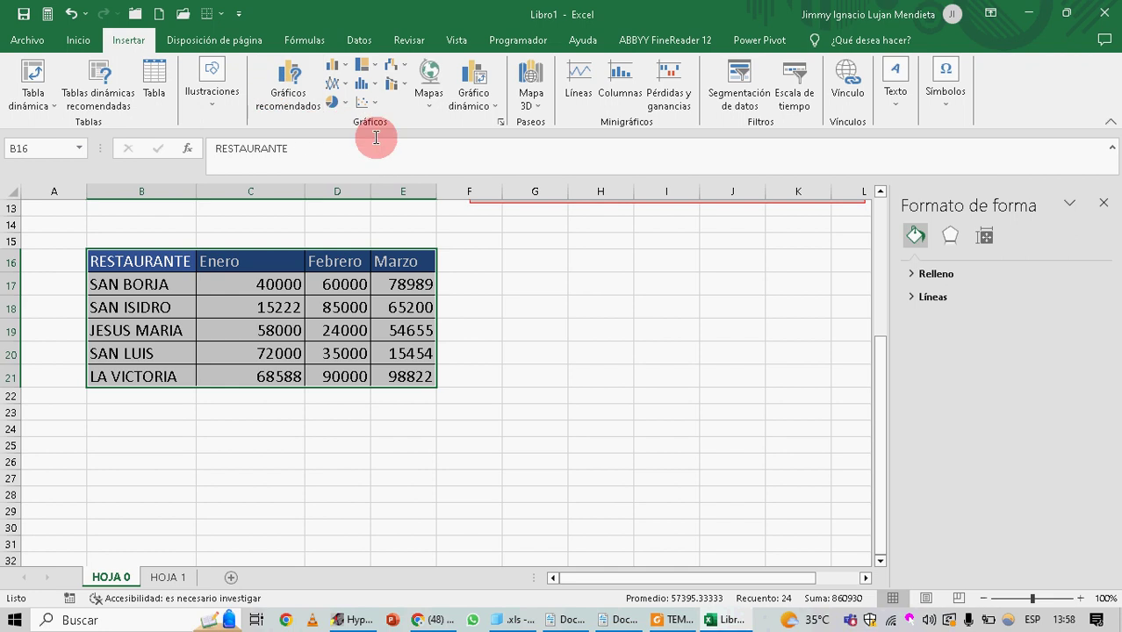
pyautogui.click(291, 88)
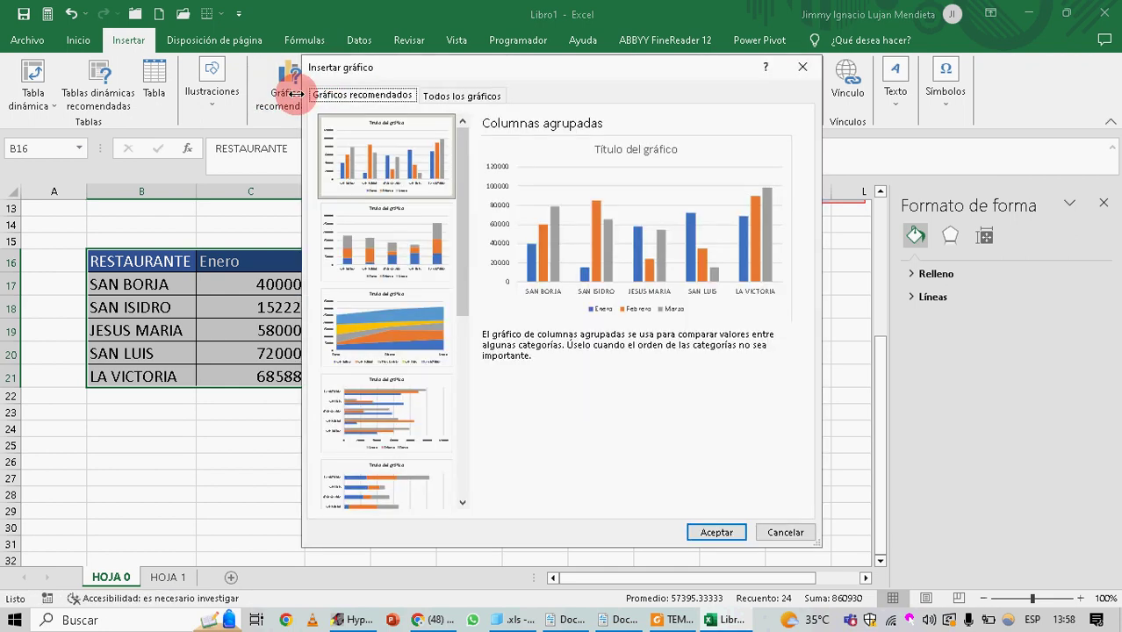
pyautogui.moveTo(444, 71); pyautogui.dragTo(722, 80)
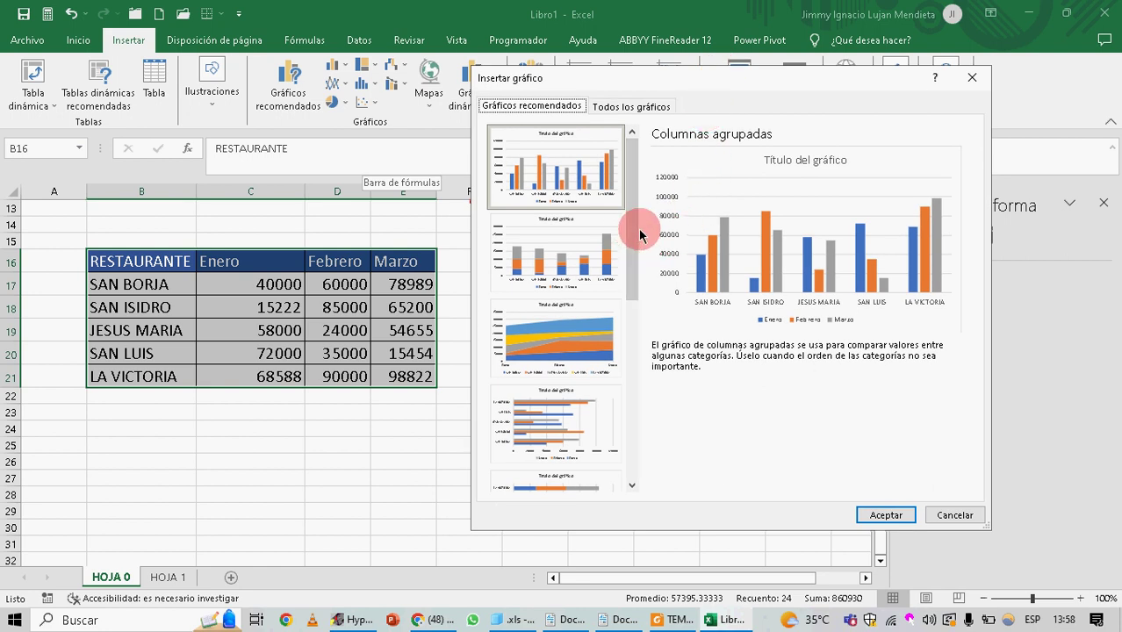
# Preview the recommended Columnas apiladas, Áreas apiladas, Barras agrupadas and Barras apiladas charts for the three-month sales table
pyautogui.moveTo(634, 221); pyautogui.dragTo(646, 88)
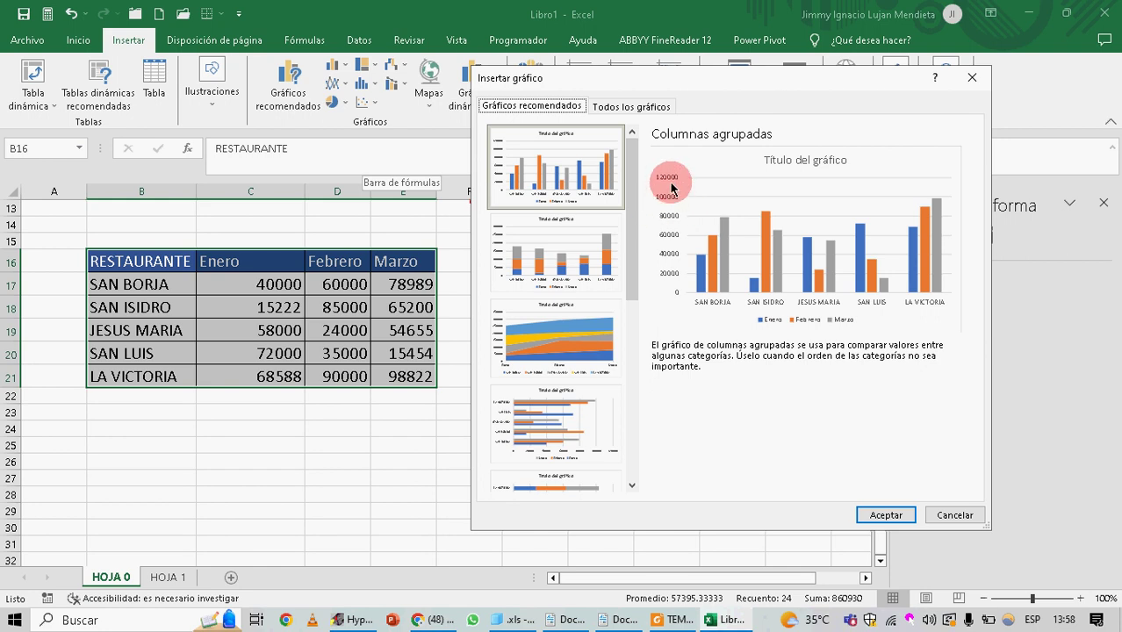
pyautogui.moveTo(633, 155); pyautogui.dragTo(633, 13)
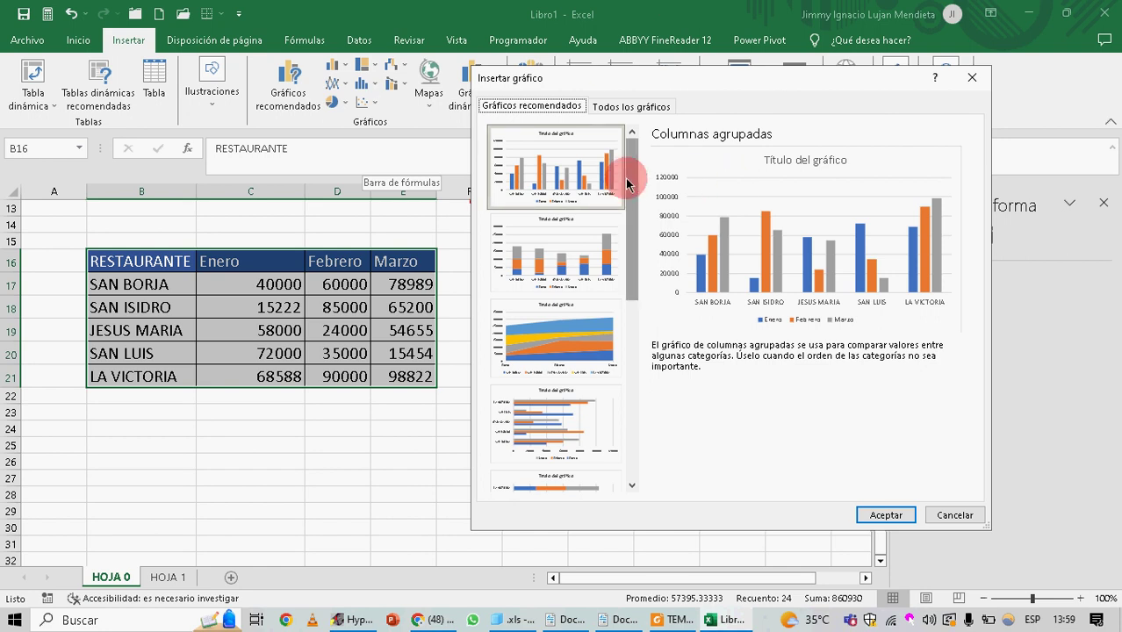
pyautogui.moveTo(628, 183); pyautogui.dragTo(639, 132)
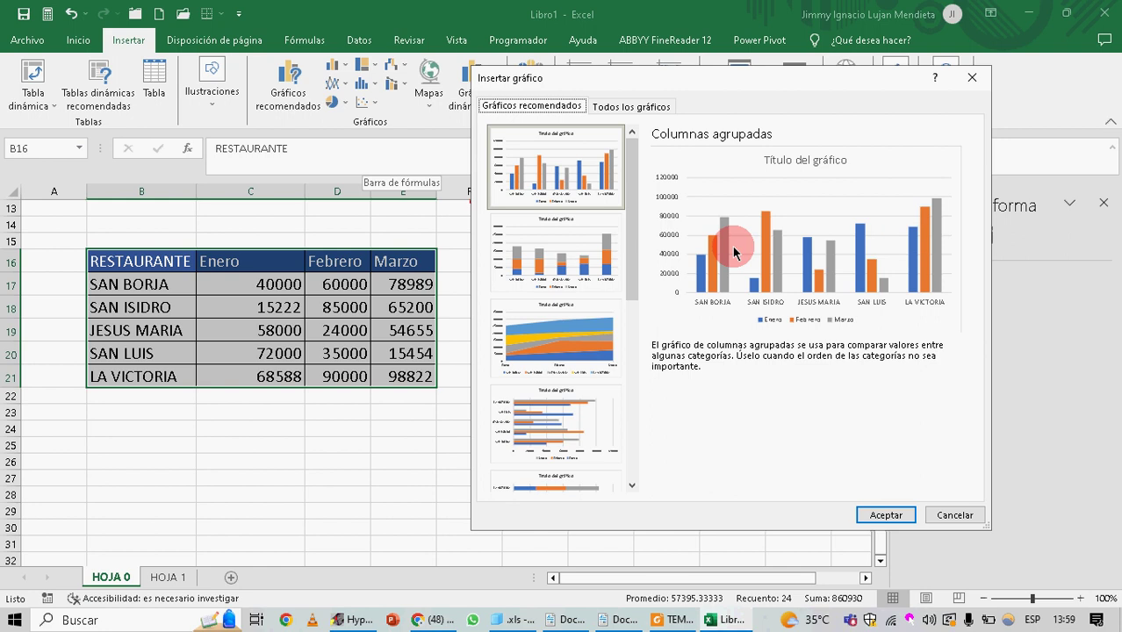
pyautogui.click(535, 264)
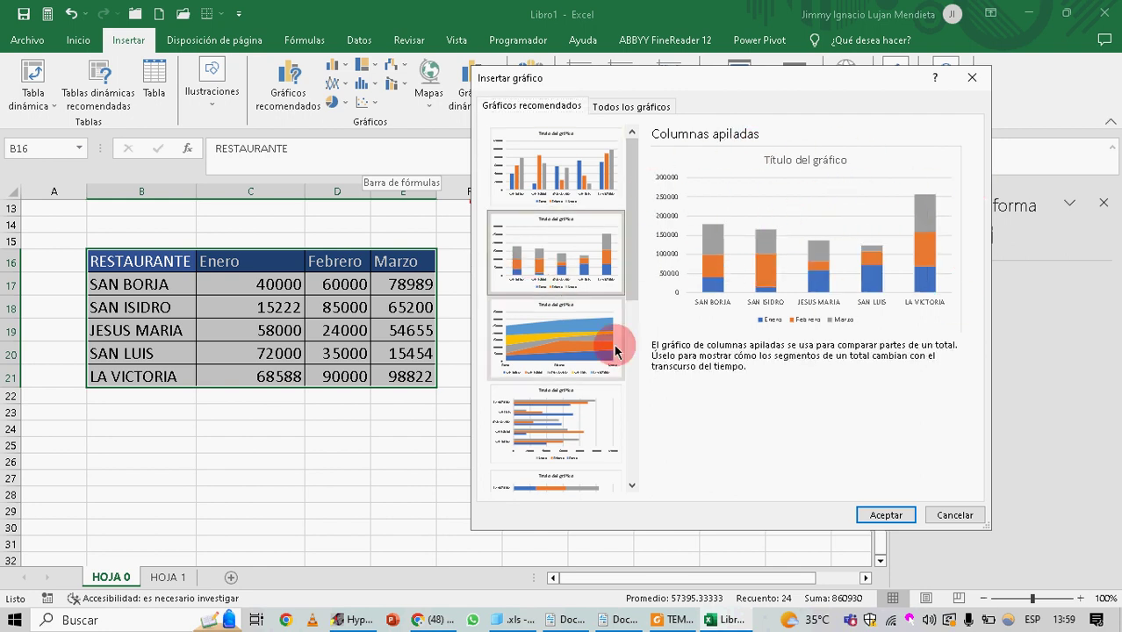
pyautogui.click(581, 336)
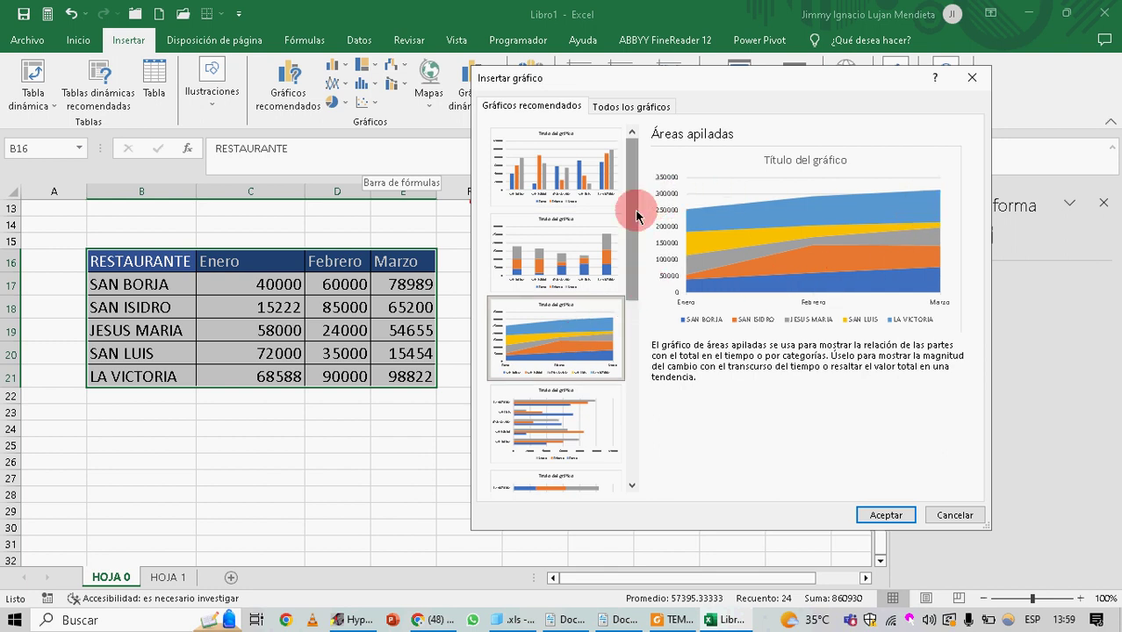
pyautogui.scroll(-3, 636, 216)
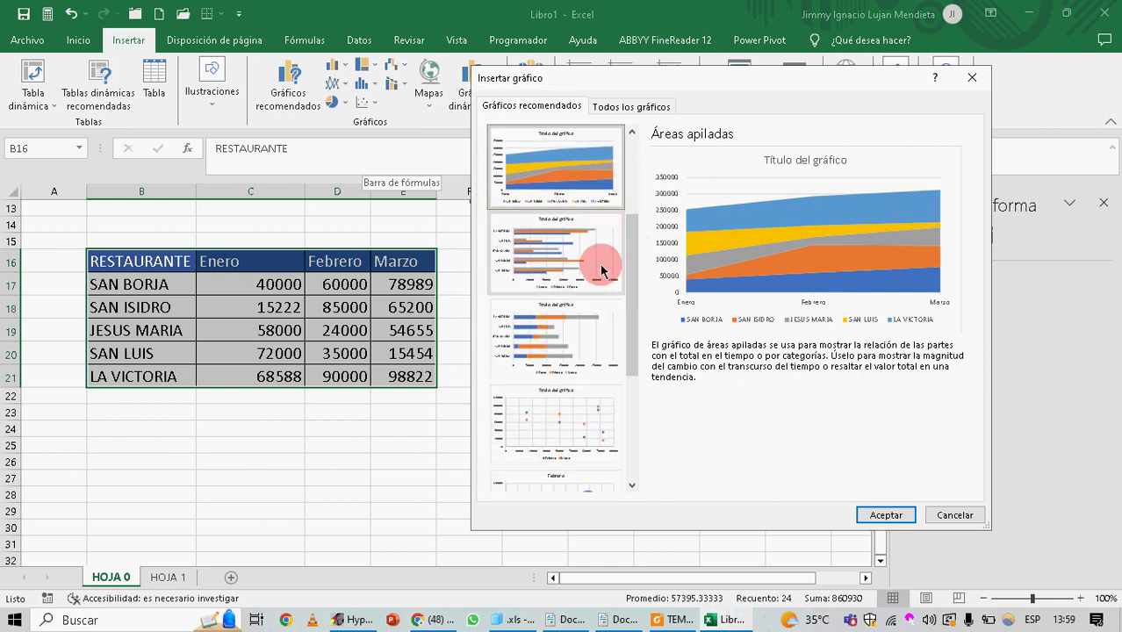
pyautogui.click(602, 272)
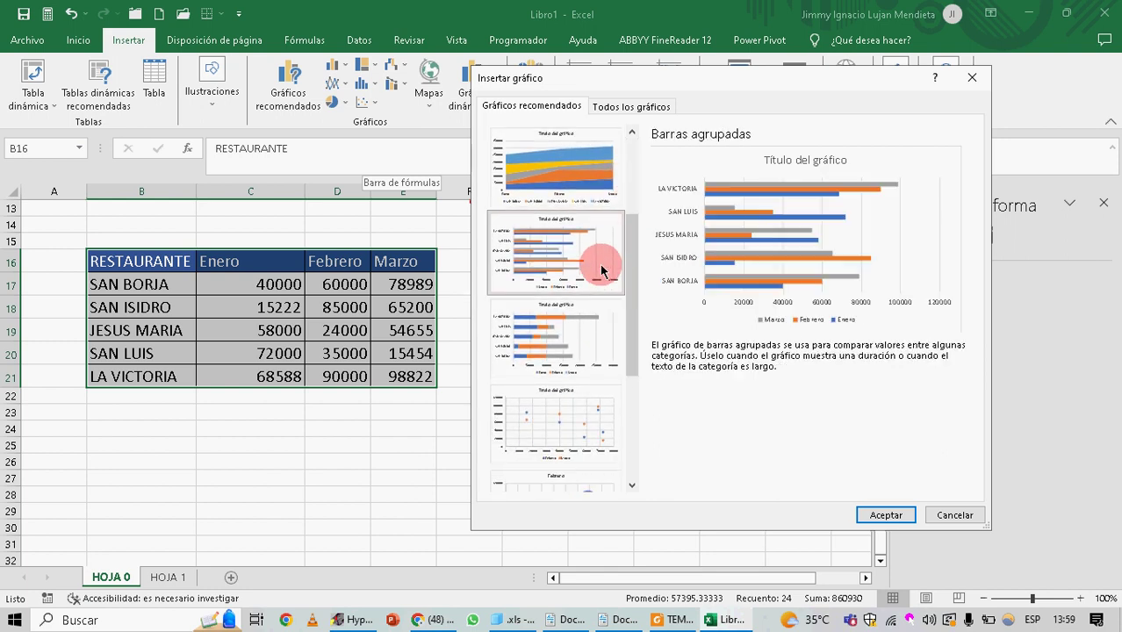
pyautogui.click(597, 332)
# Preview the recommended Dispersión, Burbuja, Columnas 100 % apiladas and Embudo charts for the three-month sales table
pyautogui.scroll(-3, 619, 283)
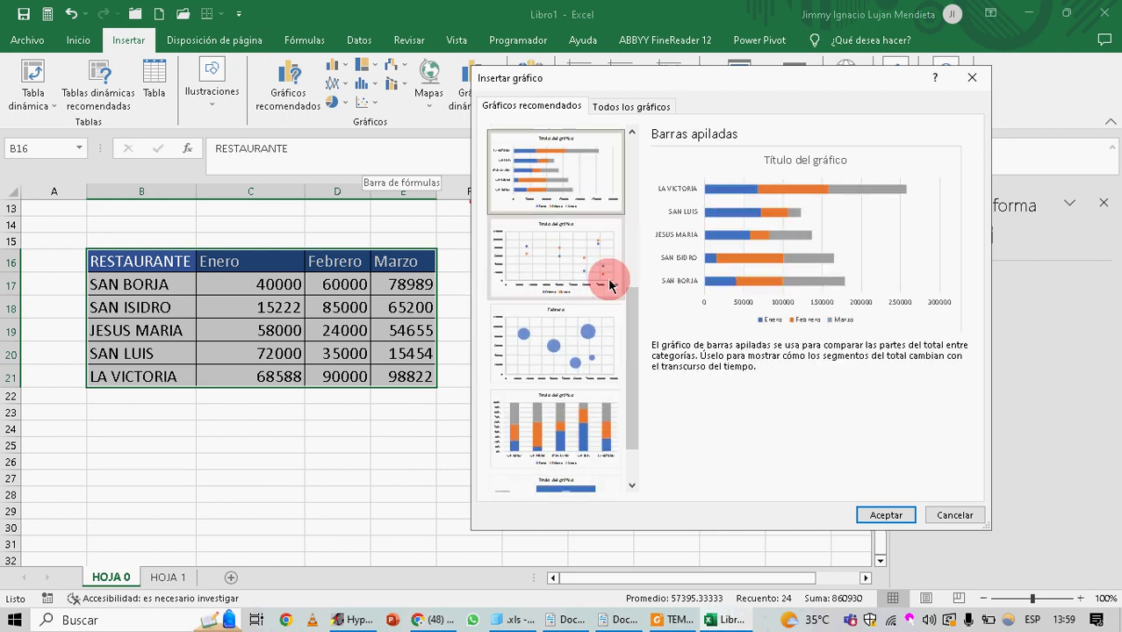
pyautogui.click(608, 276)
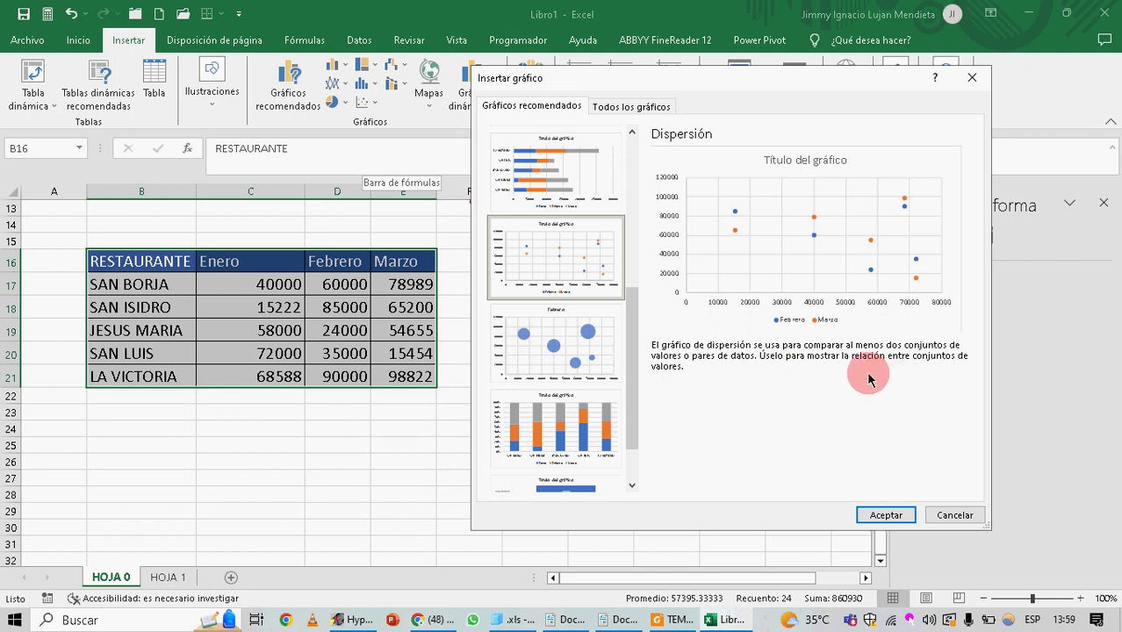
pyautogui.moveTo(629, 305); pyautogui.dragTo(602, 479)
pyautogui.click(605, 272)
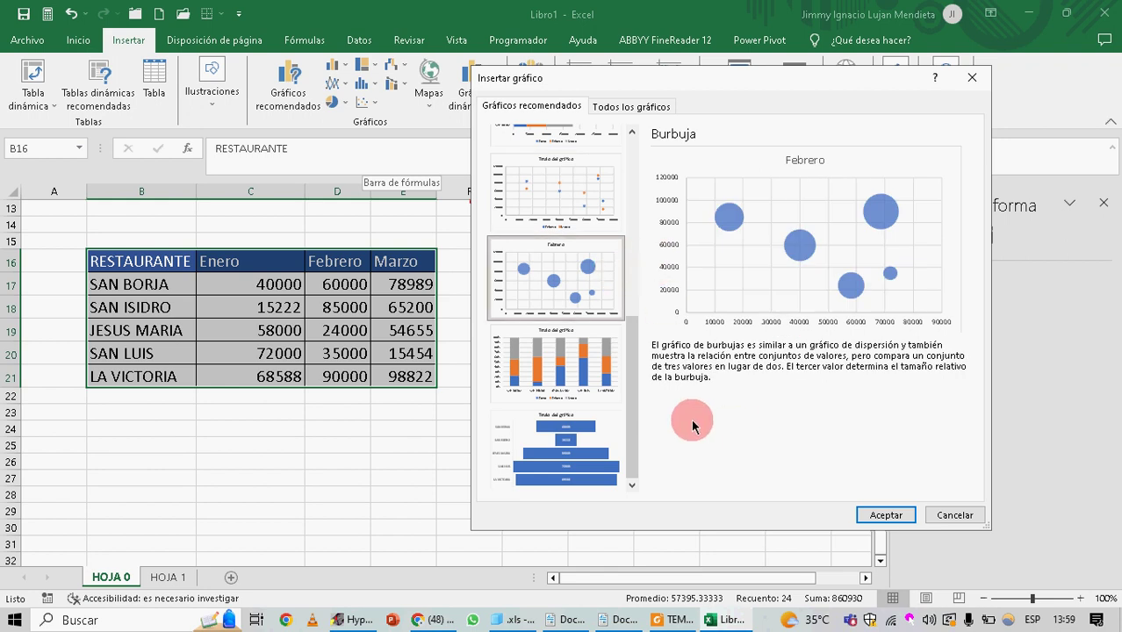
pyautogui.click(539, 349)
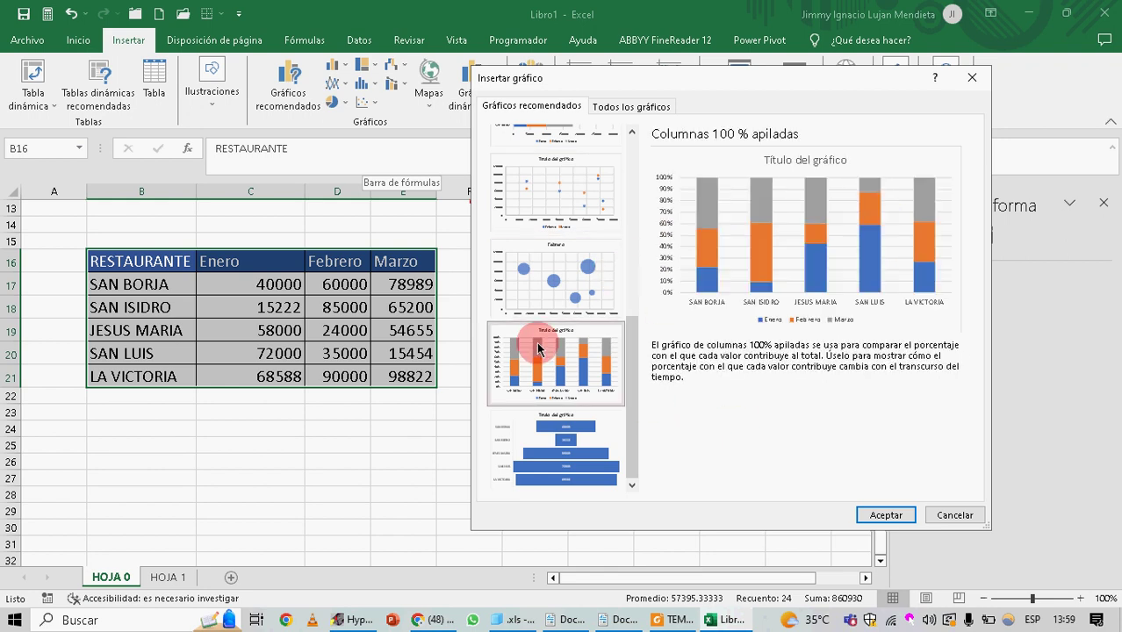
pyautogui.click(584, 442)
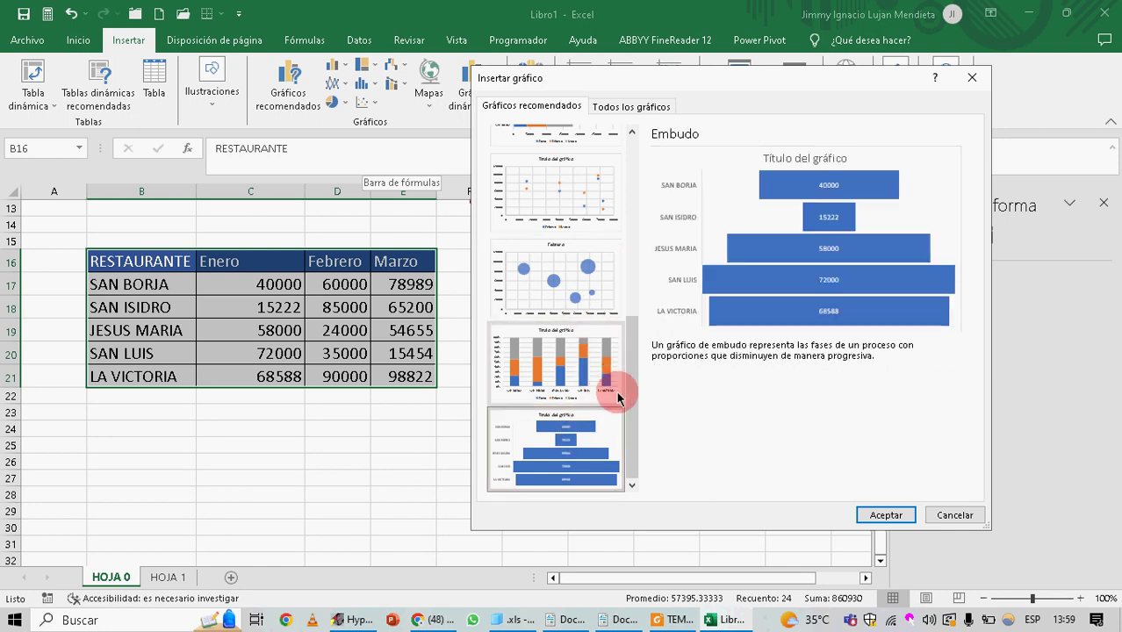
pyautogui.moveTo(621, 383); pyautogui.dragTo(623, 496)
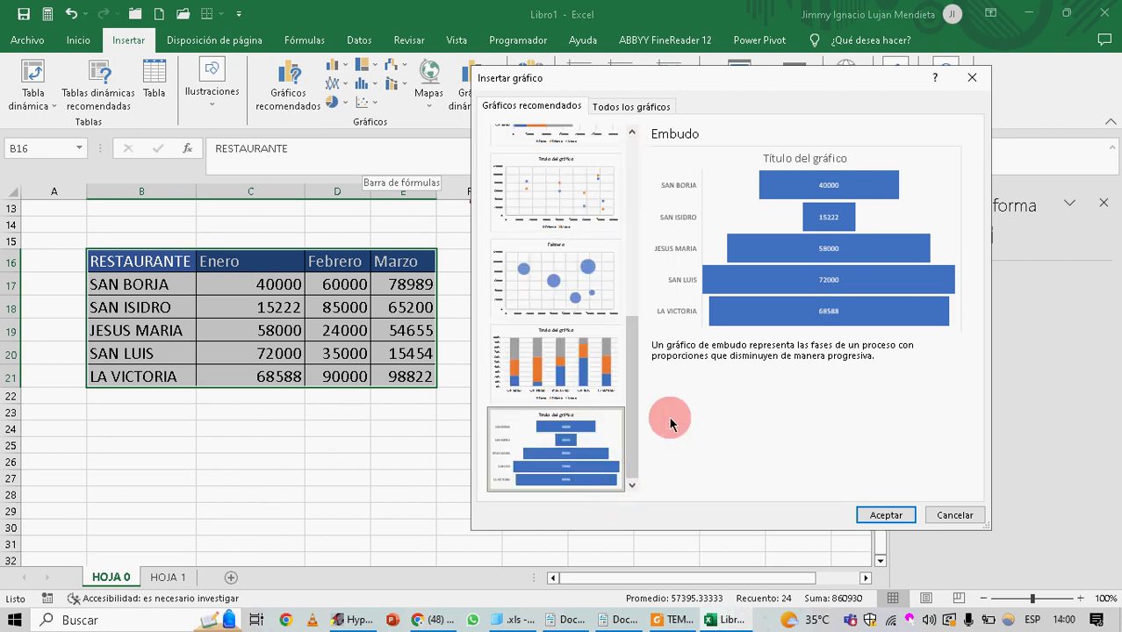
# Try out the recommended Burbuja chart beside the three-month table and delete it
pyautogui.click(580, 289)
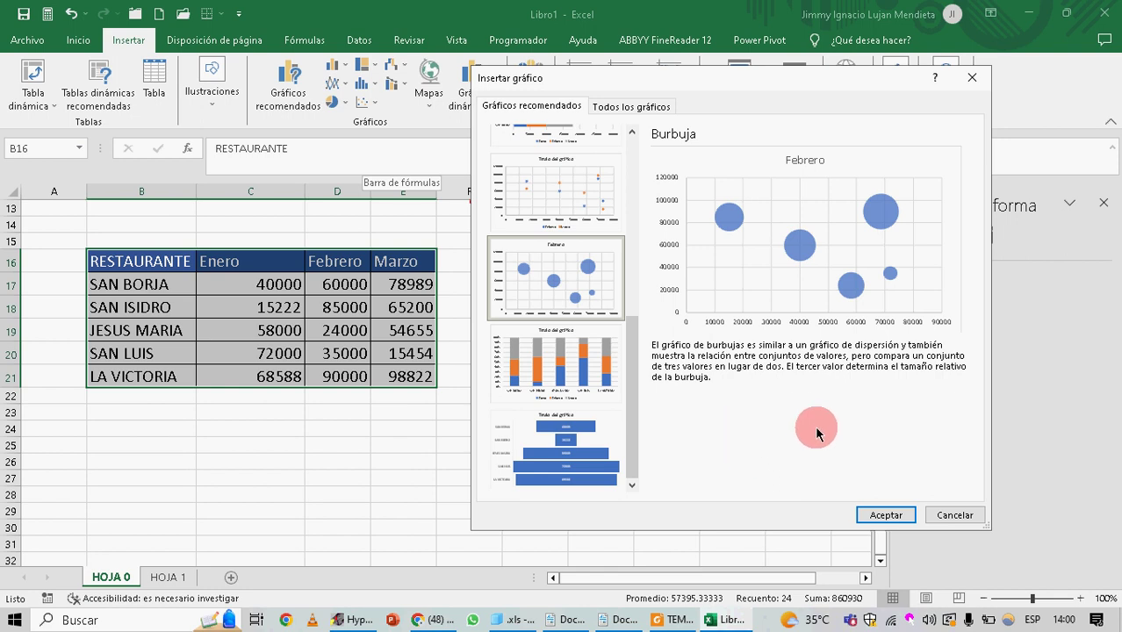
pyautogui.click(885, 516)
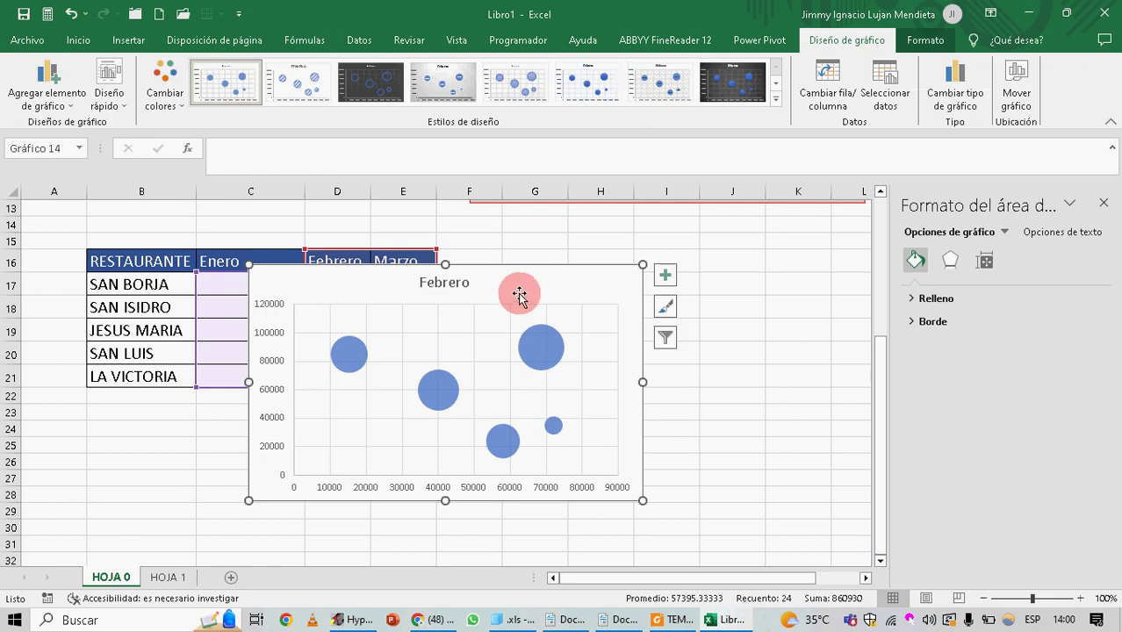
pyautogui.moveTo(541, 280); pyautogui.dragTo(755, 258)
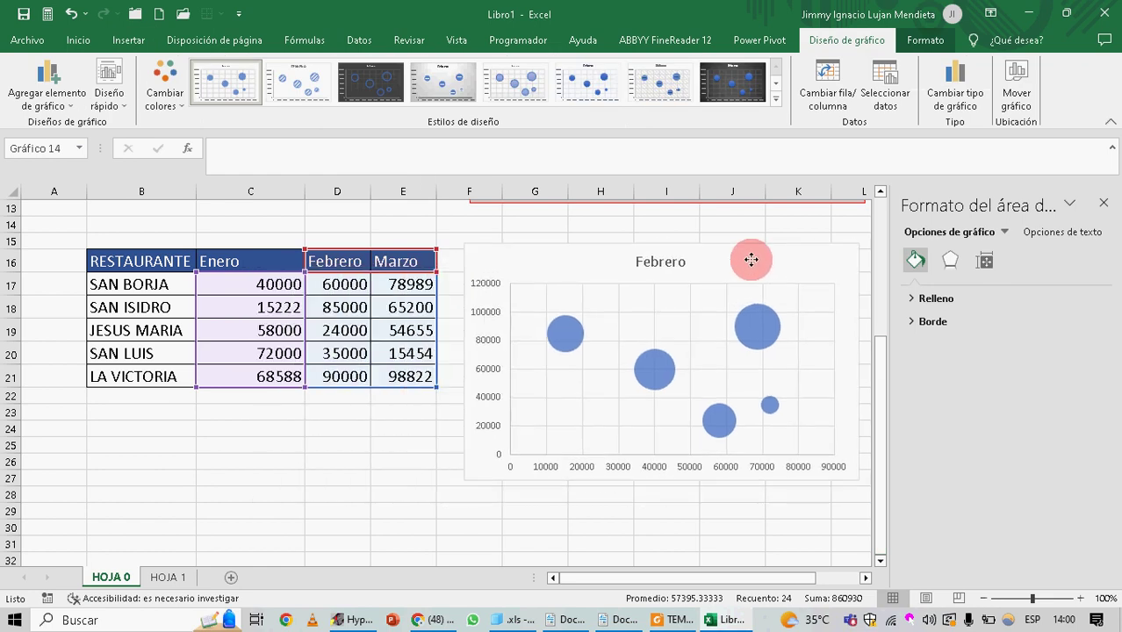
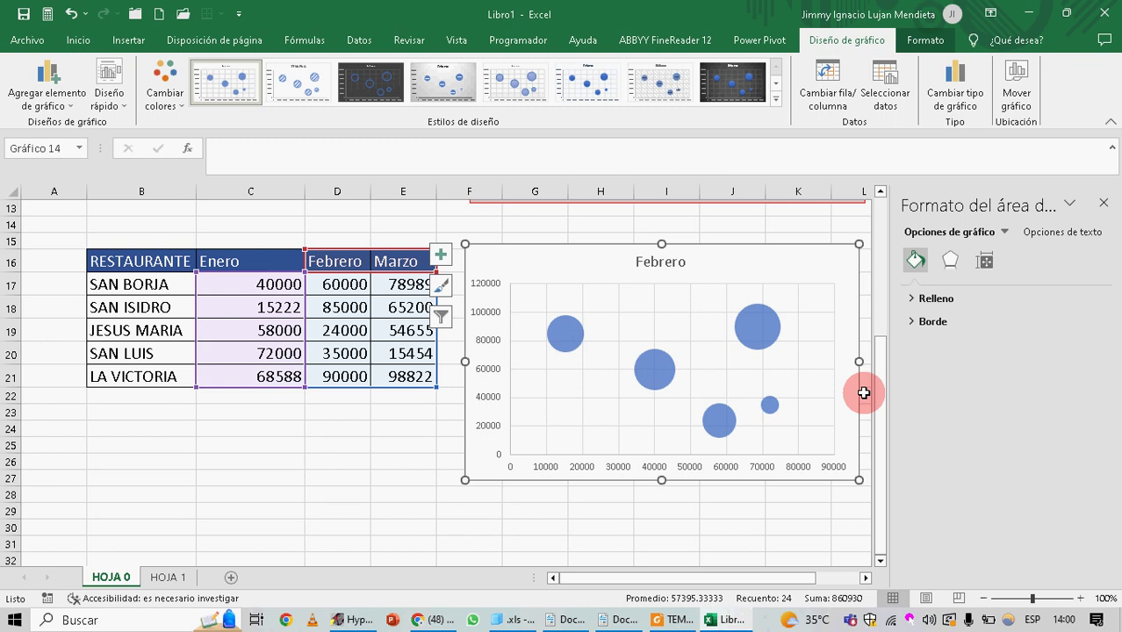
pyautogui.press('Delete')
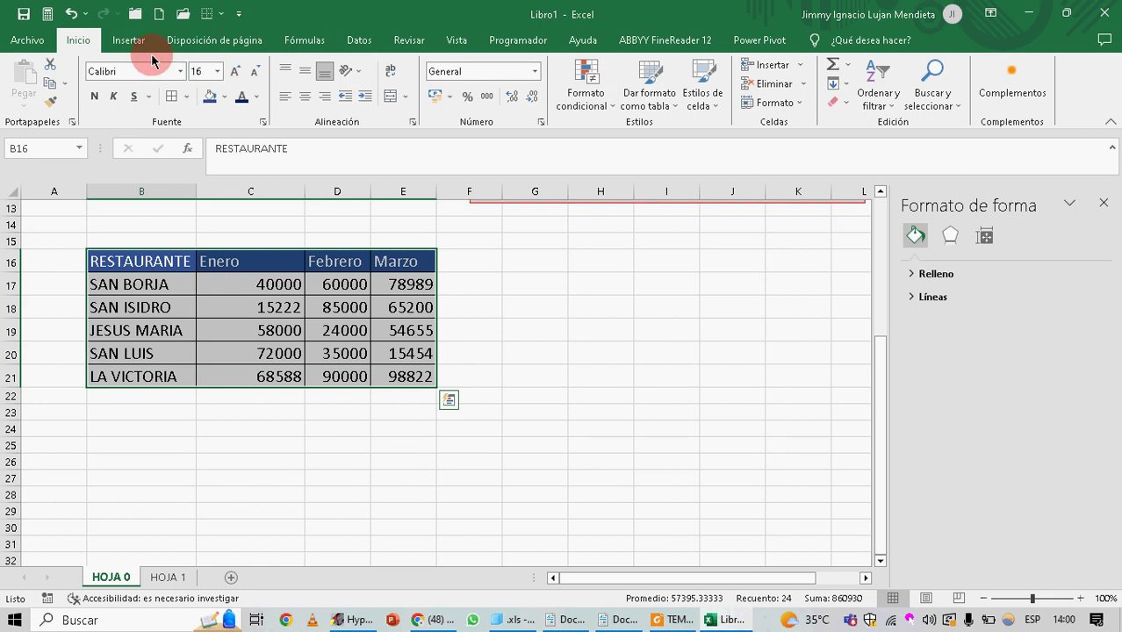
# Insert the recommended Columnas agrupadas chart for the three-month sales table in B16:E21
pyautogui.click(129, 39)
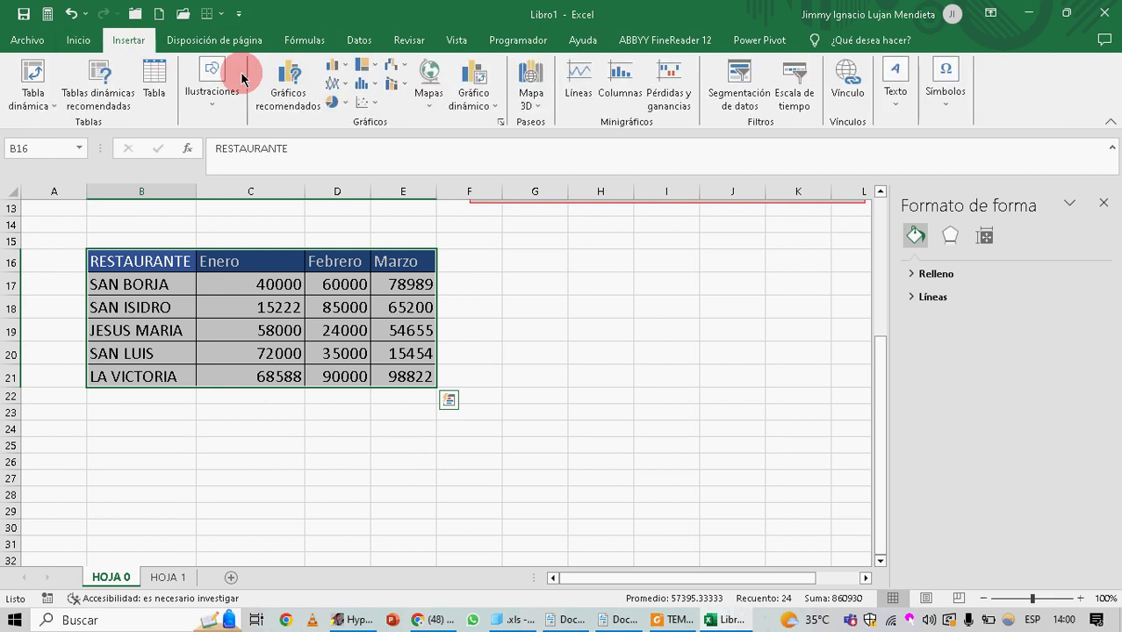
pyautogui.click(296, 99)
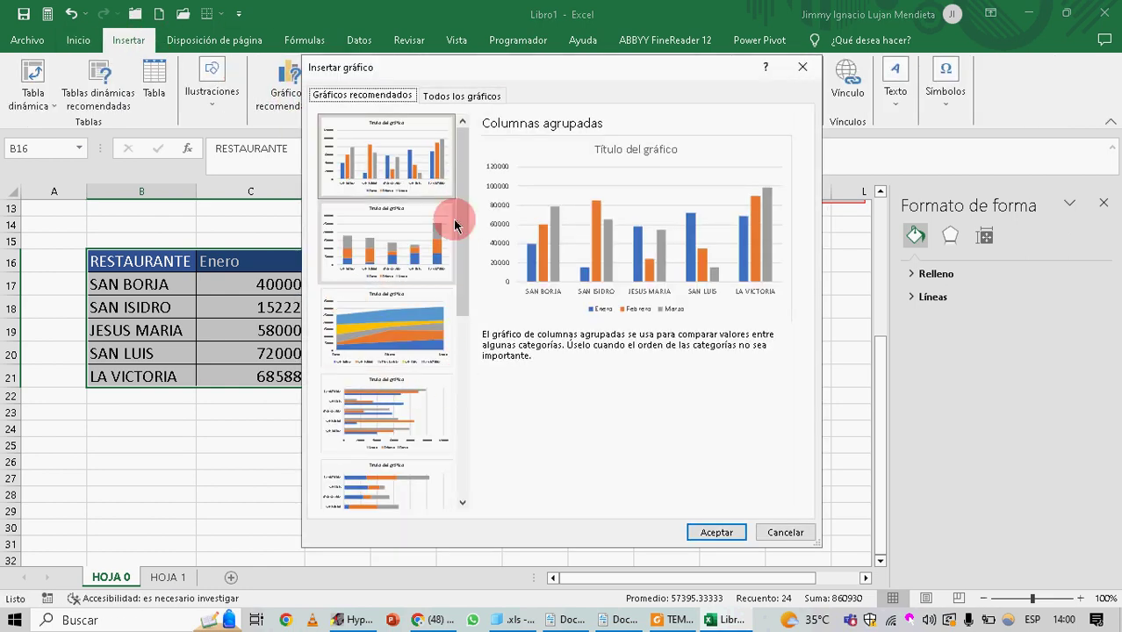
pyautogui.moveTo(463, 226); pyautogui.dragTo(448, 497)
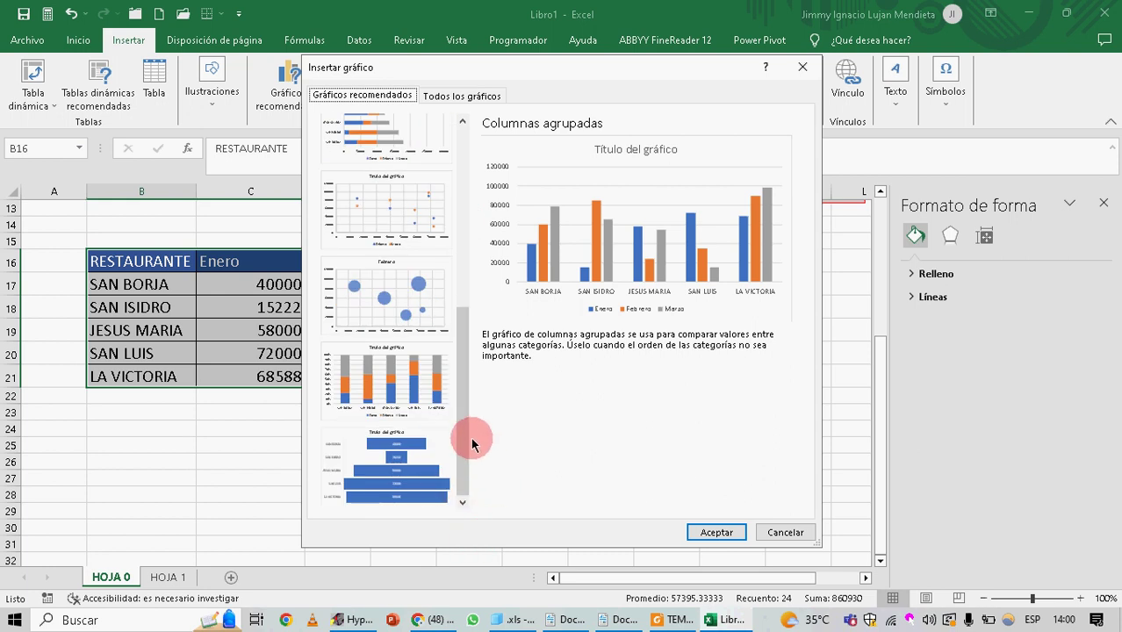
pyautogui.moveTo(461, 427); pyautogui.dragTo(457, 227)
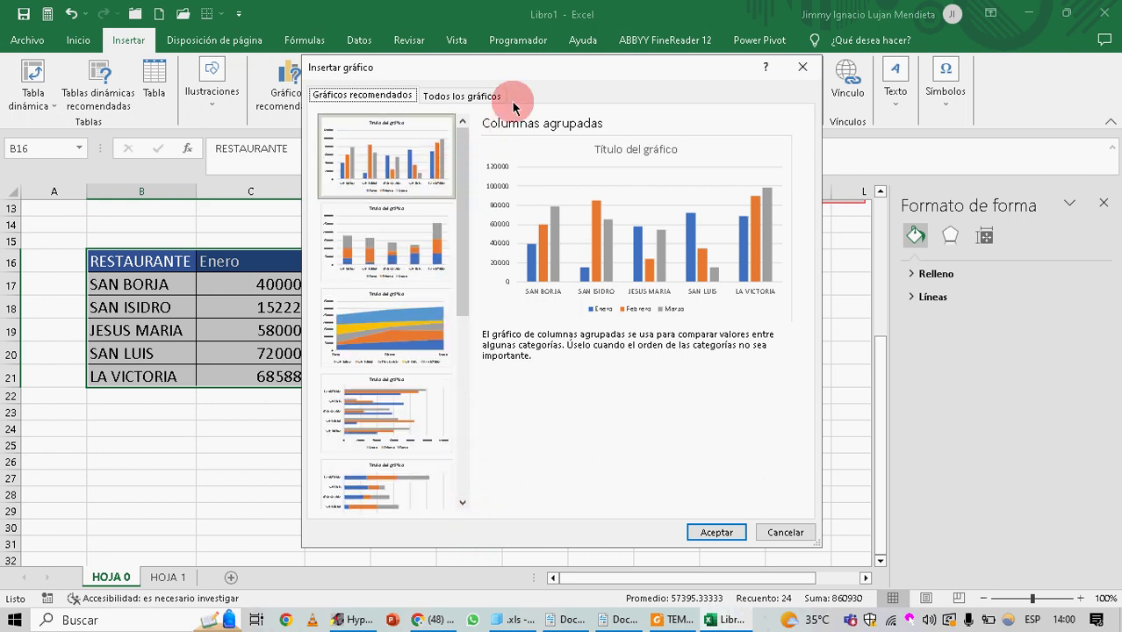
pyautogui.moveTo(514, 70); pyautogui.dragTo(677, 111)
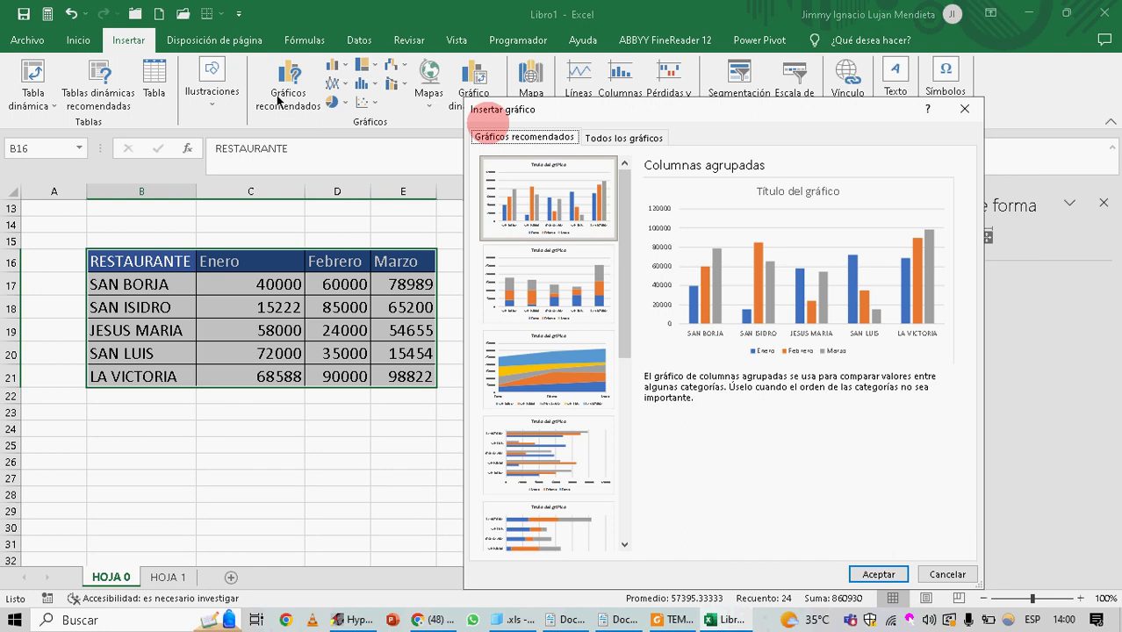
pyautogui.moveTo(619, 252)
pyautogui.mouseDown()
pyautogui.moveTo(604, 363)
pyautogui.moveTo(596, 186)
pyautogui.moveTo(599, 346)
pyautogui.moveTo(611, 221)
pyautogui.moveTo(614, 230)
pyautogui.mouseUp()
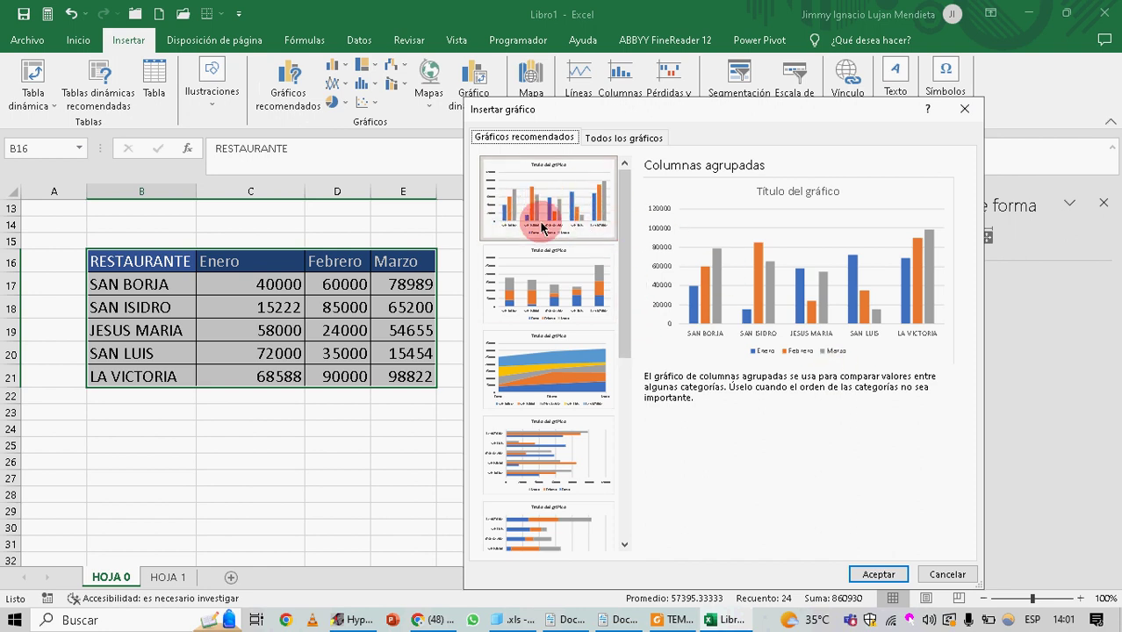
pyautogui.click(881, 573)
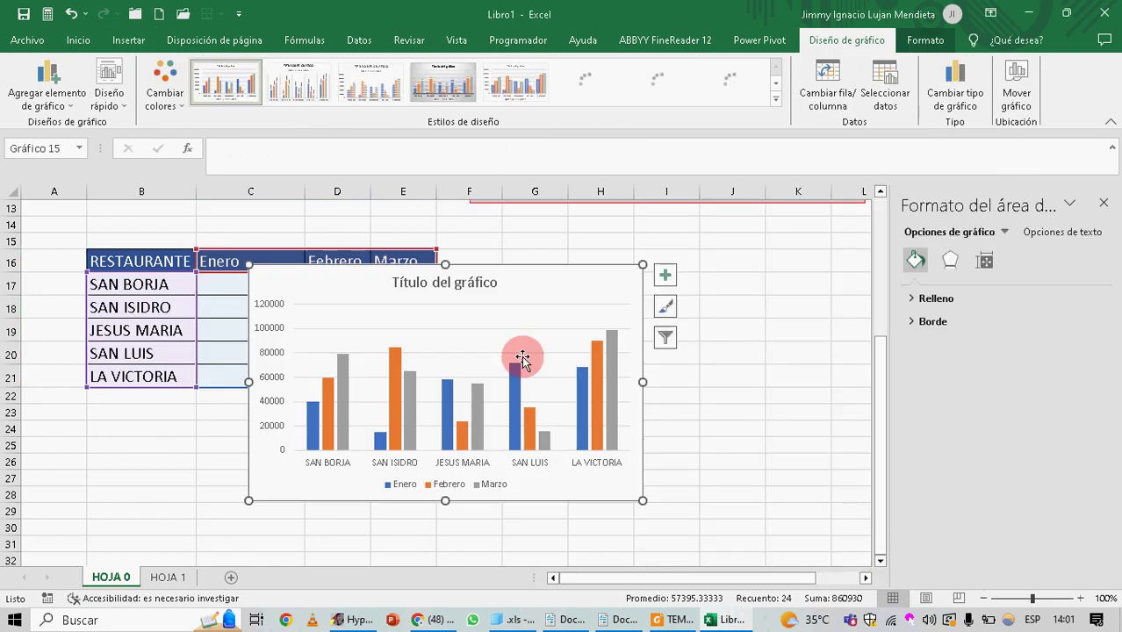
# Place the new column chart beside the three-month table from row 16, and narrow the formatting pane to widen the sheet area
pyautogui.moveTo(528, 297); pyautogui.dragTo(745, 276)
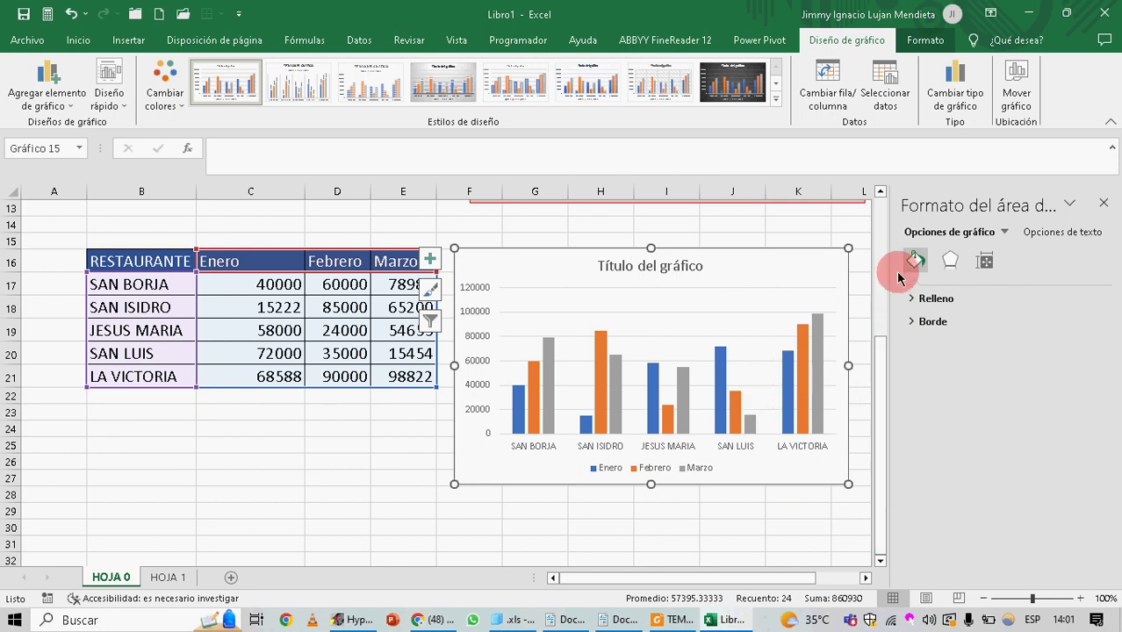
pyautogui.moveTo(891, 263); pyautogui.dragTo(1010, 278)
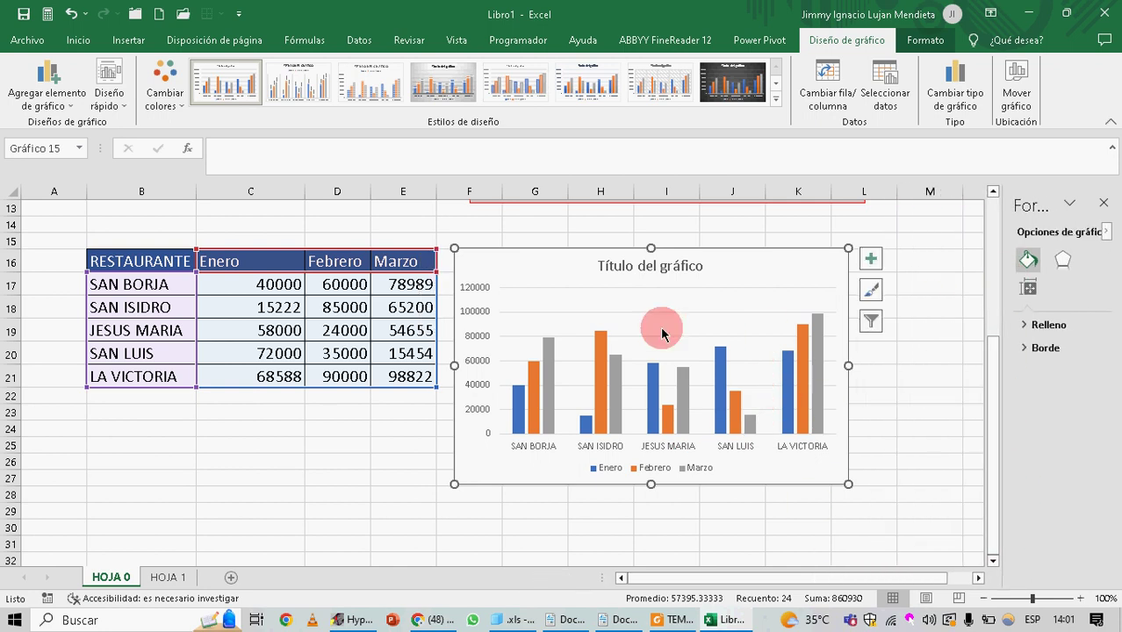
pyautogui.moveTo(521, 270); pyautogui.dragTo(562, 270)
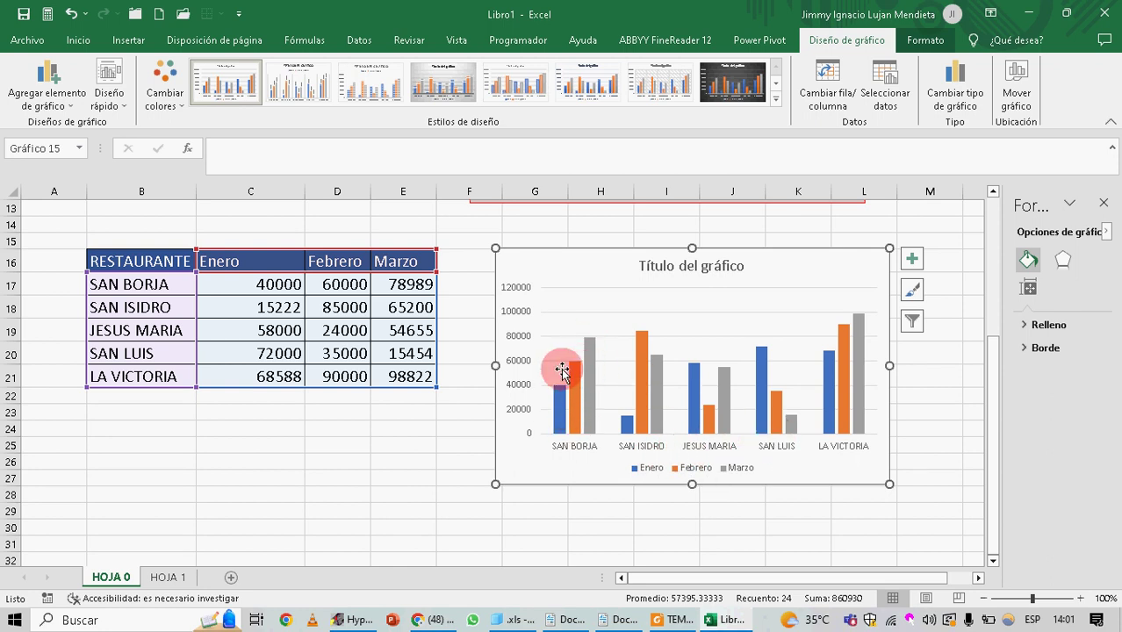
pyautogui.moveTo(560, 395)
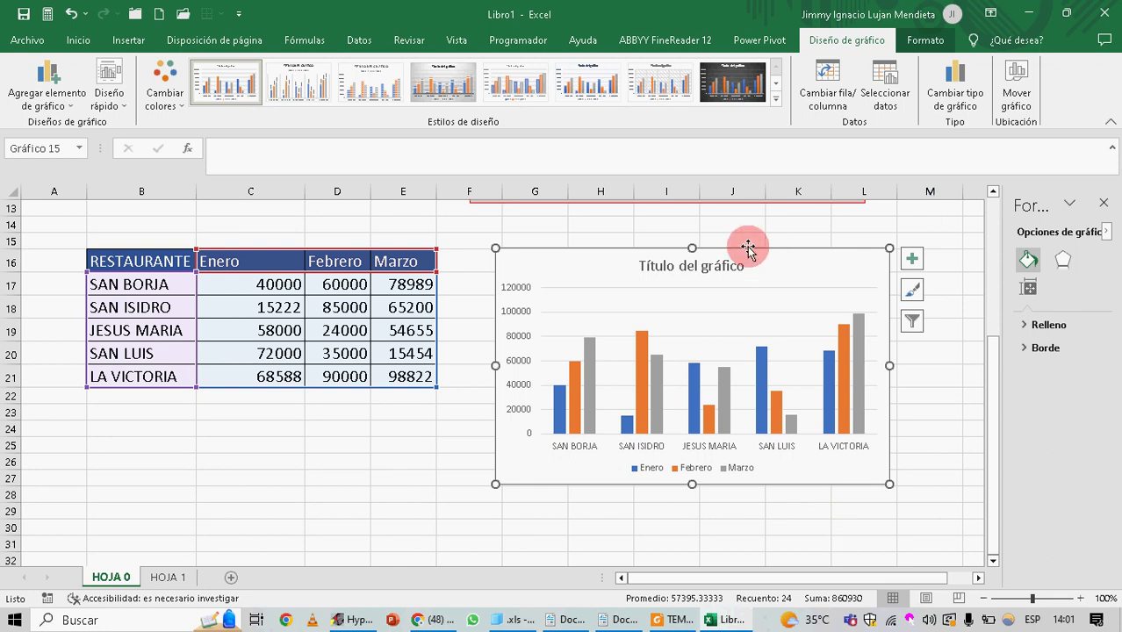
# Replace the three-month chart's placeholder title with RESTAURANTES
pyautogui.click(716, 255)
pyautogui.click(650, 270)
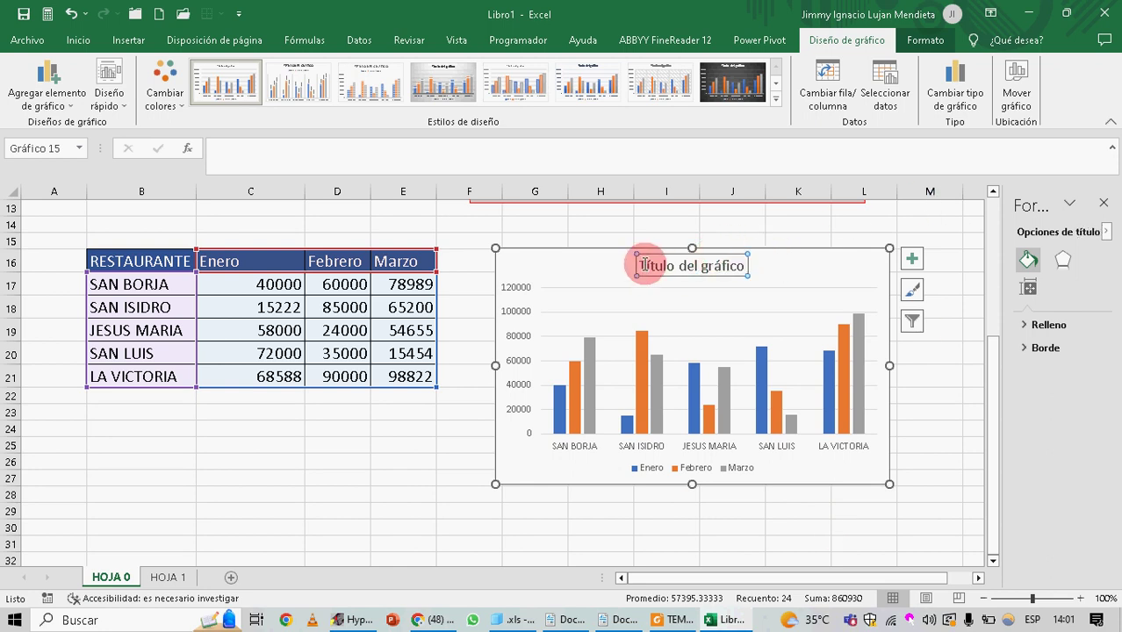
pyautogui.moveTo(641, 263); pyautogui.dragTo(764, 240)
pyautogui.write('REST')
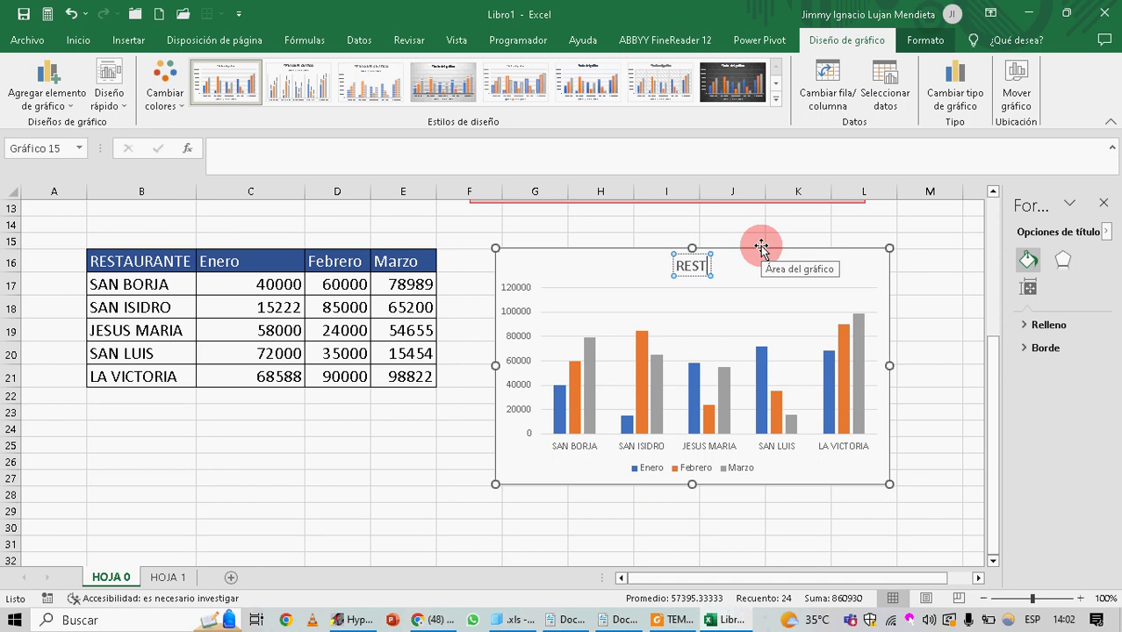
pyautogui.write('AURA')
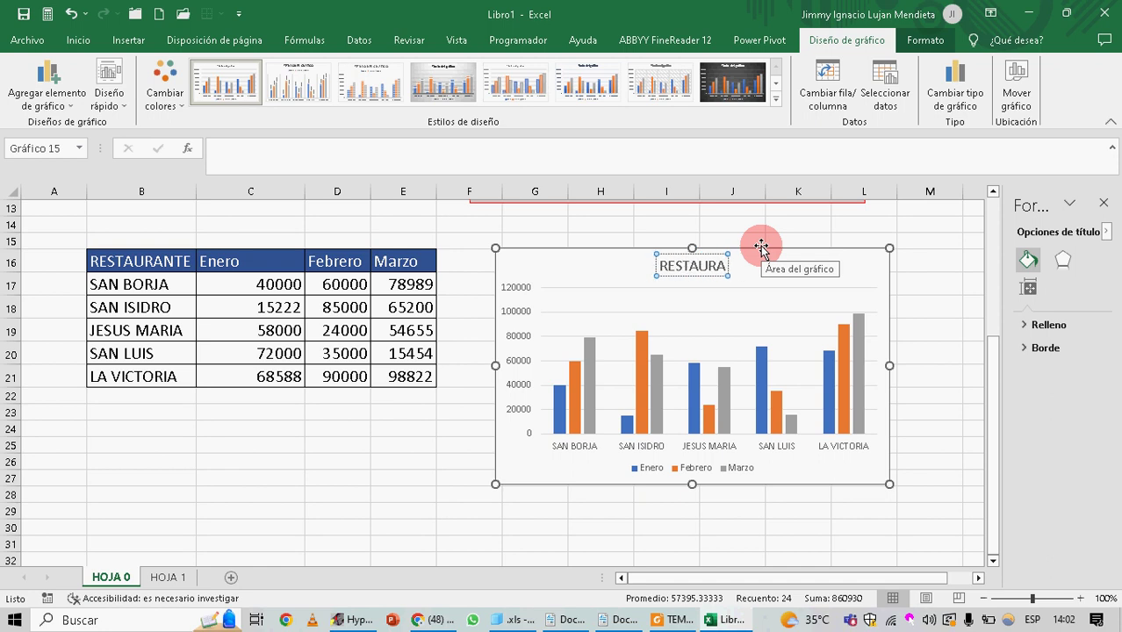
pyautogui.write('BNTES')
pyautogui.click(865, 265)
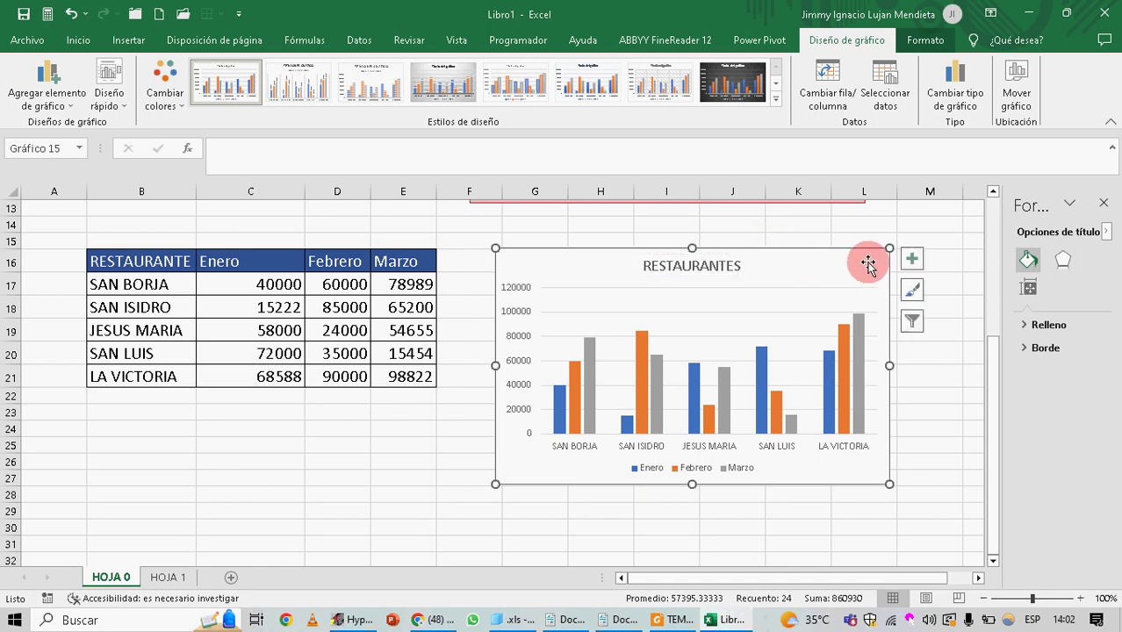
pyautogui.click(932, 260)
# Switch the RESTAURANTES chart's rows and columns to group the columns by month, and widen the chart to about column R
pyautogui.click(828, 259)
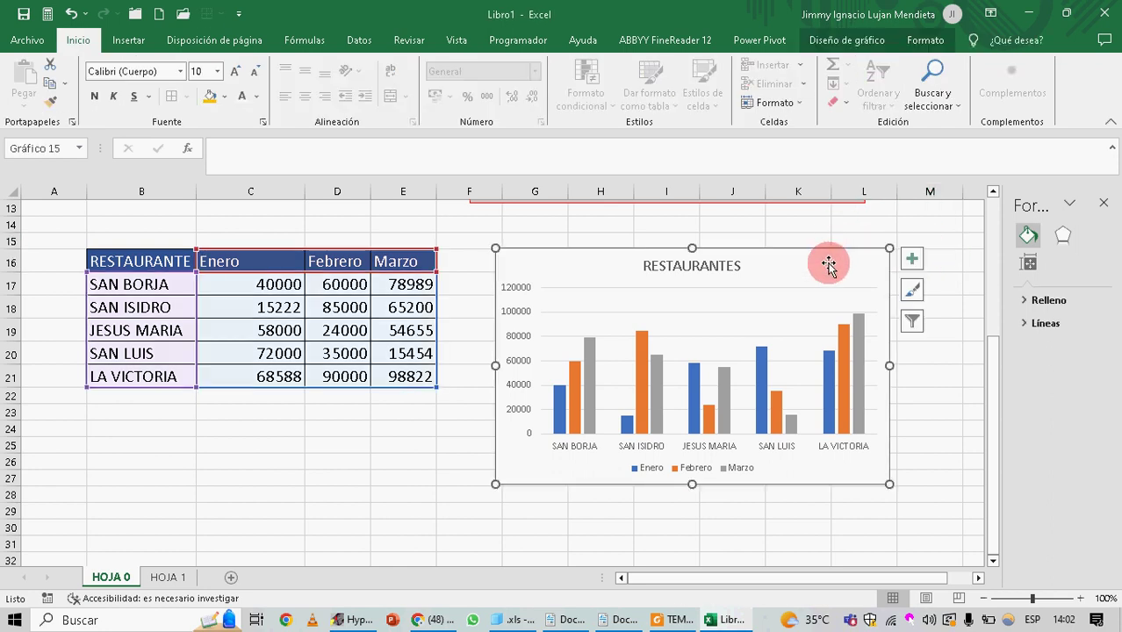
pyautogui.click(848, 40)
pyautogui.click(830, 104)
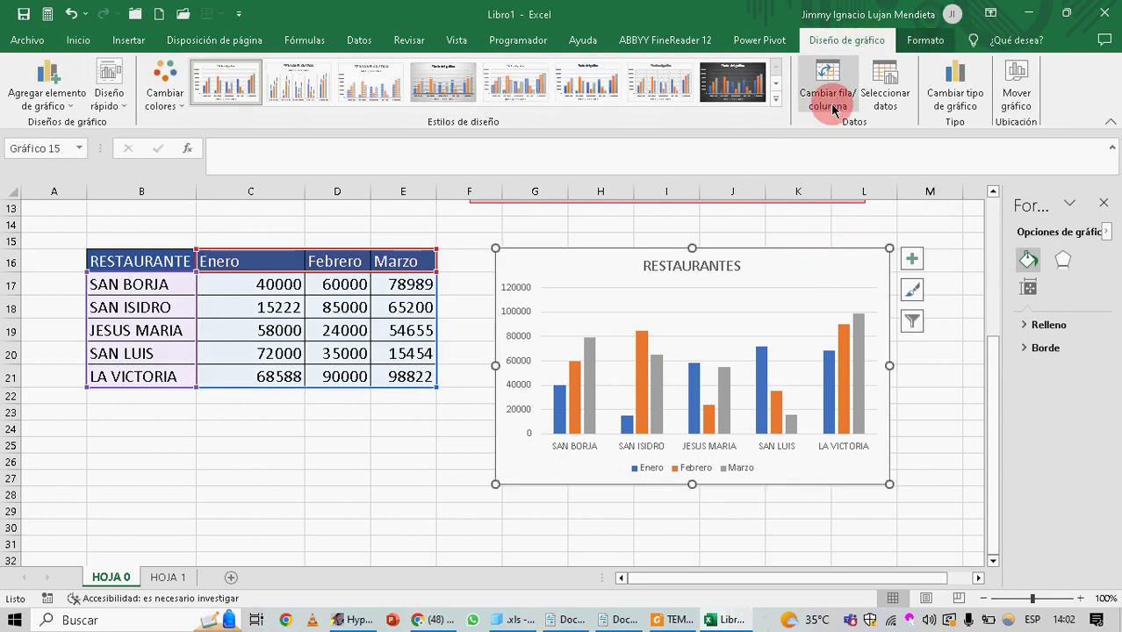
pyautogui.click(834, 107)
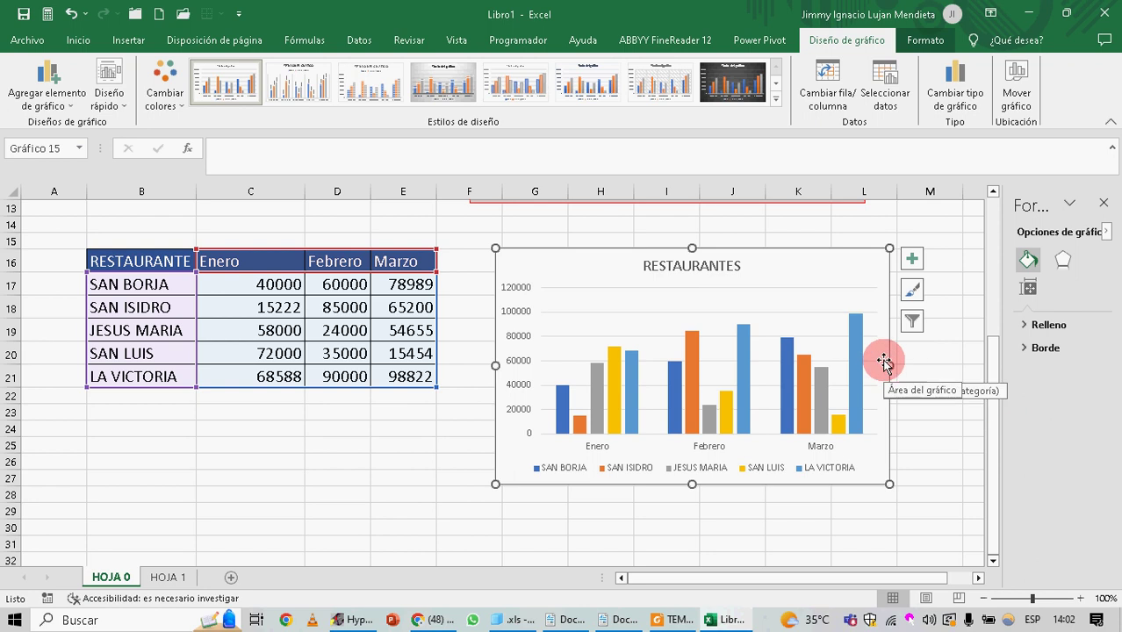
pyautogui.moveTo(890, 365); pyautogui.dragTo(980, 364)
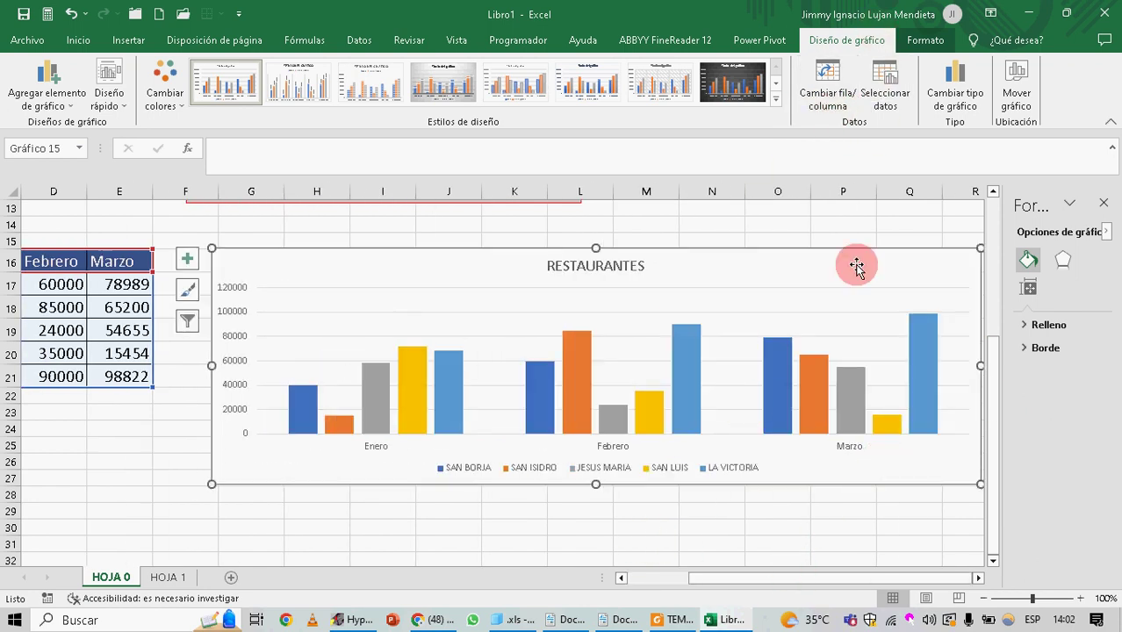
# Alternate the widened chart's rows and columns to compare grouping by restaurant with grouping by month, ending on months
pyautogui.moveTo(834, 579); pyautogui.dragTo(802, 577)
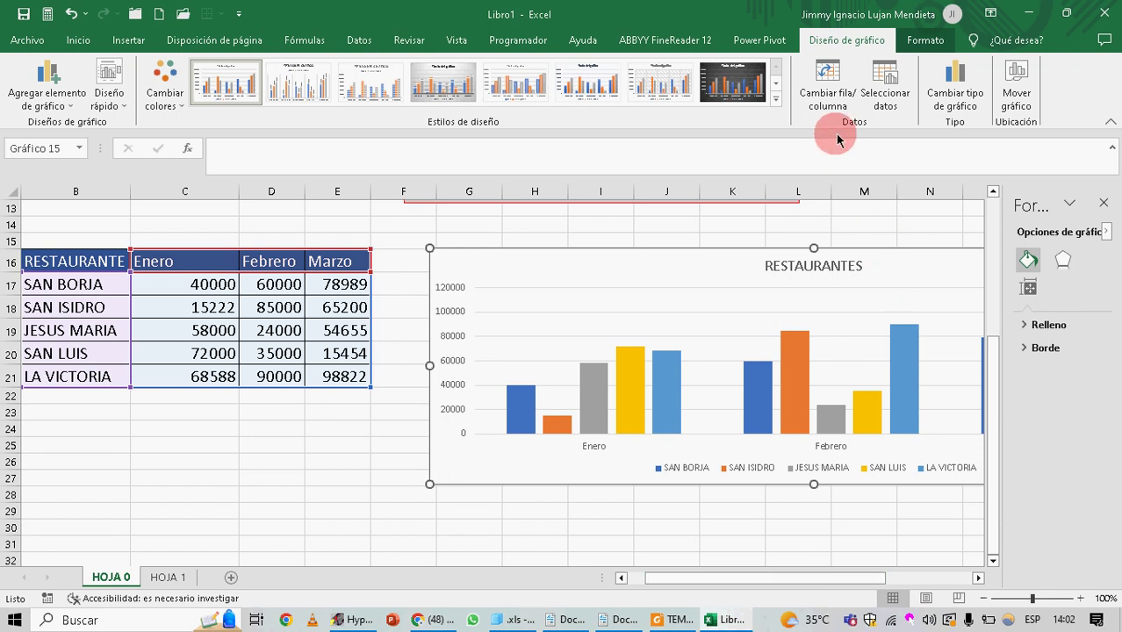
pyautogui.click(828, 98)
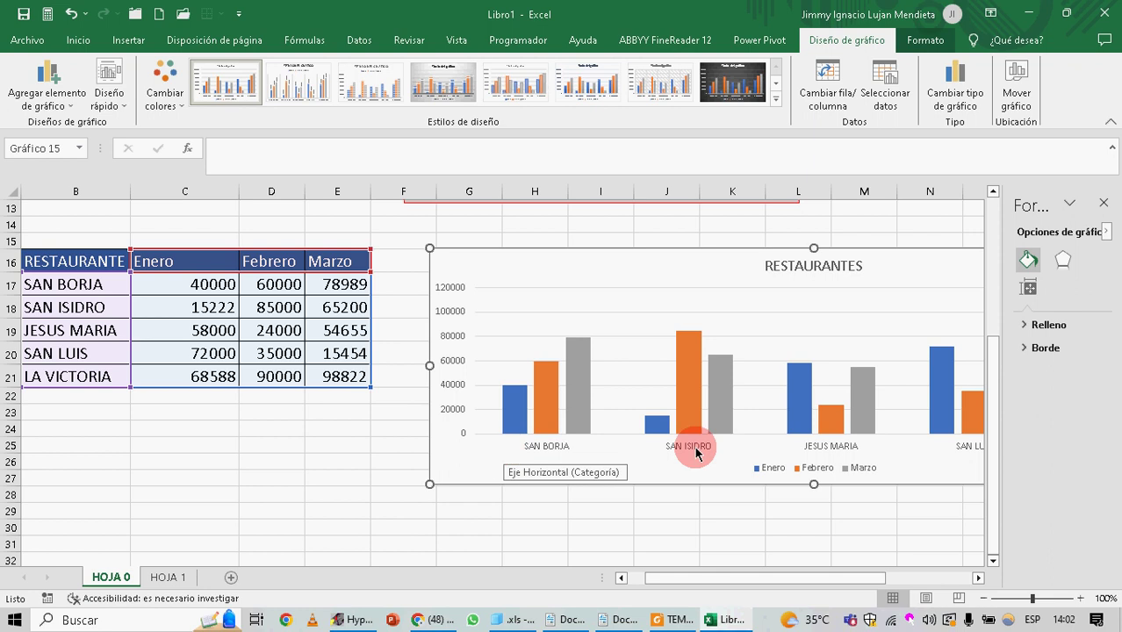
pyautogui.moveTo(804, 586); pyautogui.dragTo(808, 553)
pyautogui.click(830, 95)
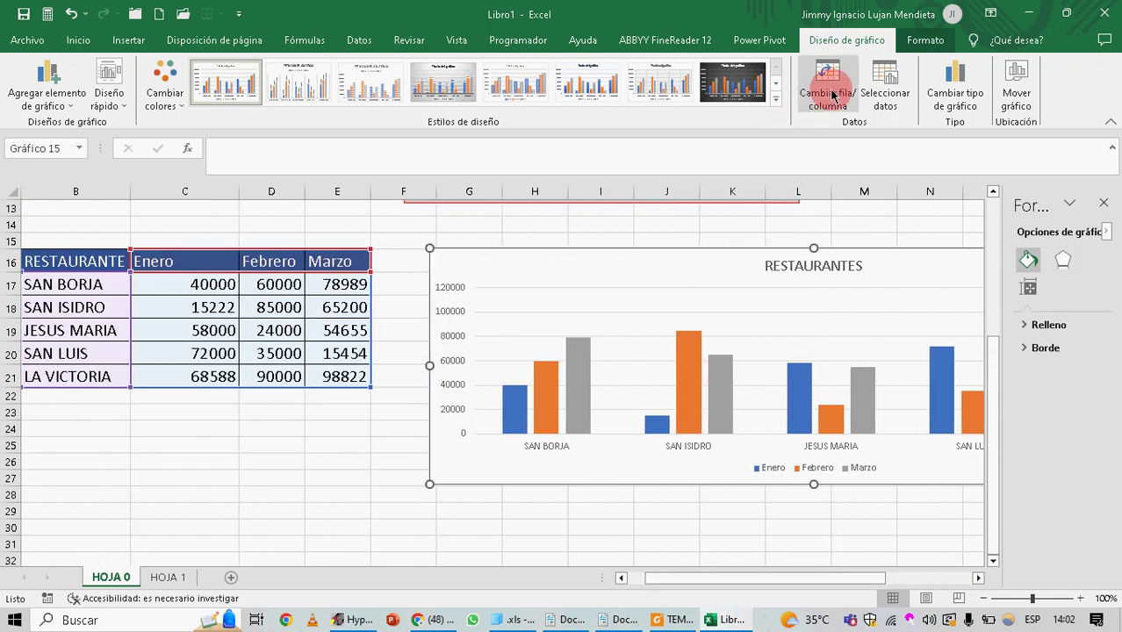
pyautogui.click(830, 95)
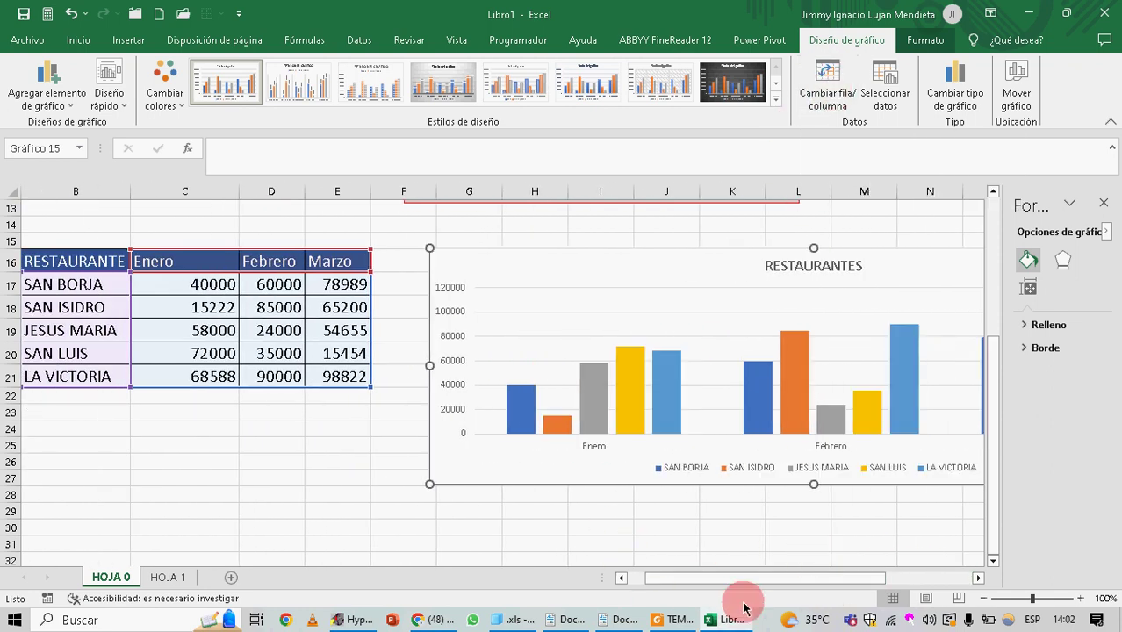
pyautogui.moveTo(755, 587); pyautogui.dragTo(790, 572)
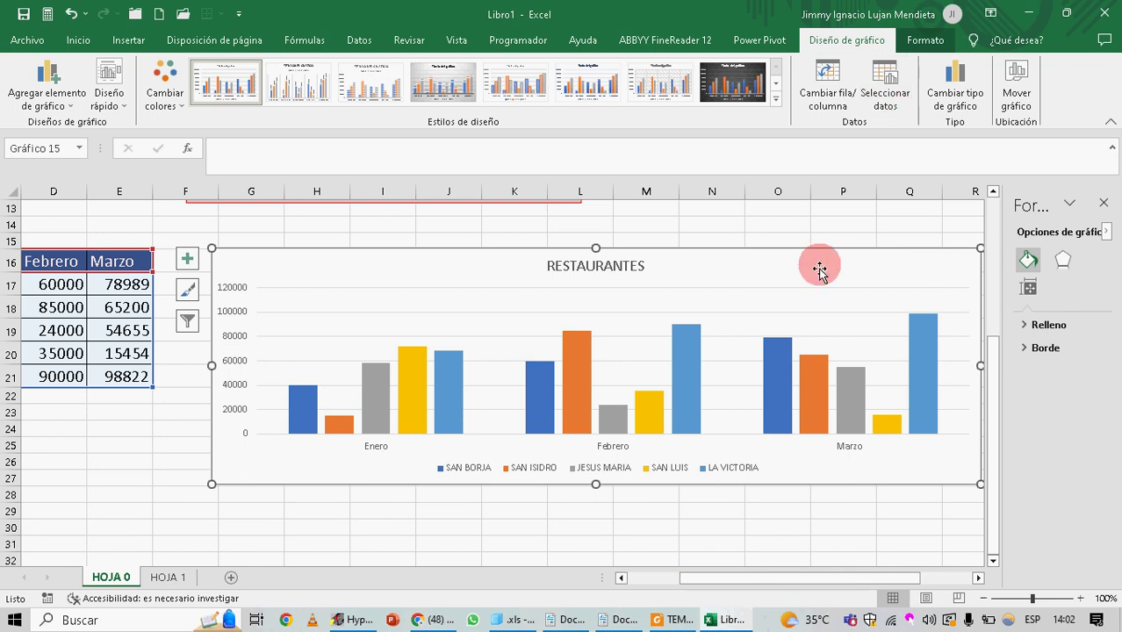
pyautogui.click(833, 92)
pyautogui.click(833, 91)
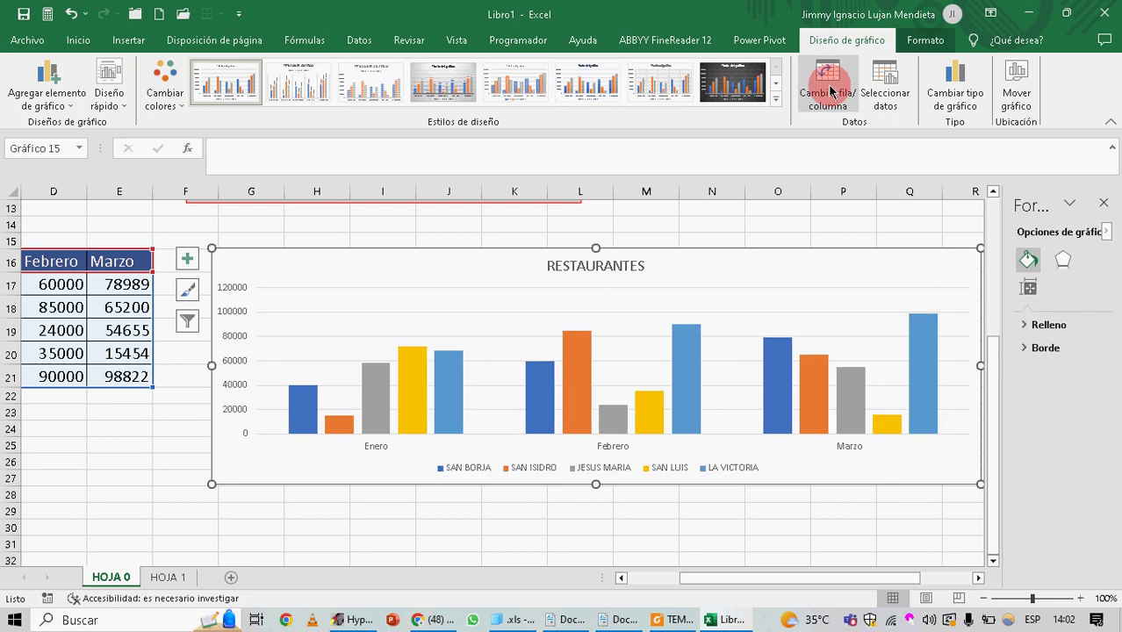
# Select each restaurant's series in turn from the Enero group, SAN BORJA through LA VICTORIA, to trace its source row in the table
pyautogui.moveTo(819, 578); pyautogui.dragTo(761, 578)
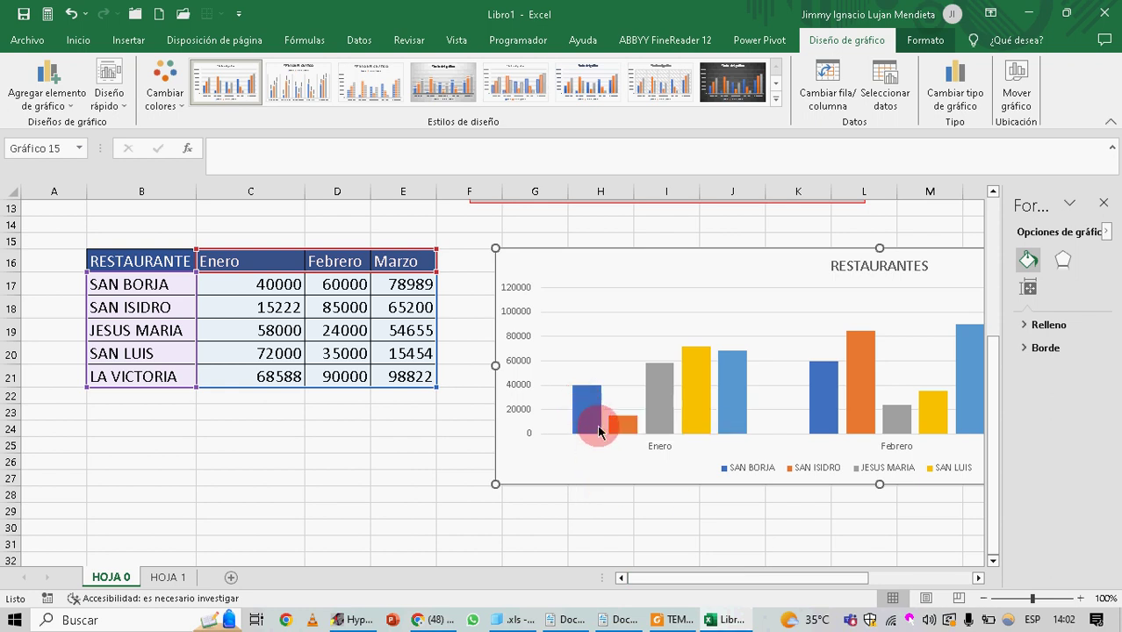
pyautogui.click(595, 418)
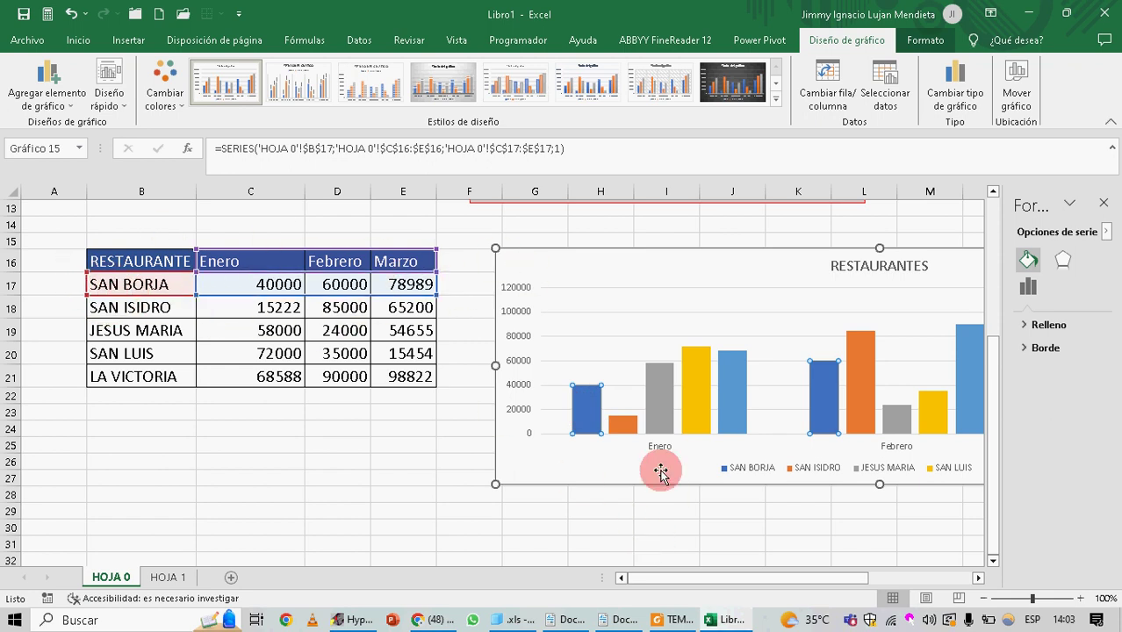
pyautogui.click(624, 426)
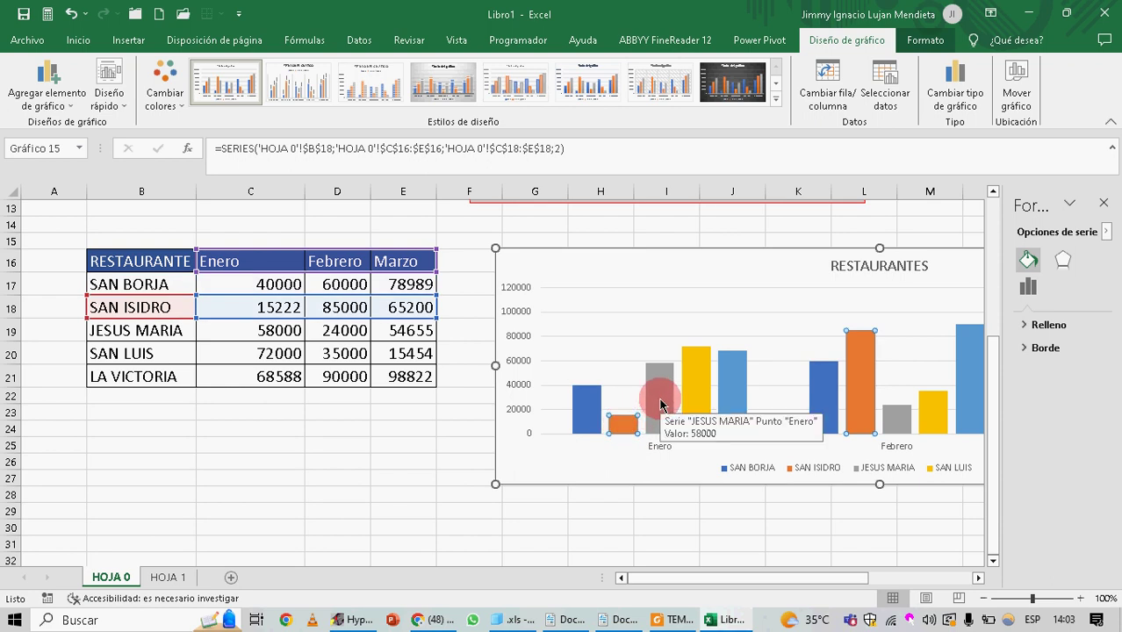
pyautogui.click(661, 403)
pyautogui.click(679, 395)
pyautogui.click(698, 378)
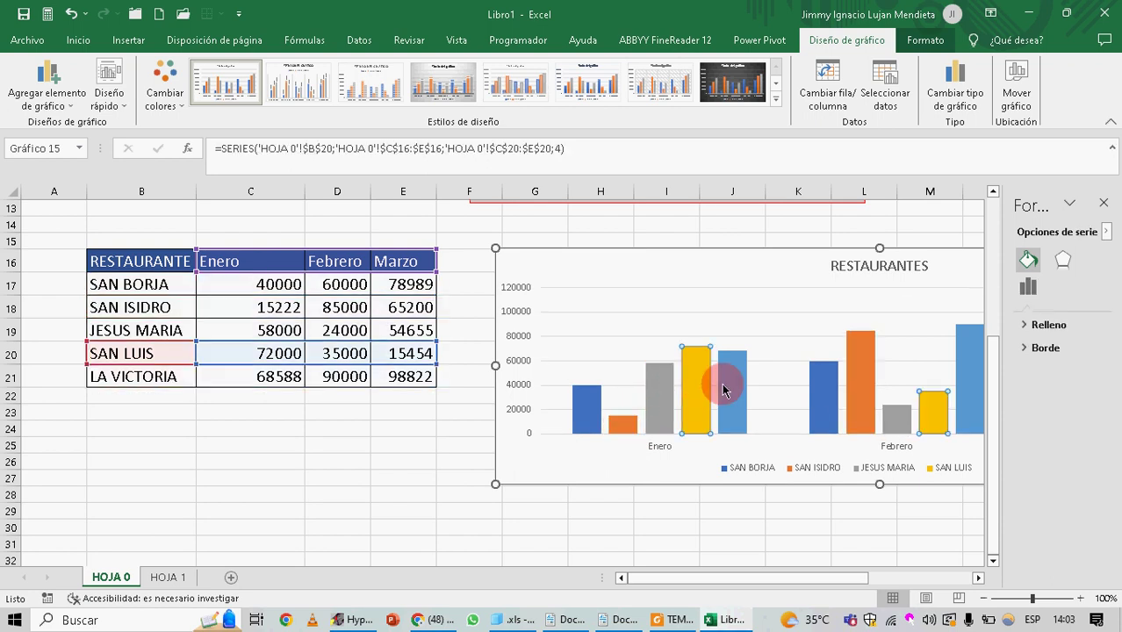
pyautogui.click(725, 386)
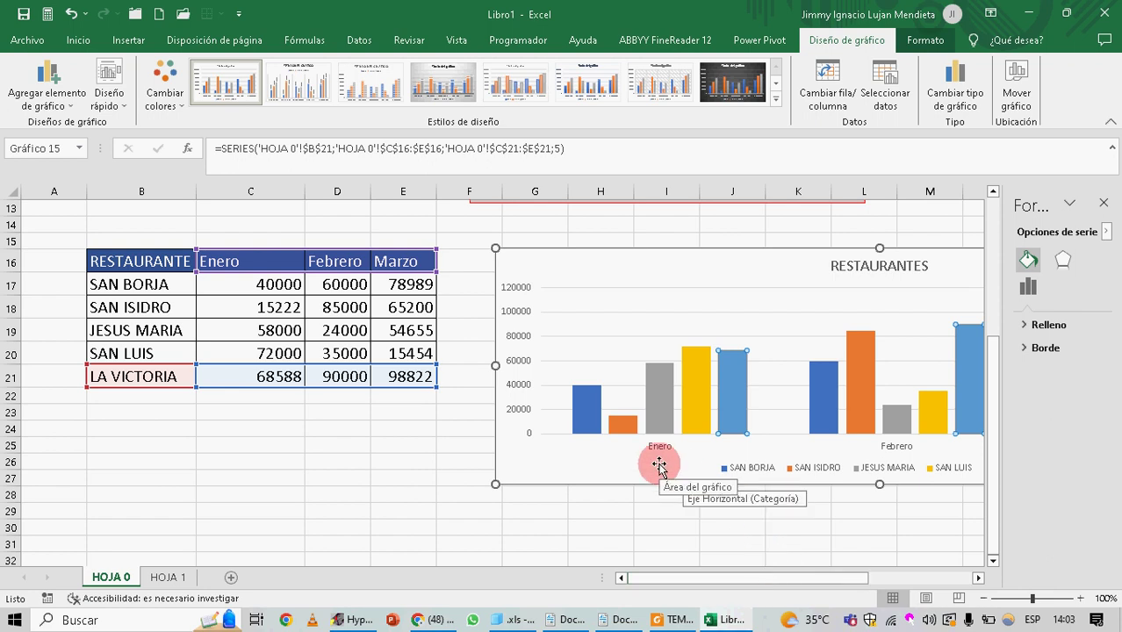
# Go through the five Enero columns again, checking the data-point details of JESUS MARIA, SAN LUIS and LA VICTORIA
pyautogui.click(586, 415)
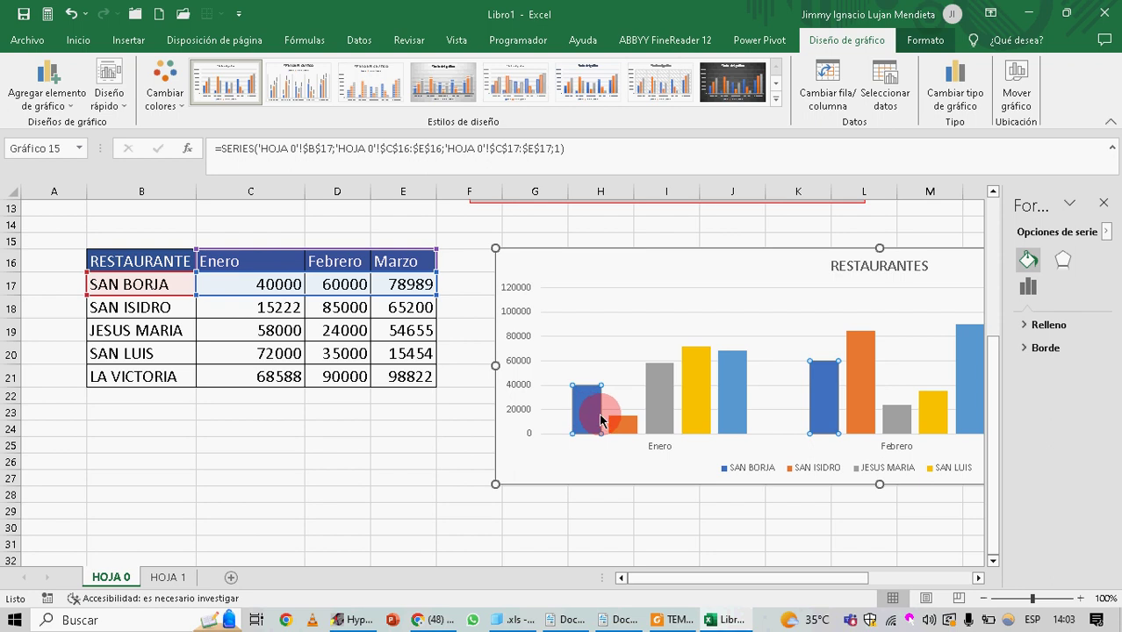
pyautogui.click(587, 407)
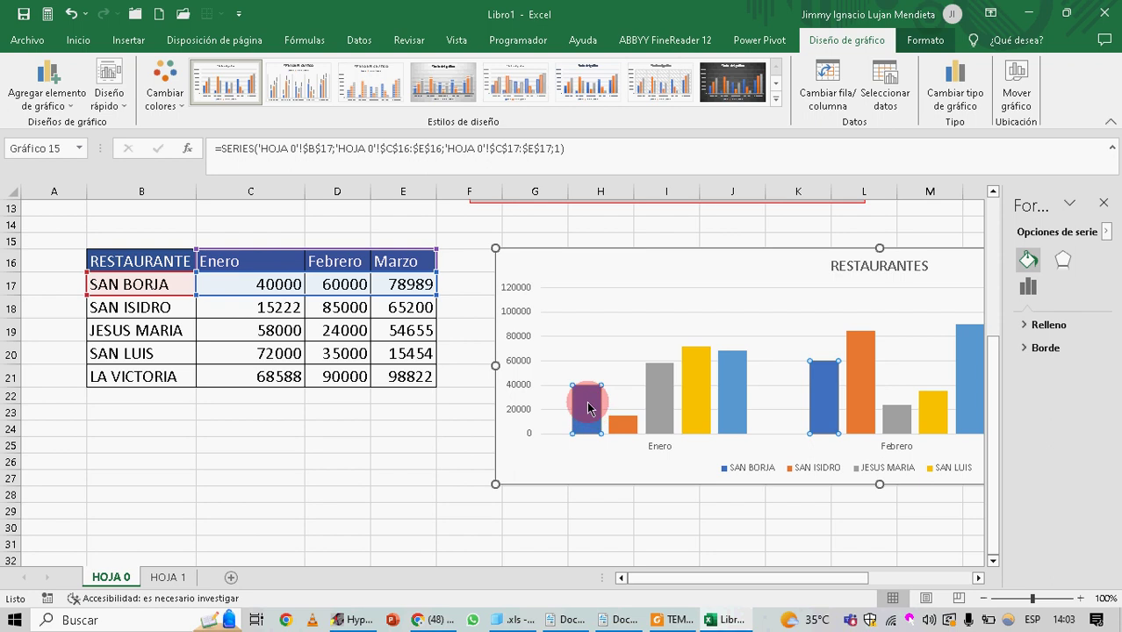
pyautogui.click(612, 428)
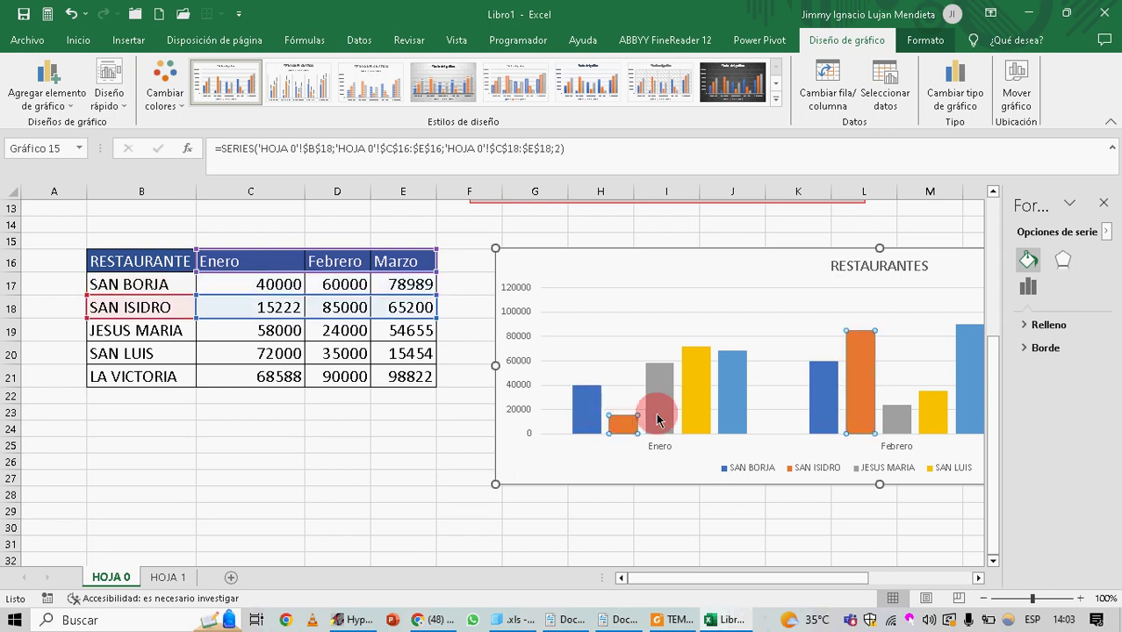
pyautogui.moveTo(668, 391)
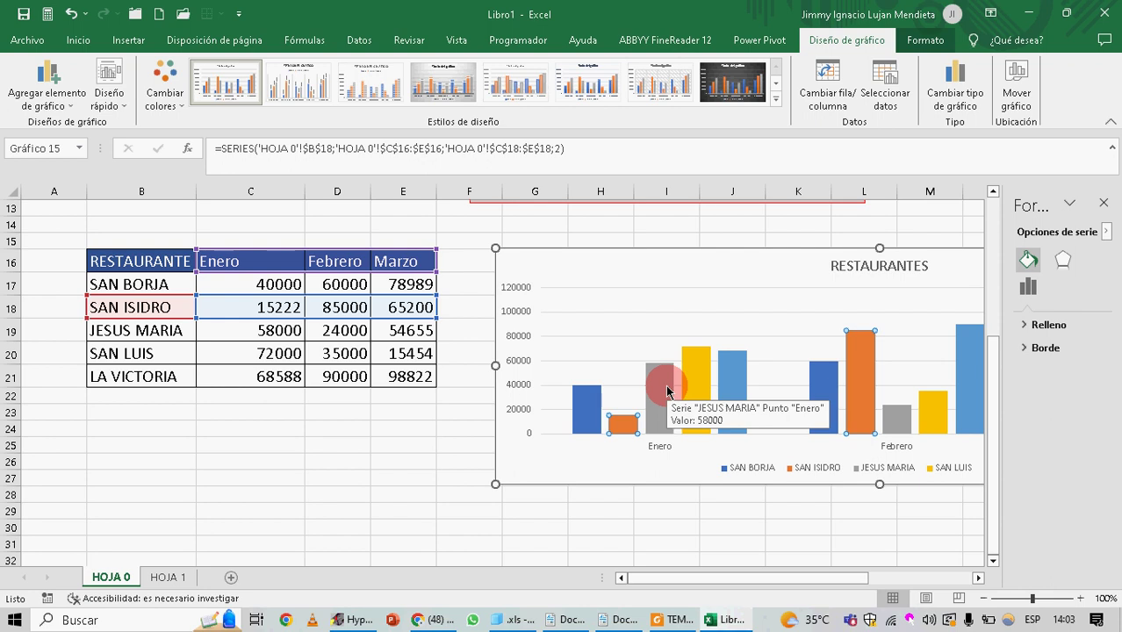
pyautogui.click(668, 392)
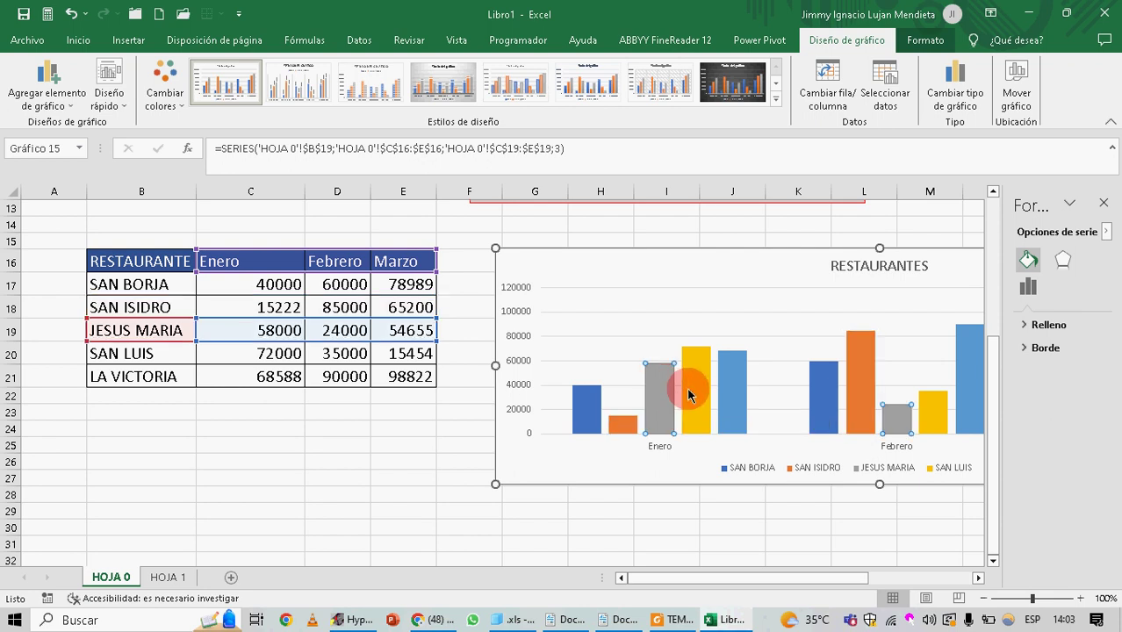
pyautogui.click(683, 397)
pyautogui.moveTo(683, 397)
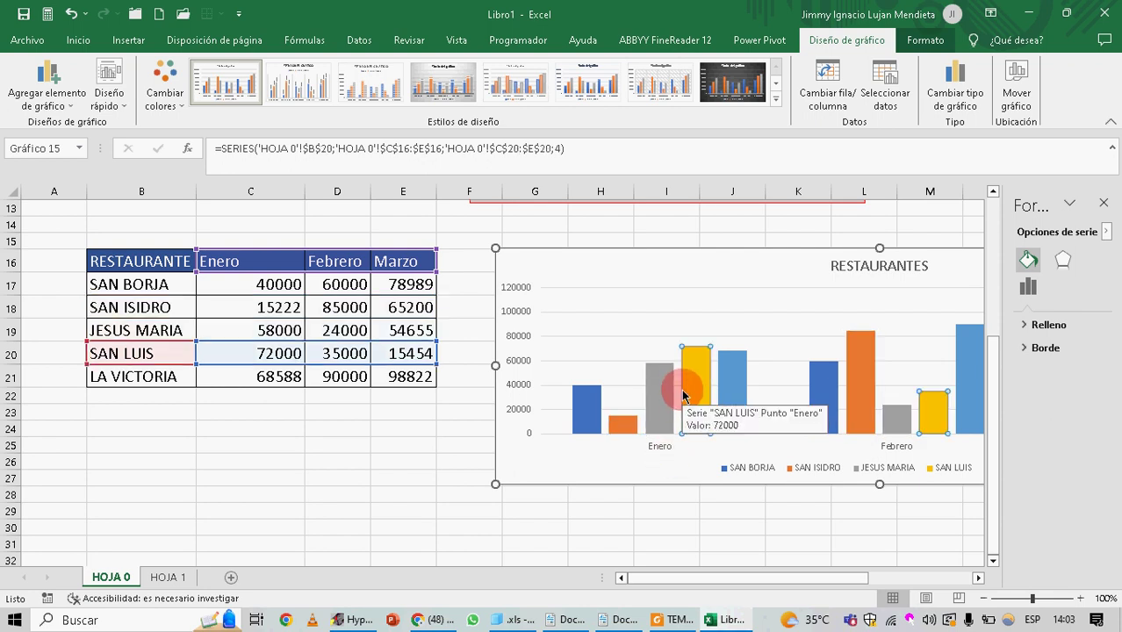
pyautogui.click(722, 404)
pyautogui.moveTo(724, 407)
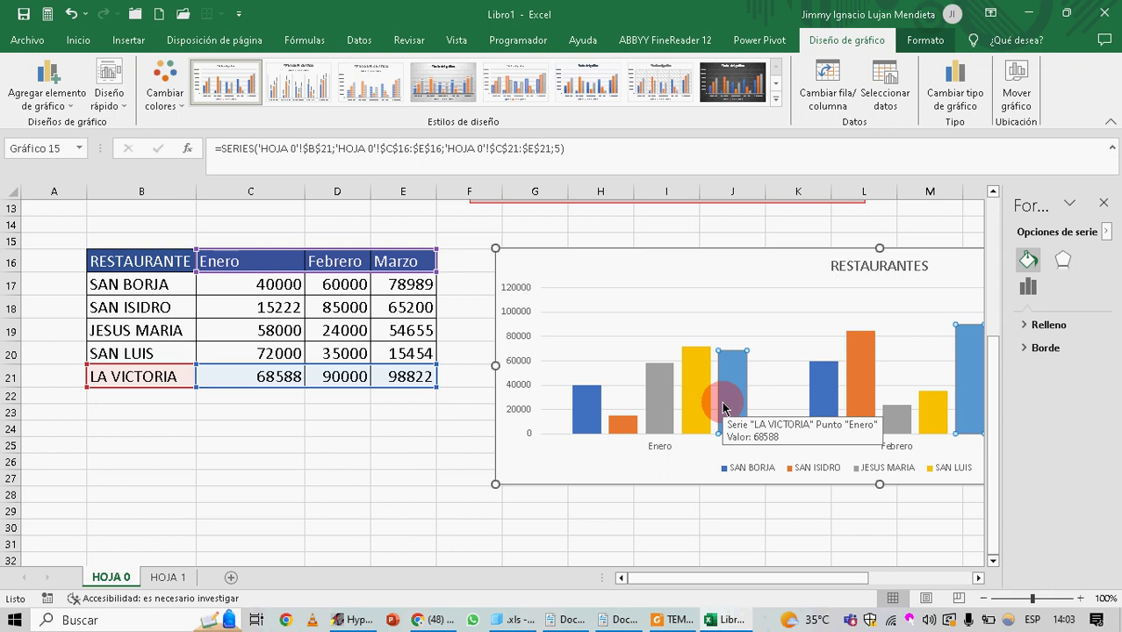
# Check the Enero values of SAN BORJA, SAN ISIDRO and JESUS MARIA, then select the SAN LUIS series and SAN BORJA's Febrero column
pyautogui.click(591, 397)
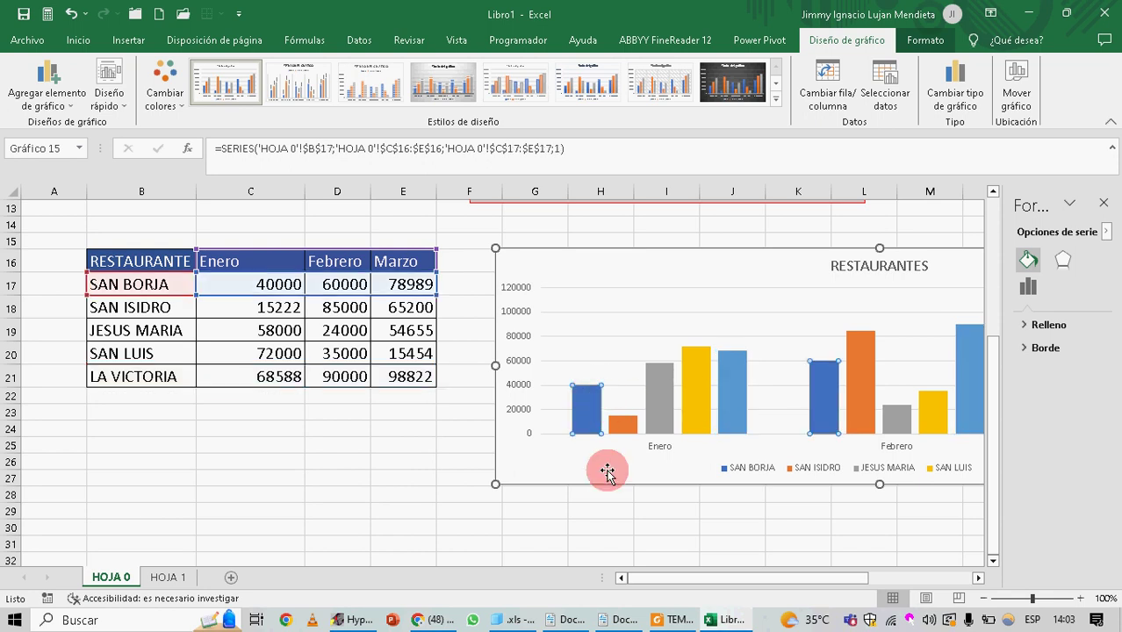
pyautogui.moveTo(593, 408)
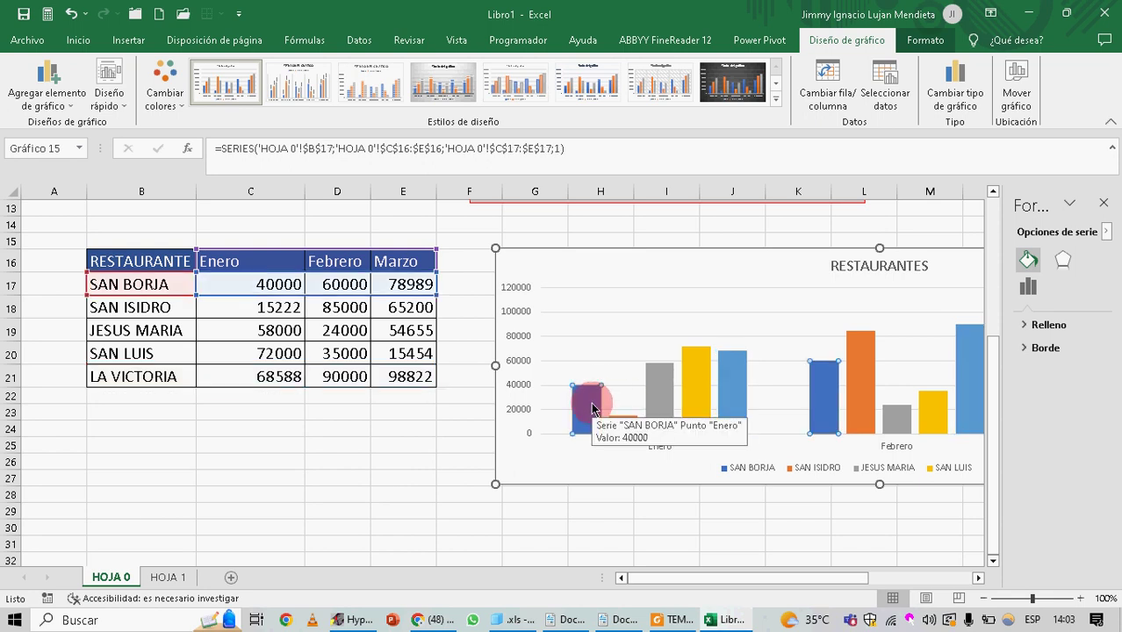
pyautogui.click(622, 426)
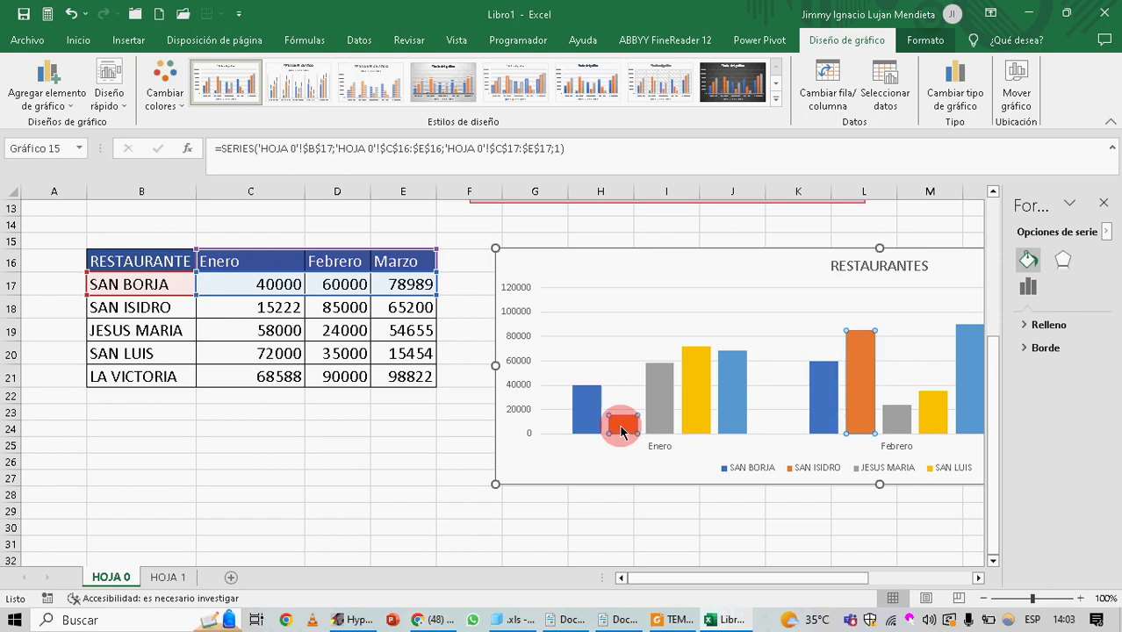
pyautogui.moveTo(624, 433)
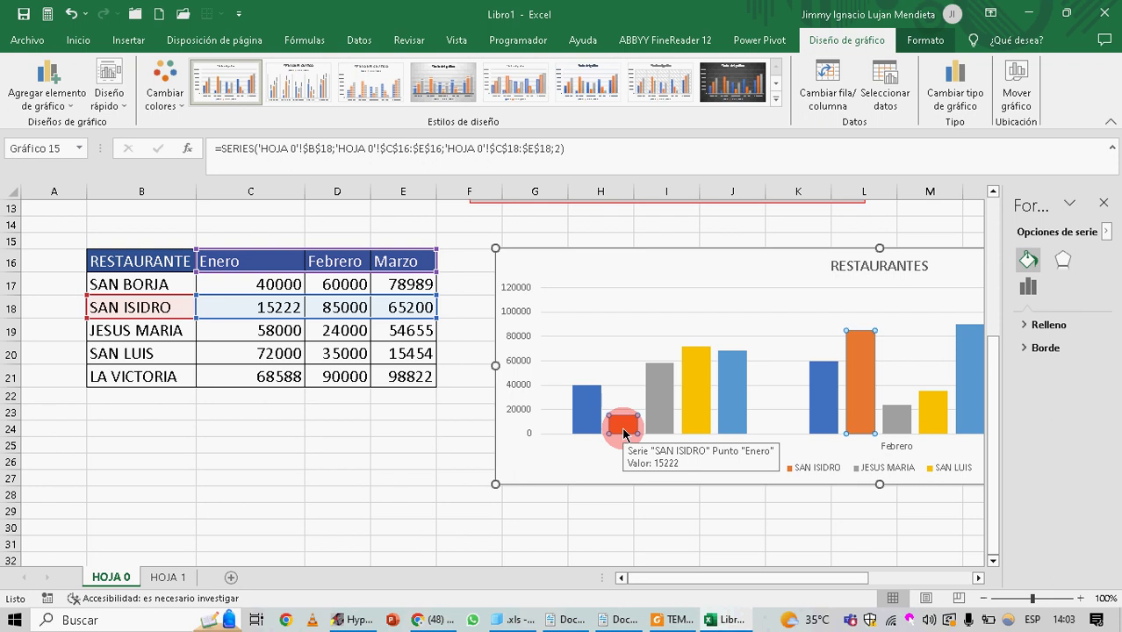
pyautogui.click(659, 391)
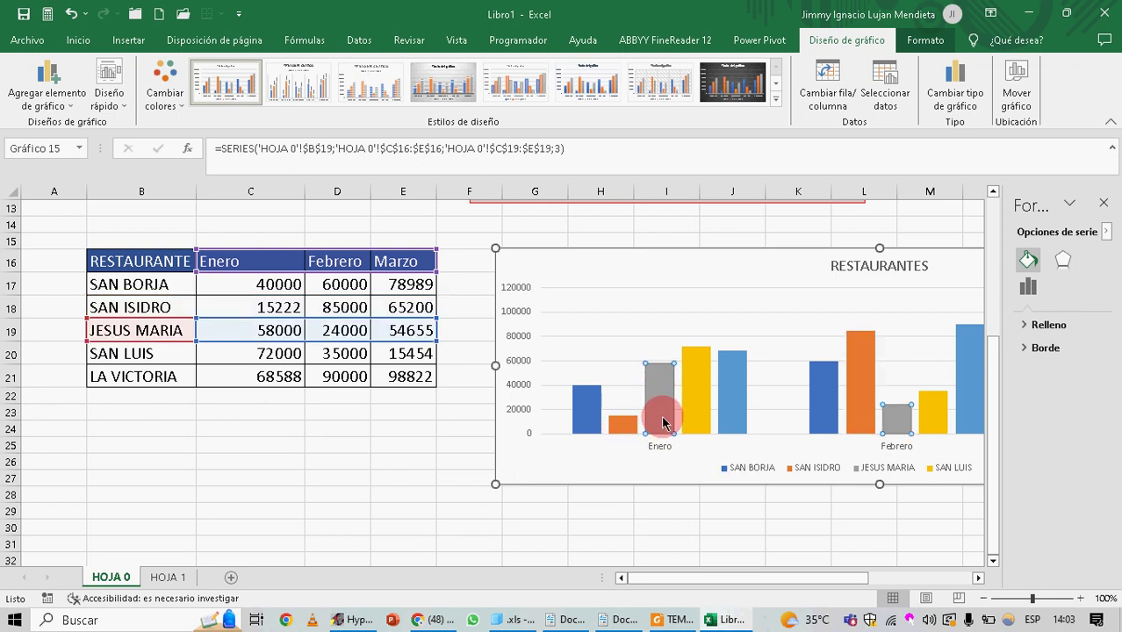
pyautogui.moveTo(663, 424)
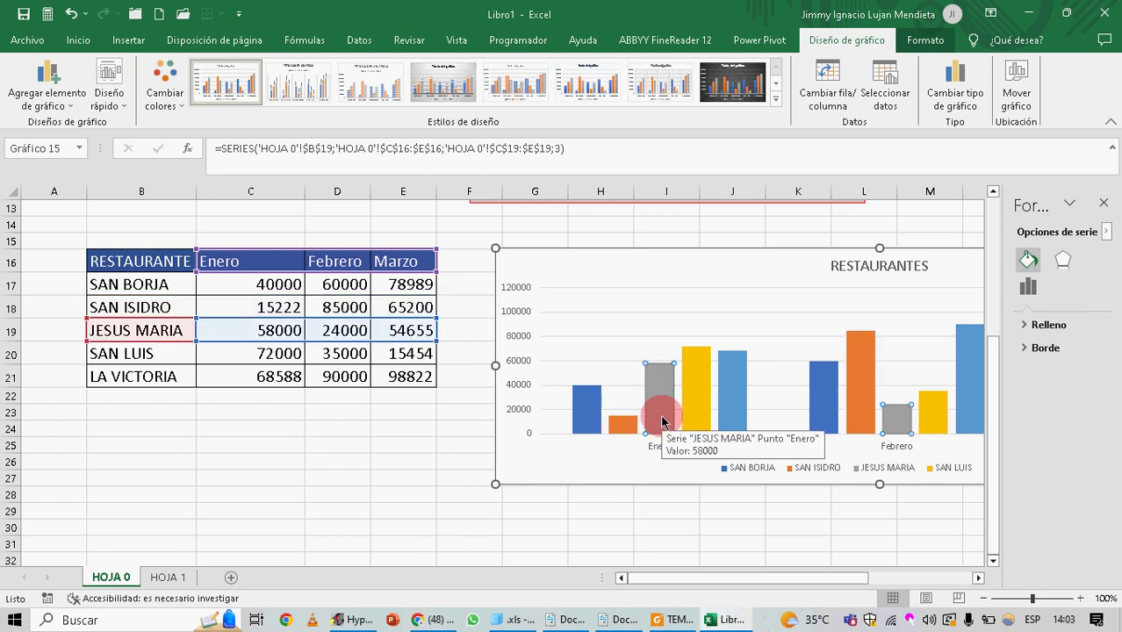
pyautogui.click(694, 393)
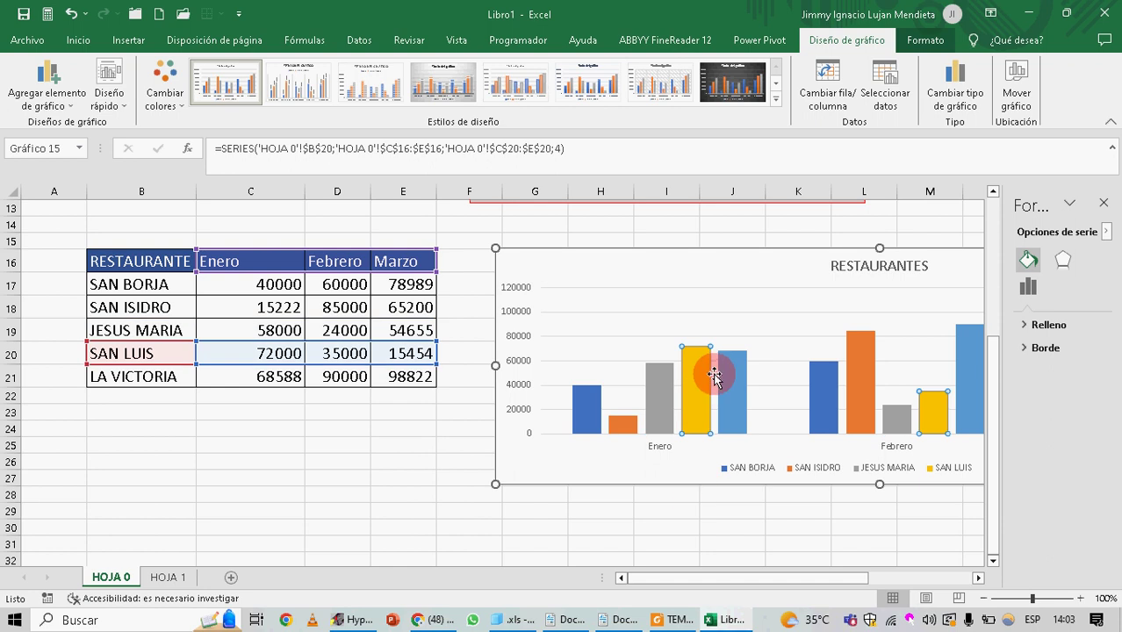
pyautogui.moveTo(748, 583); pyautogui.dragTo(784, 579)
pyautogui.click(654, 393)
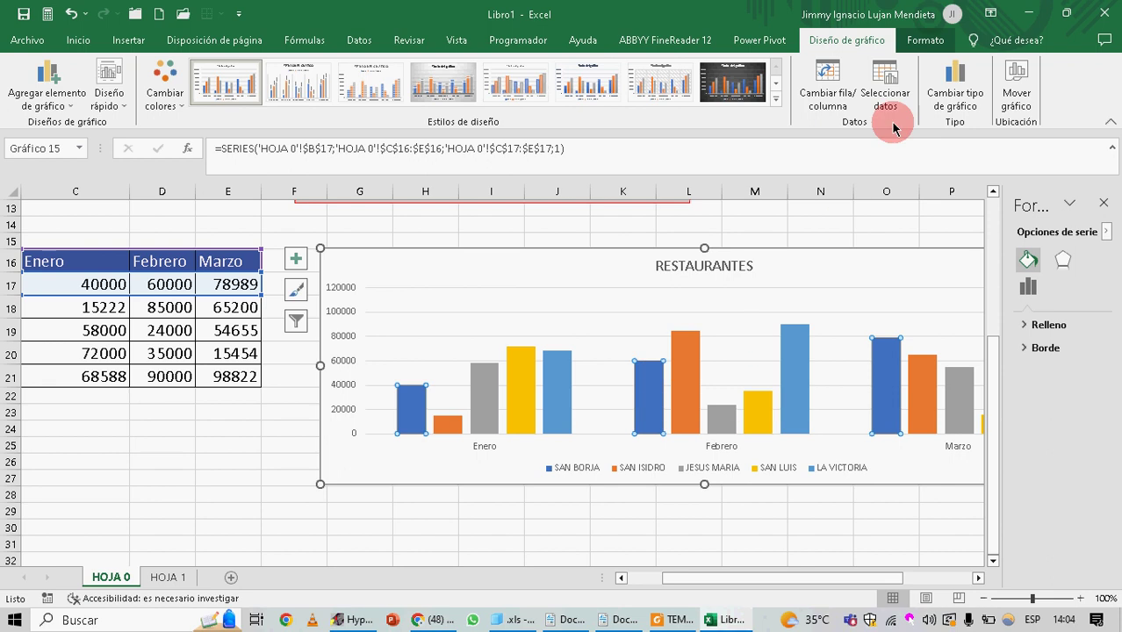
# Swap the chart's rows and columns repeatedly to compare the restaurant and month category axes, leaving Enero, Febrero and Marzo as categories
pyautogui.click(832, 94)
pyautogui.click(839, 95)
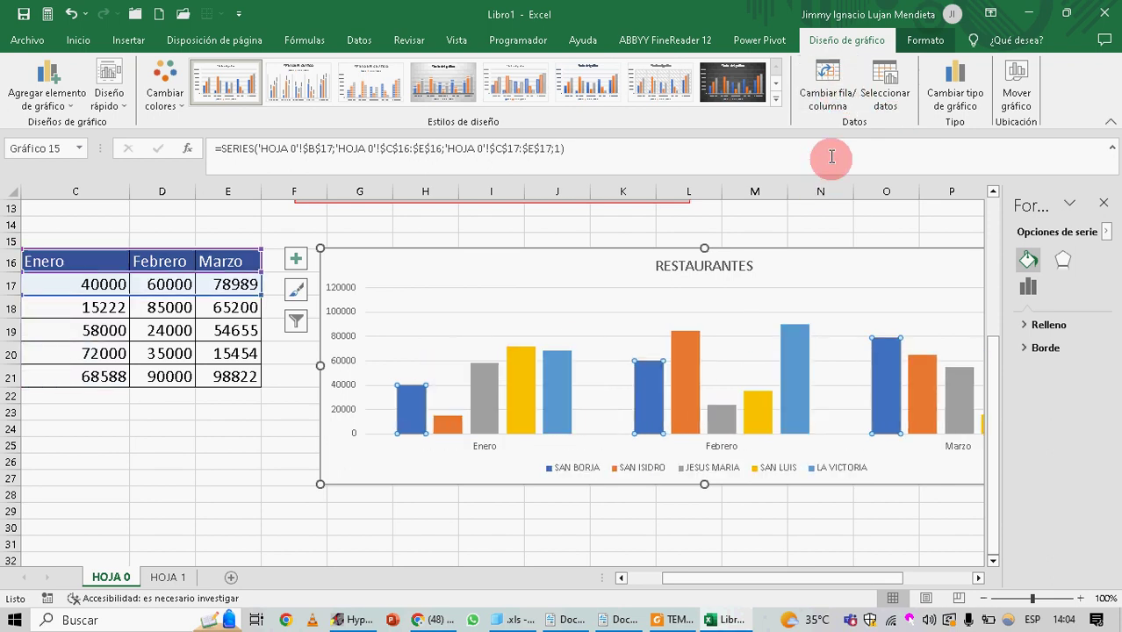
pyautogui.click(812, 79)
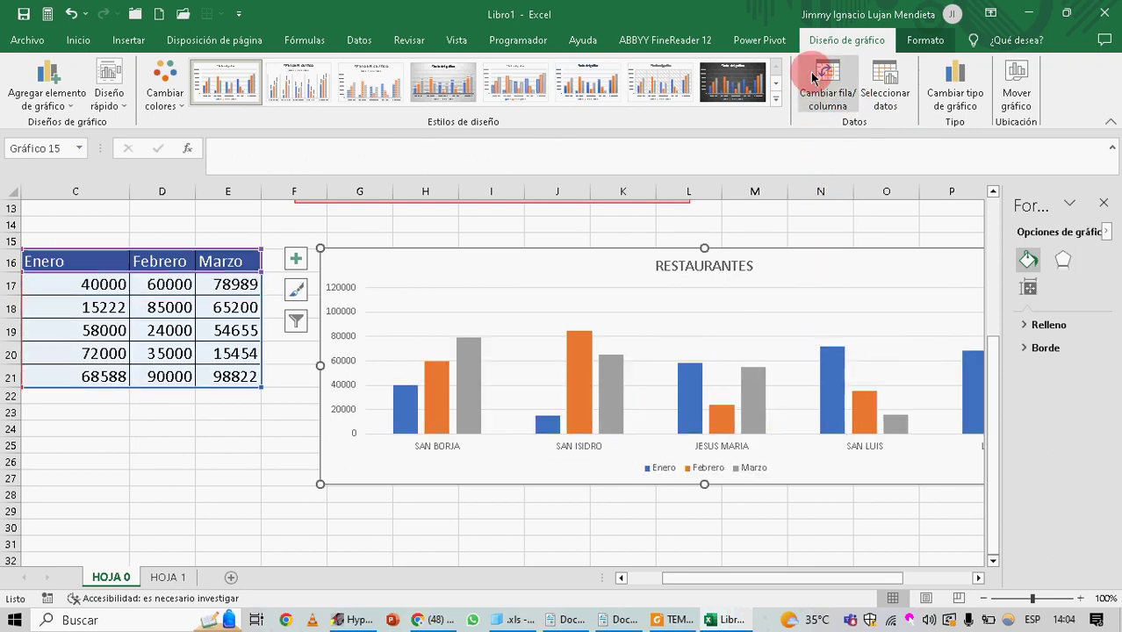
pyautogui.click(812, 78)
pyautogui.click(812, 79)
pyautogui.click(813, 77)
pyautogui.moveTo(795, 578); pyautogui.dragTo(829, 577)
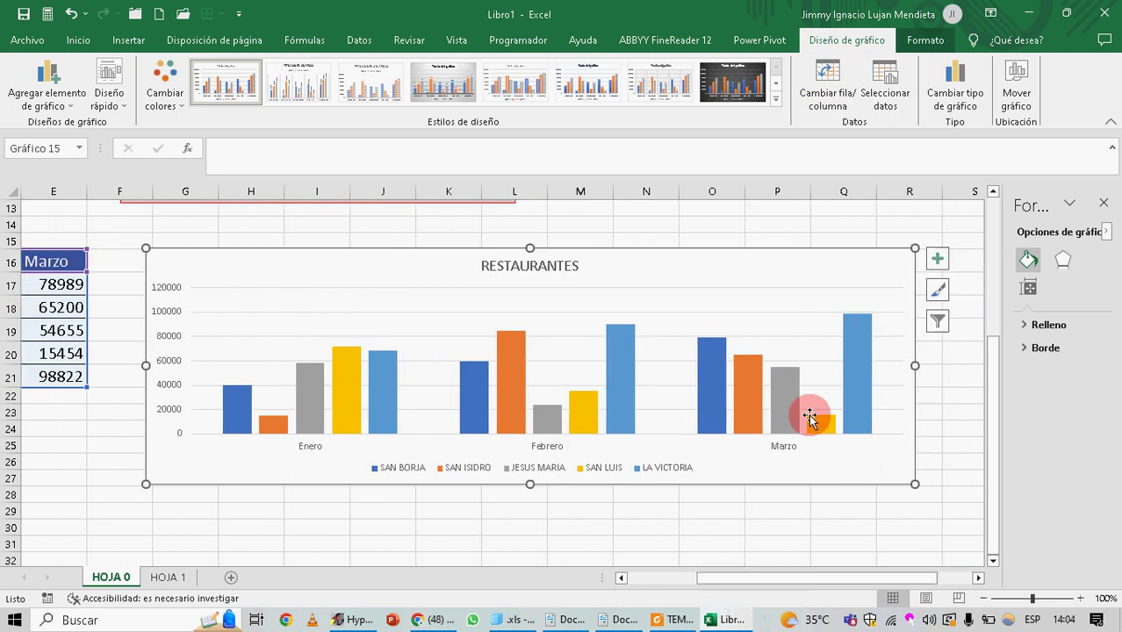
pyautogui.click(839, 83)
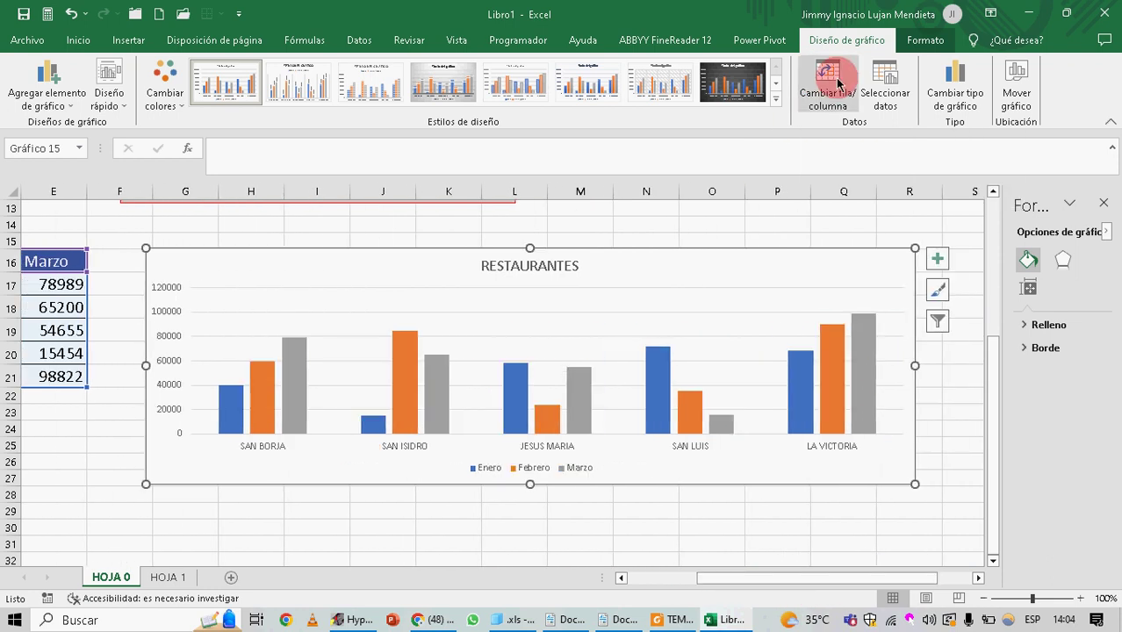
pyautogui.click(838, 83)
pyautogui.click(839, 83)
pyautogui.click(839, 83)
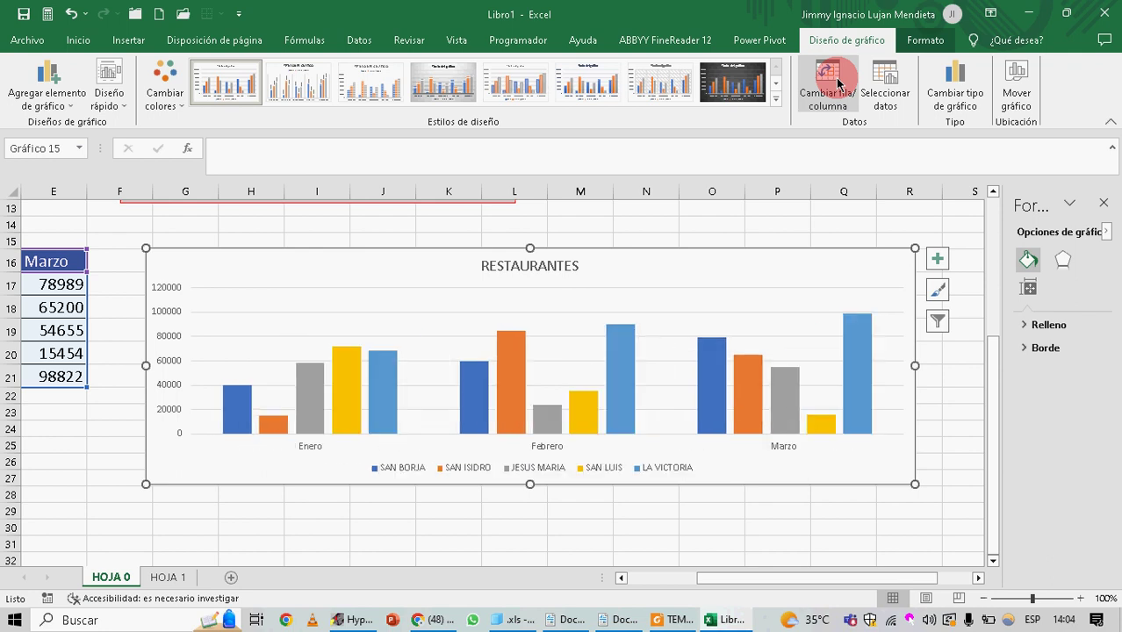
# Keep swapping the RESTAURANTES chart between restaurant and month categories, finishing with Enero, Febrero and Marzo on the axis
pyautogui.click(838, 84)
pyautogui.click(839, 84)
pyautogui.click(839, 83)
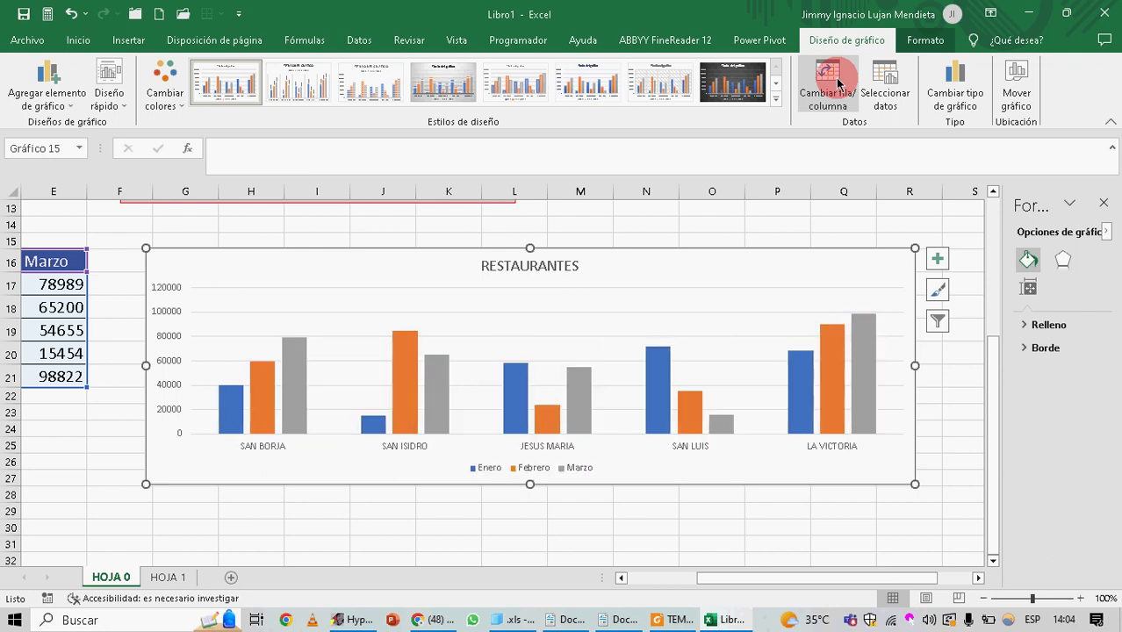
pyautogui.click(839, 83)
pyautogui.click(838, 84)
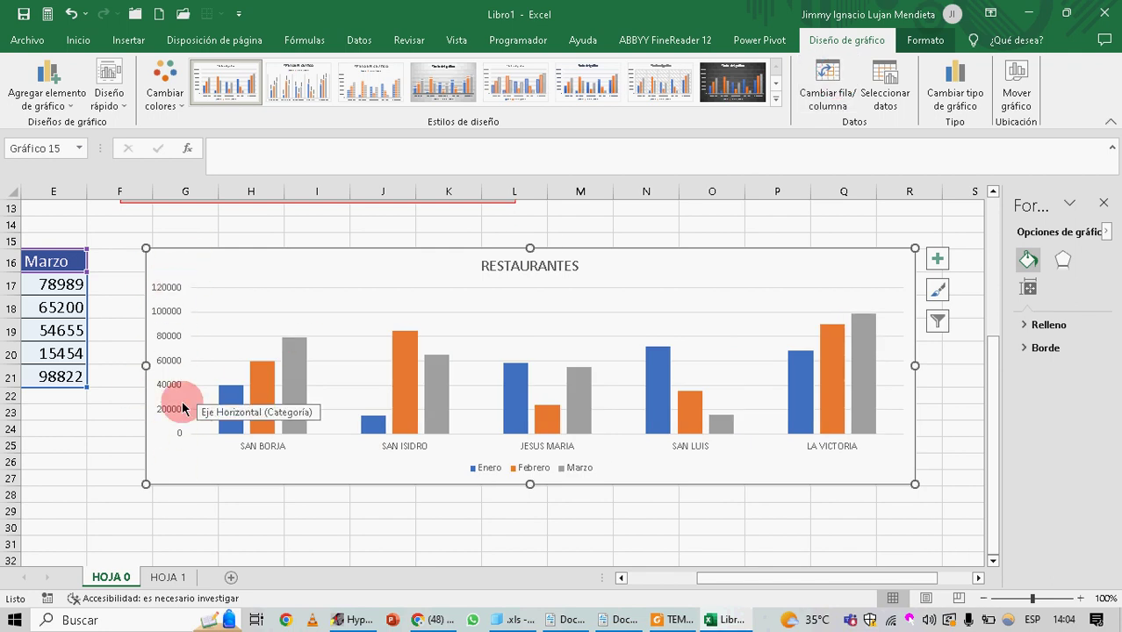
pyautogui.click(843, 82)
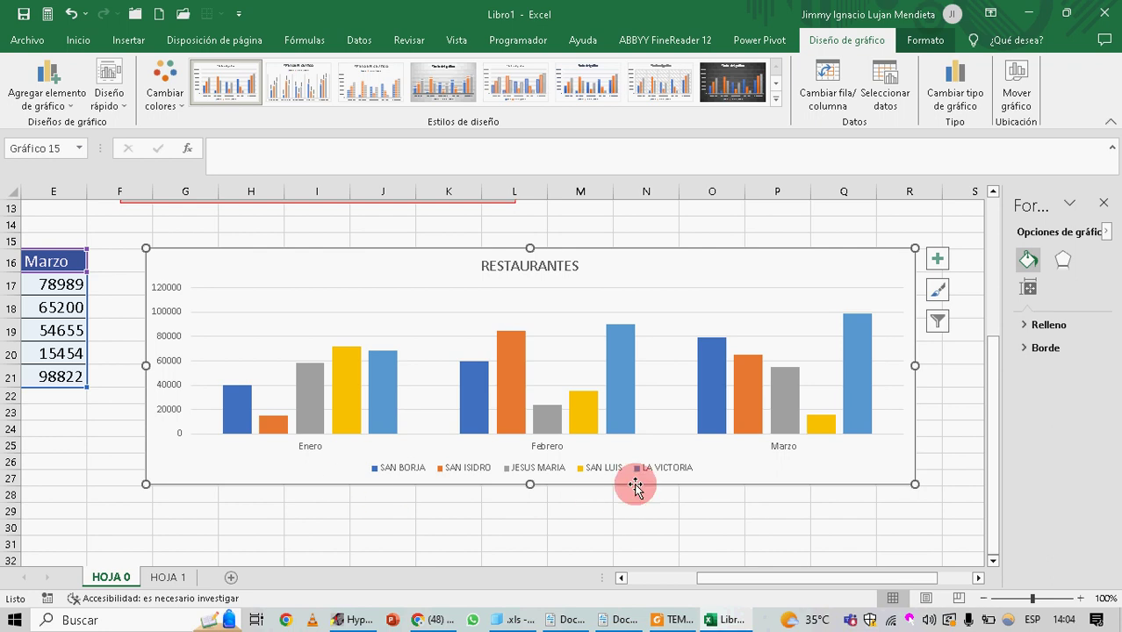
pyautogui.click(830, 92)
pyautogui.click(832, 101)
pyautogui.click(833, 100)
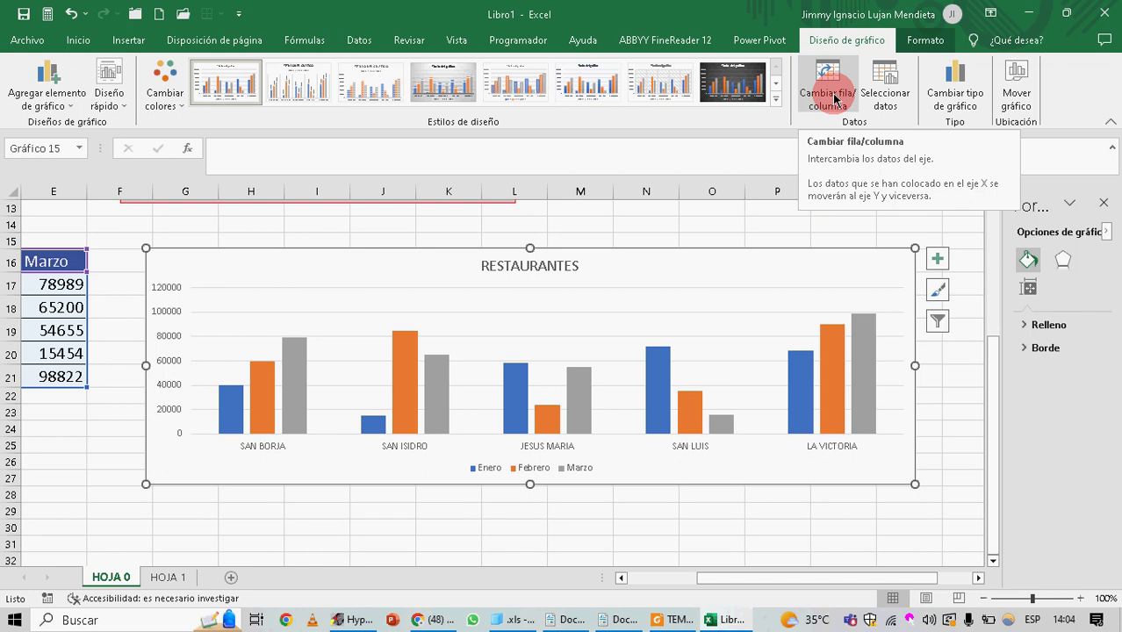
pyautogui.click(834, 98)
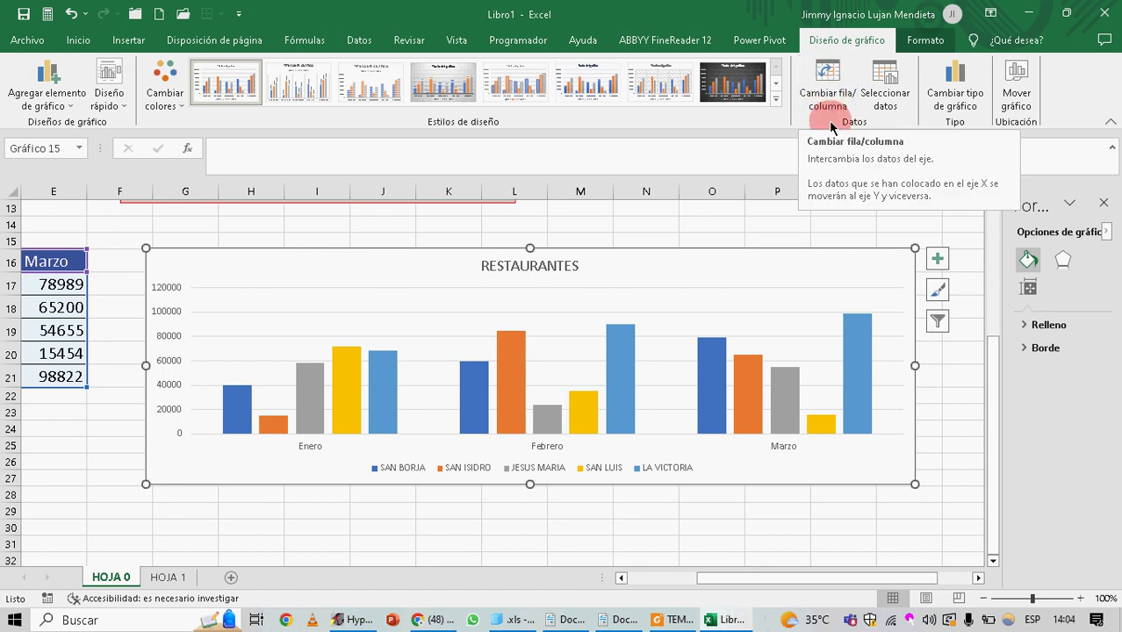
pyautogui.click(826, 85)
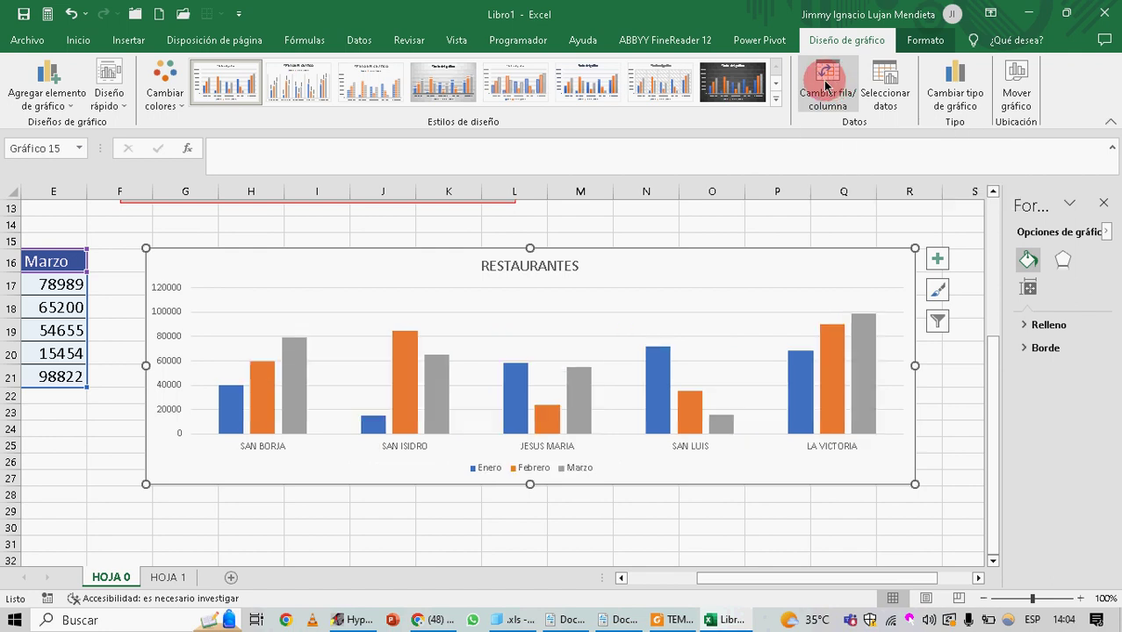
pyautogui.click(827, 85)
# Nudge the RESTAURANTES chart slightly upward, delete it and undo the deletion
pyautogui.moveTo(798, 582); pyautogui.dragTo(677, 527)
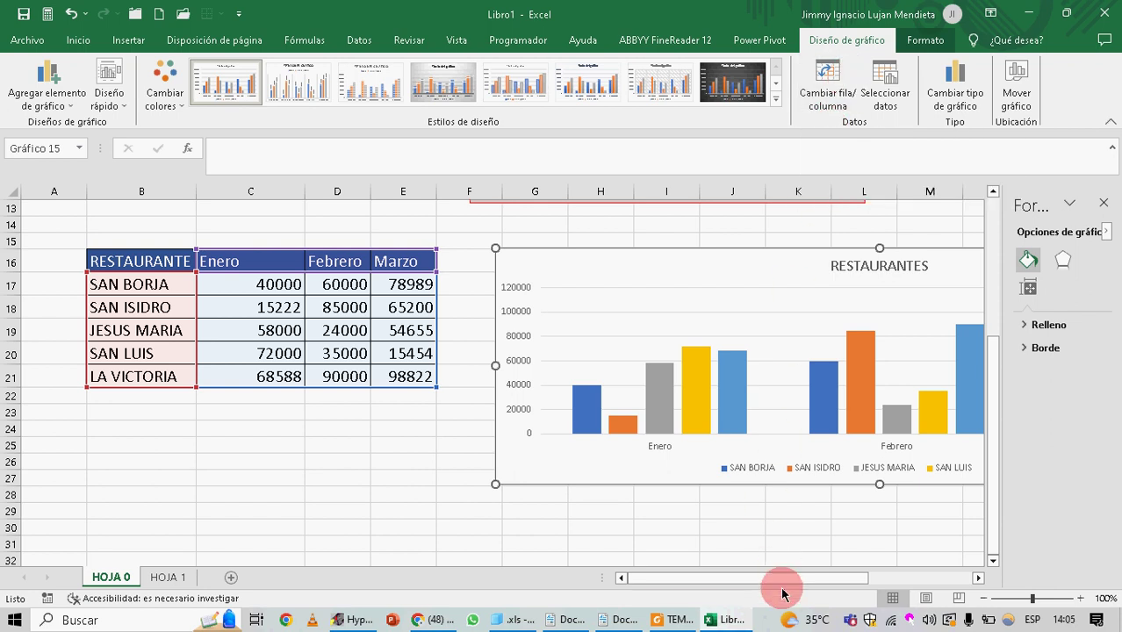
pyautogui.moveTo(780, 579); pyautogui.dragTo(834, 532)
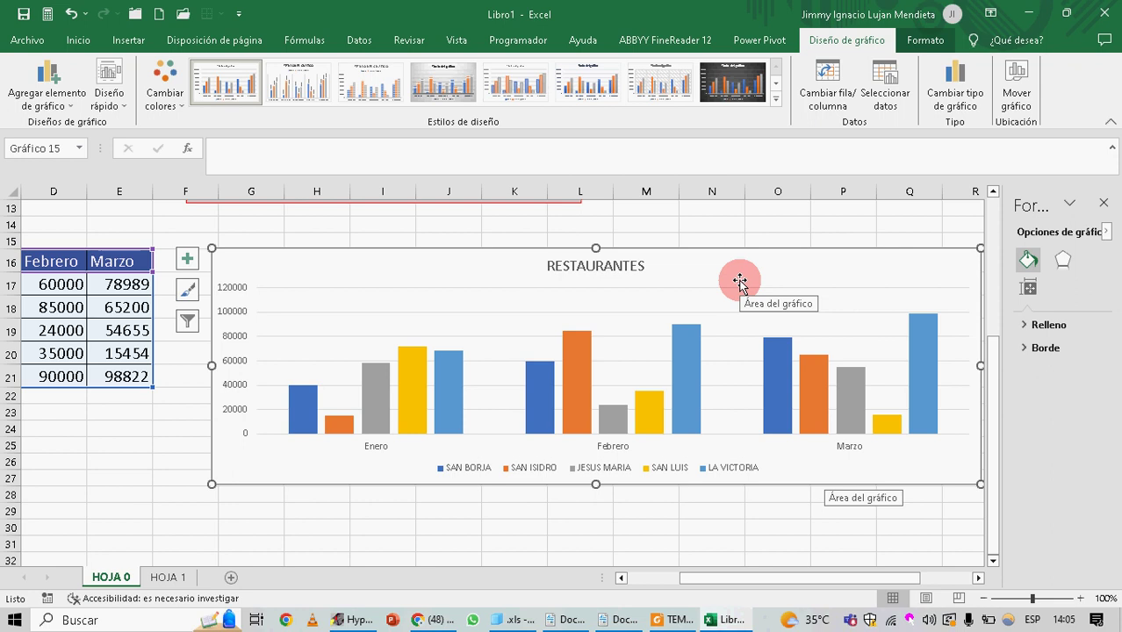
pyautogui.moveTo(740, 281); pyautogui.dragTo(740, 269)
pyautogui.press('Delete')
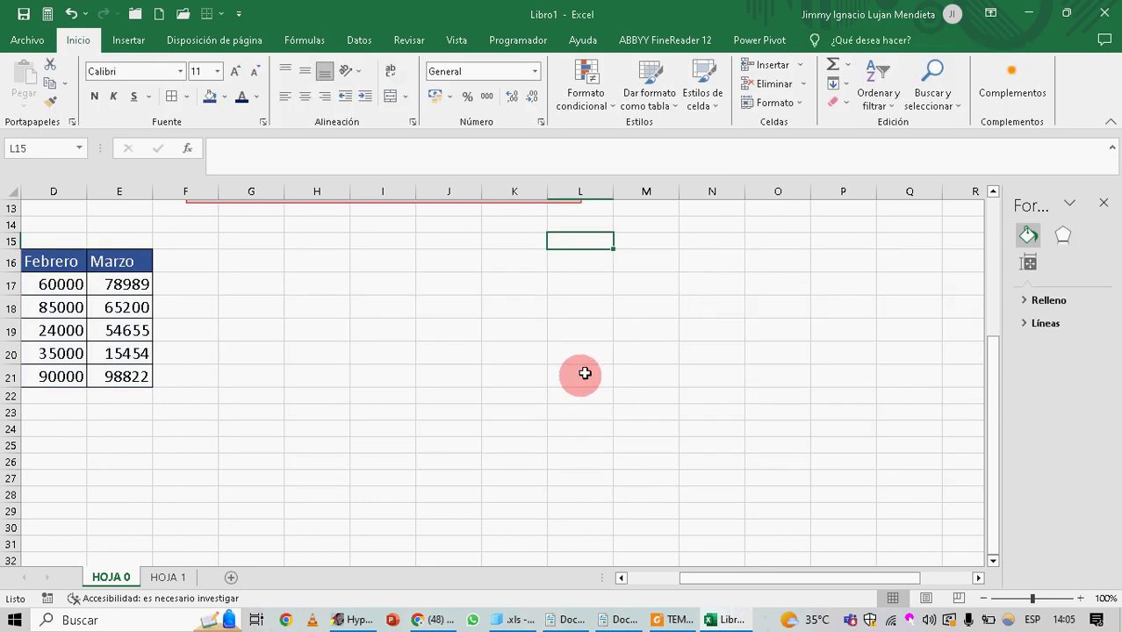
pyautogui.hscroll(-3, 584, 370)
pyautogui.hotkey('ctrl', 'z')
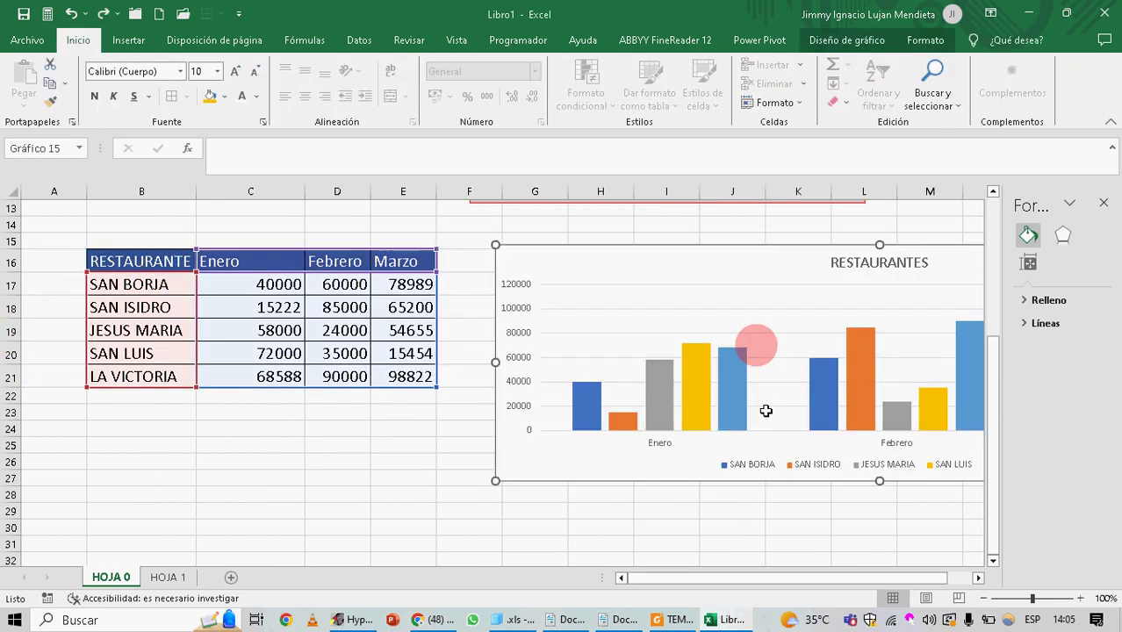
# Review the Enero table and chart, and select B16:E21 to examine the Enero to Marzo sales range
pyautogui.click(629, 542)
pyautogui.scroll(-2, 378, 439)
pyautogui.scroll(6, 369, 414)
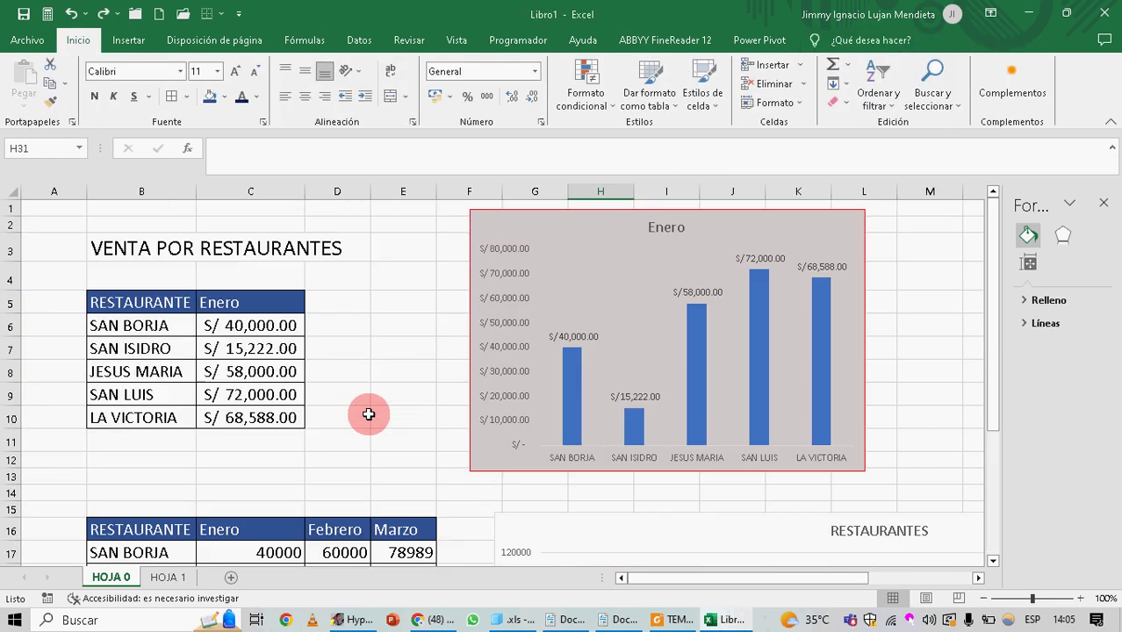
pyautogui.scroll(-7, 369, 415)
pyautogui.scroll(3, 369, 408)
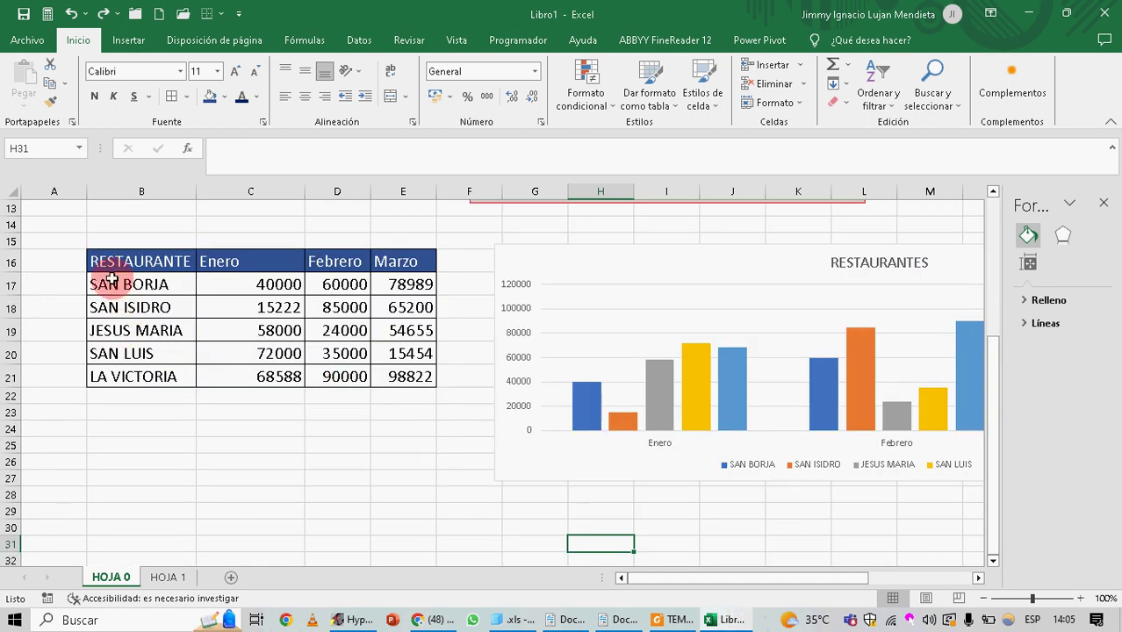
pyautogui.moveTo(99, 256); pyautogui.dragTo(411, 382)
pyautogui.click(440, 513)
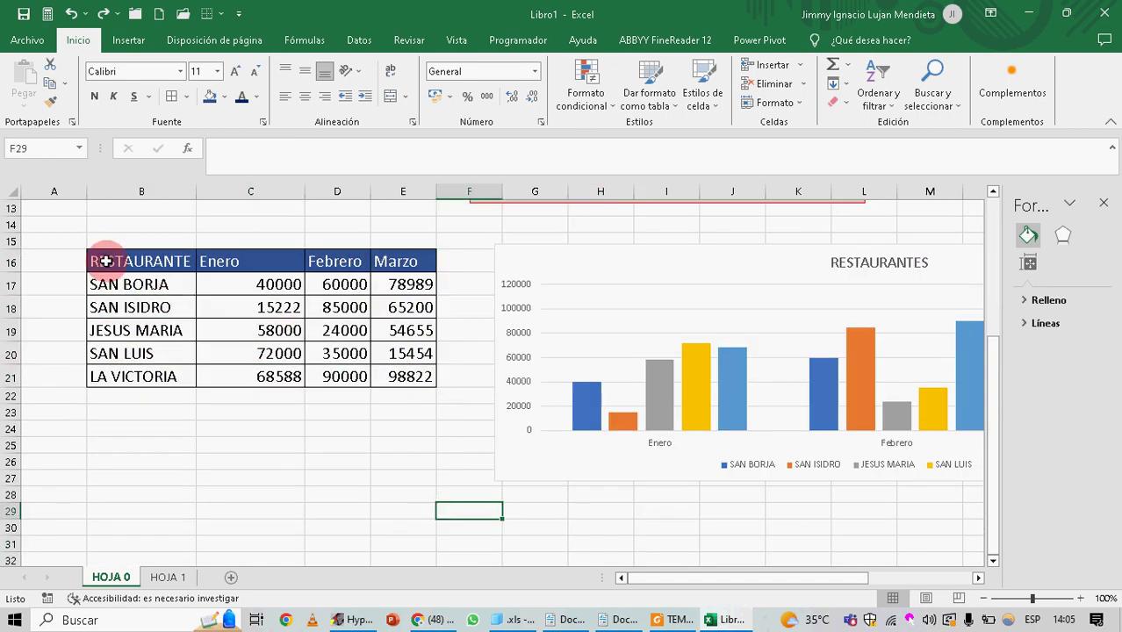
pyautogui.moveTo(106, 261); pyautogui.dragTo(406, 375)
pyautogui.moveTo(400, 459); pyautogui.dragTo(403, 445)
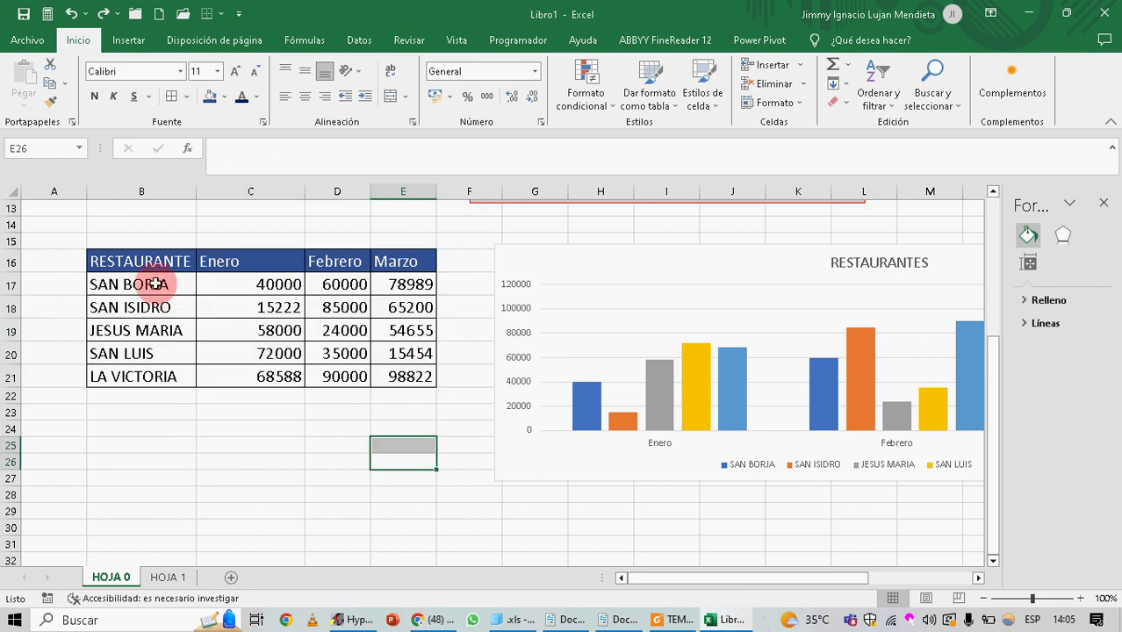
# Convert the restaurant sales range B16:E21 into an Excel table
pyautogui.moveTo(145, 261); pyautogui.dragTo(431, 376)
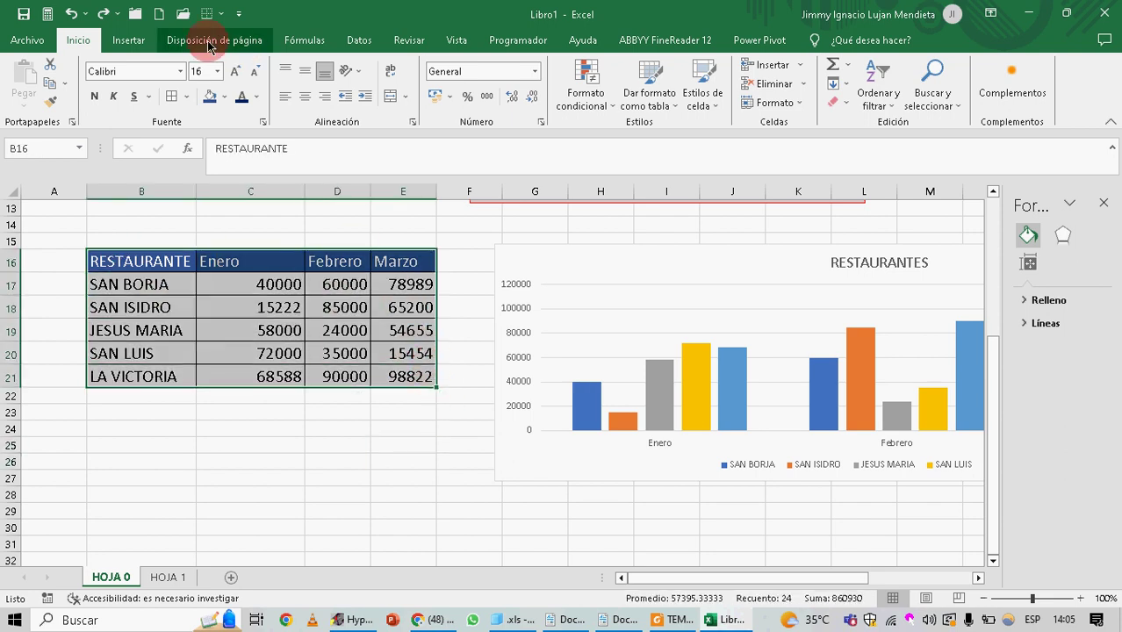
pyautogui.click(137, 42)
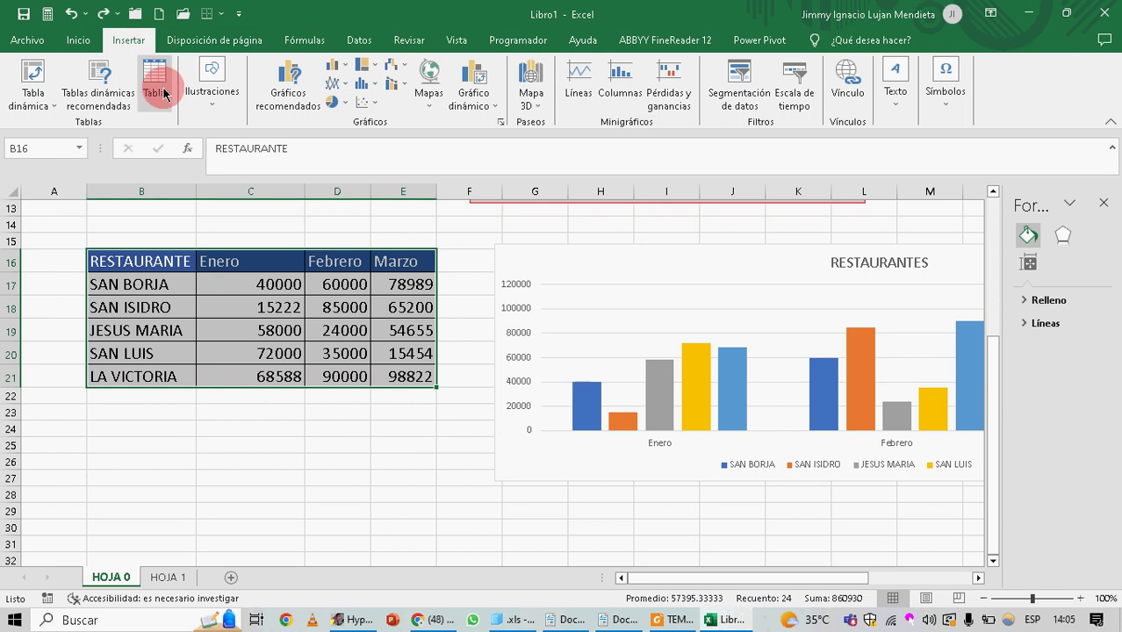
pyautogui.click(156, 84)
pyautogui.click(629, 358)
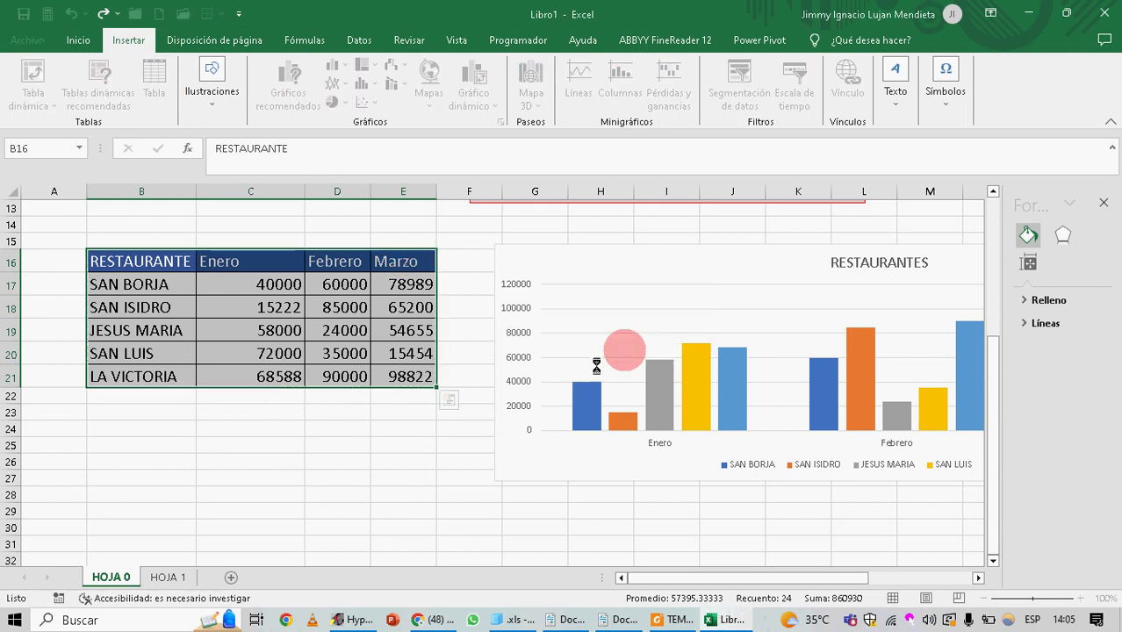
pyautogui.click(441, 447)
pyautogui.click(376, 345)
pyautogui.click(271, 392)
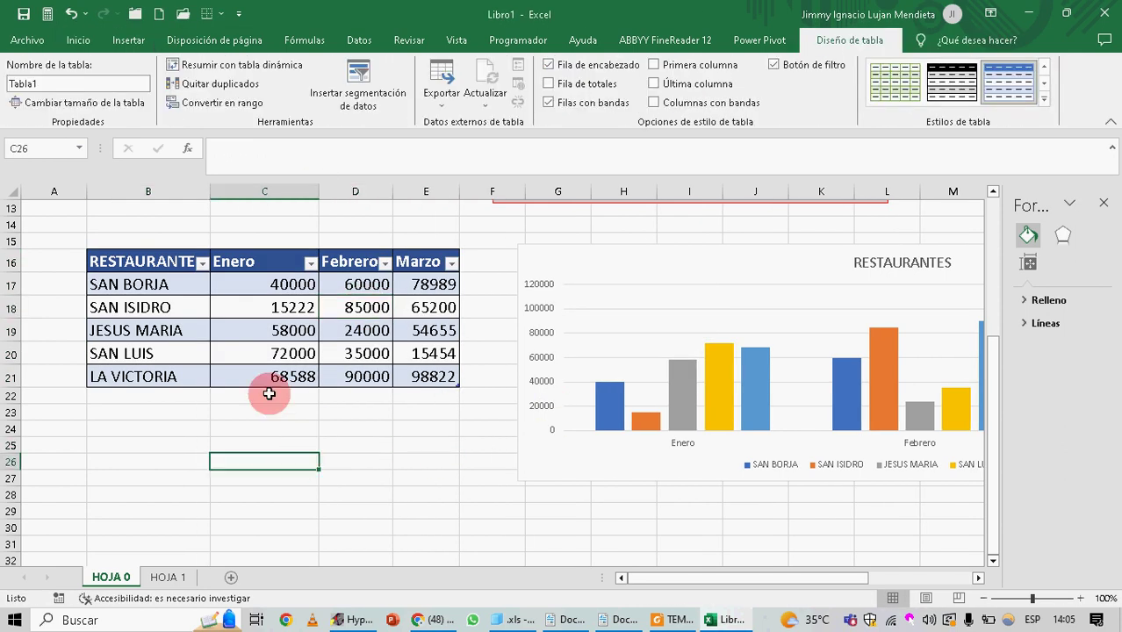
# Visit a few Enero cells in the new table and undo its conversion
pyautogui.press('Up')
pyautogui.press('Up')
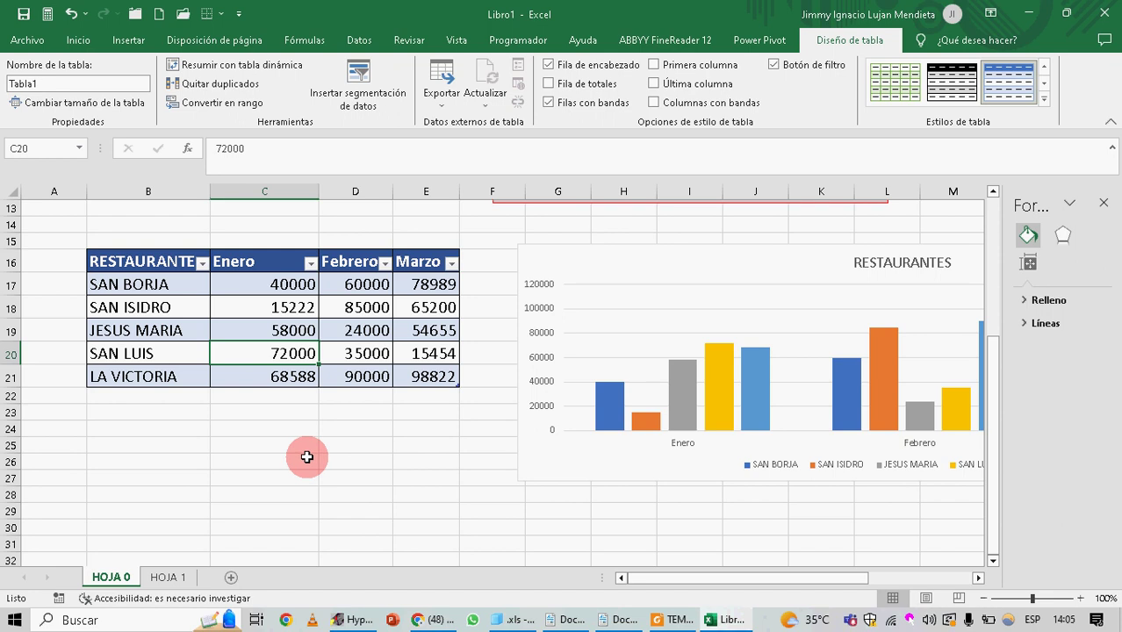
pyautogui.click(306, 457)
pyautogui.click(288, 303)
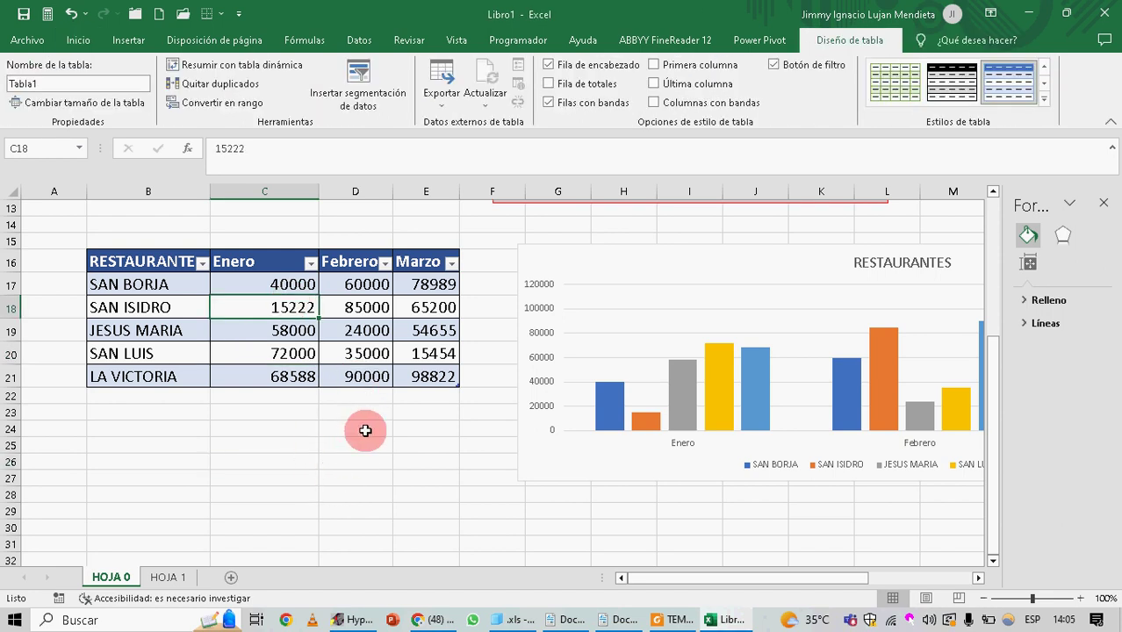
pyautogui.hotkey('ctrl', 'z')
pyautogui.hotkey('ctrl', 'z')
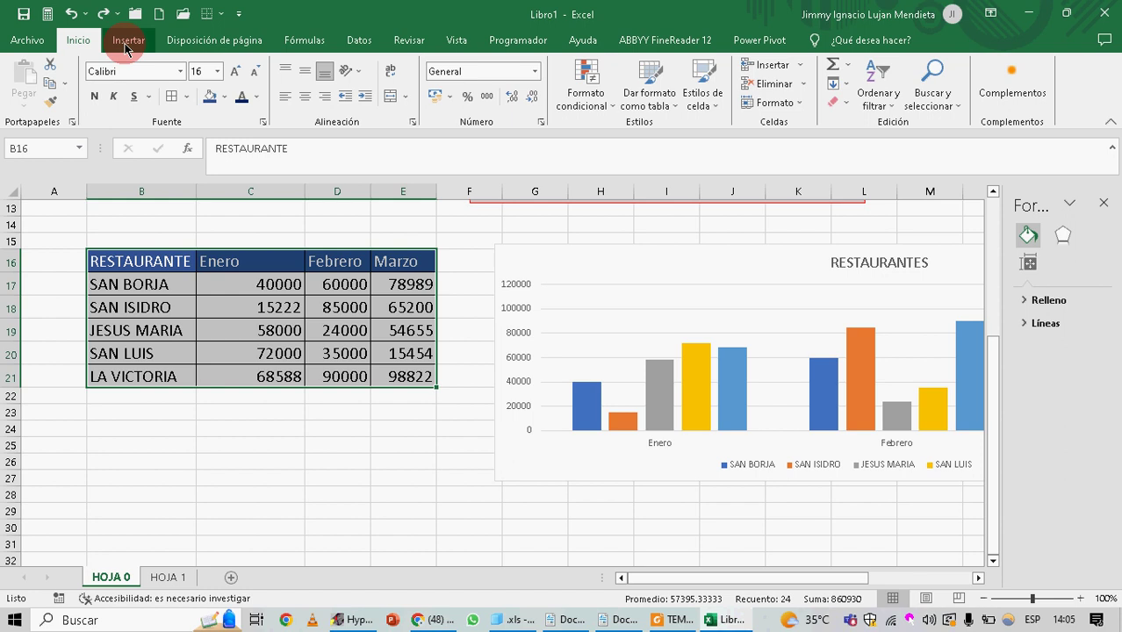
# Create a table from B16:E21 with headers and select its full extent to check it
pyautogui.click(126, 40)
pyautogui.click(154, 83)
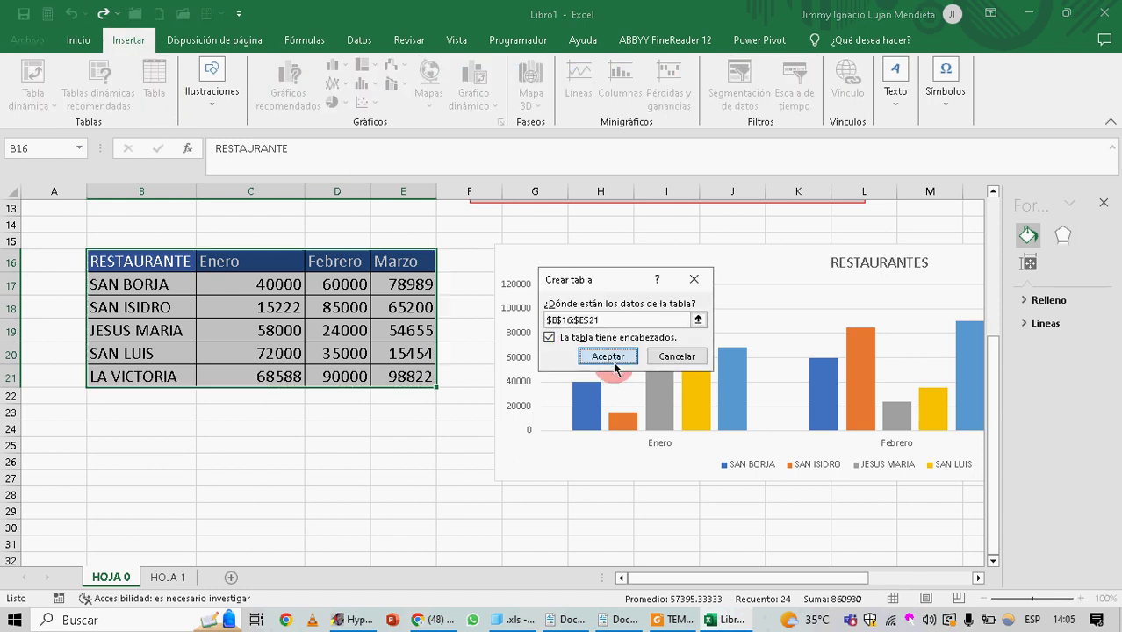
pyautogui.click(608, 357)
pyautogui.click(268, 409)
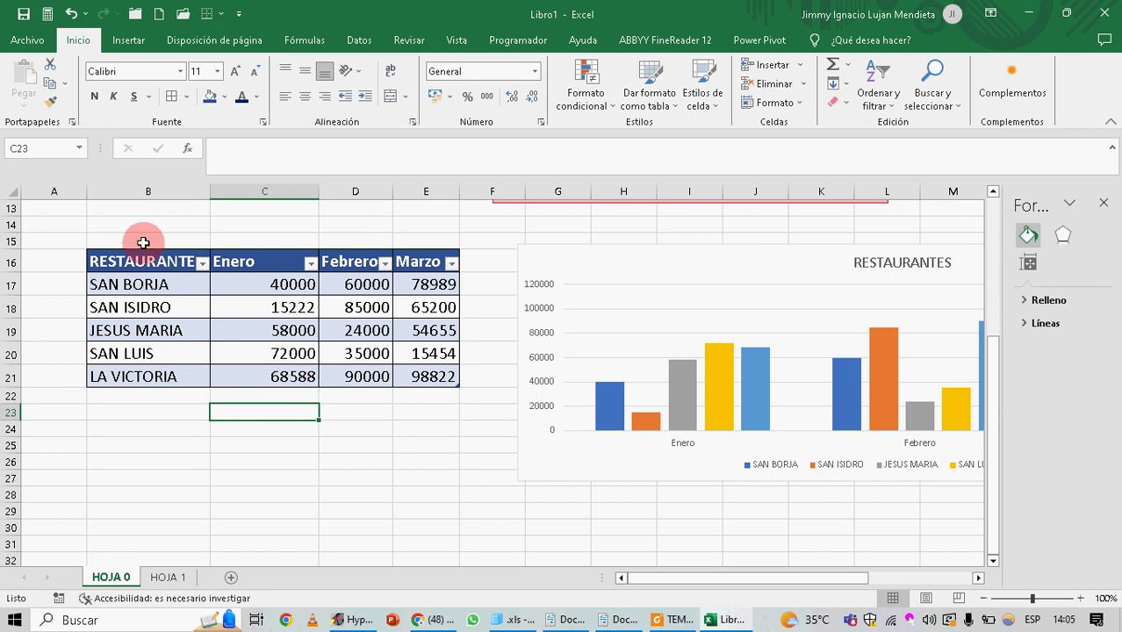
pyautogui.moveTo(108, 259); pyautogui.dragTo(444, 379)
pyautogui.click(450, 437)
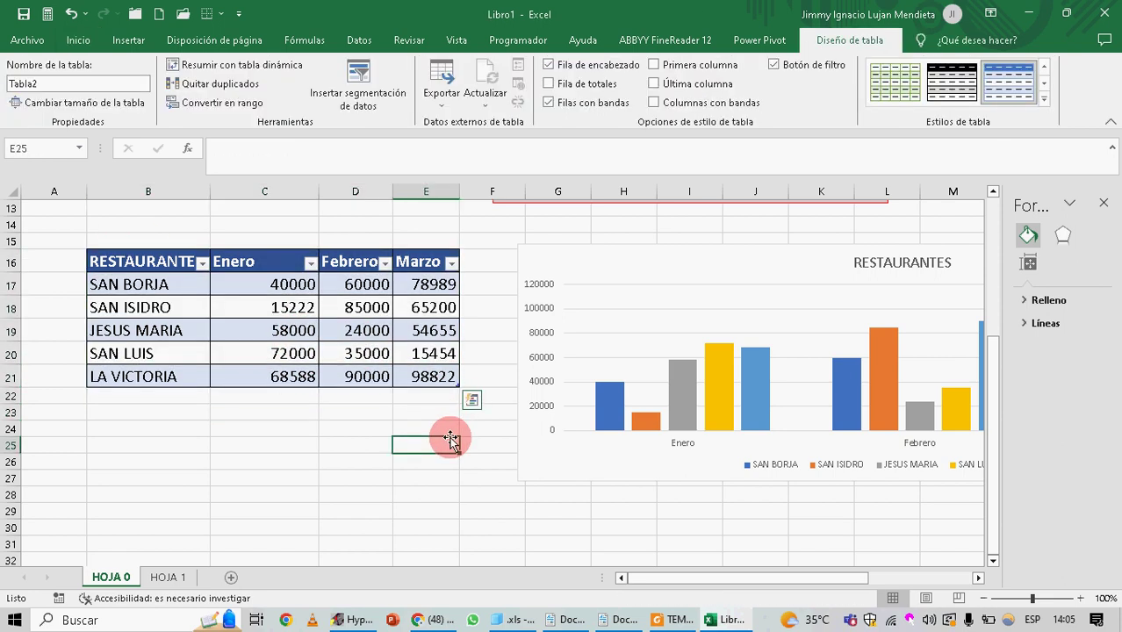
# Insert a clustered column chart from the table and place it below the sales data
pyautogui.click(292, 328)
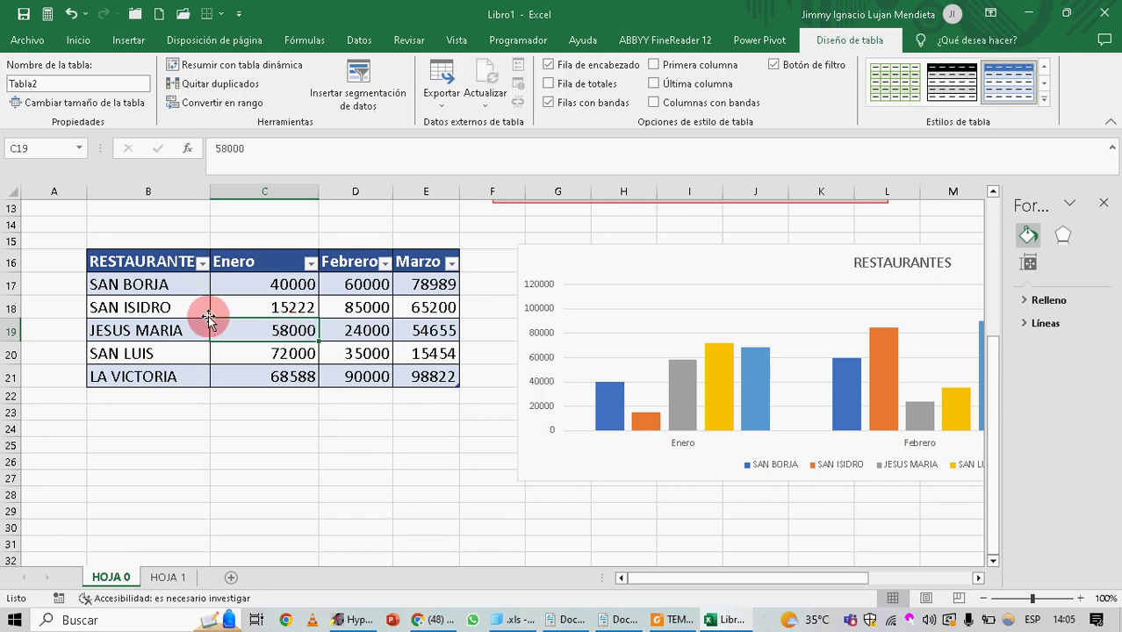
pyautogui.click(127, 40)
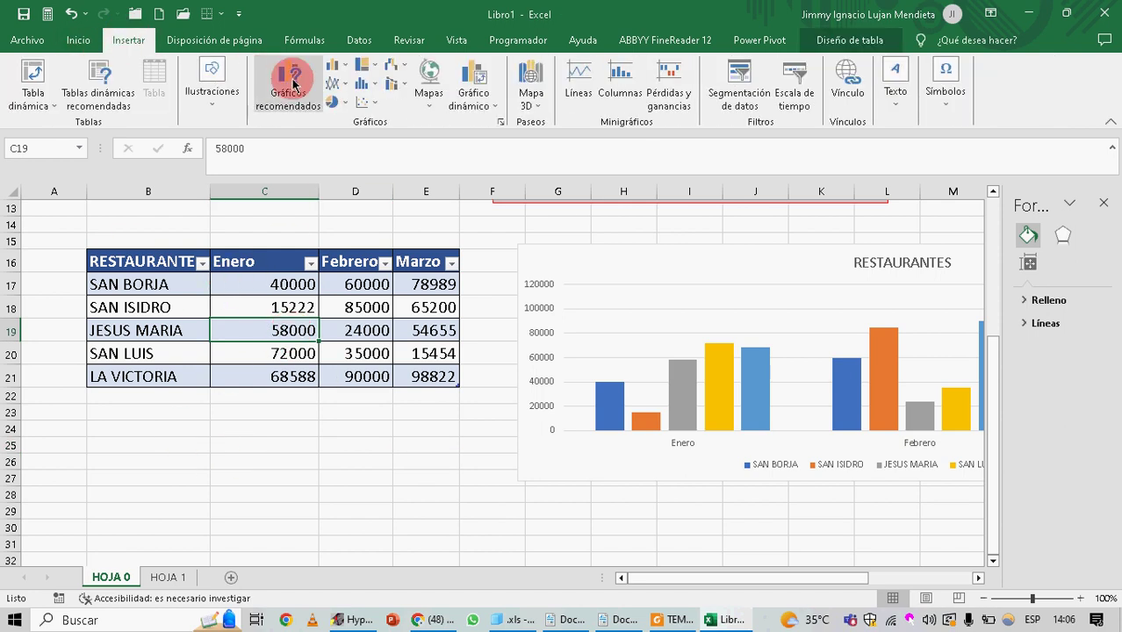
pyautogui.click(336, 66)
pyautogui.click(347, 117)
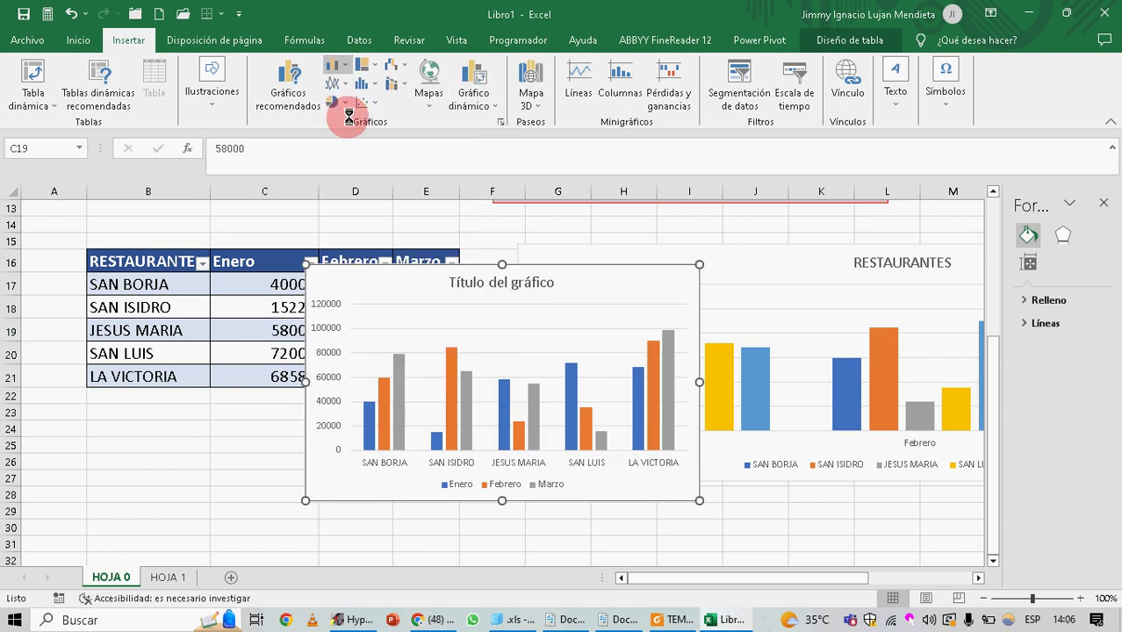
pyautogui.moveTo(567, 298); pyautogui.dragTo(344, 441)
pyautogui.scroll(-3, 348, 430)
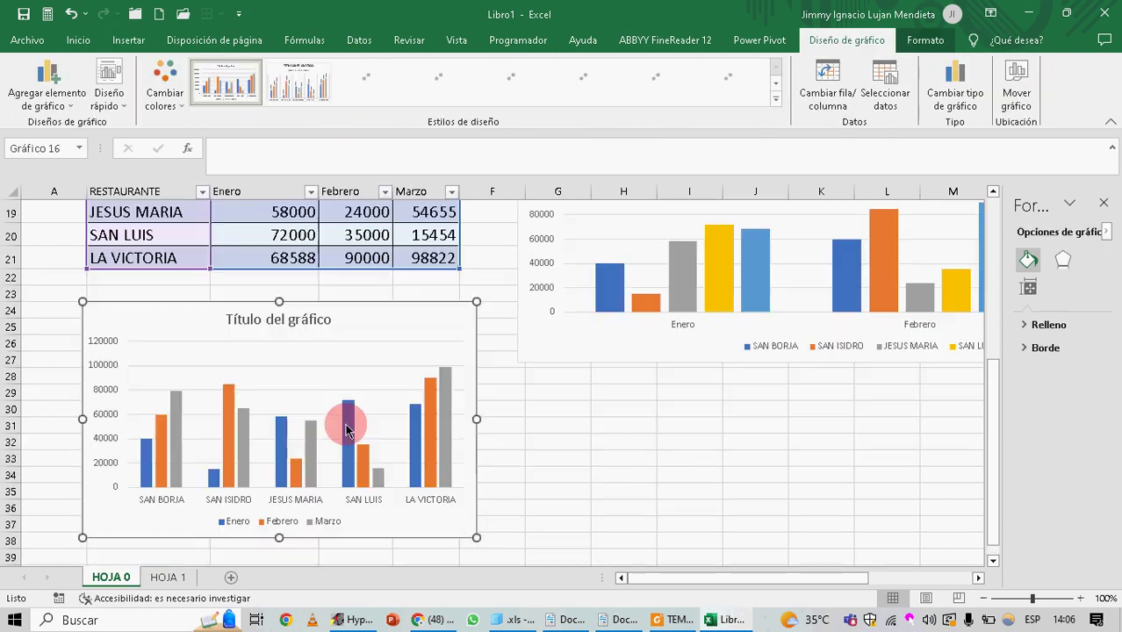
# Compare the new untitled chart with its source table and delete the chart
pyautogui.scroll(2, 350, 412)
pyautogui.scroll(-1, 364, 328)
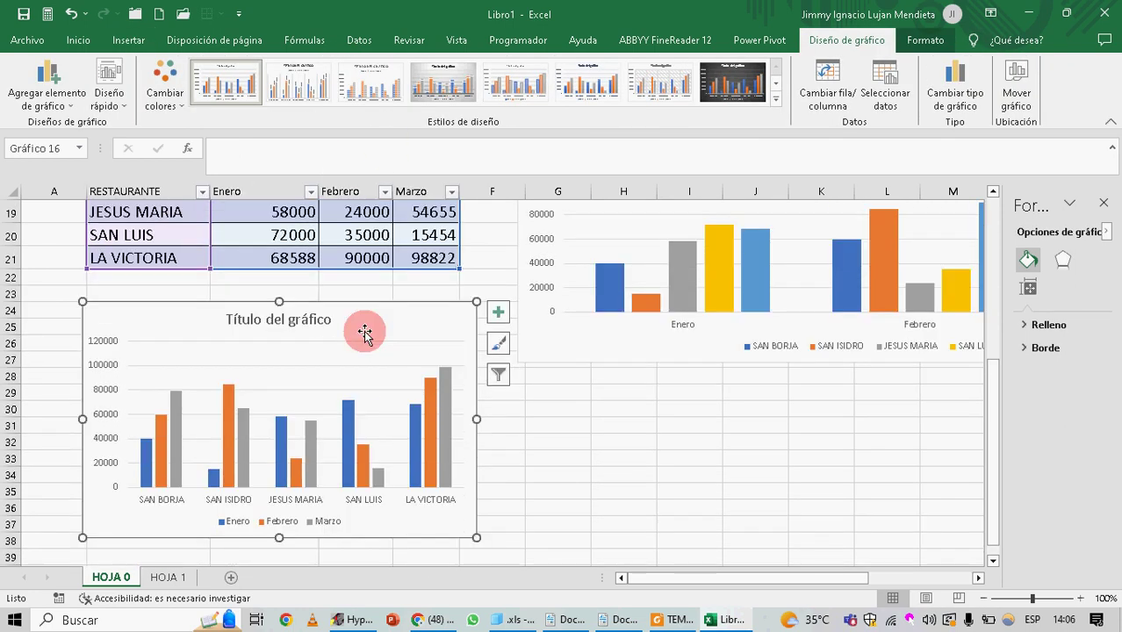
pyautogui.scroll(2, 366, 331)
pyautogui.scroll(-2, 365, 331)
pyautogui.scroll(1, 366, 327)
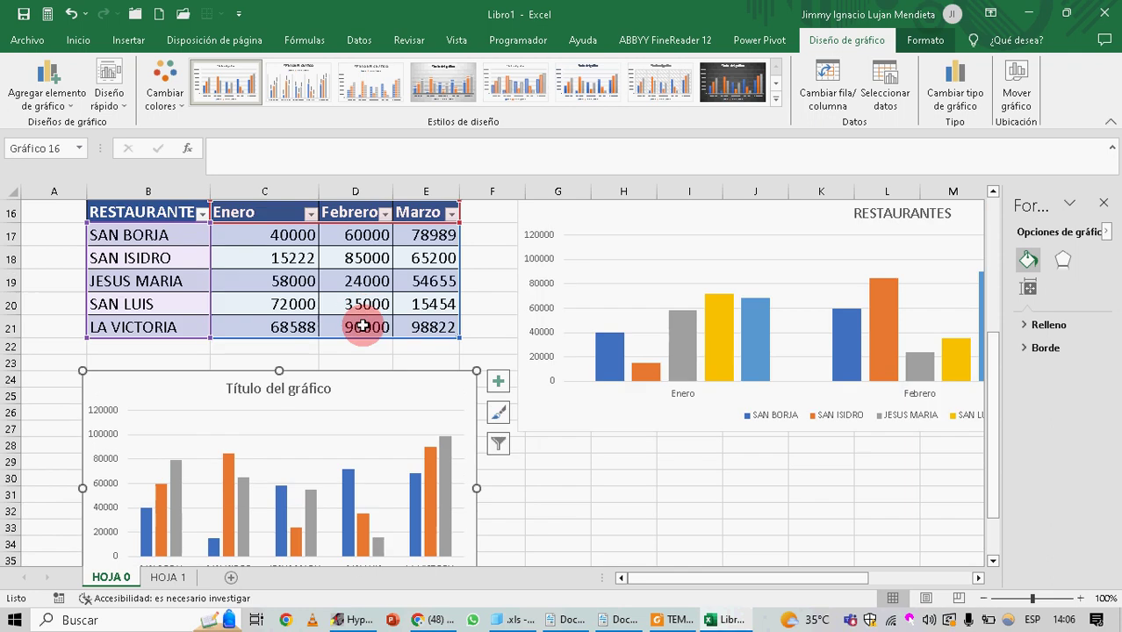
pyautogui.scroll(1, 416, 436)
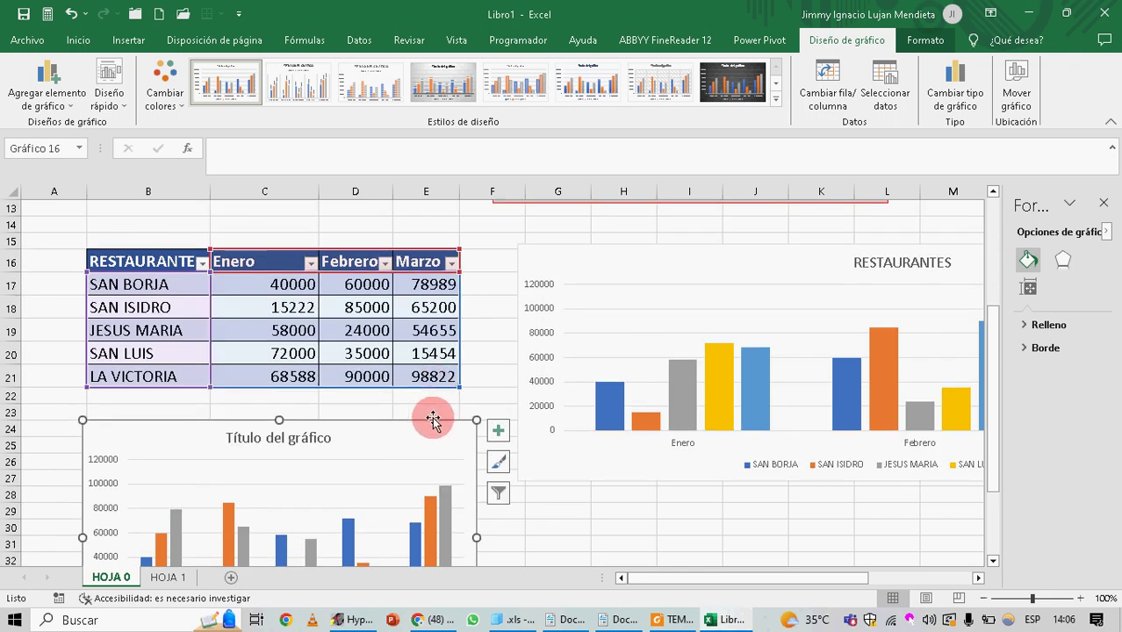
pyautogui.press('Delete')
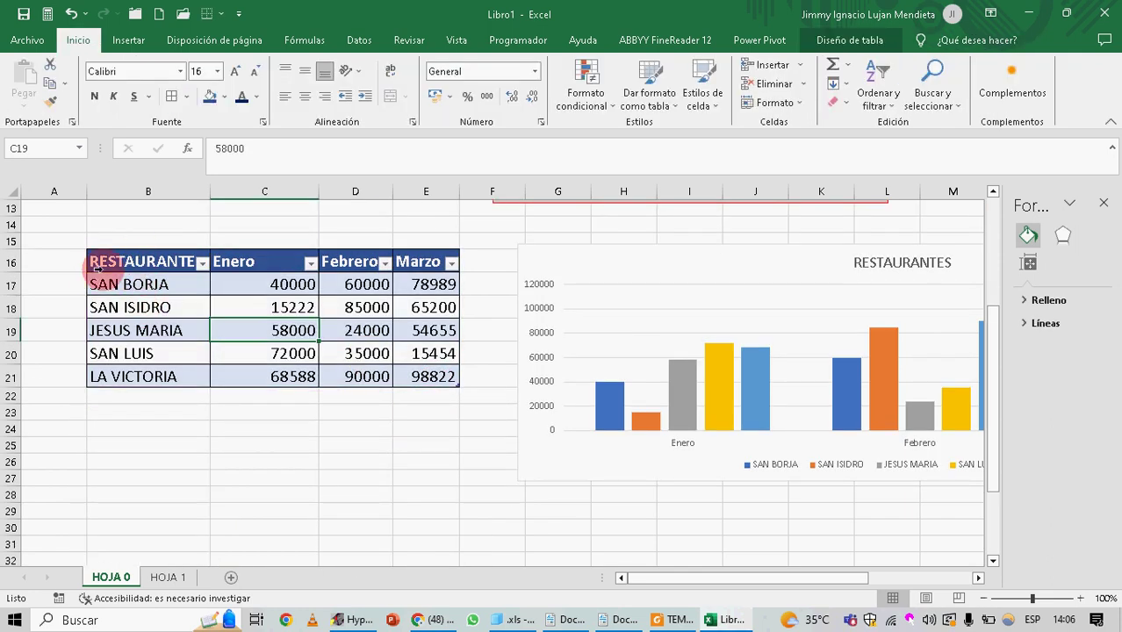
# Select the whole table B16:E21 and several cells inside it to show possible starting selections for a chart
pyautogui.moveTo(96, 264); pyautogui.dragTo(400, 376)
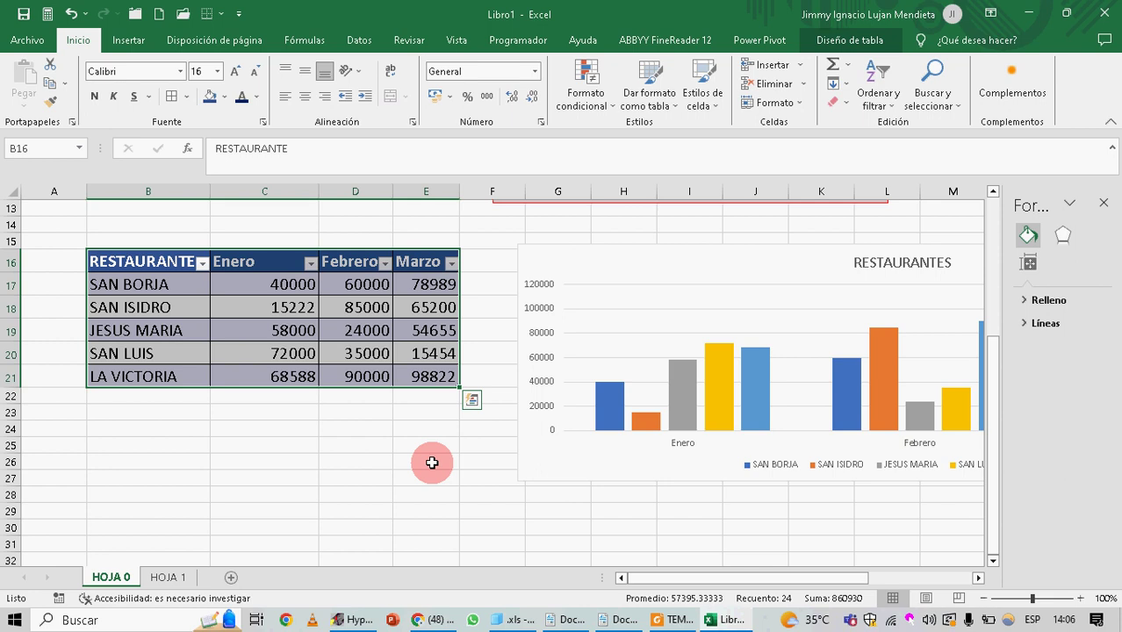
pyautogui.click(428, 447)
pyautogui.click(430, 285)
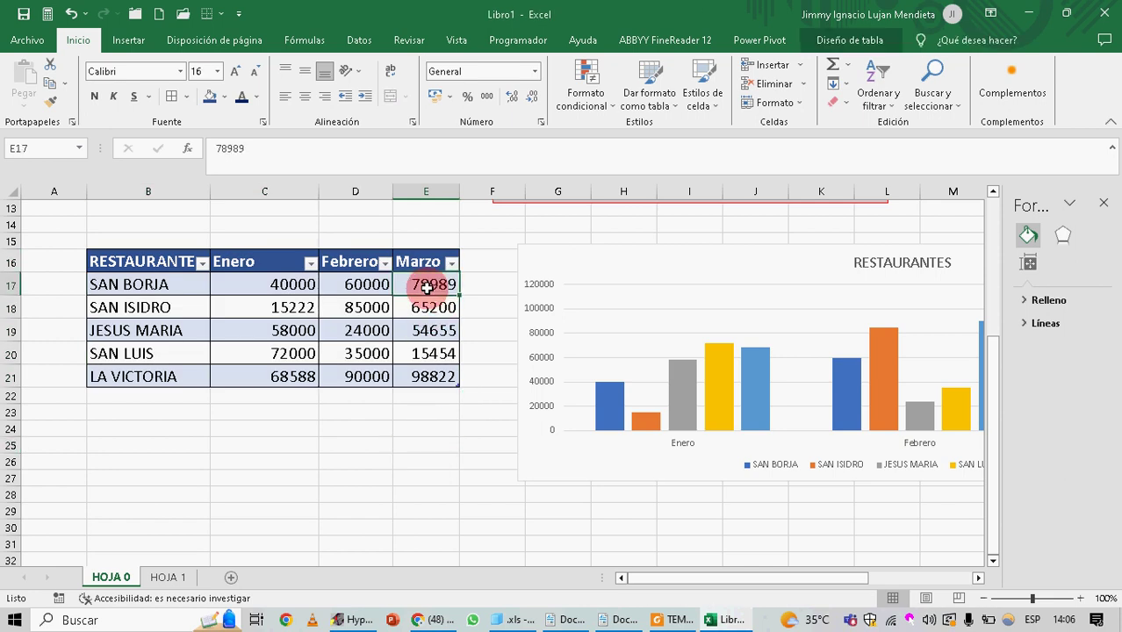
pyautogui.click(111, 271)
pyautogui.click(263, 325)
pyautogui.click(433, 351)
pyautogui.click(378, 378)
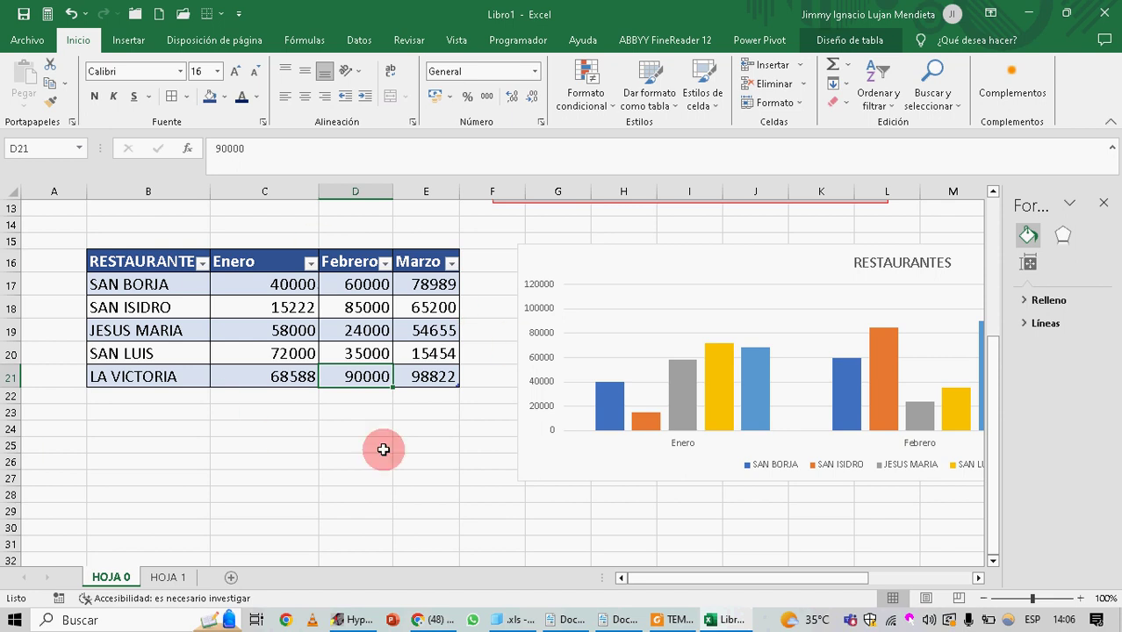
# Undo the conversion of B16:E21 into a table, returning the sales data to a plain range
pyautogui.click(637, 285)
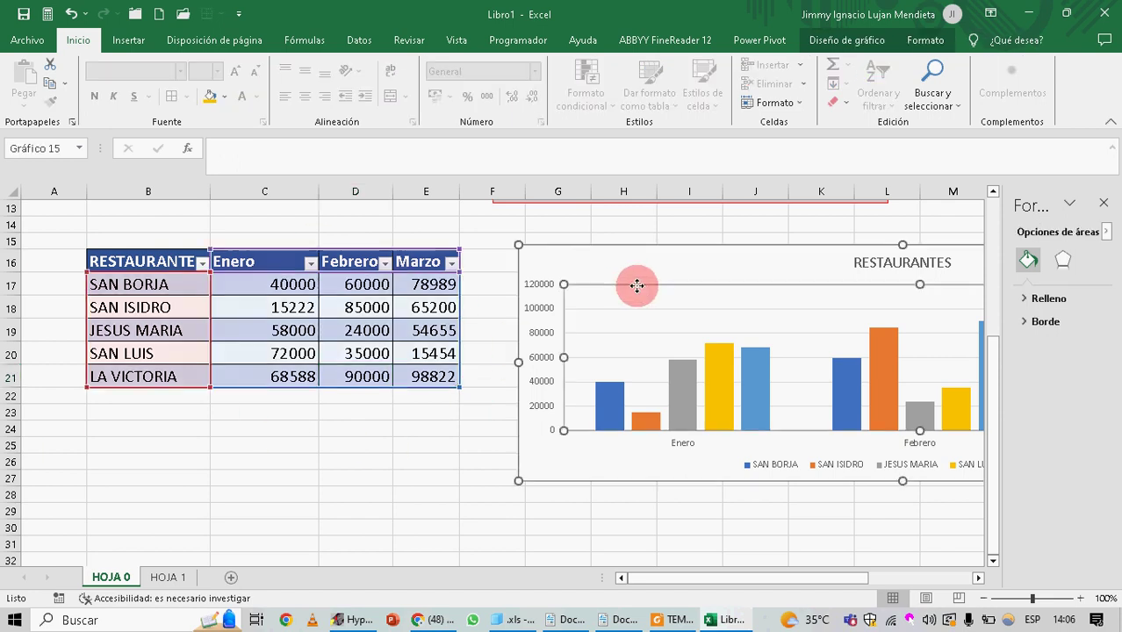
pyautogui.click(663, 239)
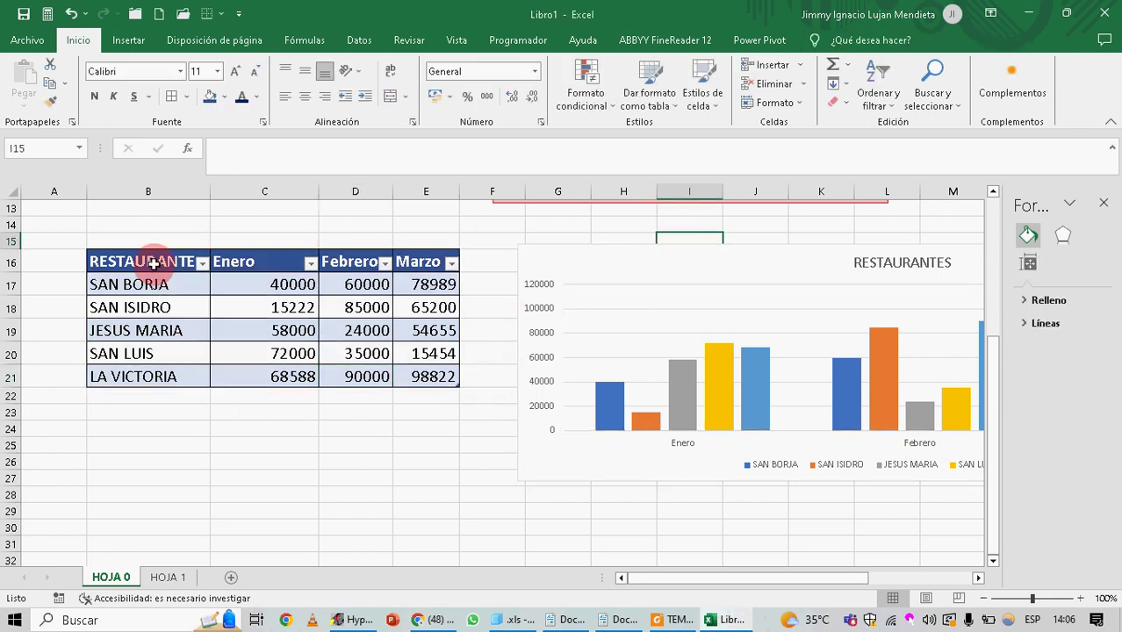
pyautogui.hotkey('ctrl', 'z')
pyautogui.hotkey('ctrl', 'z')
pyautogui.hotkey('ctrl', 'z')
pyautogui.hotkey('ctrl', 'z')
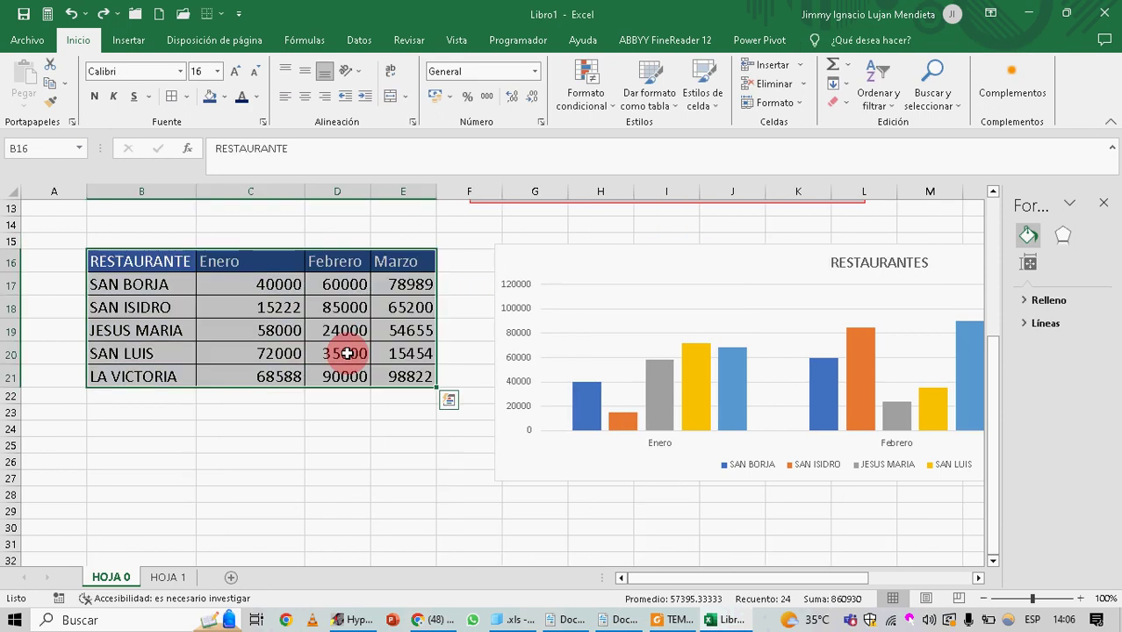
pyautogui.click(407, 413)
pyautogui.click(507, 283)
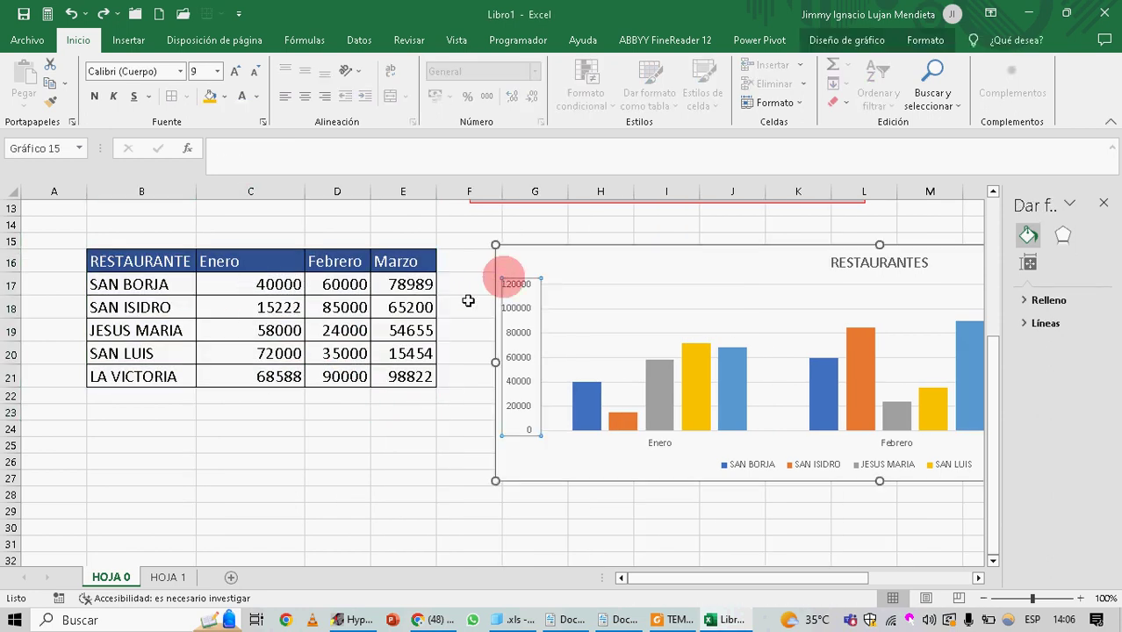
# Insert a trial clustered column chart from only the partial range B16:D19 and delete it
pyautogui.click(114, 280)
pyautogui.moveTo(108, 262); pyautogui.dragTo(327, 341)
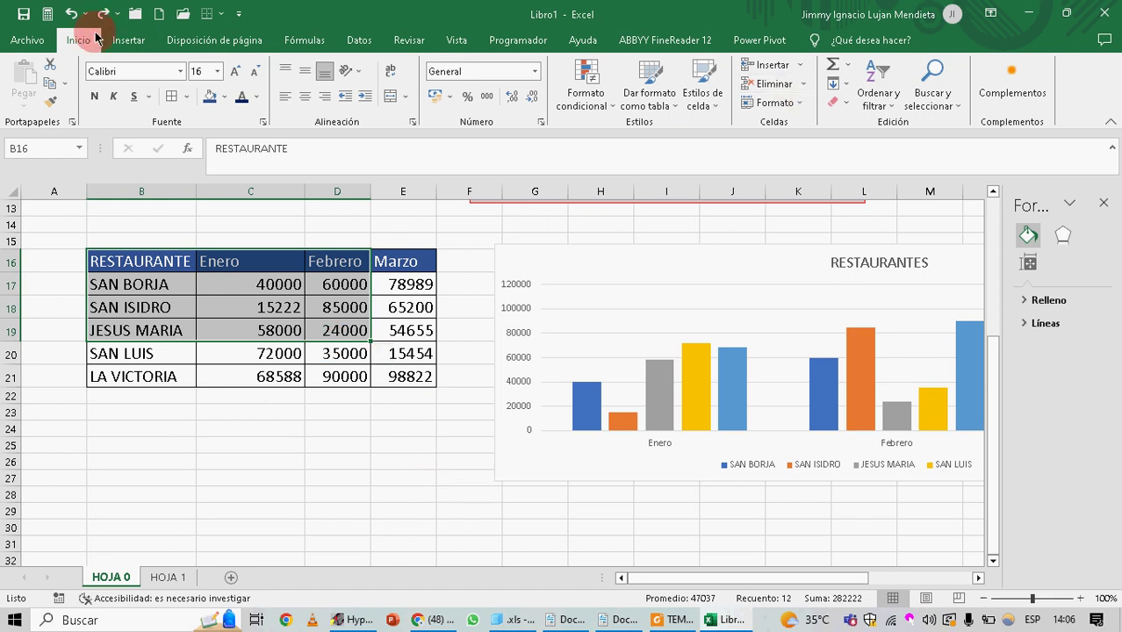
pyautogui.click(138, 40)
pyautogui.click(282, 76)
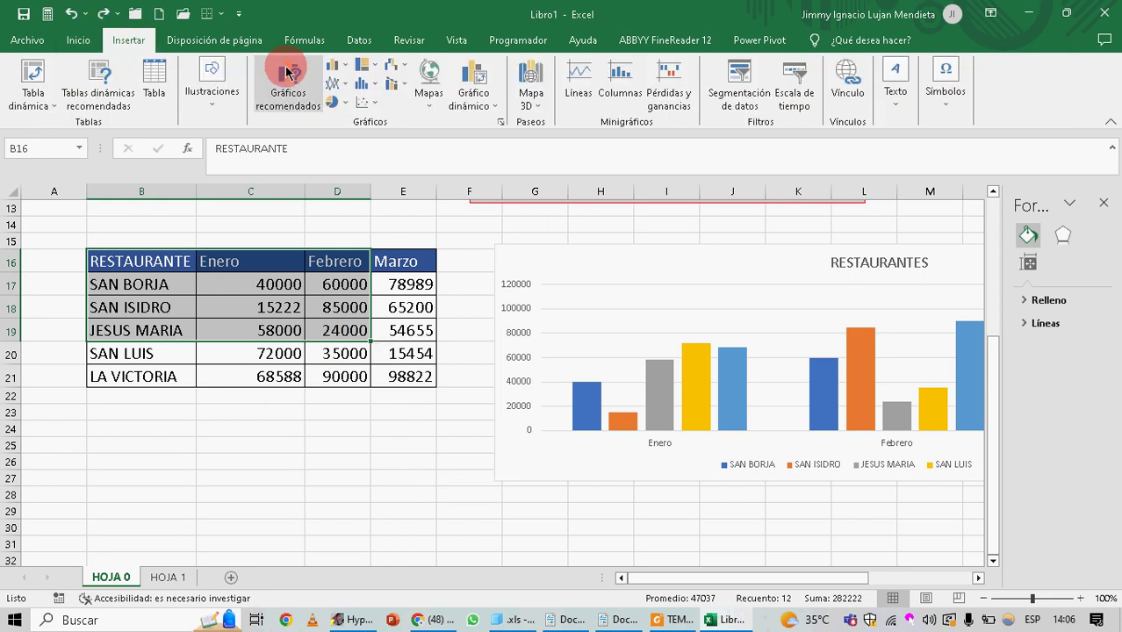
pyautogui.click(333, 65)
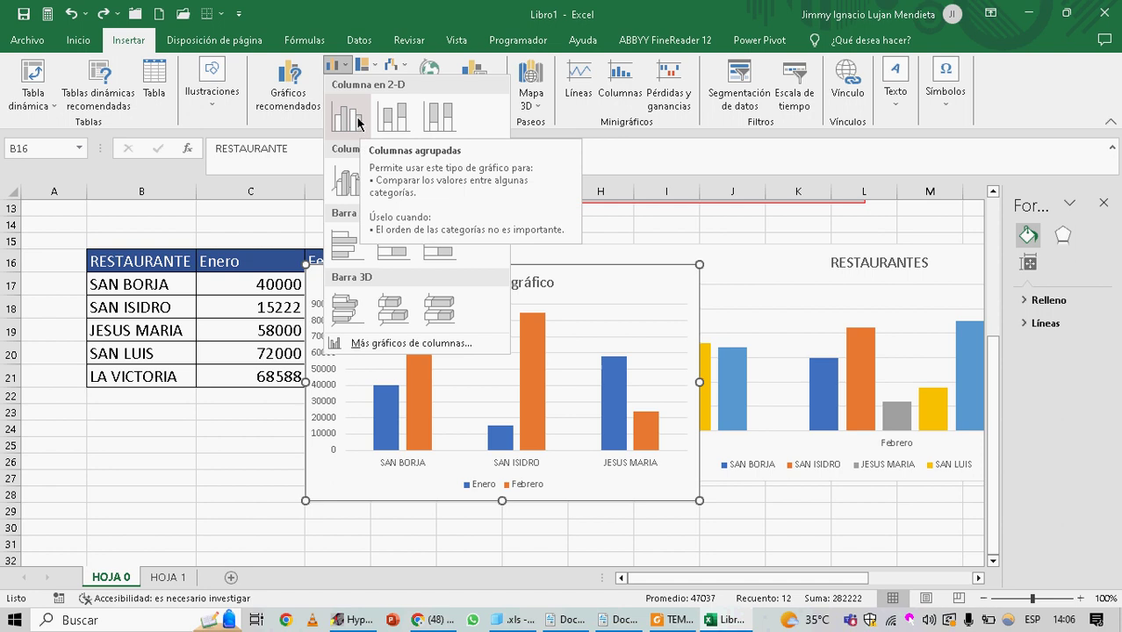
pyautogui.click(360, 128)
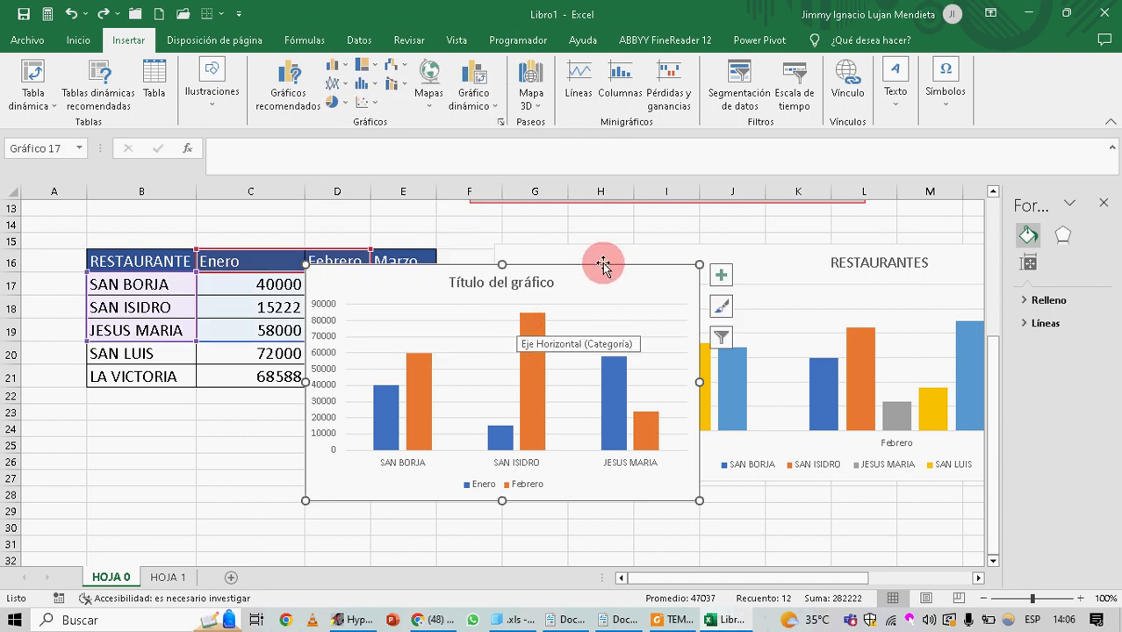
pyautogui.moveTo(600, 281); pyautogui.dragTo(694, 255)
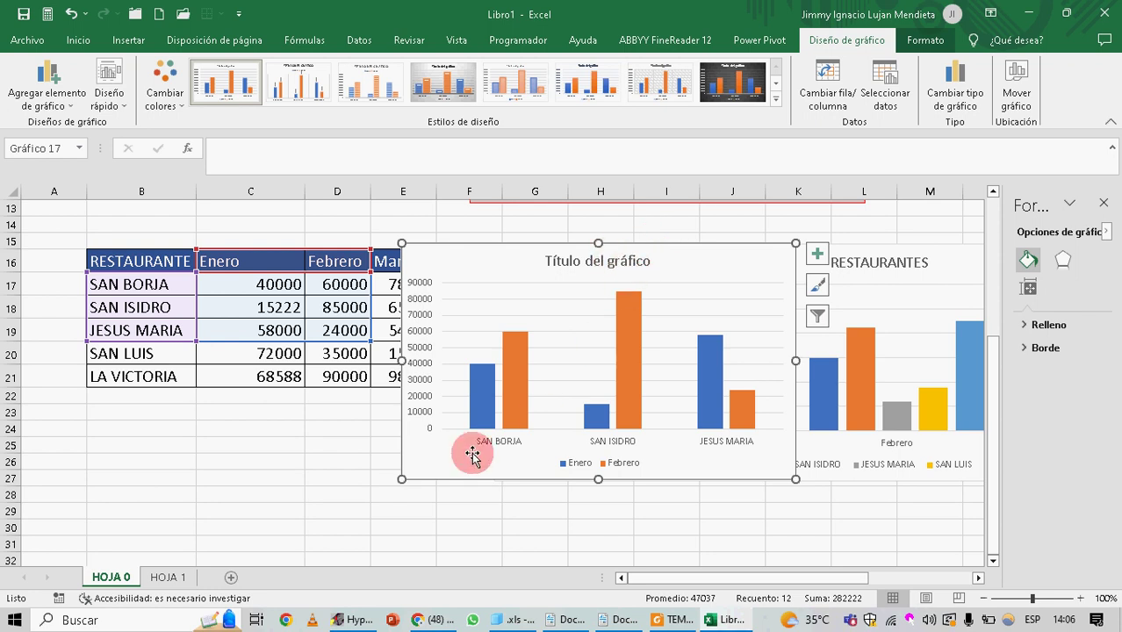
pyautogui.press('Delete')
pyautogui.click(330, 411)
# Examine the plain sales range B16:E21, selecting its full extent and single cells to show how chart data is chosen
pyautogui.click(255, 331)
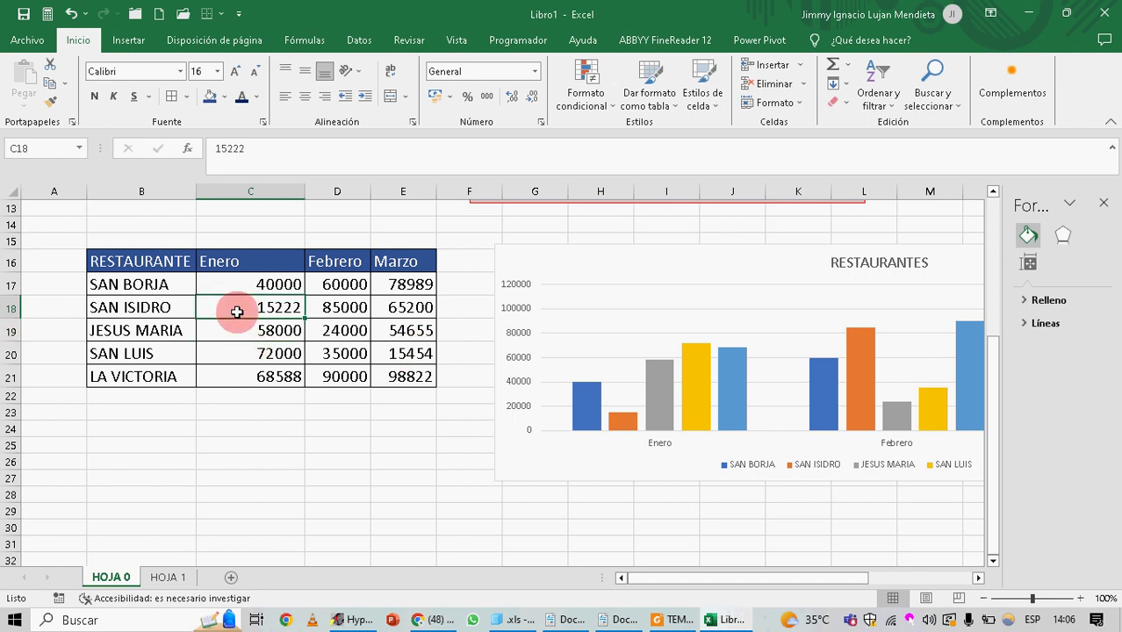
pyautogui.click(428, 353)
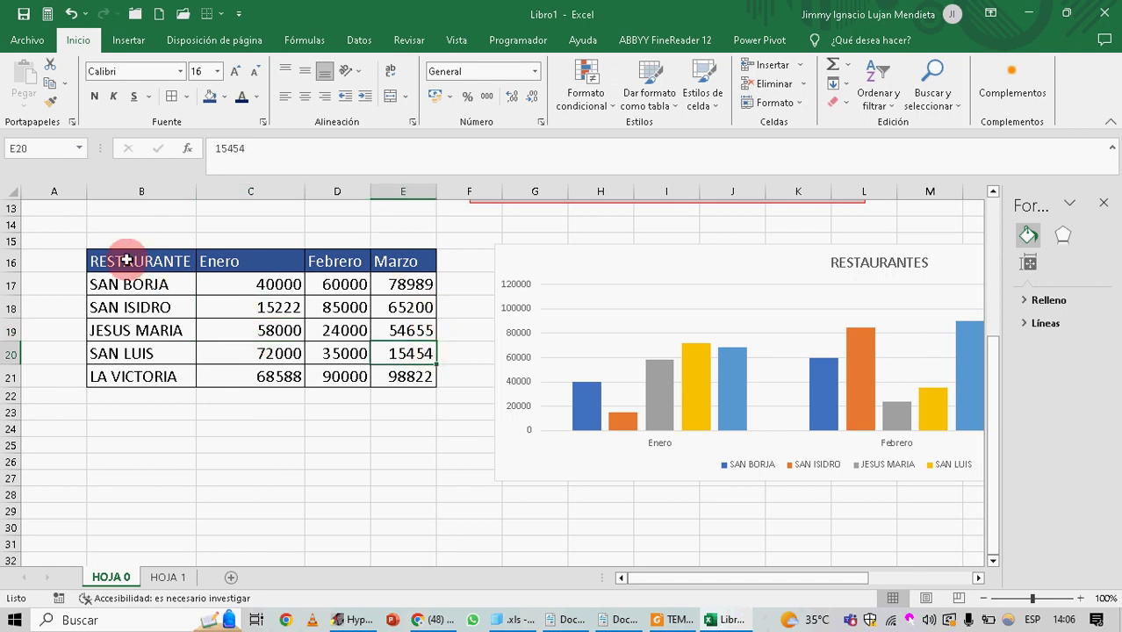
pyautogui.moveTo(127, 261); pyautogui.dragTo(423, 378)
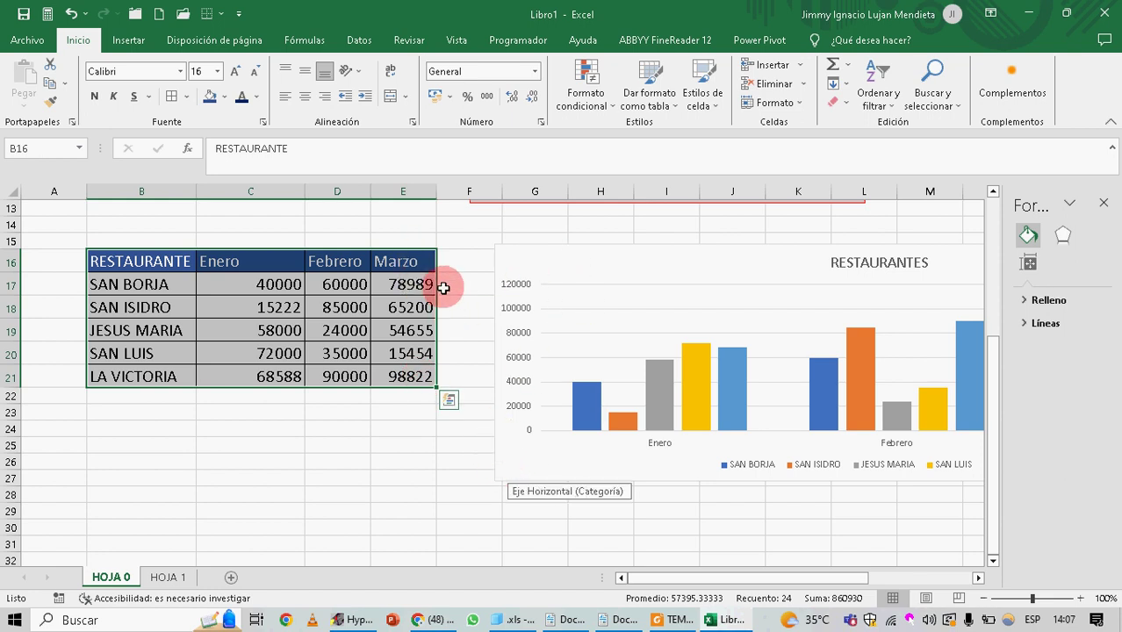
pyautogui.click(156, 355)
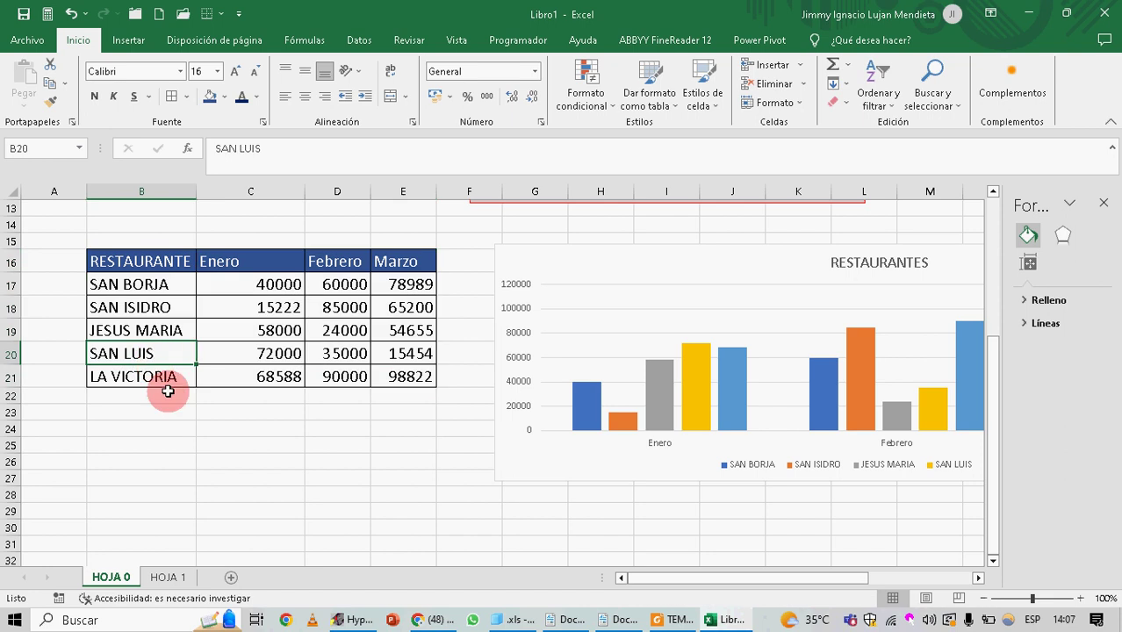
pyautogui.click(167, 391)
pyautogui.scroll(-1, 284, 410)
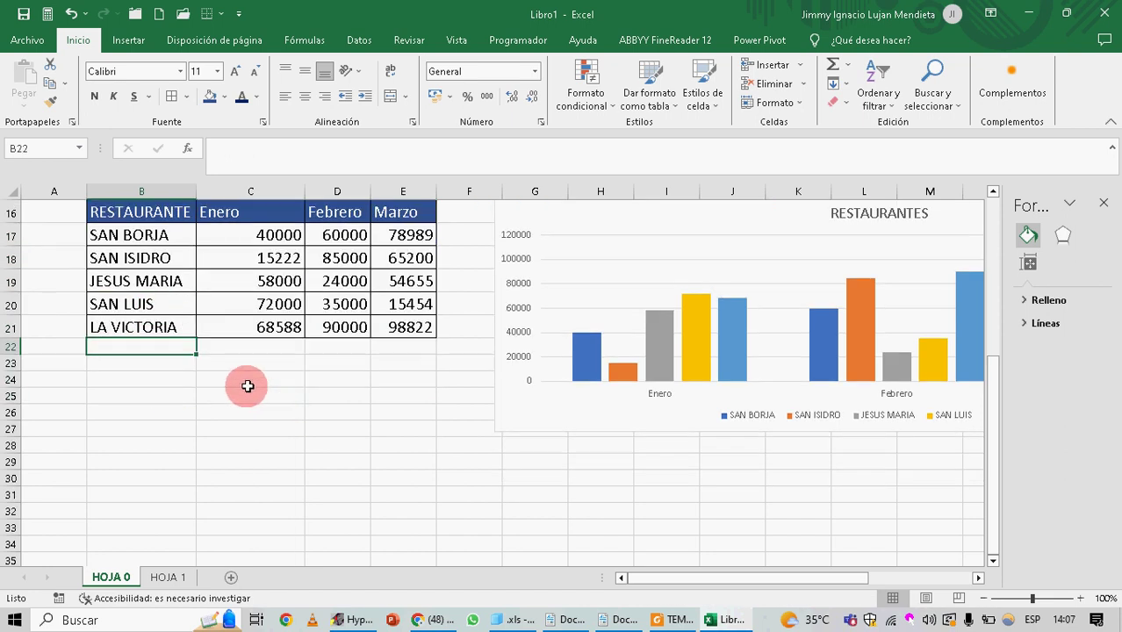
pyautogui.scroll(2, 248, 386)
pyautogui.scroll(-1, 157, 317)
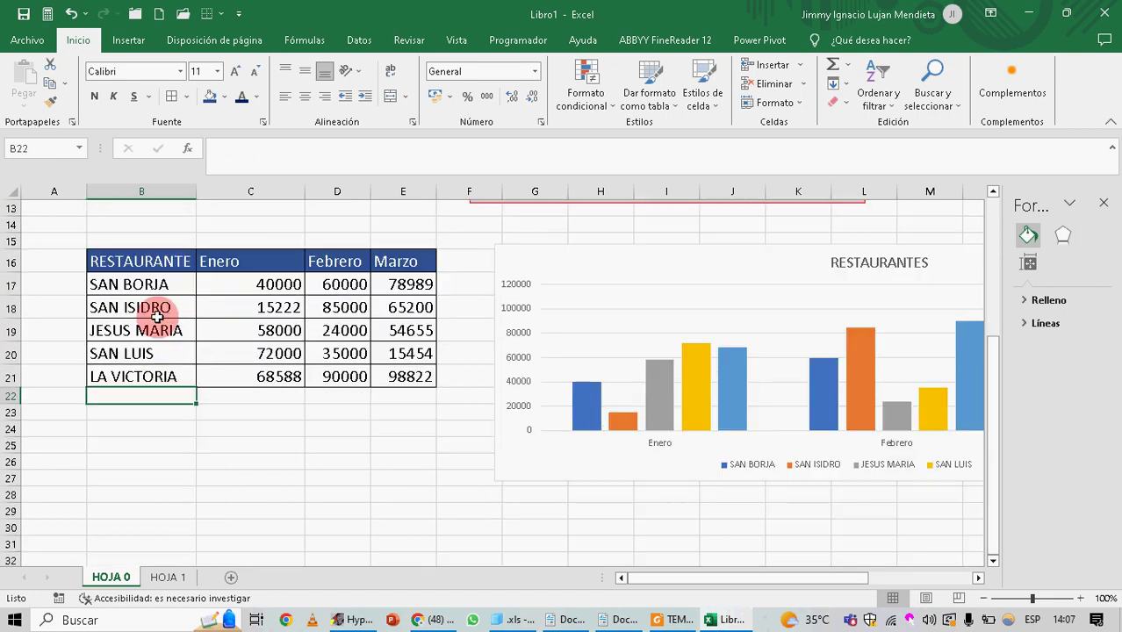
pyautogui.moveTo(129, 263); pyautogui.dragTo(422, 378)
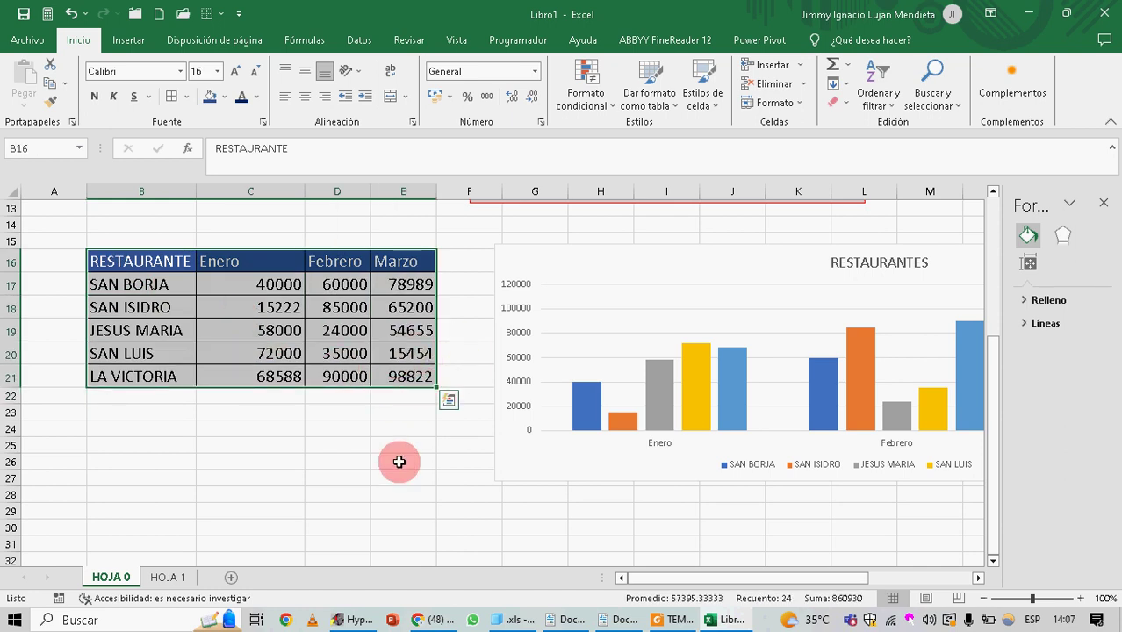
pyautogui.click(251, 427)
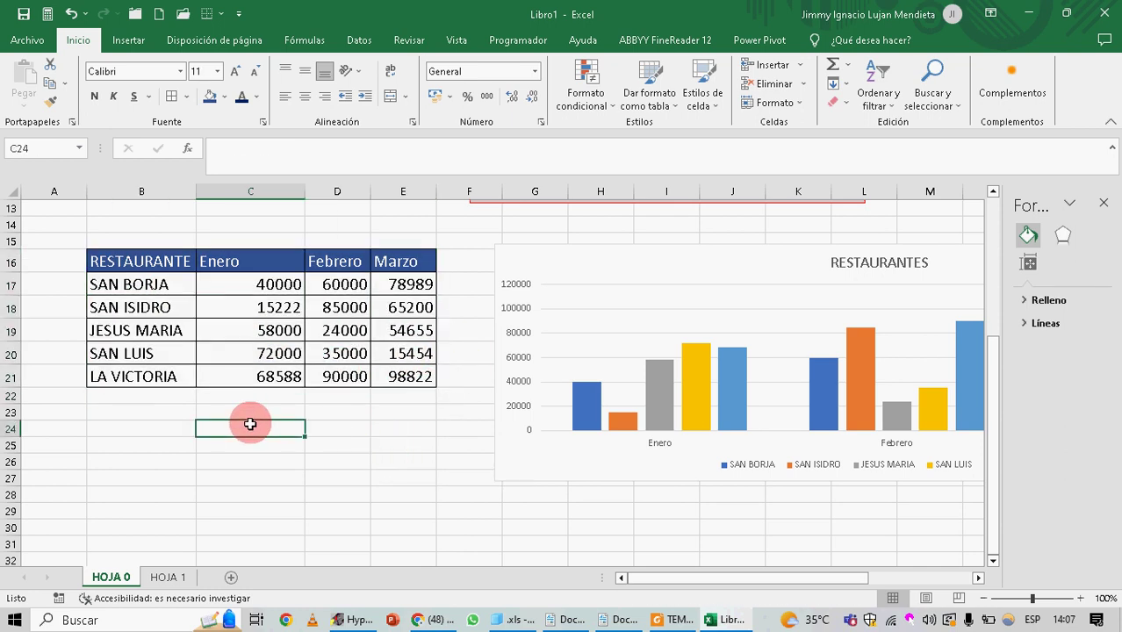
pyautogui.click(296, 267)
pyautogui.click(360, 287)
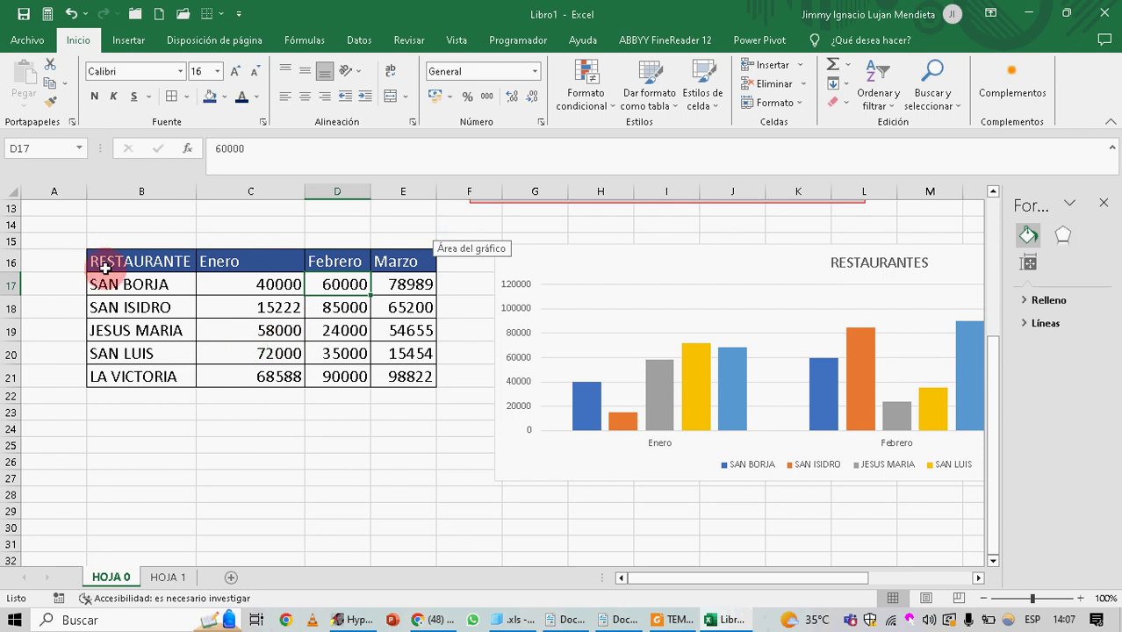
# Insert a 2-D pie chart from the full range B16:E21 and place it below the sales data
pyautogui.moveTo(103, 263); pyautogui.dragTo(412, 378)
pyautogui.click(123, 40)
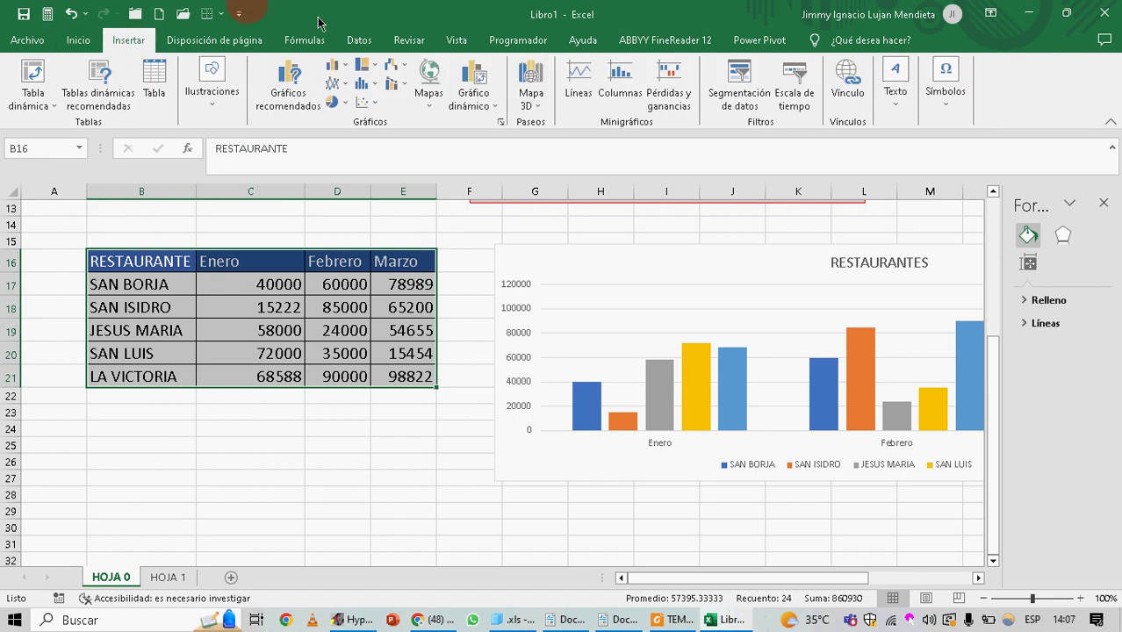
pyautogui.click(339, 102)
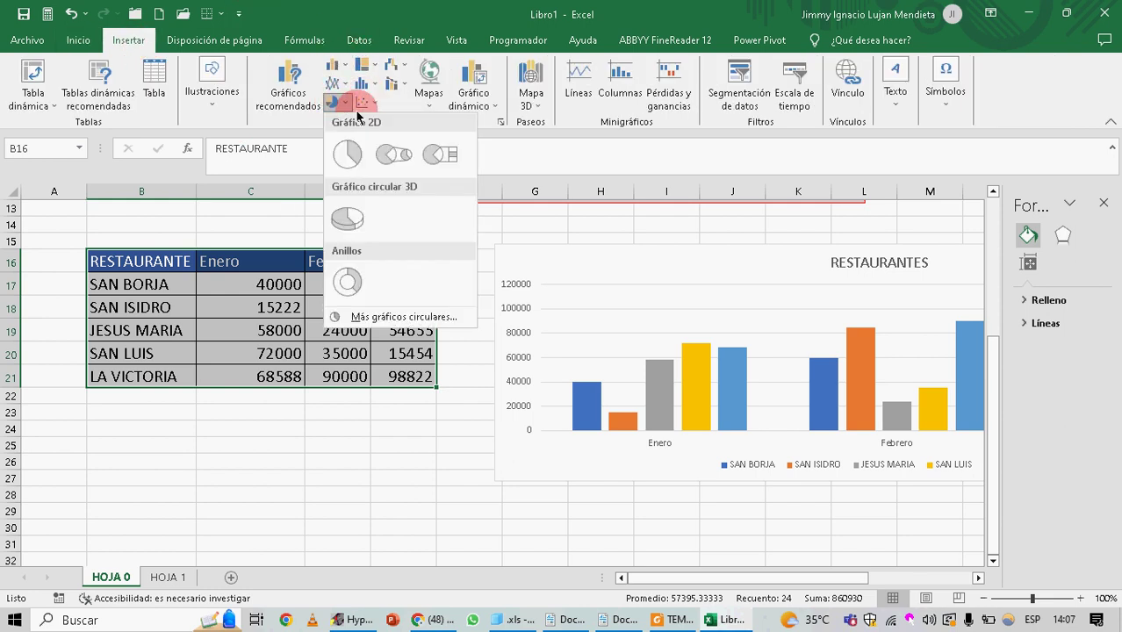
pyautogui.click(348, 156)
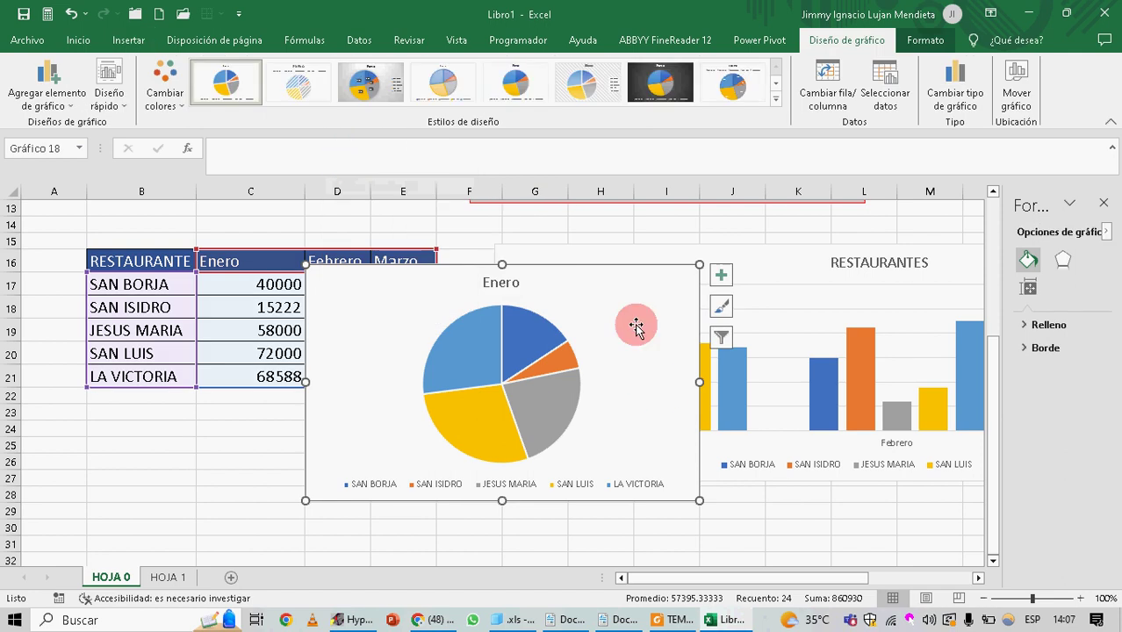
pyautogui.scroll(-1, 629, 294)
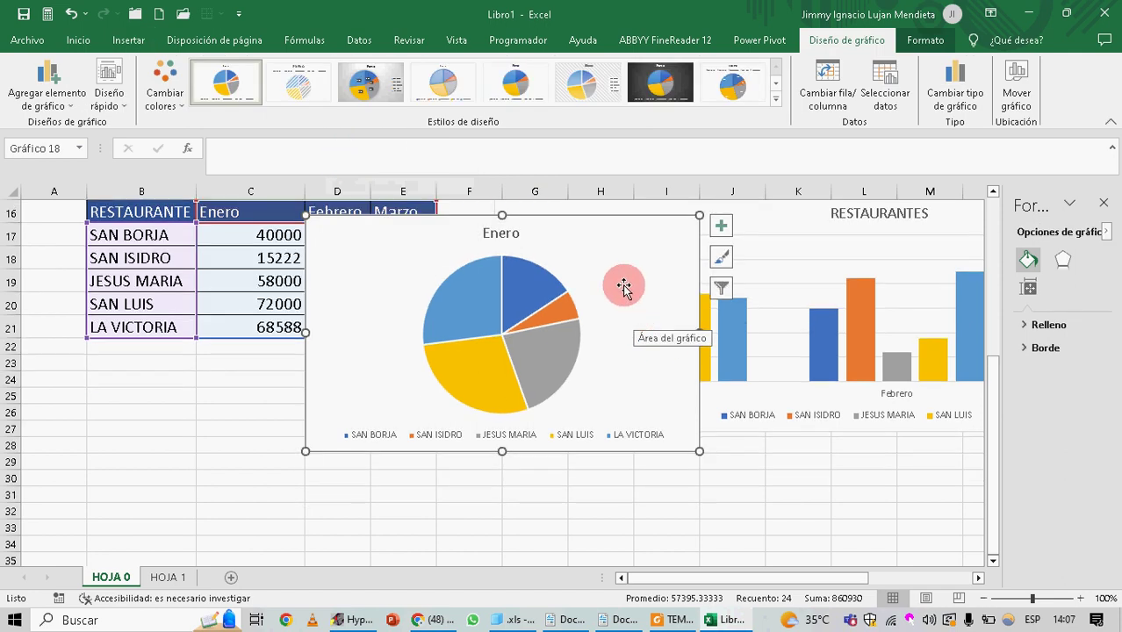
pyautogui.moveTo(624, 287); pyautogui.dragTo(399, 391)
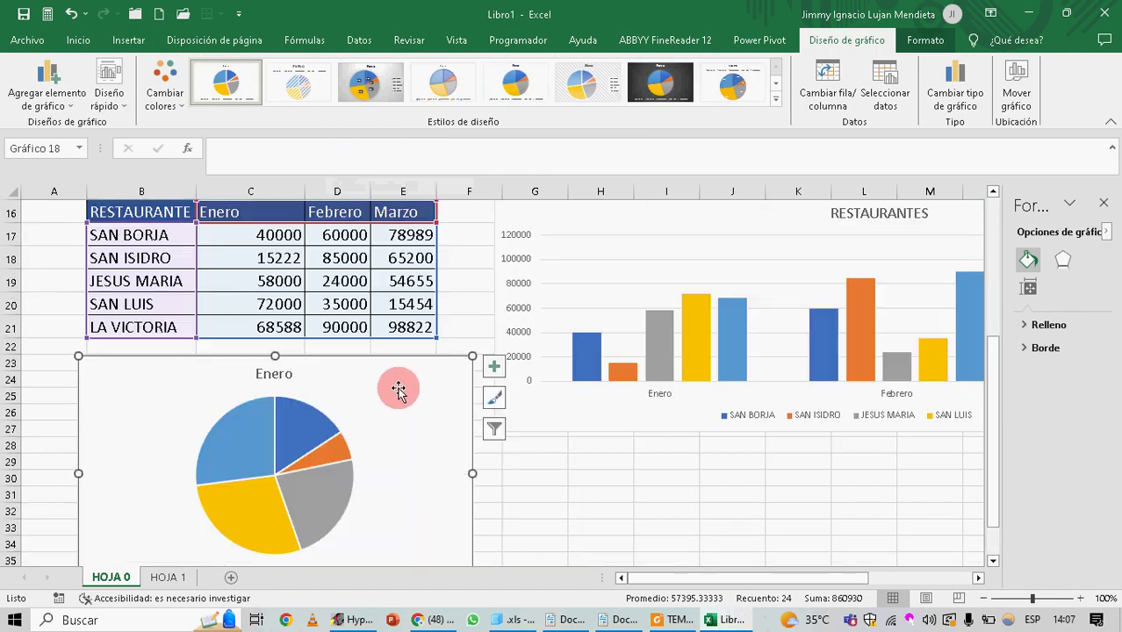
# Compare the Enero pie chart with the three month columns of the source data above it
pyautogui.scroll(-1, 399, 391)
pyautogui.scroll(1, 398, 387)
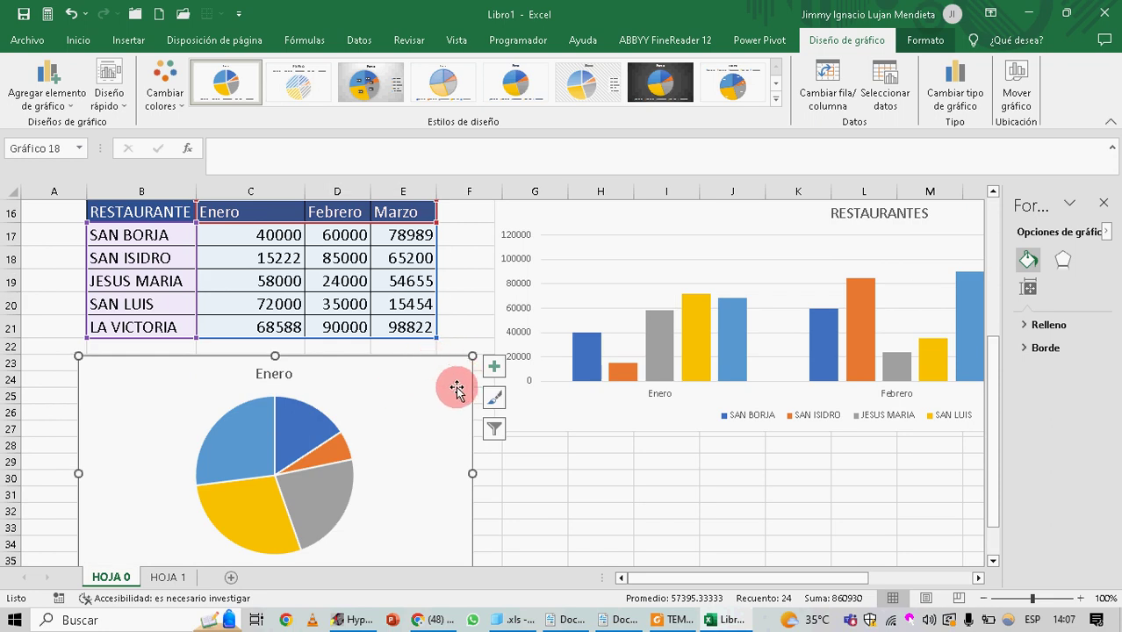
pyautogui.scroll(-1, 329, 334)
pyautogui.scroll(1, 325, 315)
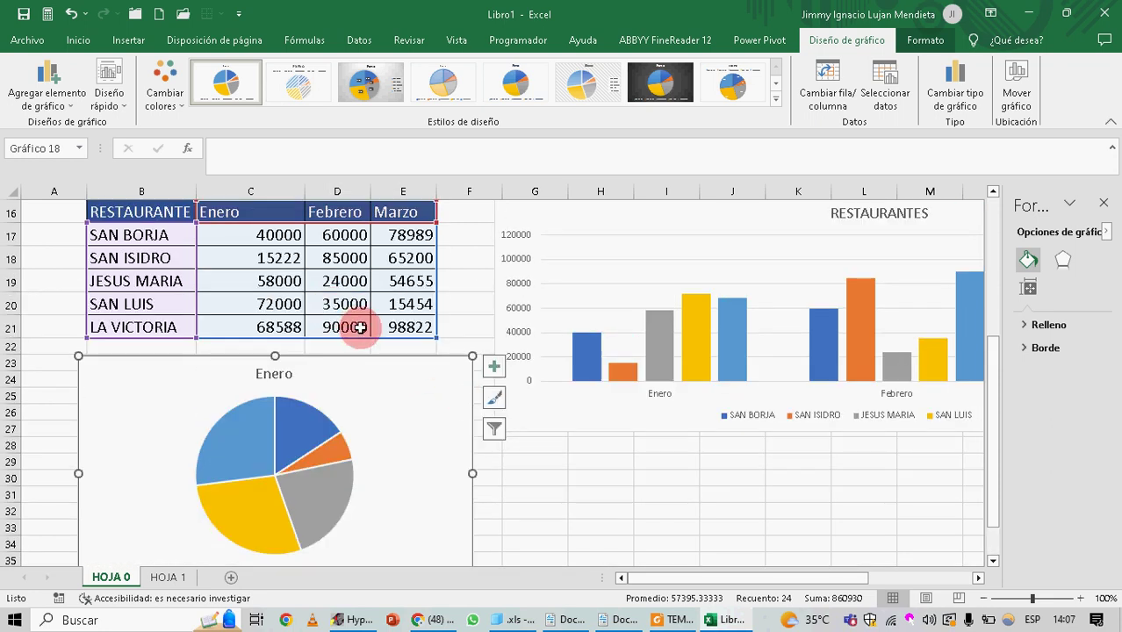
pyautogui.scroll(-1, 396, 373)
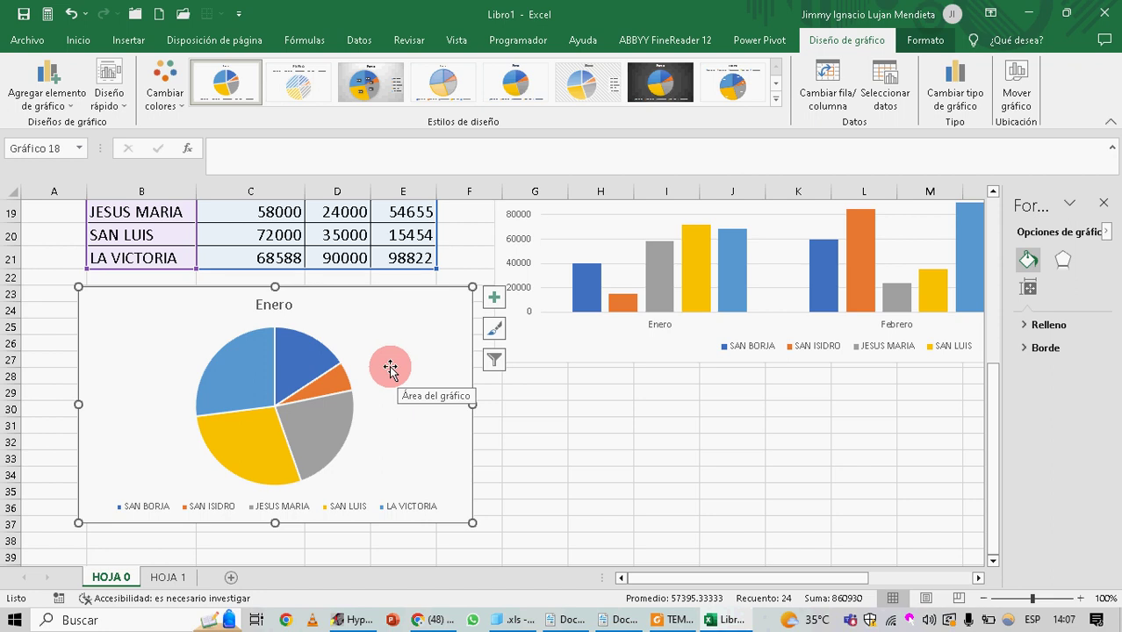
pyautogui.scroll(1, 390, 368)
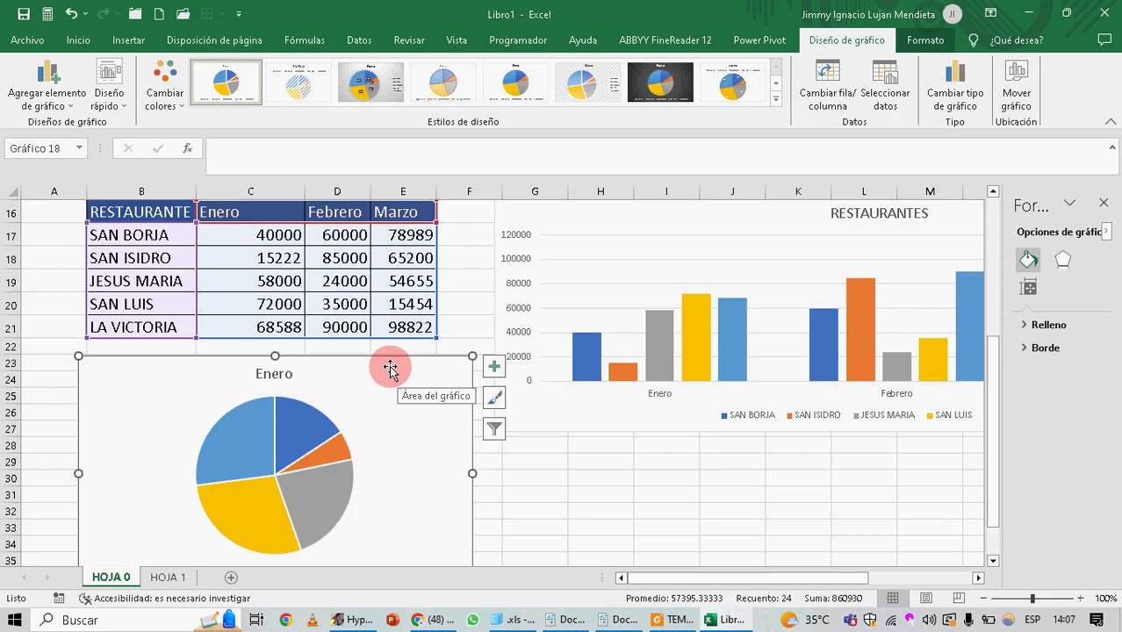
pyautogui.scroll(-1, 390, 369)
pyautogui.scroll(2, 379, 358)
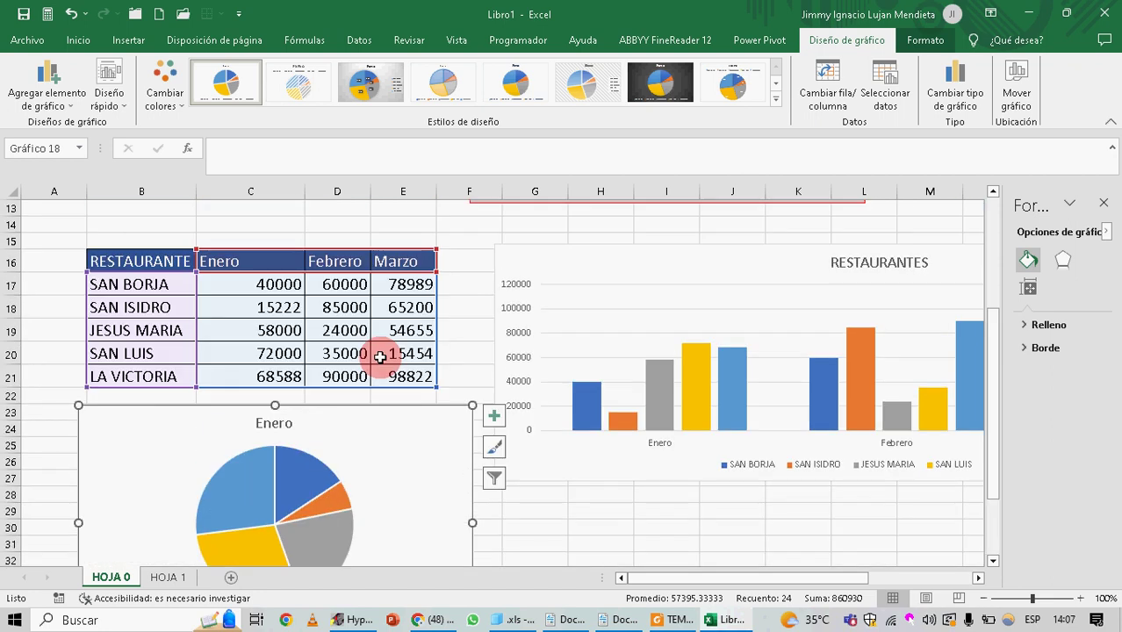
pyautogui.scroll(-1, 378, 358)
pyautogui.scroll(-1, 377, 359)
pyautogui.scroll(1, 356, 366)
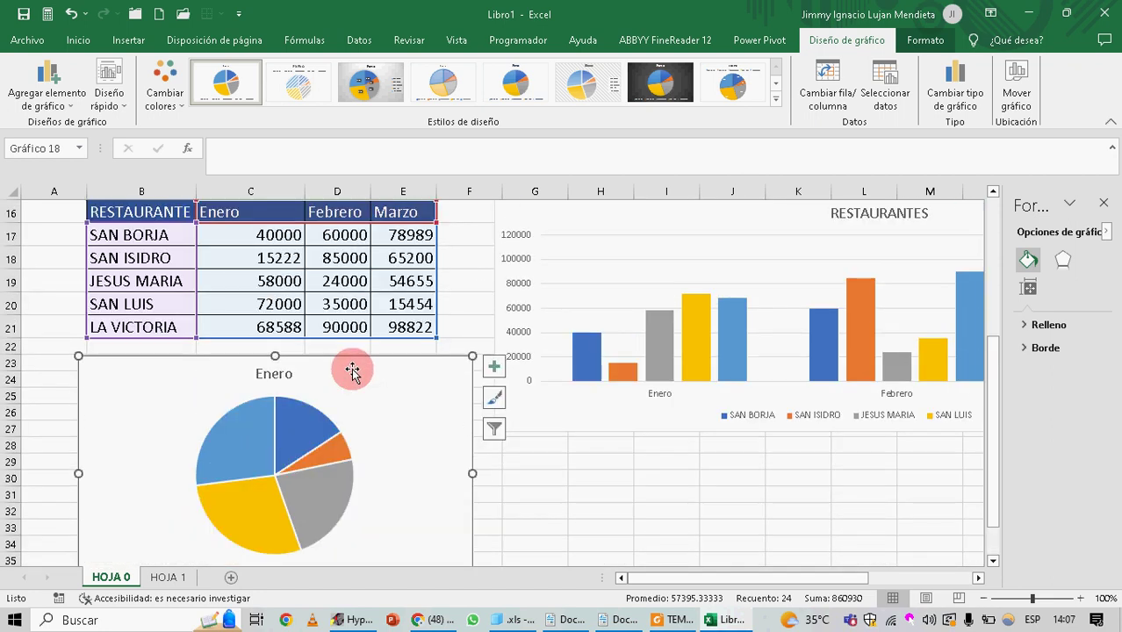
pyautogui.scroll(-1, 318, 389)
# Select the pie's Enero series and its SAN BORJA slice to check which source cells and values the slices represent
pyautogui.click(277, 369)
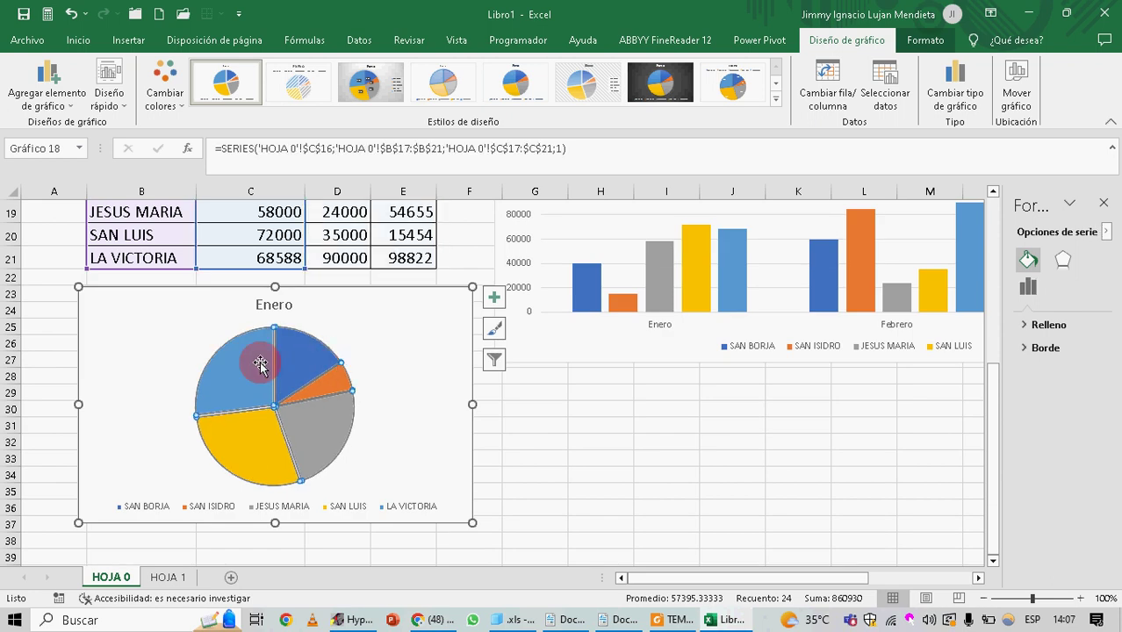
pyautogui.scroll(2, 259, 364)
pyautogui.moveTo(298, 460); pyautogui.dragTo(296, 454)
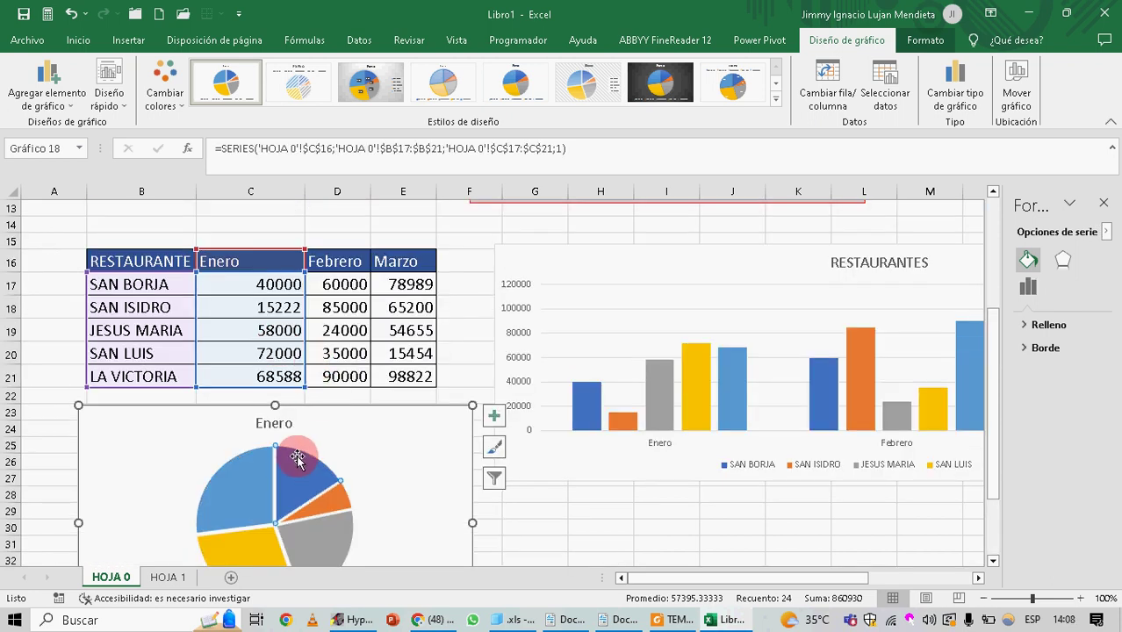
pyautogui.scroll(-1, 353, 403)
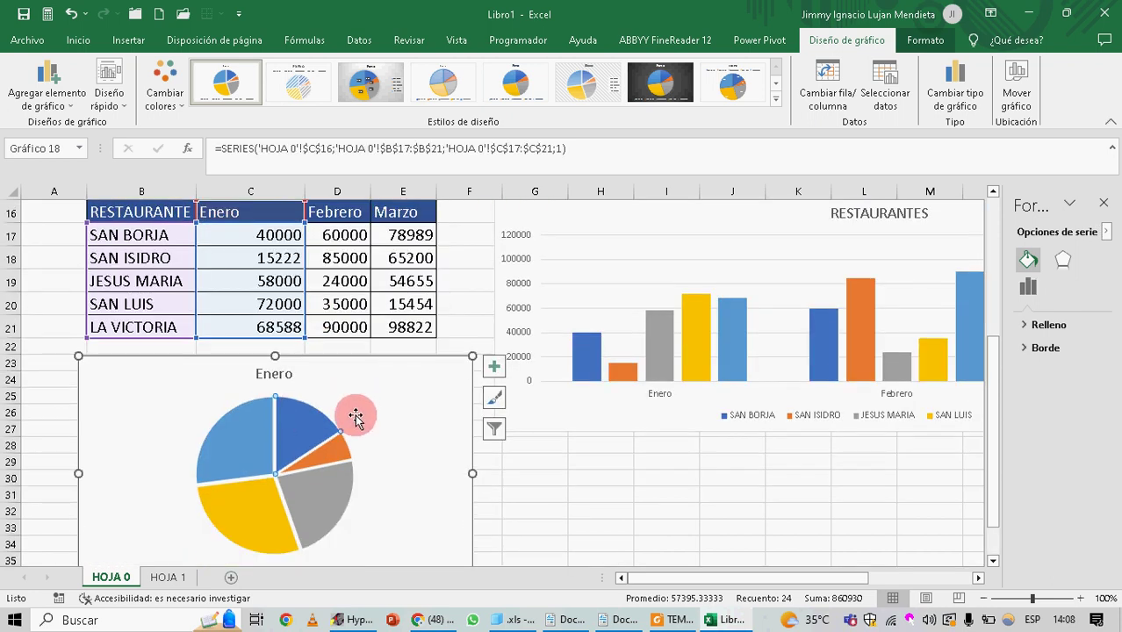
pyautogui.scroll(-1, 354, 412)
pyautogui.scroll(2, 347, 406)
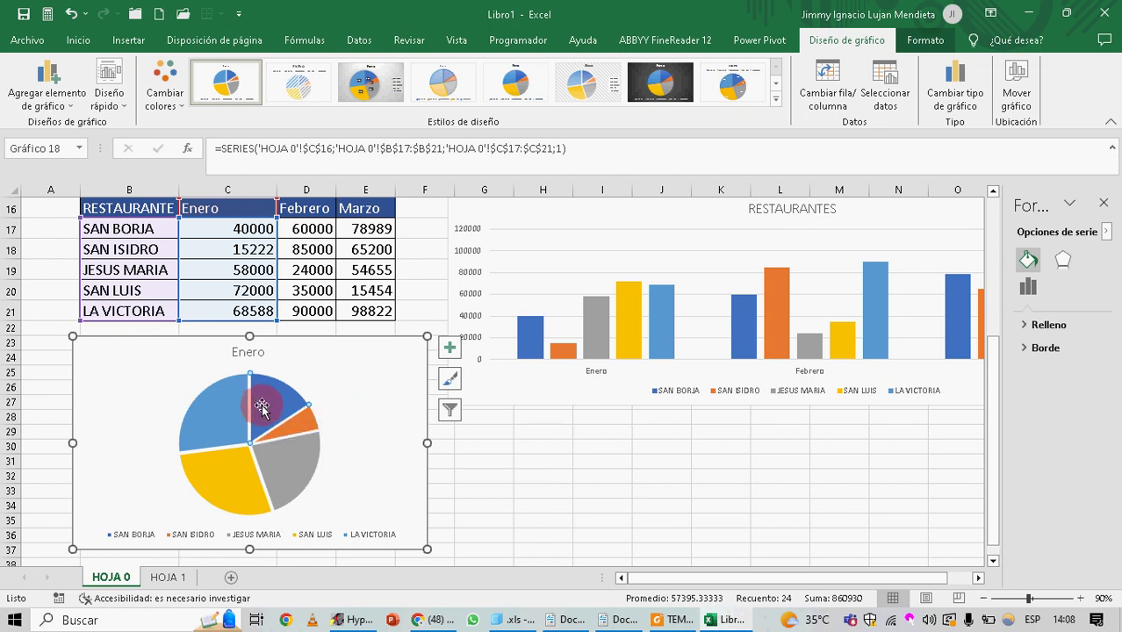
pyautogui.click(314, 452)
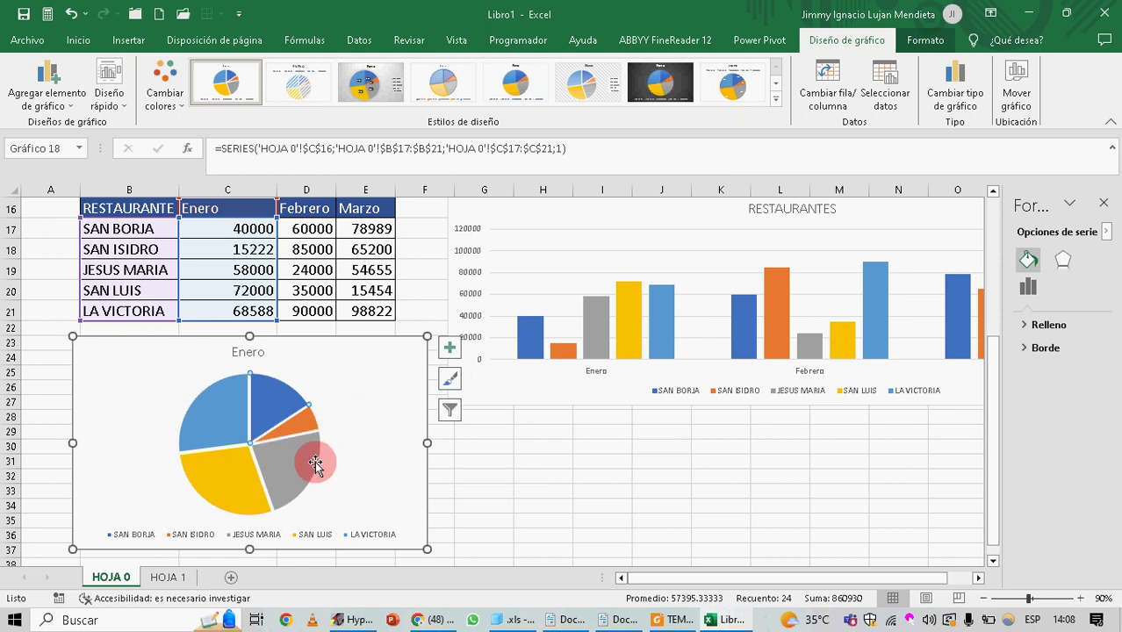
pyautogui.click(264, 406)
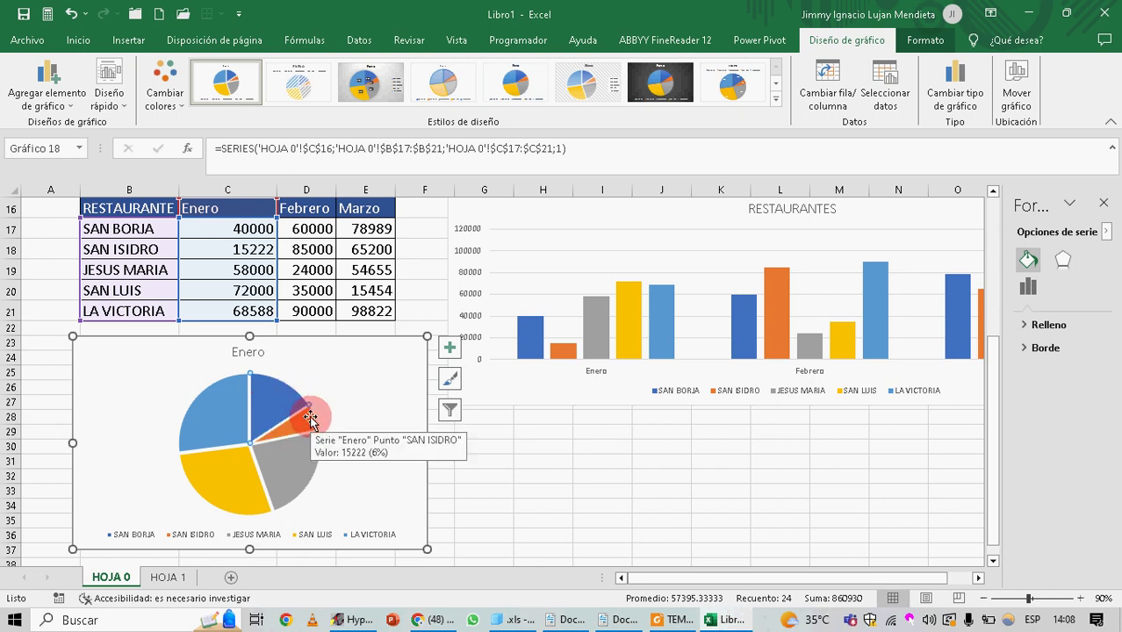
# Select the SAN ISIDRO slice of the Enero pie and compare the neighbouring slices with the Enero source cells
pyautogui.click(303, 428)
pyautogui.moveTo(302, 428)
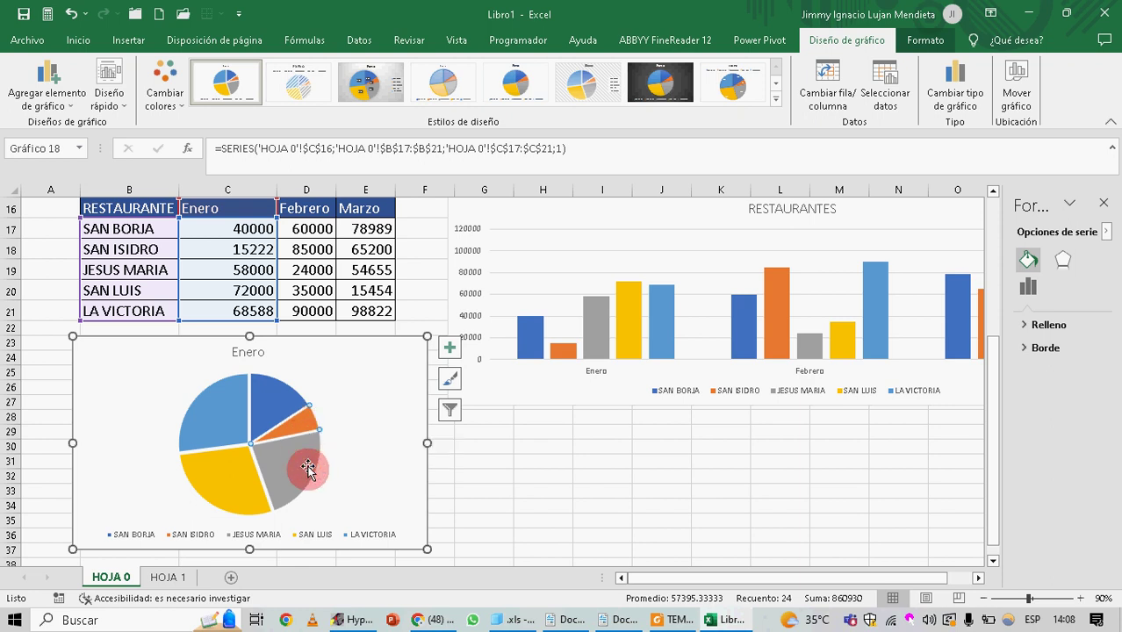
pyautogui.scroll(-1, 284, 433)
pyautogui.scroll(1, 285, 433)
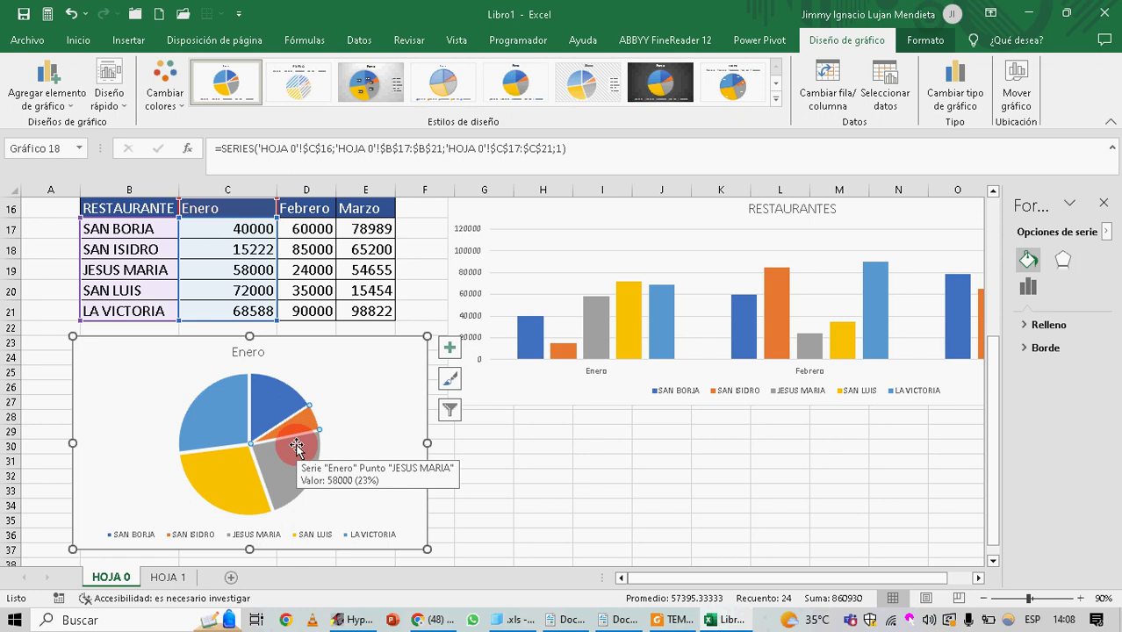
pyautogui.scroll(1, 301, 454)
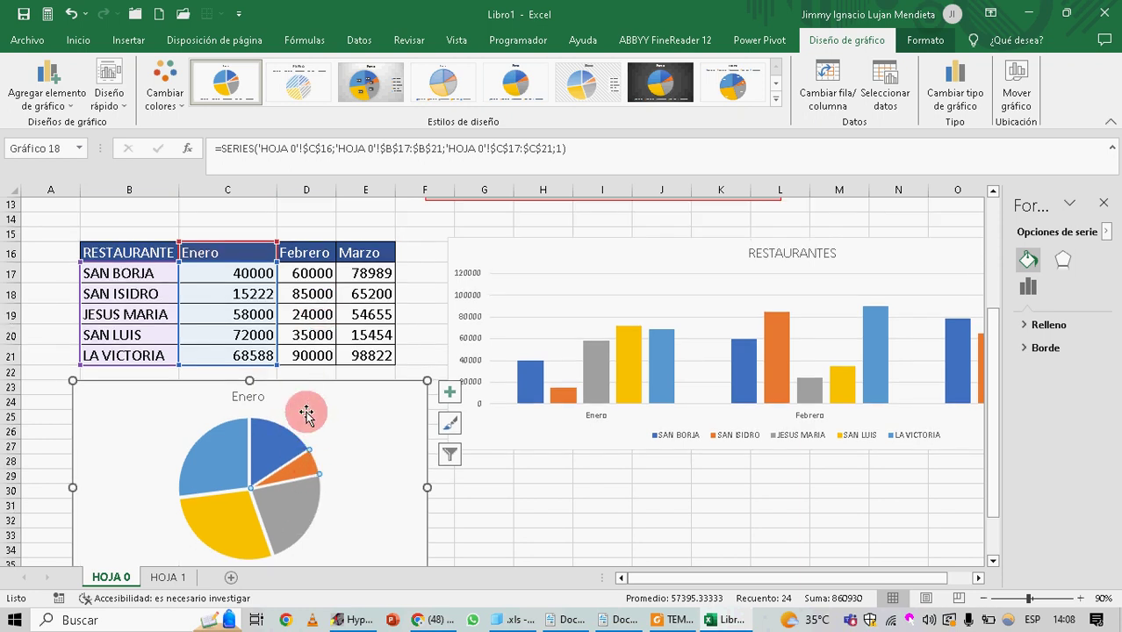
pyautogui.scroll(-2, 305, 430)
pyautogui.scroll(1, 348, 528)
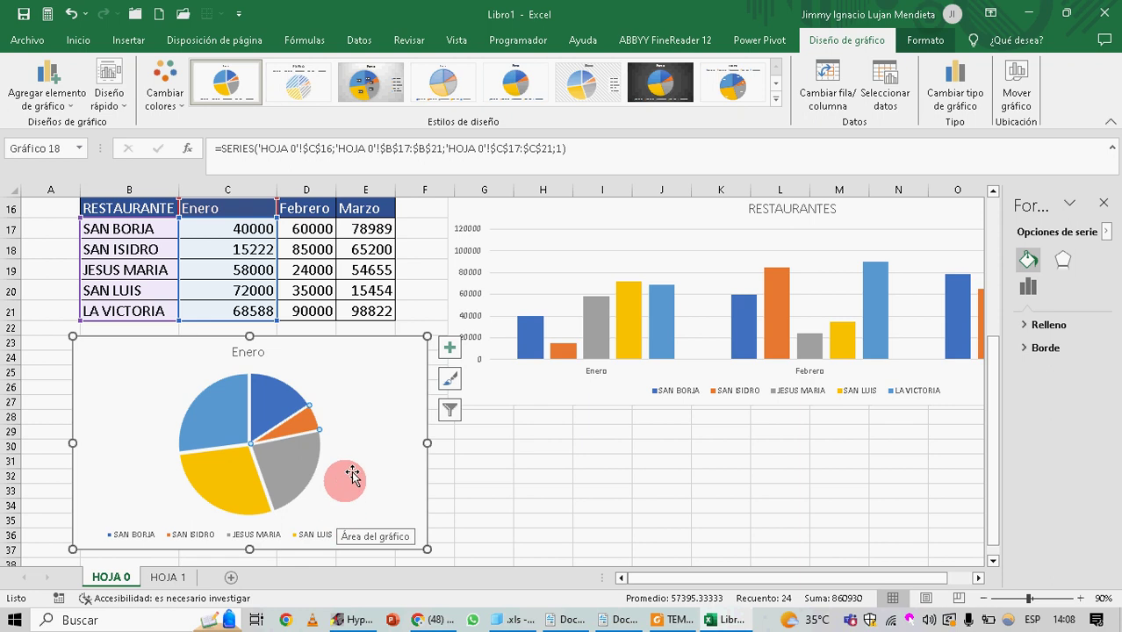
# Add data labels to the Enero pie chart below the sales data
pyautogui.click(539, 459)
pyautogui.click(320, 372)
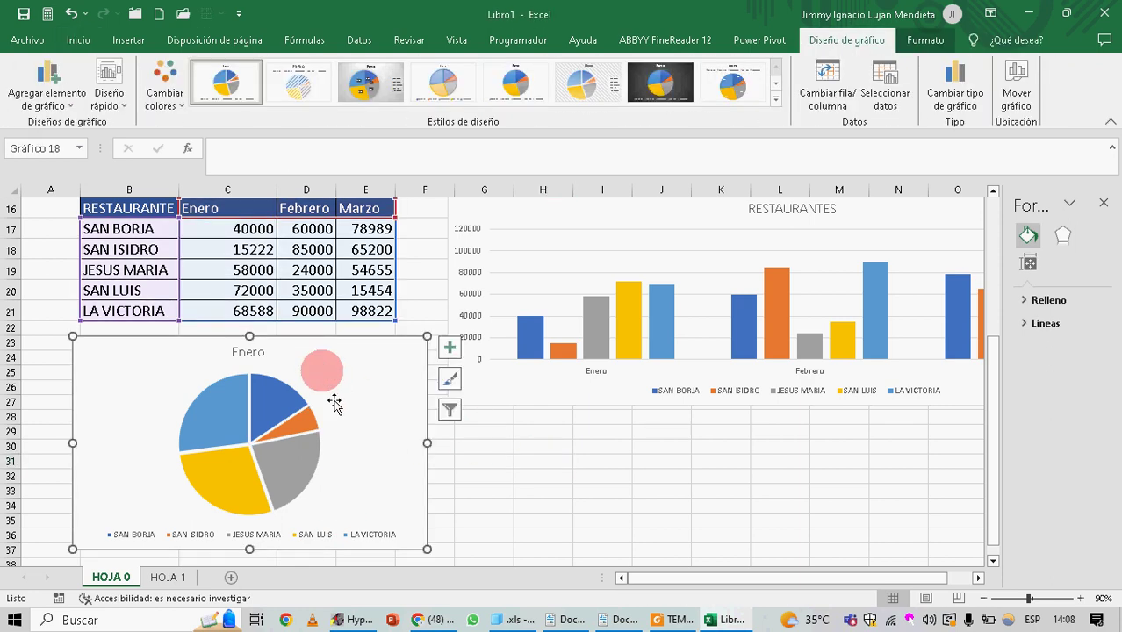
pyautogui.click(303, 389)
pyautogui.click(513, 511)
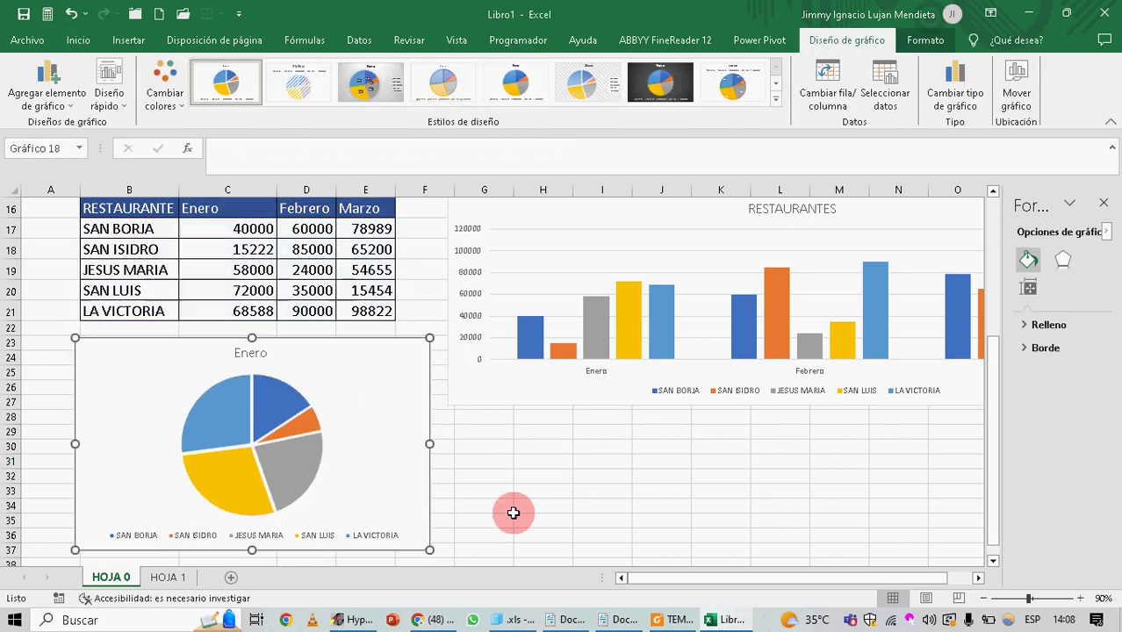
pyautogui.click(366, 368)
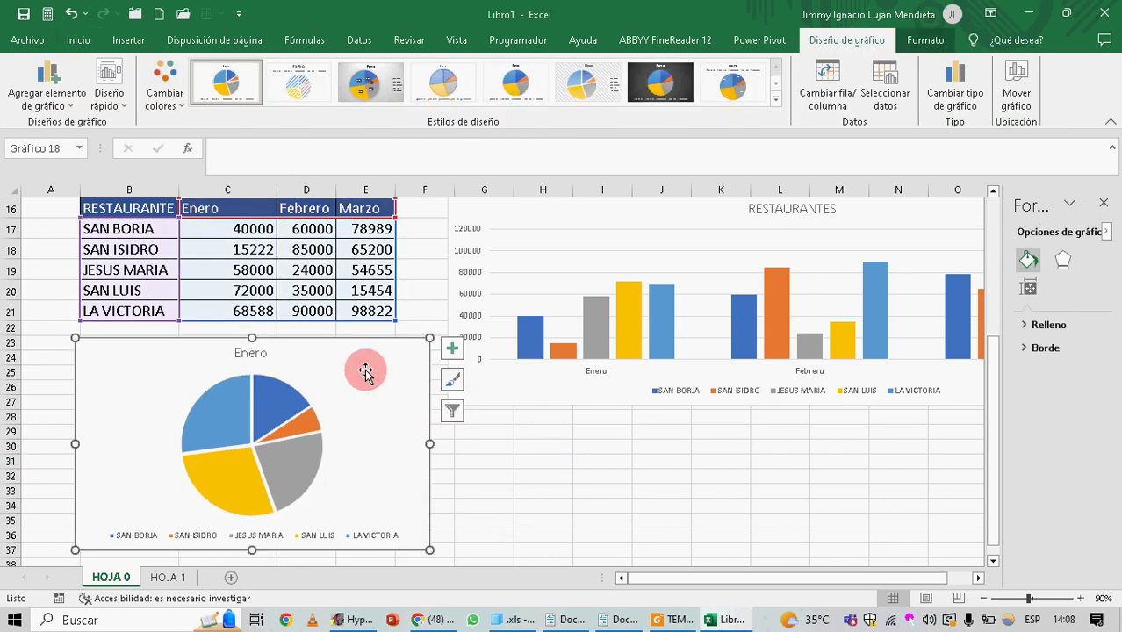
pyautogui.click(452, 349)
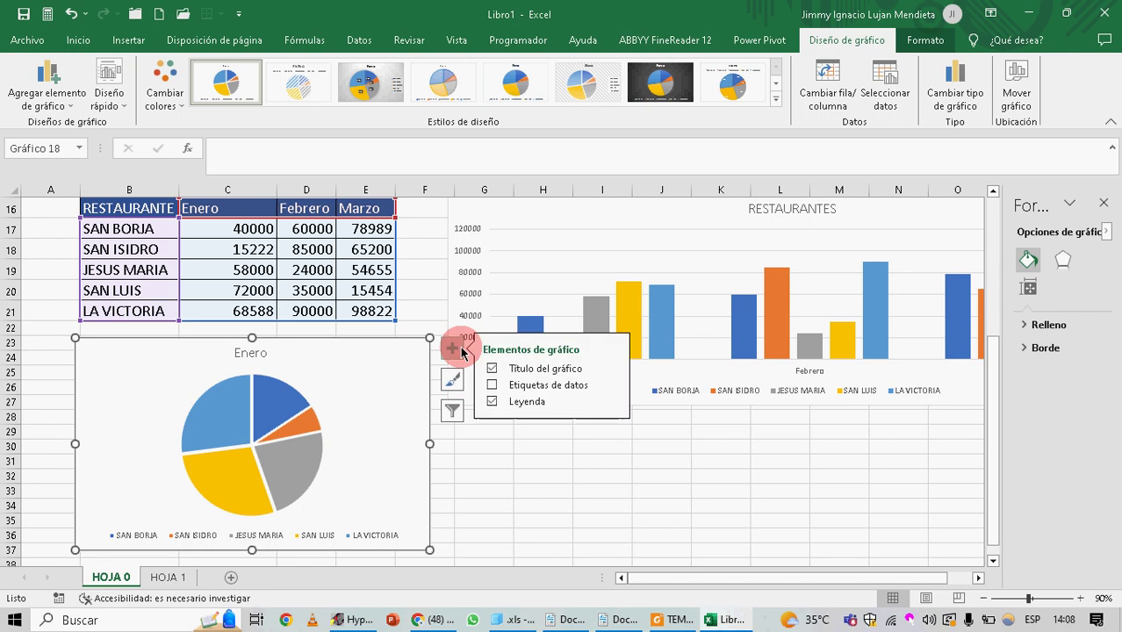
pyautogui.click(492, 386)
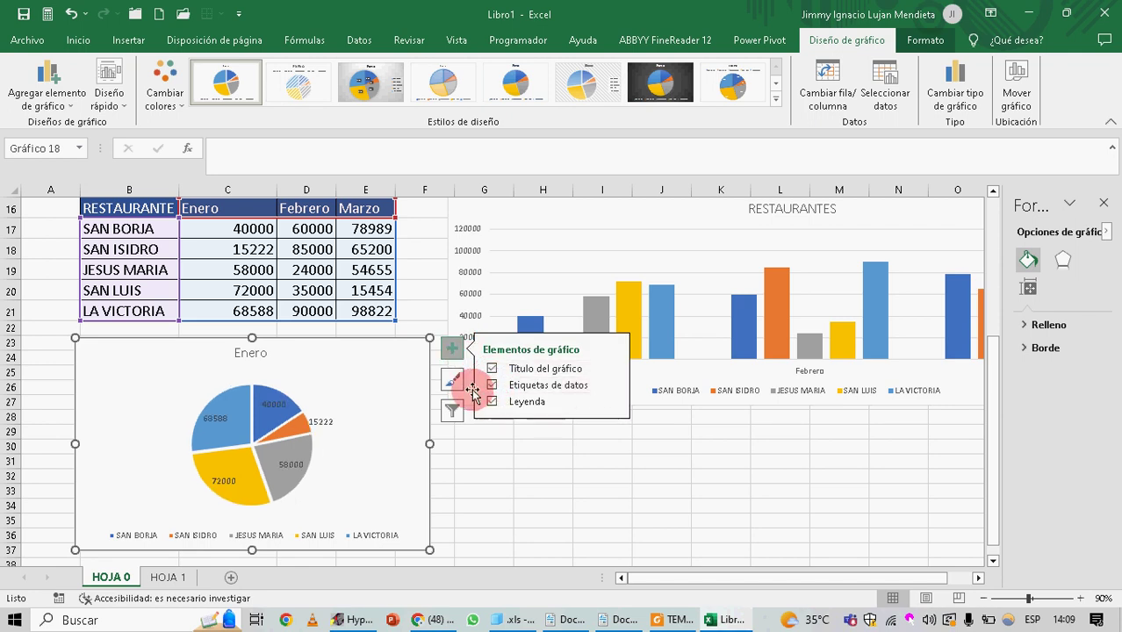
pyautogui.click(461, 376)
pyautogui.click(340, 416)
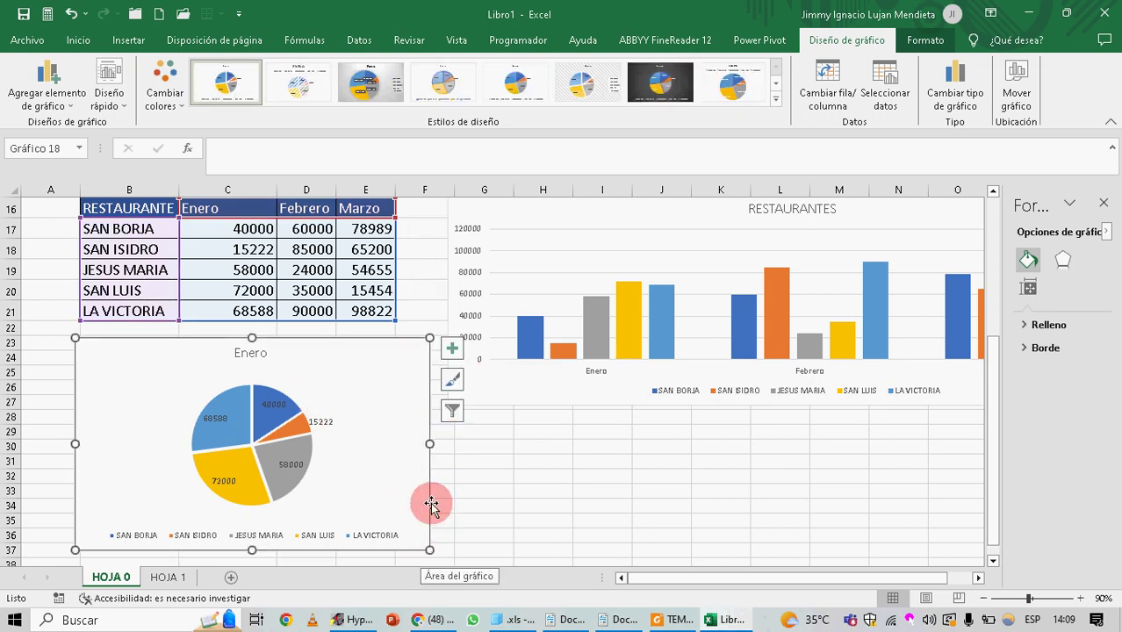
# Compare the Enero pie's data labels with the source values and review which chart elements are enabled
pyautogui.scroll(1, 432, 502)
pyautogui.scroll(1, 460, 442)
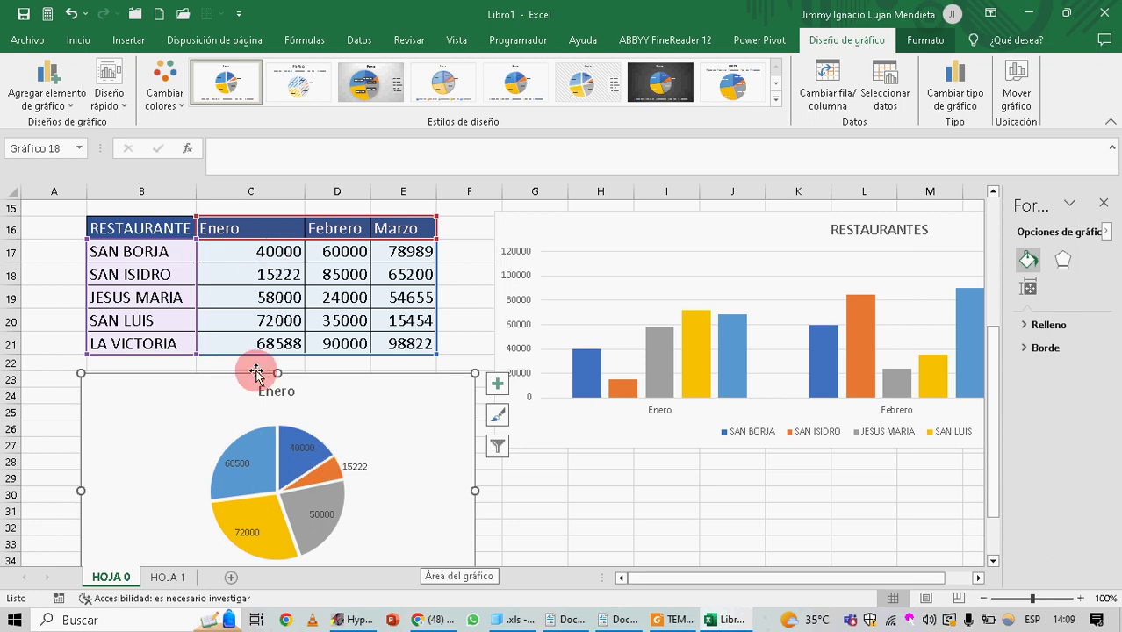
pyautogui.scroll(-1, 383, 429)
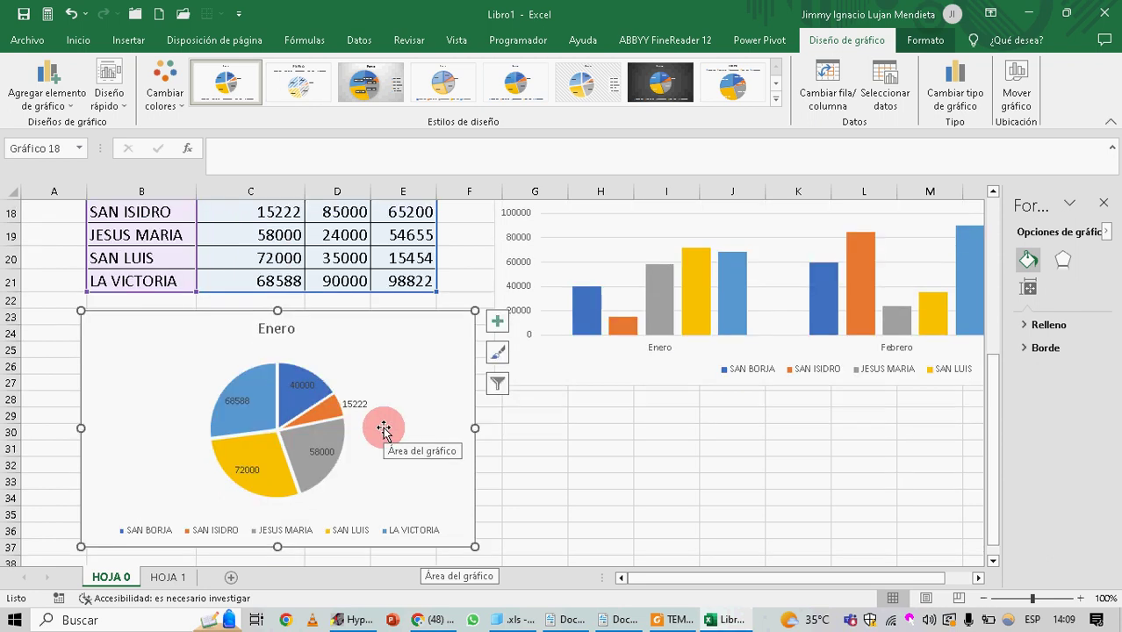
pyautogui.scroll(1, 383, 428)
pyautogui.scroll(-1, 383, 429)
pyautogui.scroll(1, 383, 429)
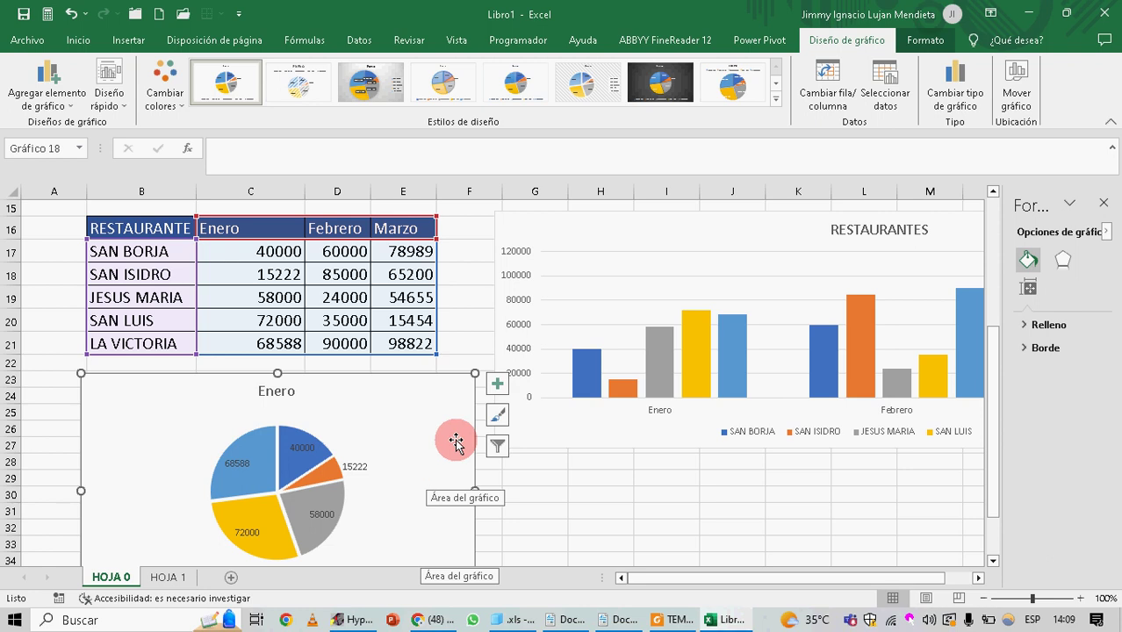
pyautogui.click(498, 384)
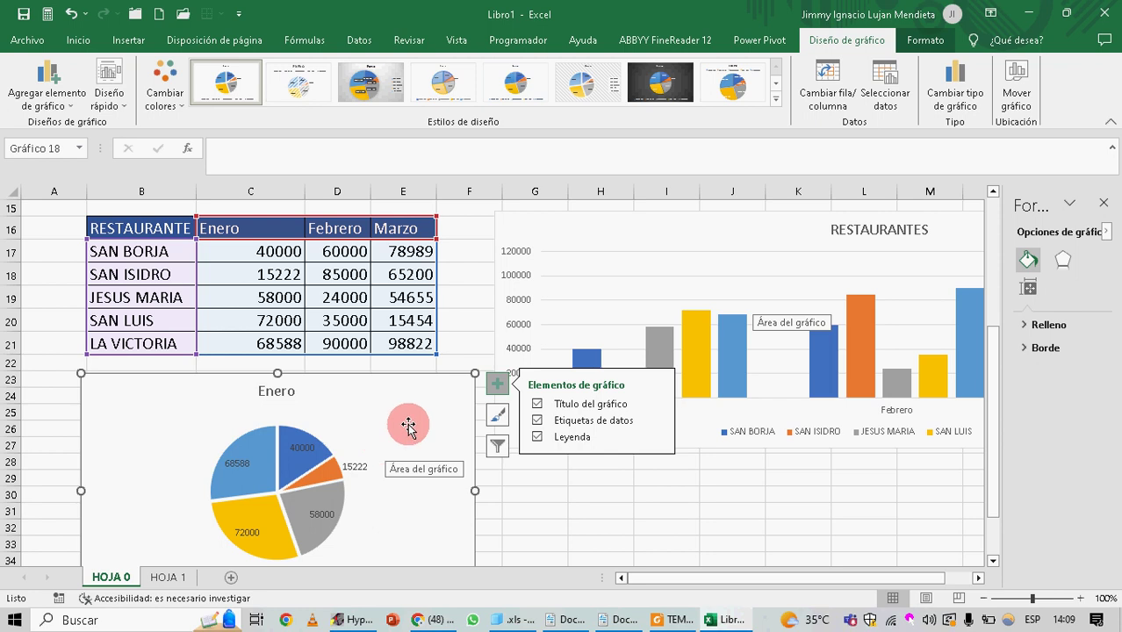
pyautogui.click(506, 508)
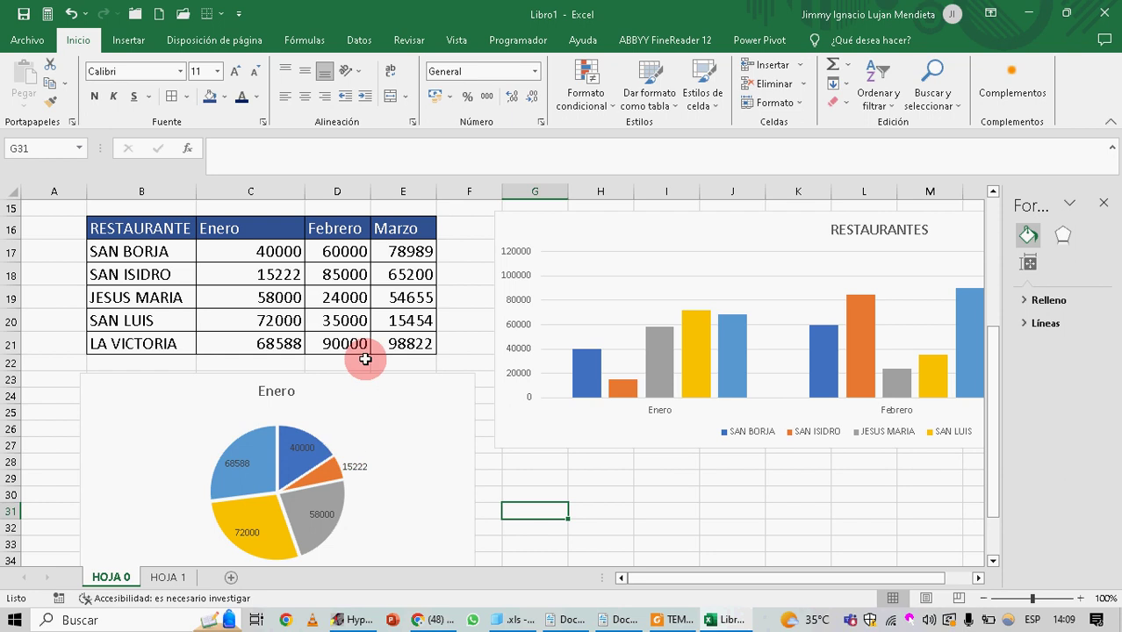
# Select the range B16:C21 to show the restaurant and Enero cells that the pie chart represents
pyautogui.scroll(-1, 338, 447)
pyautogui.scroll(1, 338, 453)
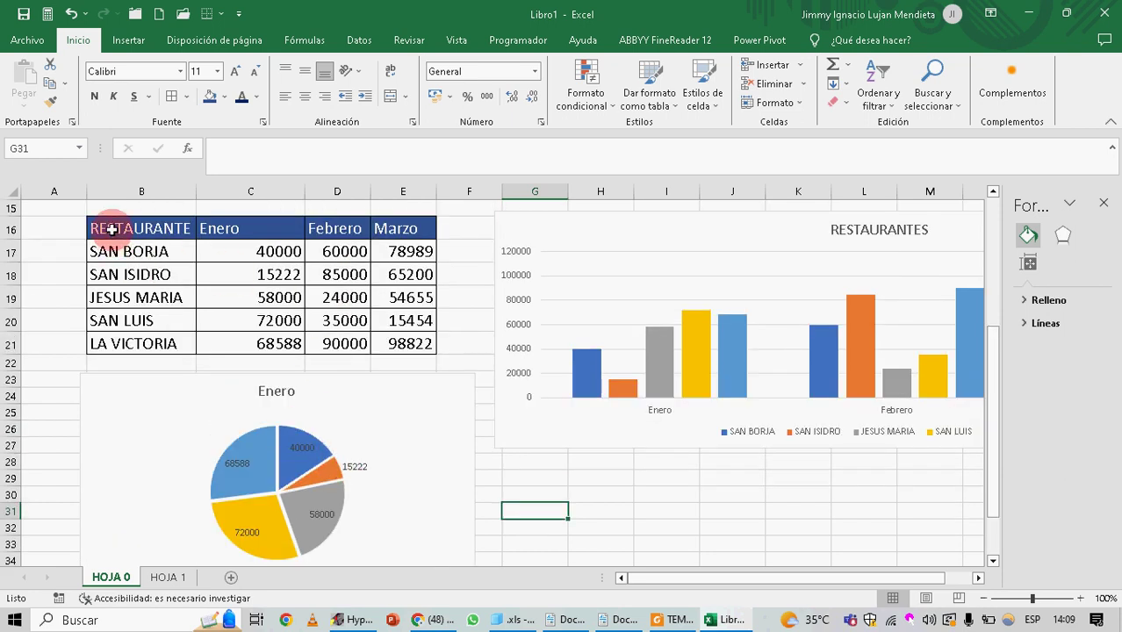
pyautogui.moveTo(112, 227); pyautogui.dragTo(252, 347)
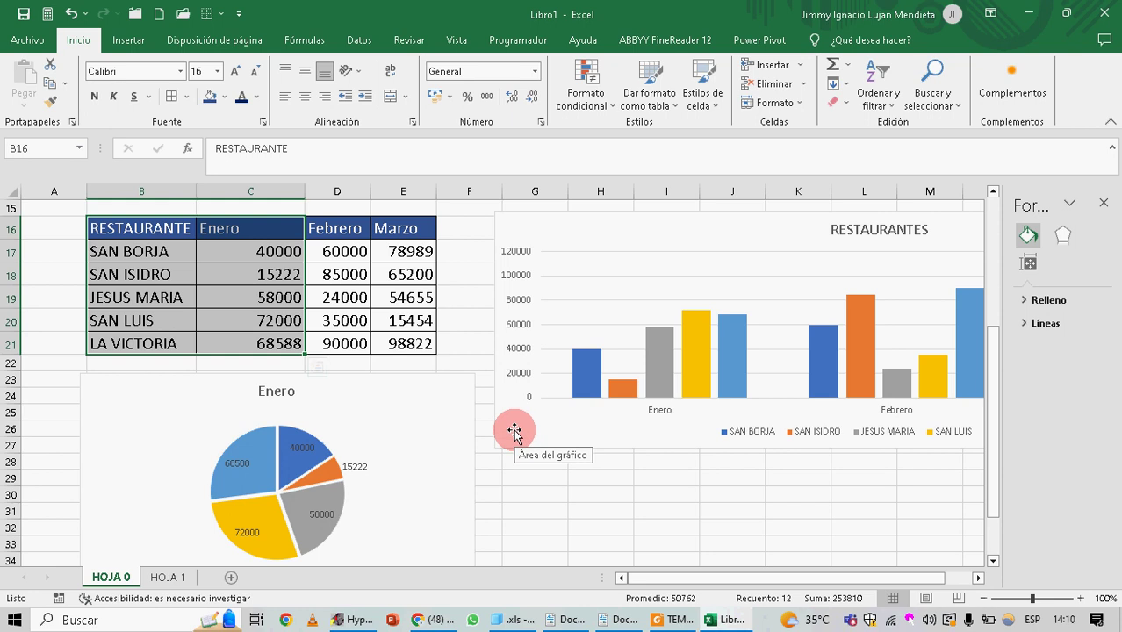
# Switch the rows and columns of the Enero pie chart so its slices represent months
pyautogui.click(438, 438)
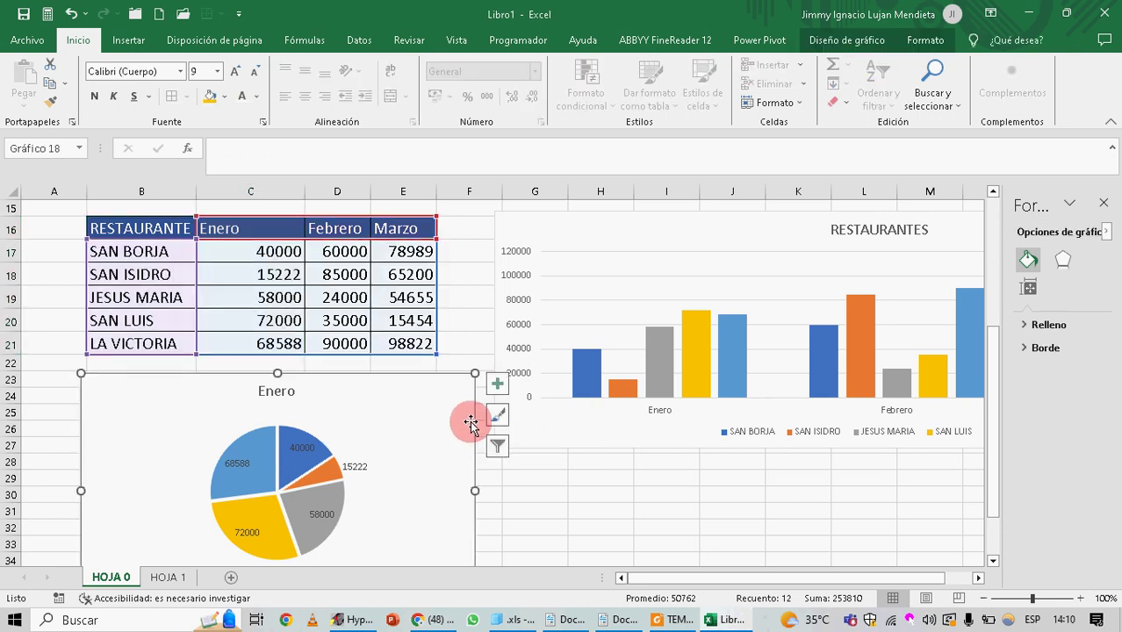
pyautogui.click(865, 27)
pyautogui.click(860, 12)
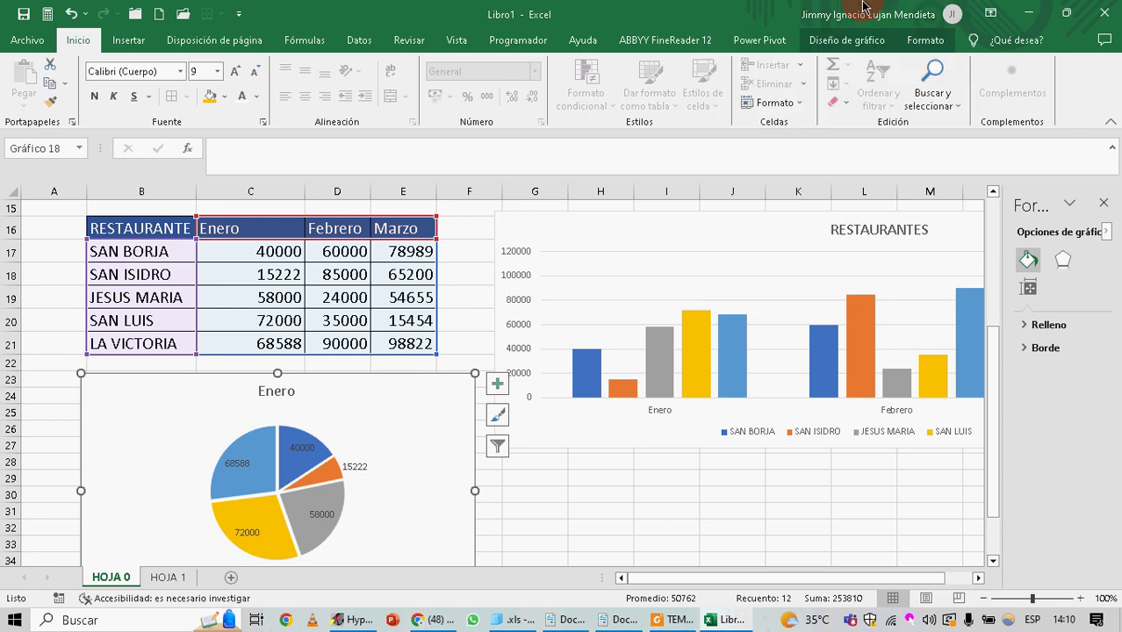
pyautogui.click(793, 7)
pyautogui.click(926, 40)
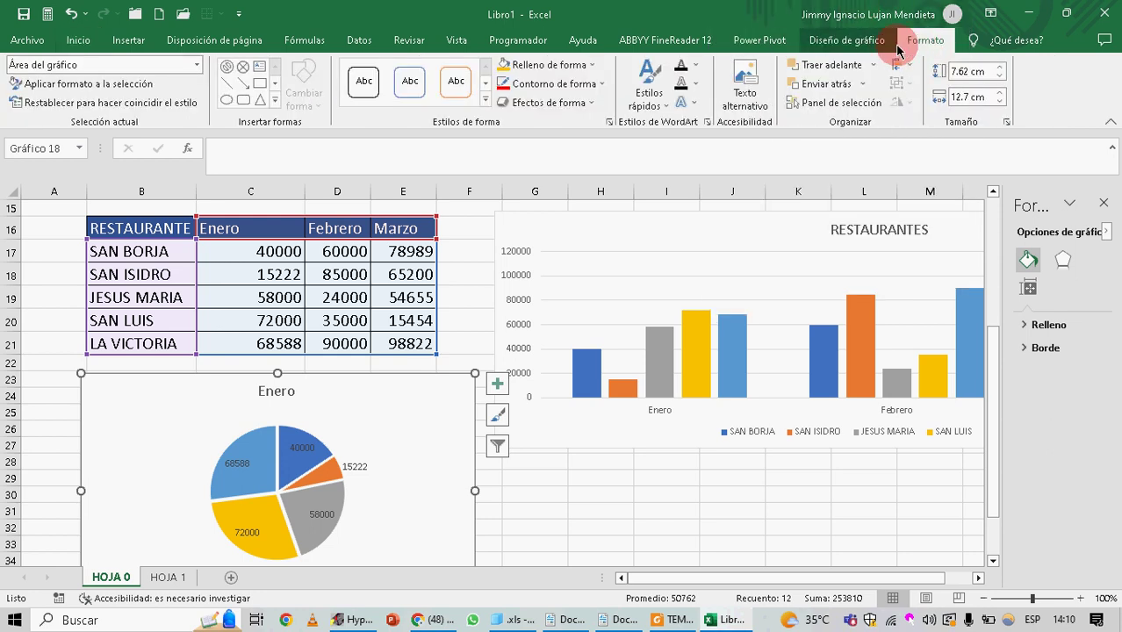
pyautogui.click(865, 40)
pyautogui.click(839, 92)
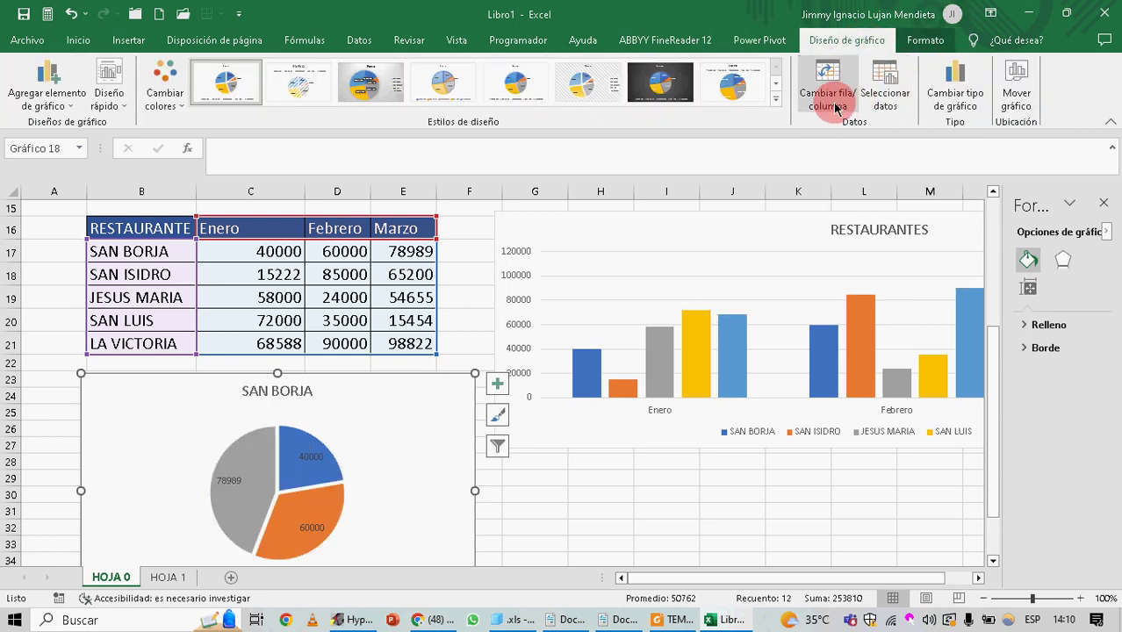
# Examine the SAN BORJA pie and its legend, selecting its series to identify the source cells in the sales data
pyautogui.scroll(-1, 338, 358)
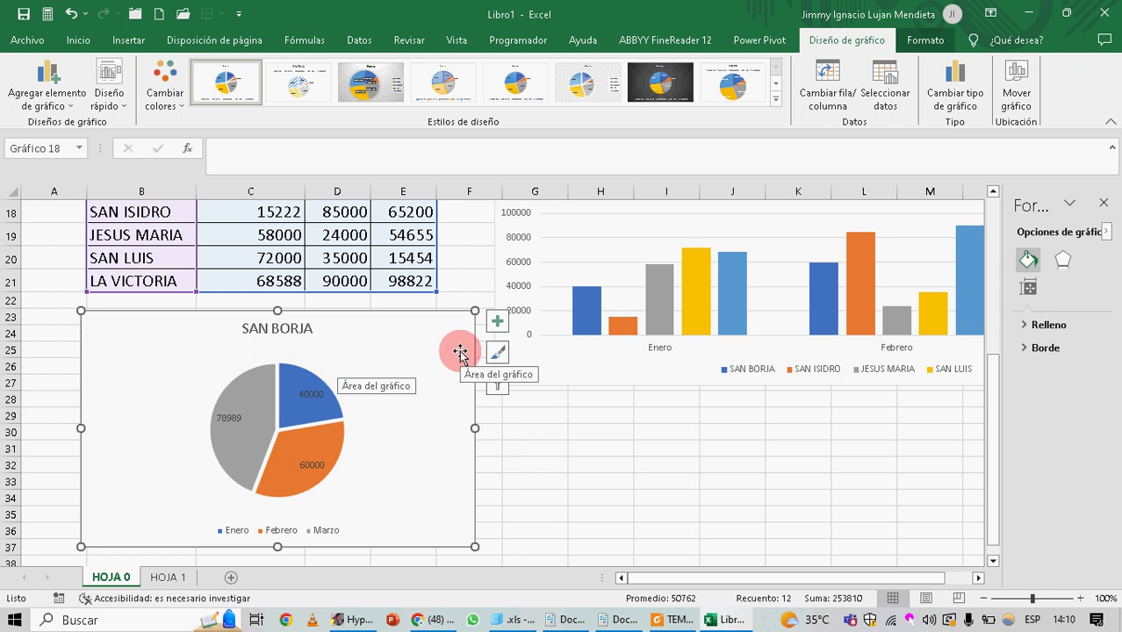
pyautogui.scroll(1, 458, 350)
pyautogui.scroll(-1, 460, 351)
pyautogui.scroll(1, 460, 351)
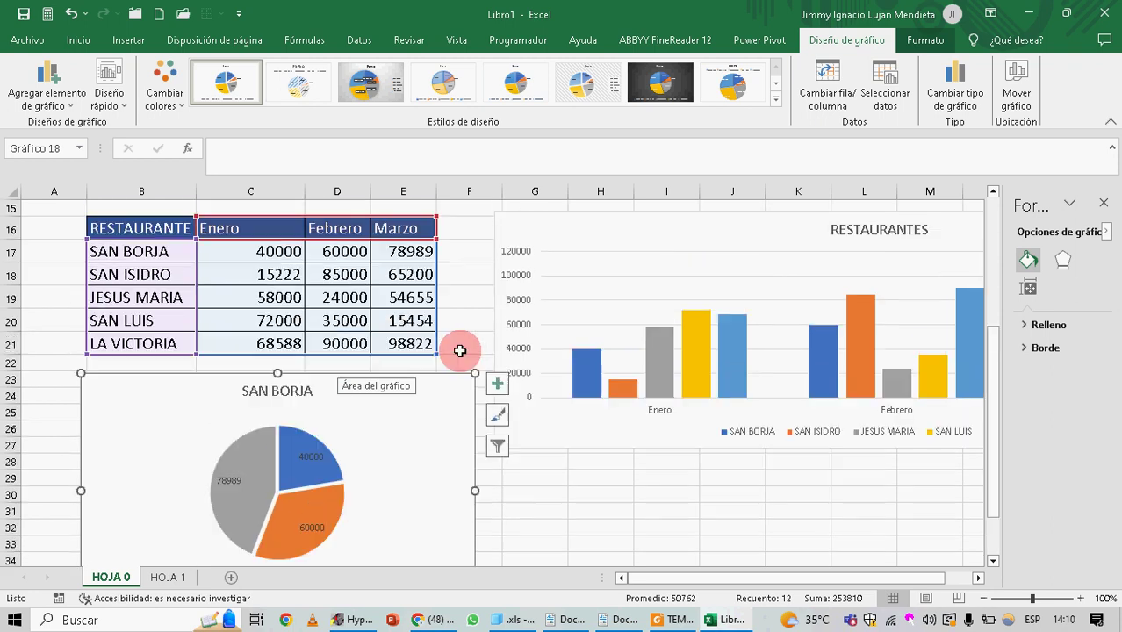
pyautogui.scroll(-1, 459, 350)
pyautogui.click(238, 401)
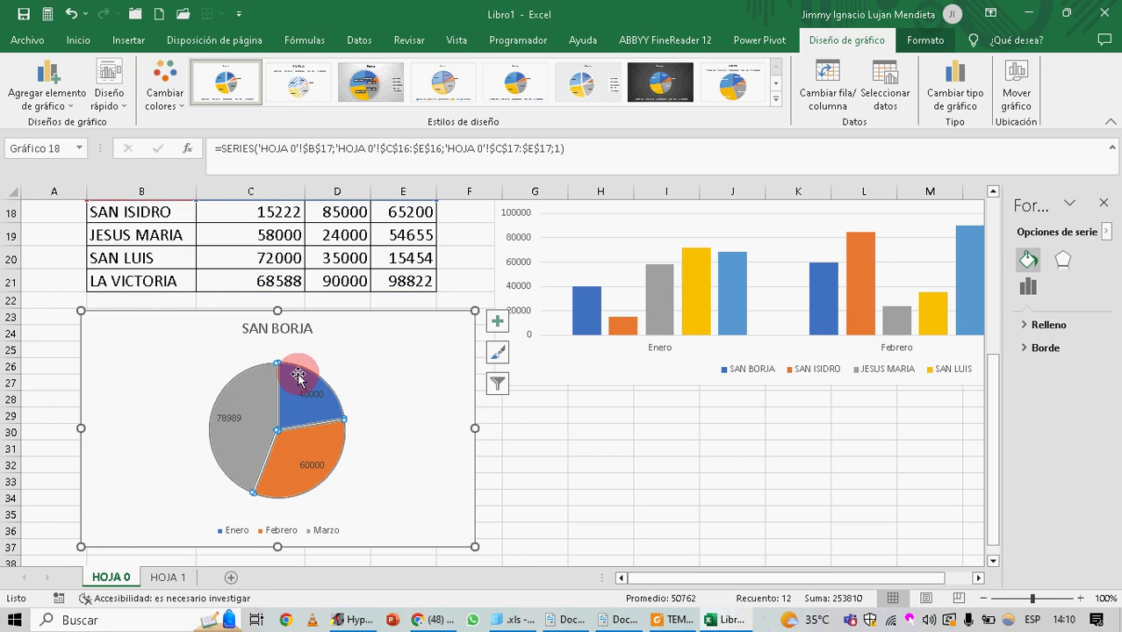
pyautogui.scroll(1, 301, 376)
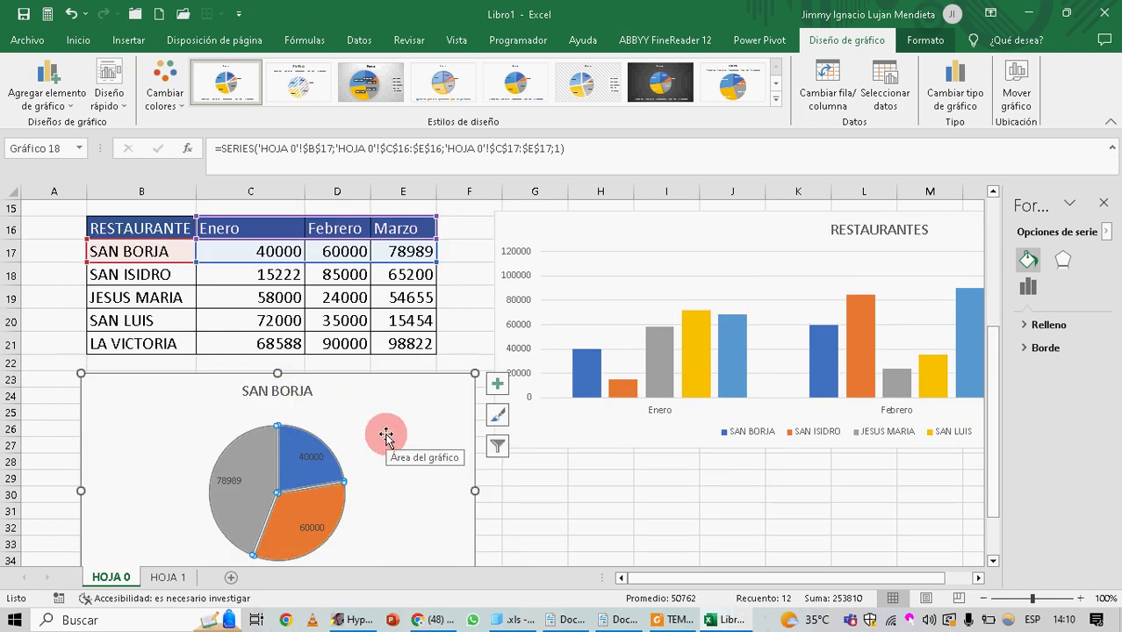
# Compare the SAN BORJA pie's slices with row 17 of the sales data and select the Febrero slice
pyautogui.moveTo(245, 513)
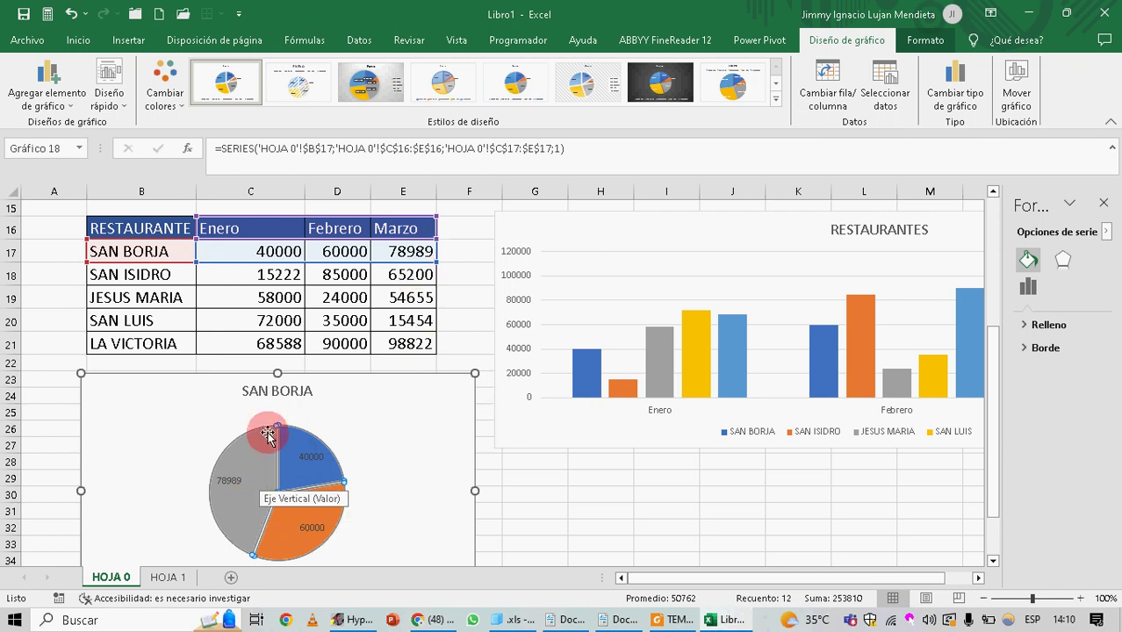
pyautogui.scroll(-1, 268, 431)
pyautogui.scroll(2, 194, 471)
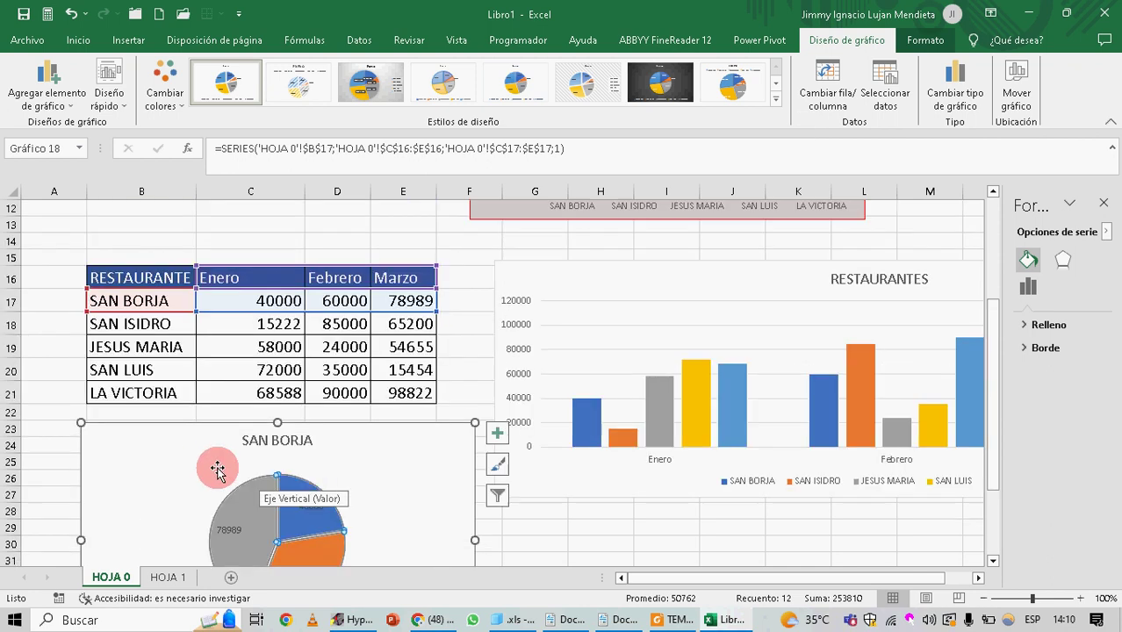
pyautogui.scroll(-2, 218, 471)
pyautogui.scroll(1, 251, 452)
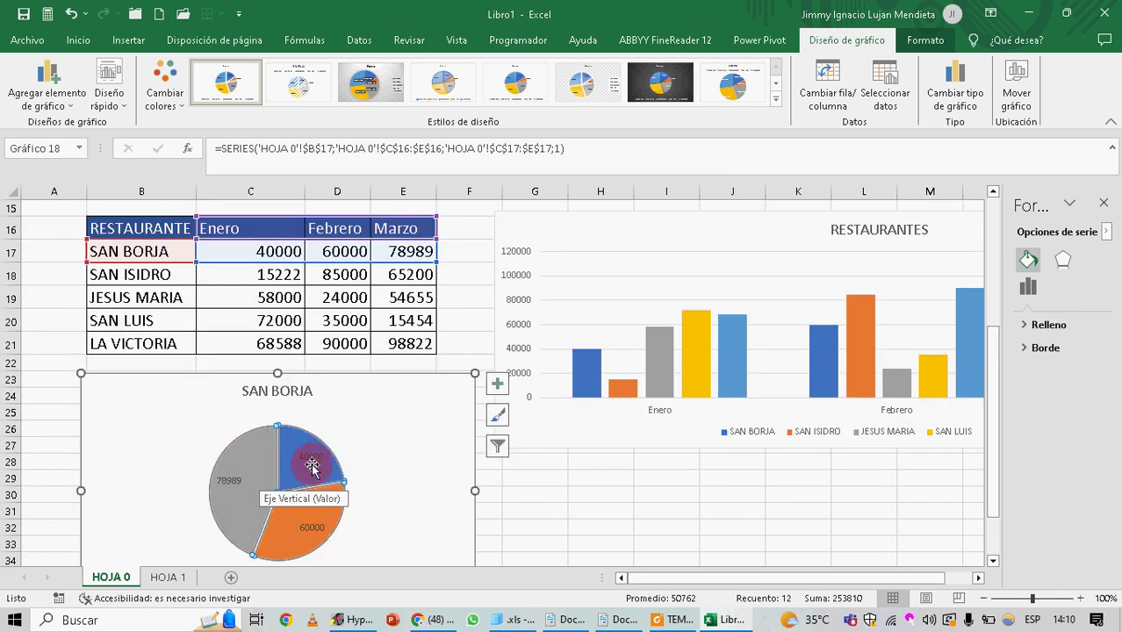
pyautogui.click(313, 451)
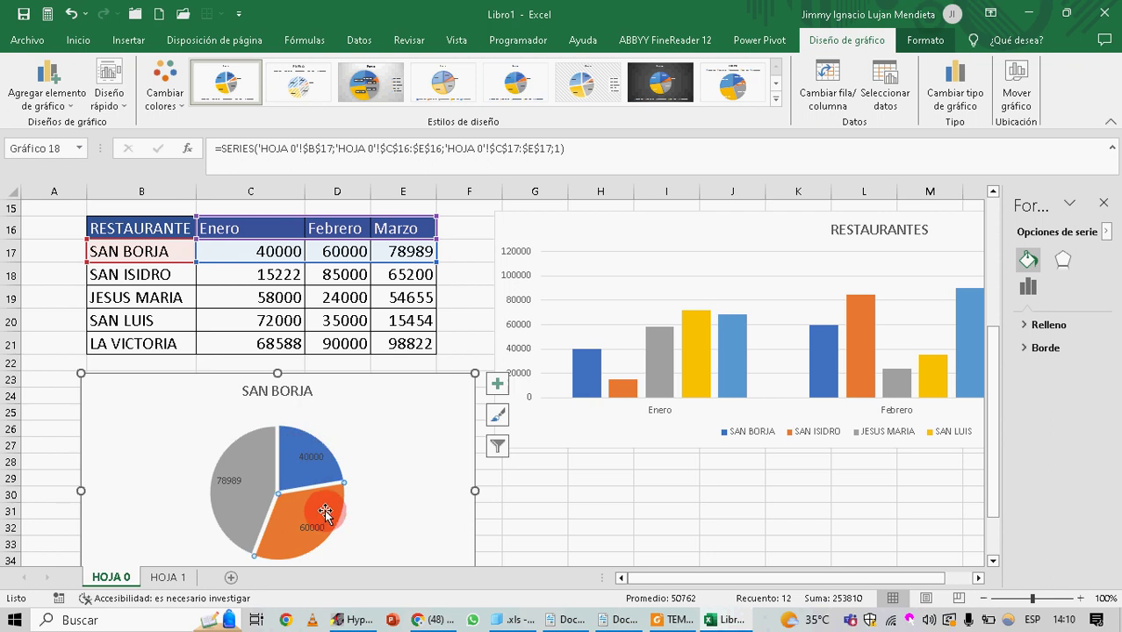
# Compare the single-restaurant SAN BORJA pie with the RESTAURANTES column chart and the full sales data
pyautogui.moveTo(336, 536)
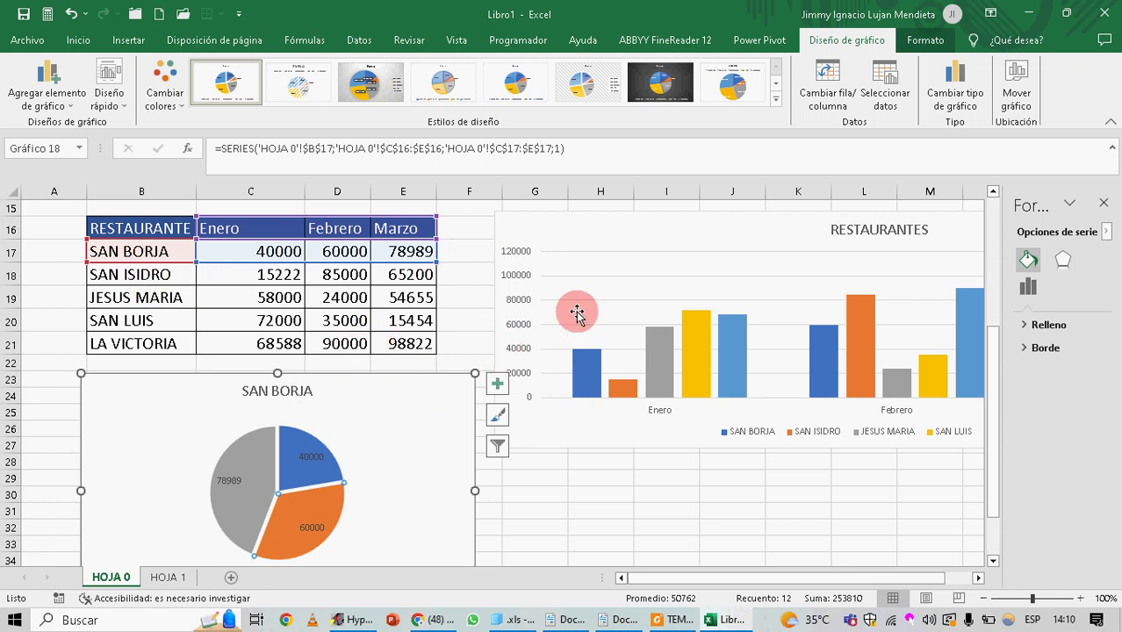
pyautogui.scroll(-1, 534, 268)
pyautogui.scroll(2, 464, 391)
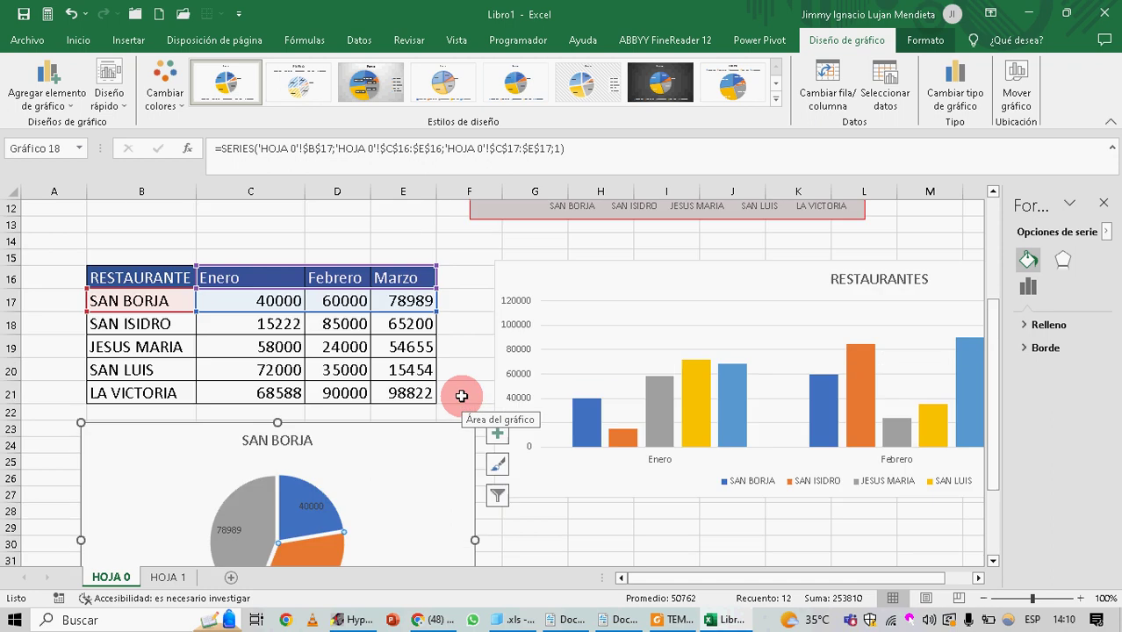
pyautogui.scroll(-1, 435, 428)
pyautogui.scroll(-1, 429, 434)
pyautogui.scroll(1, 424, 444)
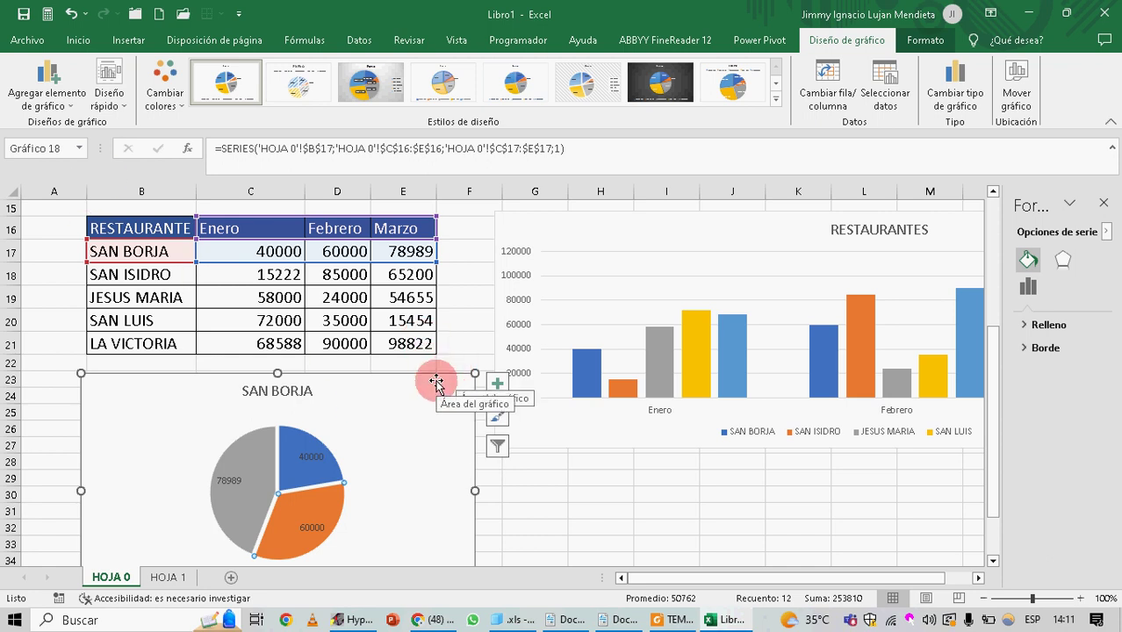
pyautogui.moveTo(674, 579); pyautogui.dragTo(742, 622)
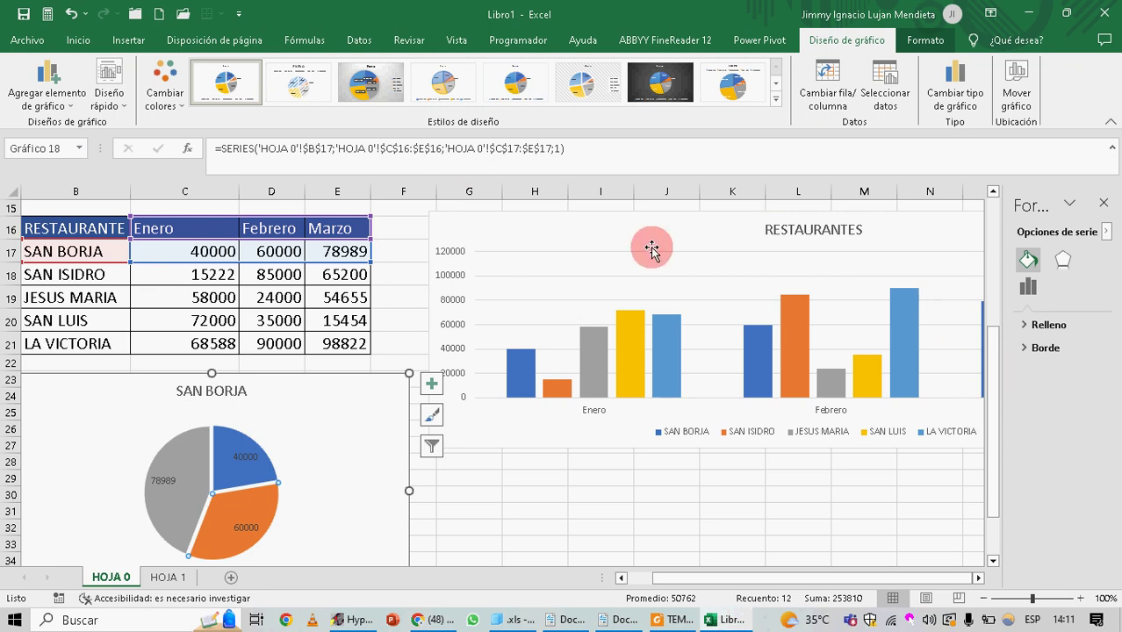
pyautogui.moveTo(812, 586); pyautogui.dragTo(655, 536)
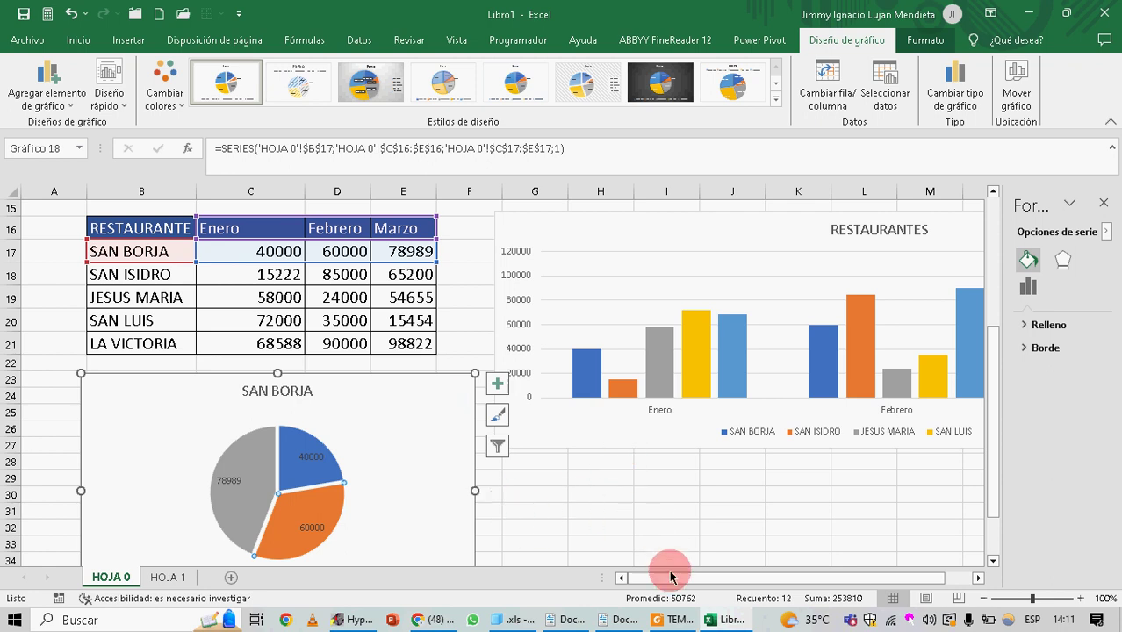
pyautogui.moveTo(676, 580); pyautogui.dragTo(616, 575)
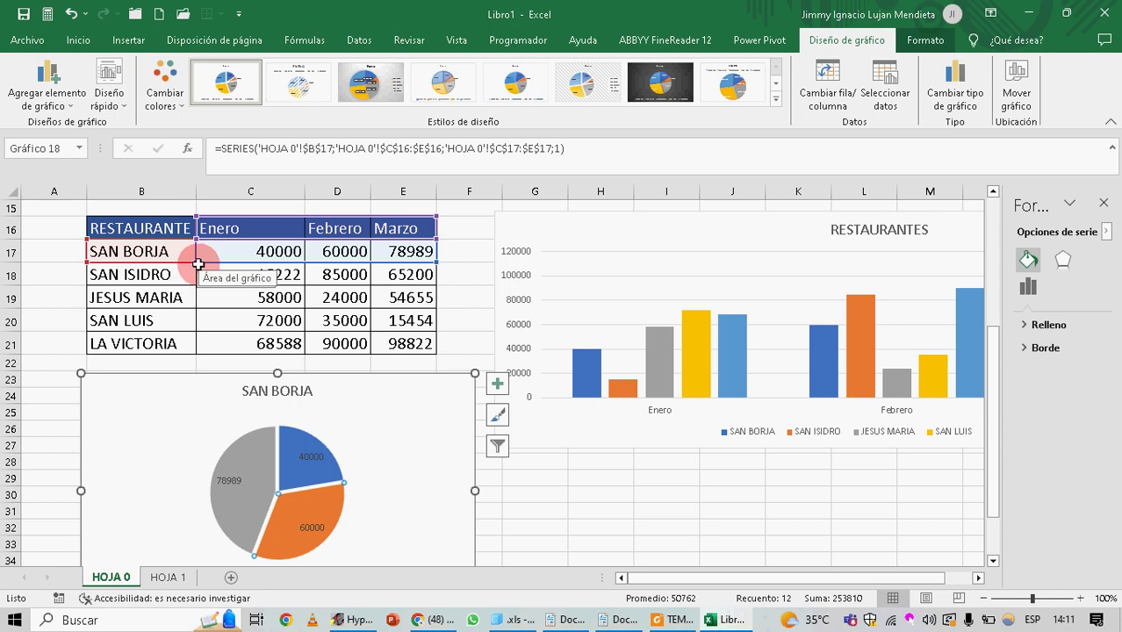
# Extend the SAN BORJA pie's series name range to B17:B21 and try to extend its values beyond row 17
pyautogui.moveTo(195, 262); pyautogui.dragTo(204, 354)
pyautogui.moveTo(434, 267)
pyautogui.mouseDown()
pyautogui.moveTo(434, 336)
pyautogui.moveTo(413, 327)
pyautogui.moveTo(422, 345)
pyautogui.moveTo(489, 296)
pyautogui.moveTo(449, 253)
pyautogui.moveTo(396, 330)
pyautogui.moveTo(364, 350)
pyautogui.moveTo(394, 298)
pyautogui.moveTo(431, 297)
pyautogui.moveTo(336, 295)
pyautogui.moveTo(308, 271)
pyautogui.moveTo(296, 281)
pyautogui.moveTo(144, 252)
pyautogui.mouseUp()
pyautogui.scroll(-1, 336, 295)
pyautogui.scroll(2, 326, 291)
pyautogui.scroll(-1, 296, 281)
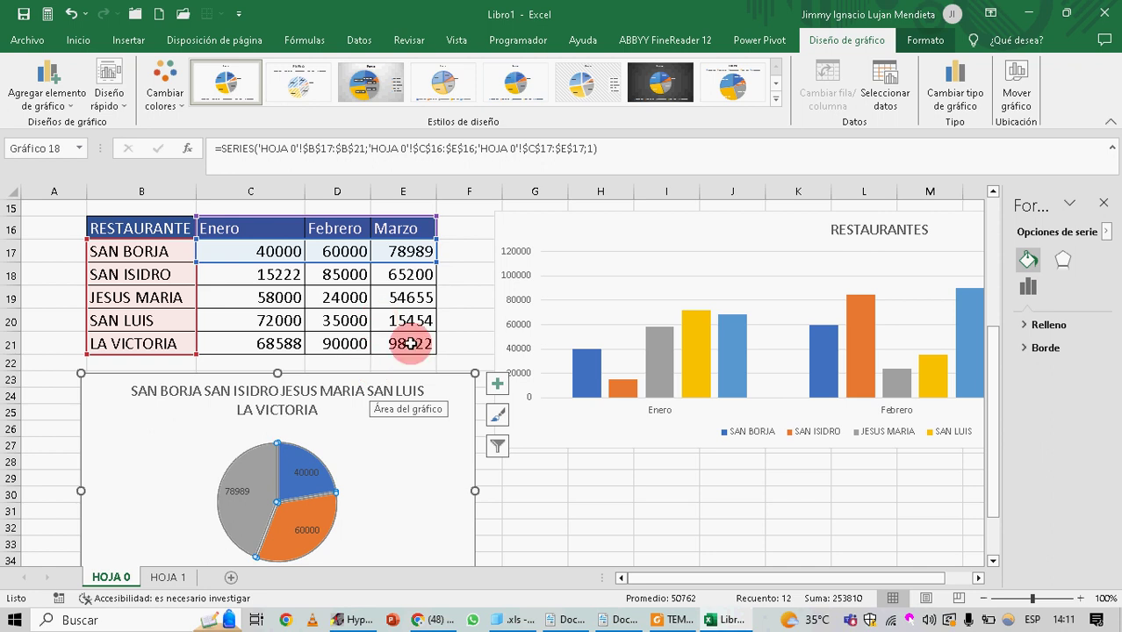
pyautogui.scroll(-1, 437, 430)
pyautogui.scroll(1, 438, 430)
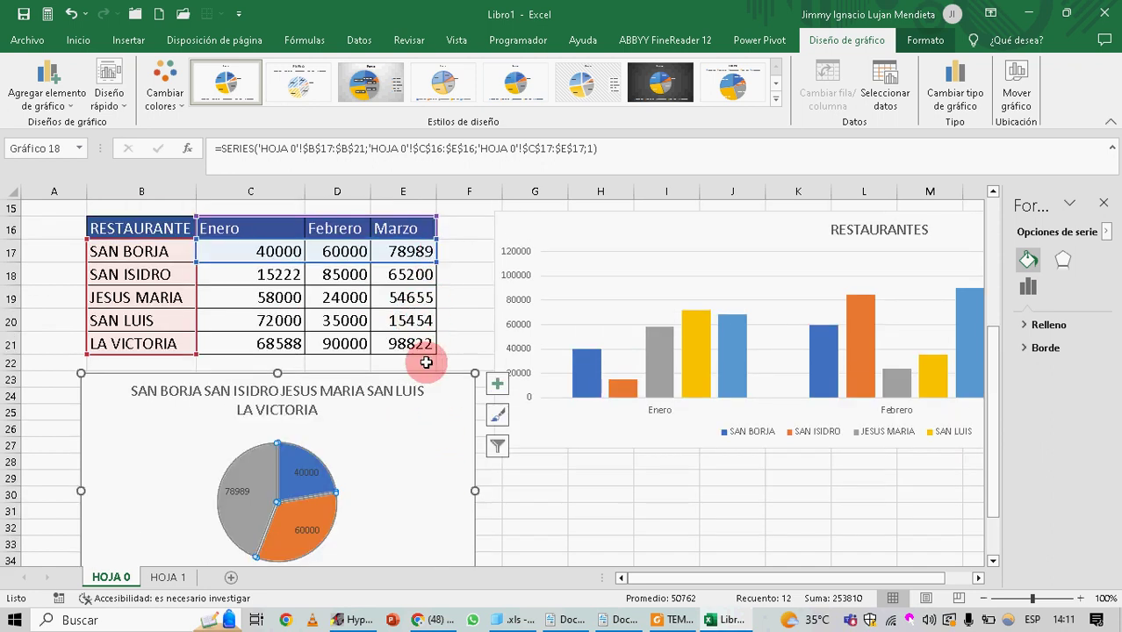
# Compare the single-month Enero table and its column chart with the three-month sales table and its charts
pyautogui.scroll(1, 458, 313)
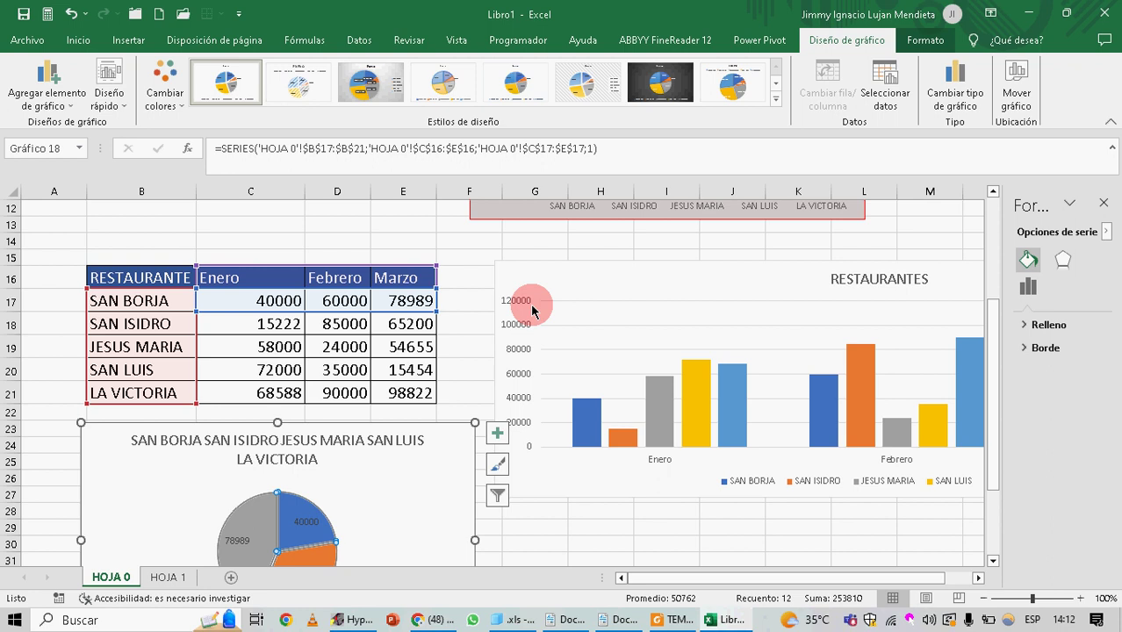
pyautogui.scroll(-3, 553, 256)
pyautogui.scroll(3, 553, 255)
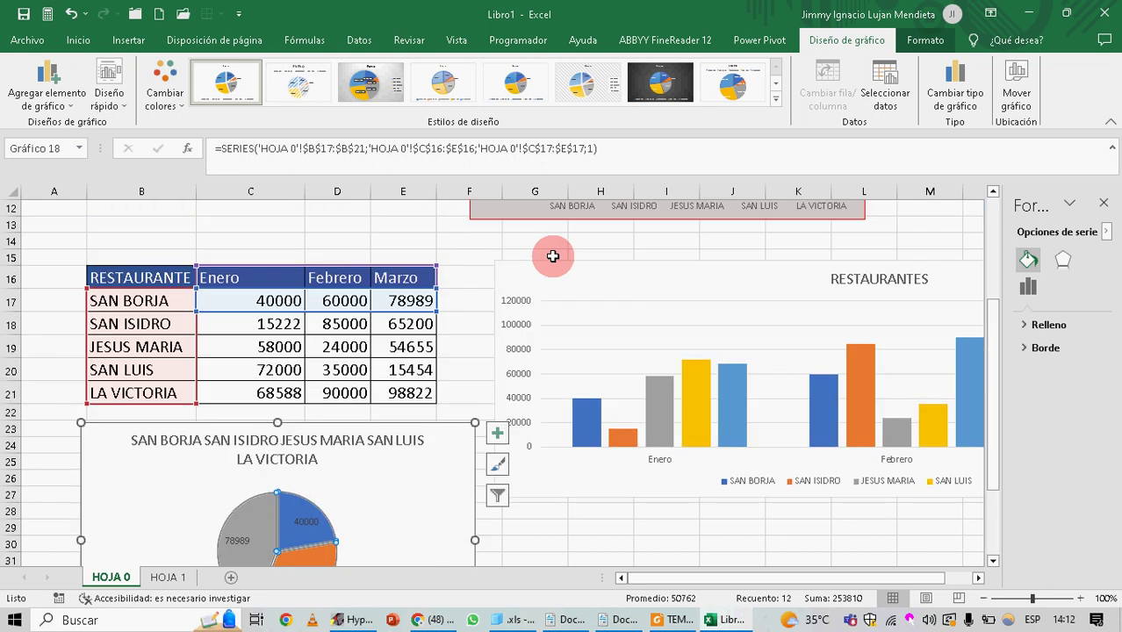
pyautogui.scroll(4, 552, 255)
pyautogui.scroll(-3, 553, 256)
pyautogui.scroll(3, 514, 268)
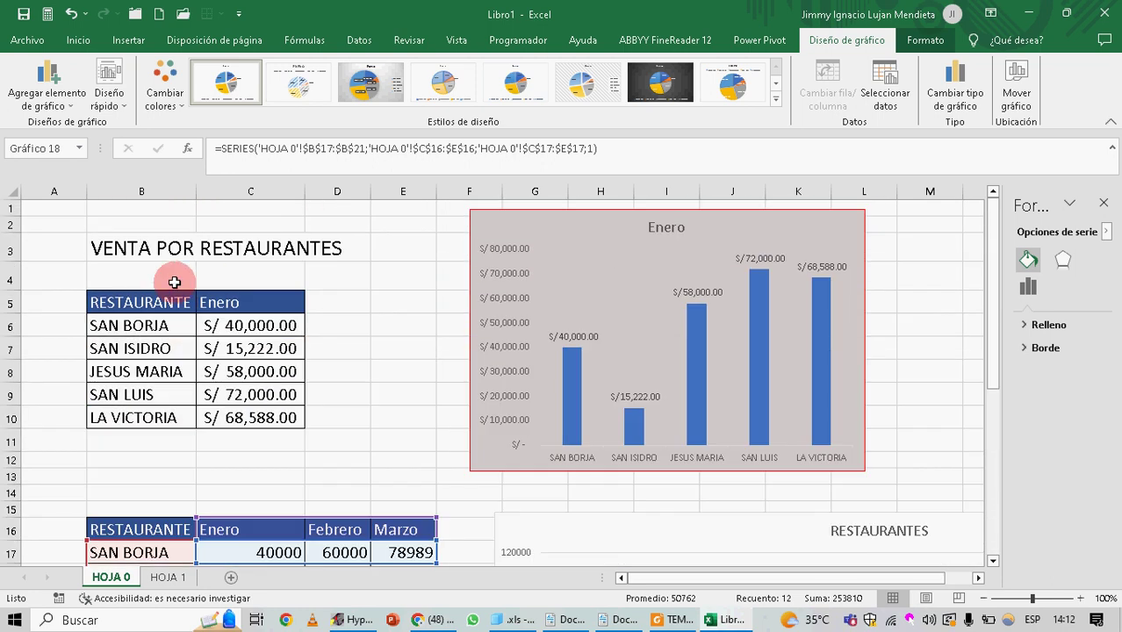
pyautogui.moveTo(121, 302); pyautogui.dragTo(280, 418)
pyautogui.click(396, 302)
pyautogui.scroll(-3, 396, 300)
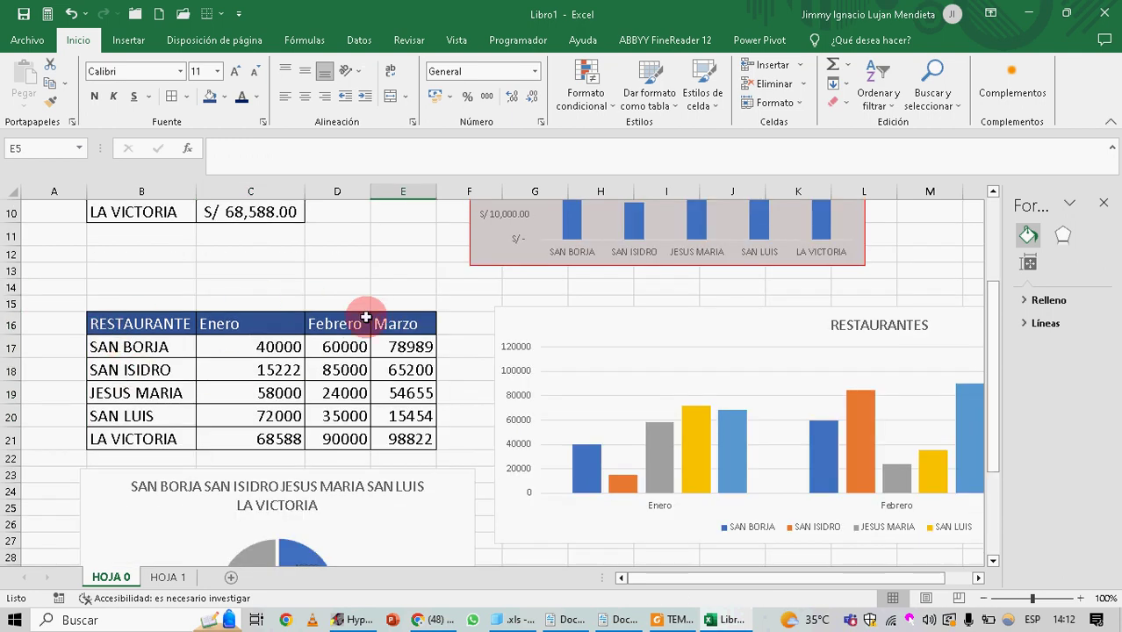
pyautogui.scroll(-4, 366, 320)
pyautogui.scroll(4, 366, 320)
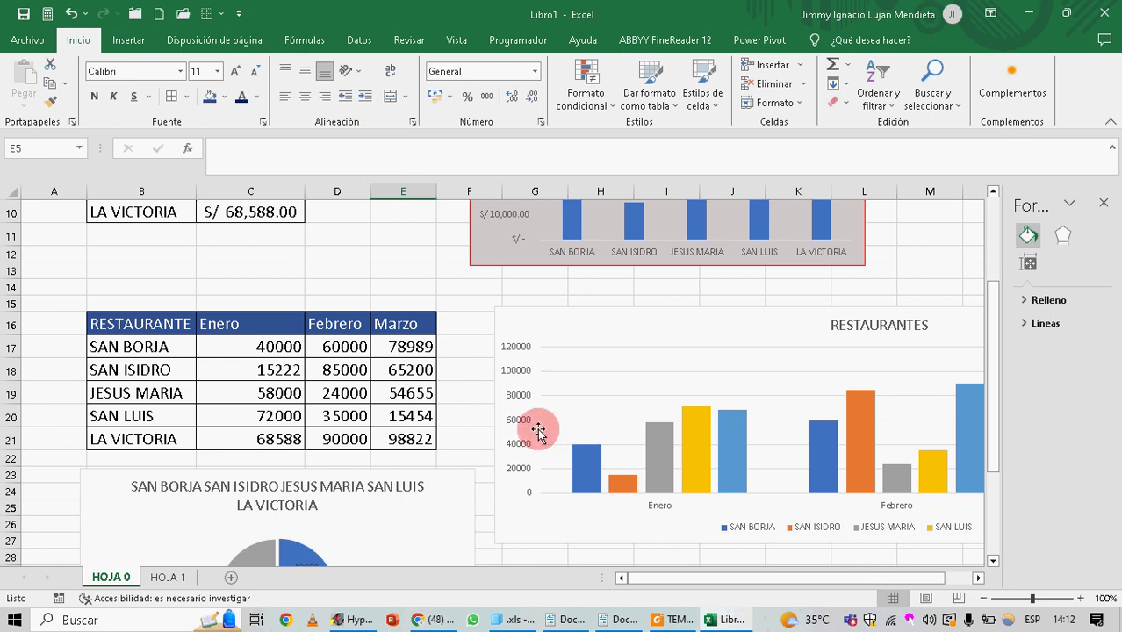
pyautogui.scroll(3, 498, 369)
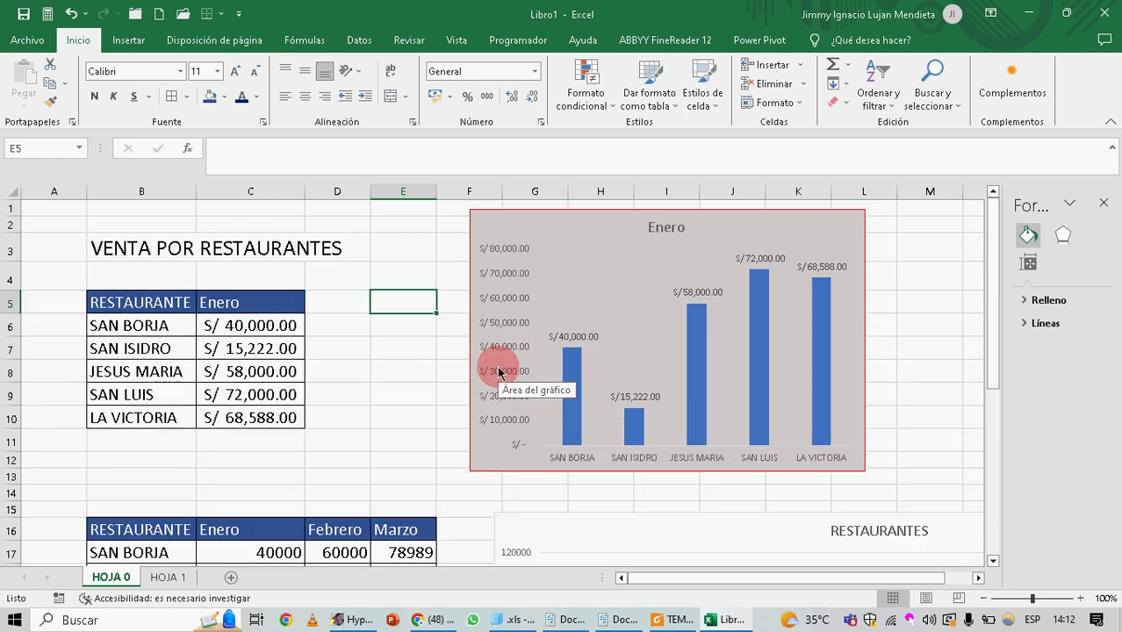
pyautogui.scroll(-4, 498, 369)
pyautogui.scroll(1, 498, 369)
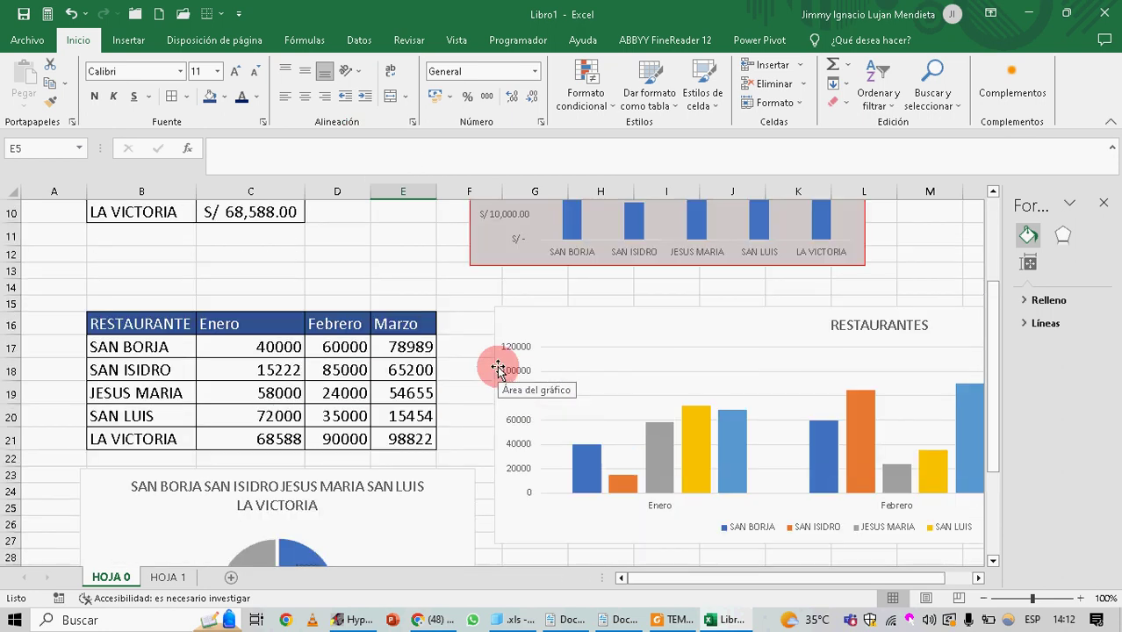
# Move the RESTAURANTES column chart away from the three-month table to free the columns beside Marzo
pyautogui.click(471, 321)
pyautogui.click(581, 303)
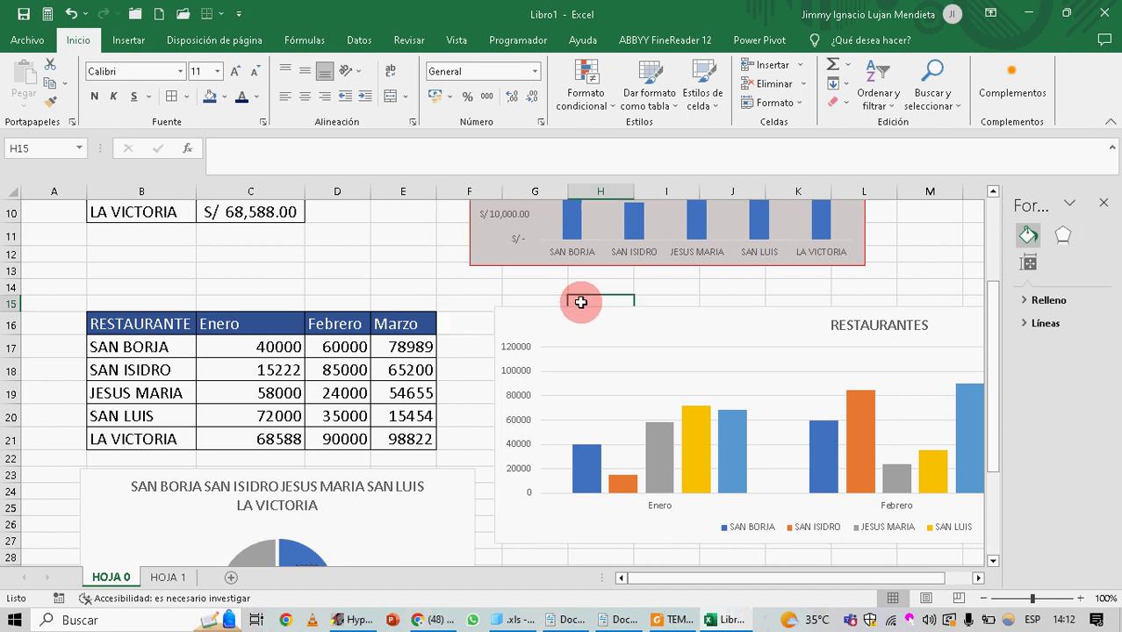
pyautogui.moveTo(590, 323); pyautogui.dragTo(711, 331)
pyautogui.click(485, 307)
# Enter the header TOTAL in F16, beside the Marzo column
pyautogui.click(477, 322)
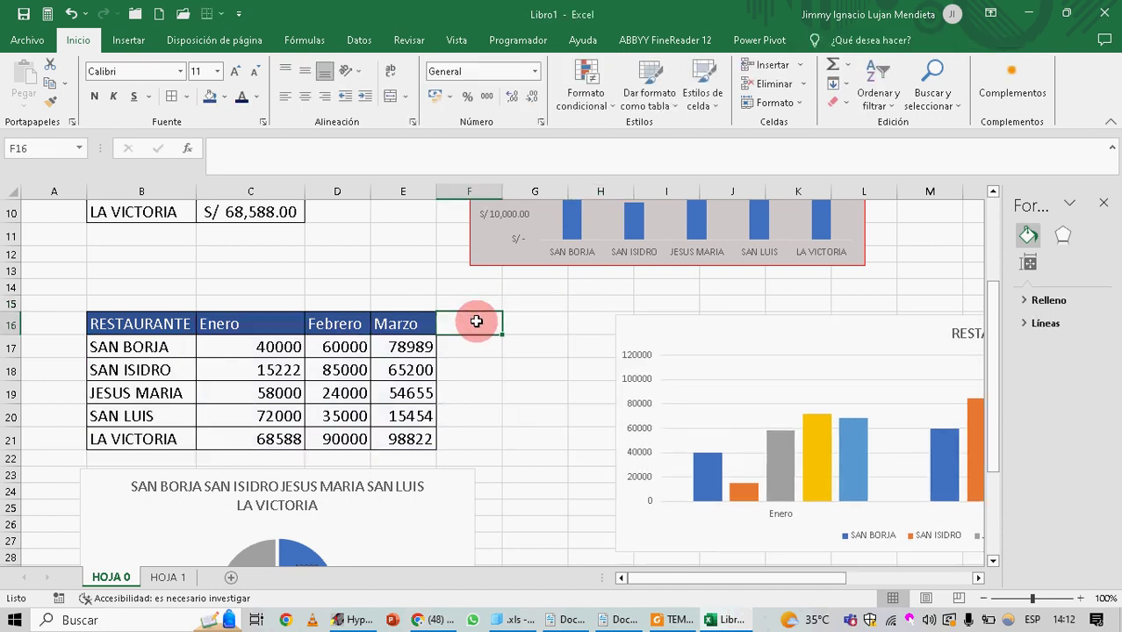
pyautogui.write('TO')
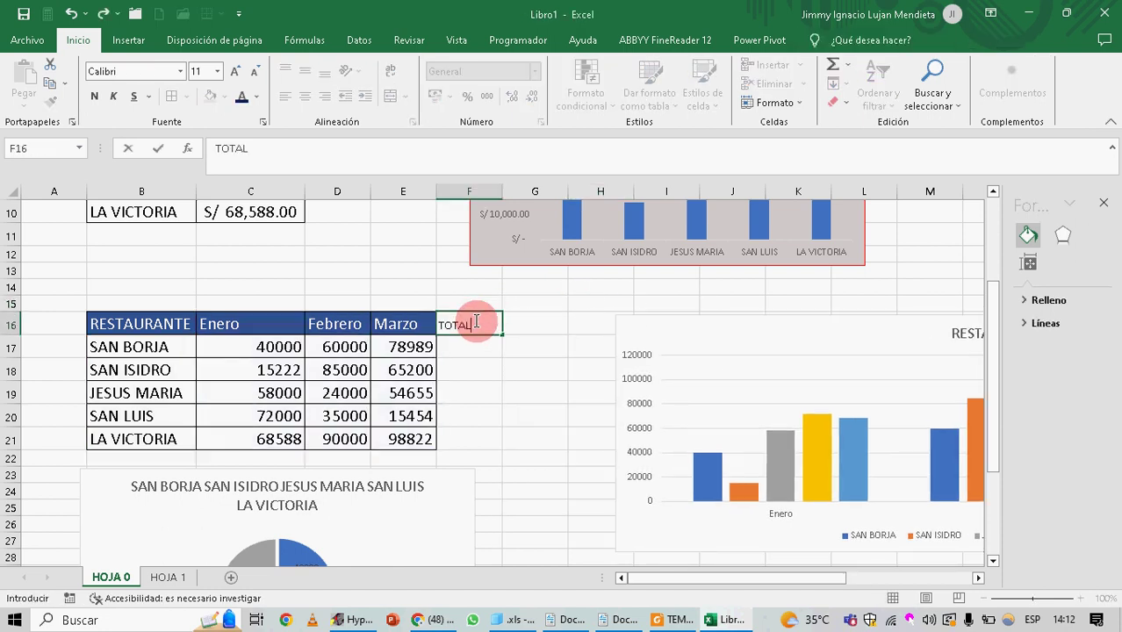
pyautogui.write('TAL')
pyautogui.press('Tab')
pyautogui.click(478, 325)
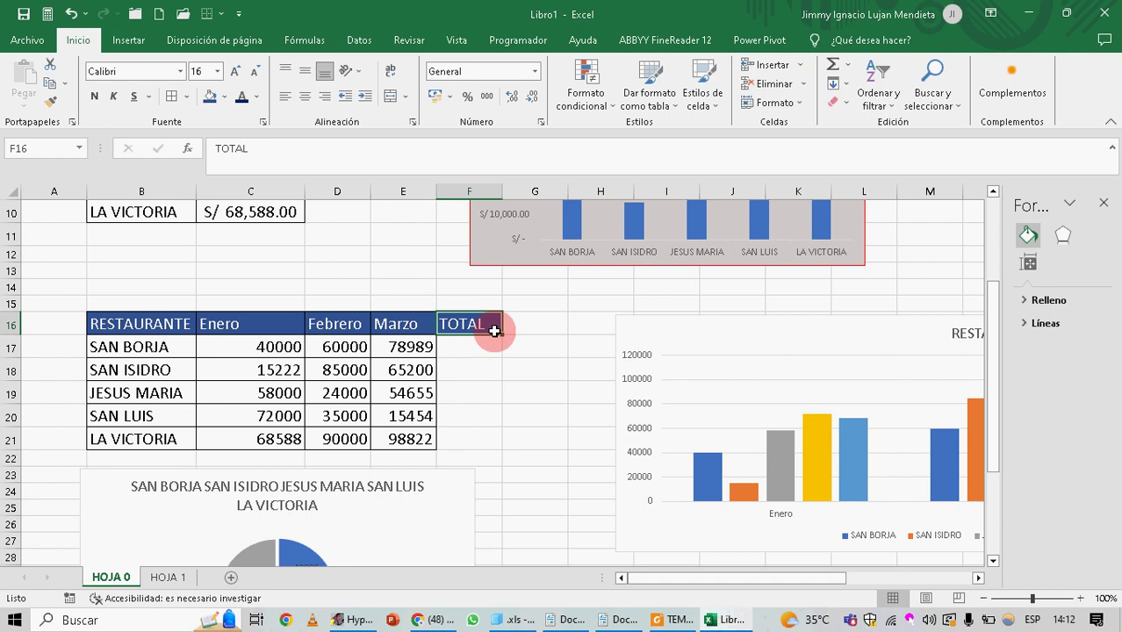
# Total SAN BORJA's Enero to Marzo sales in F17 with the SUMA function over C17:E17
pyautogui.click(471, 350)
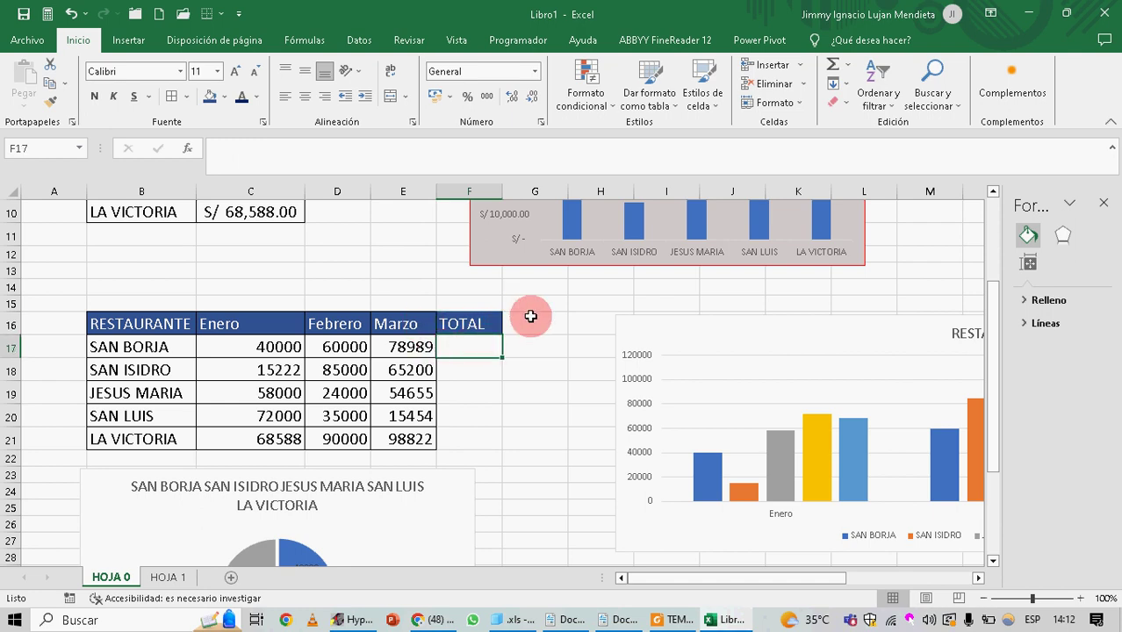
pyautogui.write('?')
pyautogui.write('=')
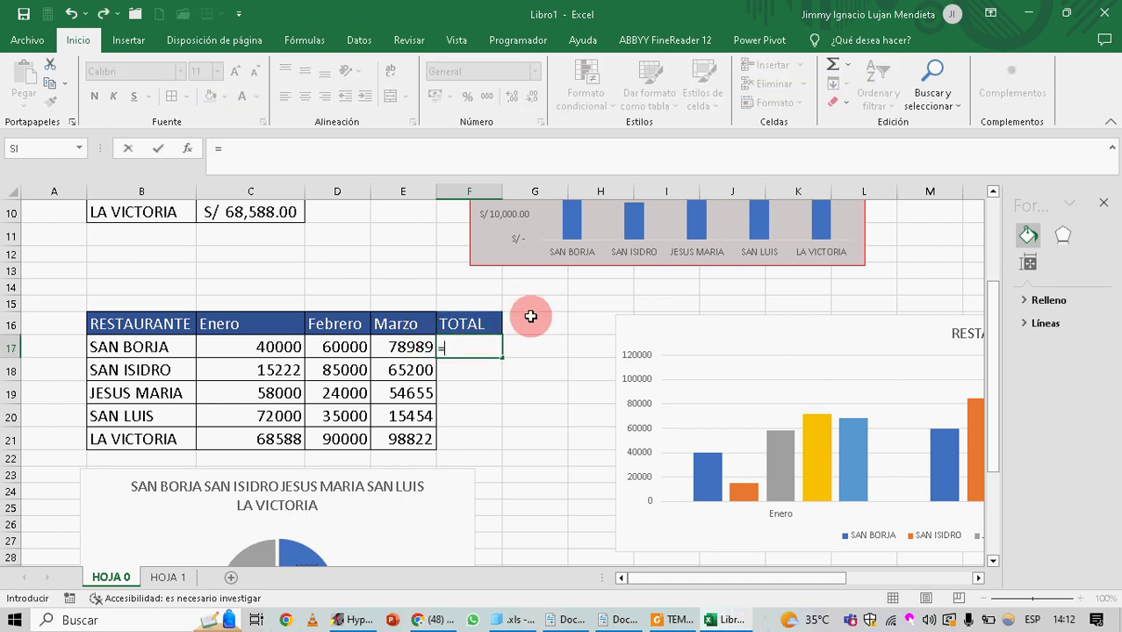
pyautogui.moveTo(260, 346); pyautogui.dragTo(376, 352)
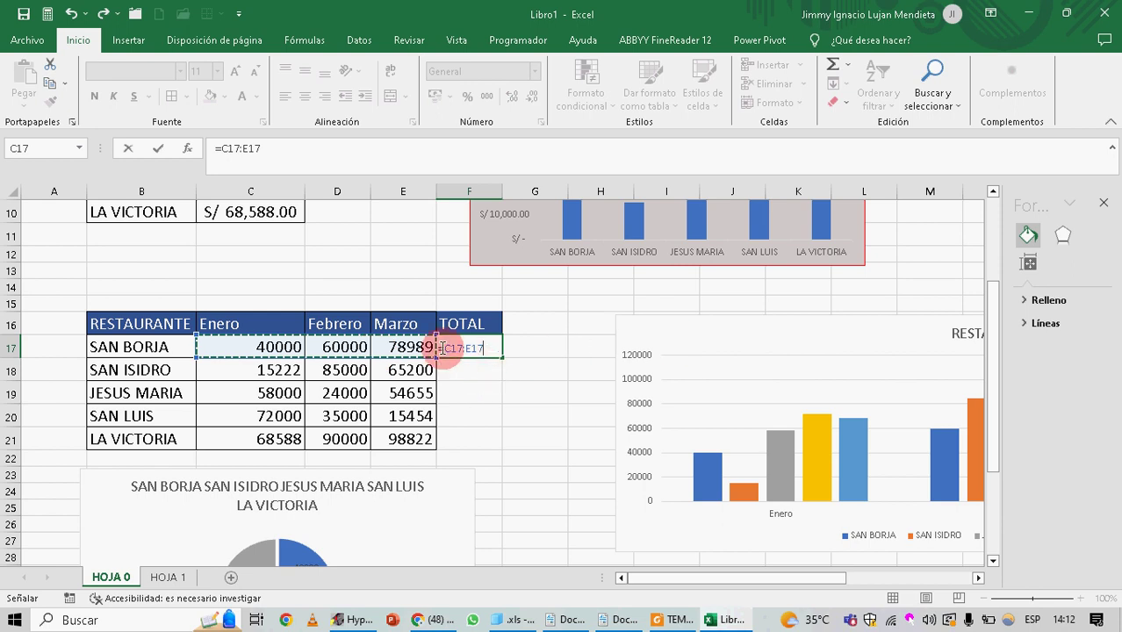
pyautogui.click(442, 348)
pyautogui.write('SUMA(')
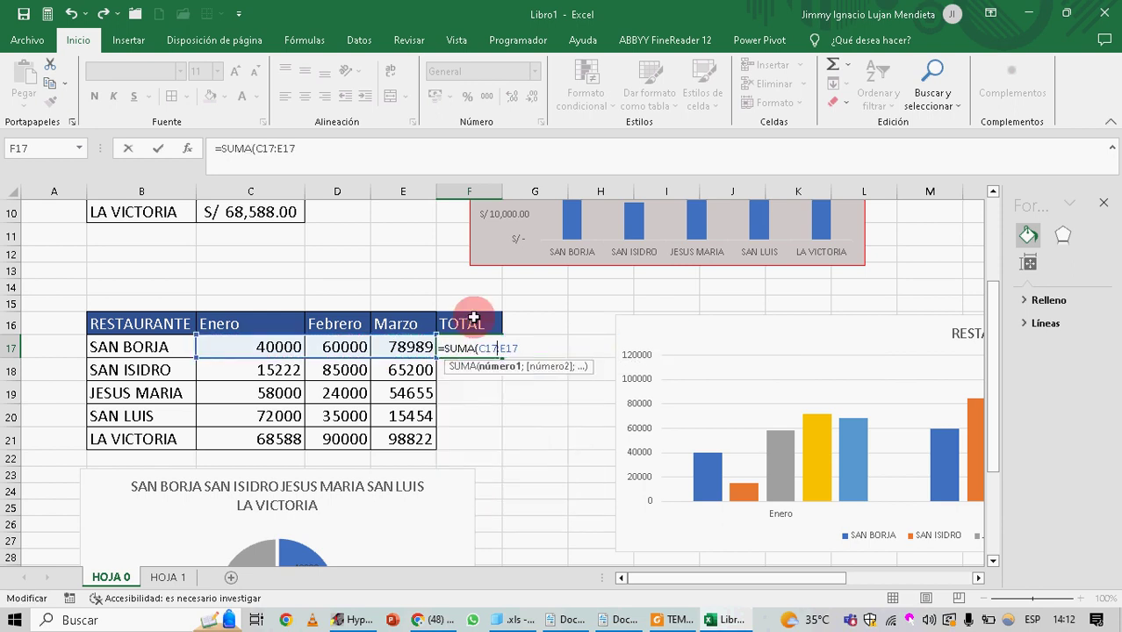
pyautogui.press('Return')
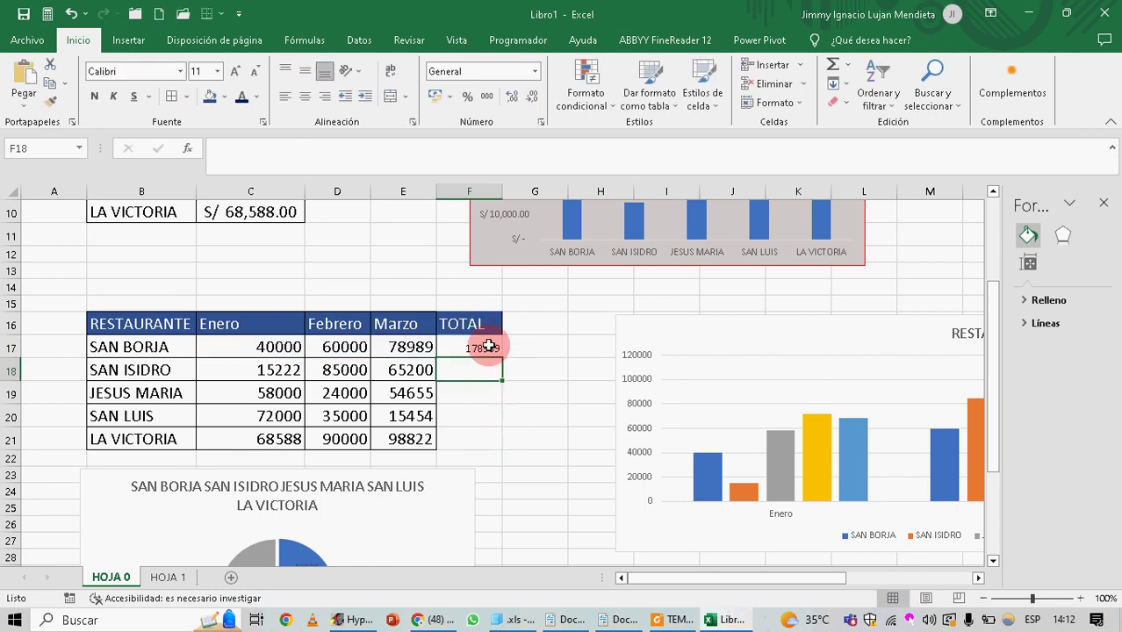
# Fill the SAN BORJA total formula down to F21 for the remaining restaurants
pyautogui.moveTo(501, 357); pyautogui.dragTo(485, 442)
pyautogui.click(526, 367)
pyautogui.scroll(-2, 518, 352)
pyautogui.scroll(1, 505, 321)
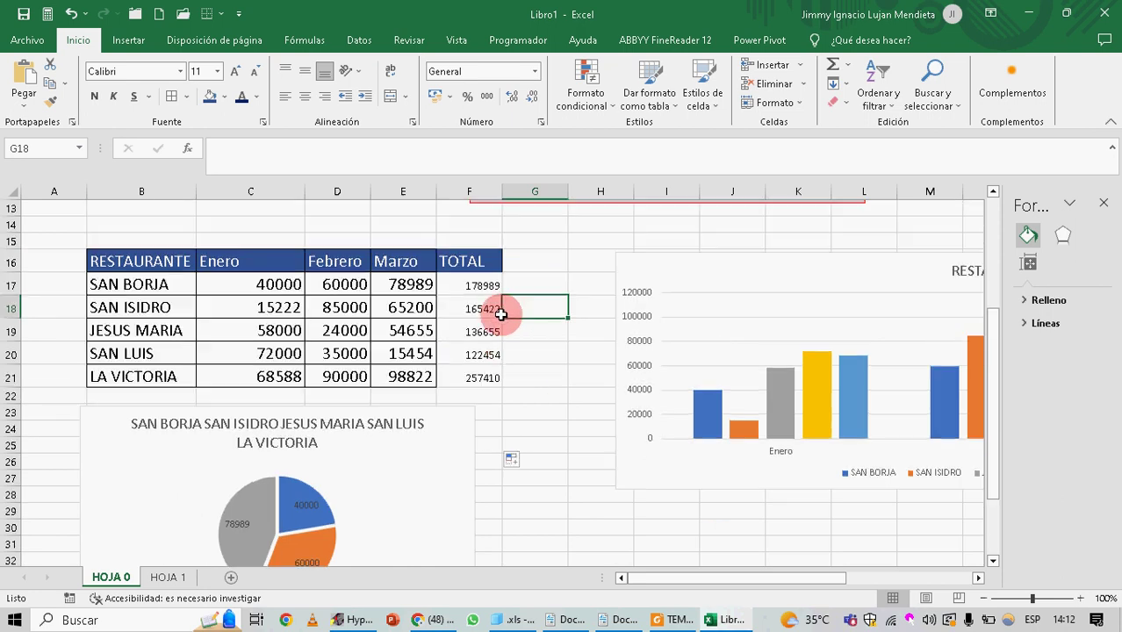
# Highlight the restaurant names in B16:B21 and the TOTAL column in F16:F21 as possible single-series pie data
pyautogui.scroll(1, 500, 314)
pyautogui.moveTo(464, 346); pyautogui.dragTo(484, 431)
pyautogui.click(127, 314)
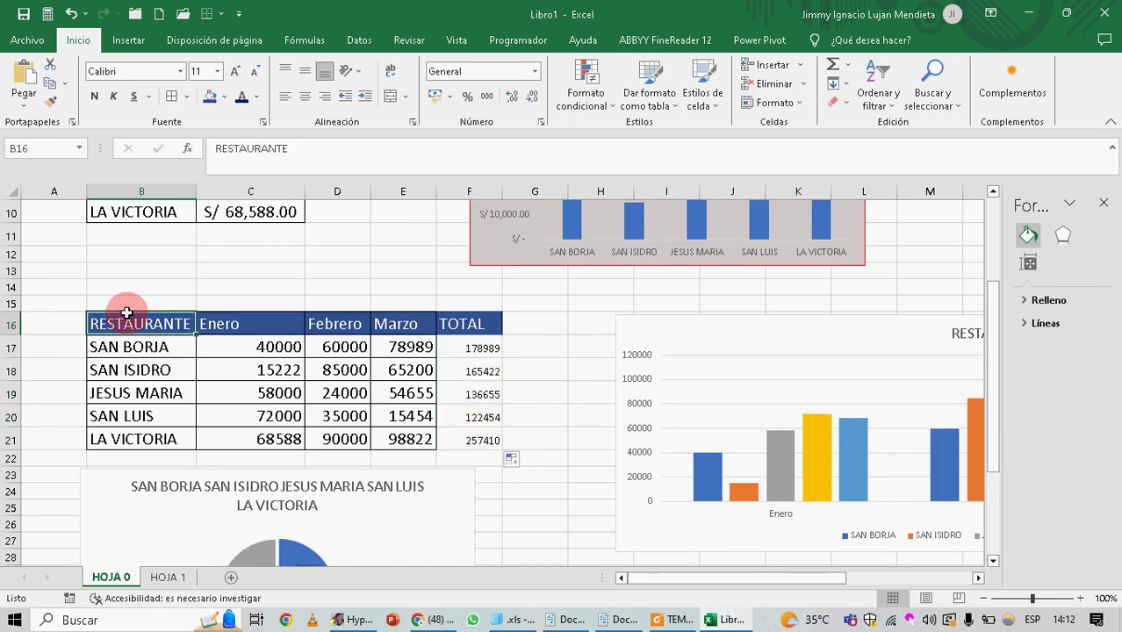
pyautogui.moveTo(126, 314); pyautogui.dragTo(169, 439)
pyautogui.moveTo(458, 323); pyautogui.dragTo(476, 441)
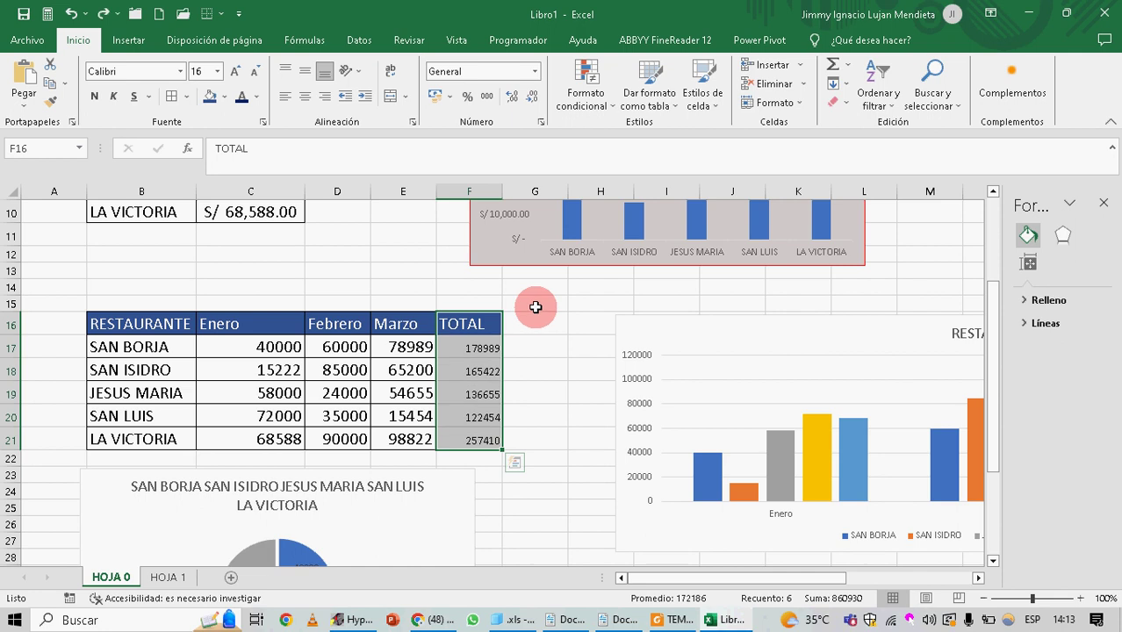
# Undo the TOTAL header and the sums entered in column F
pyautogui.hotkey('ctrl', 'z')
pyautogui.hotkey('ctrl', 'z')
pyautogui.scroll(-1, 536, 305)
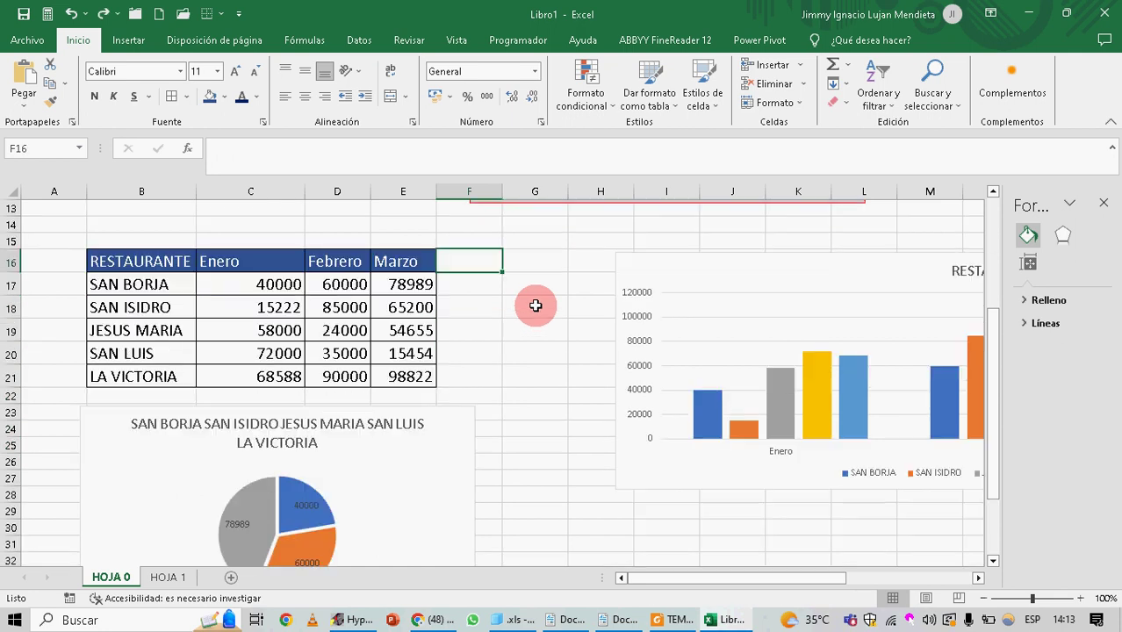
# Compare the single-series Enero column chart with the multi-series RESTAURANTES chart and the three-month table, selecting the RESTAURANTES chart's value axis
pyautogui.scroll(4, 535, 291)
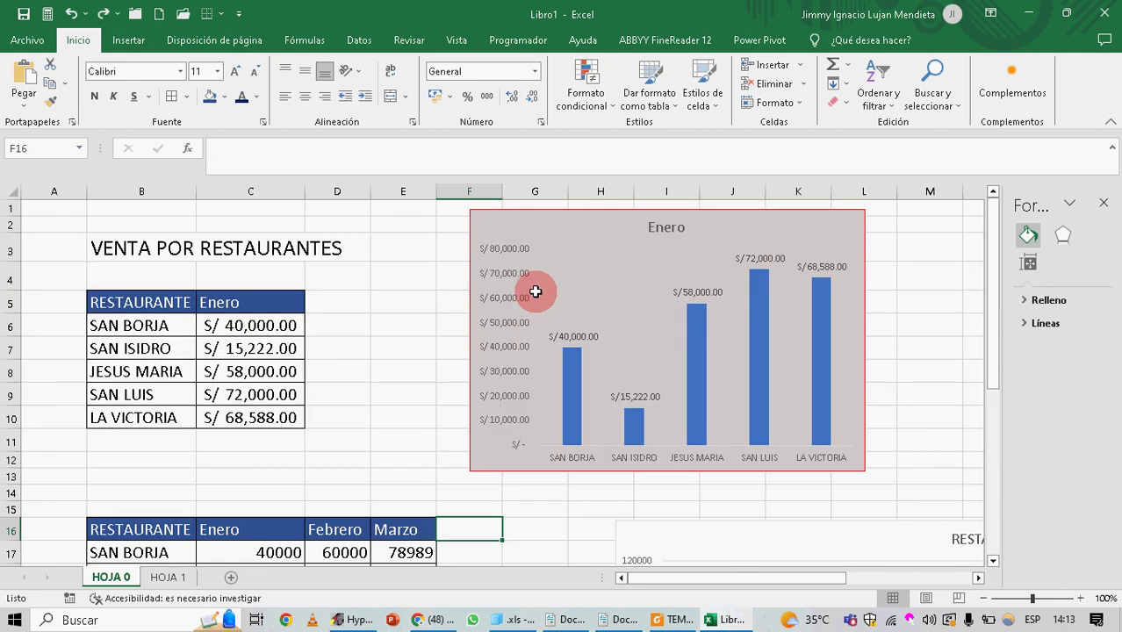
pyautogui.scroll(-6, 267, 476)
pyautogui.scroll(4, 290, 413)
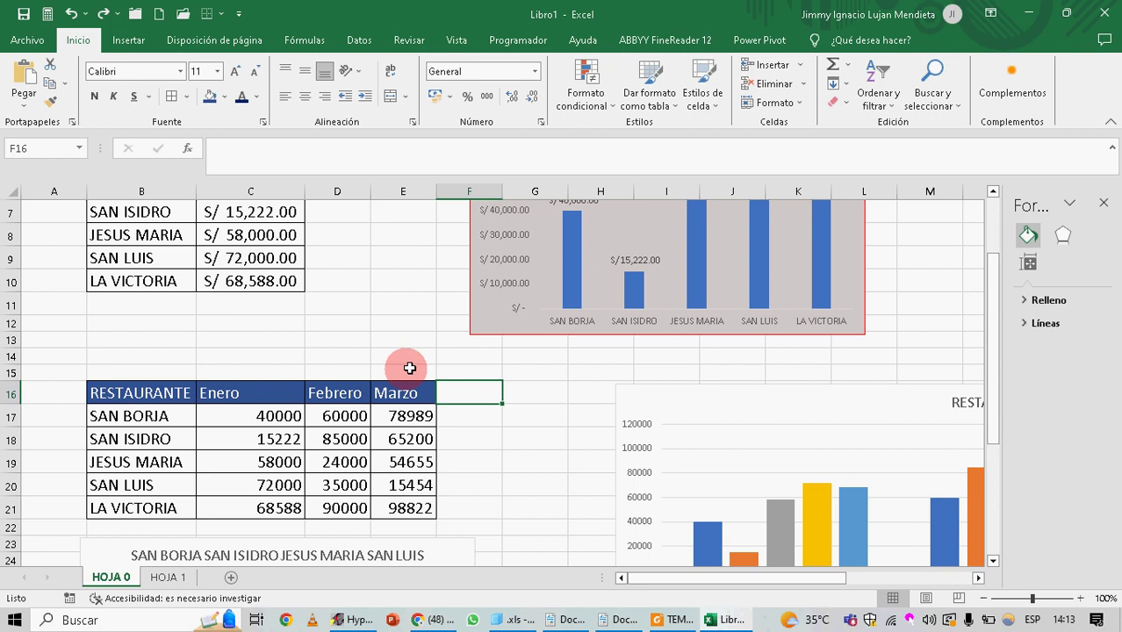
pyautogui.moveTo(648, 277)
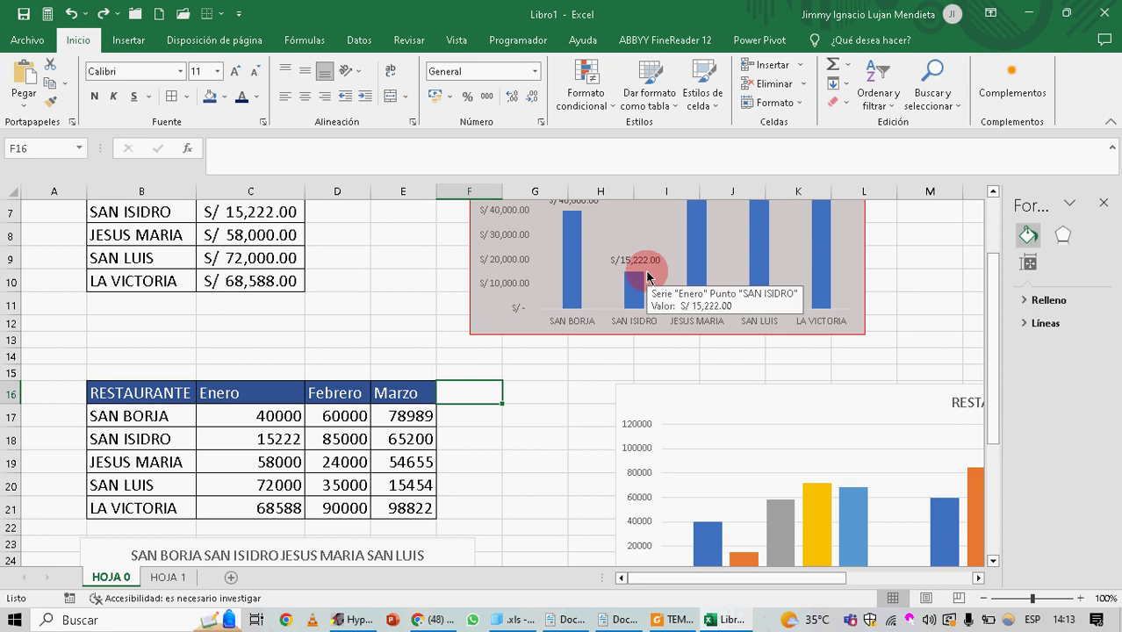
pyautogui.scroll(-3, 634, 244)
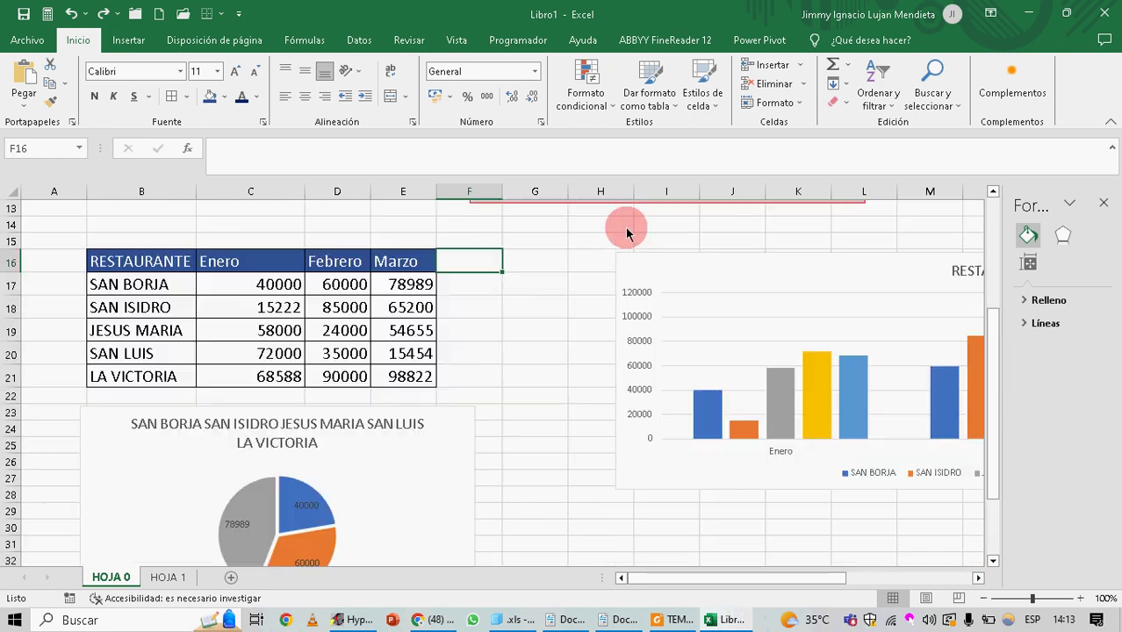
pyautogui.scroll(-1, 426, 252)
pyautogui.scroll(4, 457, 254)
pyautogui.scroll(-2, 426, 252)
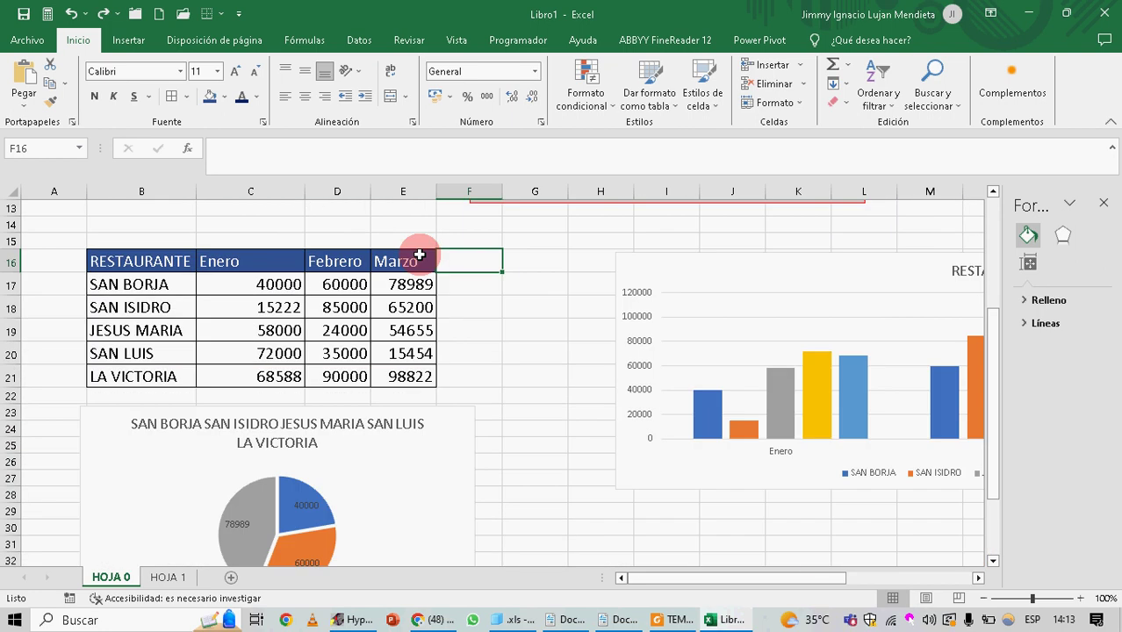
pyautogui.click(634, 351)
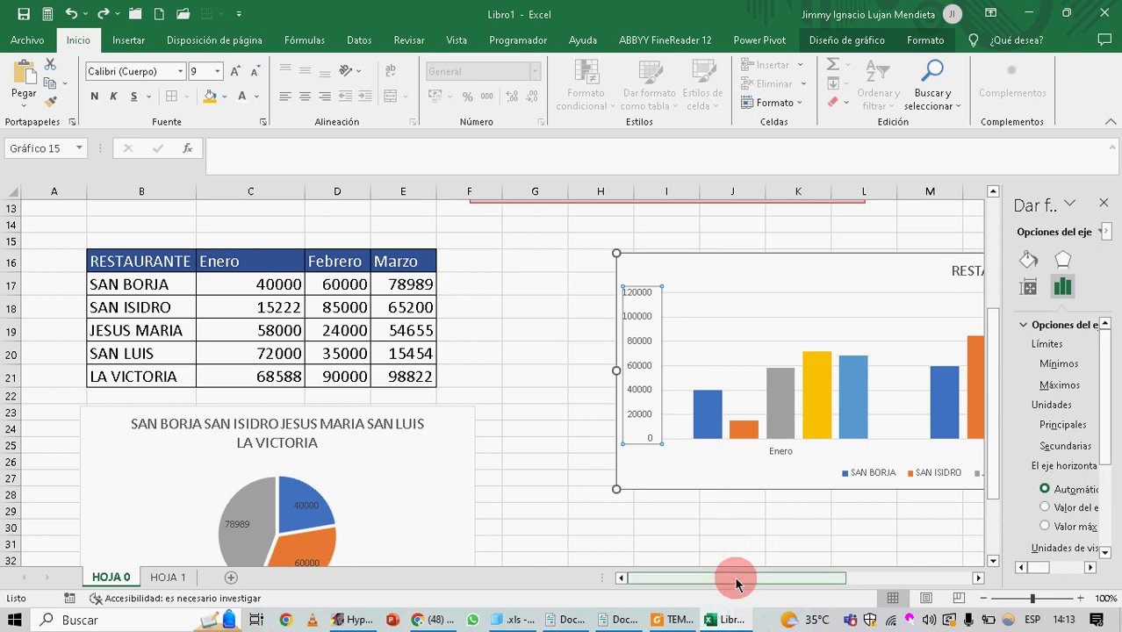
pyautogui.moveTo(739, 579); pyautogui.dragTo(650, 579)
pyautogui.scroll(4, 681, 541)
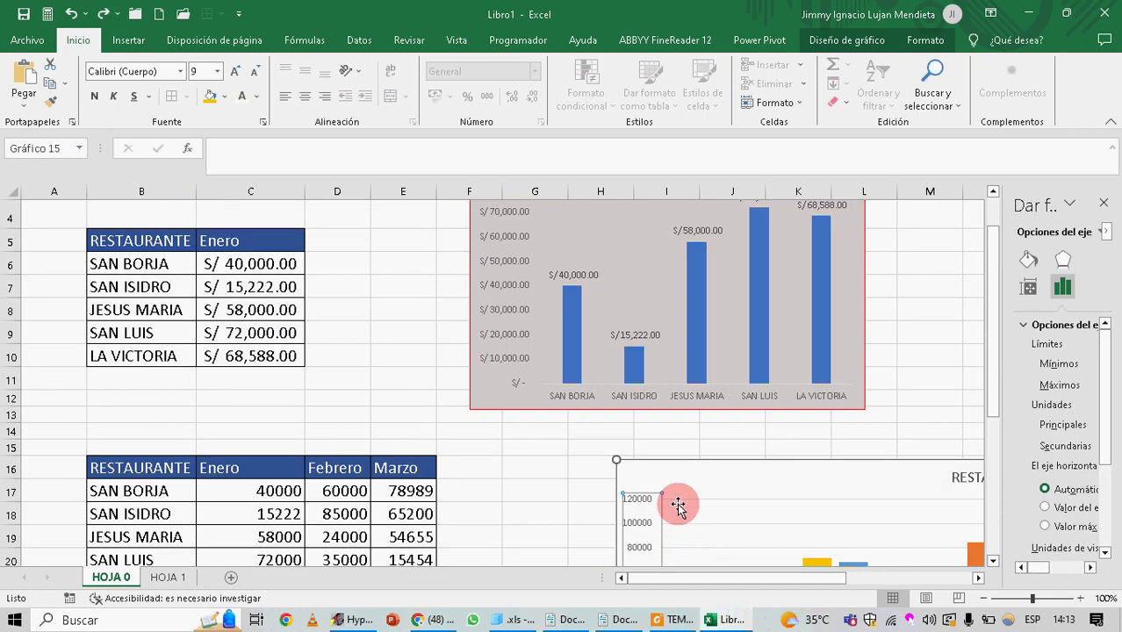